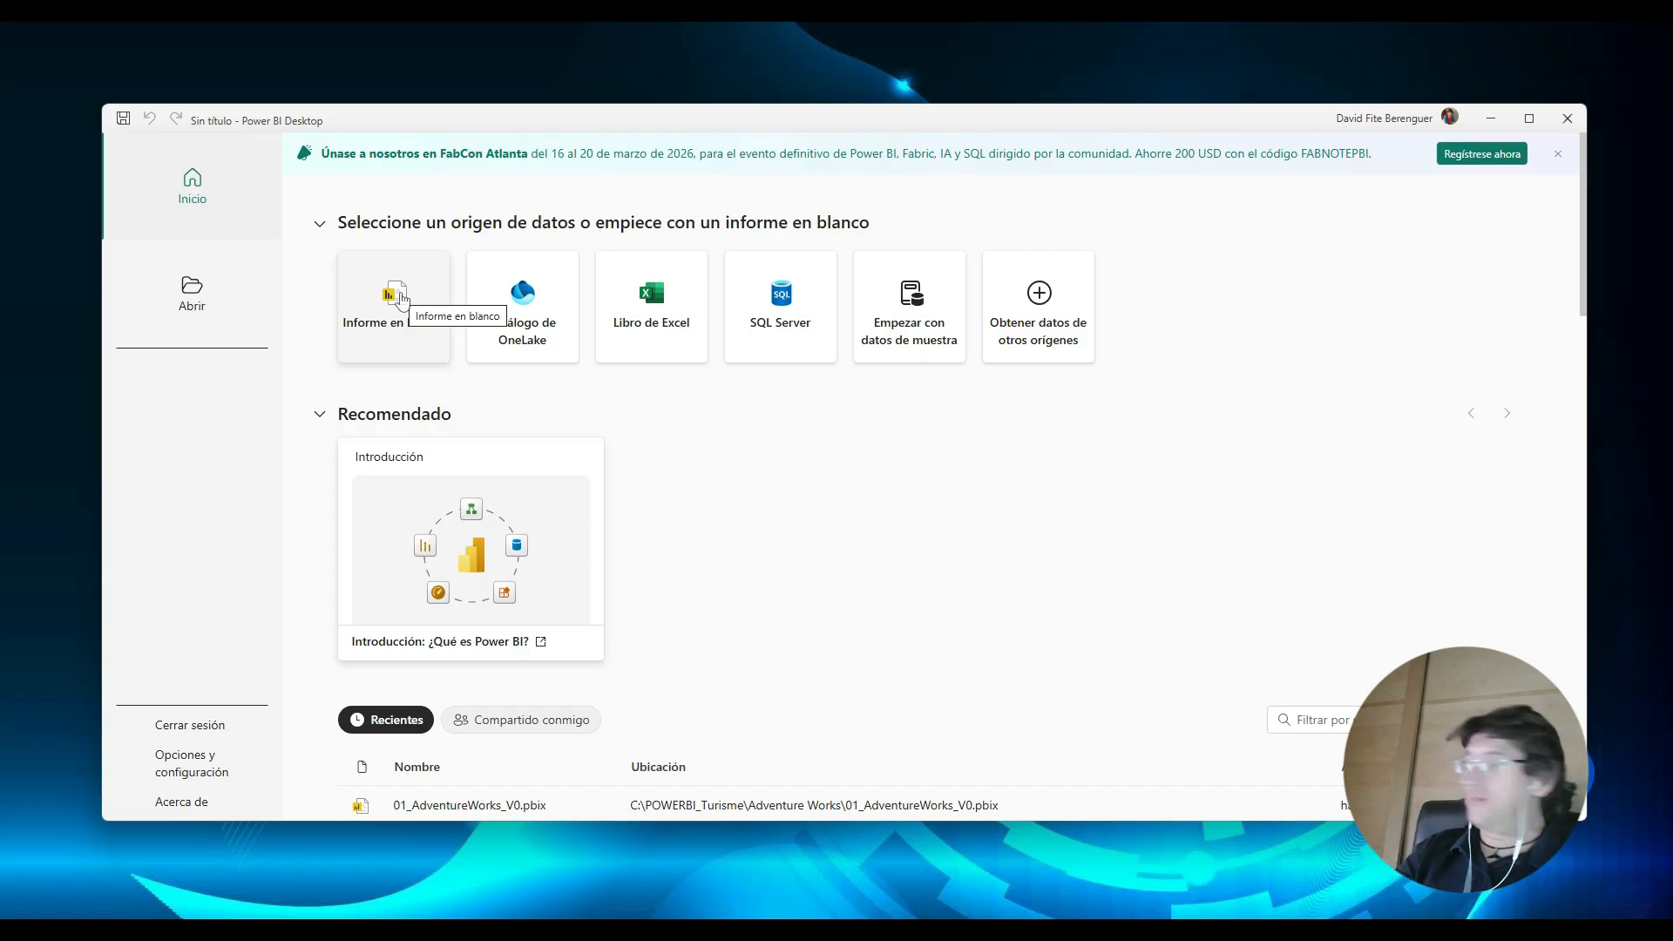
# Step: Create a blank report and maximize its window
pyautogui.click(403, 307)
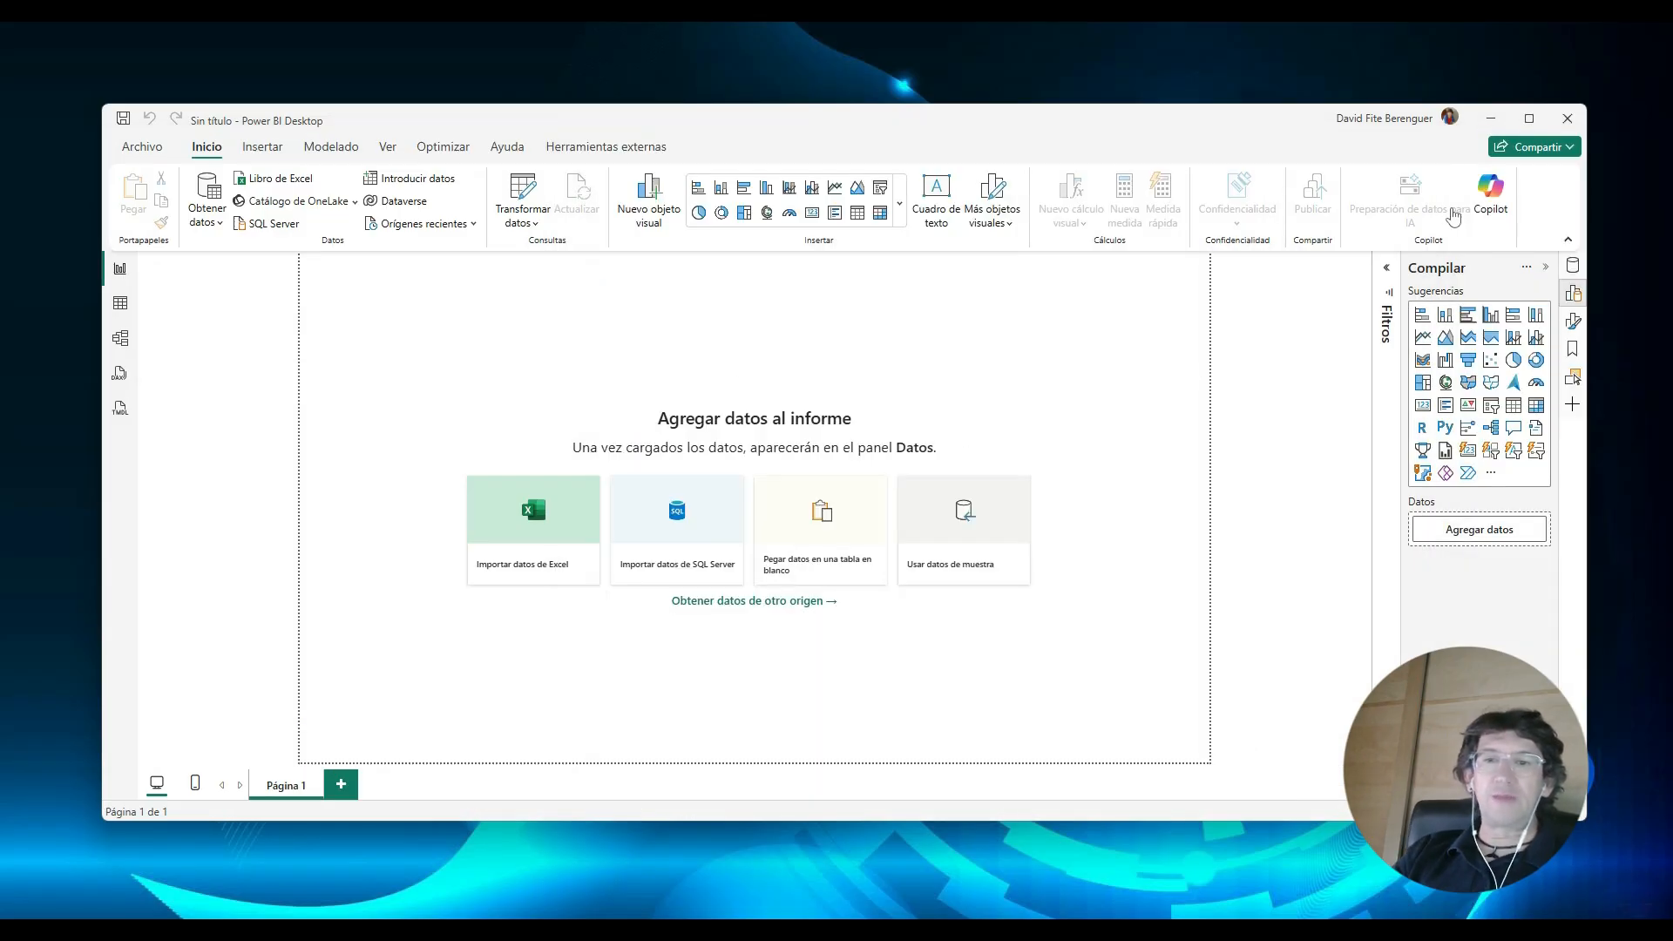
pyautogui.click(1529, 119)
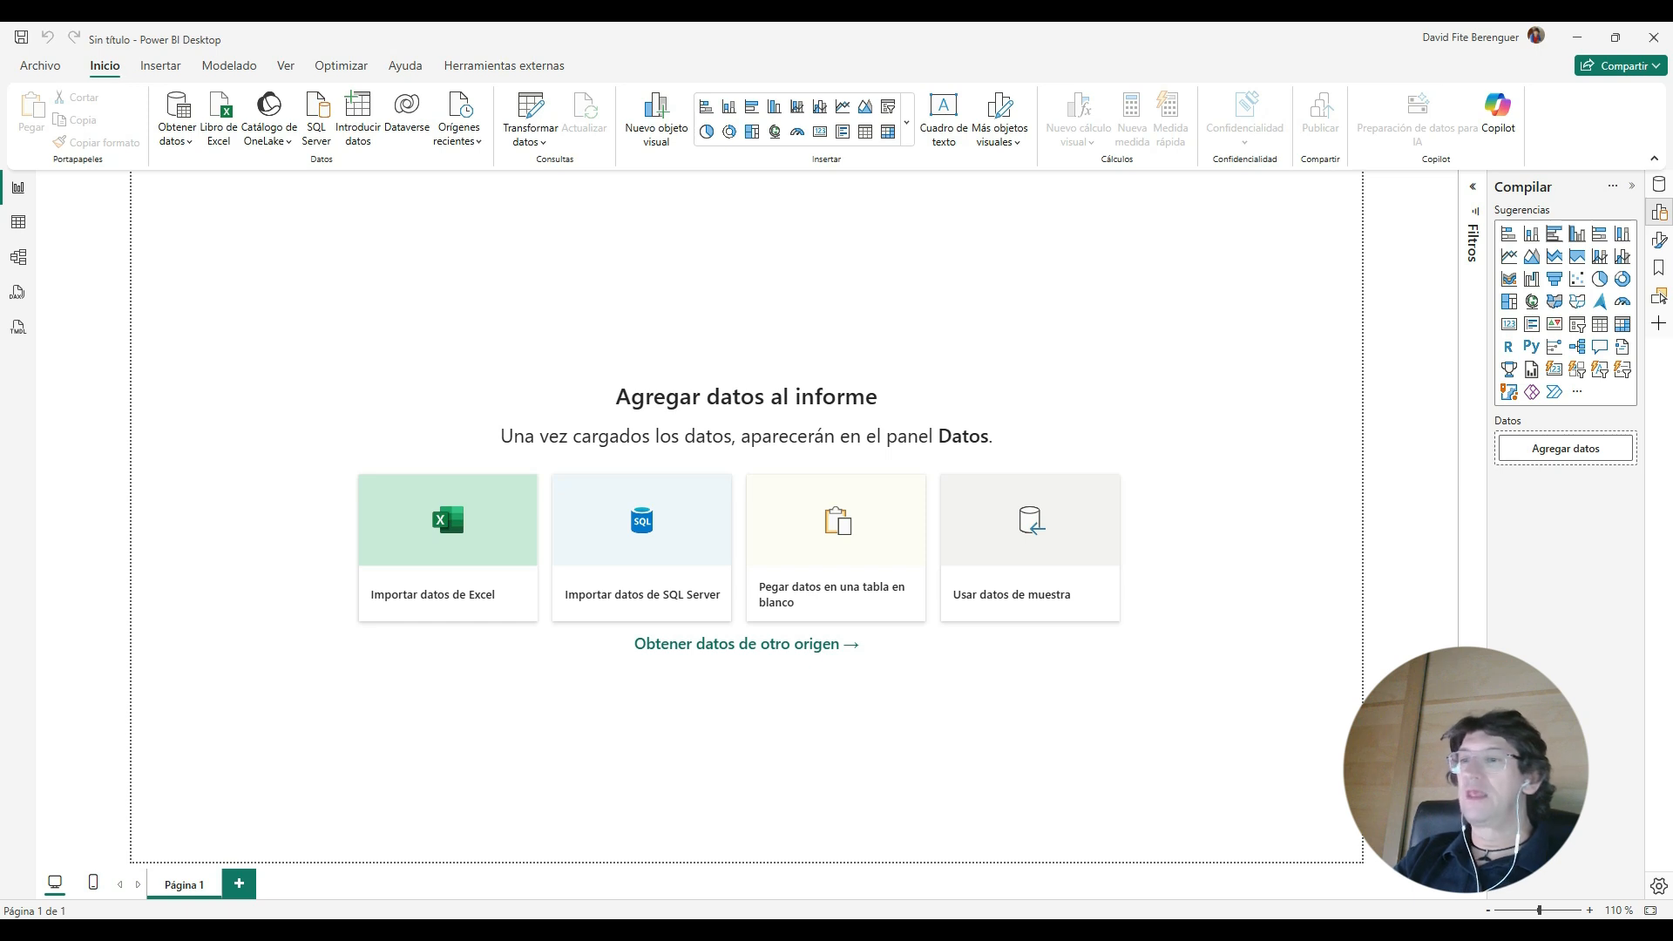
# Step: Examine the commands available for inserting, modelling, viewing, optimizing, help and external tools, returning to the home commands
pyautogui.click(162, 67)
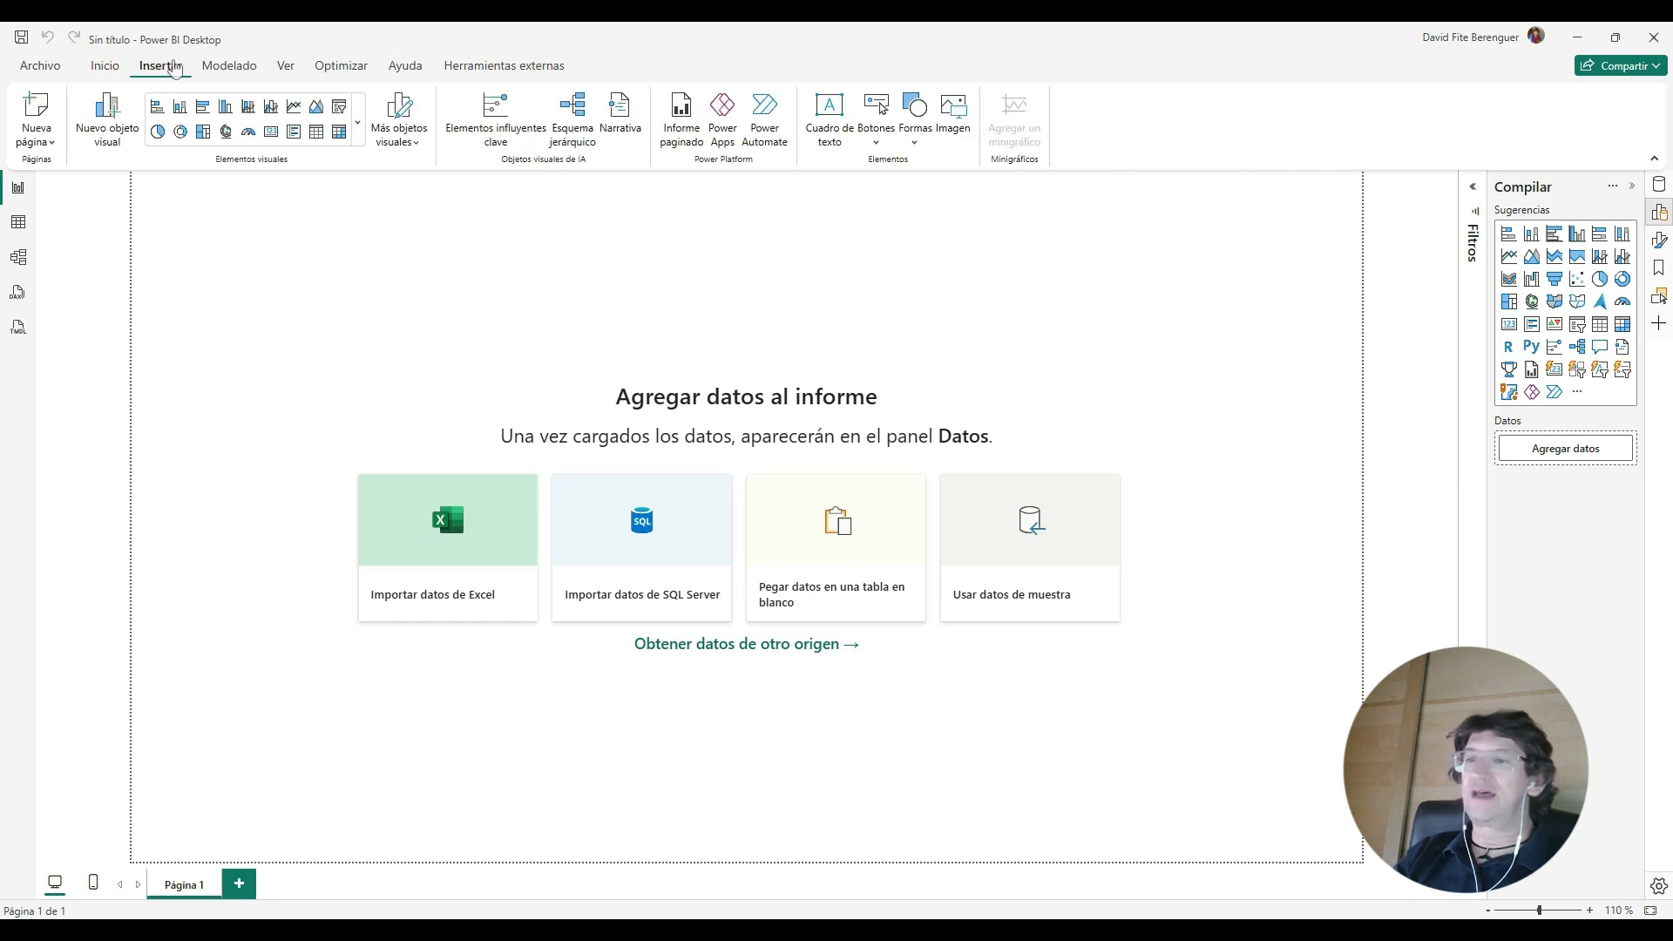
pyautogui.click(231, 67)
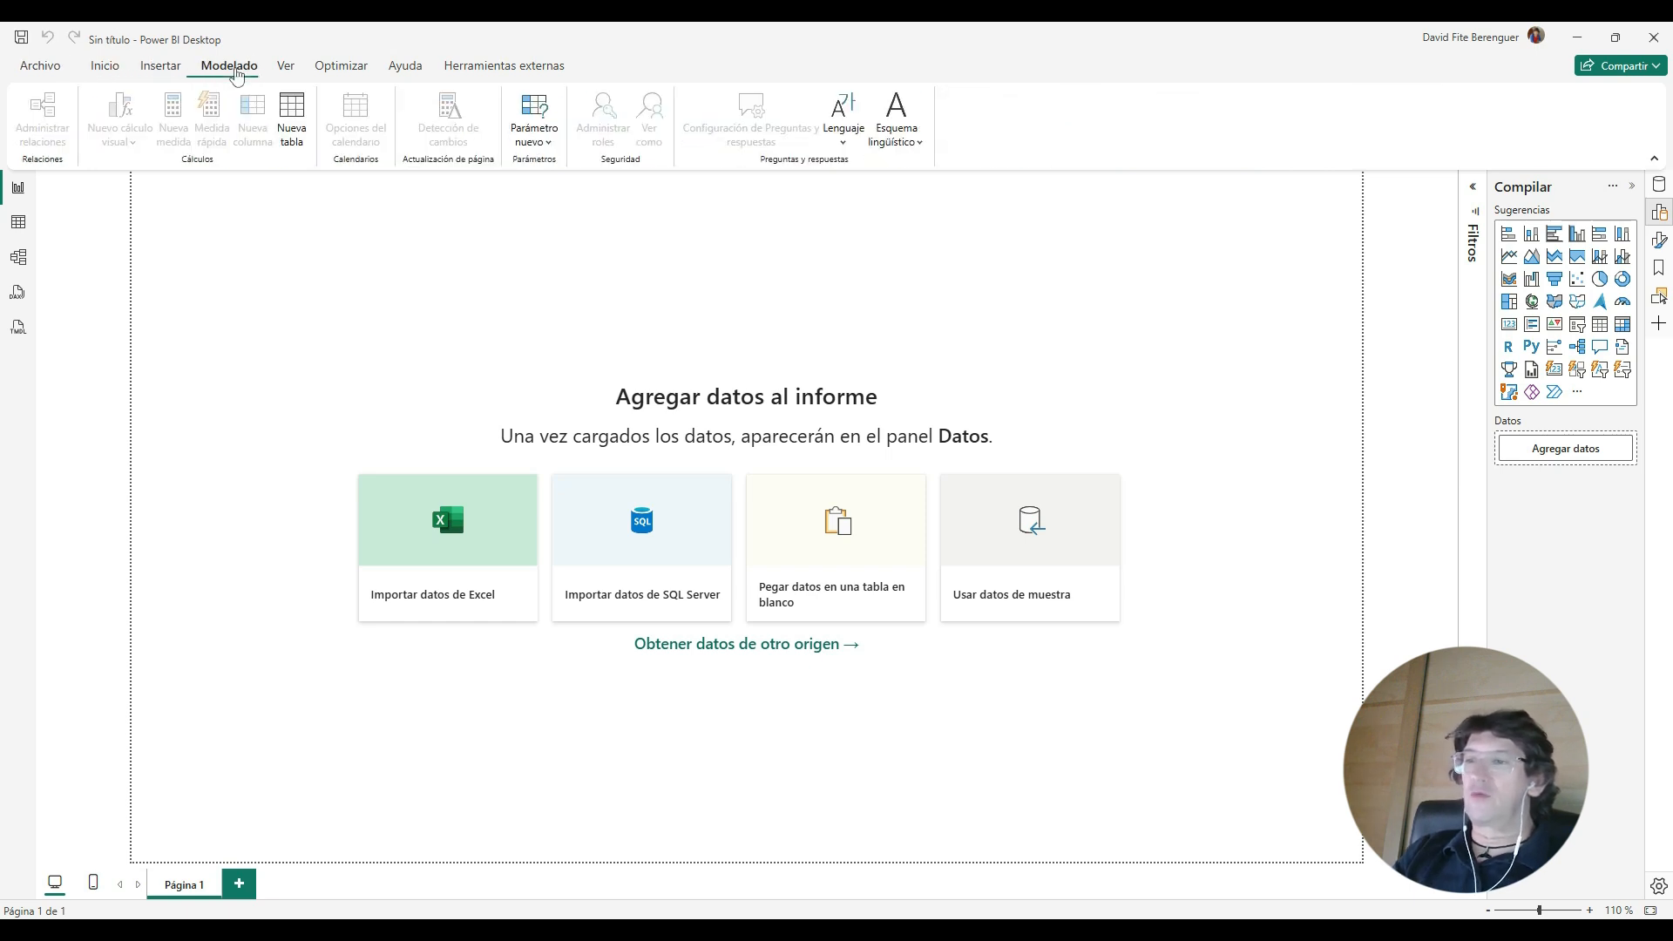
pyautogui.click(284, 68)
pyautogui.click(339, 67)
pyautogui.click(408, 67)
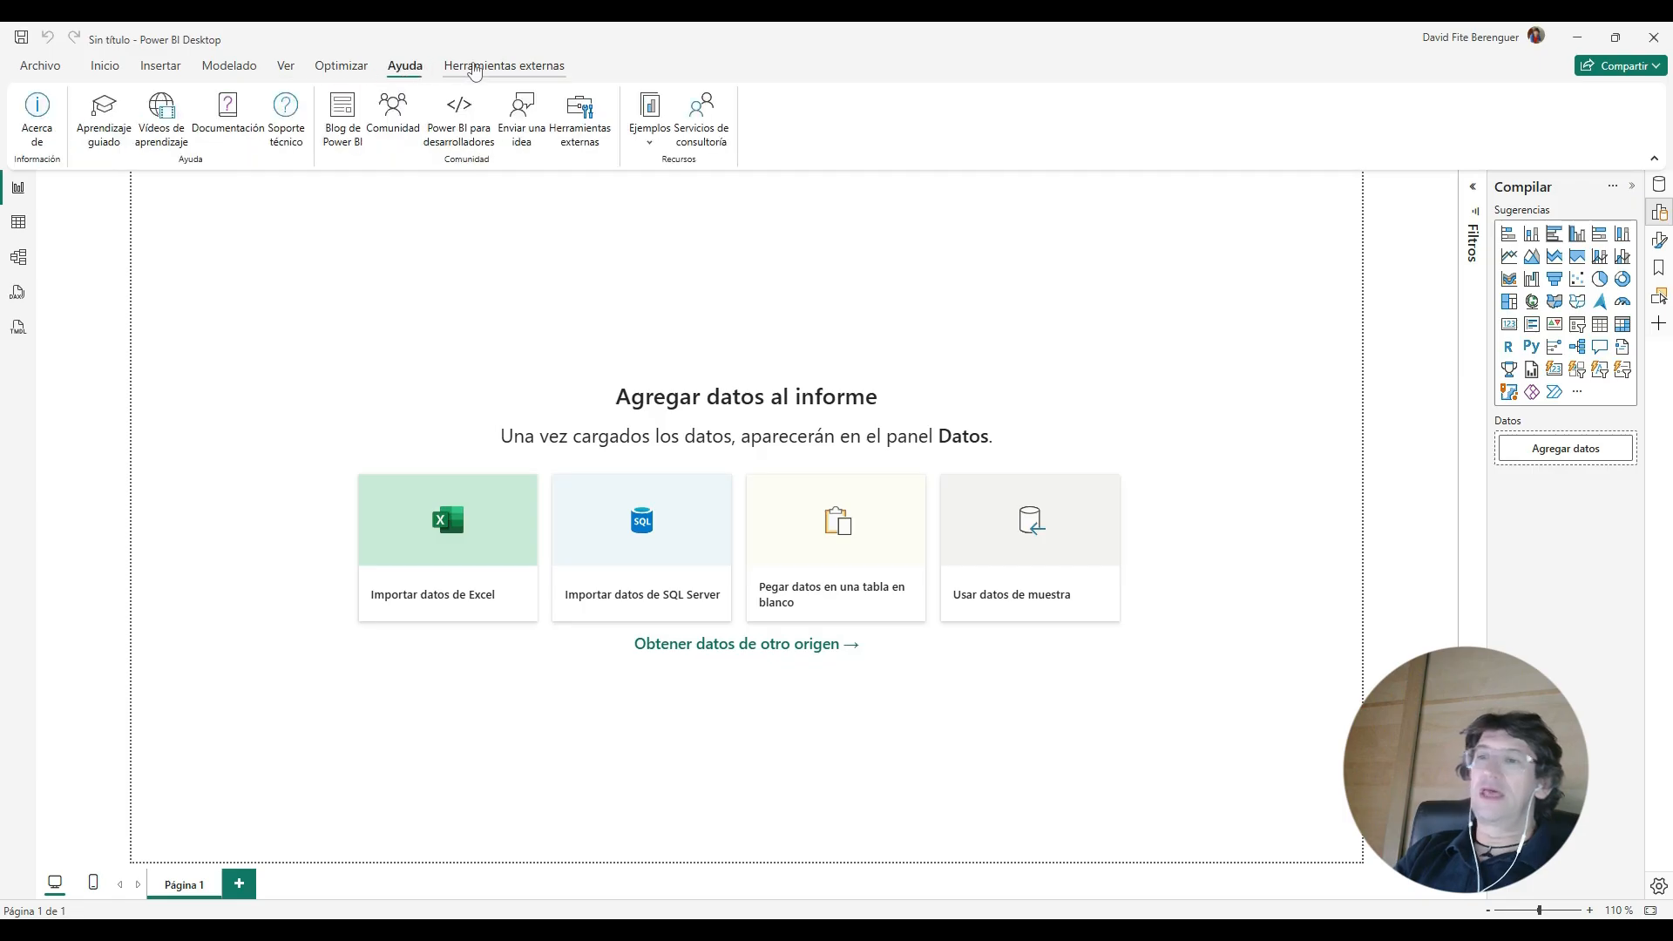
pyautogui.click(475, 69)
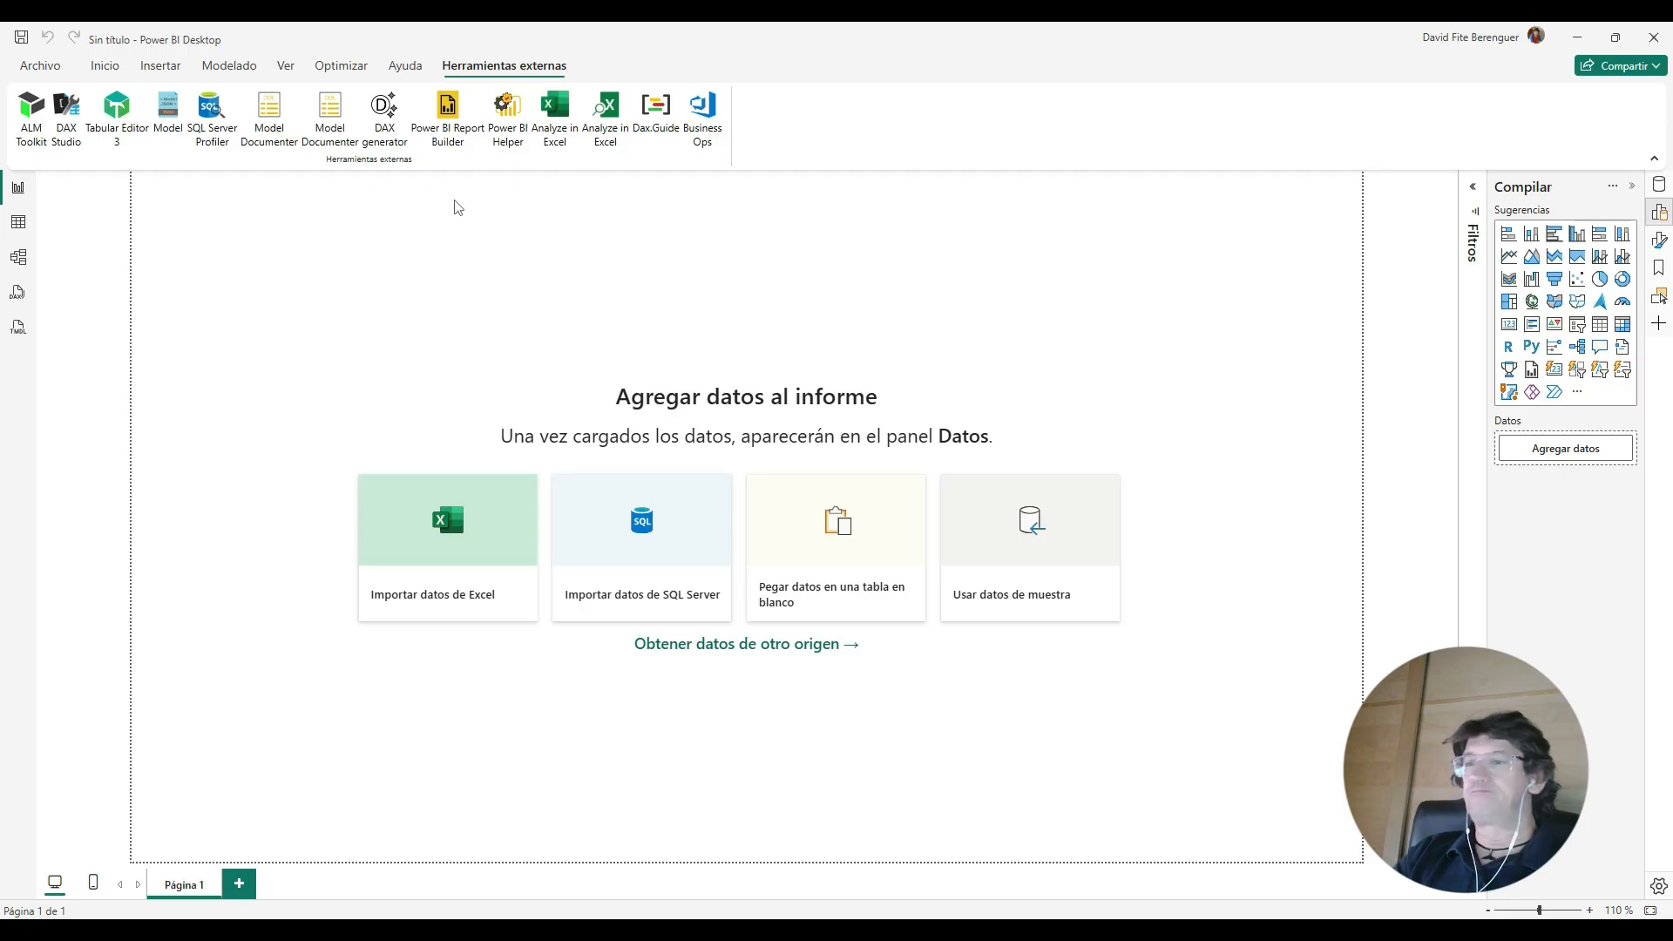
pyautogui.click(104, 66)
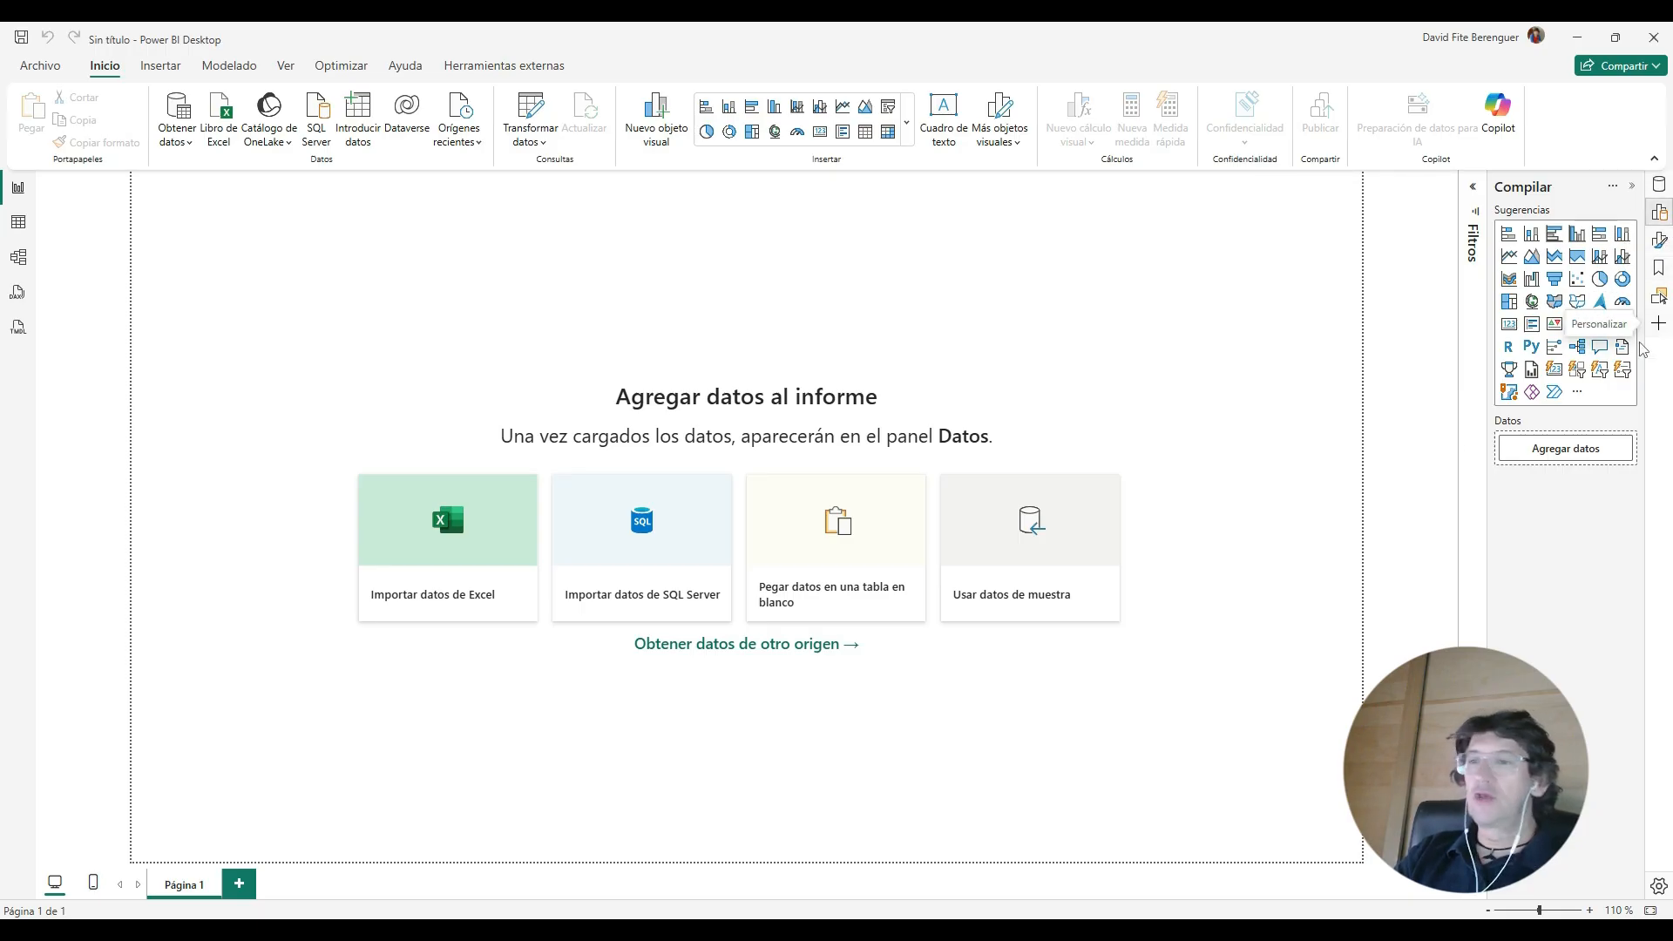
# Step: Check the program's installed version information and dismiss it
pyautogui.click(398, 69)
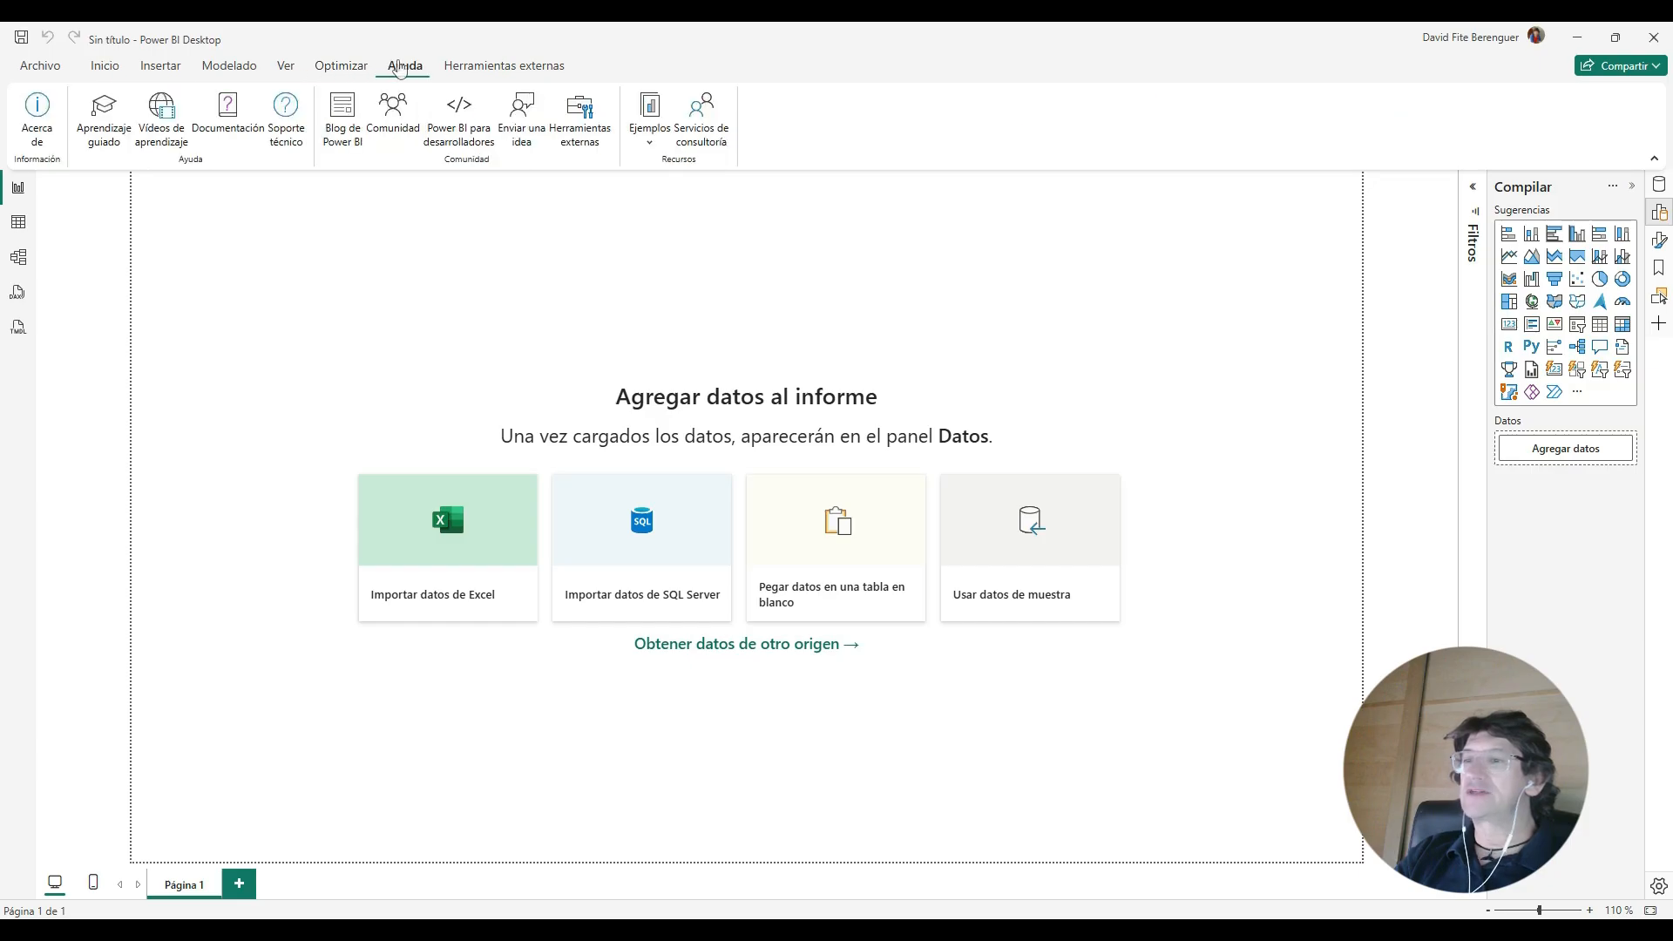
pyautogui.click(37, 108)
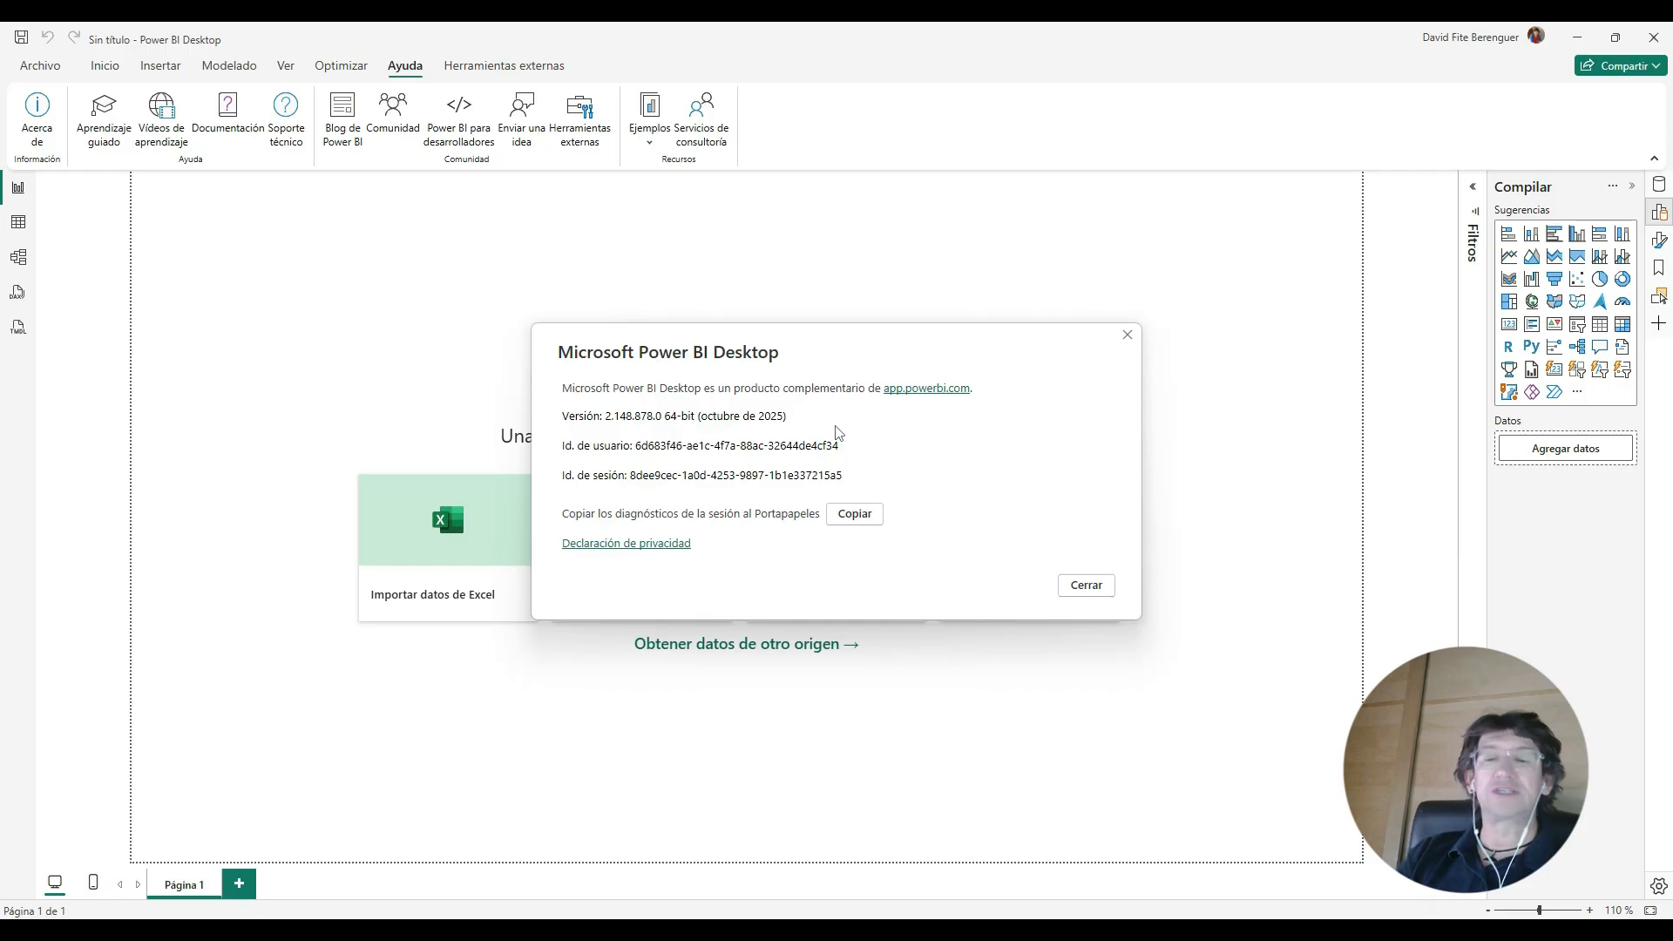
pyautogui.click(1128, 337)
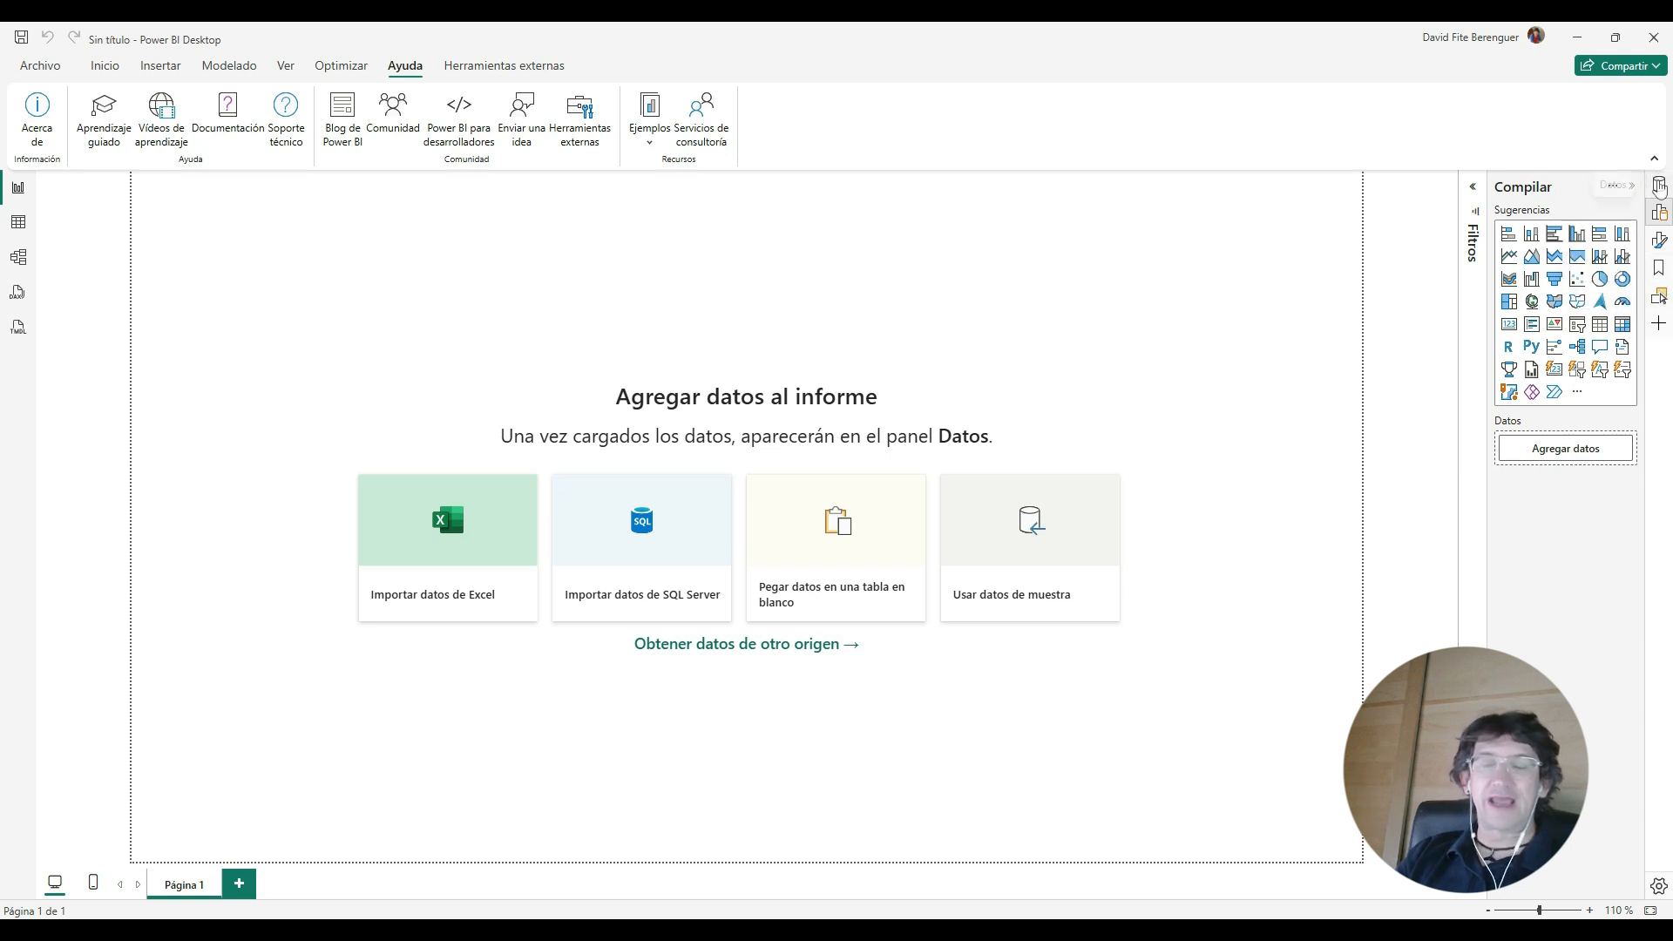
# Step: Review the pane customization settings, switching the Datos pane option off and back on, and close them
pyautogui.click(1660, 326)
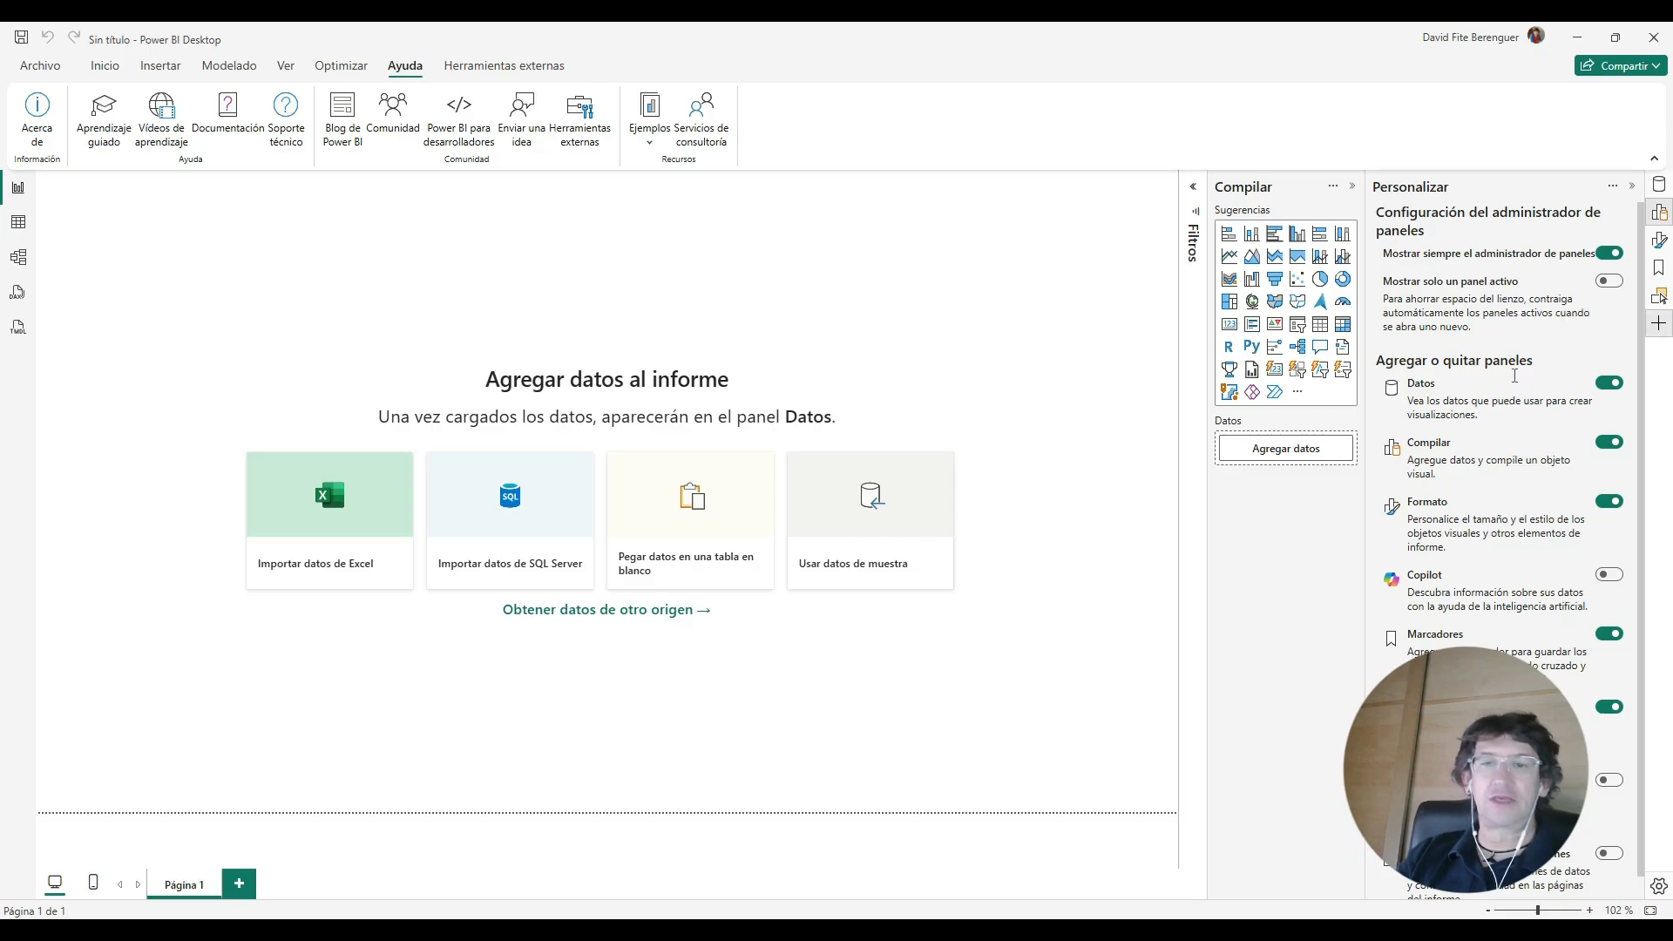
pyautogui.click(1617, 387)
pyautogui.click(1617, 388)
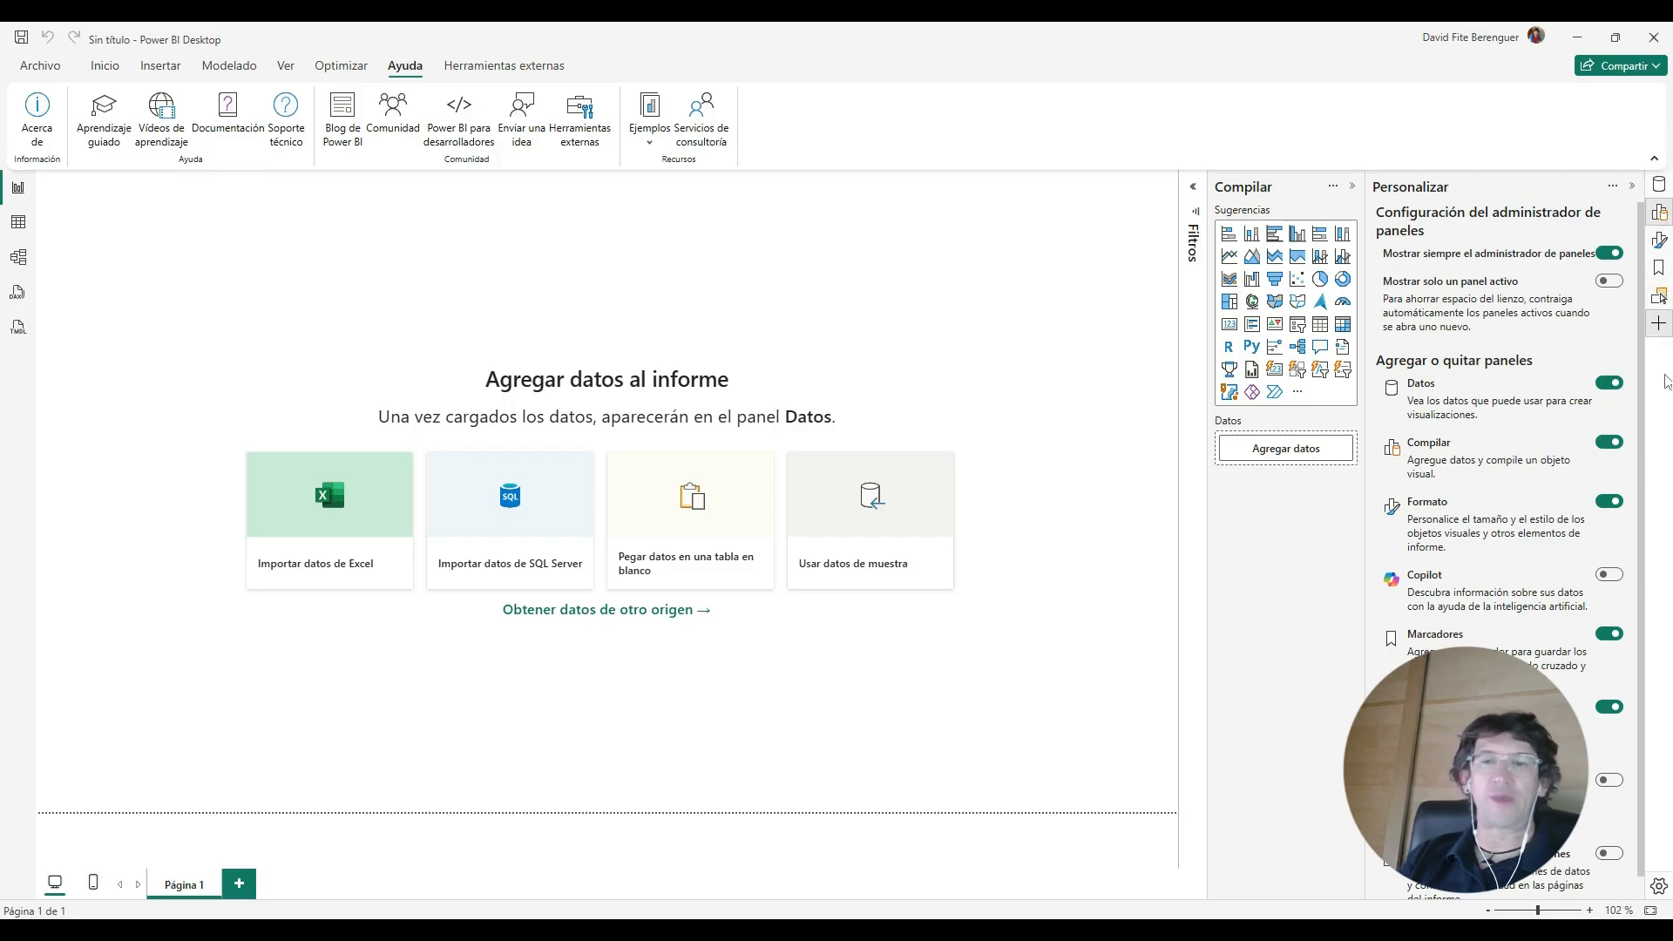
pyautogui.click(1634, 186)
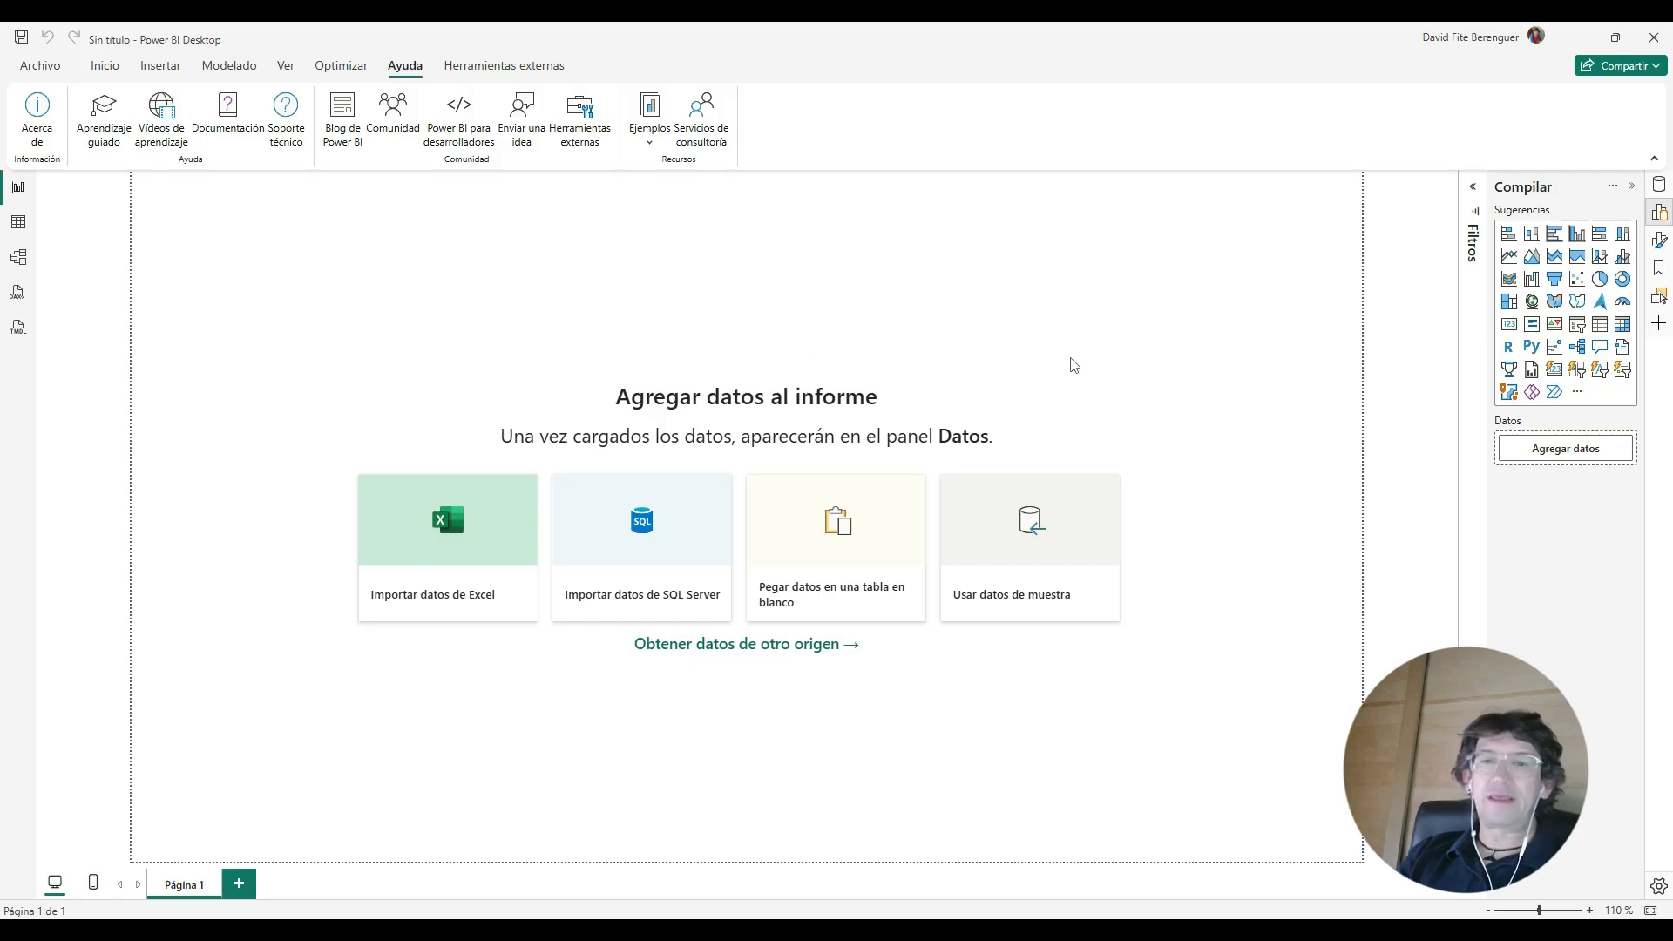
# Step: Show the Datos pane and review the source files in the S2_Transformacions folder window, moving it out of the way when finished
pyautogui.click(1659, 185)
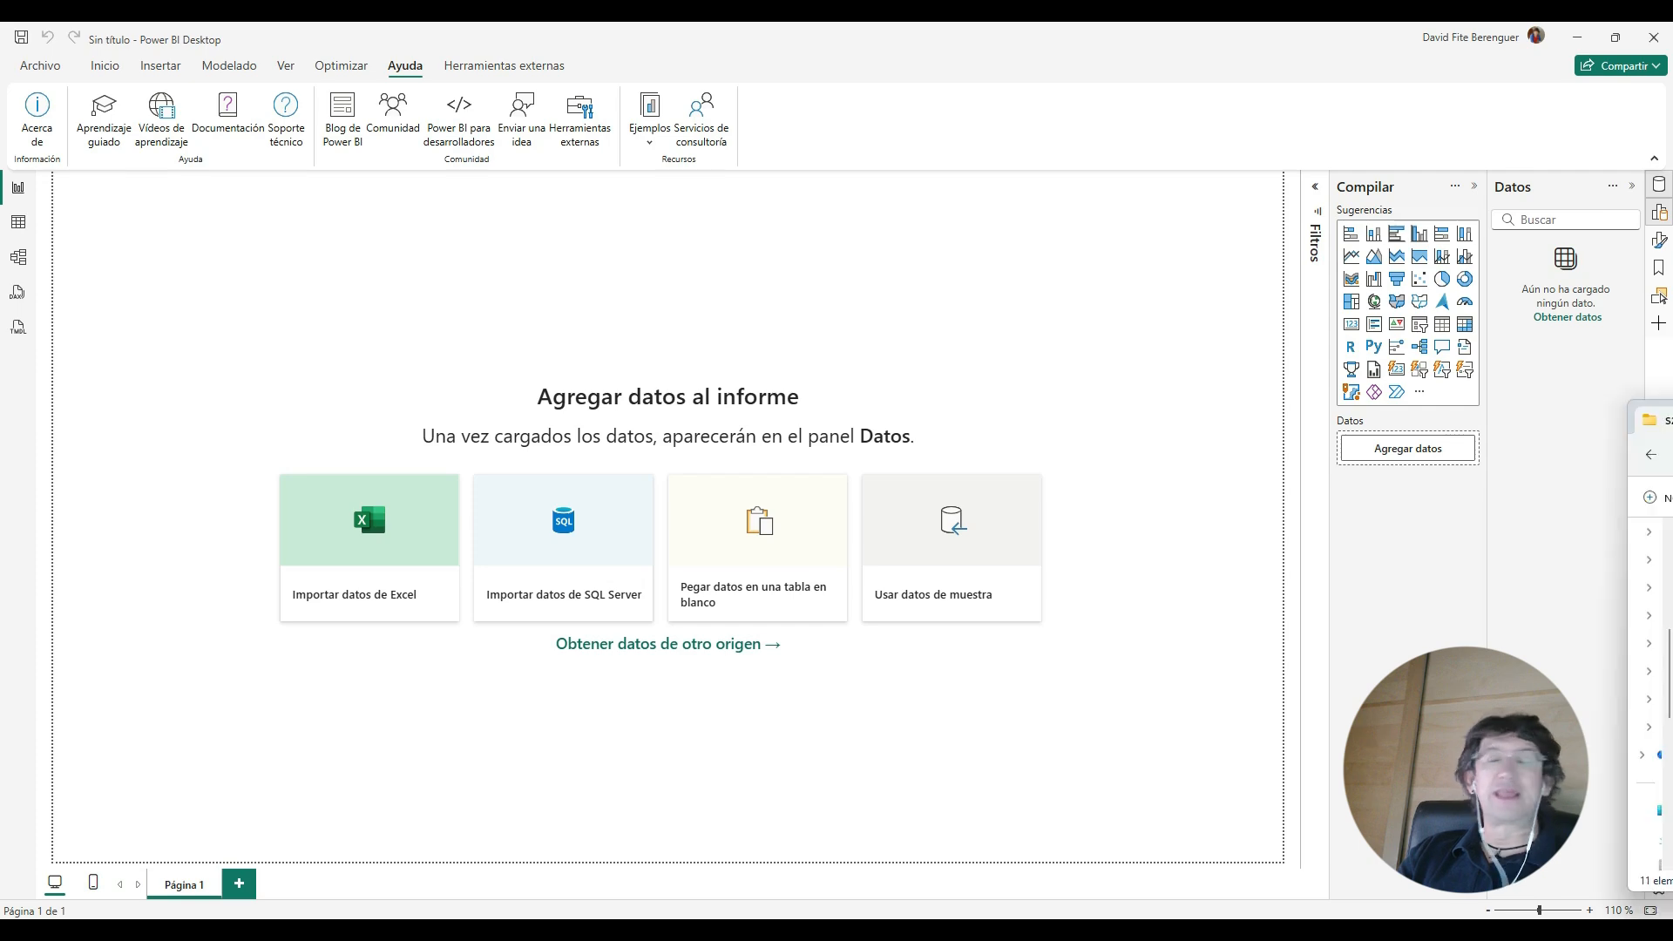
pyautogui.moveTo(1672, 407); pyautogui.dragTo(760, 186)
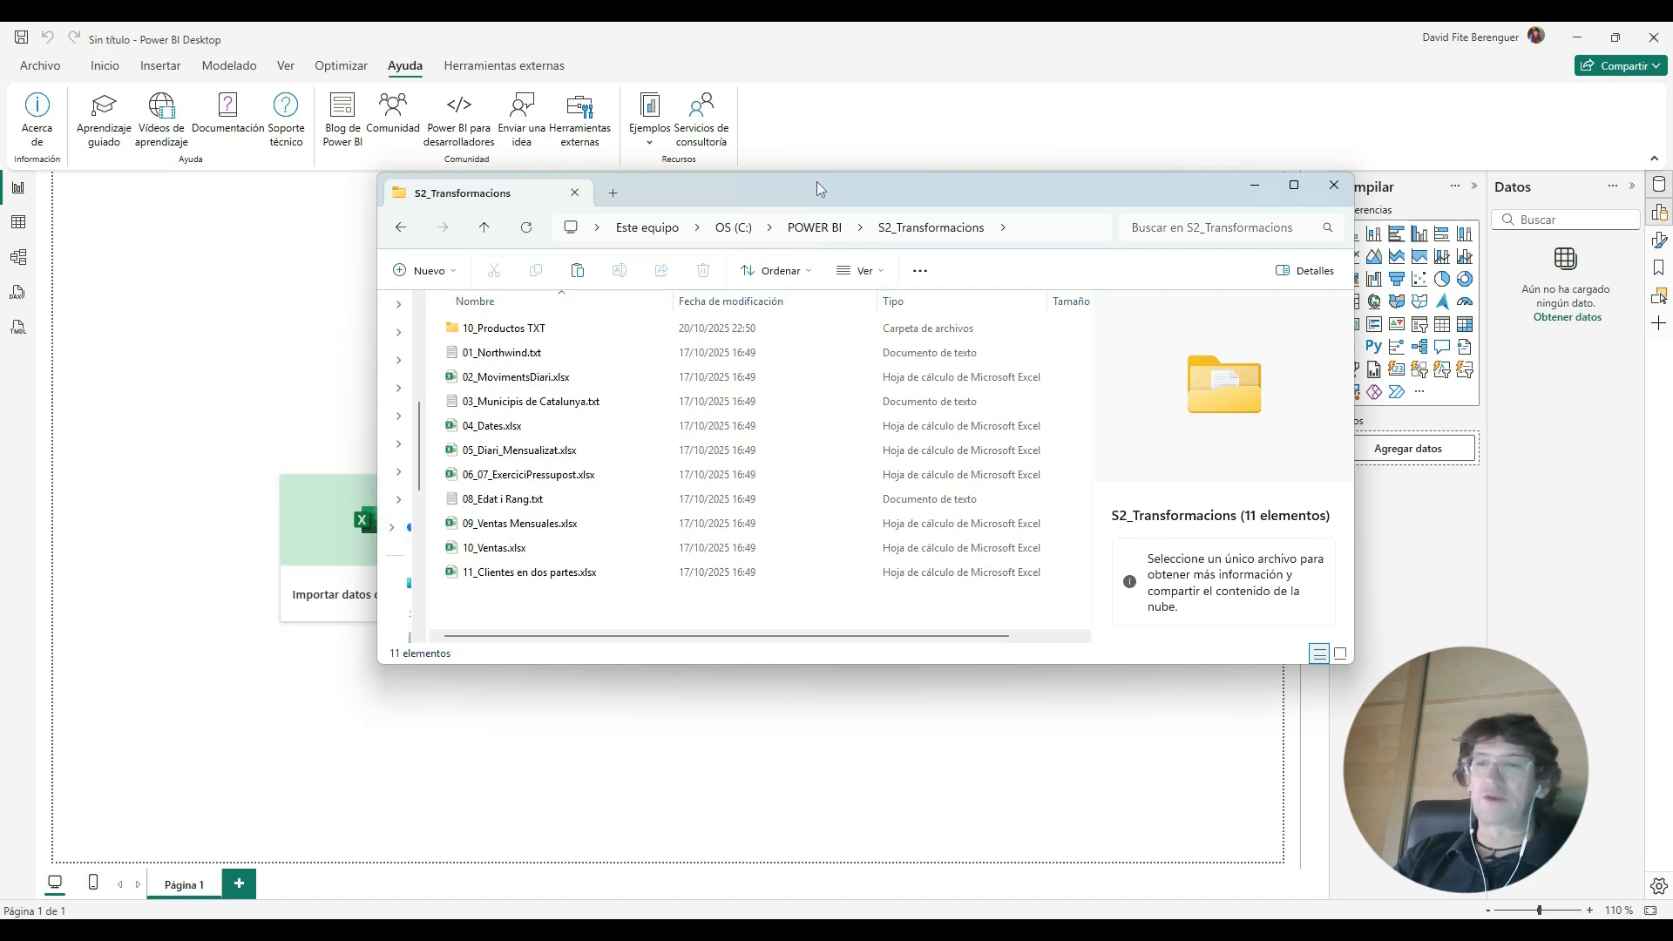
pyautogui.moveTo(814, 186); pyautogui.dragTo(1672, 179)
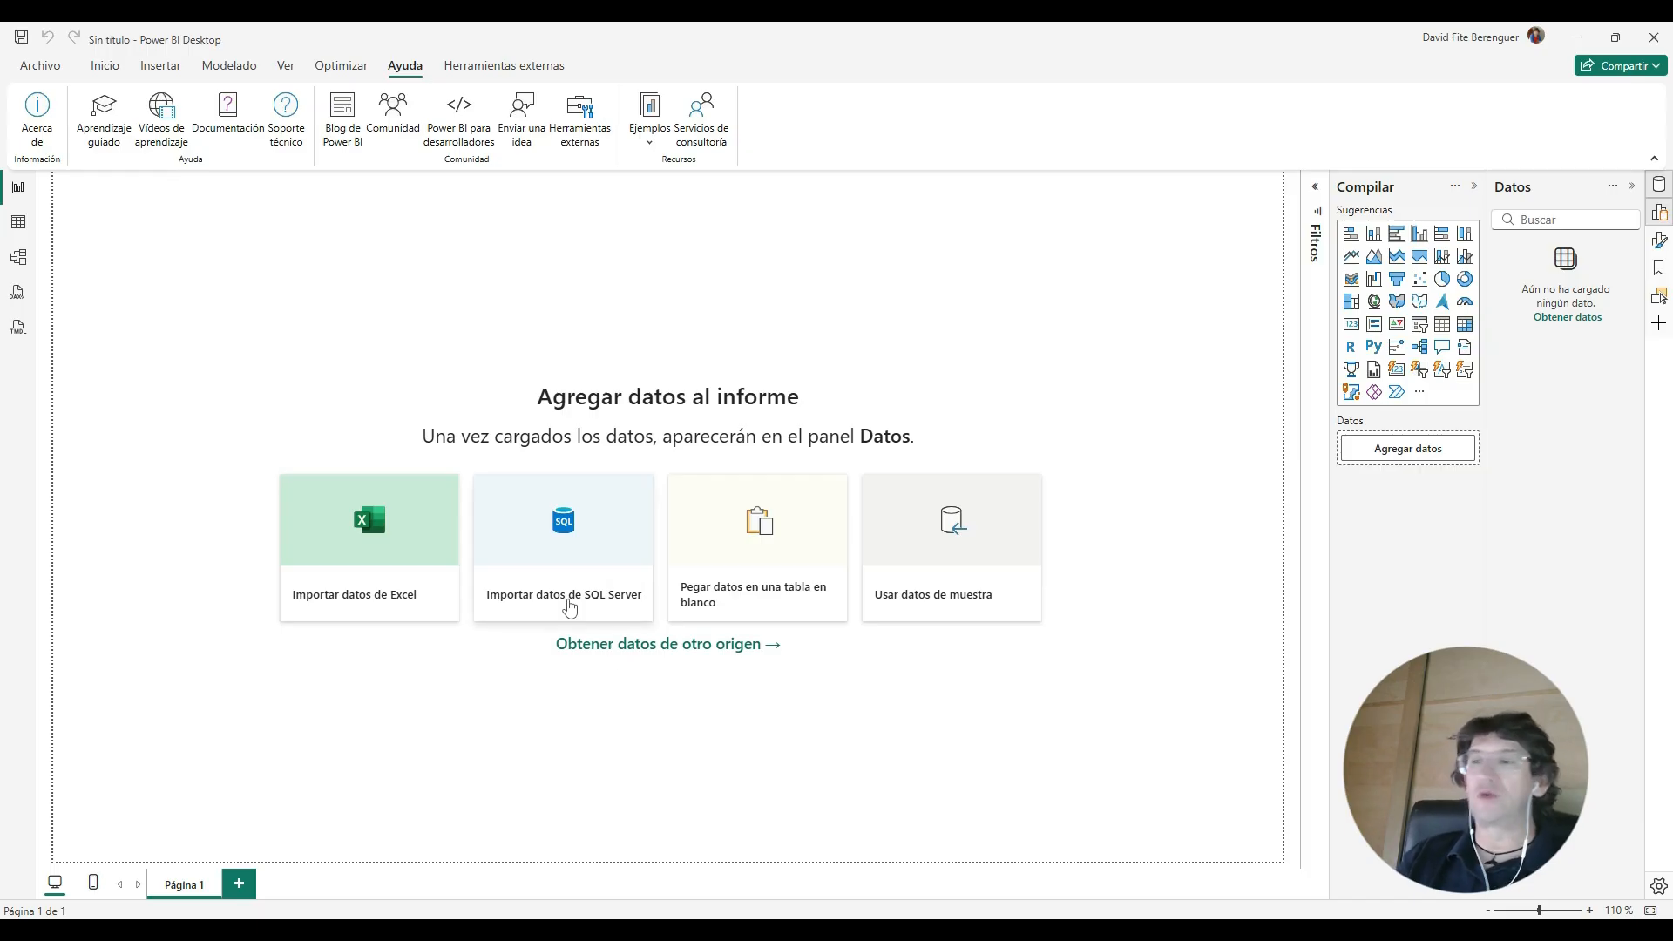
# Step: Open the Power Query Editor, move its window to reveal the report behind it, and maximize it again
pyautogui.click(104, 70)
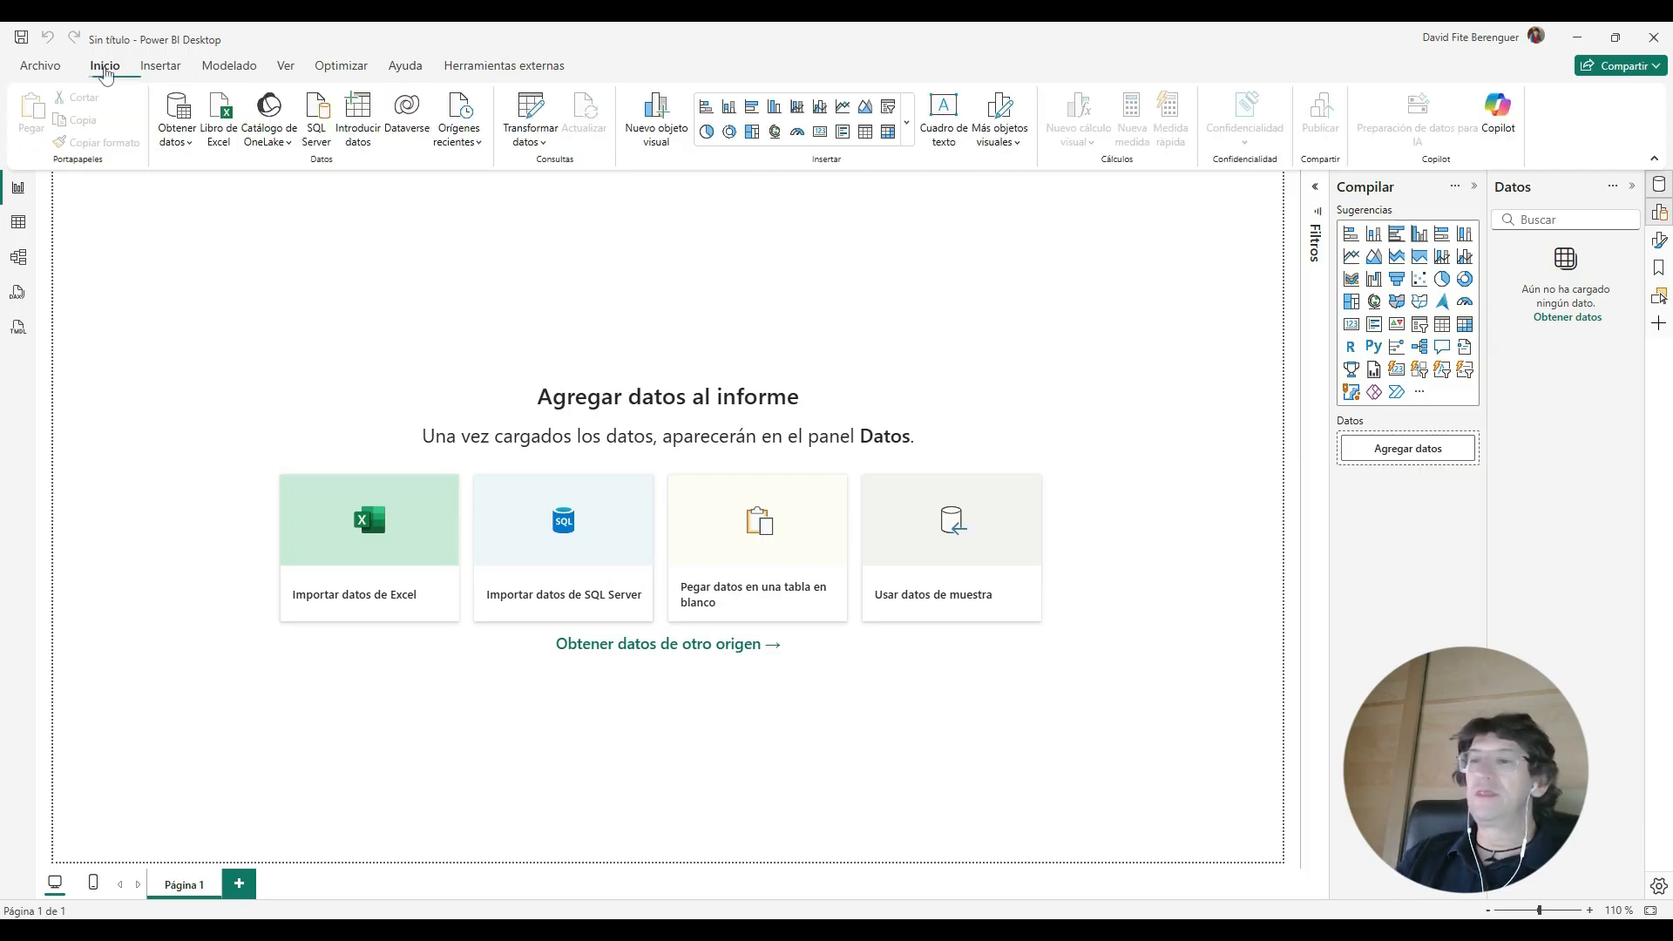
pyautogui.click(529, 112)
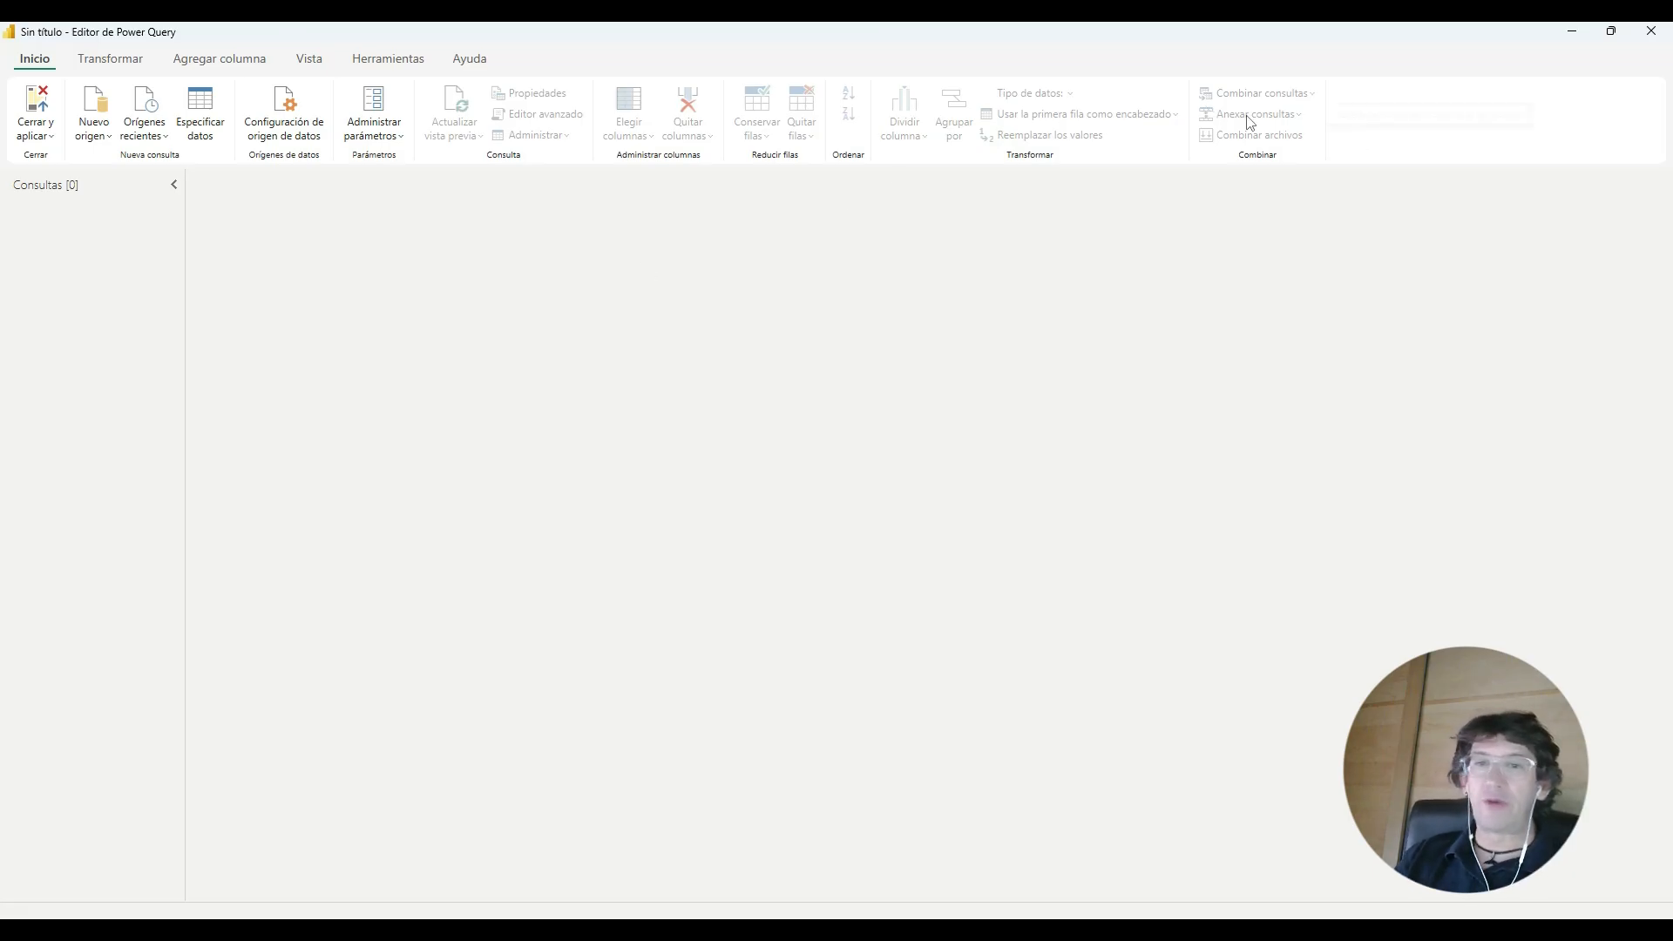
pyautogui.moveTo(866, 34); pyautogui.dragTo(947, 201)
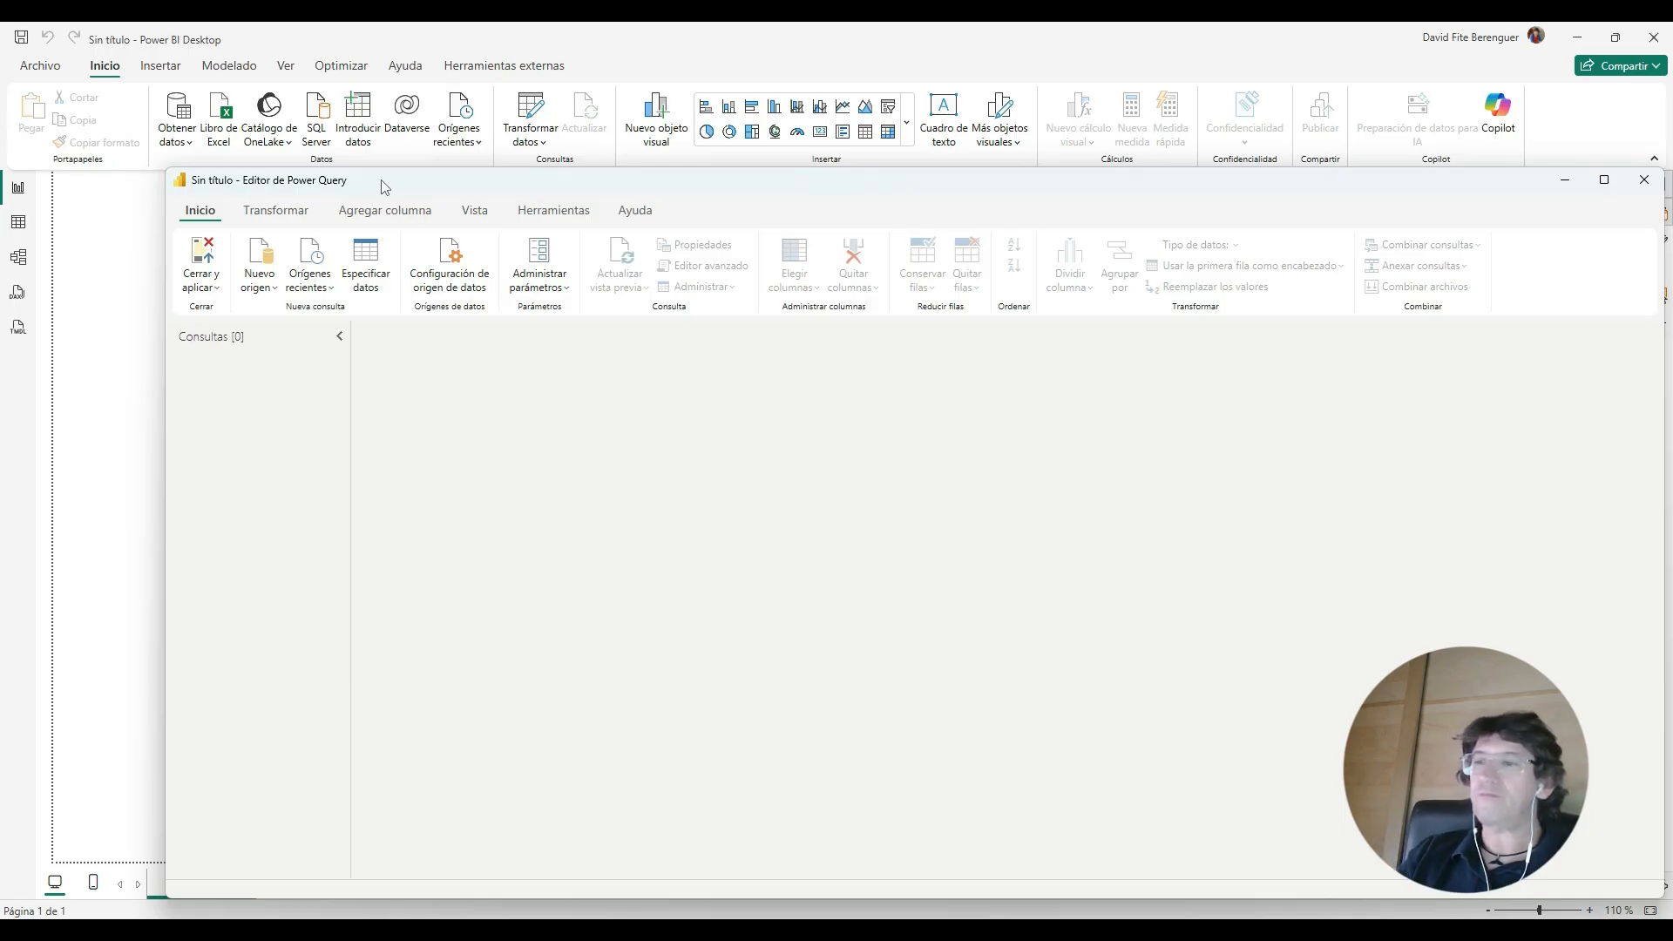
pyautogui.doubleClick(727, 186)
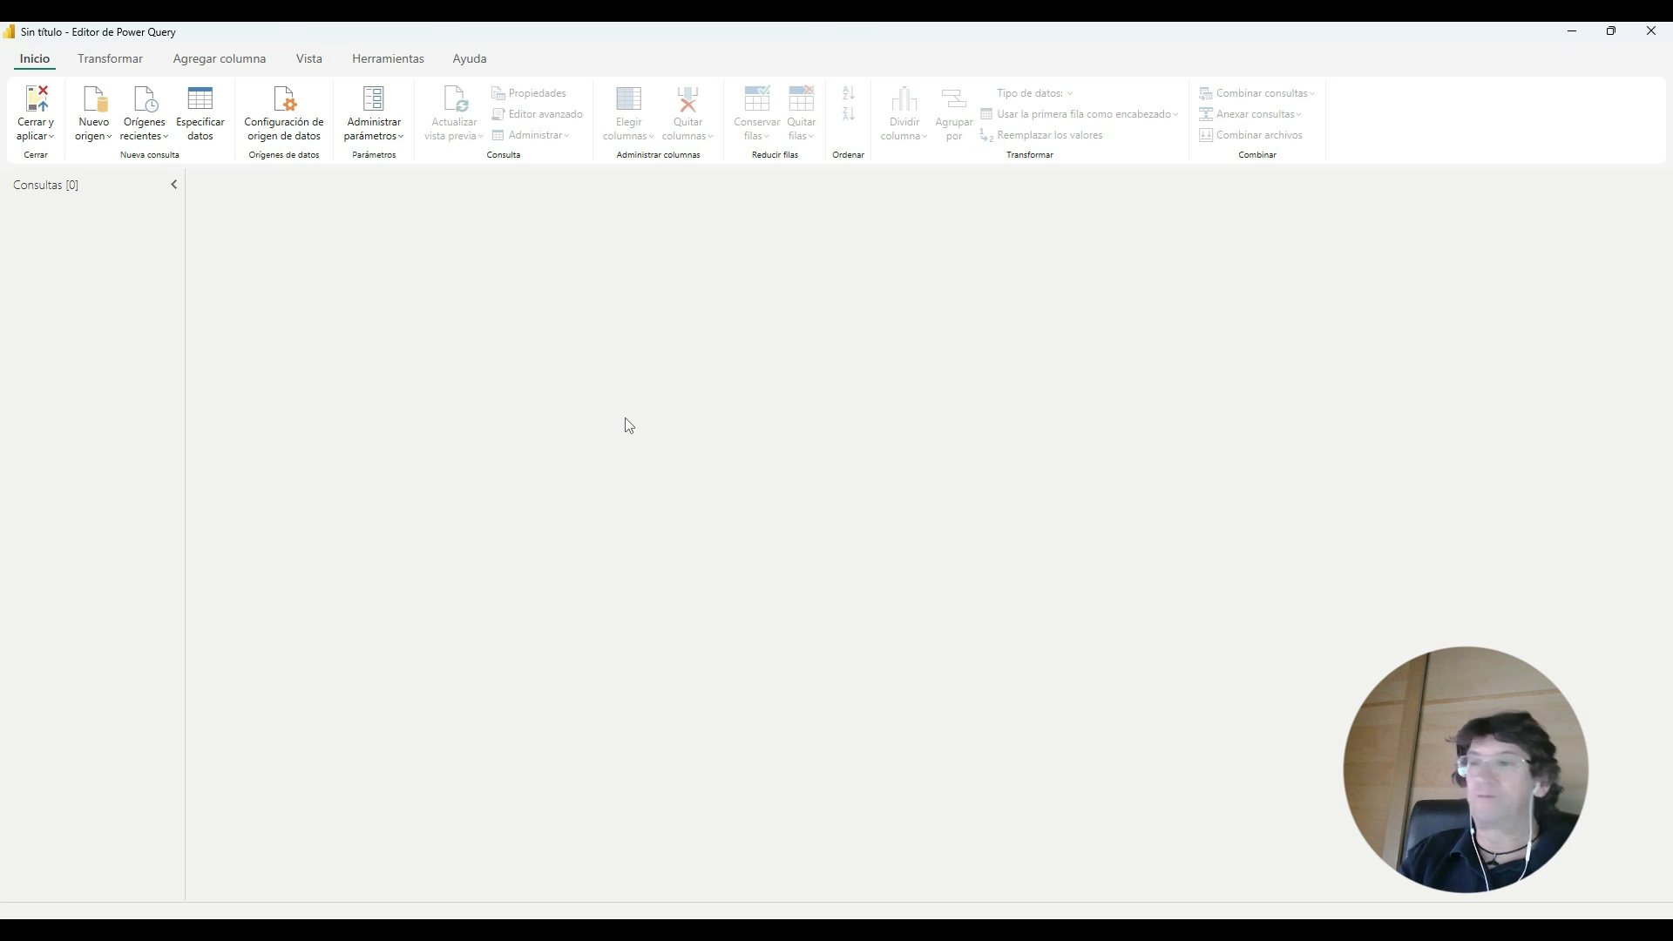
# Step: Open the complete list of data sources for a new query and browse through the available connectors
pyautogui.click(108, 140)
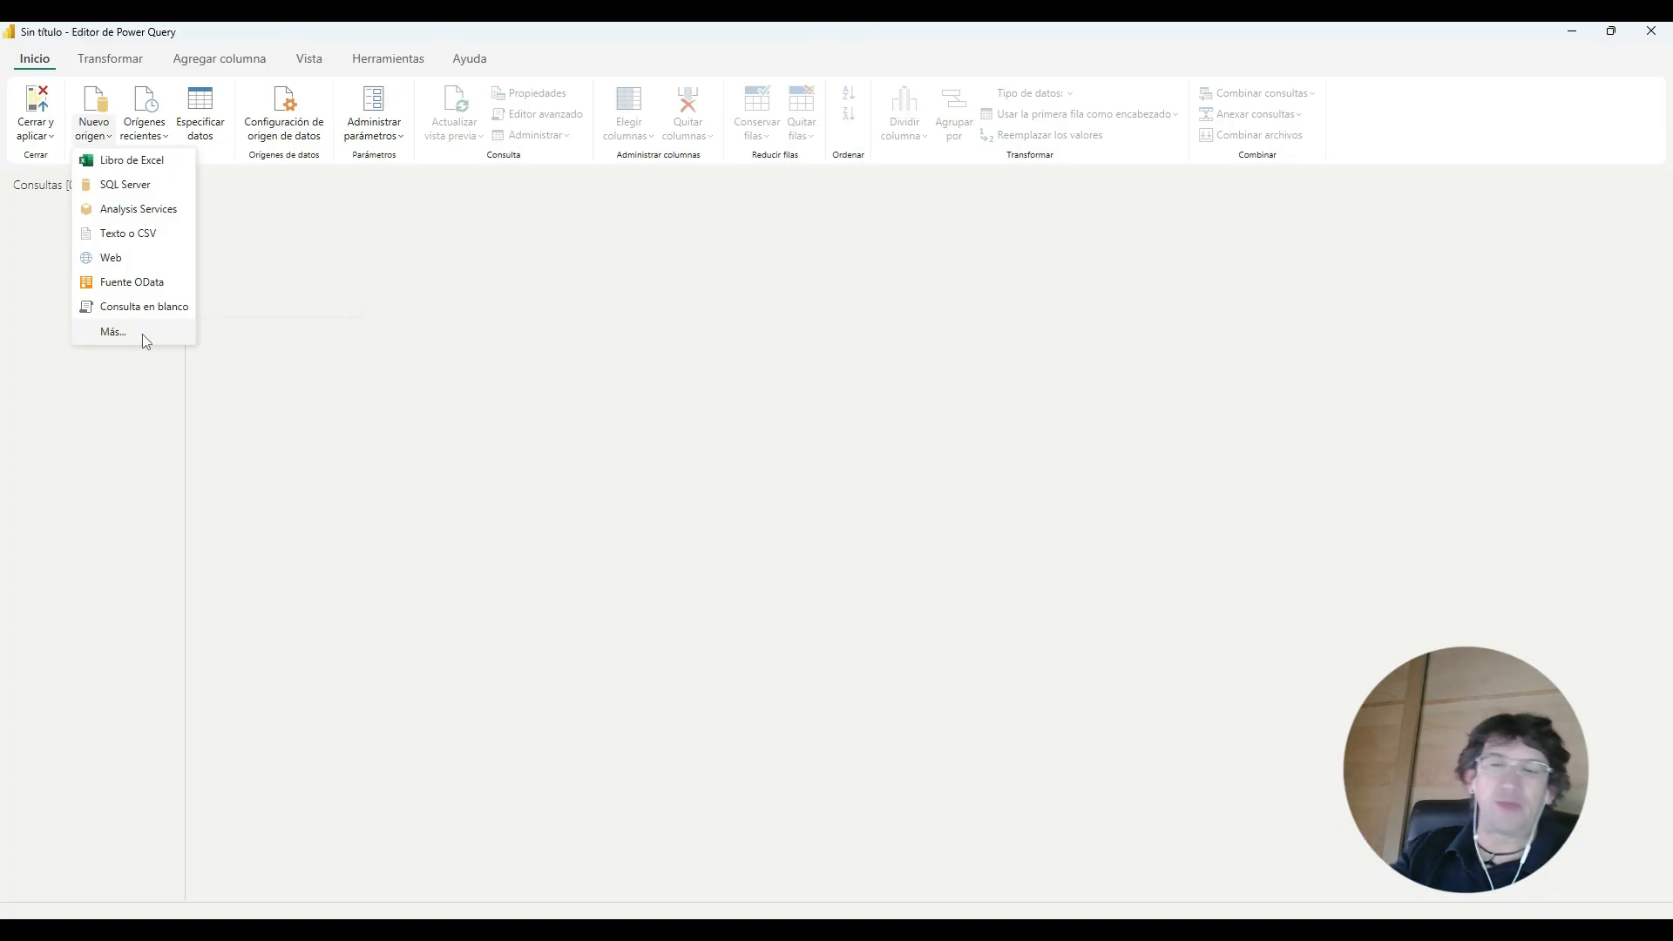
pyautogui.click(142, 334)
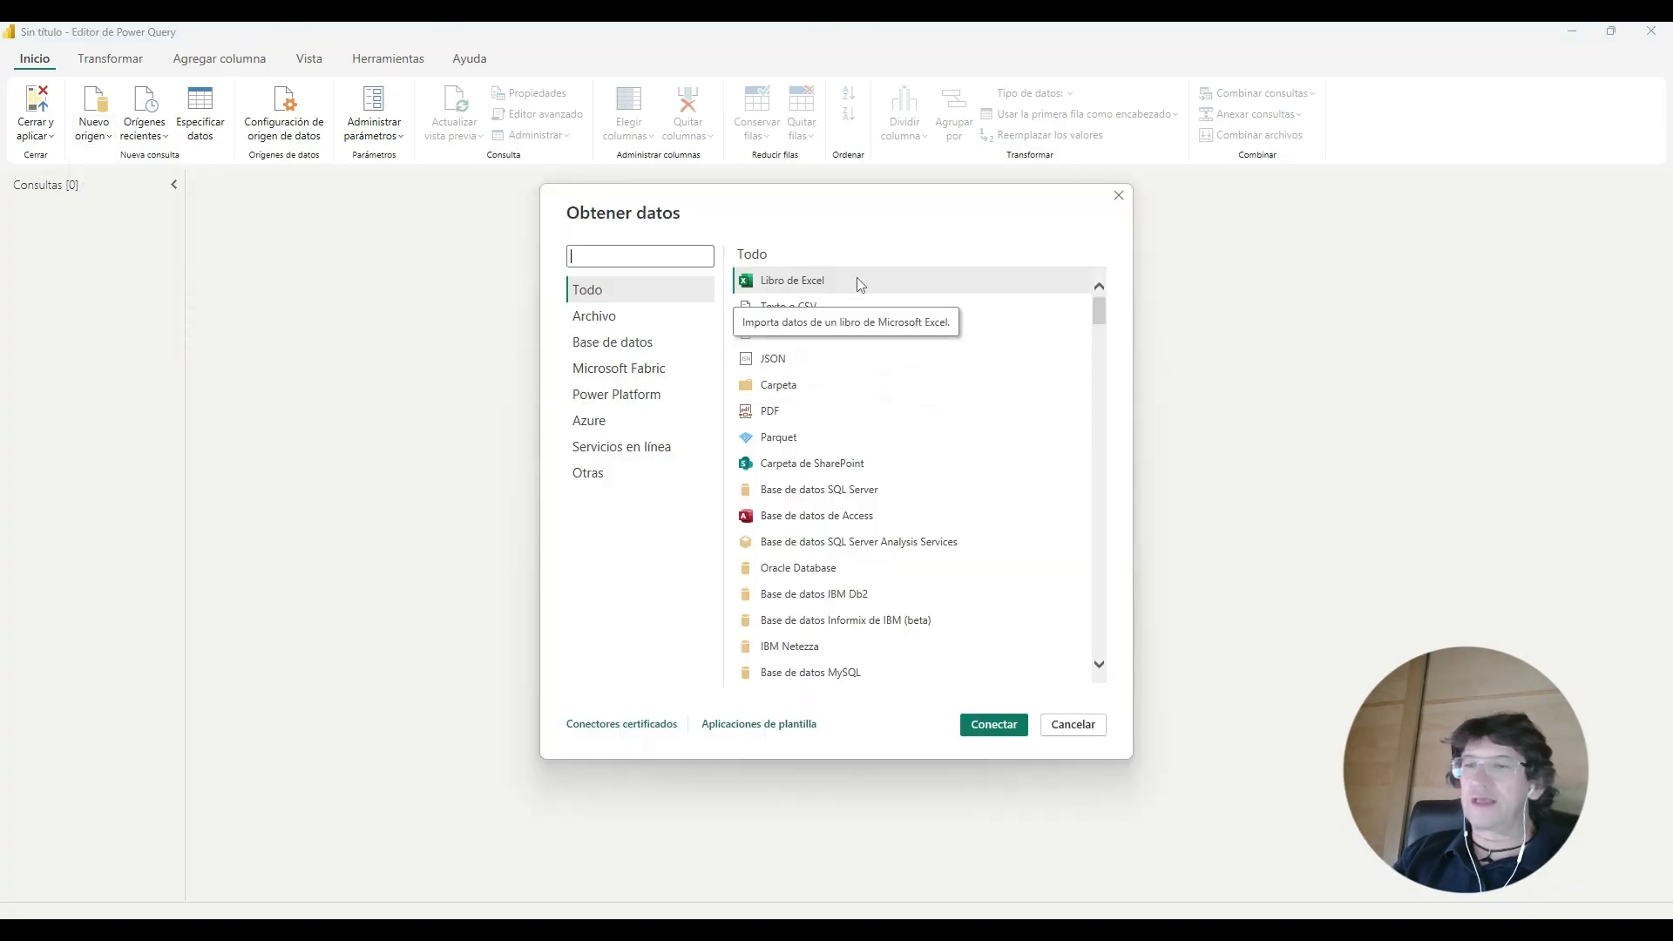
pyautogui.click(1099, 665)
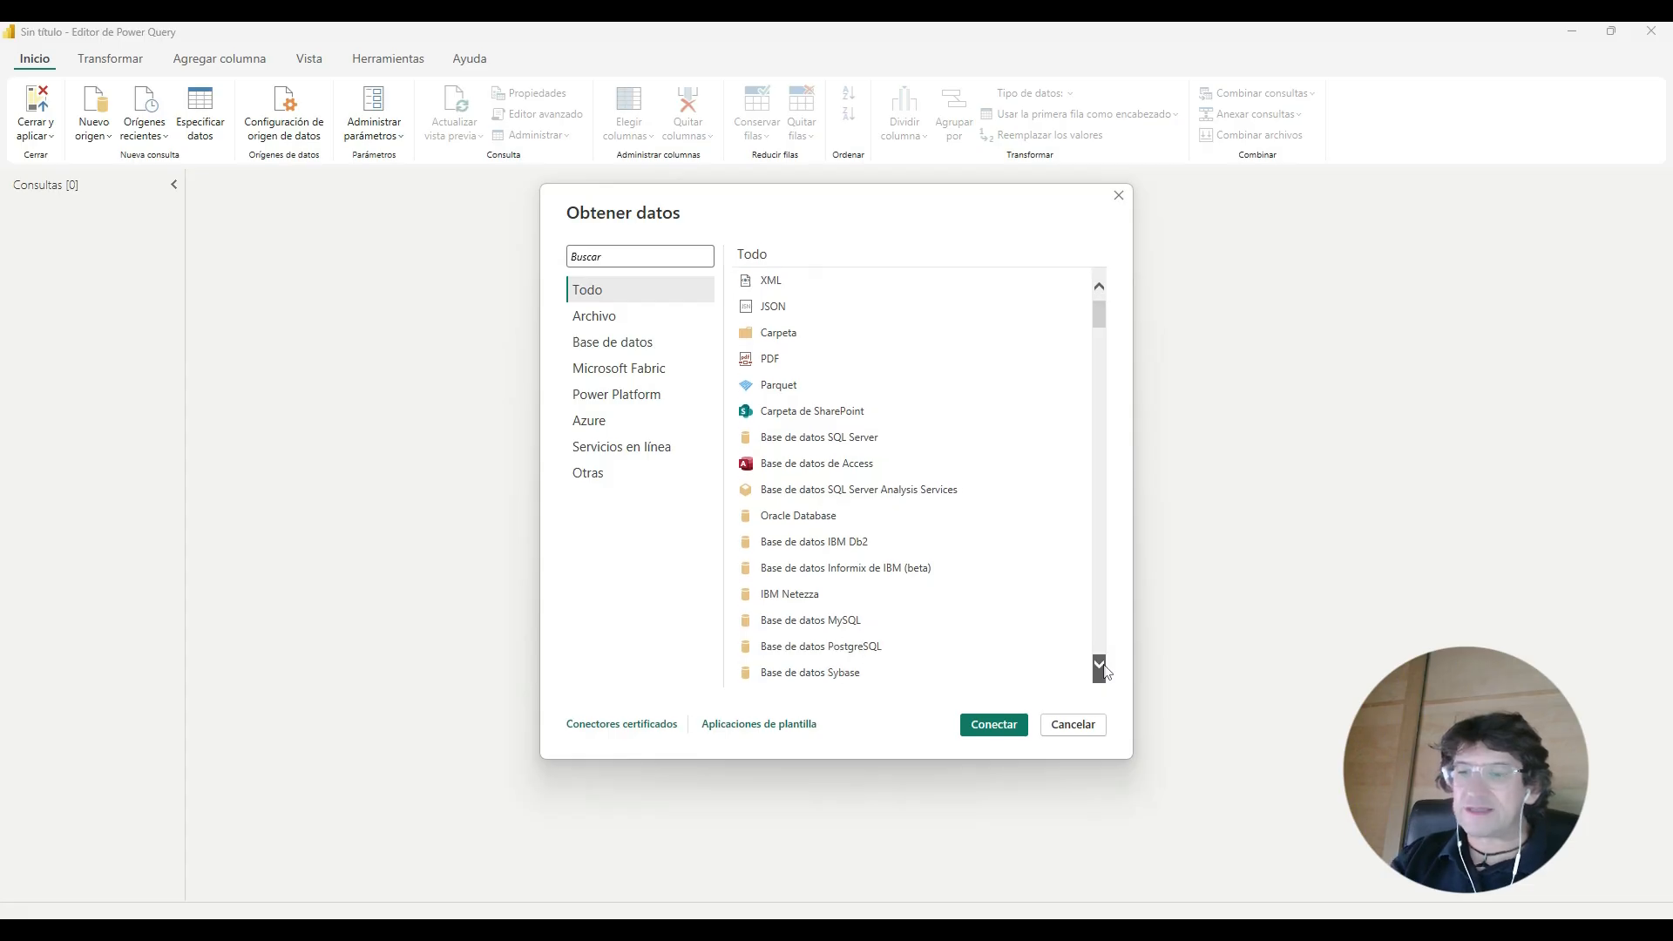
pyautogui.click(1100, 666)
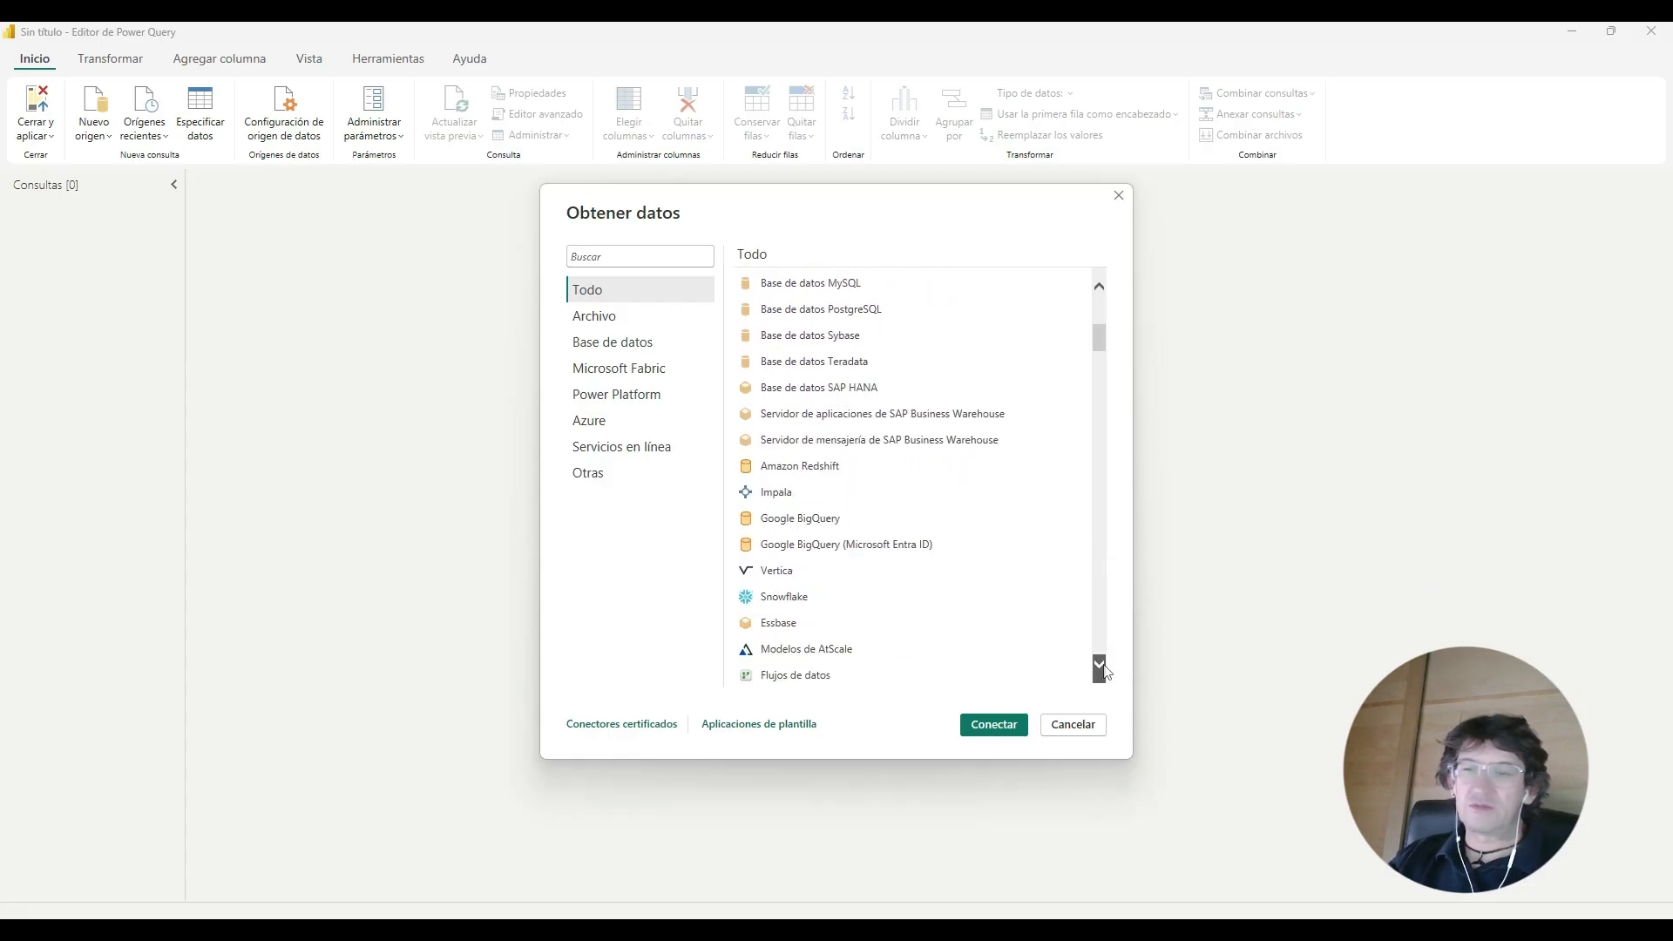
pyautogui.click(1100, 666)
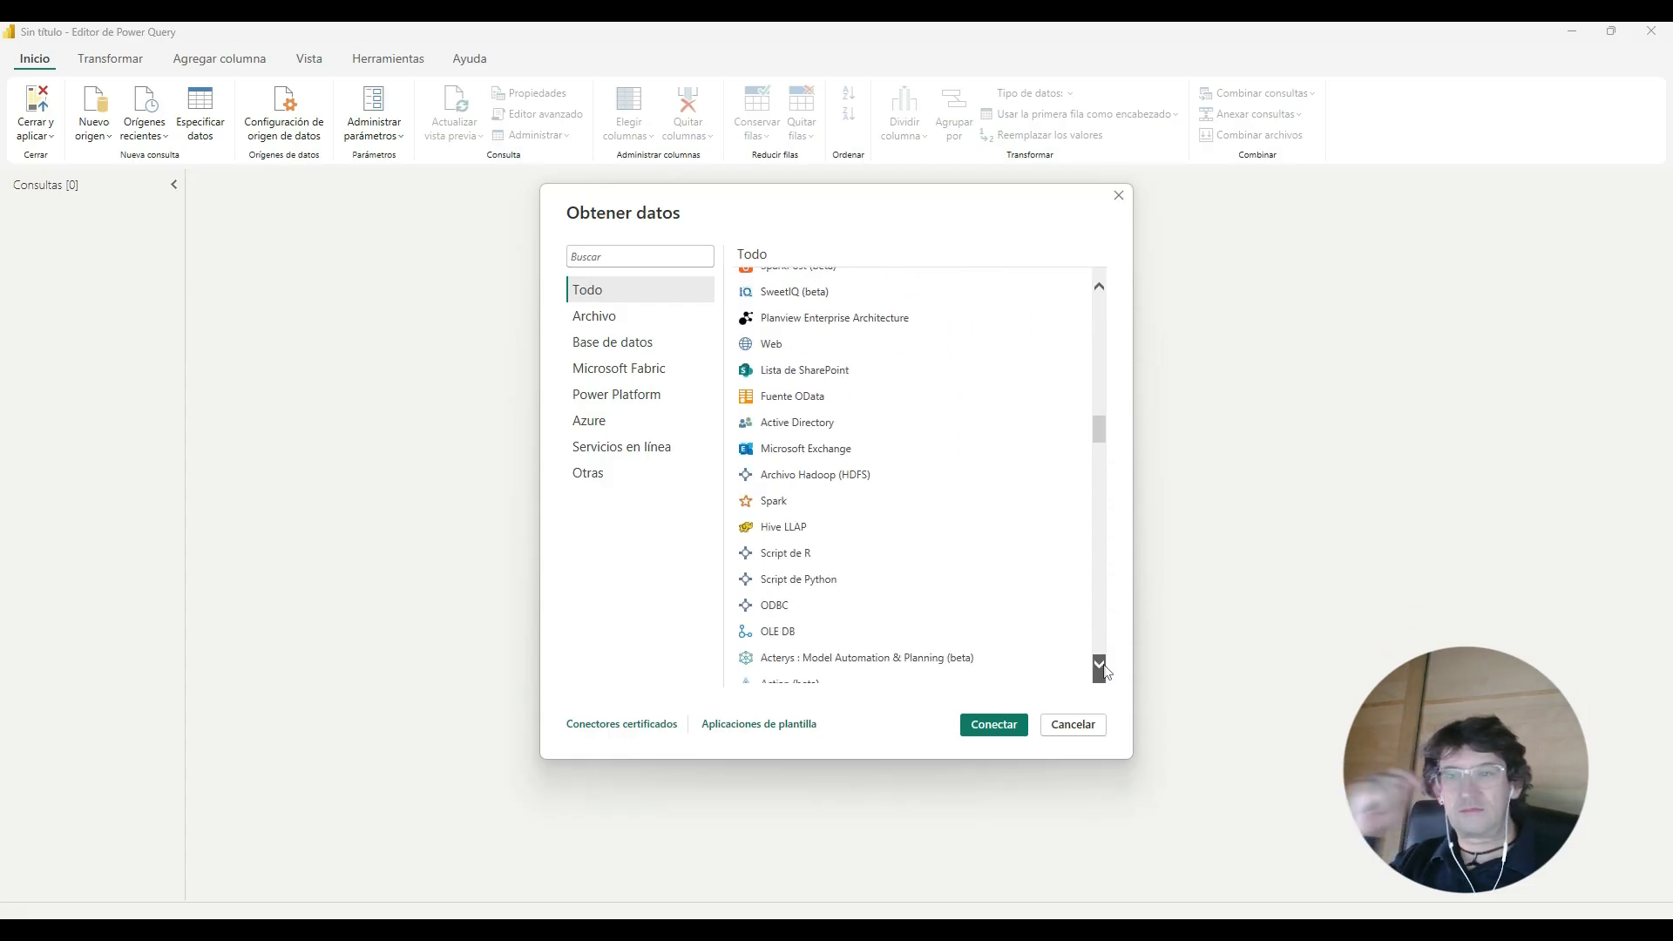
pyautogui.click(1100, 666)
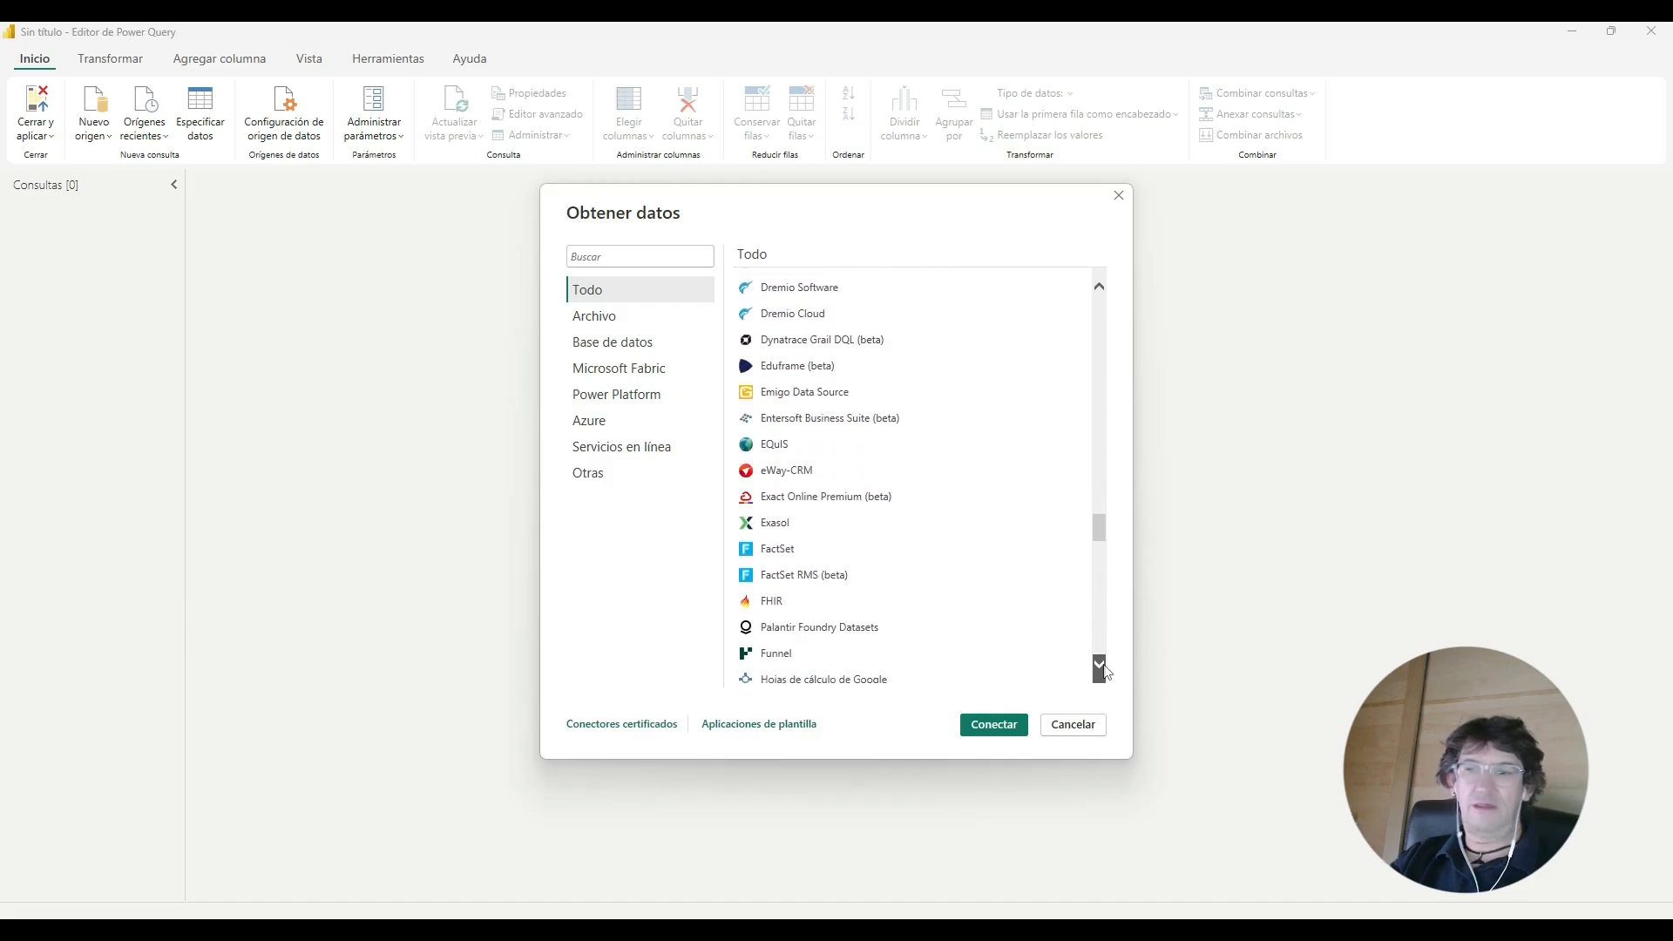
pyautogui.click(1100, 666)
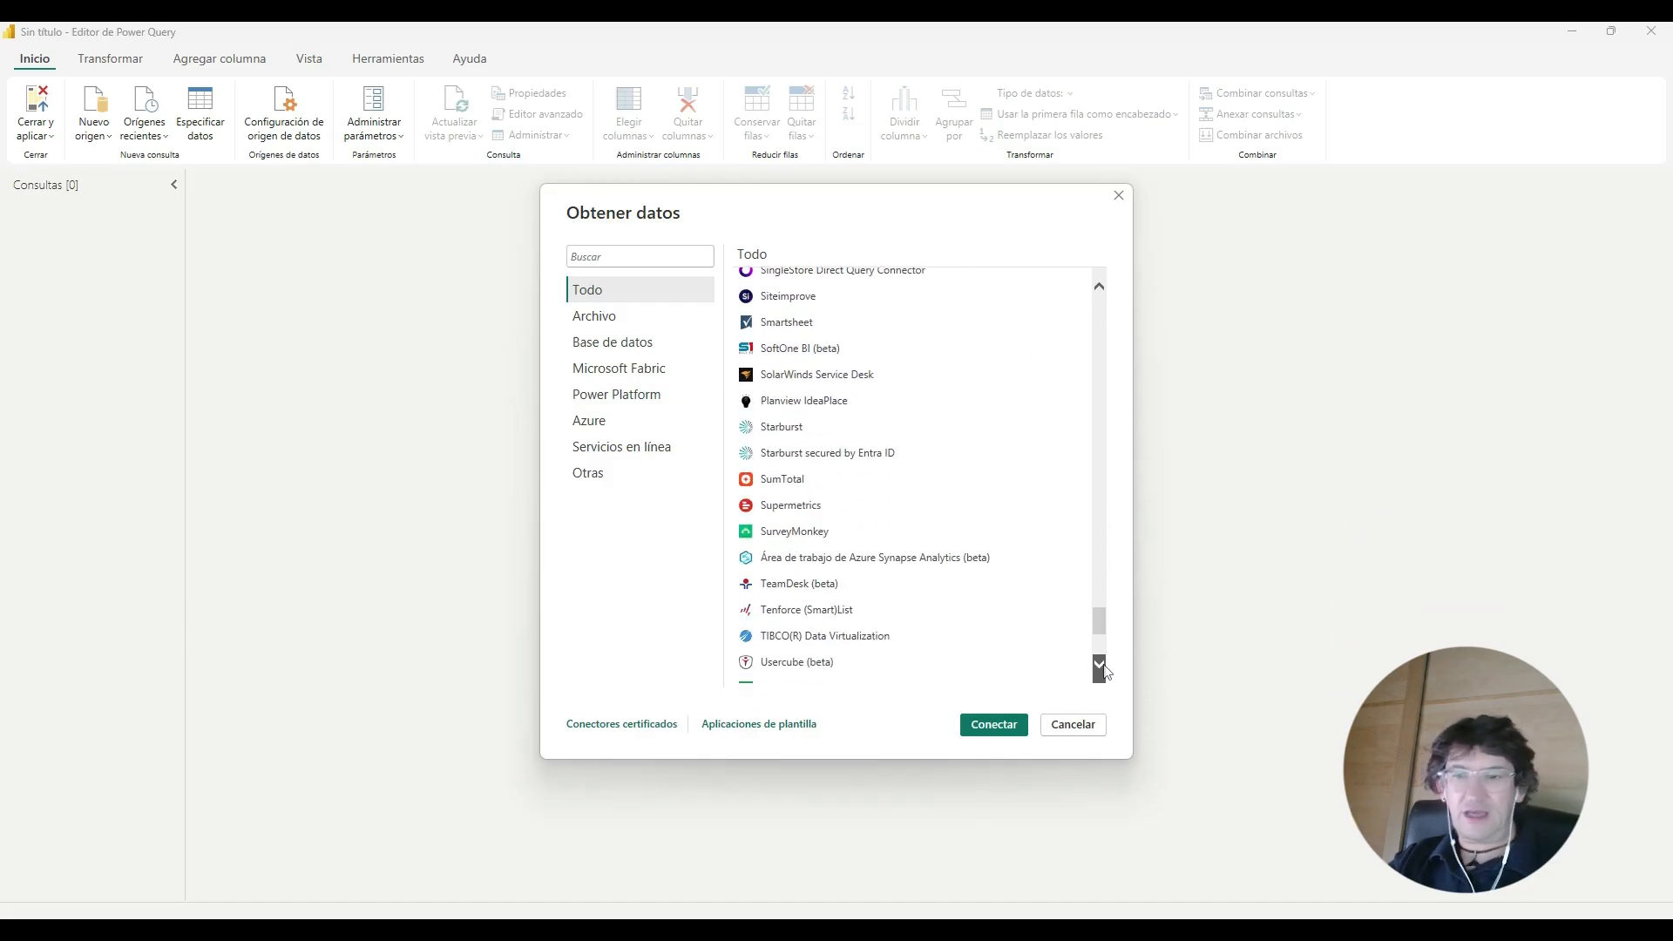
pyautogui.click(1099, 288)
pyautogui.click(1100, 287)
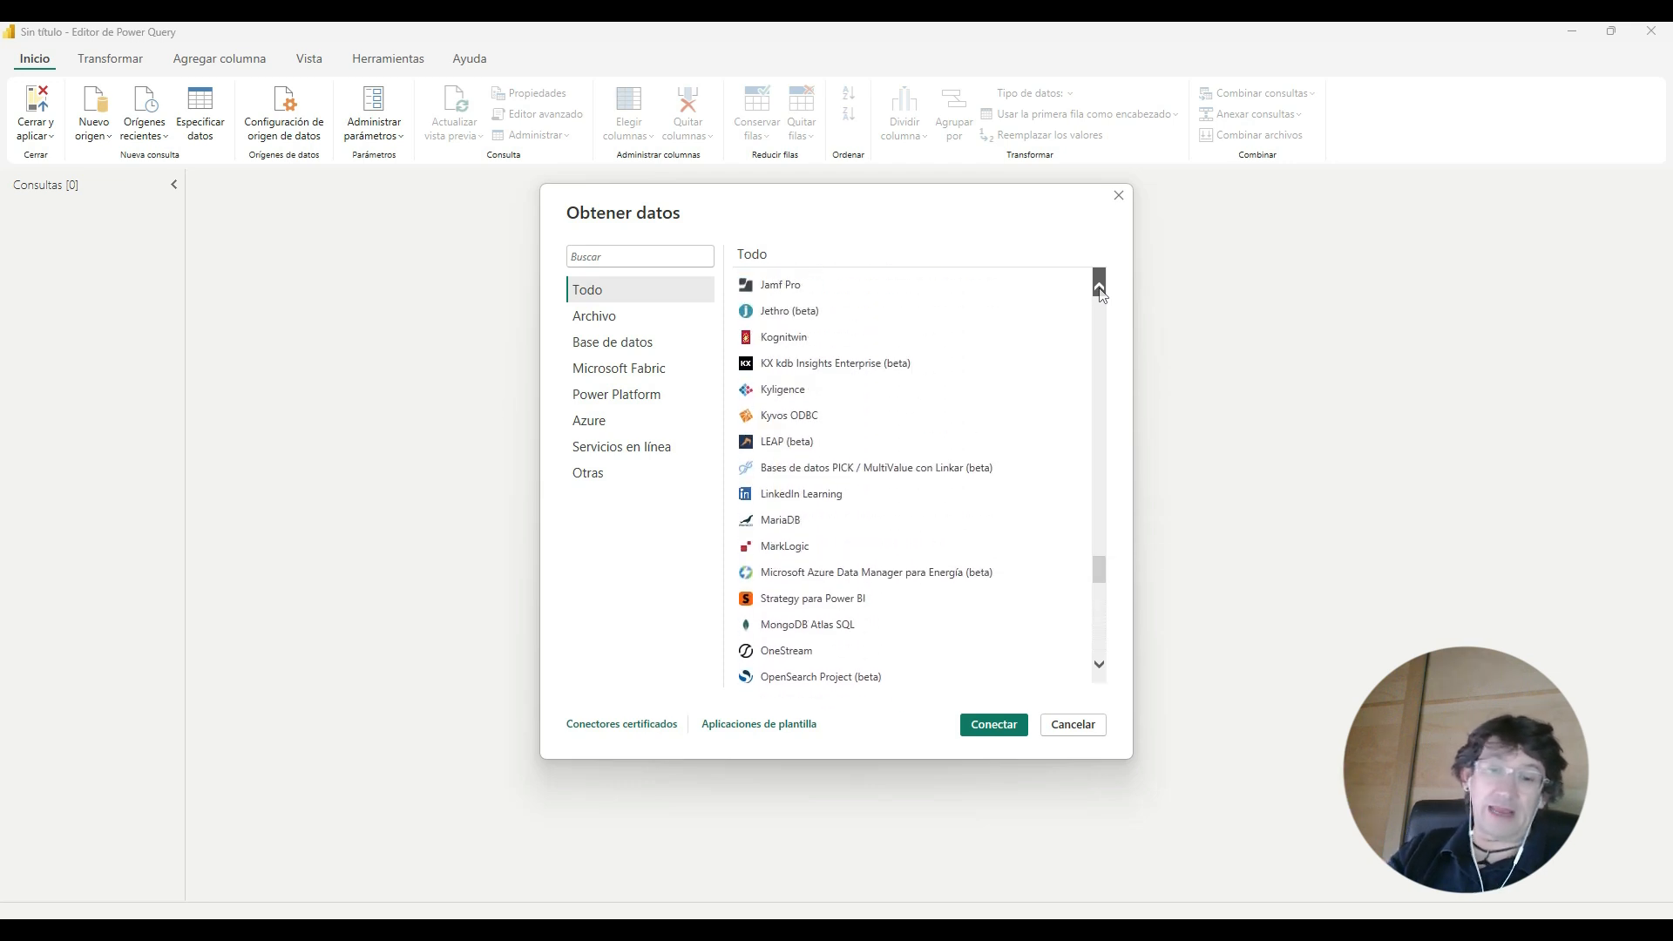
pyautogui.click(1100, 289)
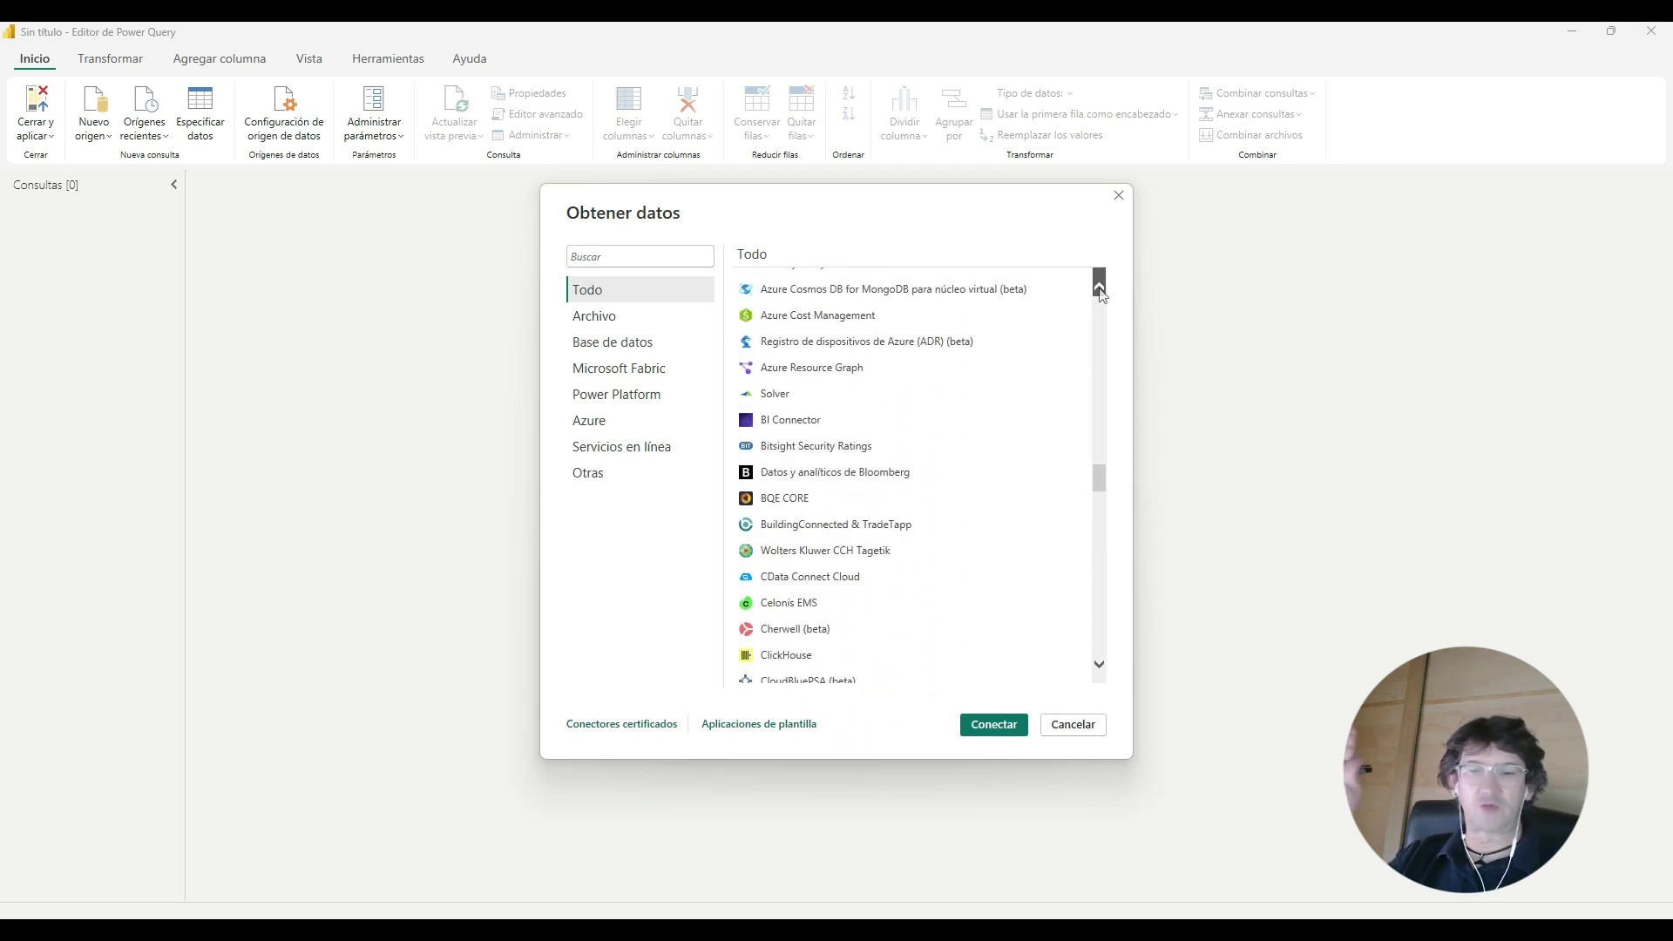
pyautogui.click(1100, 289)
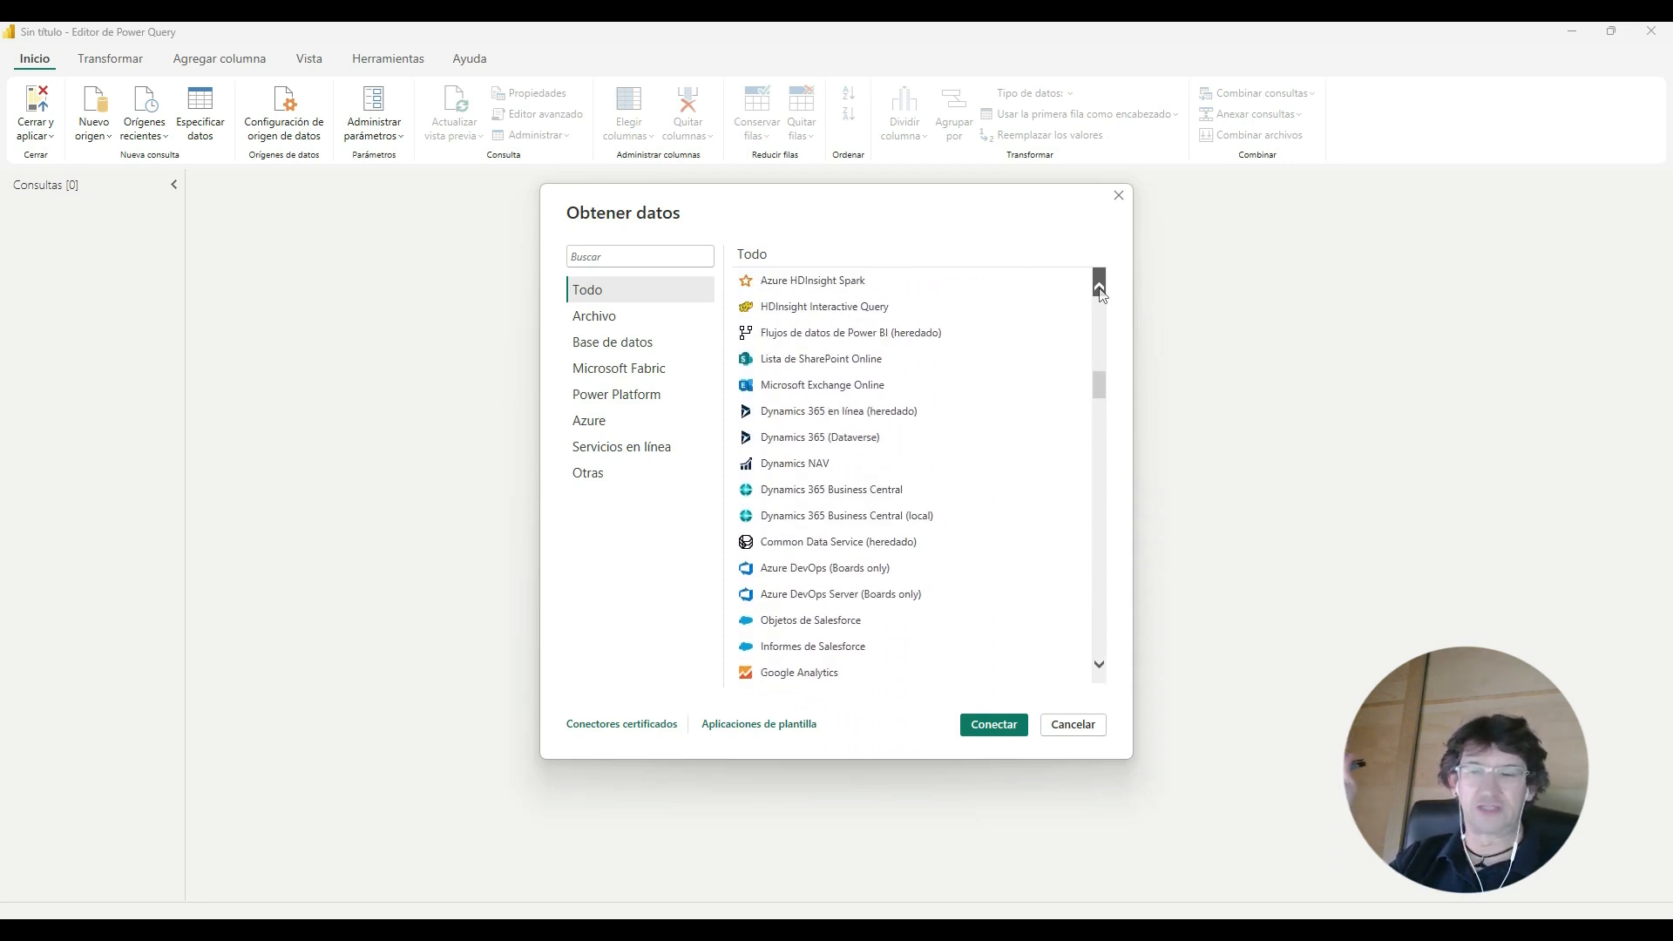
pyautogui.click(1100, 290)
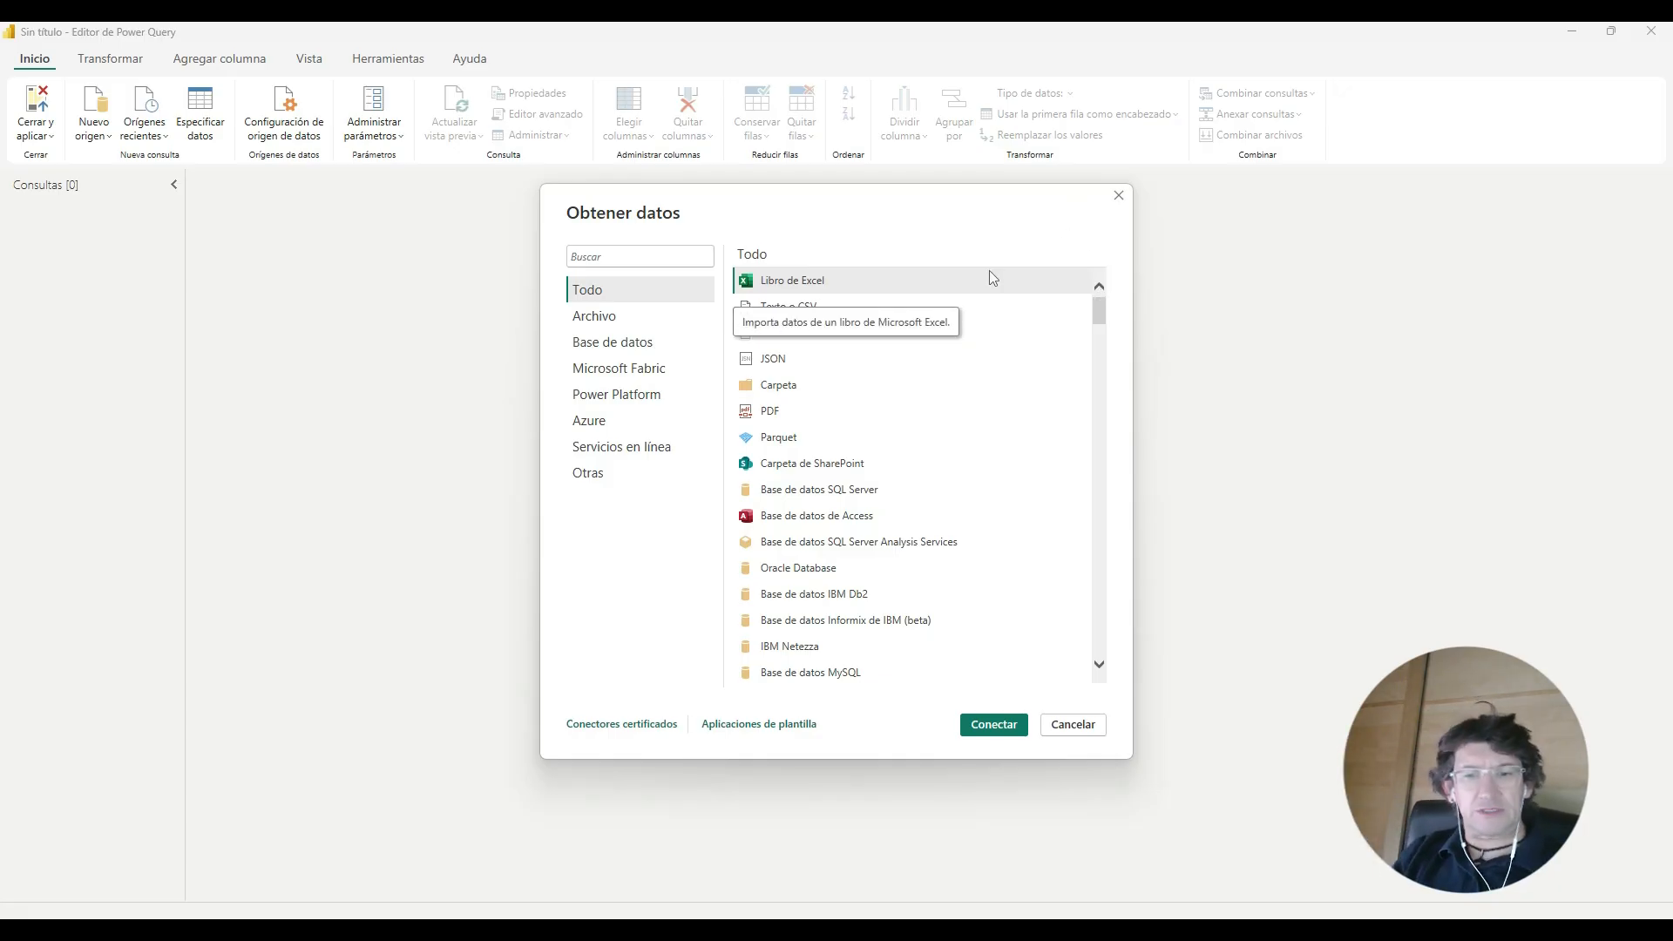
# Step: Search the data source connectors for "web" and then for "hare", and clear the search
pyautogui.click(594, 255)
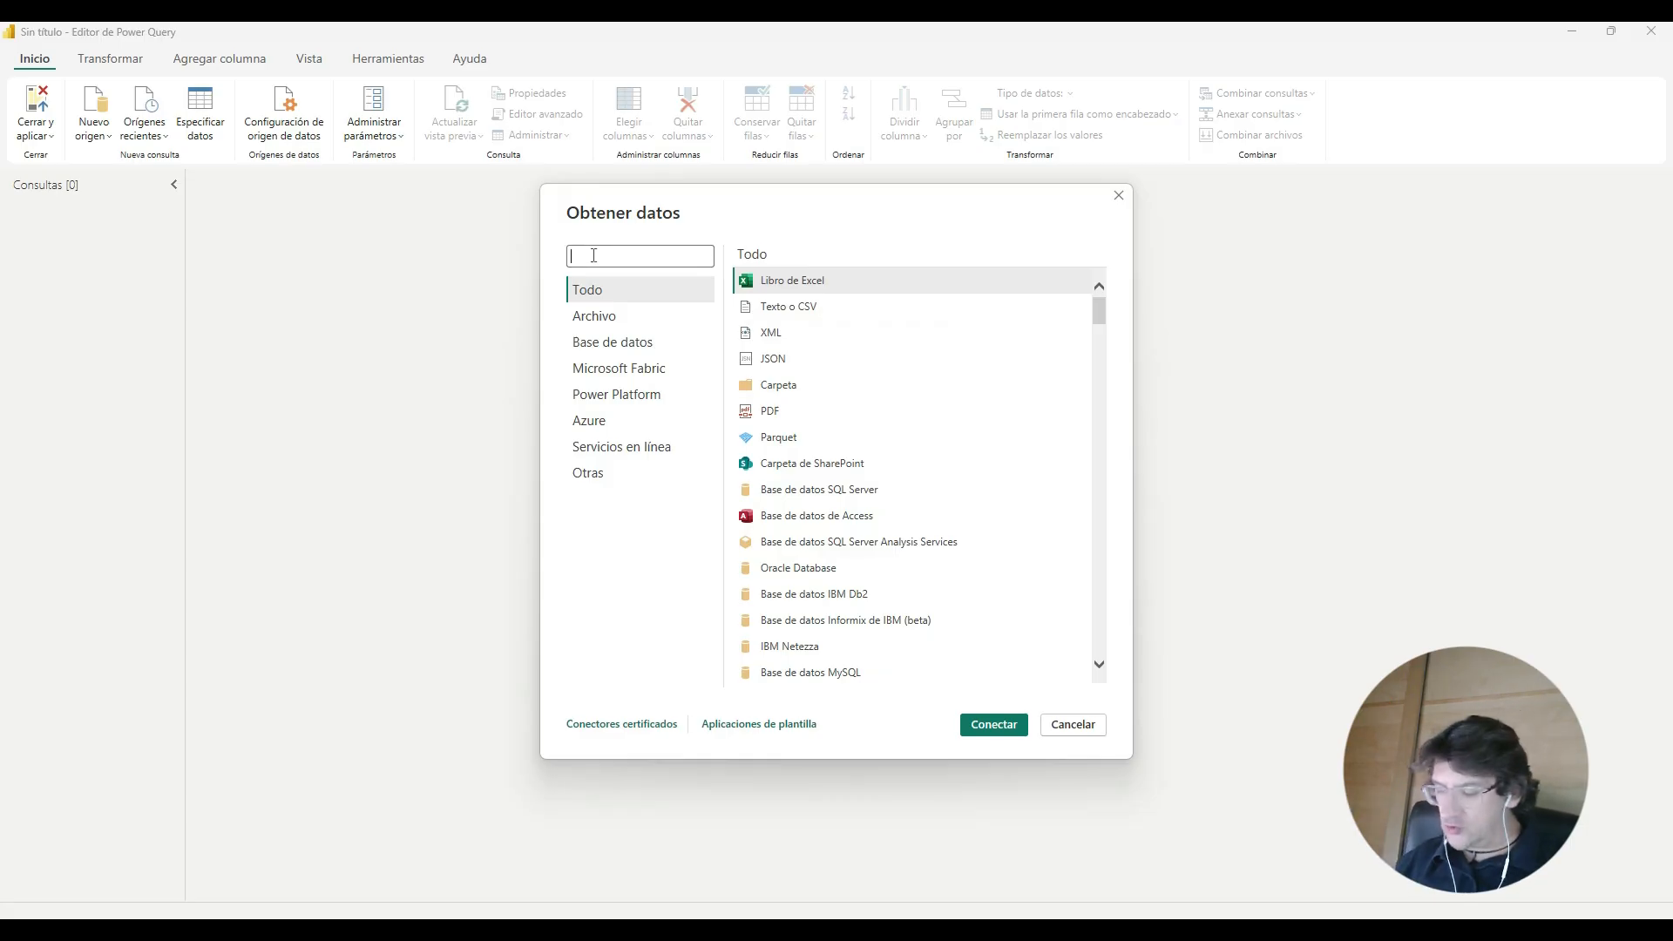
pyautogui.write('web')
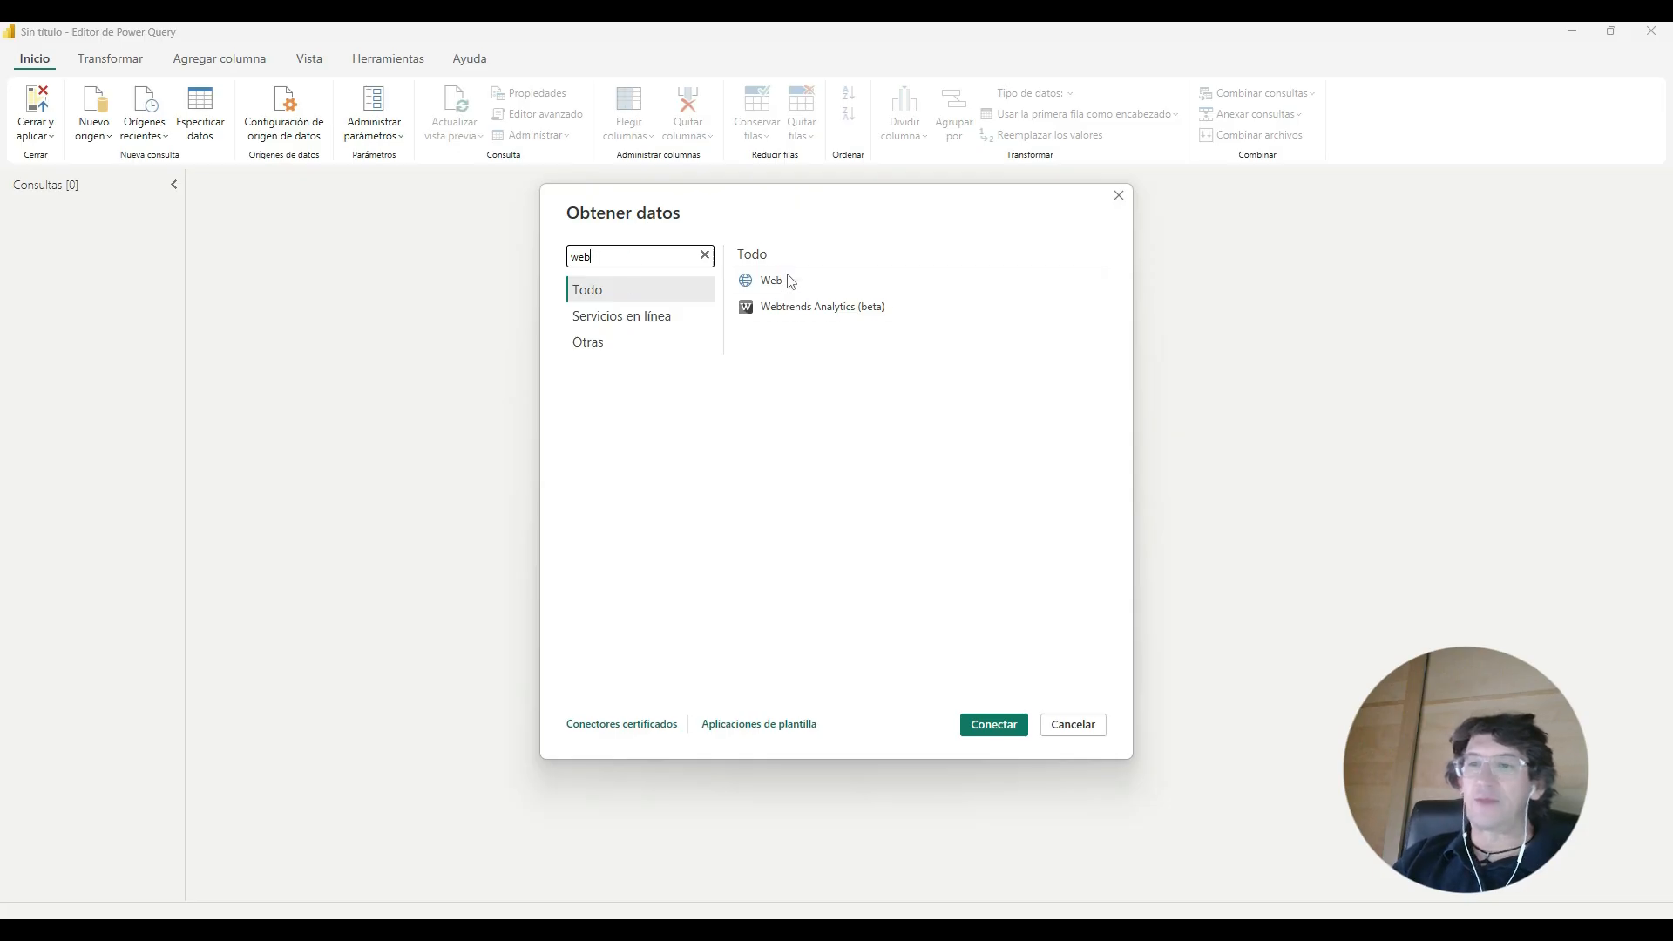
pyautogui.moveTo(604, 260); pyautogui.dragTo(541, 254)
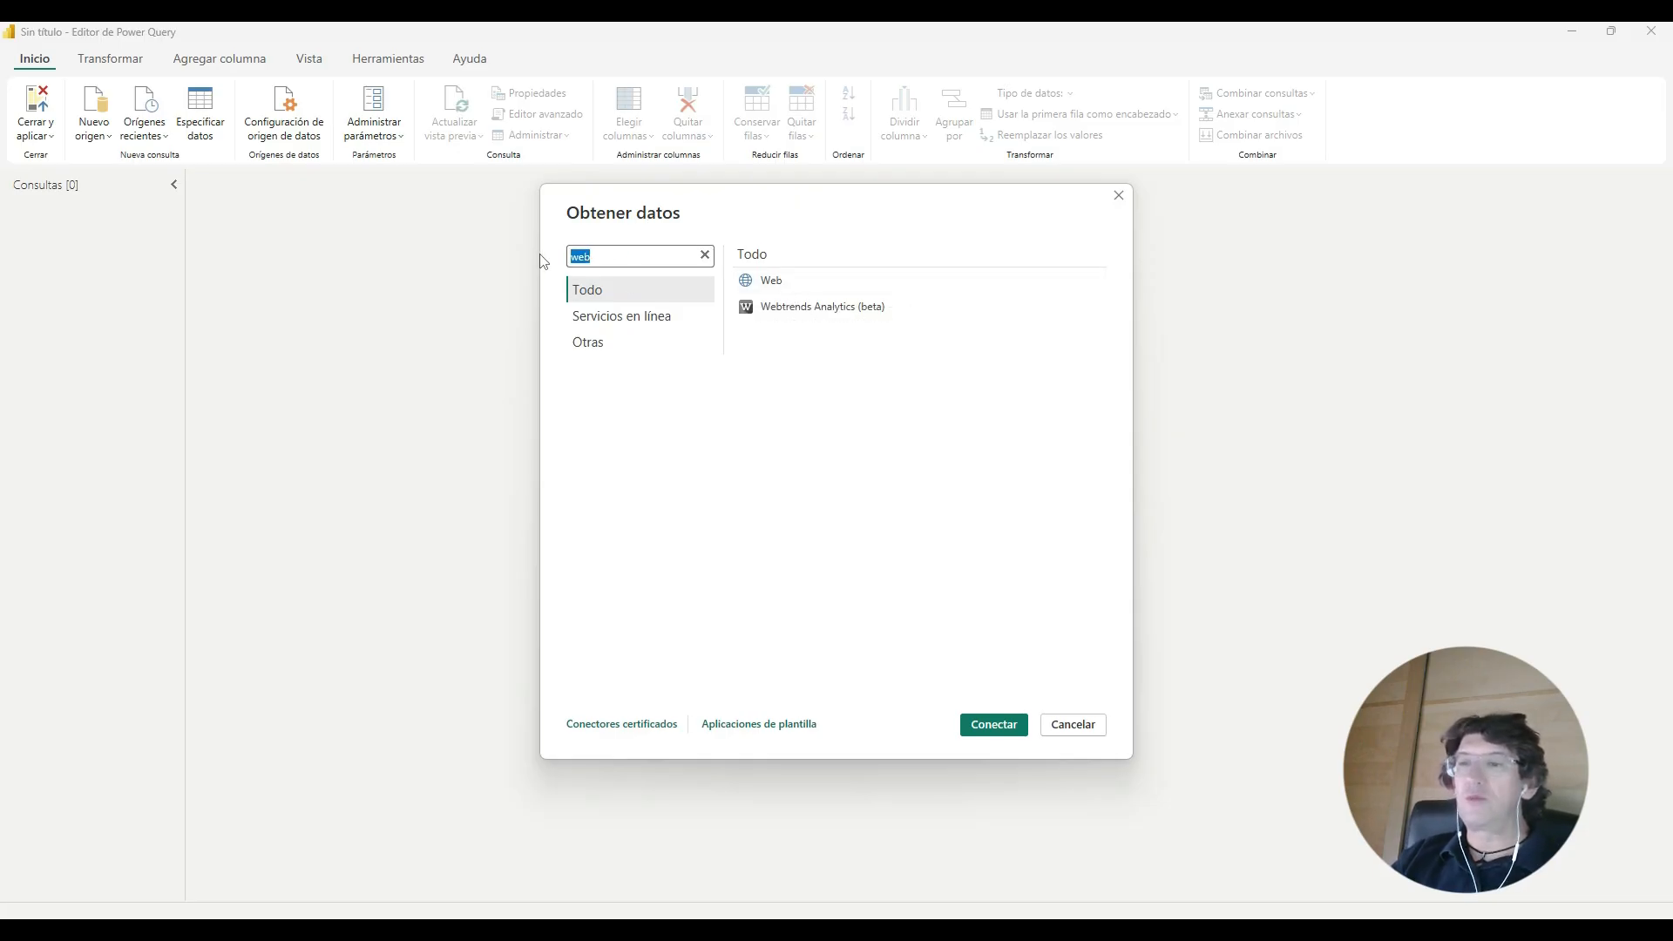
pyautogui.write('s')
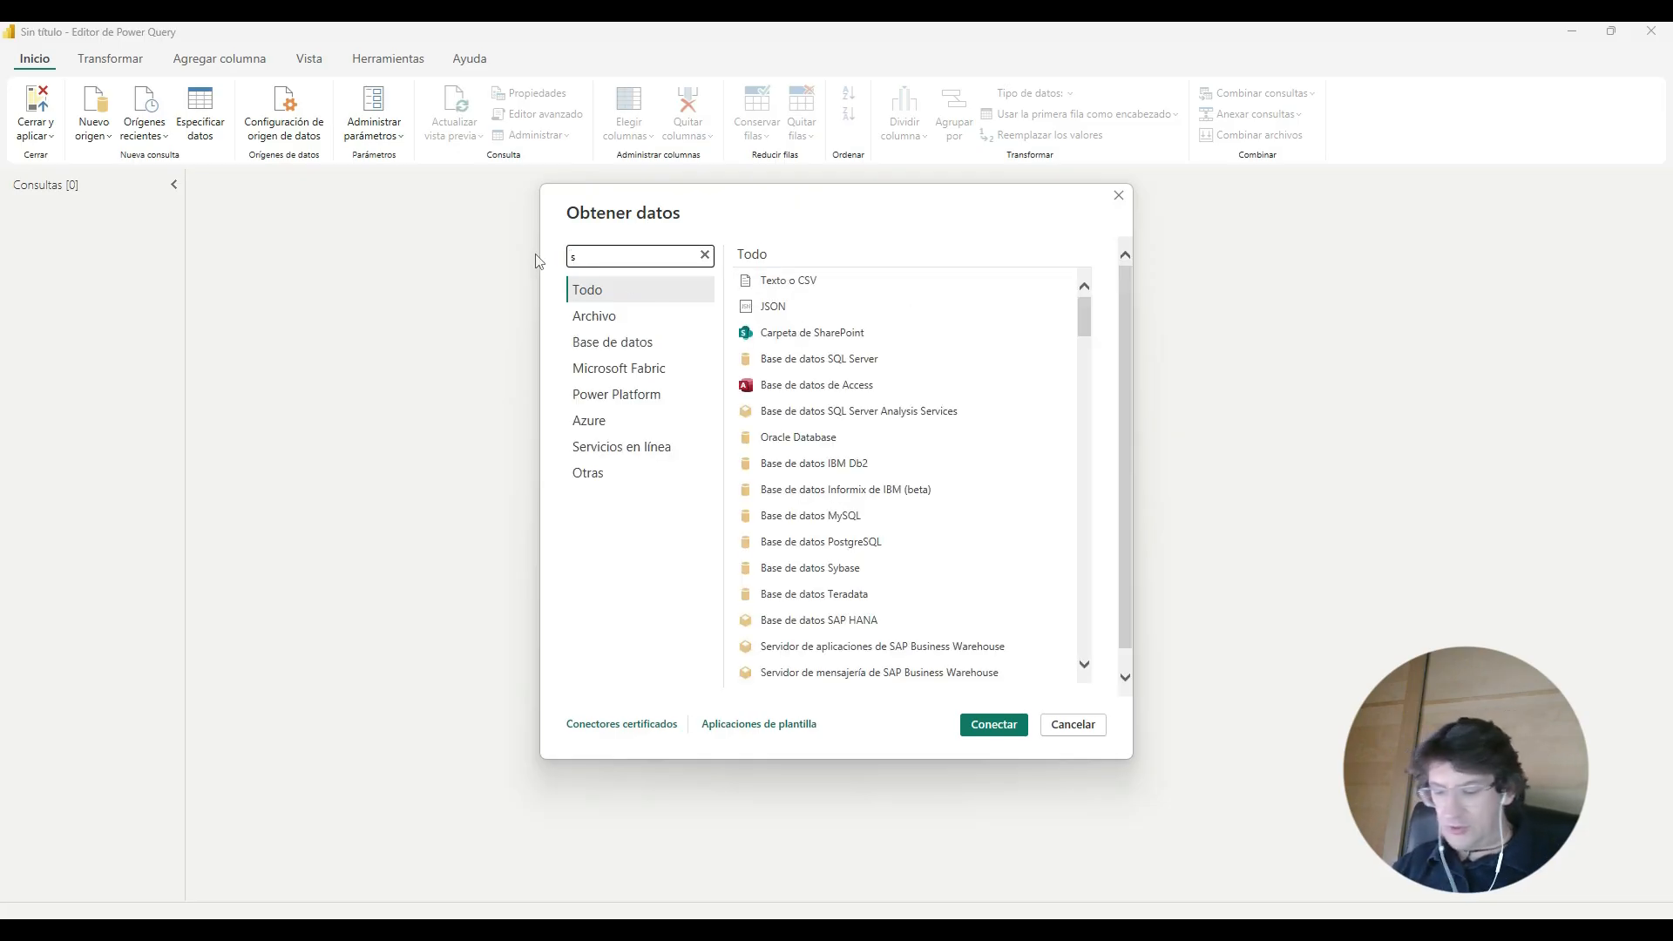
pyautogui.press('BackSpace')
pyautogui.write('hare')
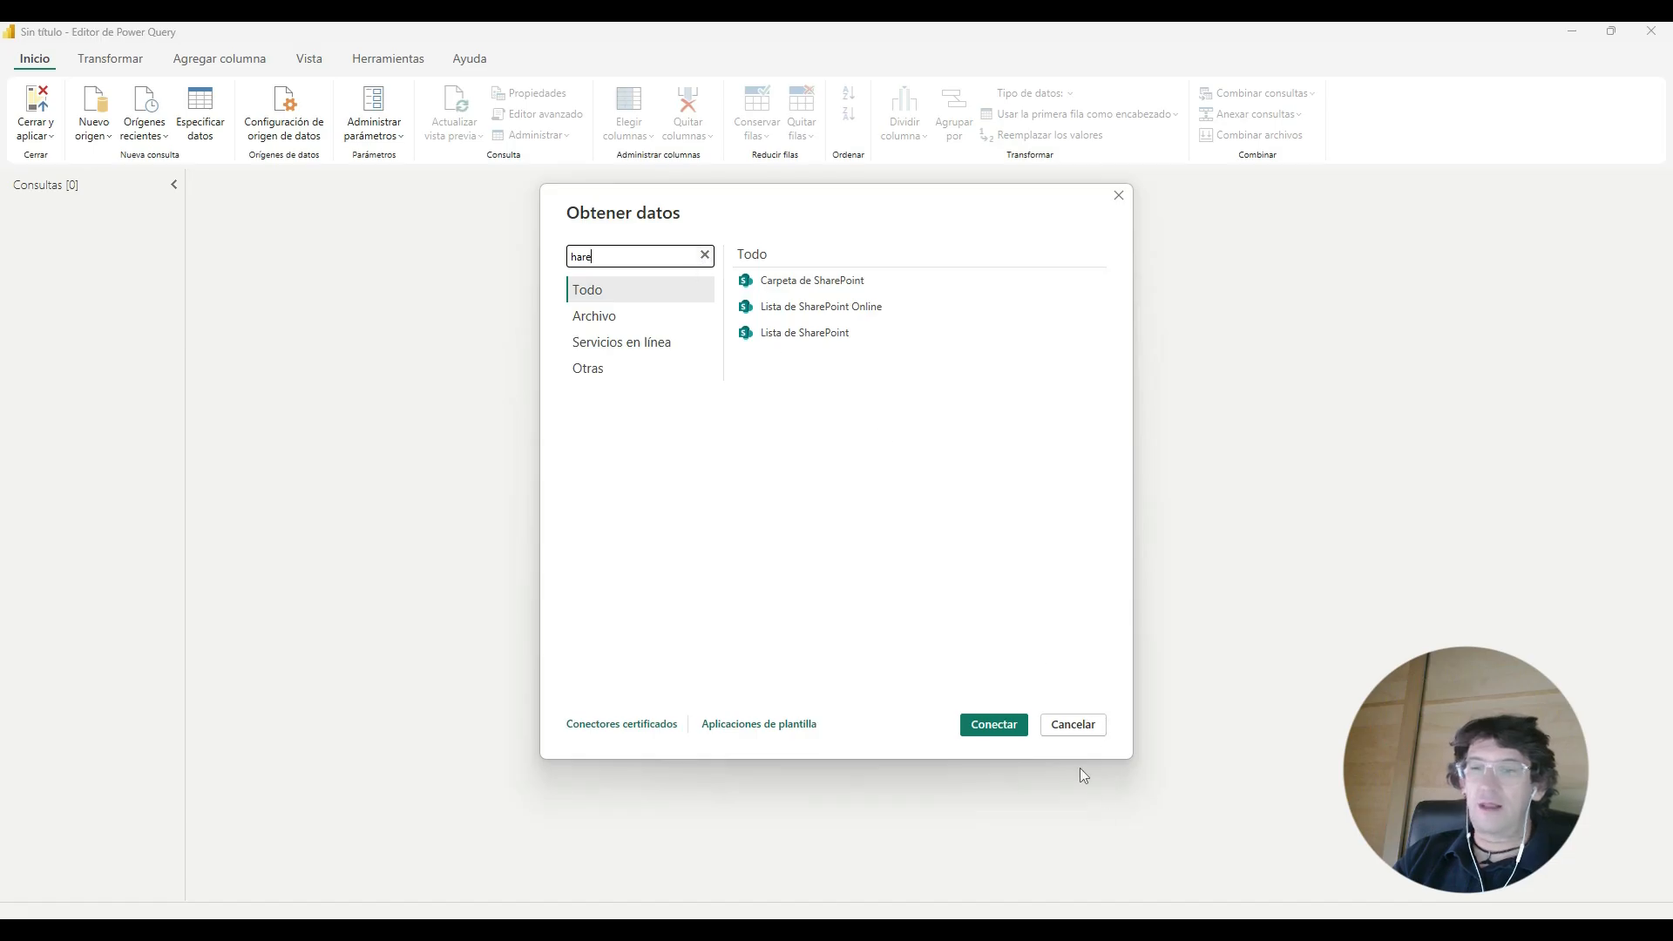
pyautogui.moveTo(614, 256); pyautogui.dragTo(531, 249)
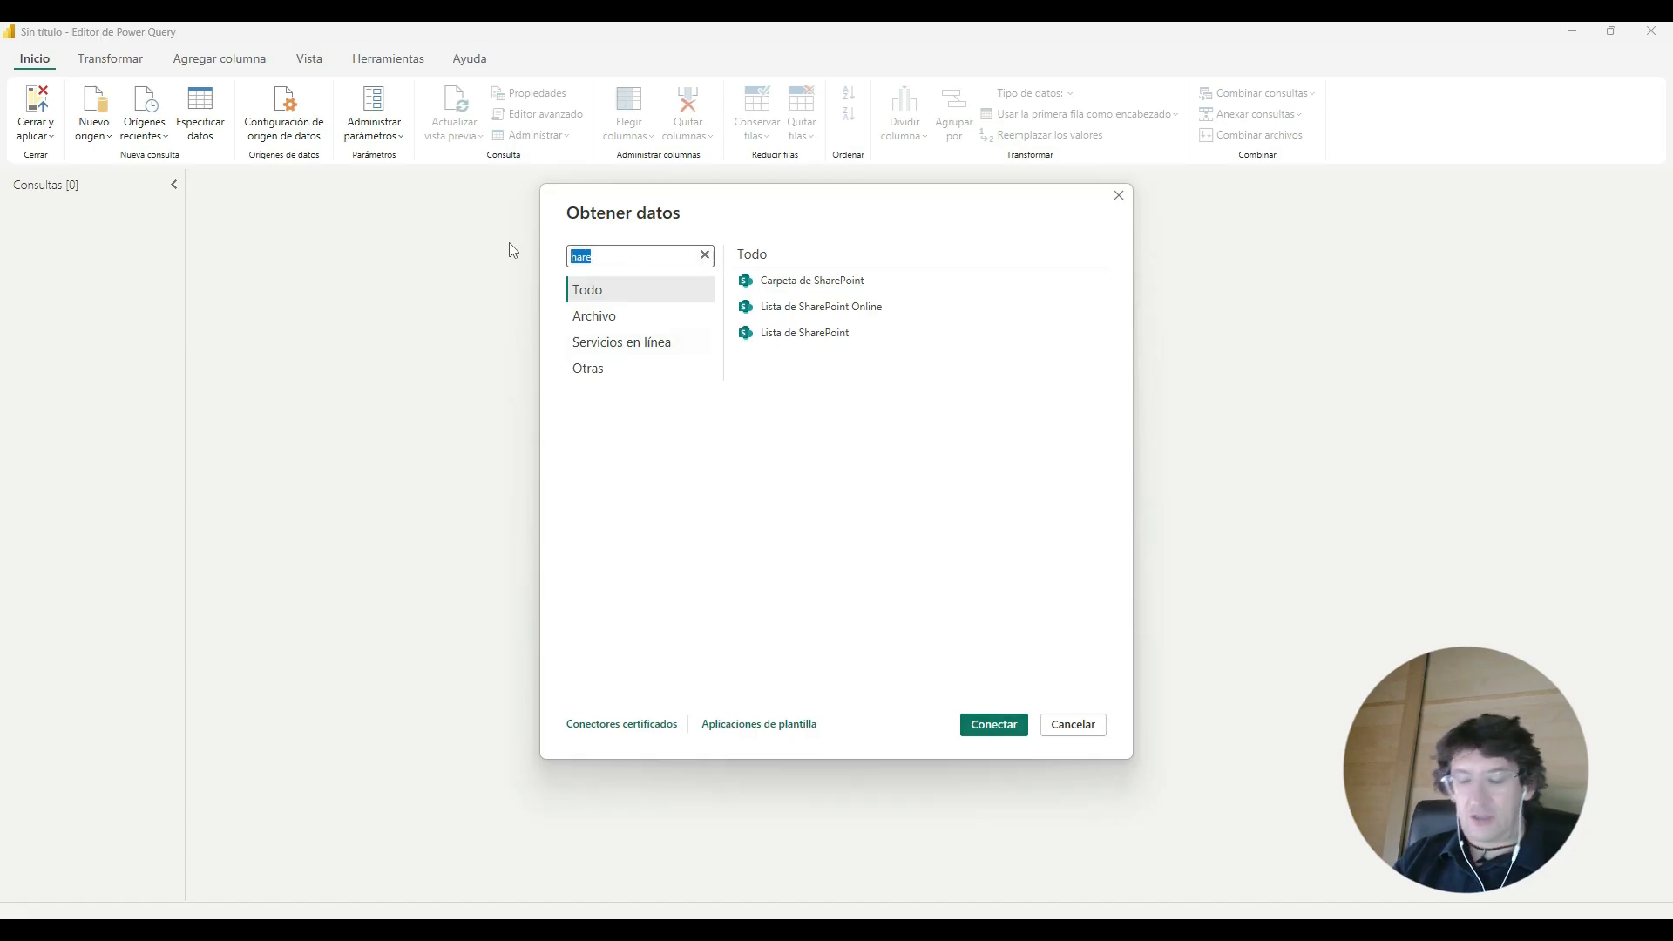
pyautogui.press('BackSpace')
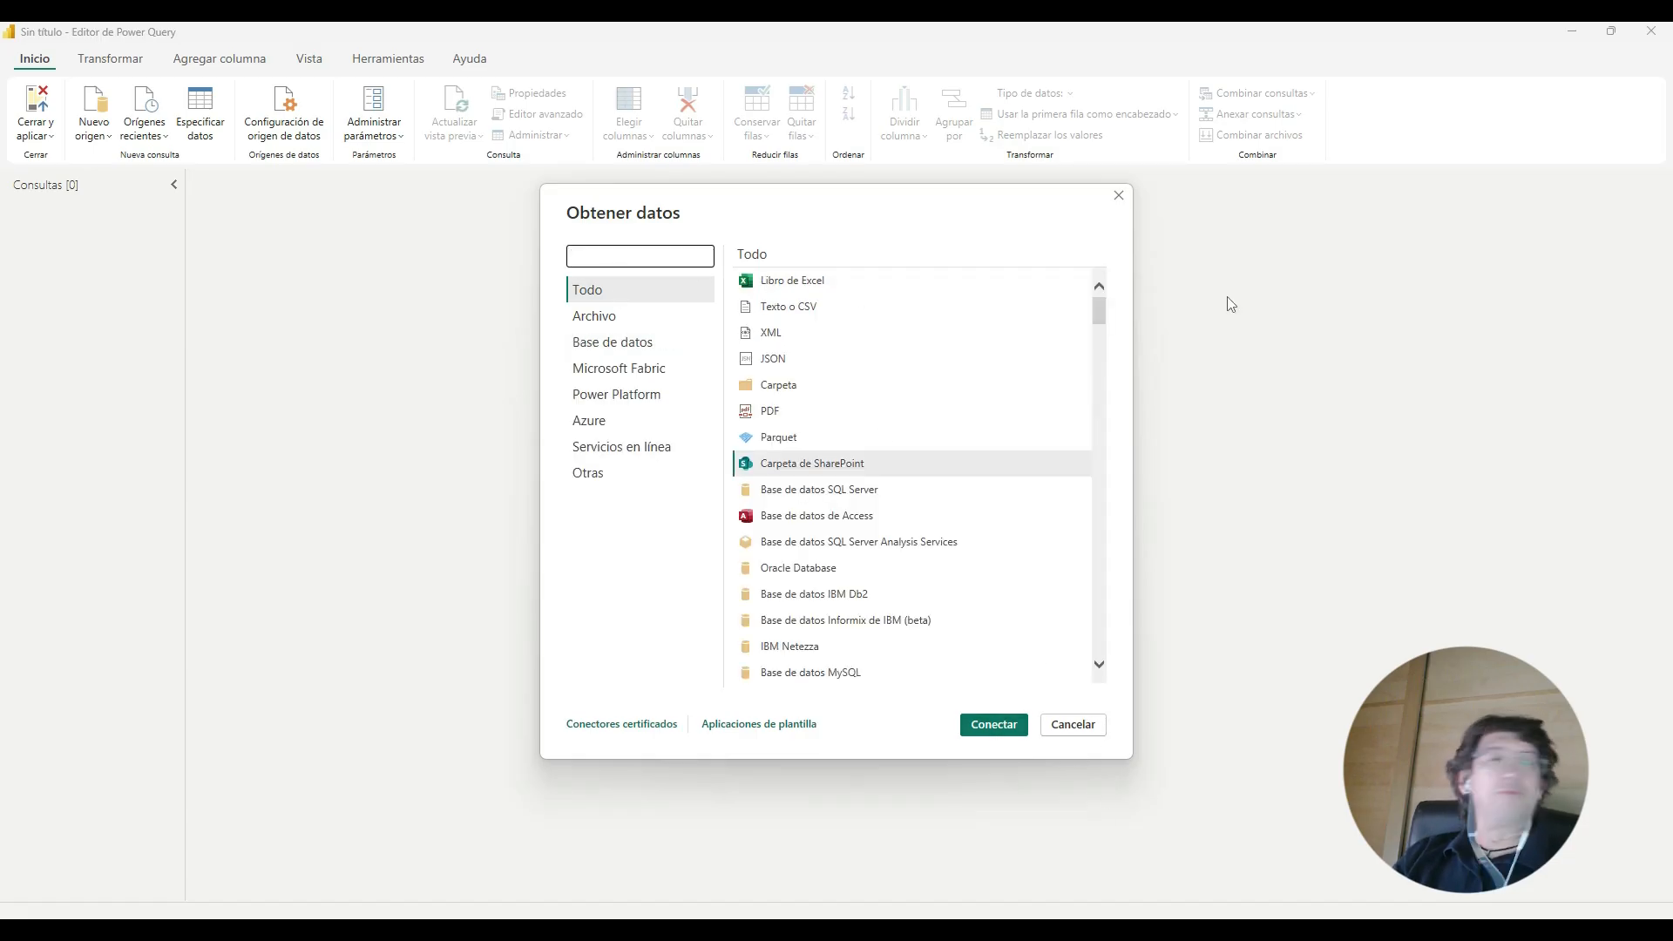
# Step: Check the source files in the S2_Transformacions folder window, move it away, and connect to a Libro de Excel data source
pyautogui.moveTo(1672, 427); pyautogui.dragTo(1059, 264)
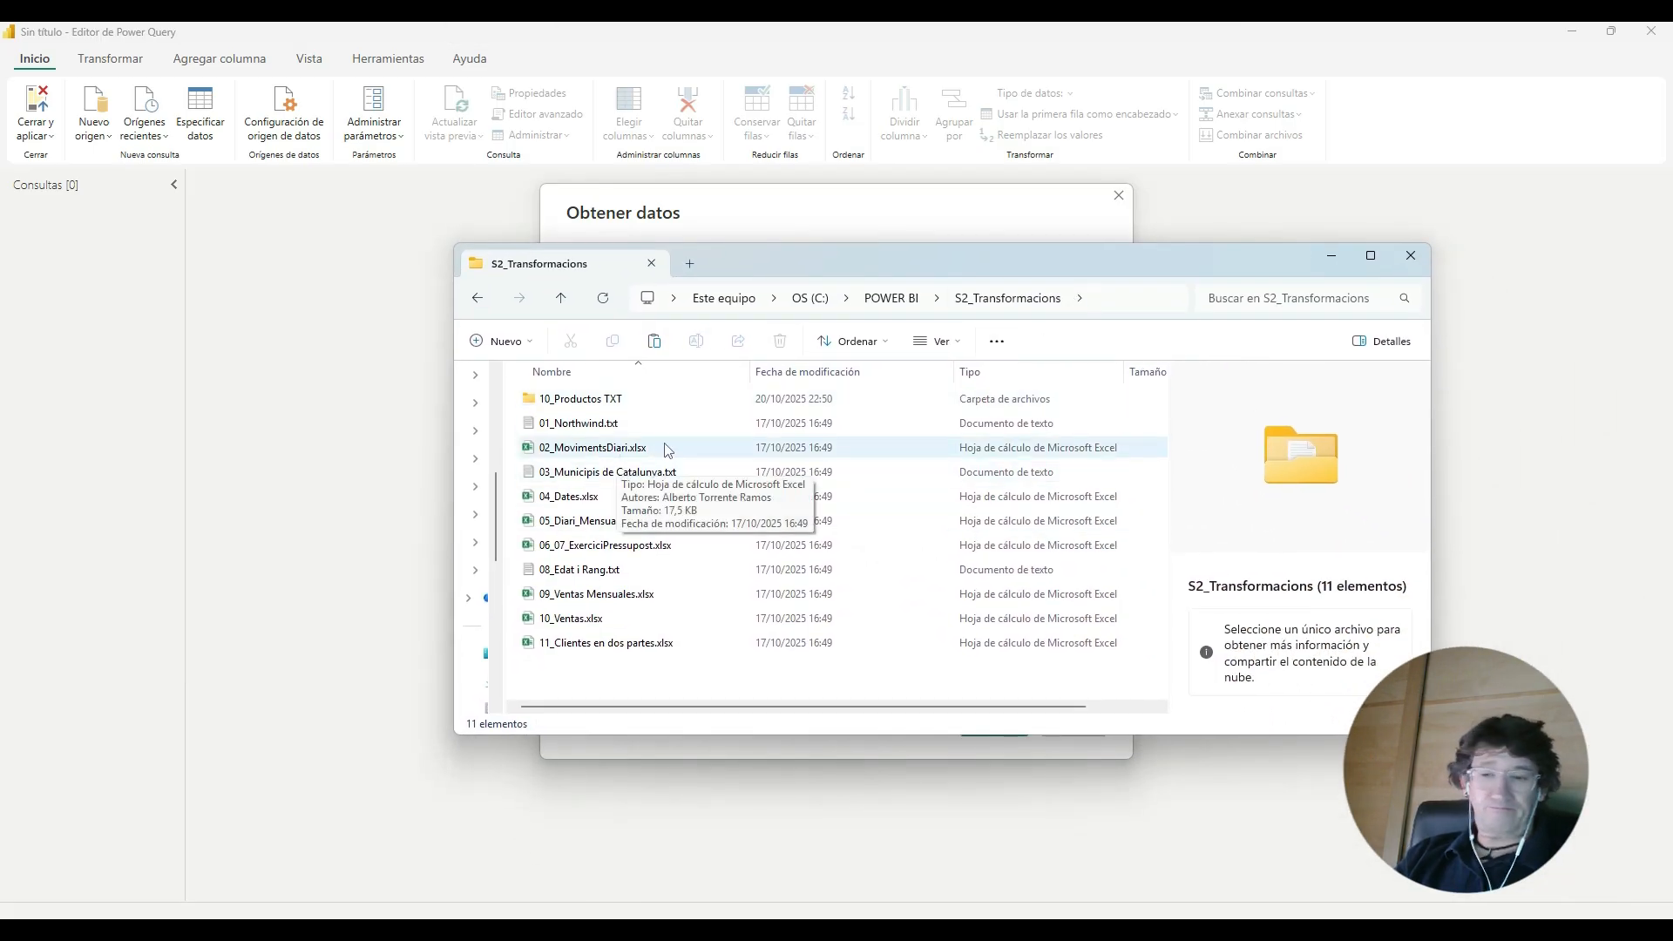
pyautogui.moveTo(1103, 264); pyautogui.dragTo(1672, 183)
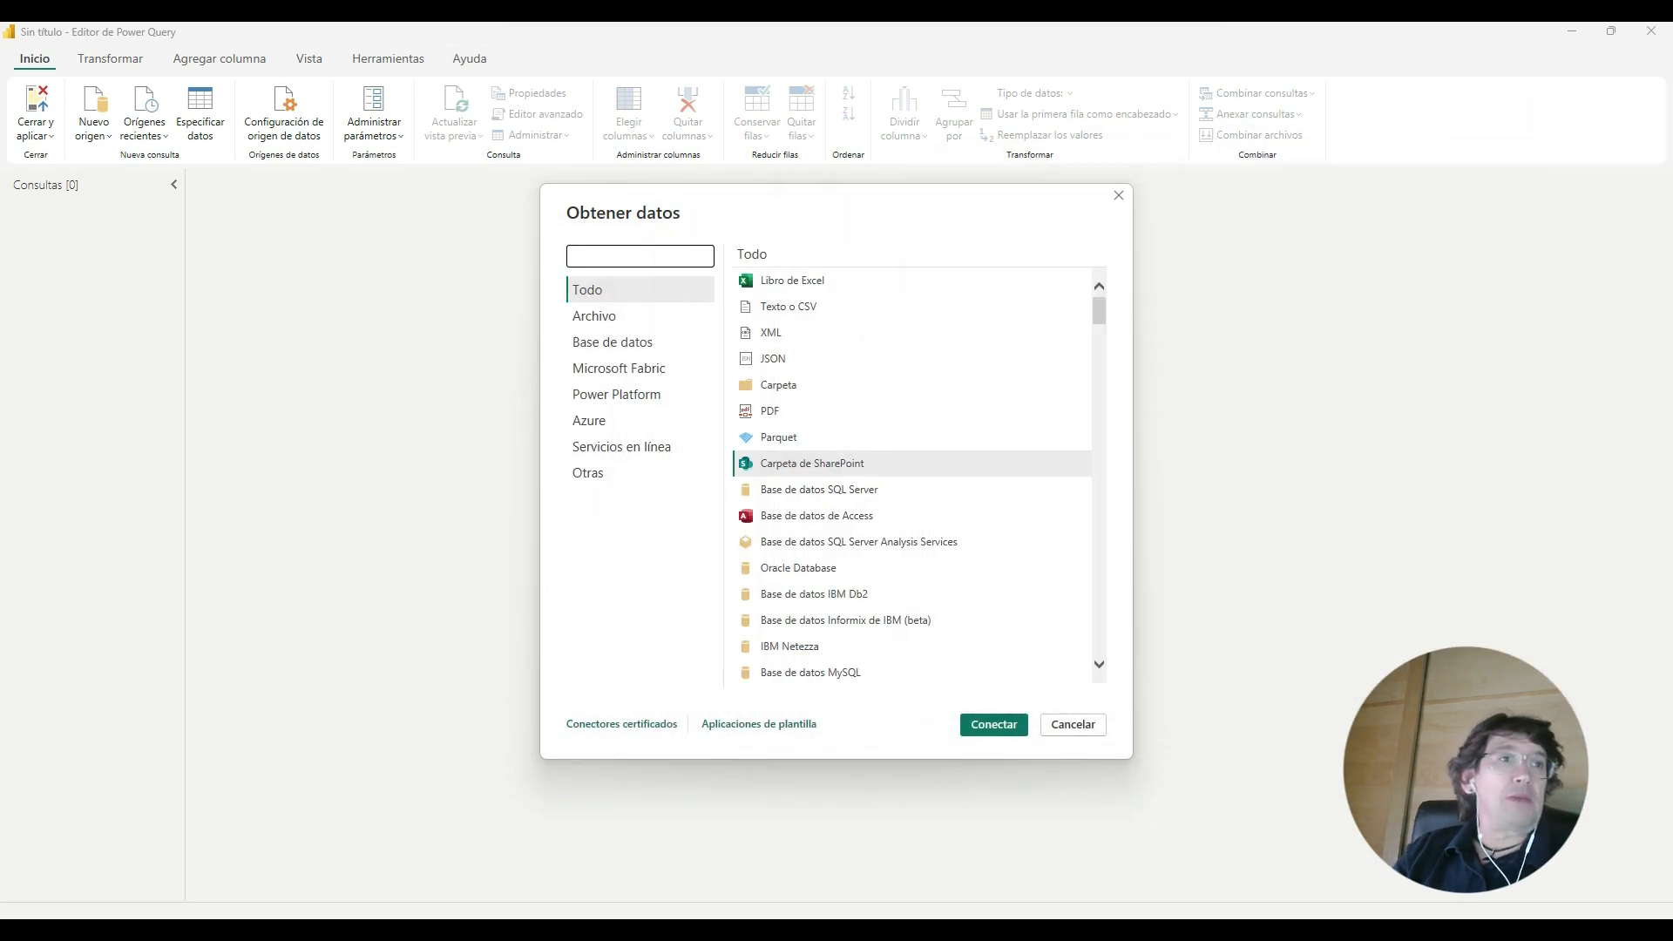
pyautogui.click(785, 287)
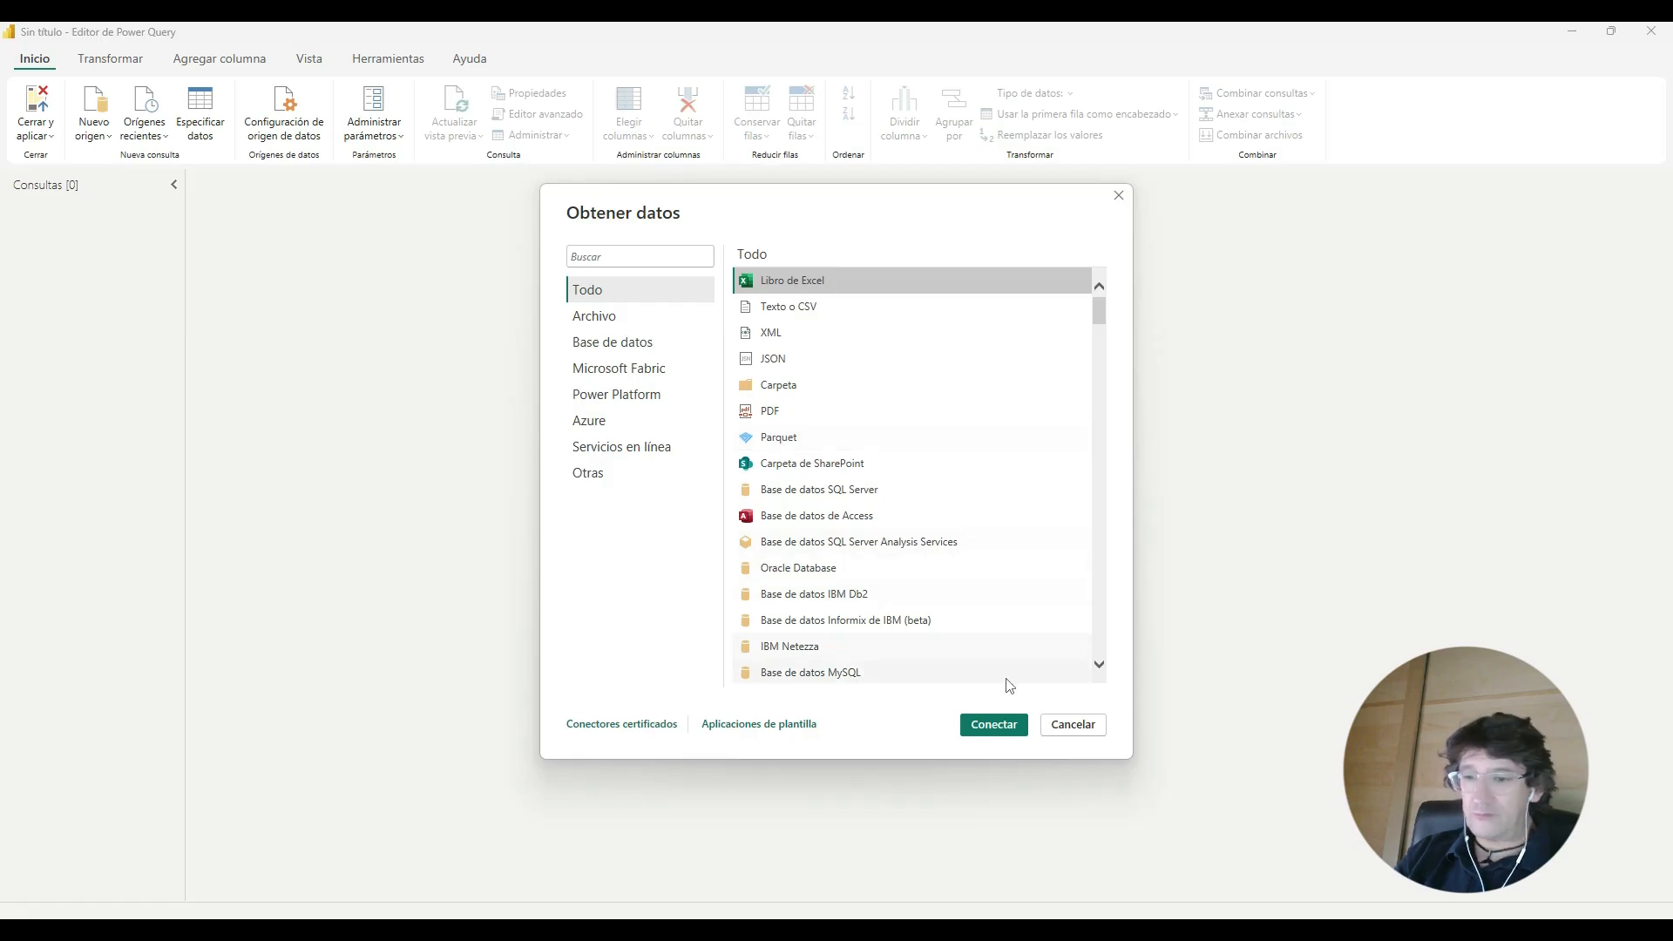
pyautogui.click(1007, 726)
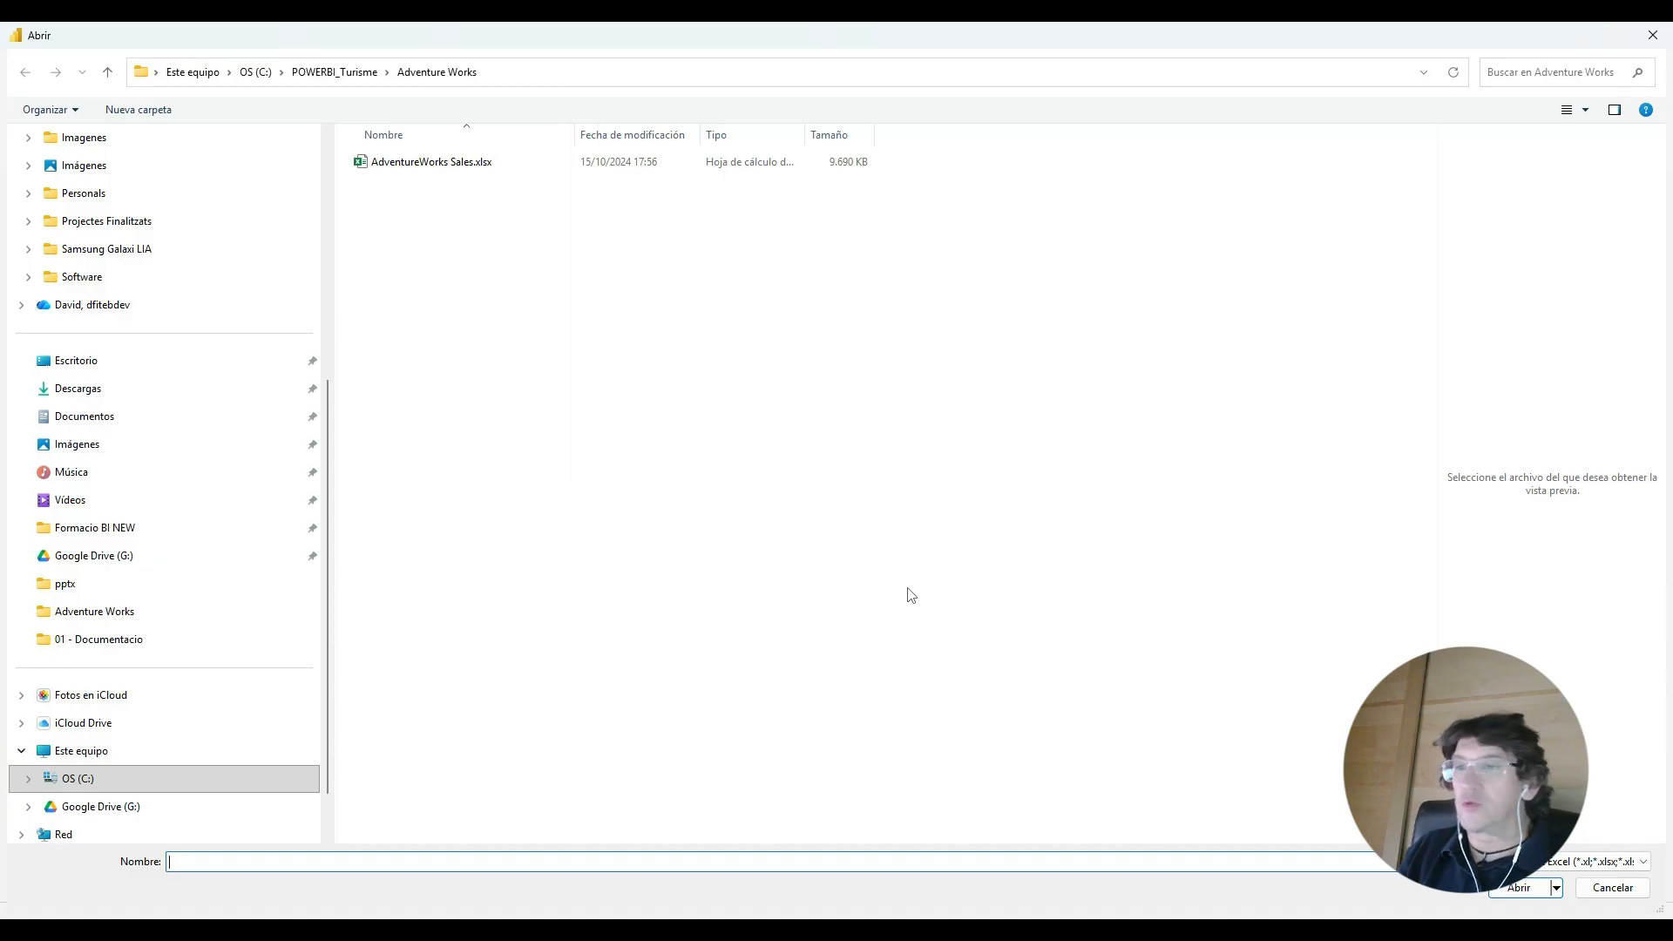
# Step: Browse to the S2_Transformacions folder inside POWER BI on drive C
pyautogui.click(255, 74)
pyautogui.click(430, 482)
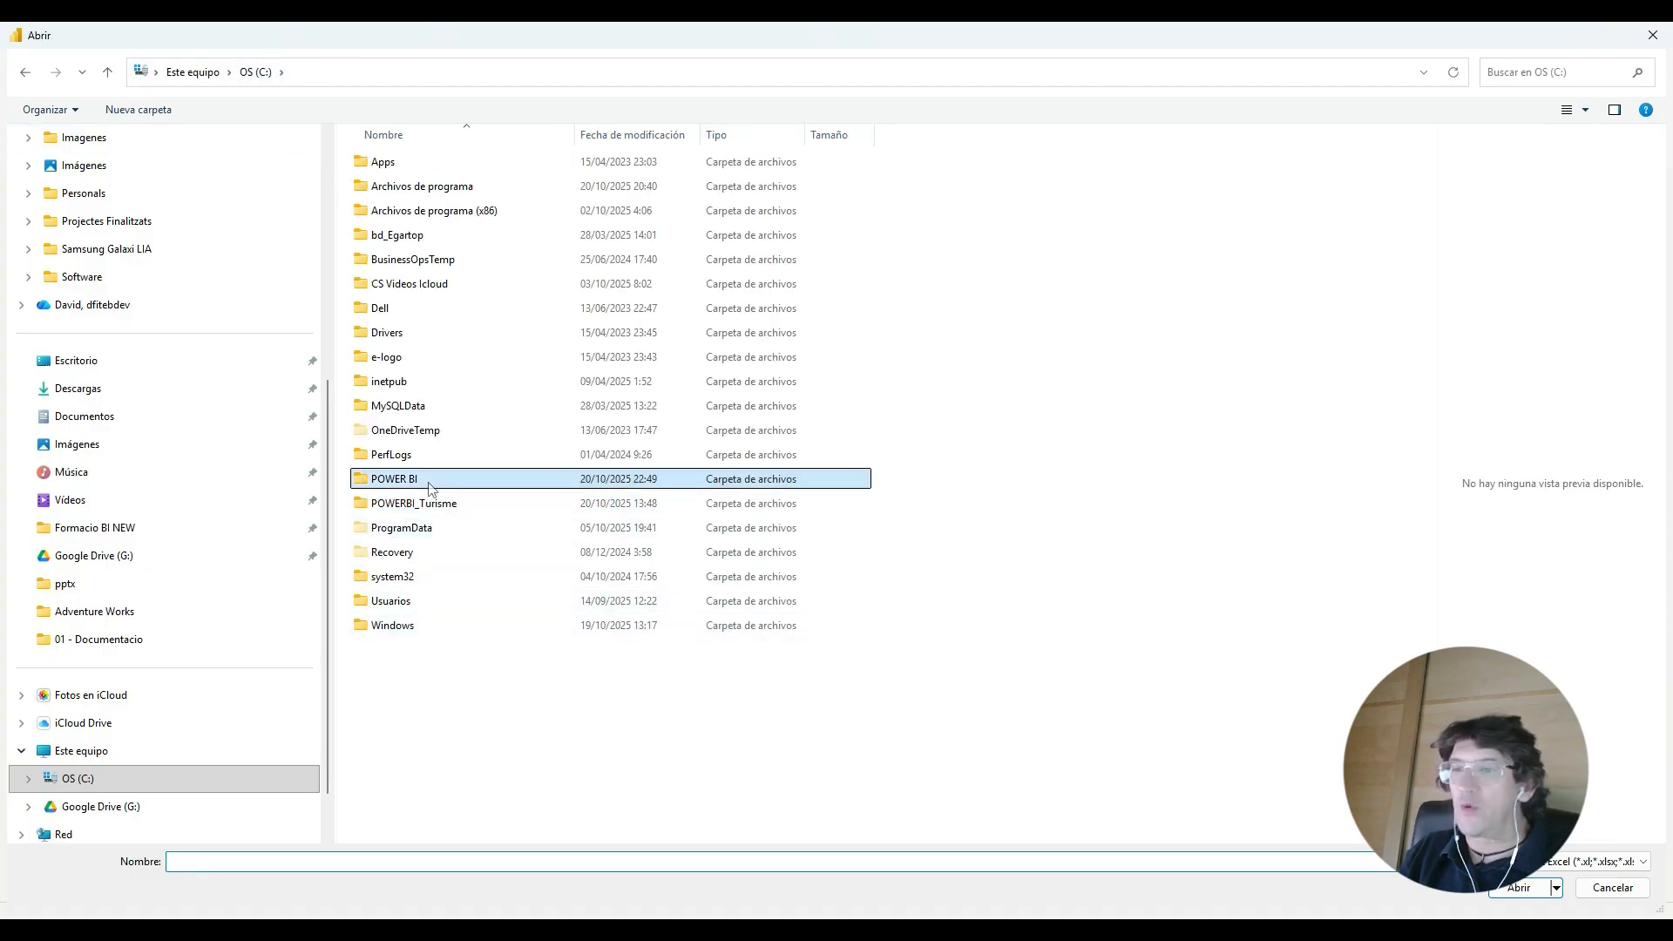
pyautogui.doubleClick(429, 488)
pyautogui.click(436, 177)
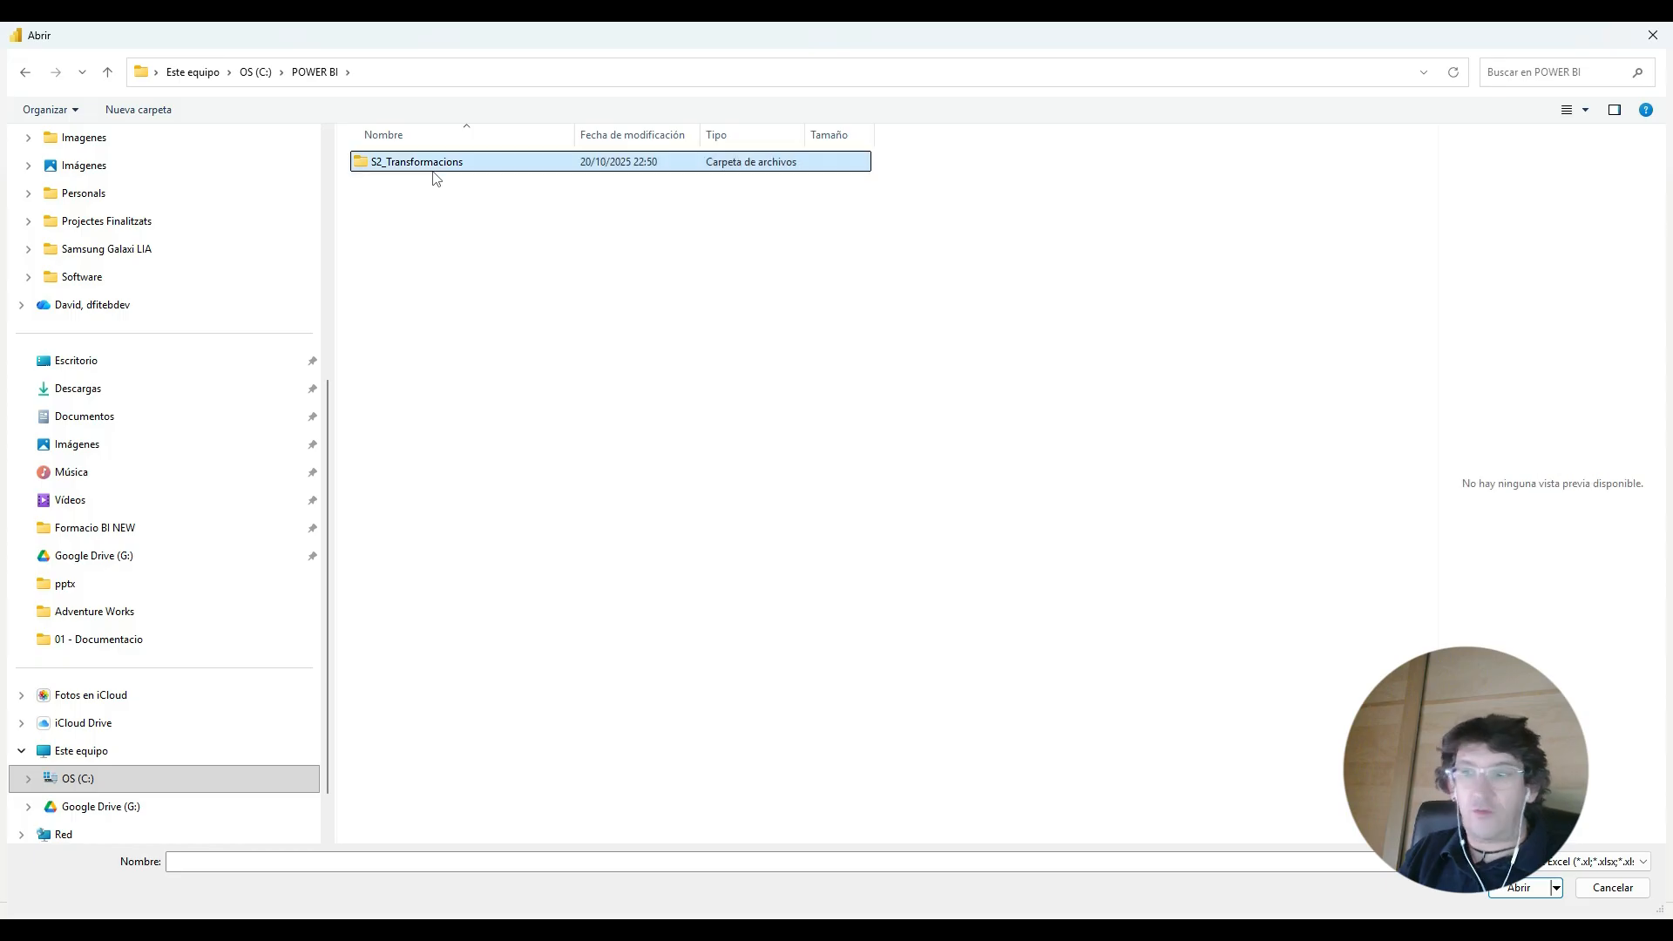
pyautogui.doubleClick(435, 170)
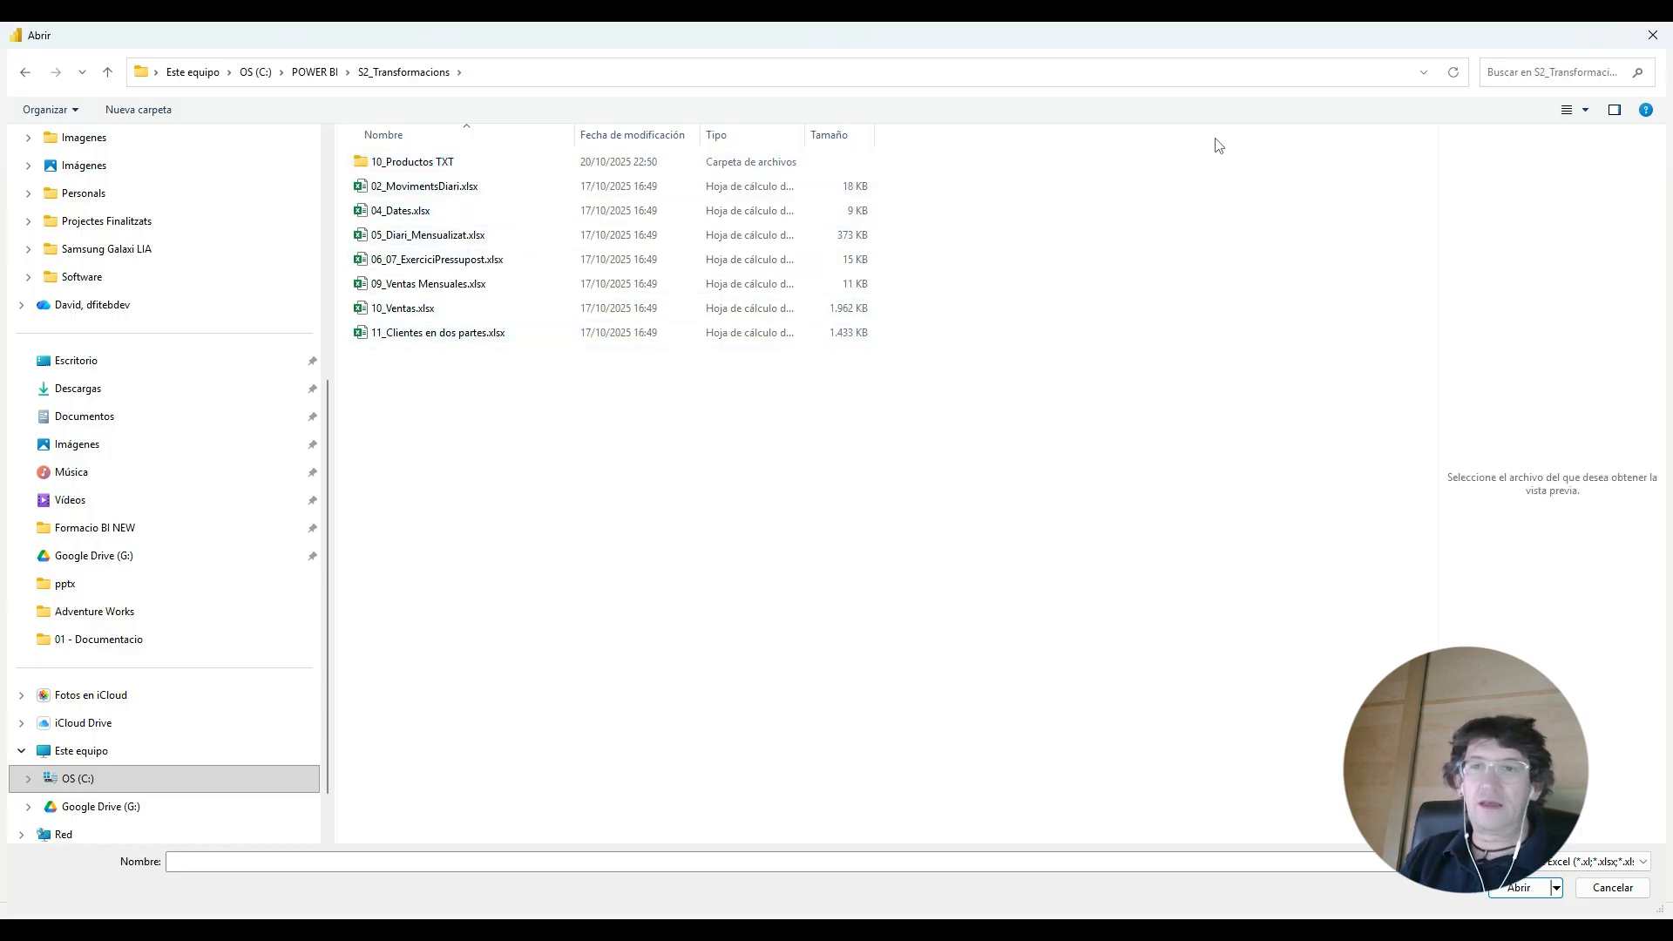
# Step: Restore the file selection dialog from full screen and enlarge it enough to show all the file details
pyautogui.doubleClick(680, 41)
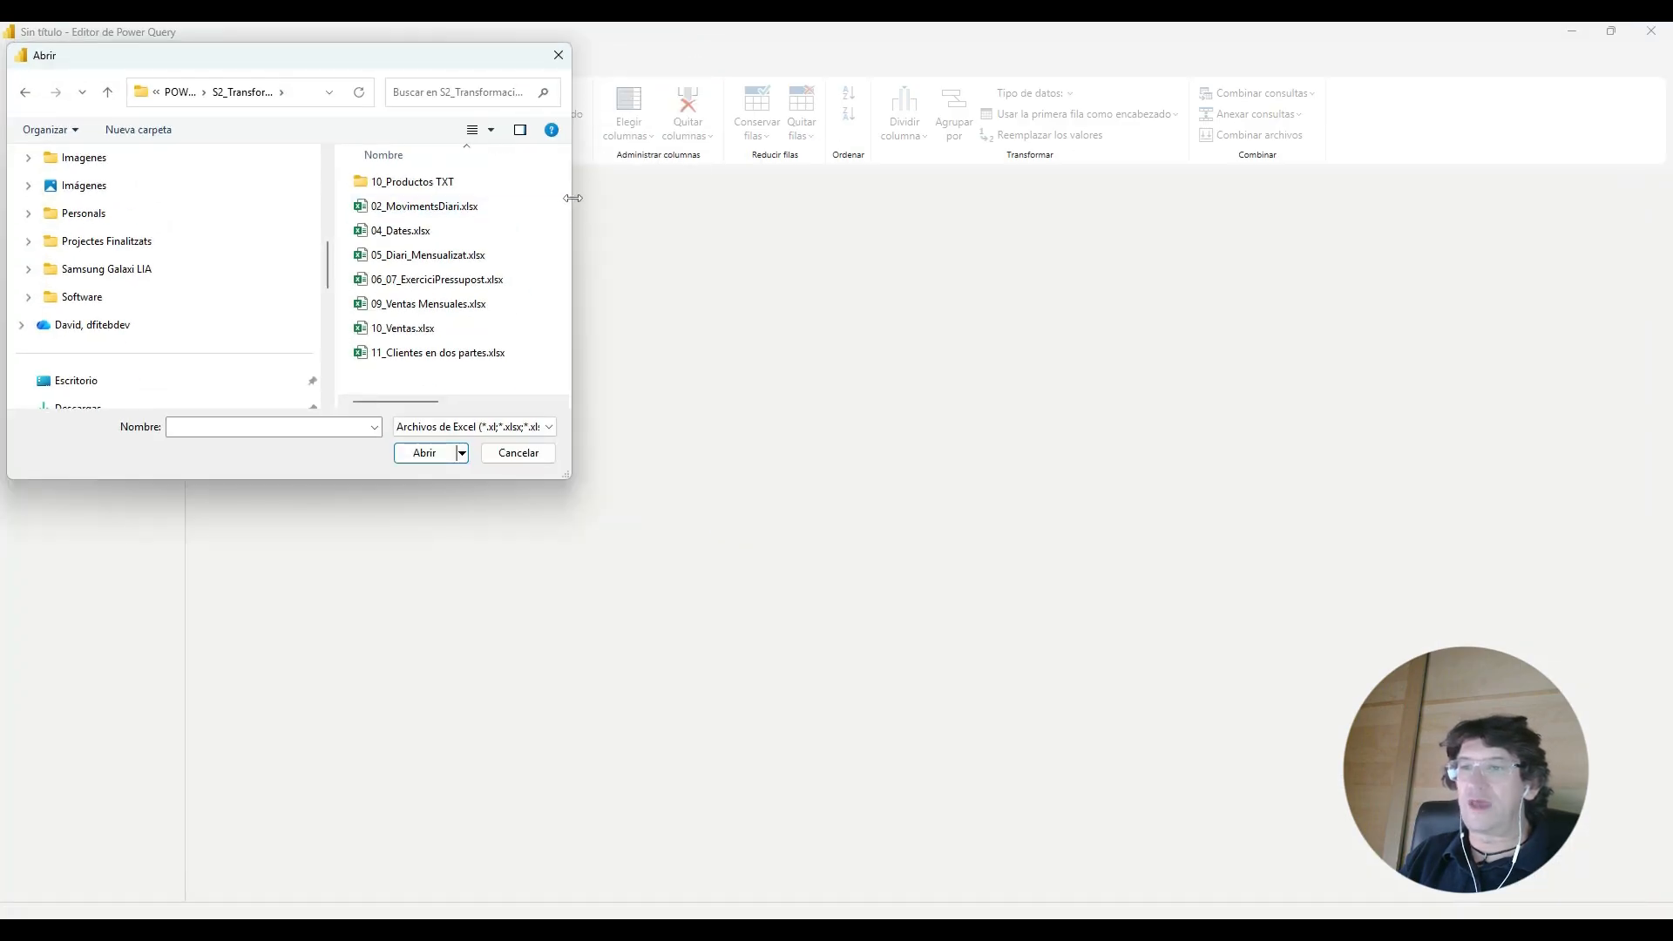
pyautogui.moveTo(573, 197); pyautogui.dragTo(1166, 198)
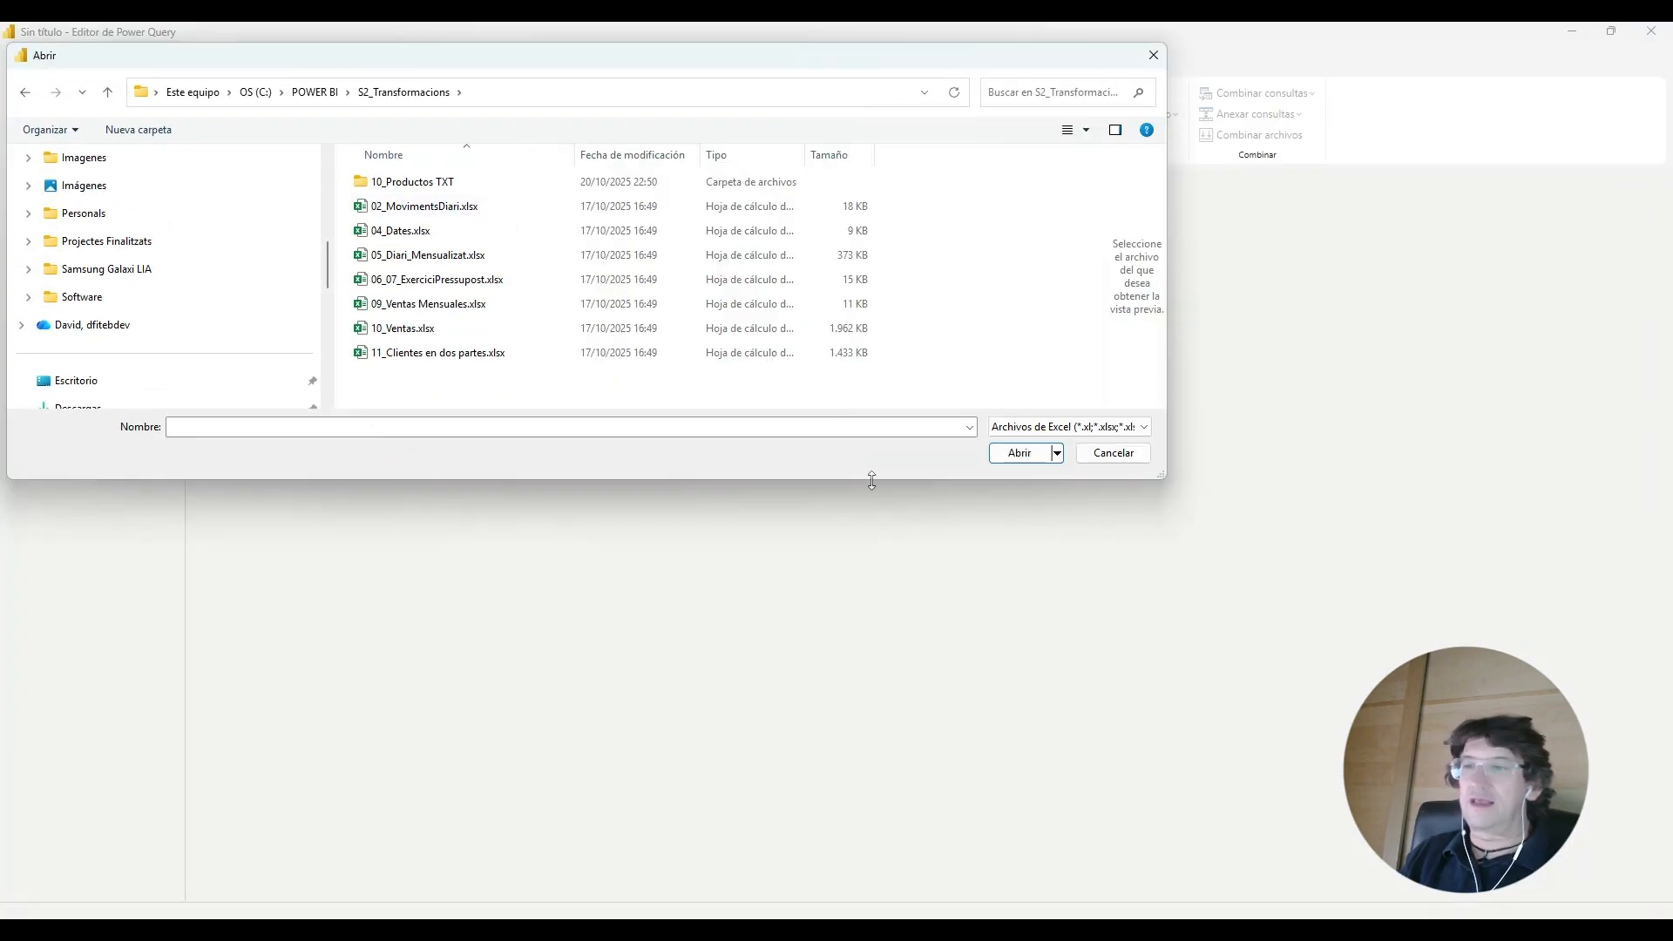
pyautogui.moveTo(871, 481); pyautogui.dragTo(870, 673)
# Step: Open 02_MovimentsDiari.xlsx and load its Moviments sheet as a query
pyautogui.click(523, 211)
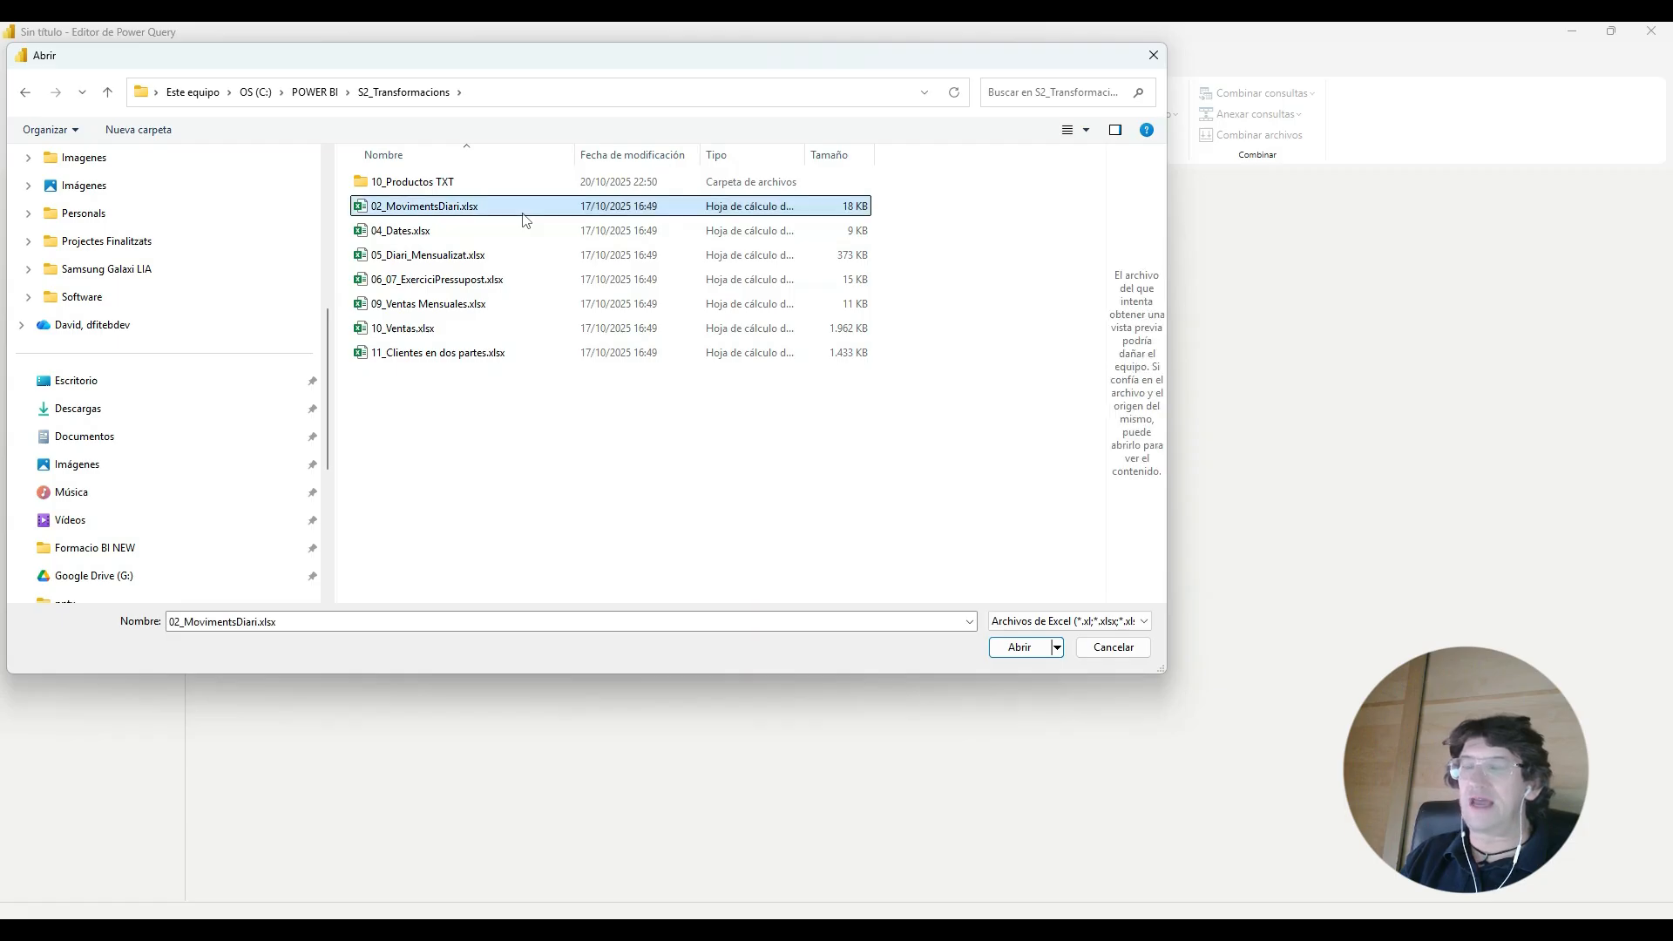
pyautogui.click(1006, 649)
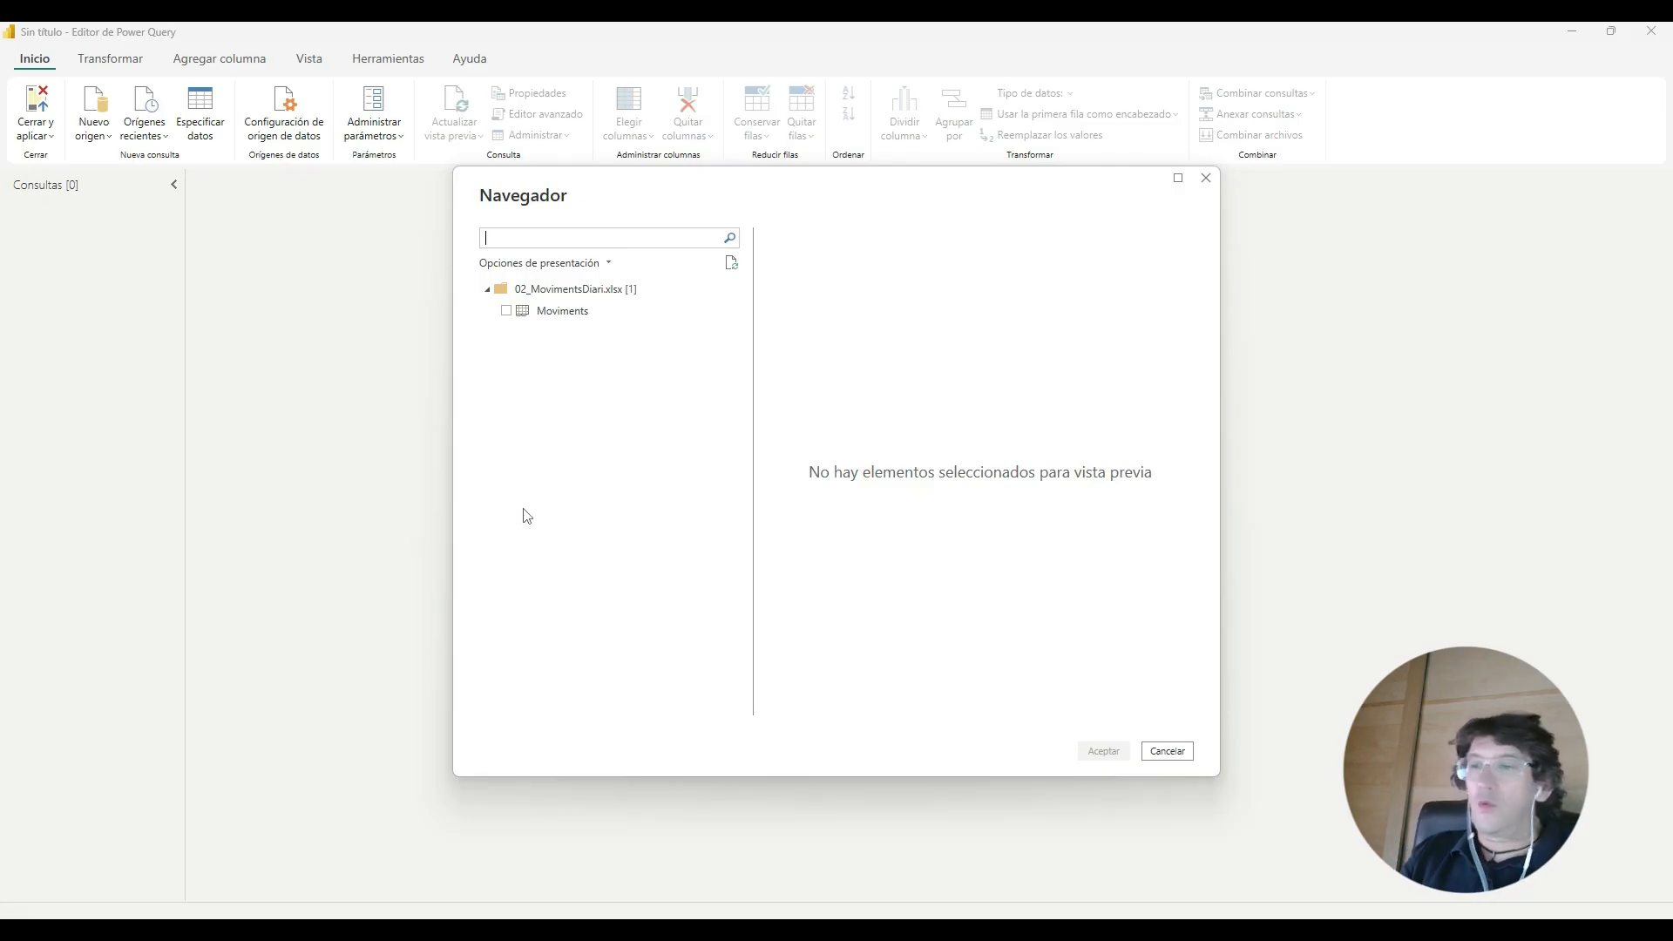
pyautogui.click(506, 311)
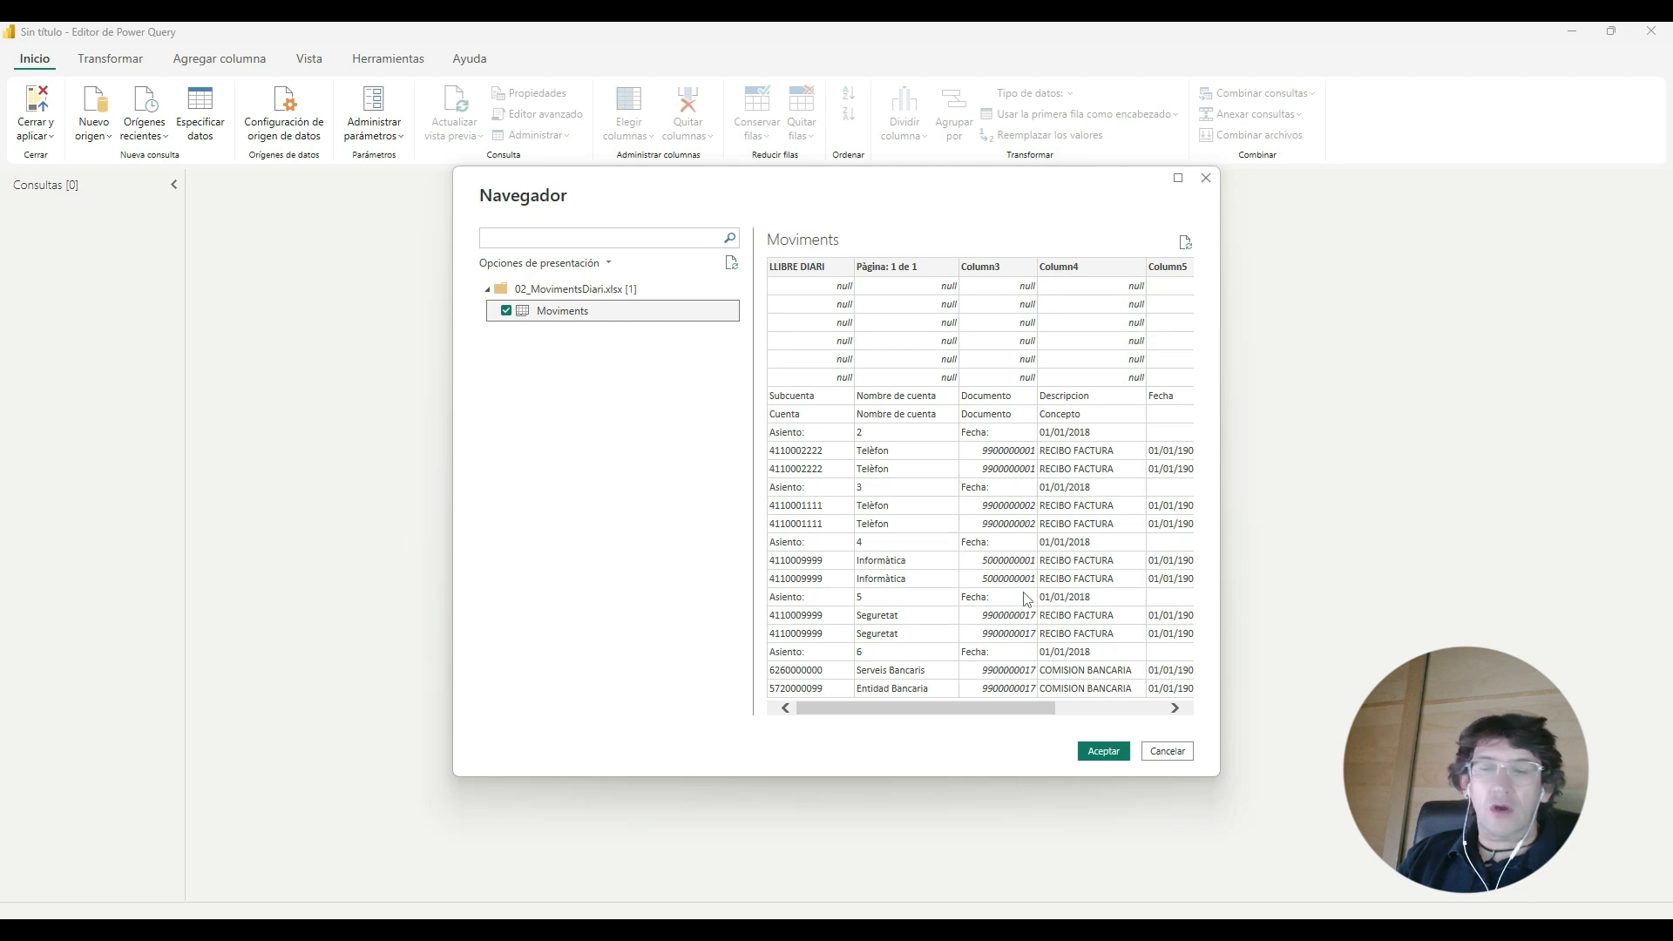
pyautogui.click(1100, 753)
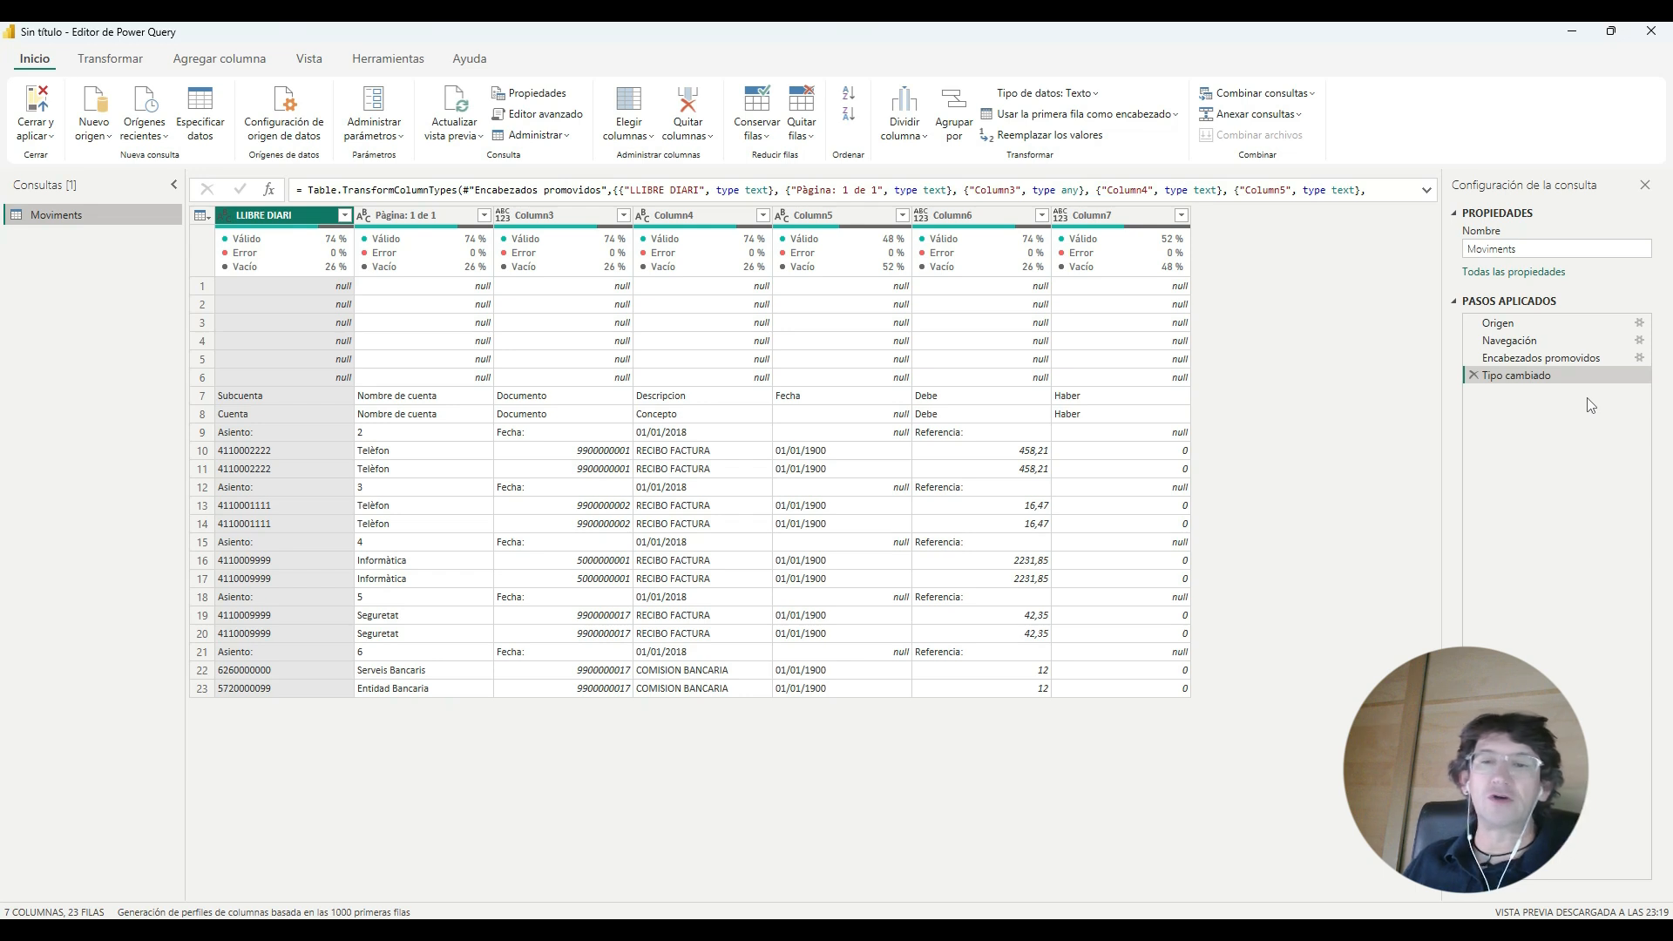
# Step: Inspect the Origen step's file path and the available file type options, and leave its settings without changes
pyautogui.click(1530, 324)
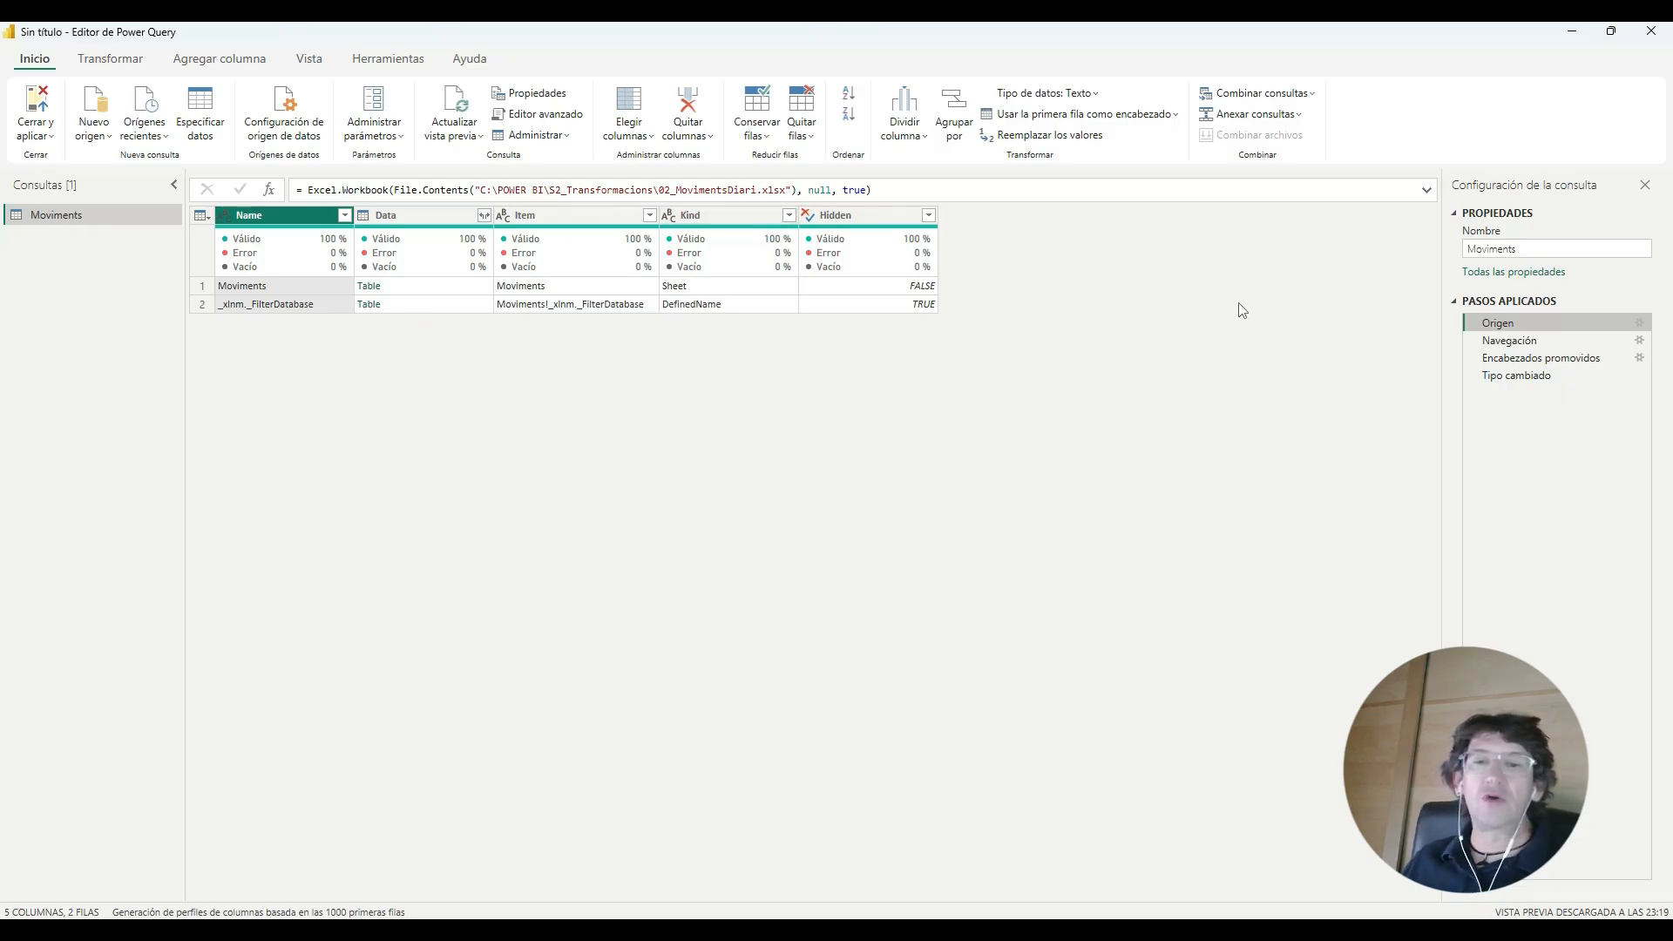
pyautogui.click(1639, 323)
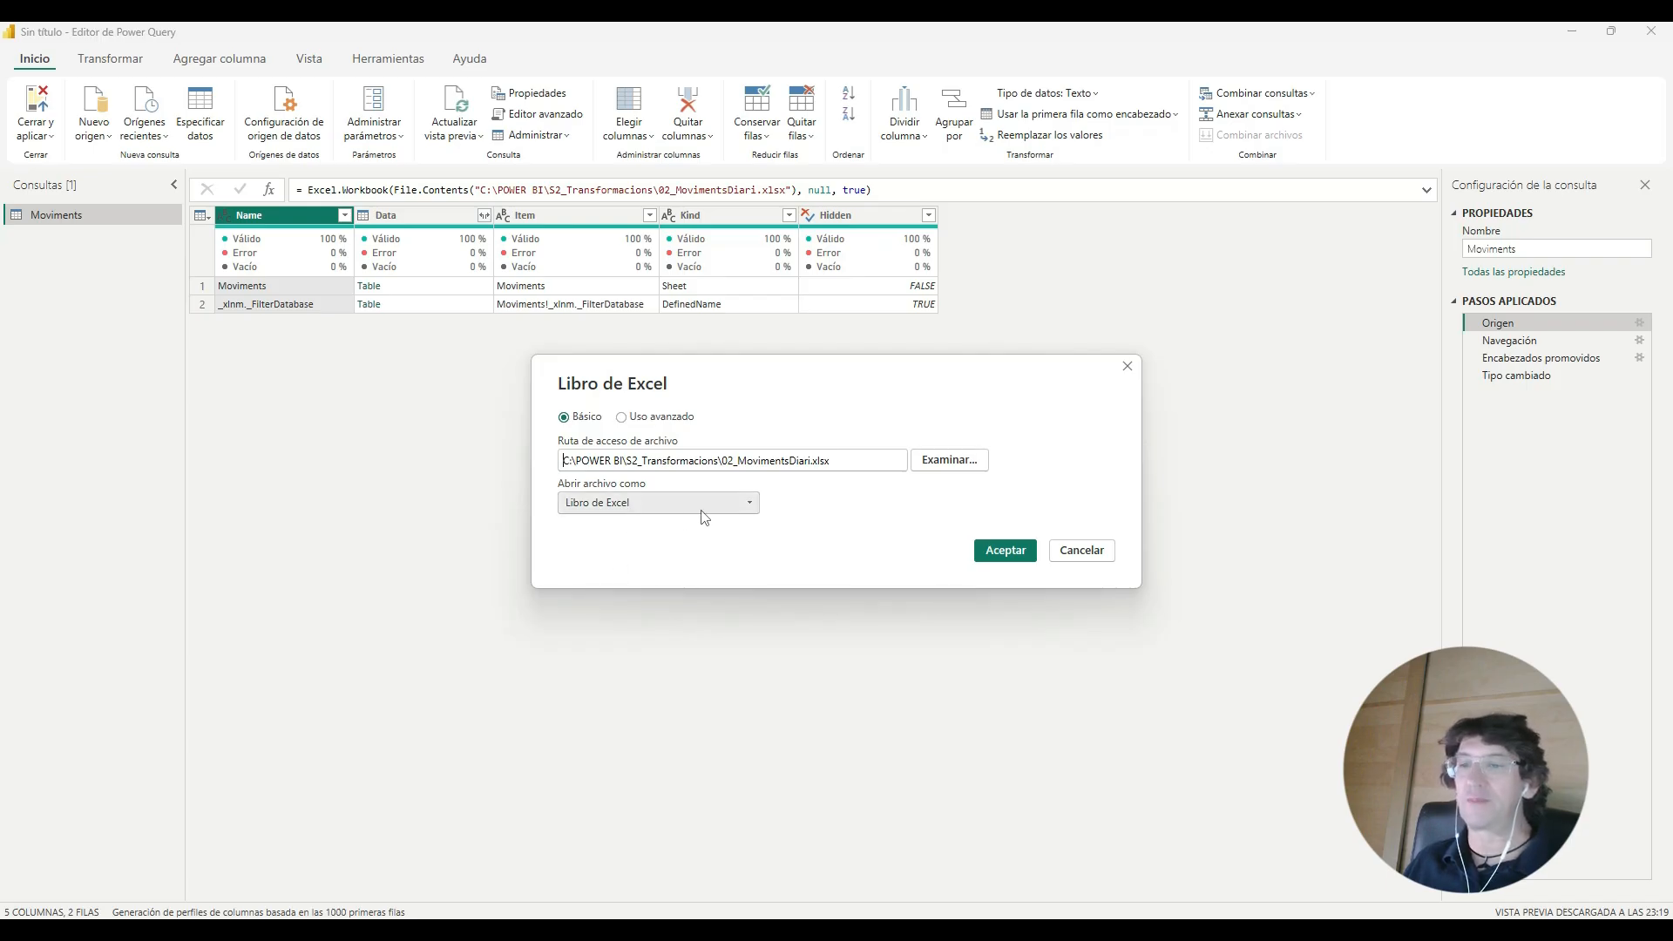
pyautogui.click(742, 509)
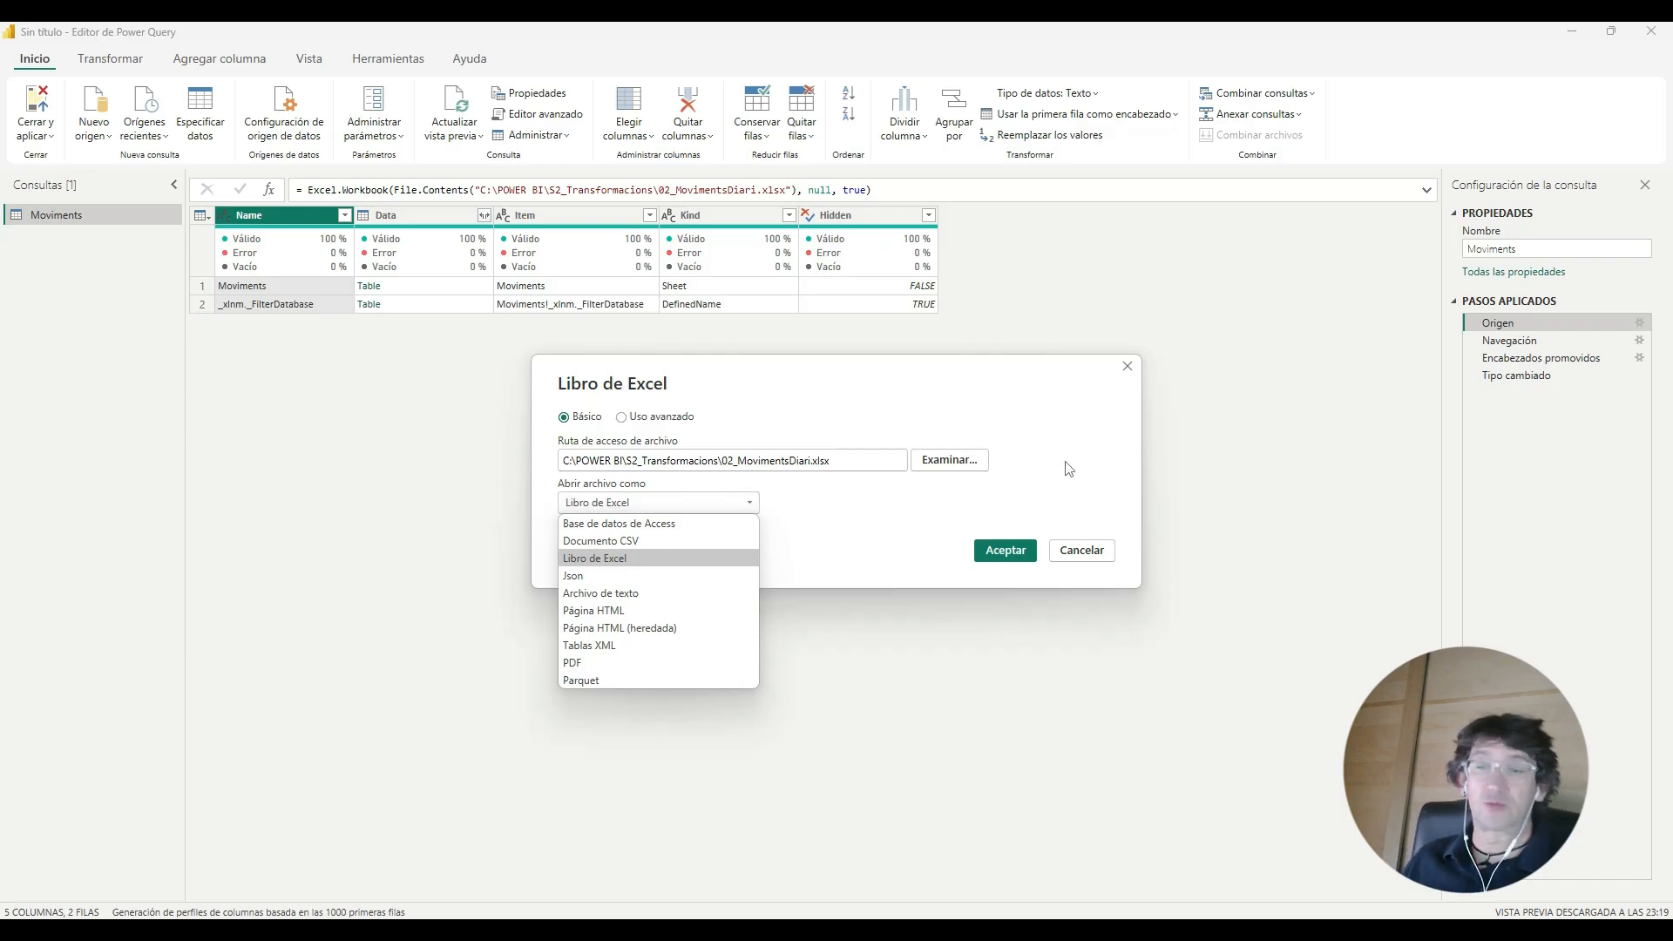
pyautogui.click(1105, 472)
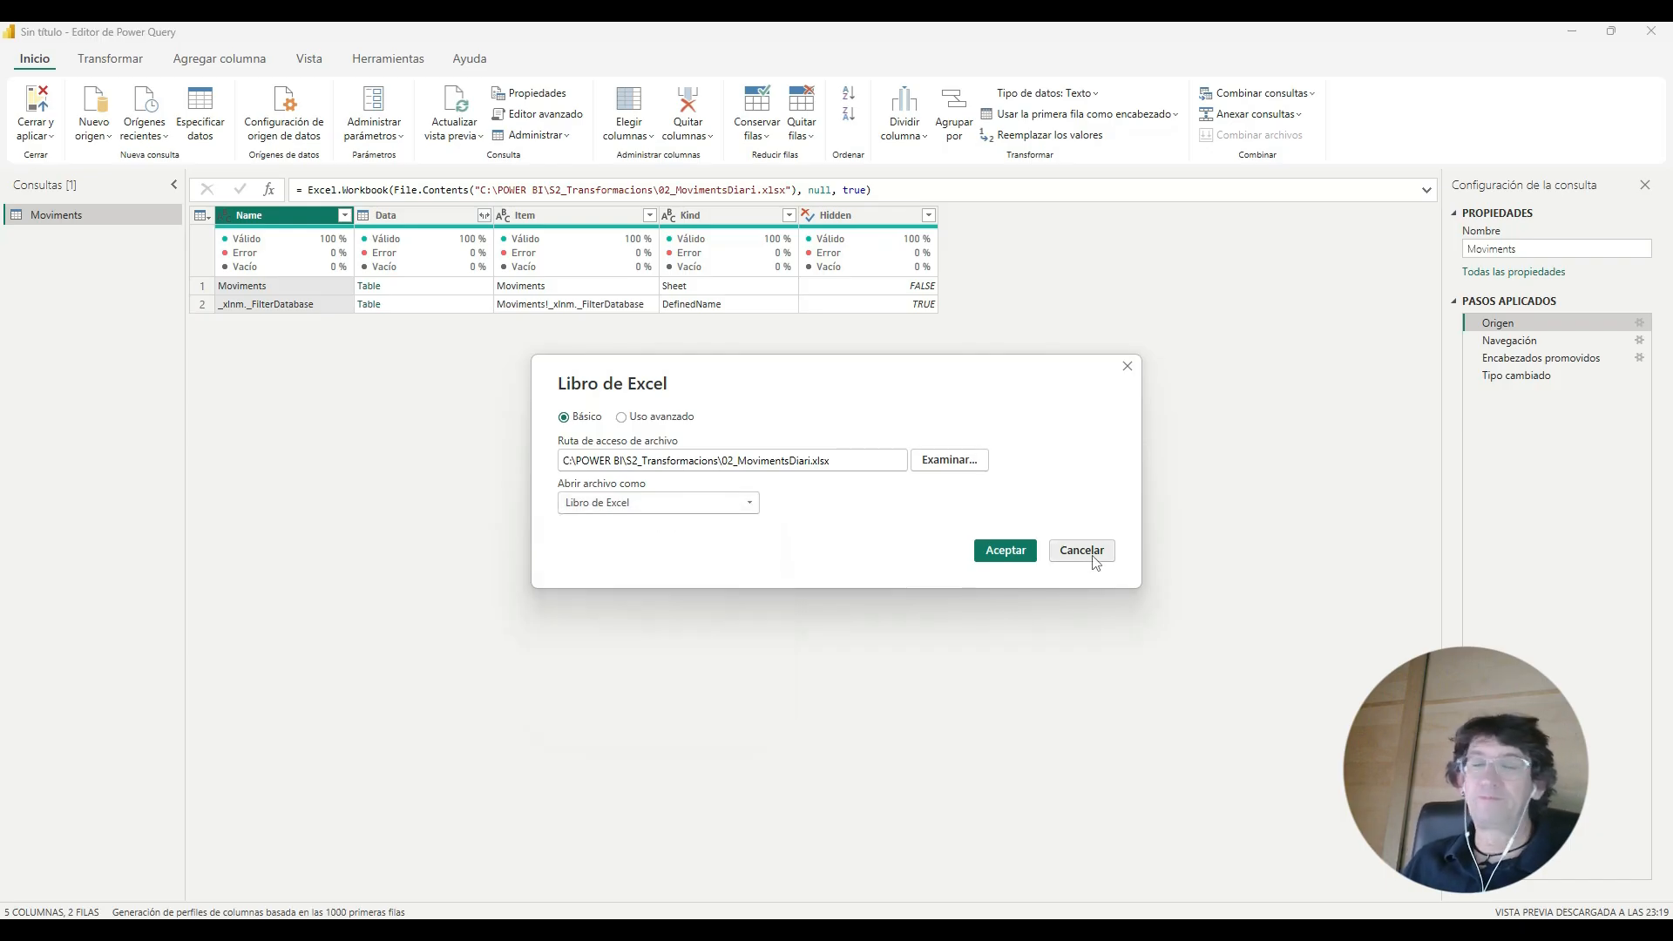
pyautogui.click(1081, 550)
# Step: Review the data at the Navegación, Encabezados promovidos and Tipo cambiado steps of the Moviments query
pyautogui.click(1512, 341)
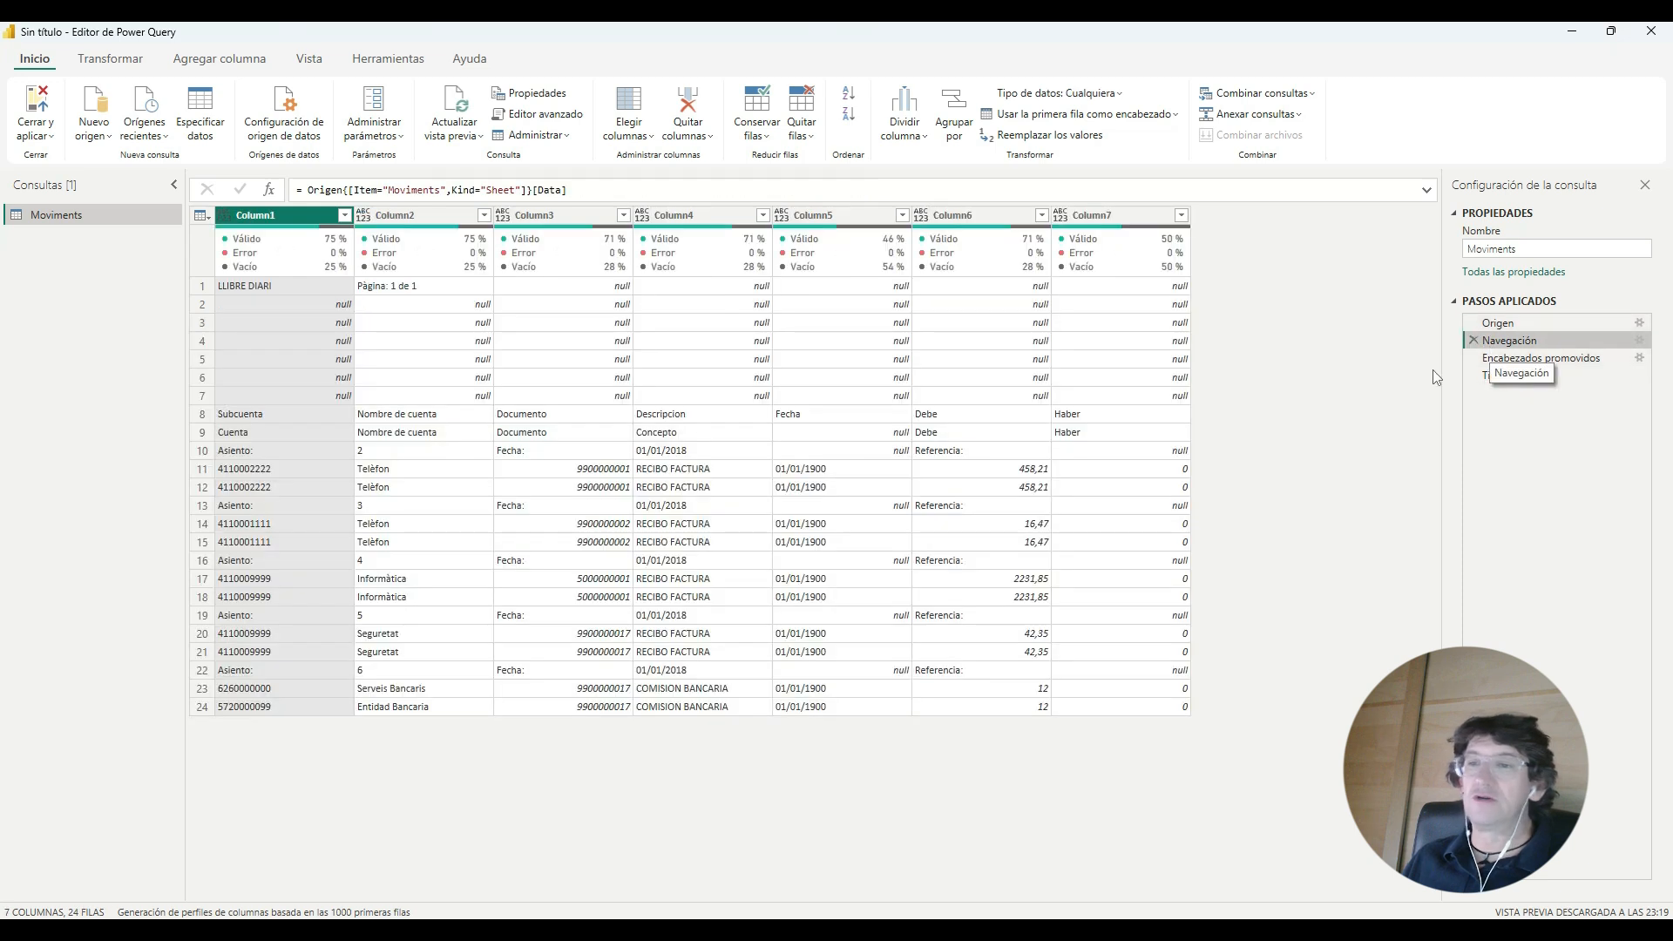
pyautogui.click(1550, 358)
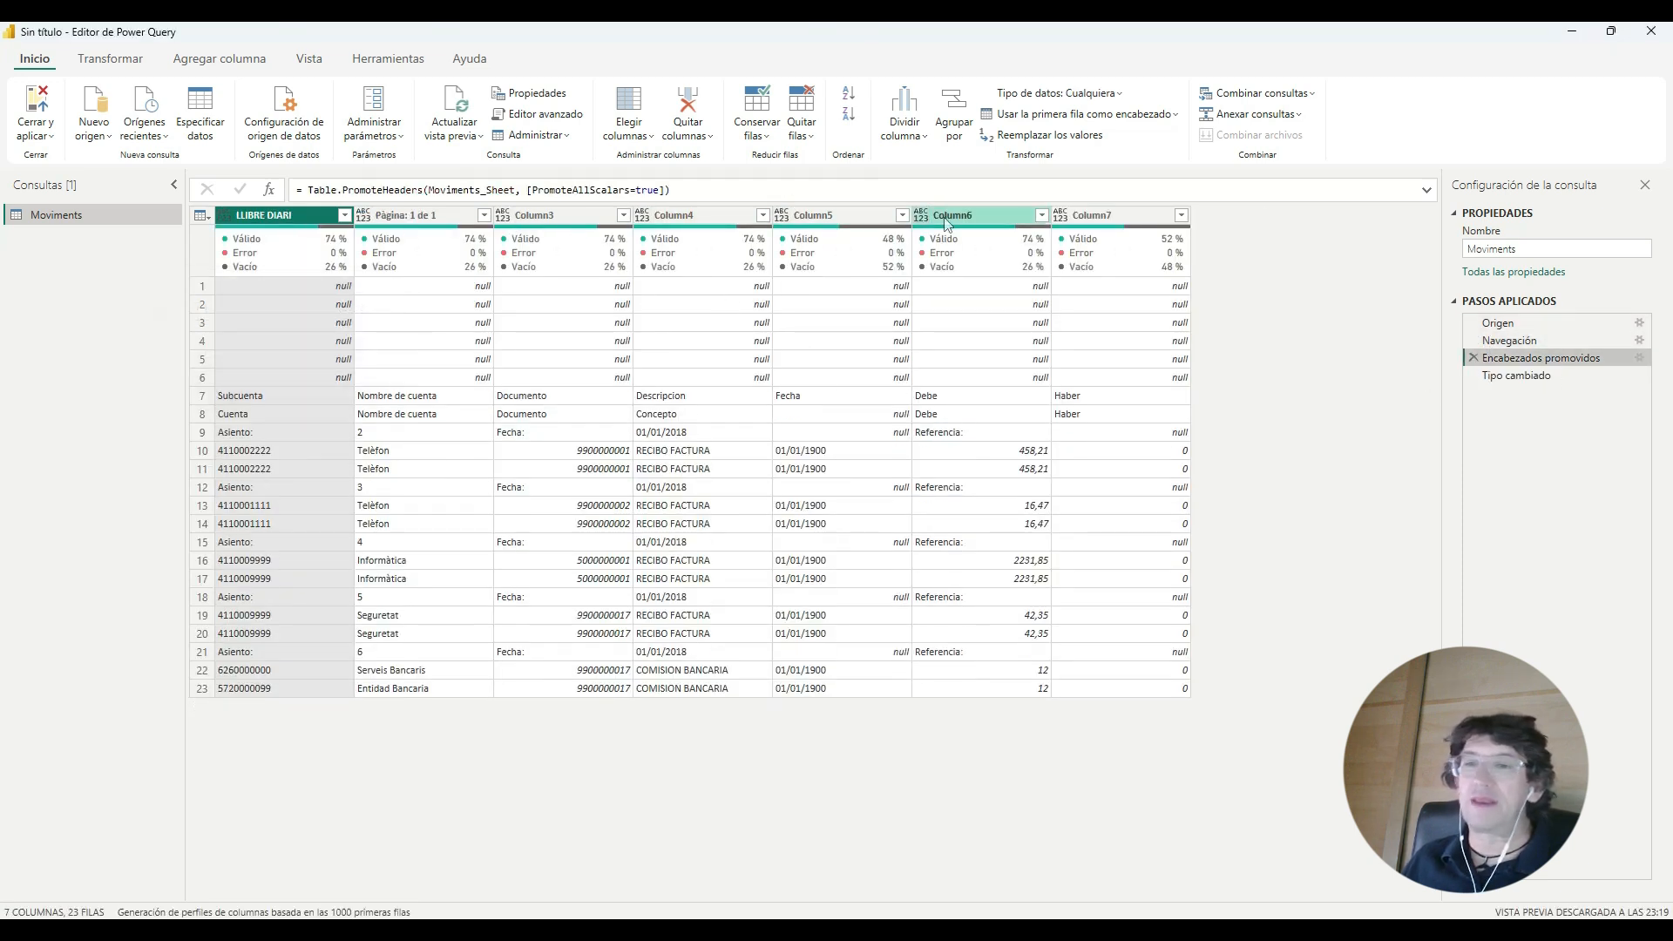
pyautogui.click(1501, 377)
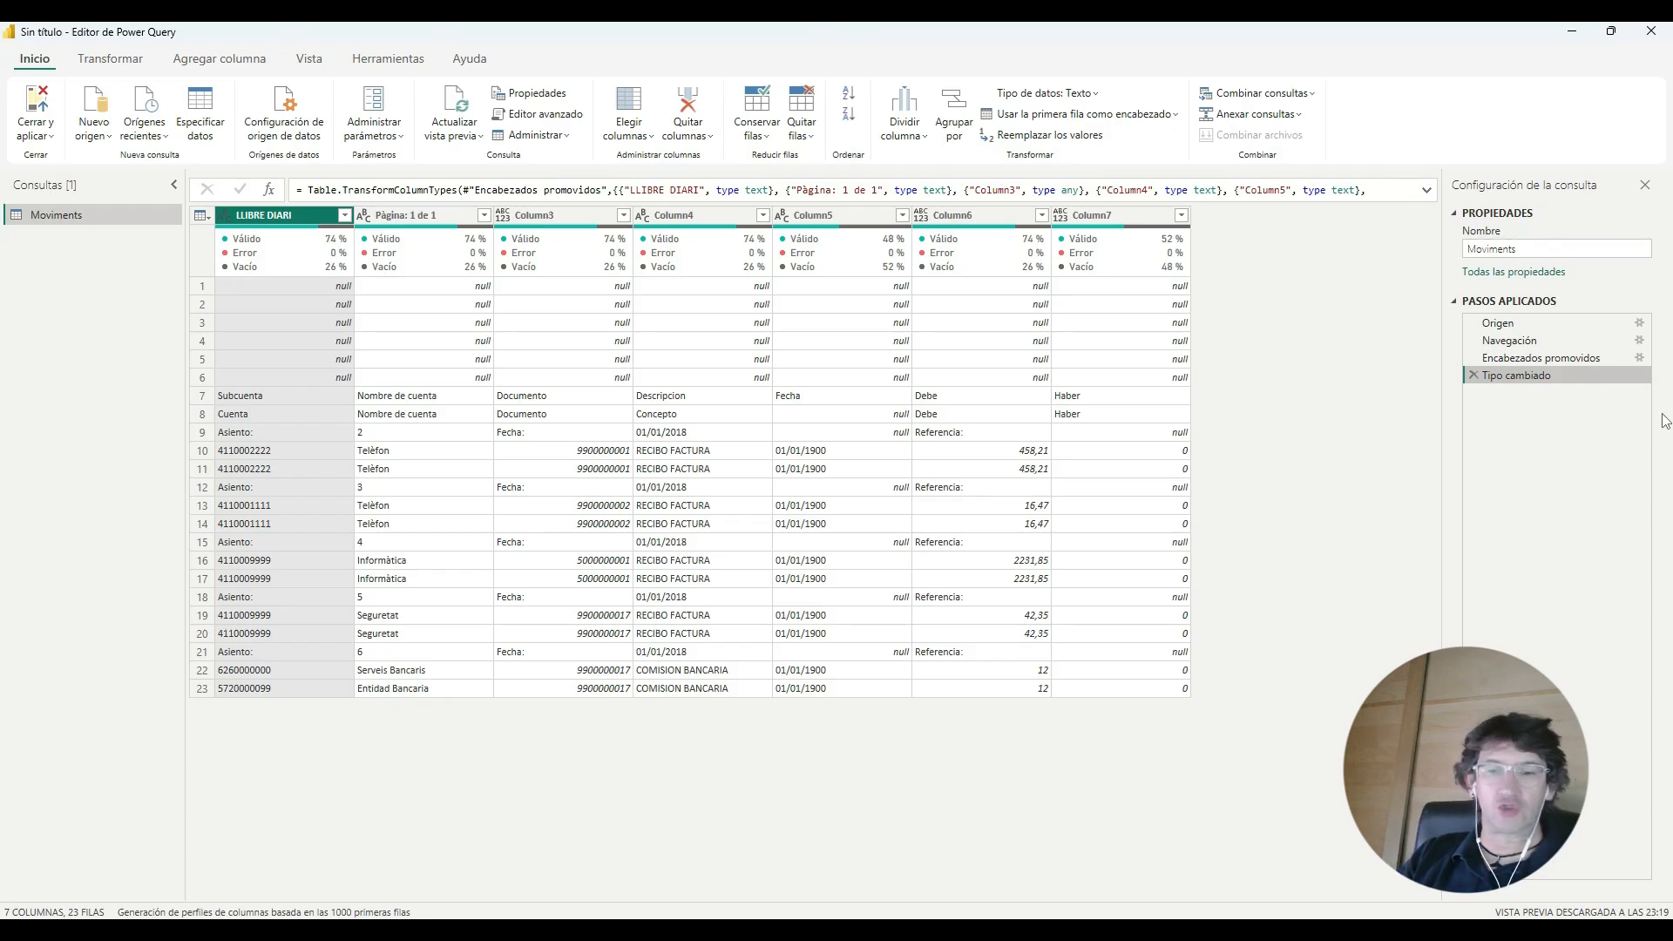
# Step: Hide the Configuración de la consulta pane and show it again
pyautogui.click(1645, 184)
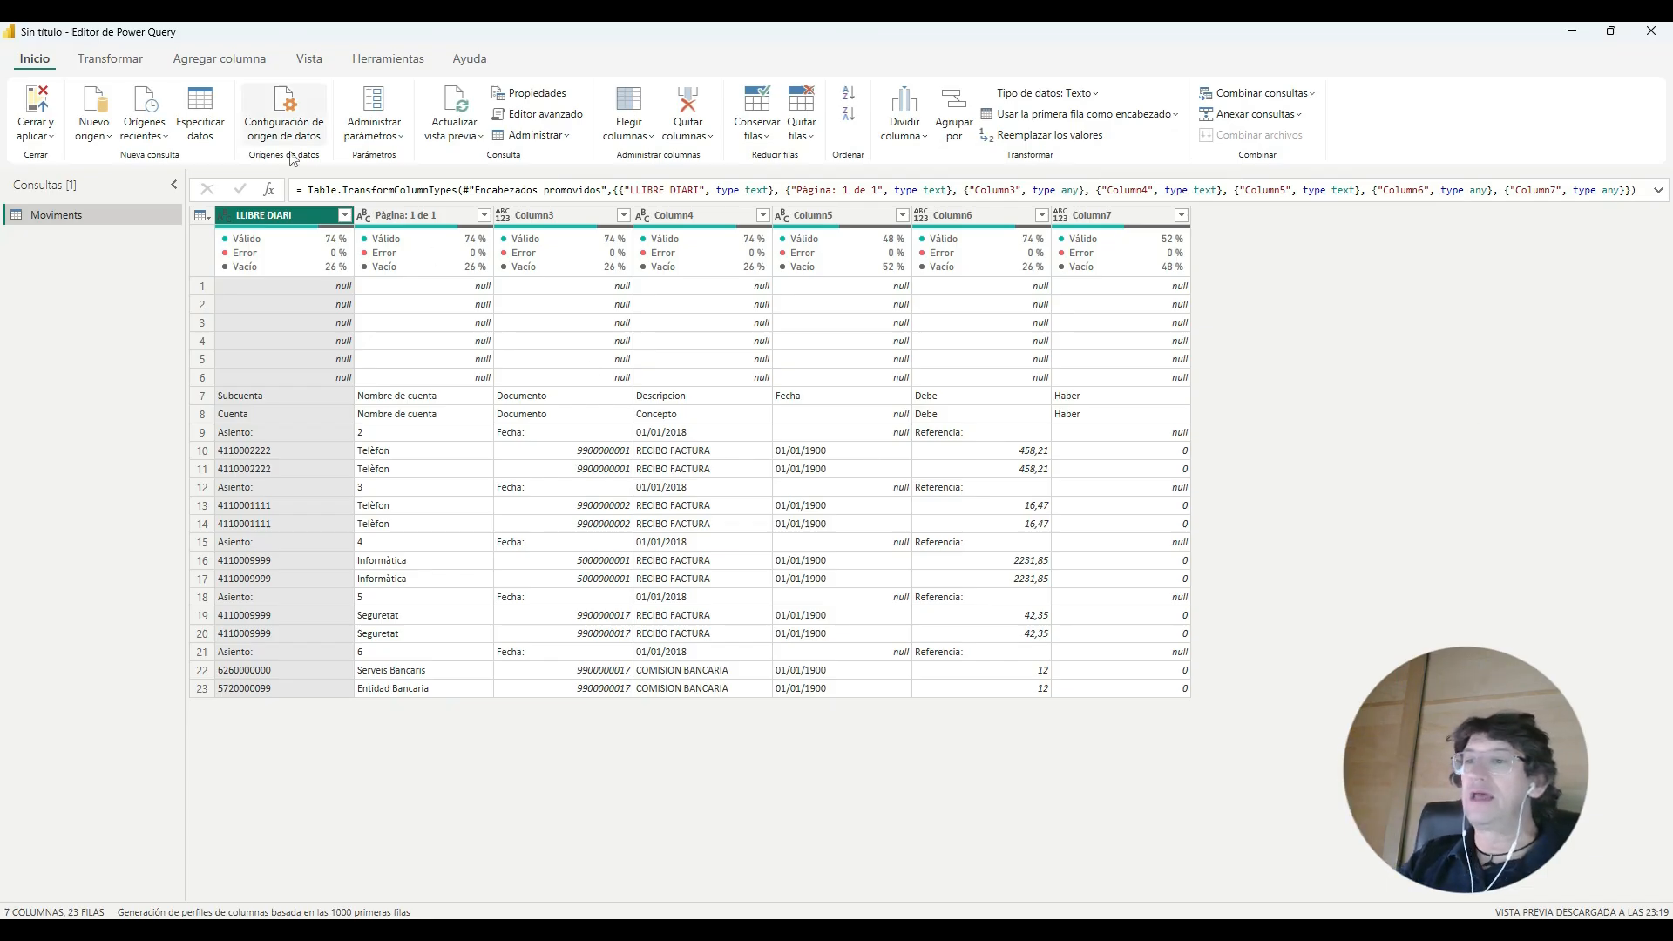
pyautogui.click(310, 58)
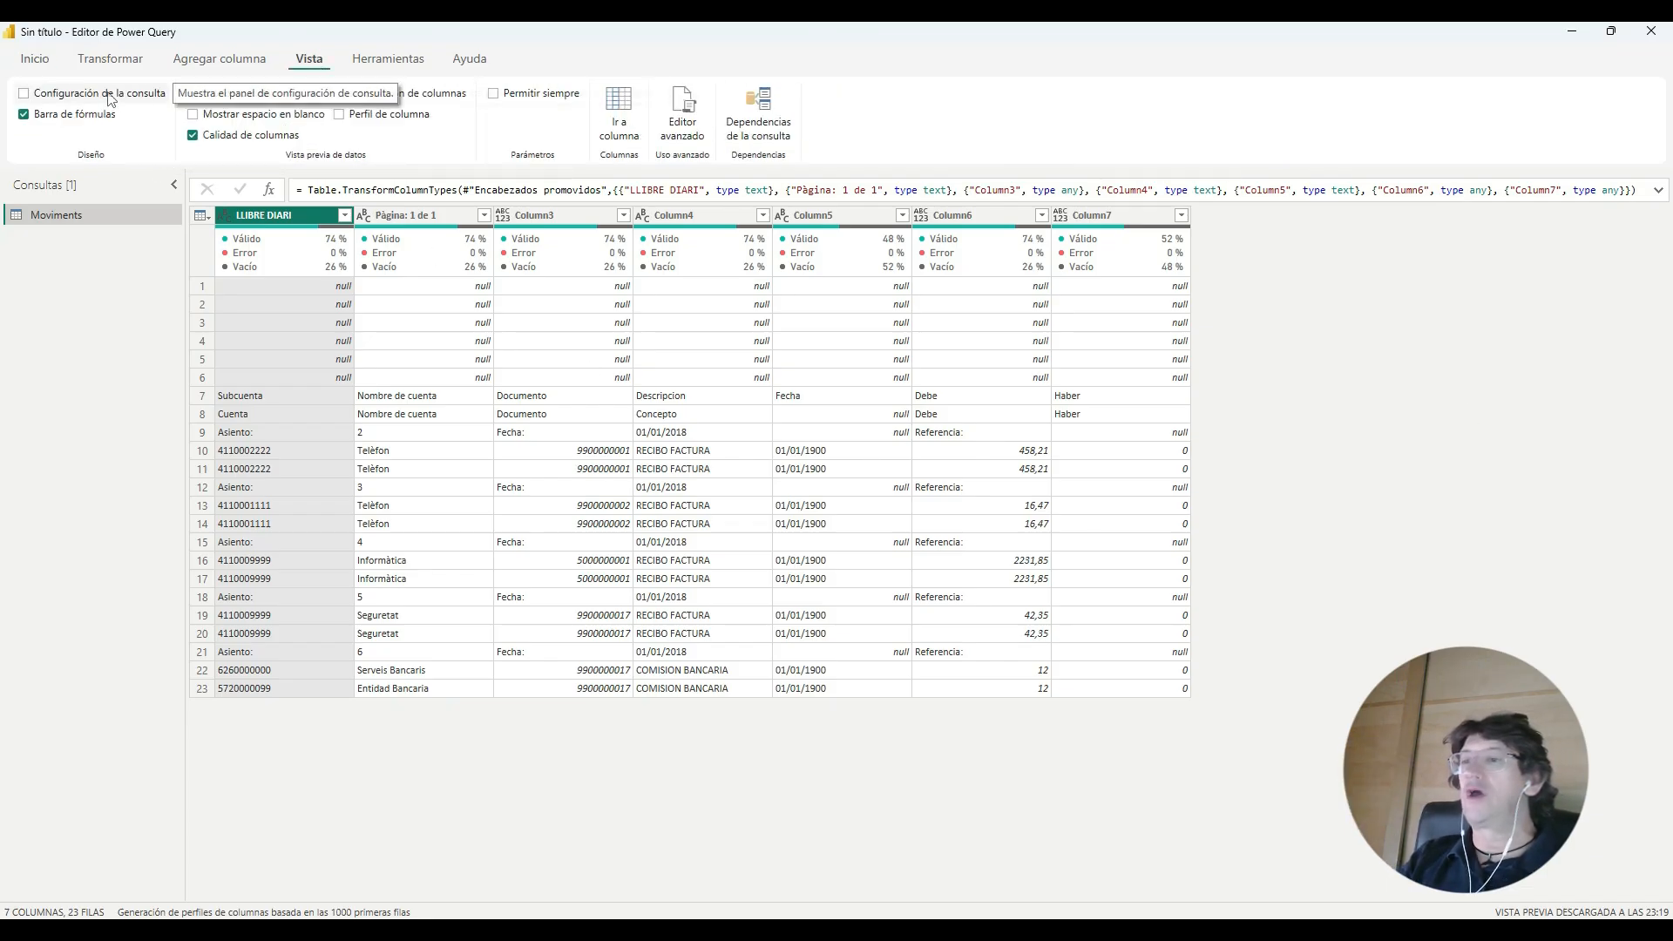
pyautogui.click(61, 94)
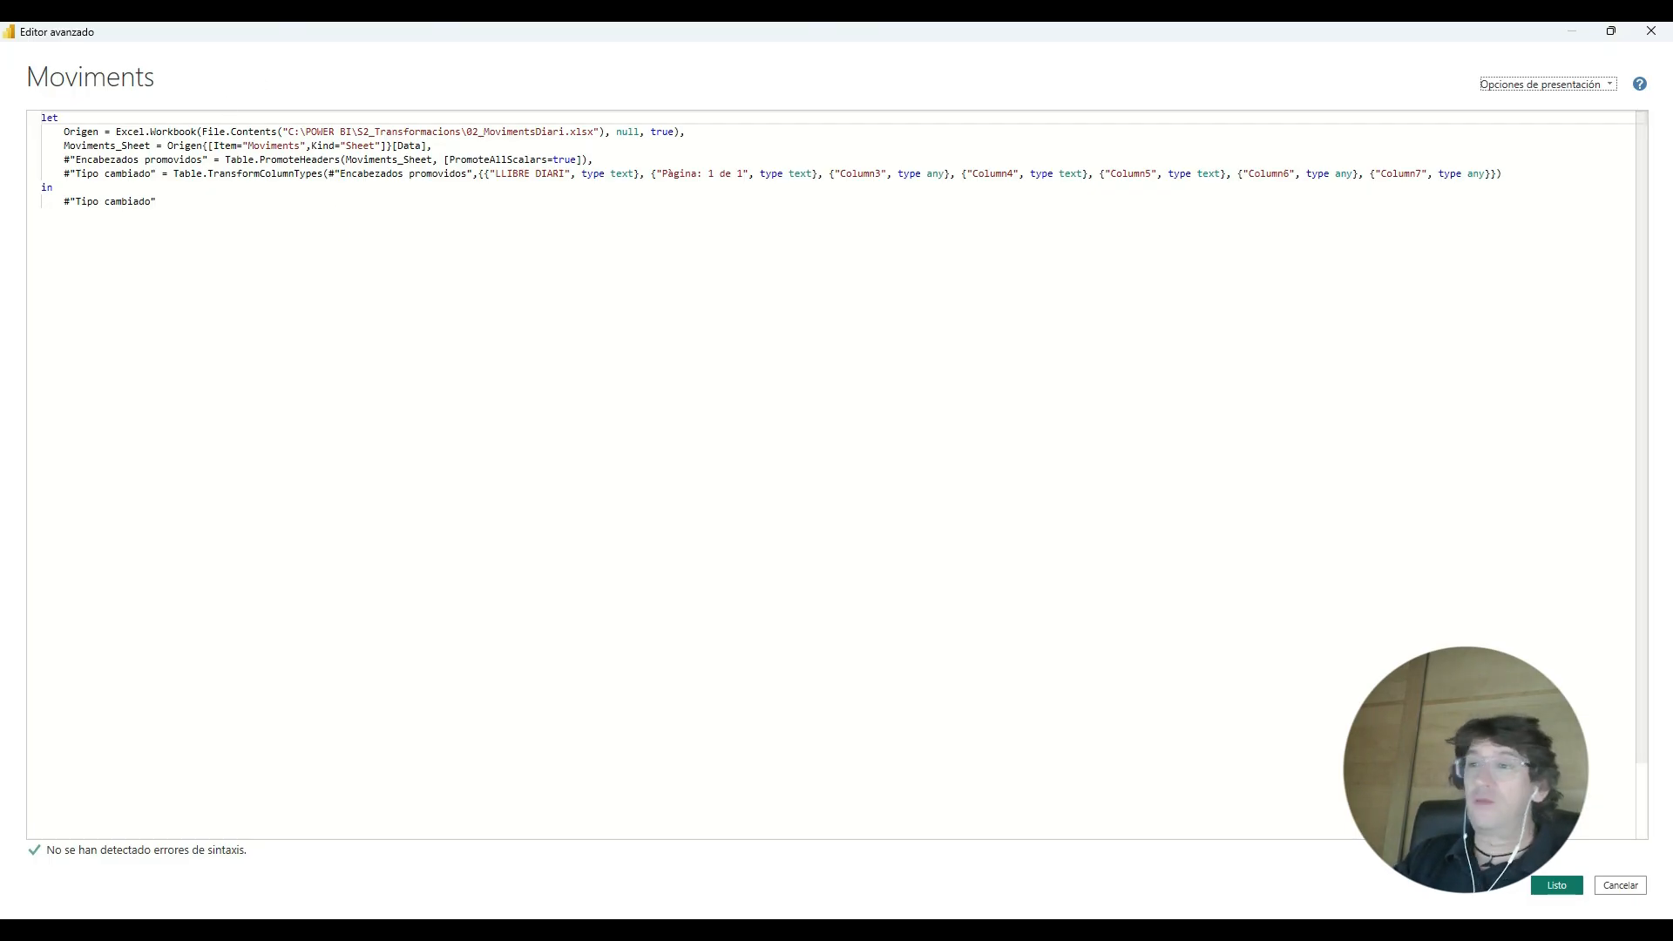
# Step: Review the Moviments query code in the advanced editor, reduce the editor window, and close it without changes
pyautogui.doubleClick(760, 35)
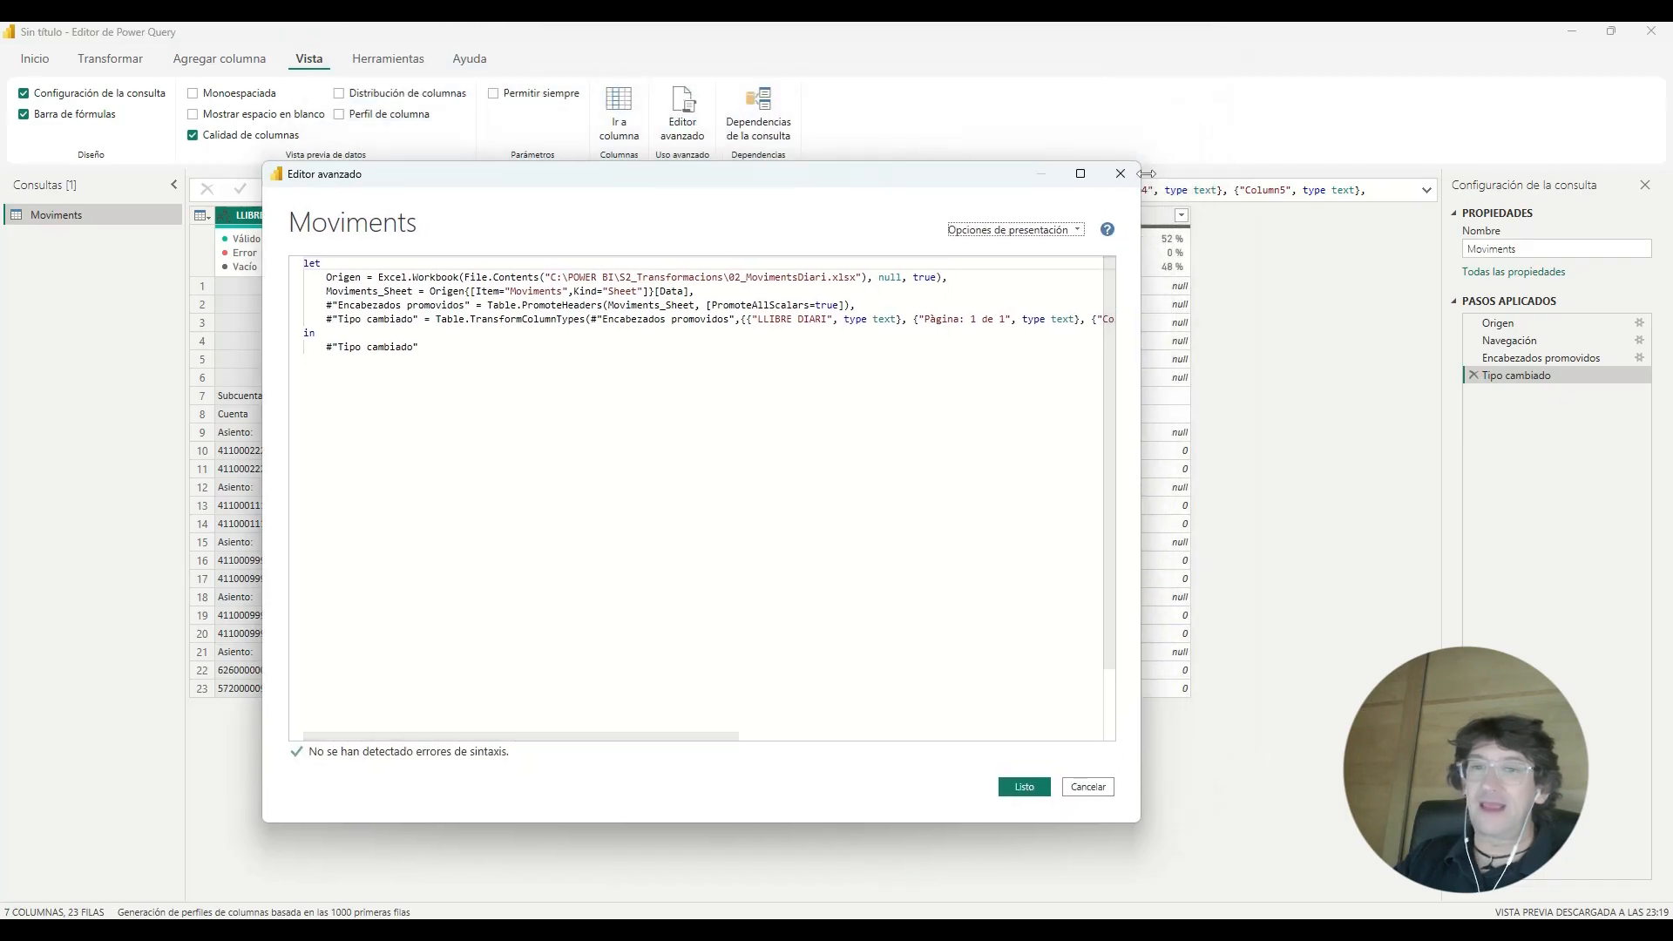
pyautogui.click(1117, 170)
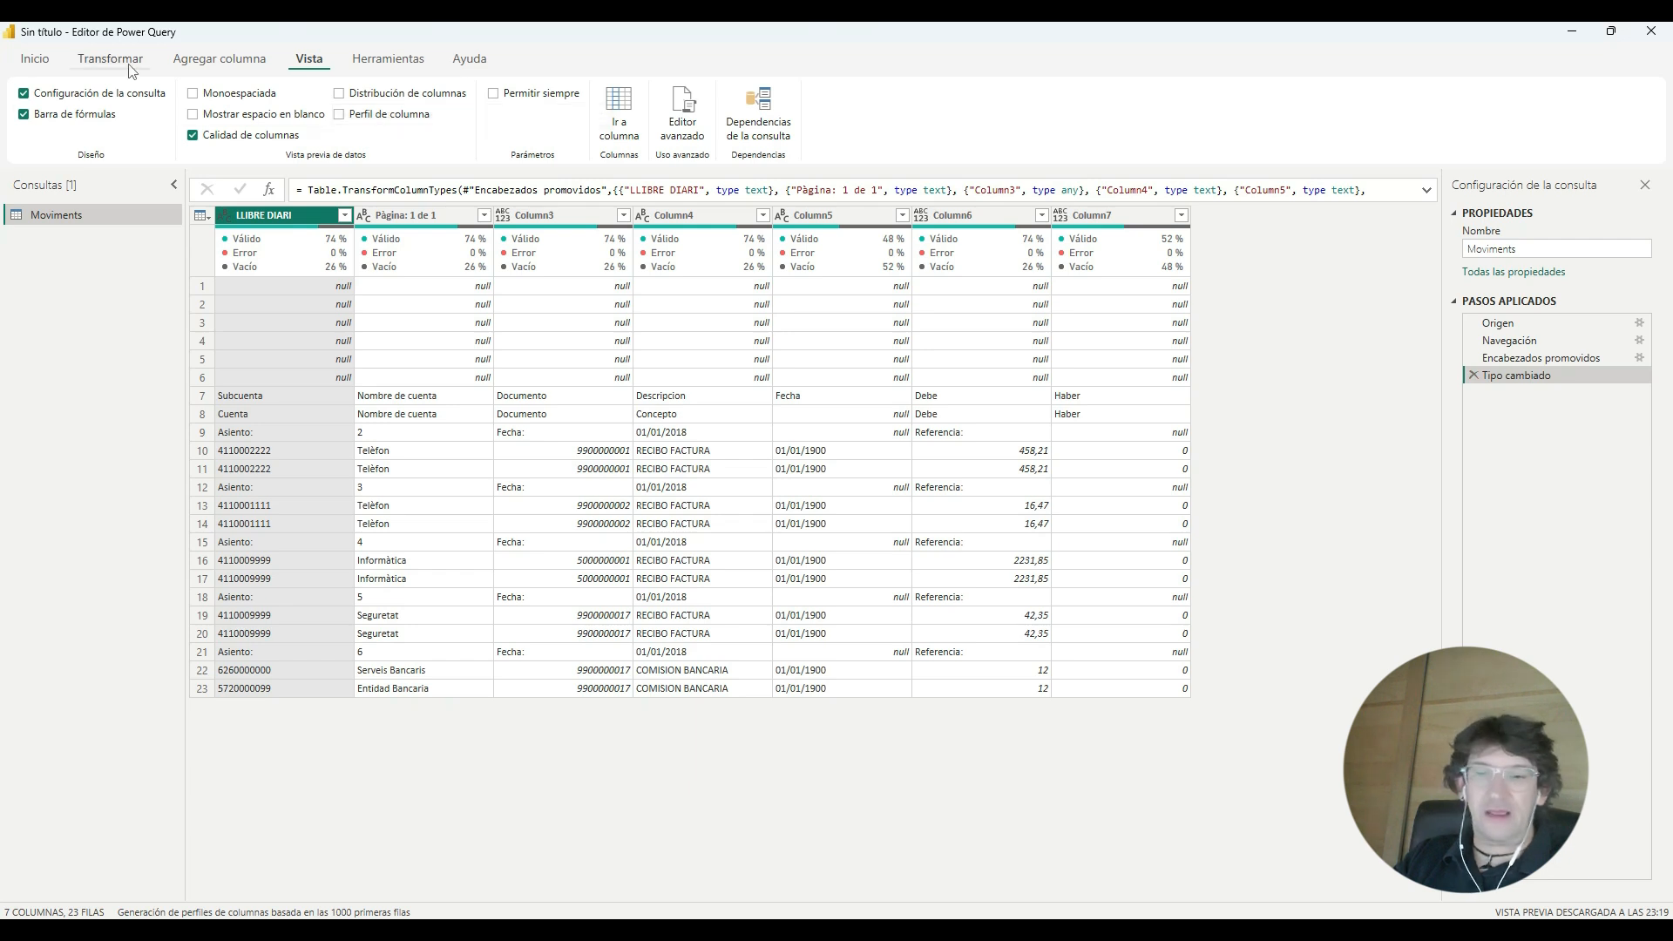
# Step: Compare the general commands with those for transforming existing columns and for adding new ones
pyautogui.click(87, 68)
pyautogui.click(37, 68)
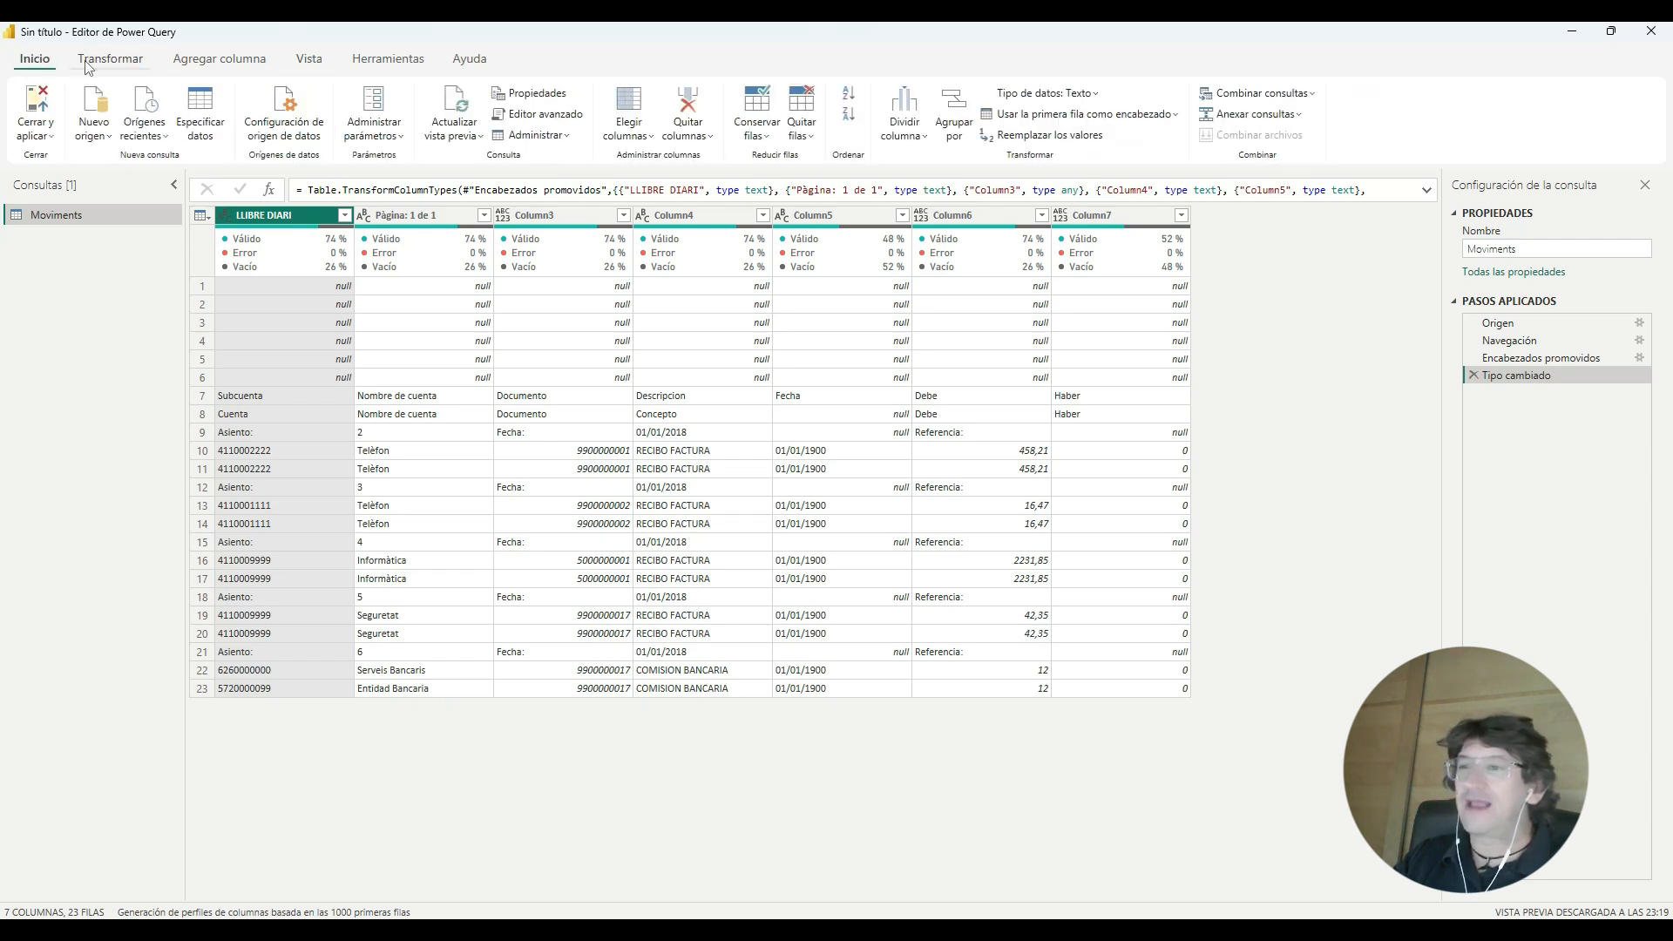
pyautogui.click(88, 61)
pyautogui.click(218, 61)
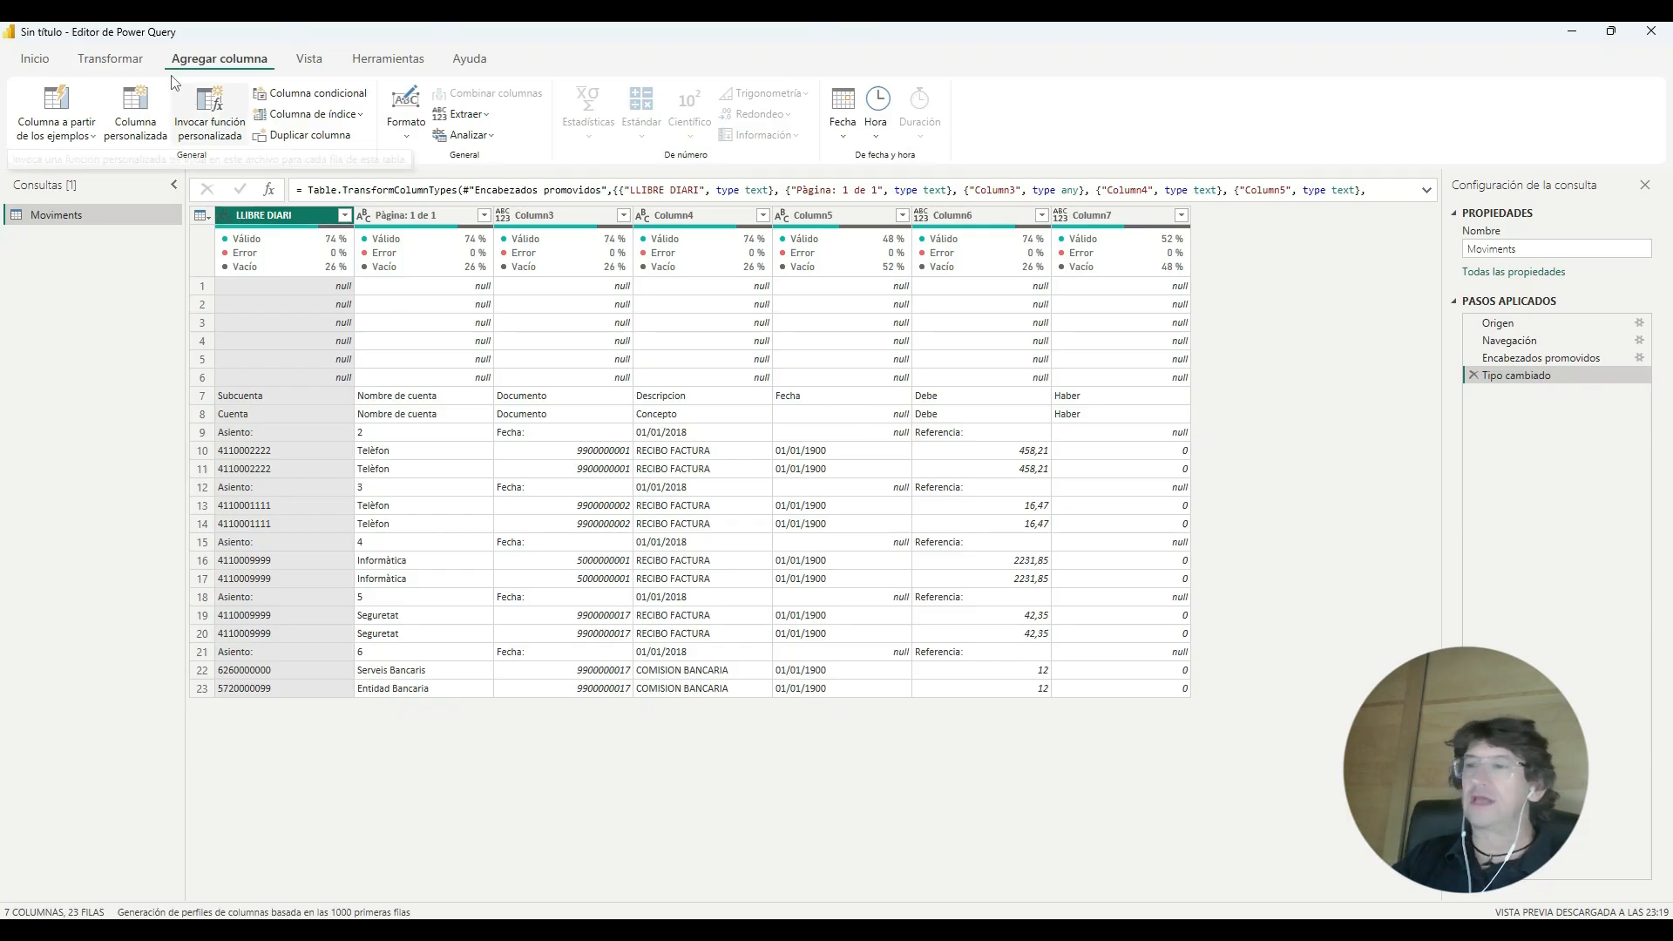
pyautogui.click(125, 61)
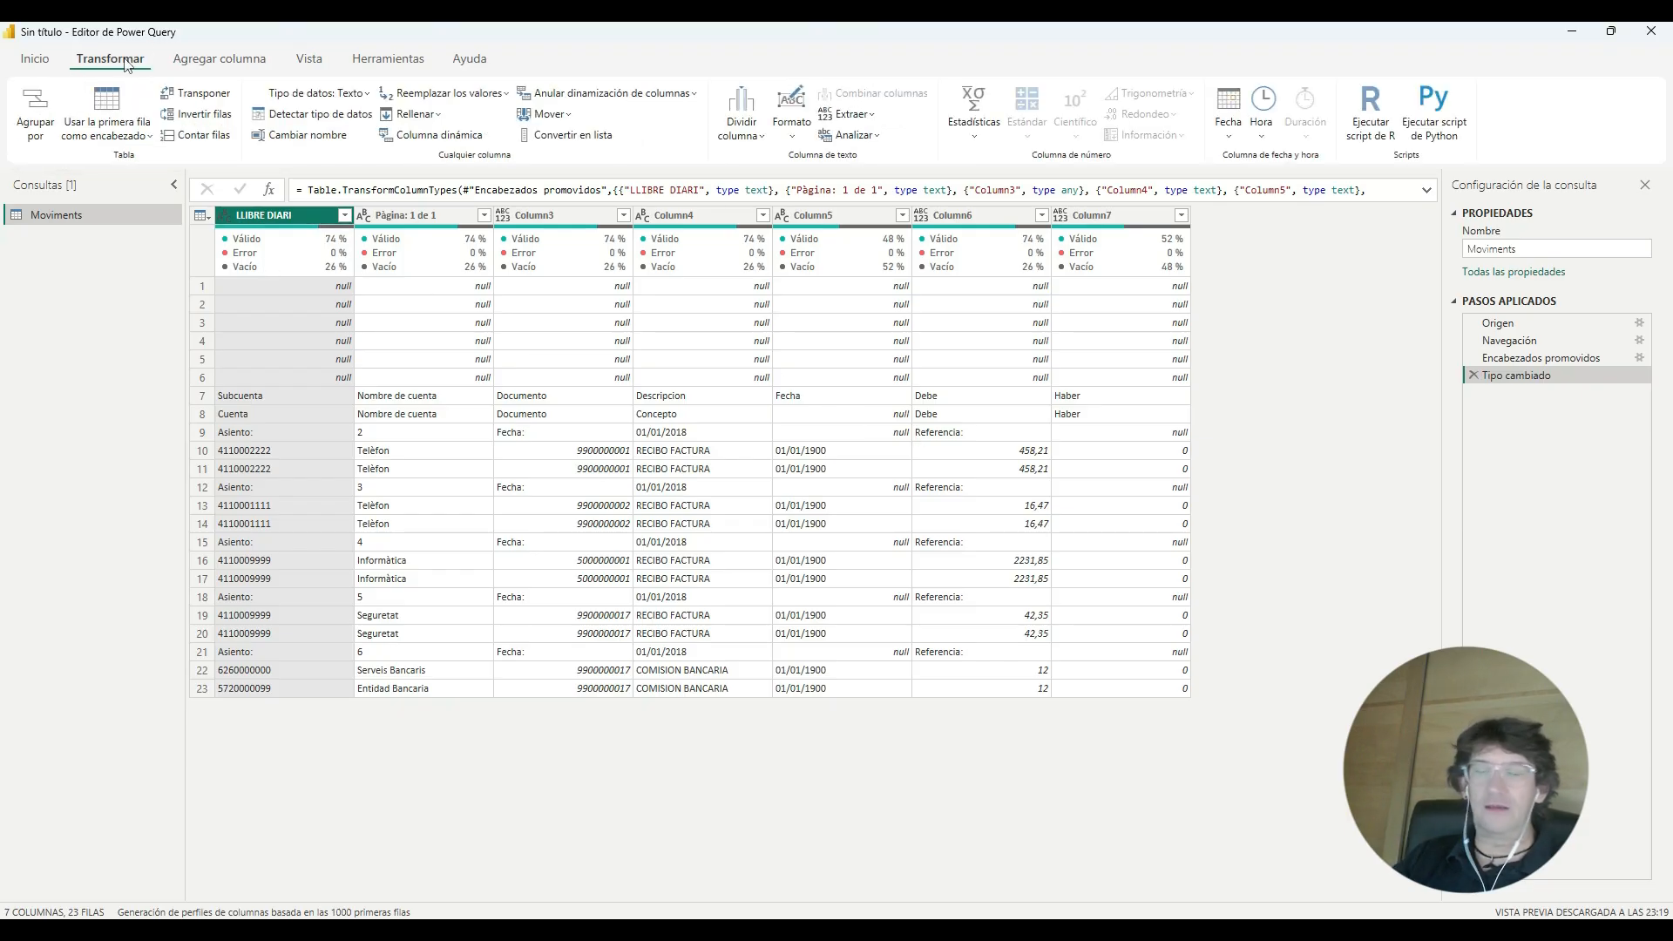
# Step: Review which commands transform existing columns and which create new columns, and return to the general commands
pyautogui.click(225, 61)
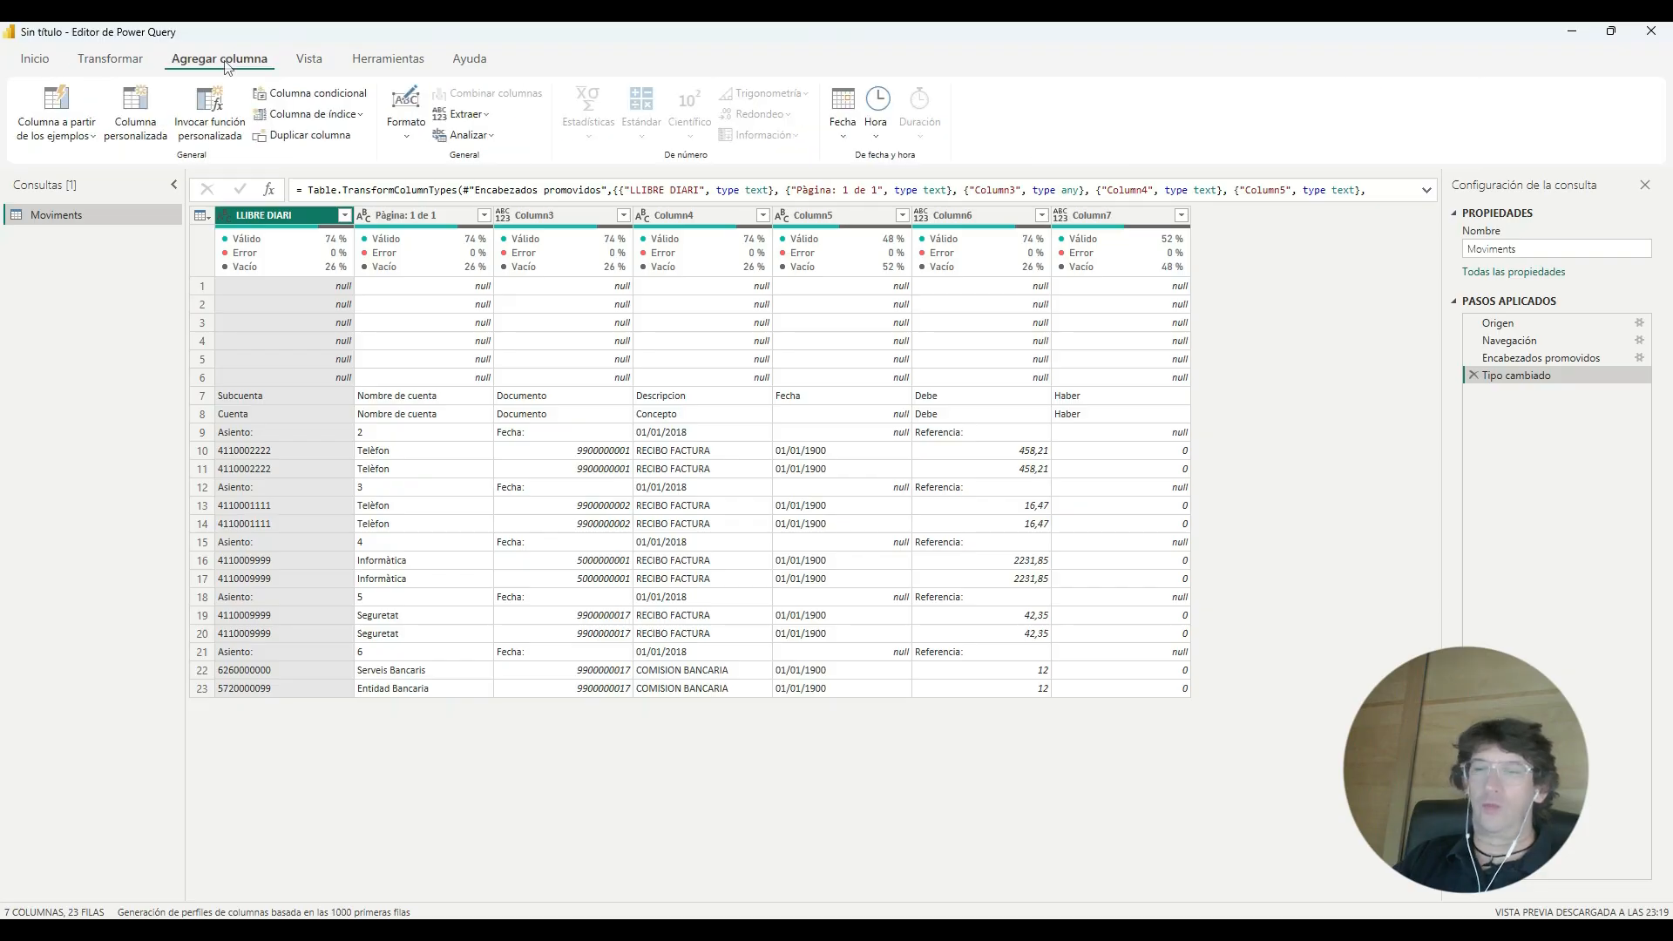
pyautogui.click(135, 68)
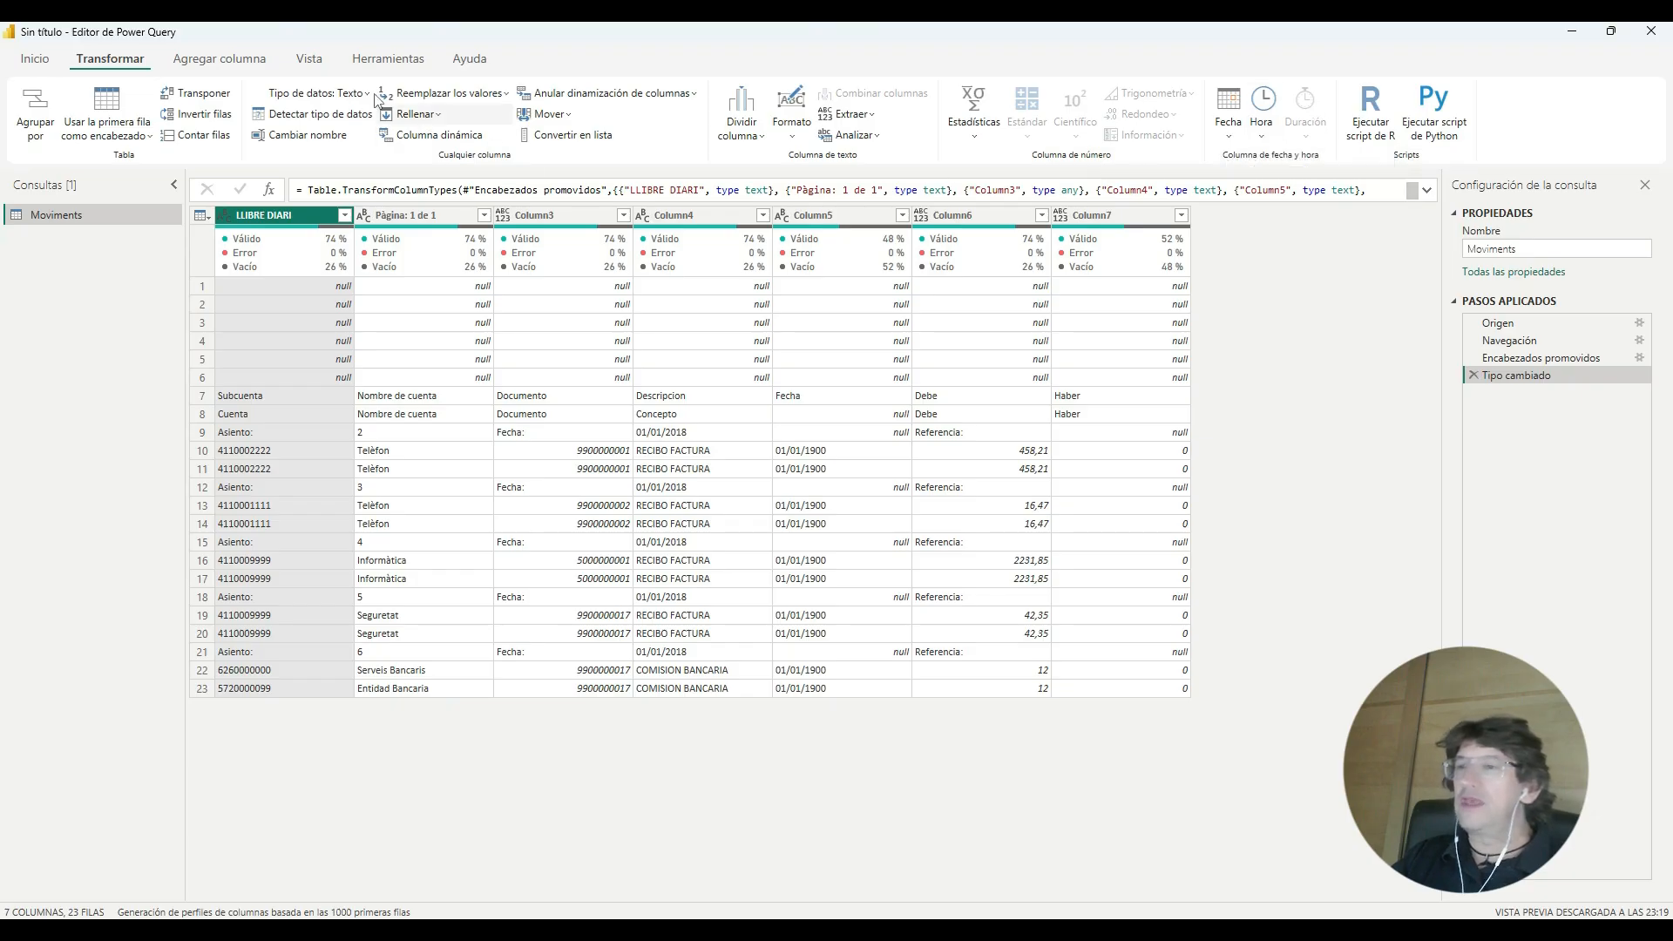
pyautogui.click(224, 63)
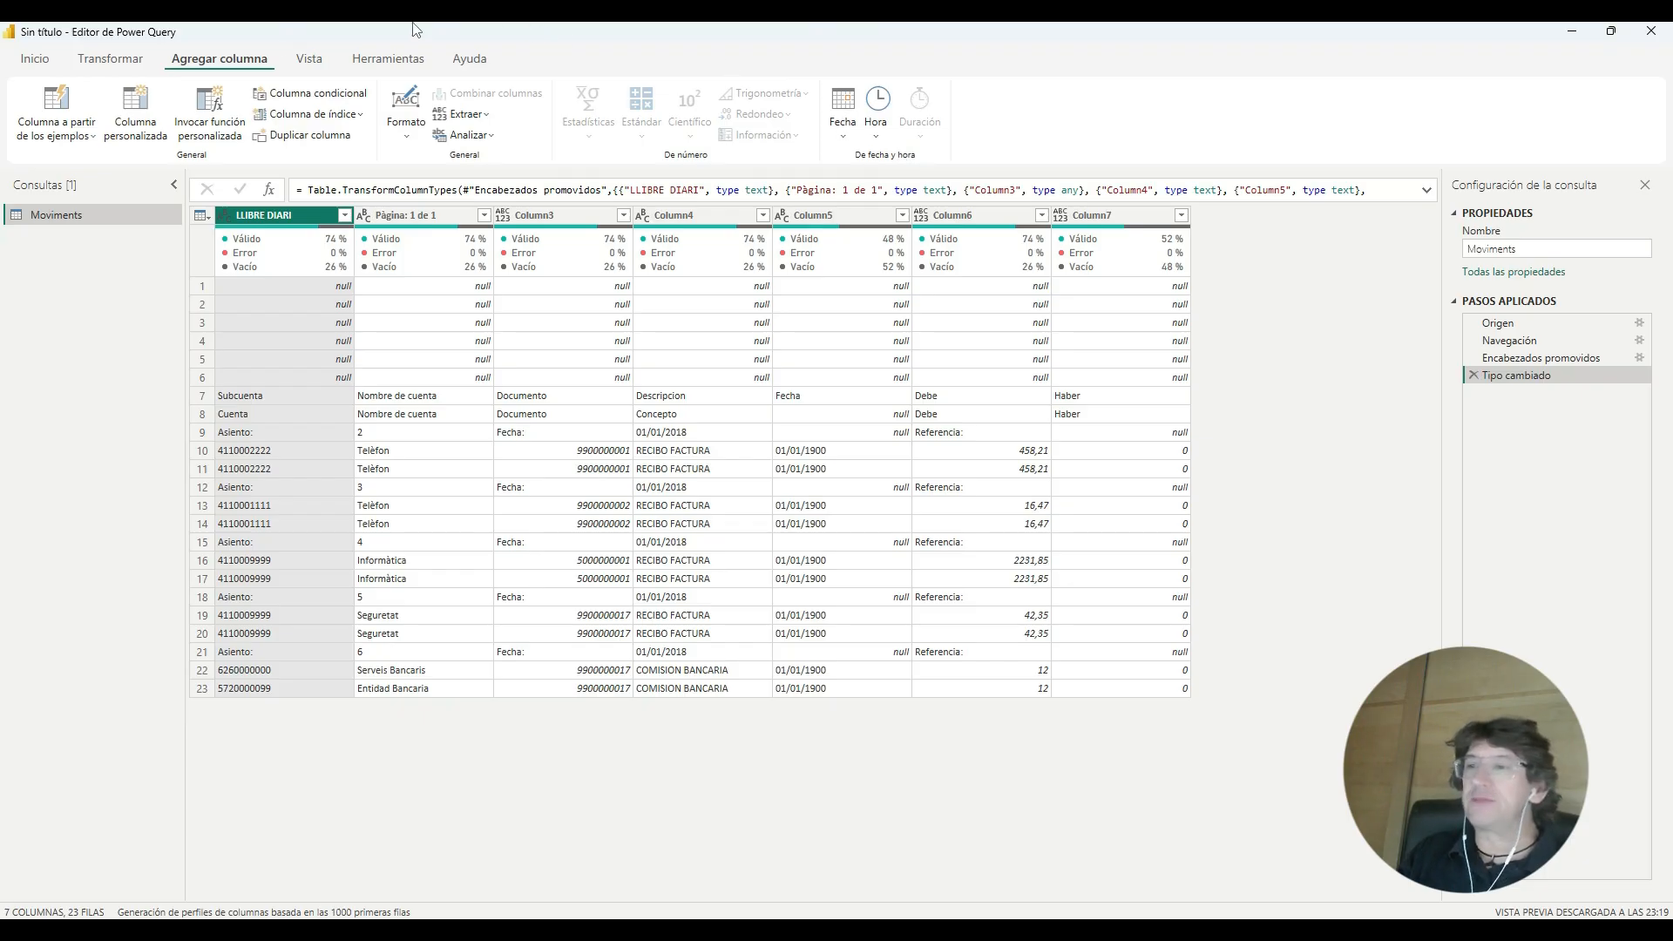
pyautogui.click(122, 63)
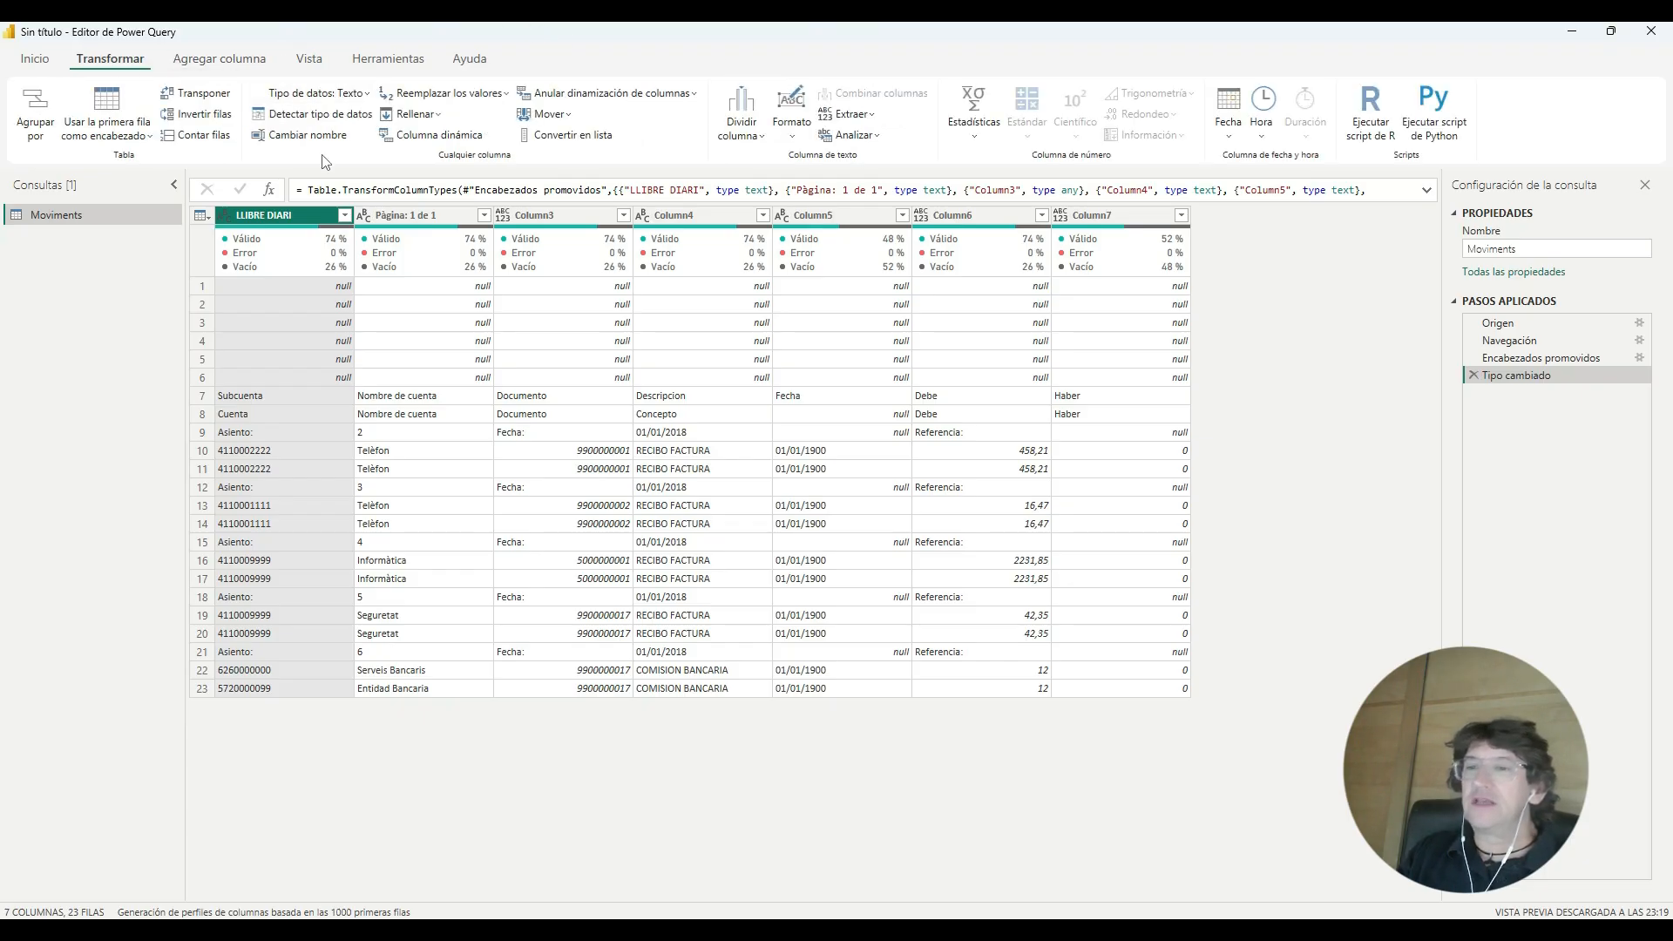
pyautogui.click(248, 66)
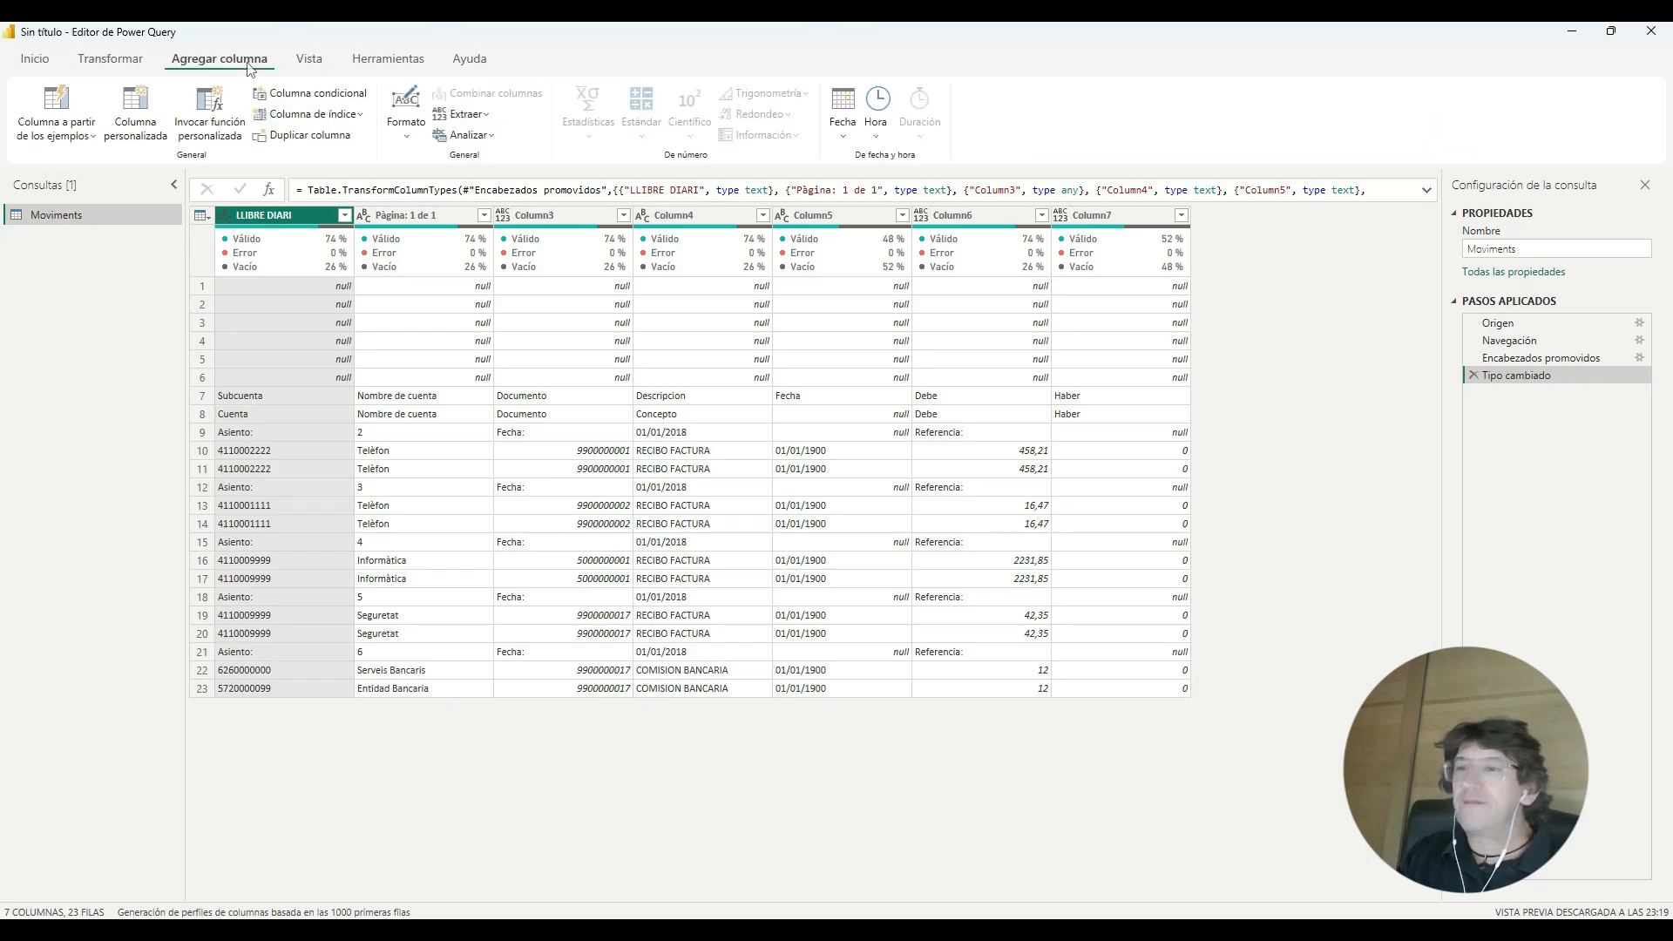
pyautogui.click(40, 63)
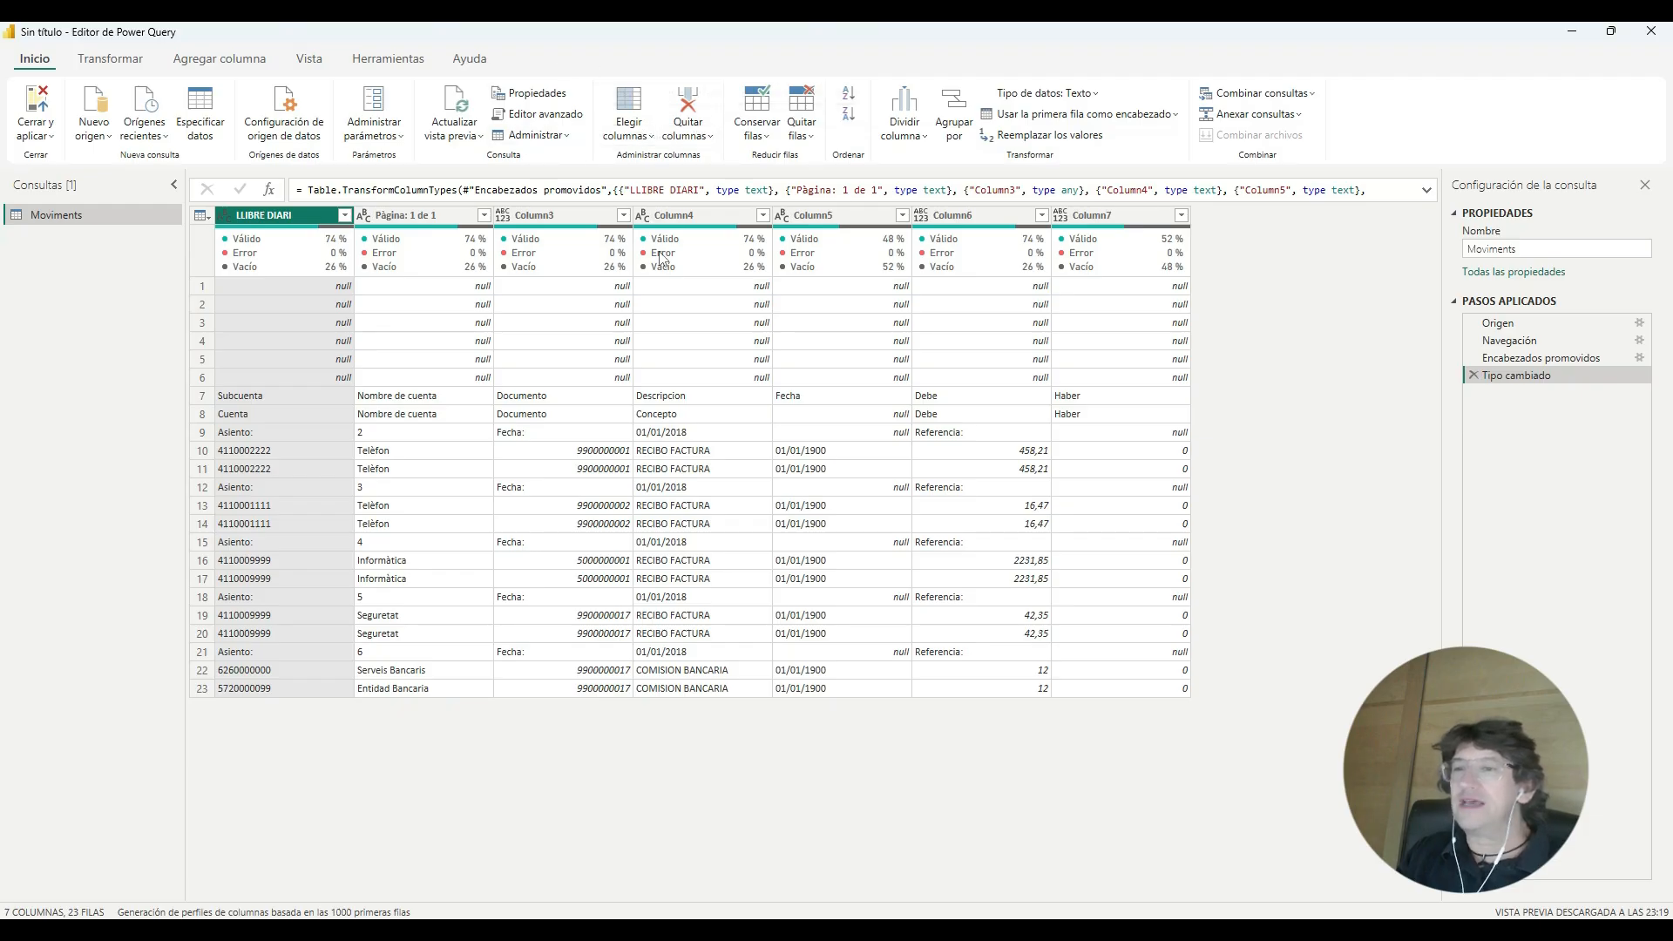
# Step: Examine the commands that apply to the whole table and the data types available for Column3, without applying any
pyautogui.moveTo(720, 231)
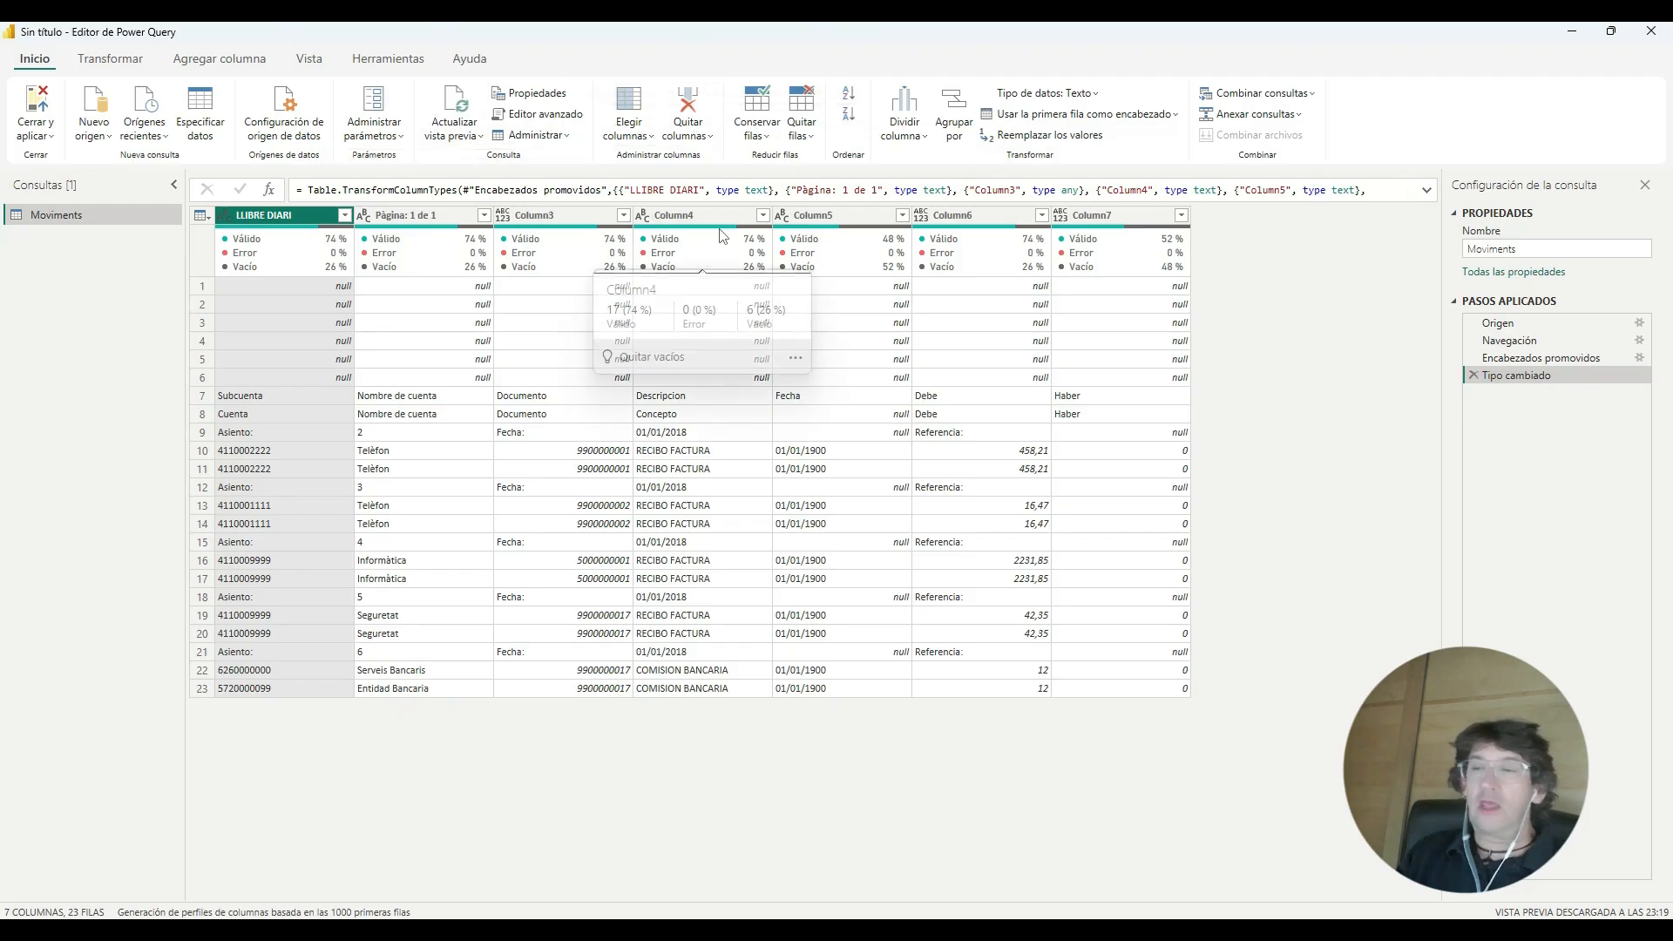
pyautogui.click(201, 216)
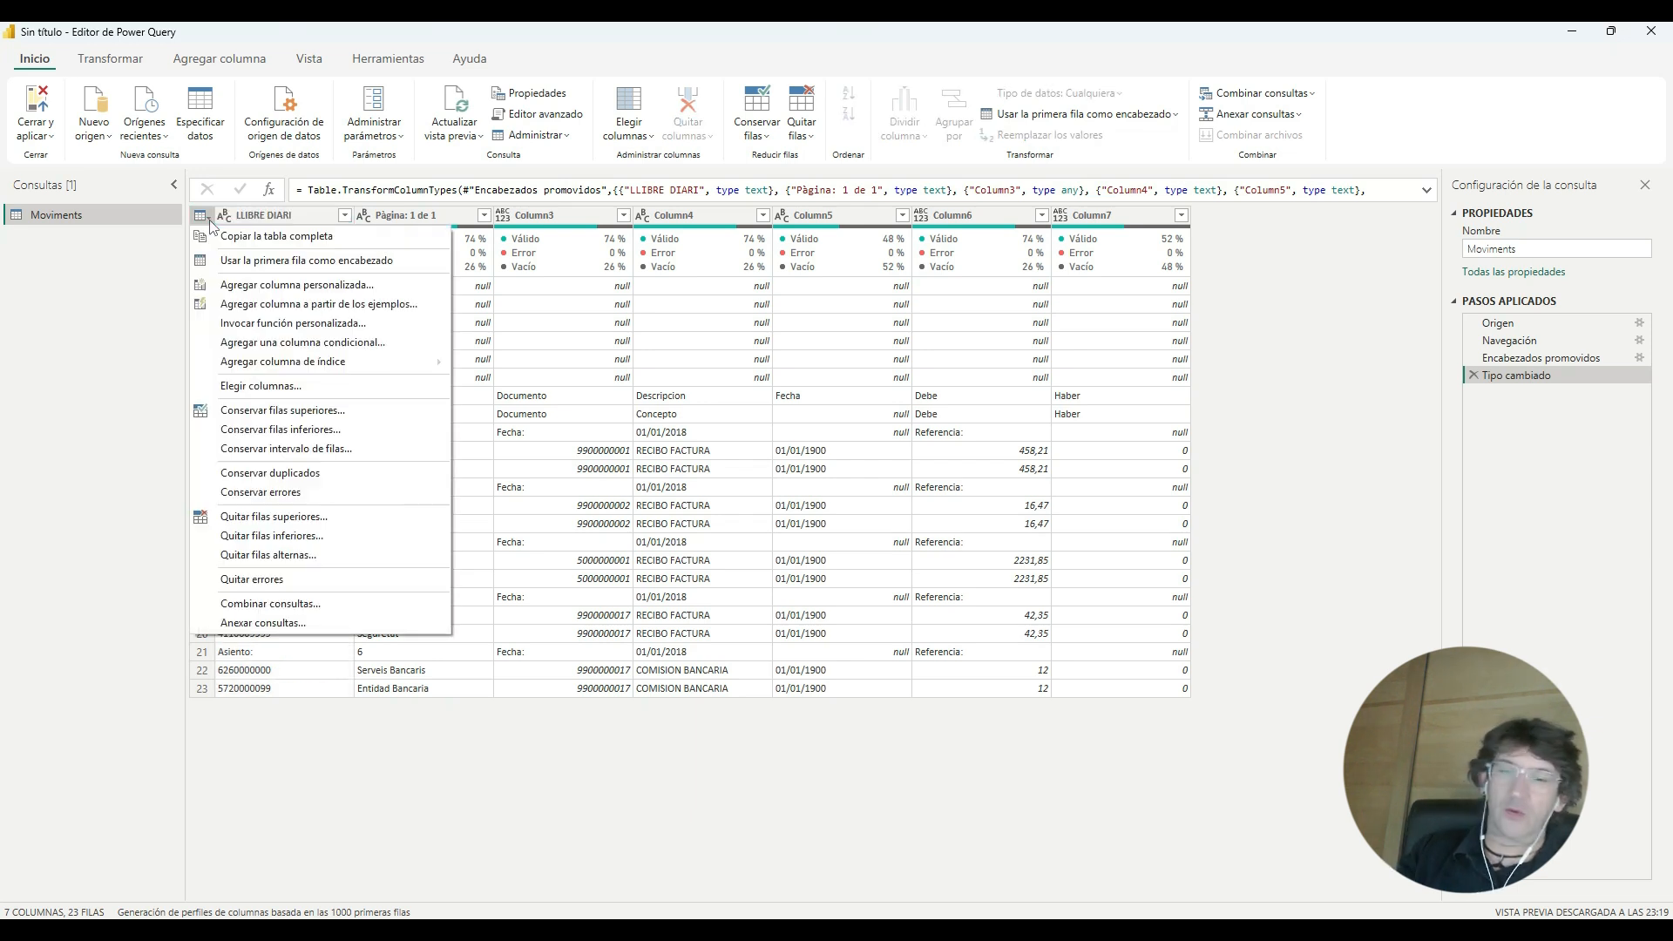
pyautogui.click(504, 216)
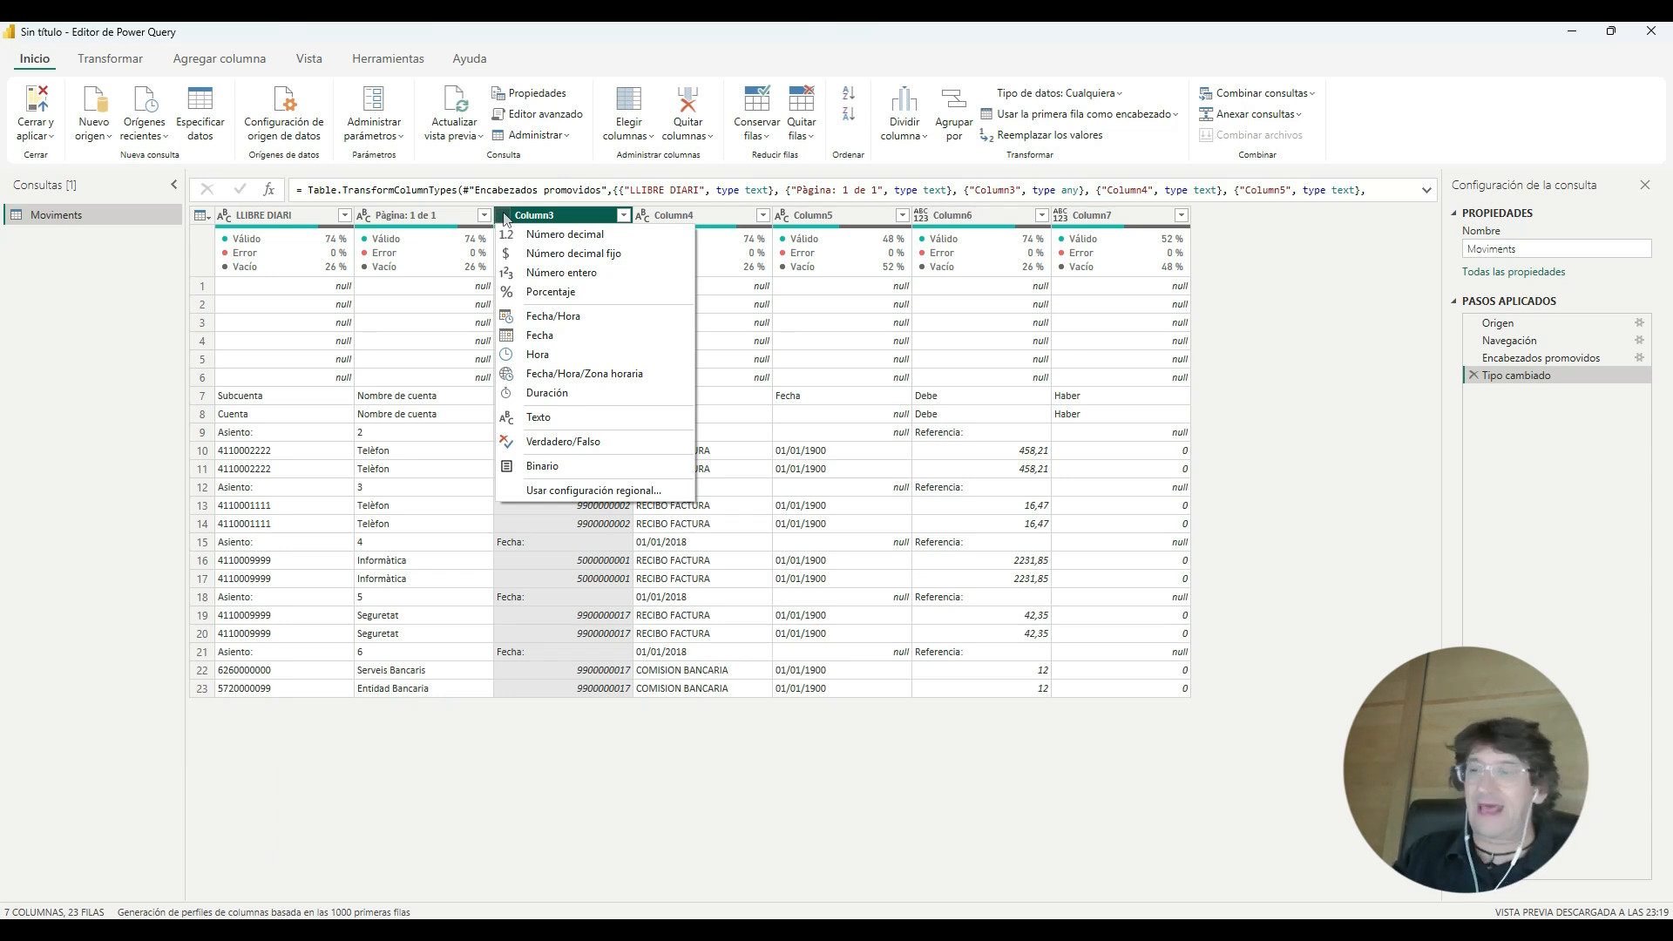
pyautogui.click(81, 287)
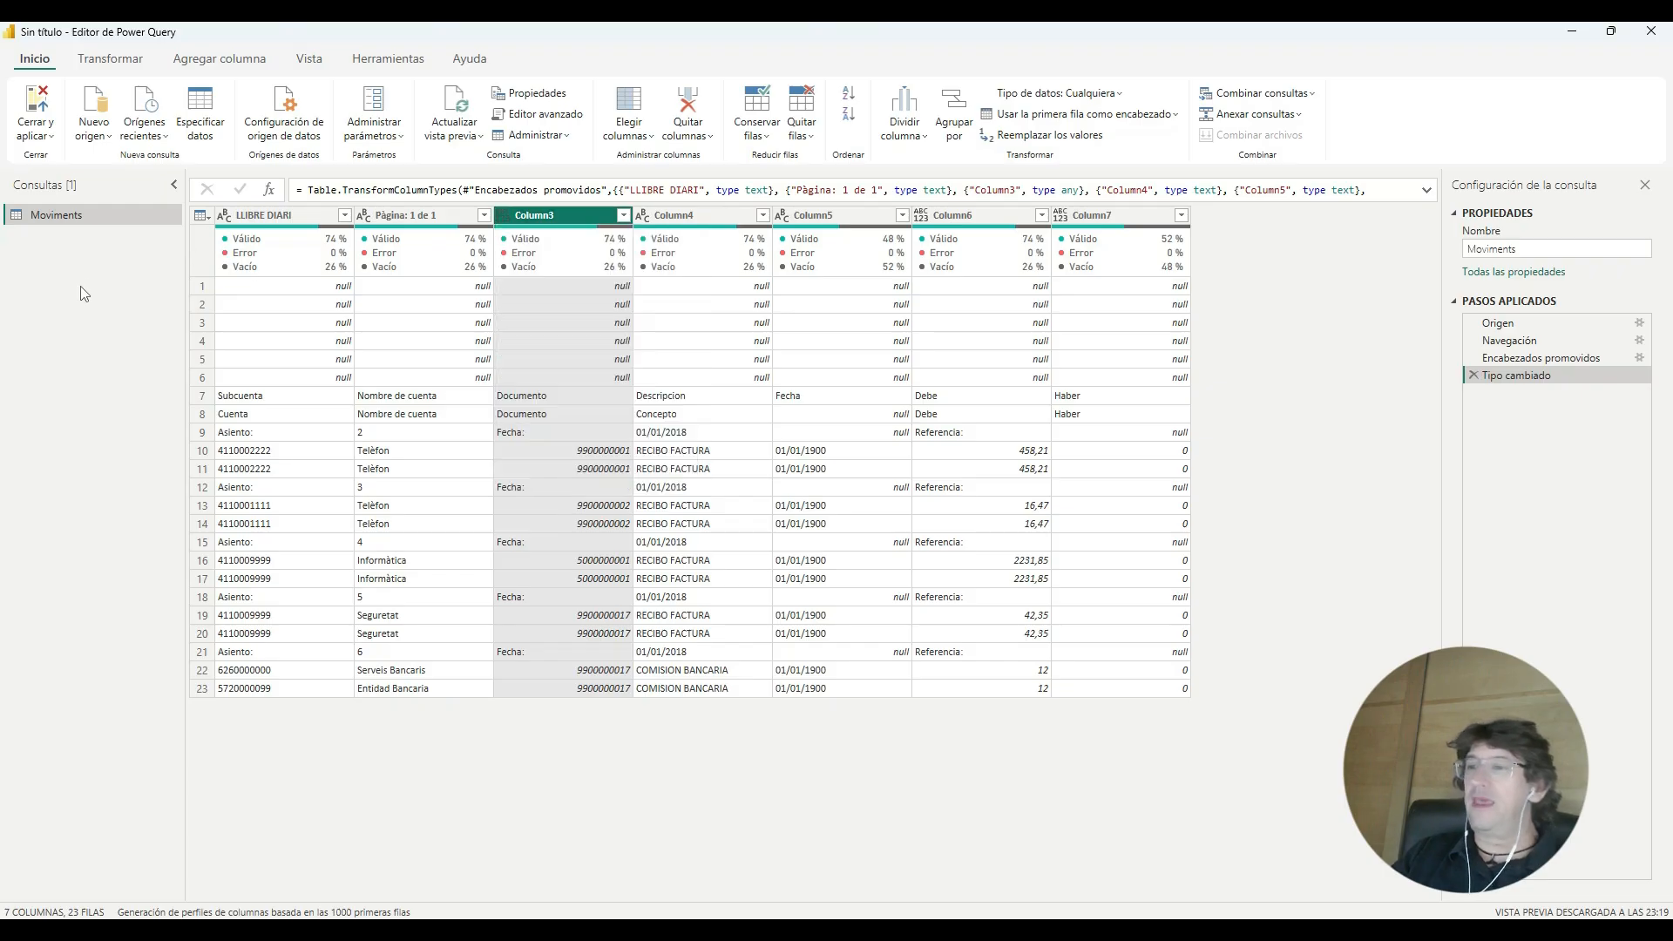
# Step: Rename the Moviments query as 01_Excel_Movimenst
pyautogui.doubleClick(70, 216)
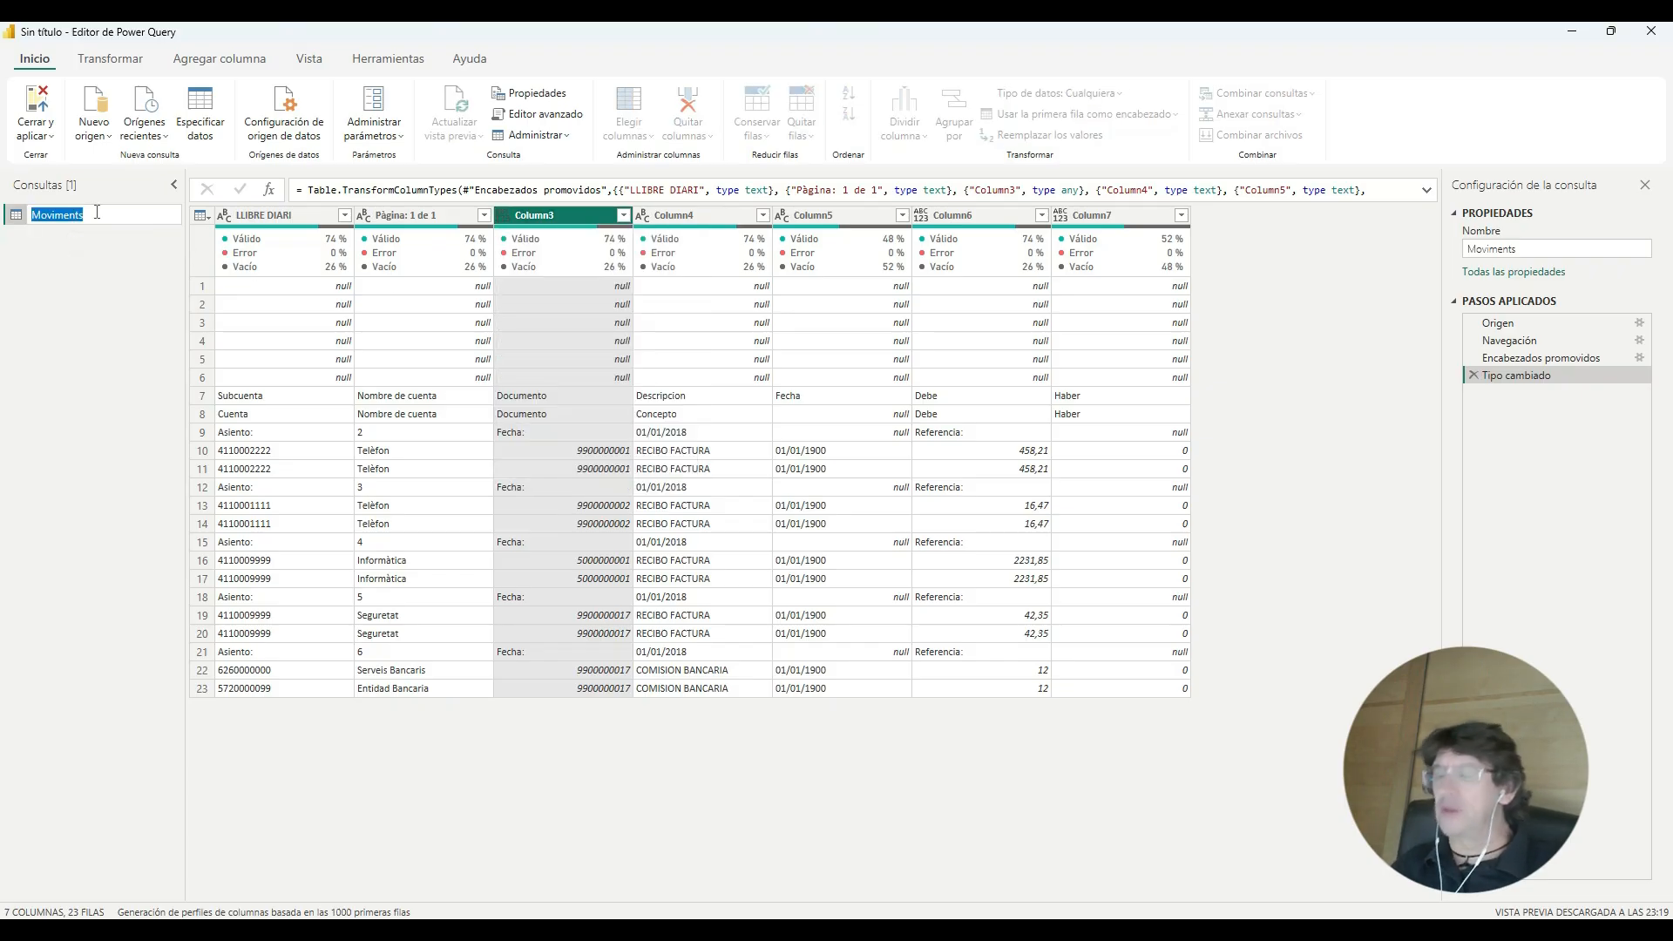
pyautogui.write('01')
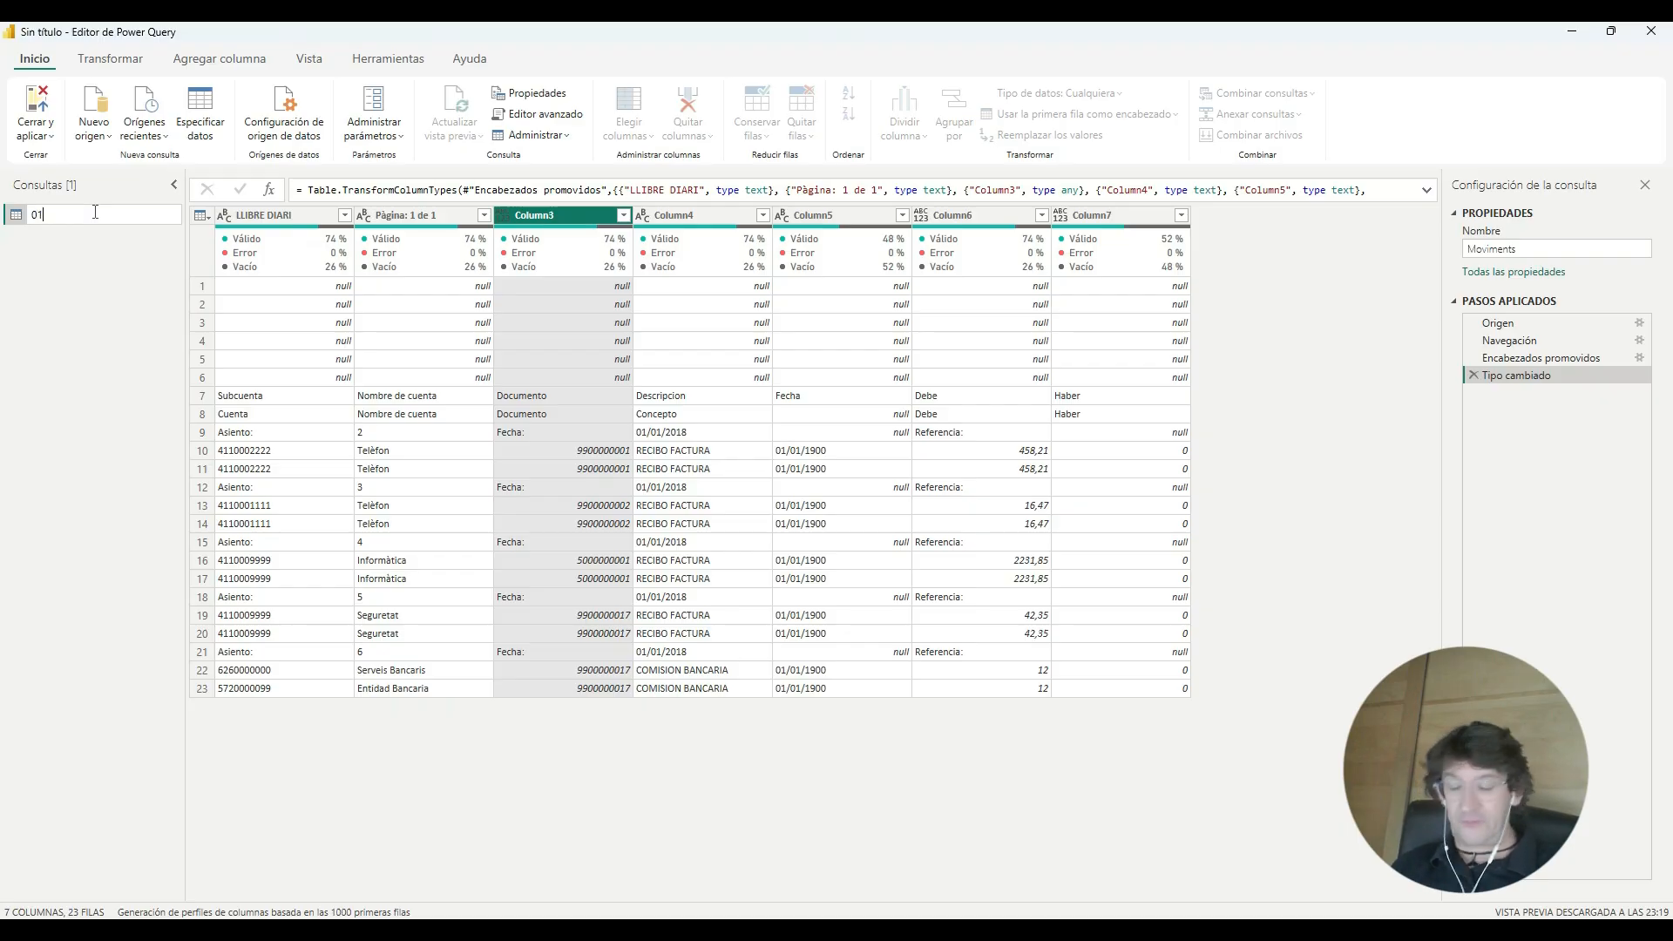
pyautogui.write('_Excel')
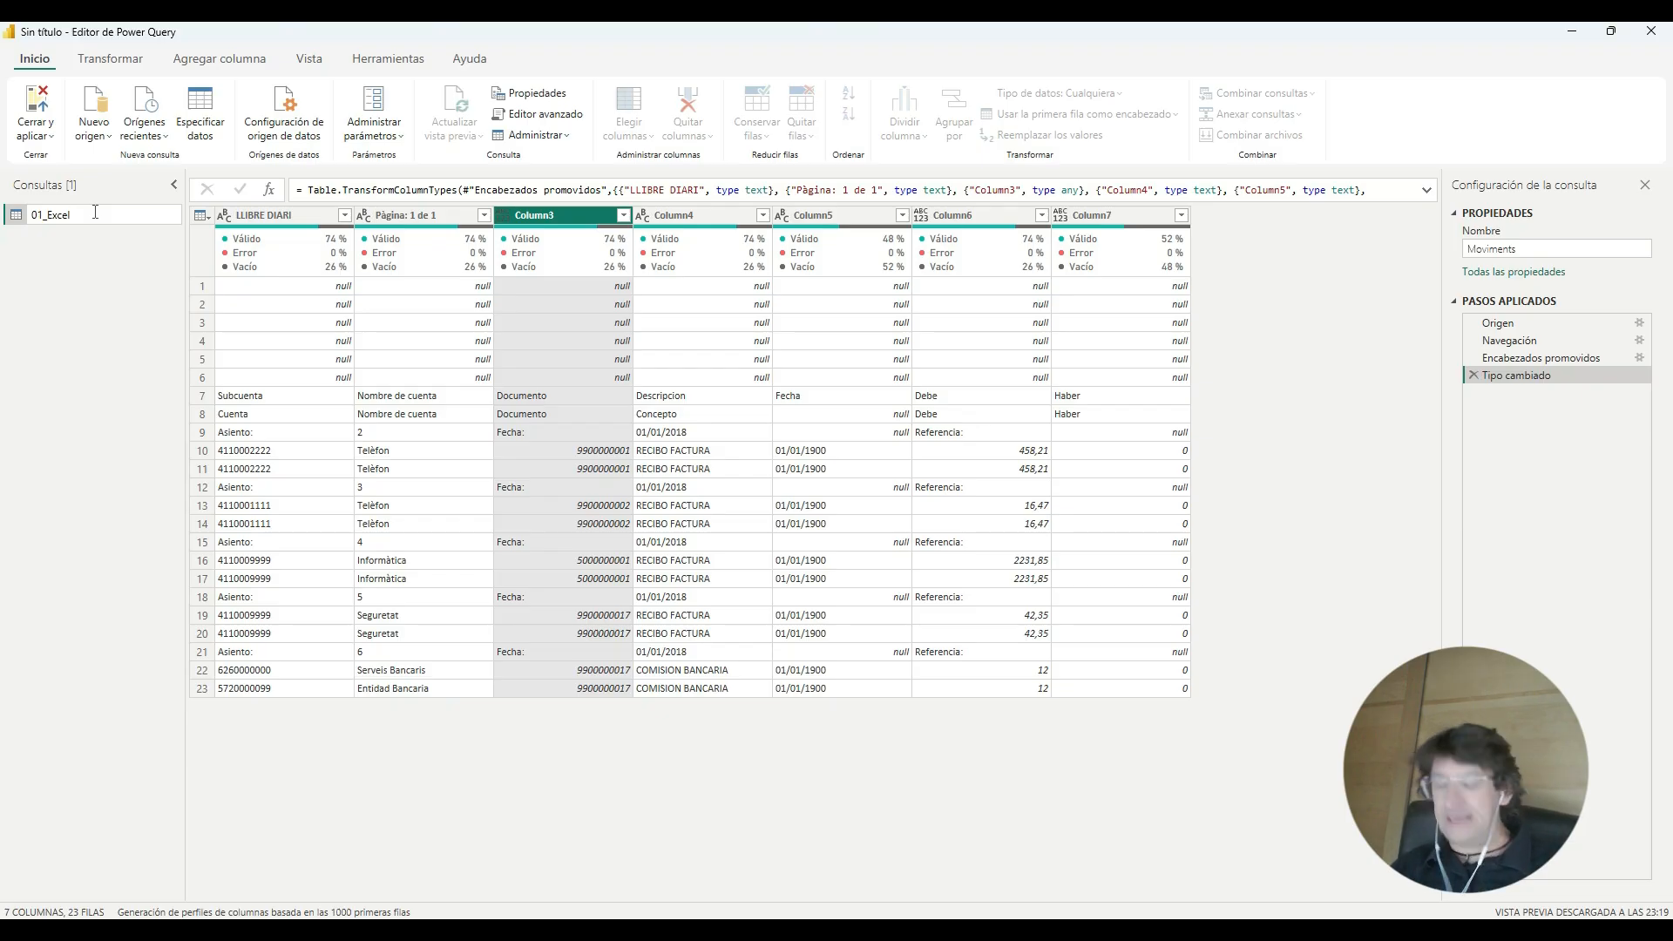
pyautogui.write('_Mov')
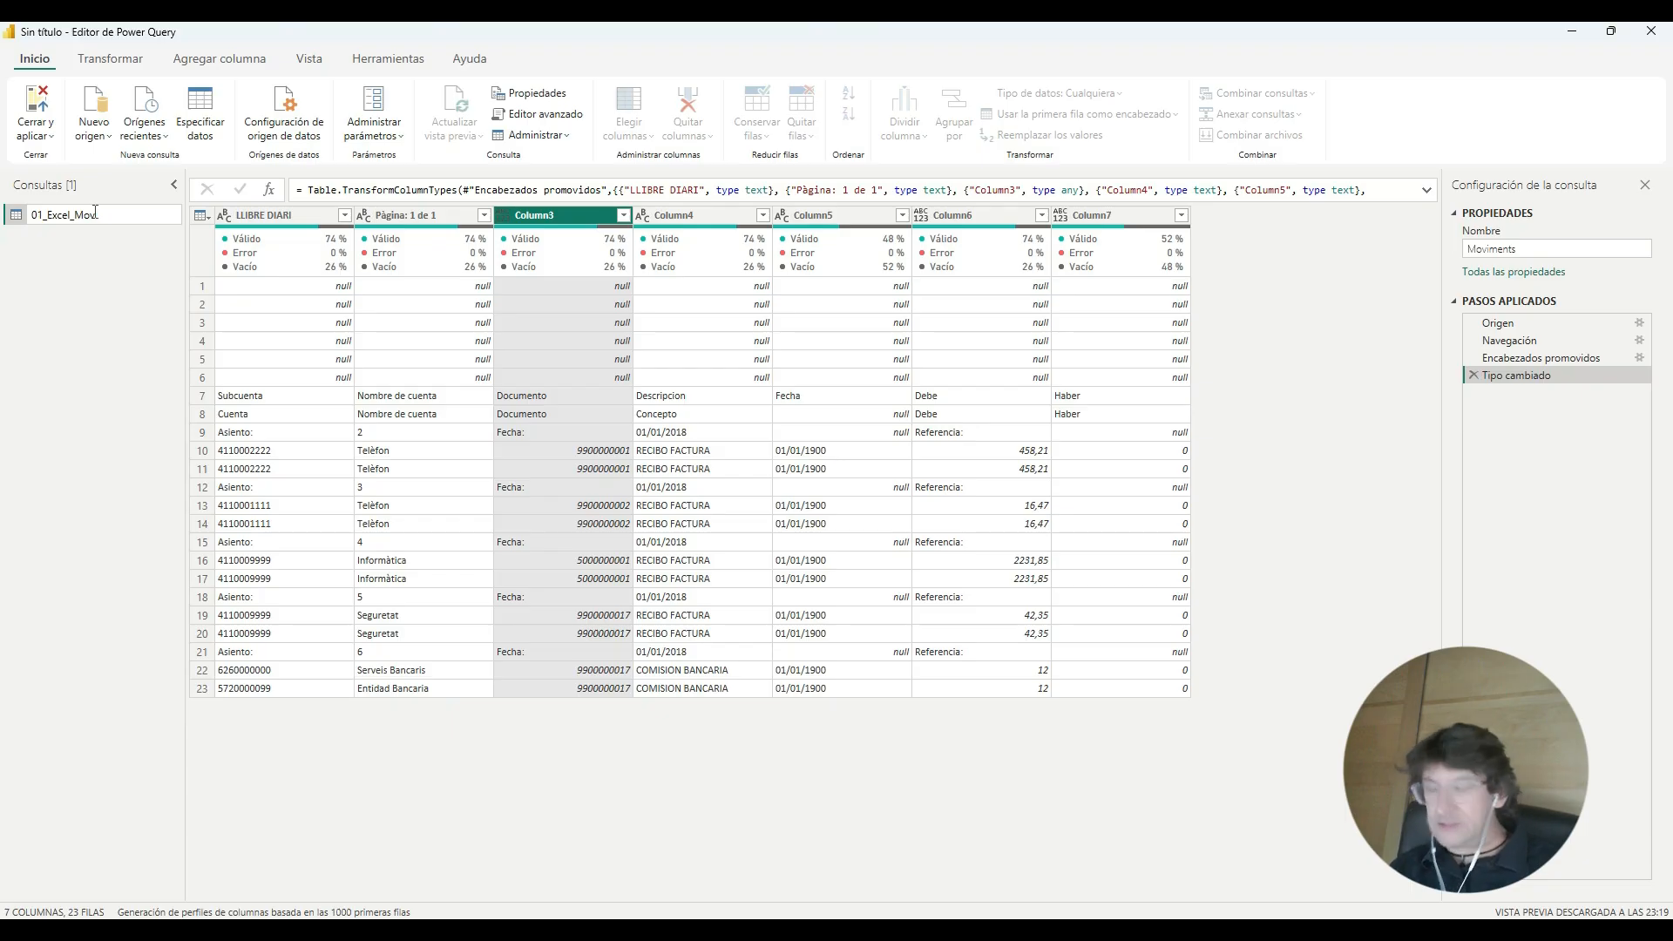
pyautogui.write('v')
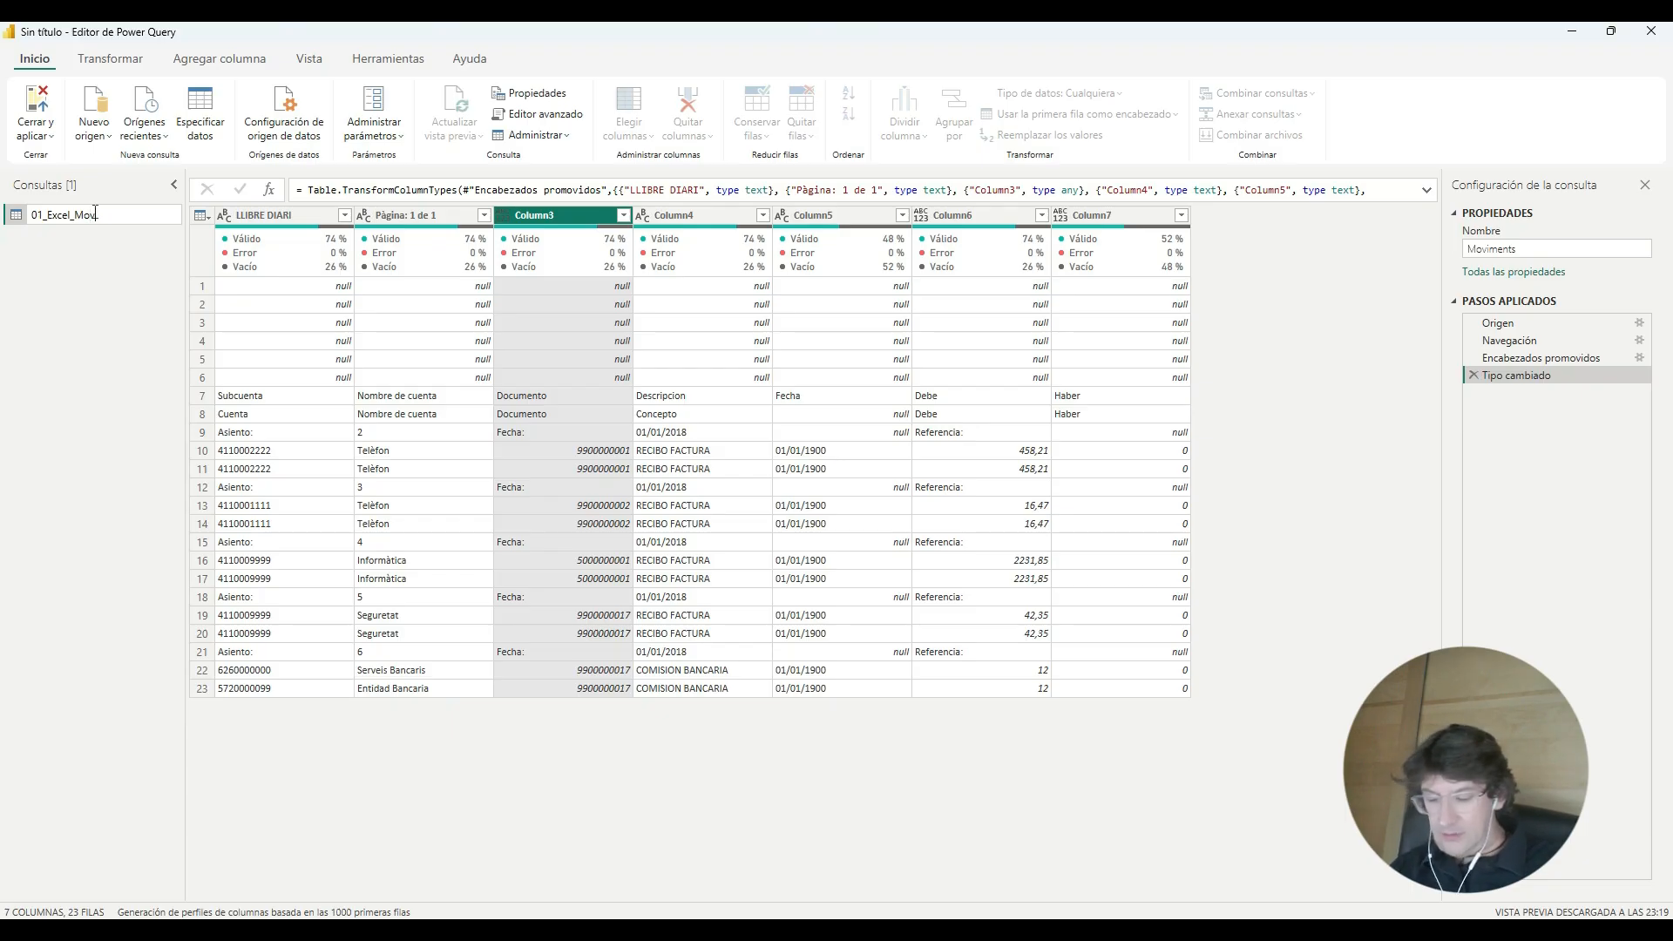
pyautogui.write('imenst')
pyautogui.press('Return')
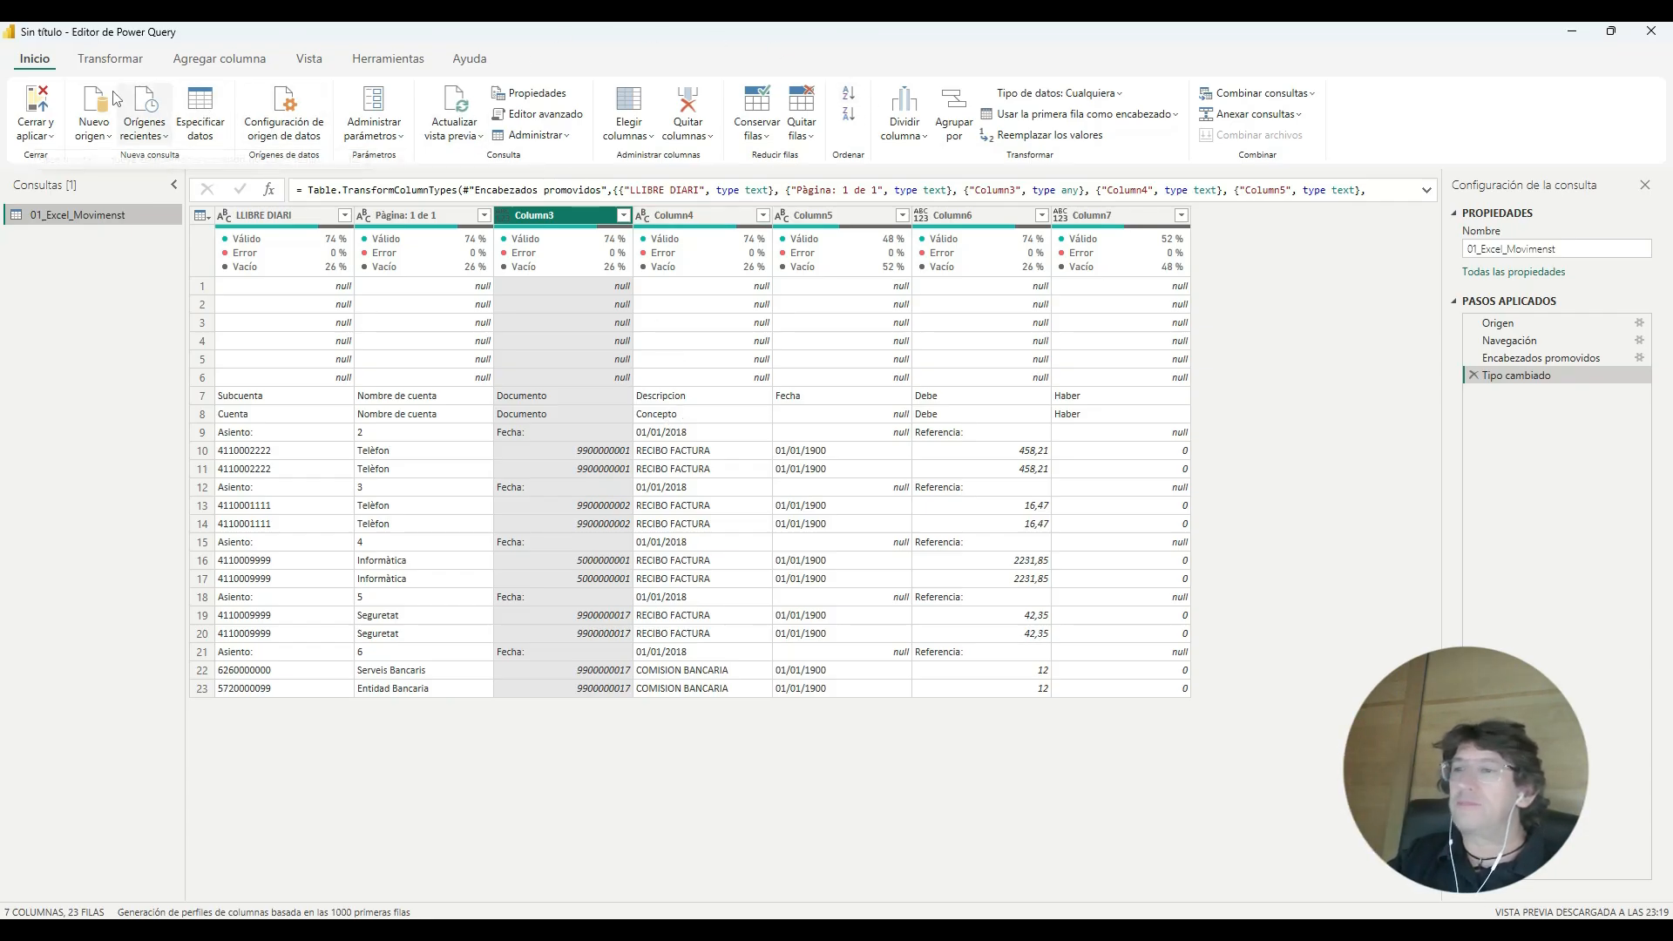
# Step: Remove the top 6 rows from the 01_Excel_Movimenst query
pyautogui.click(110, 58)
pyautogui.click(218, 59)
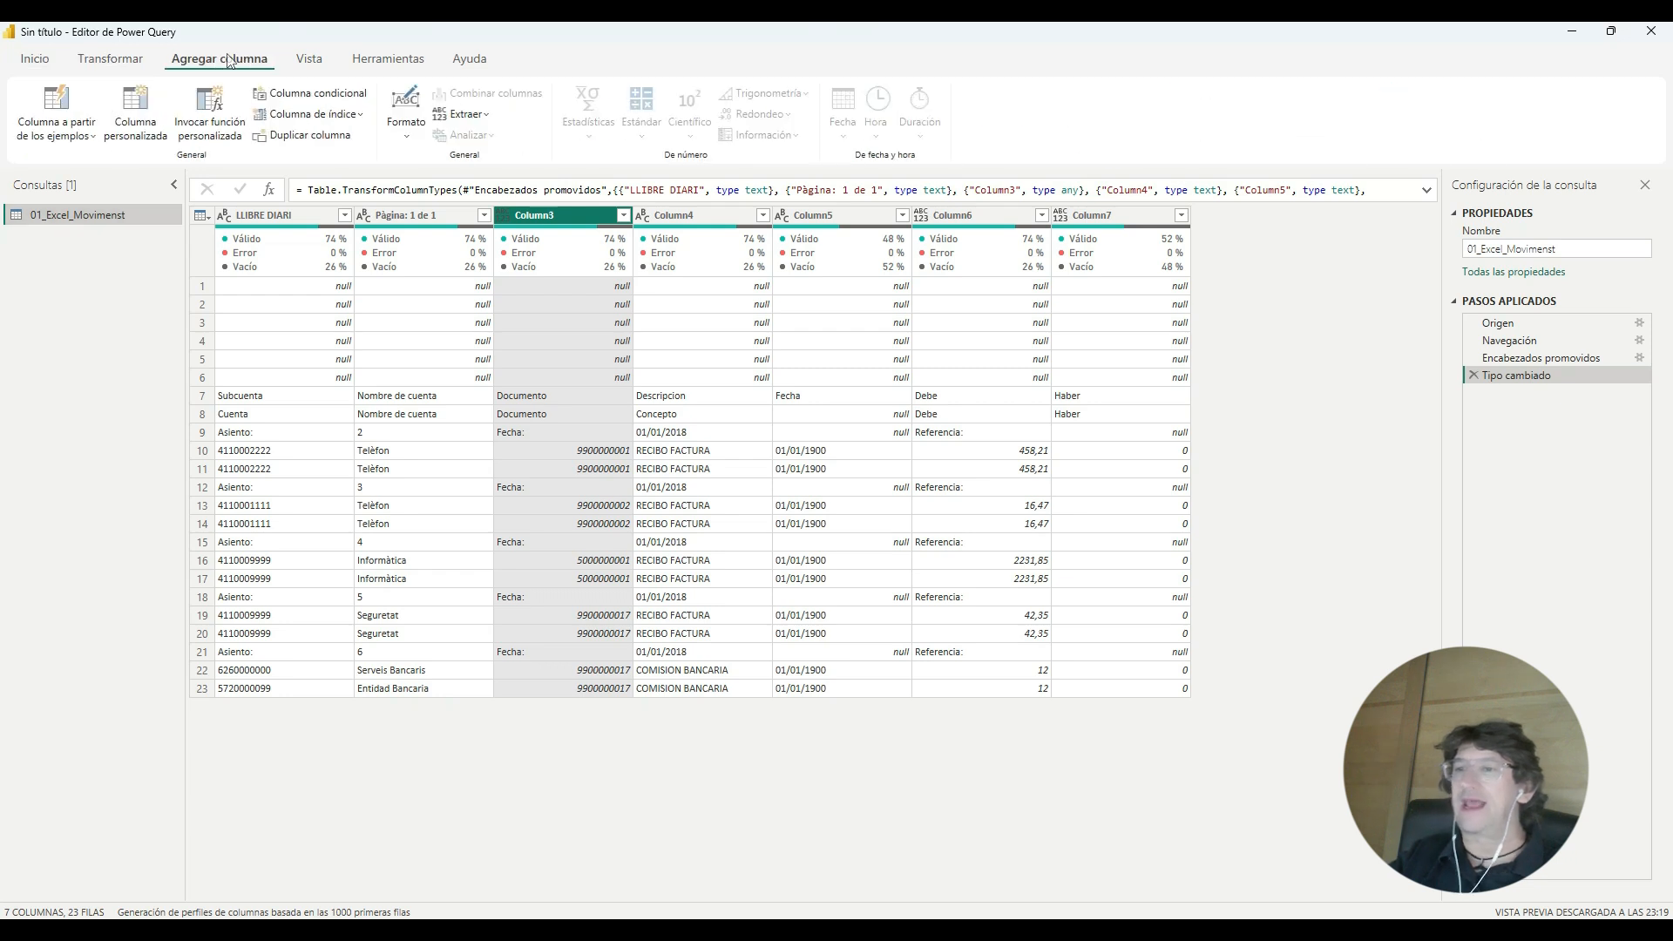
pyautogui.click(32, 68)
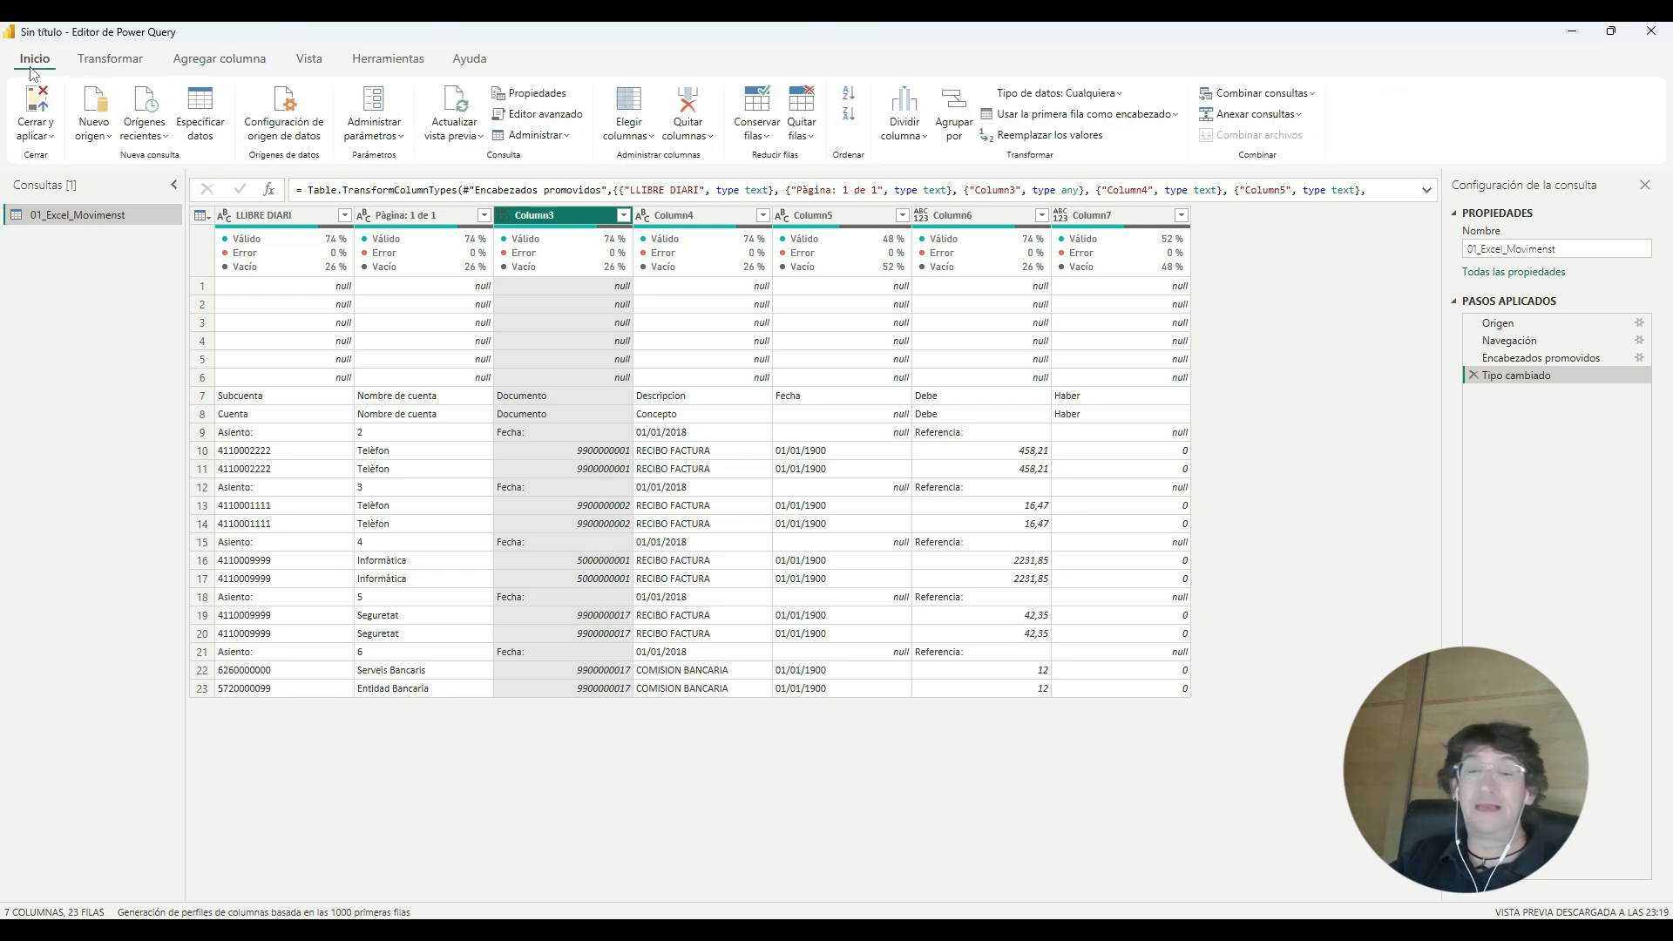
pyautogui.click(816, 140)
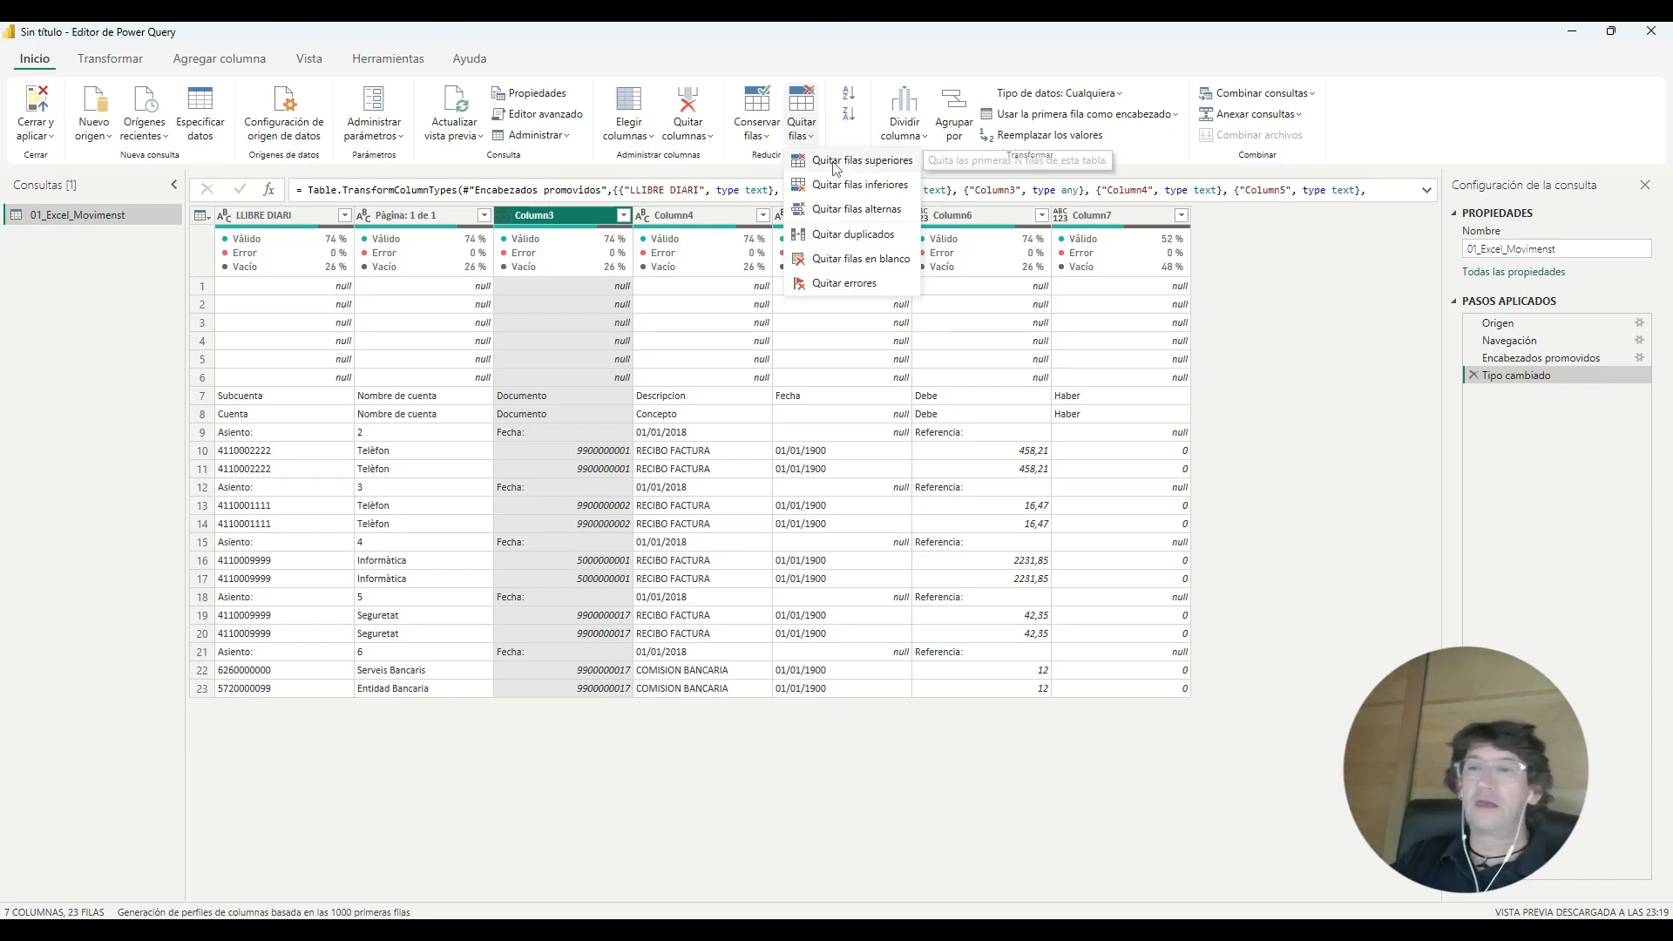
pyautogui.click(836, 161)
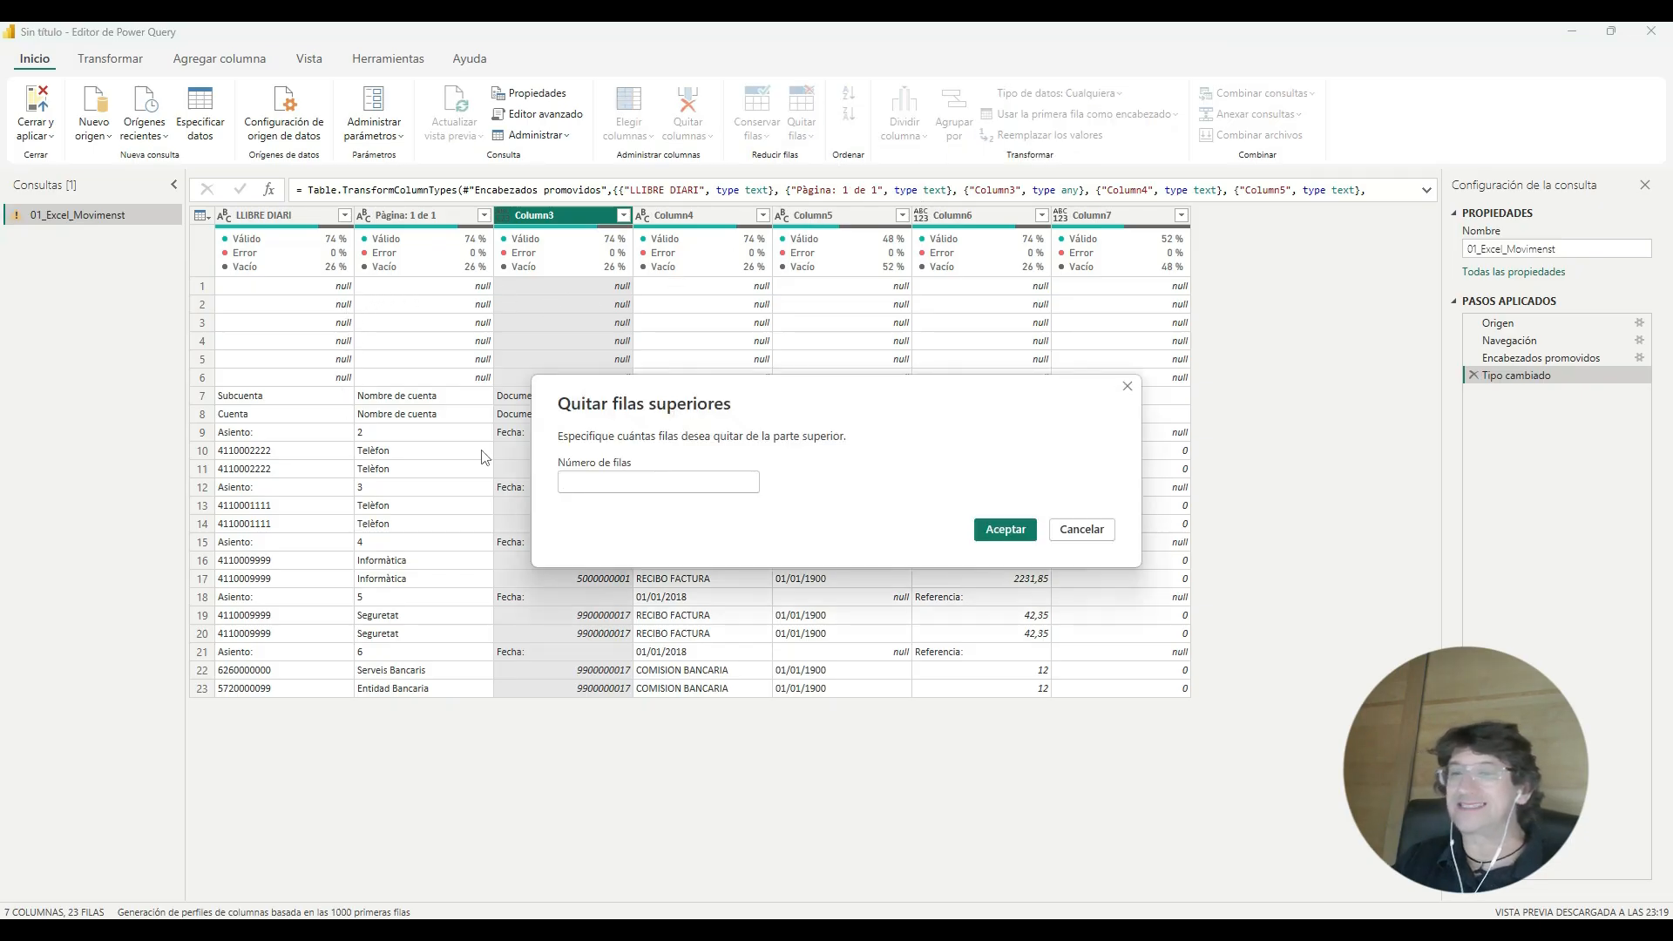
pyautogui.write('6')
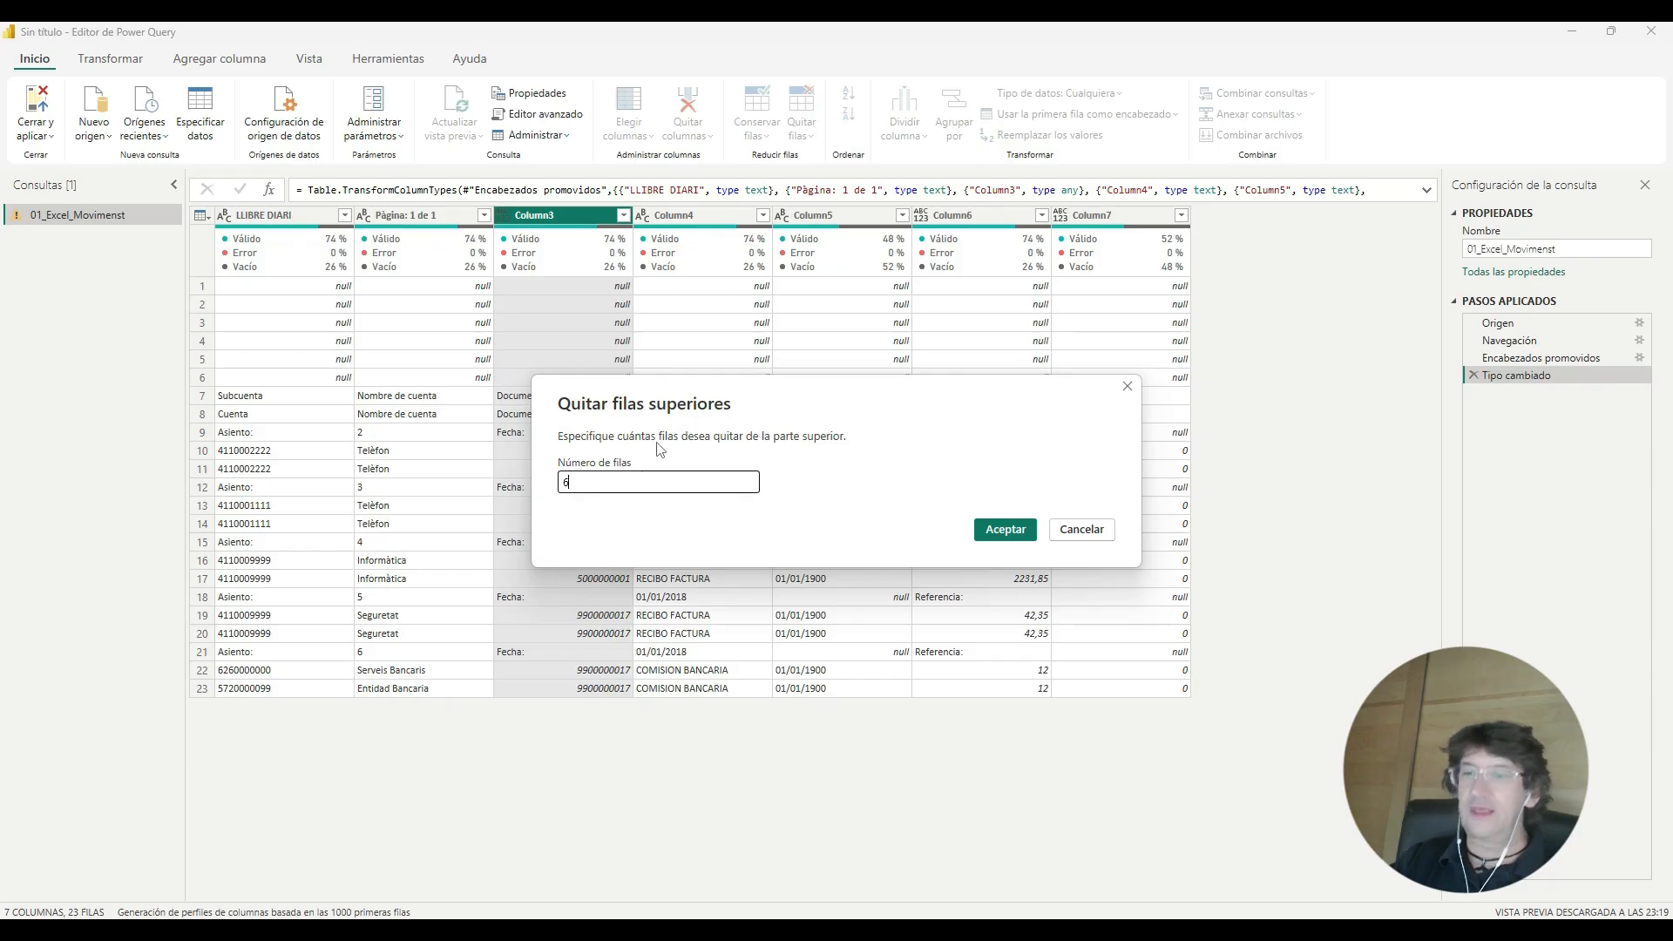
pyautogui.click(1004, 530)
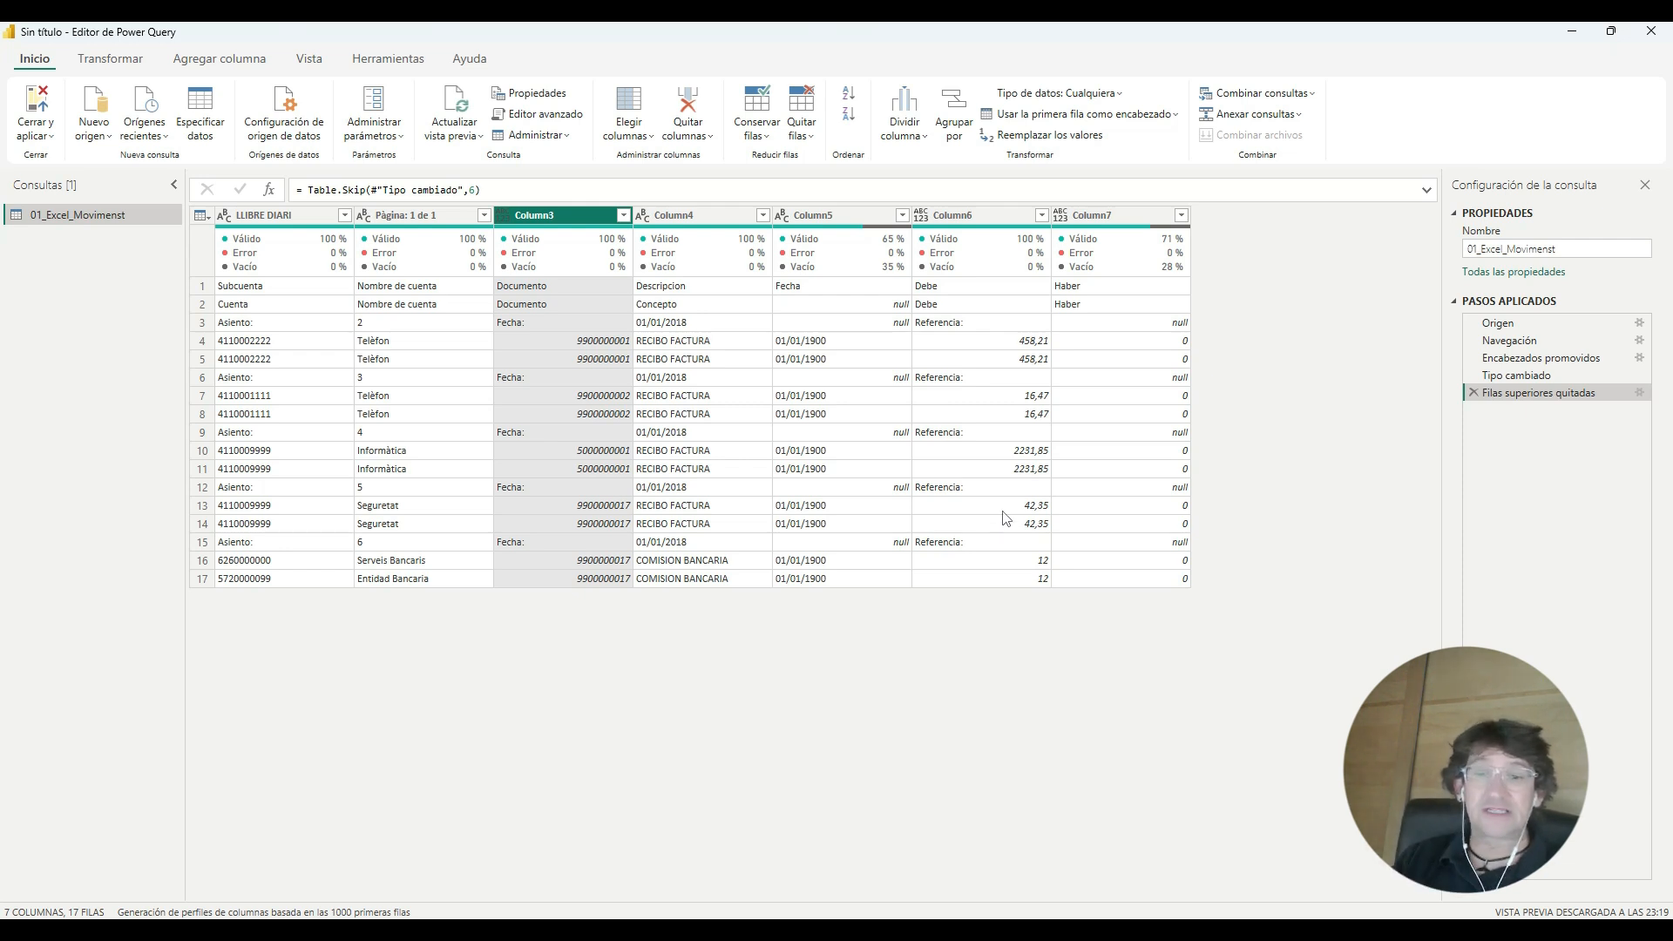
# Step: Compare the data at the Tipo cambiado and Filas superiores quitadas steps, and promote the first row to column headers
pyautogui.click(1513, 384)
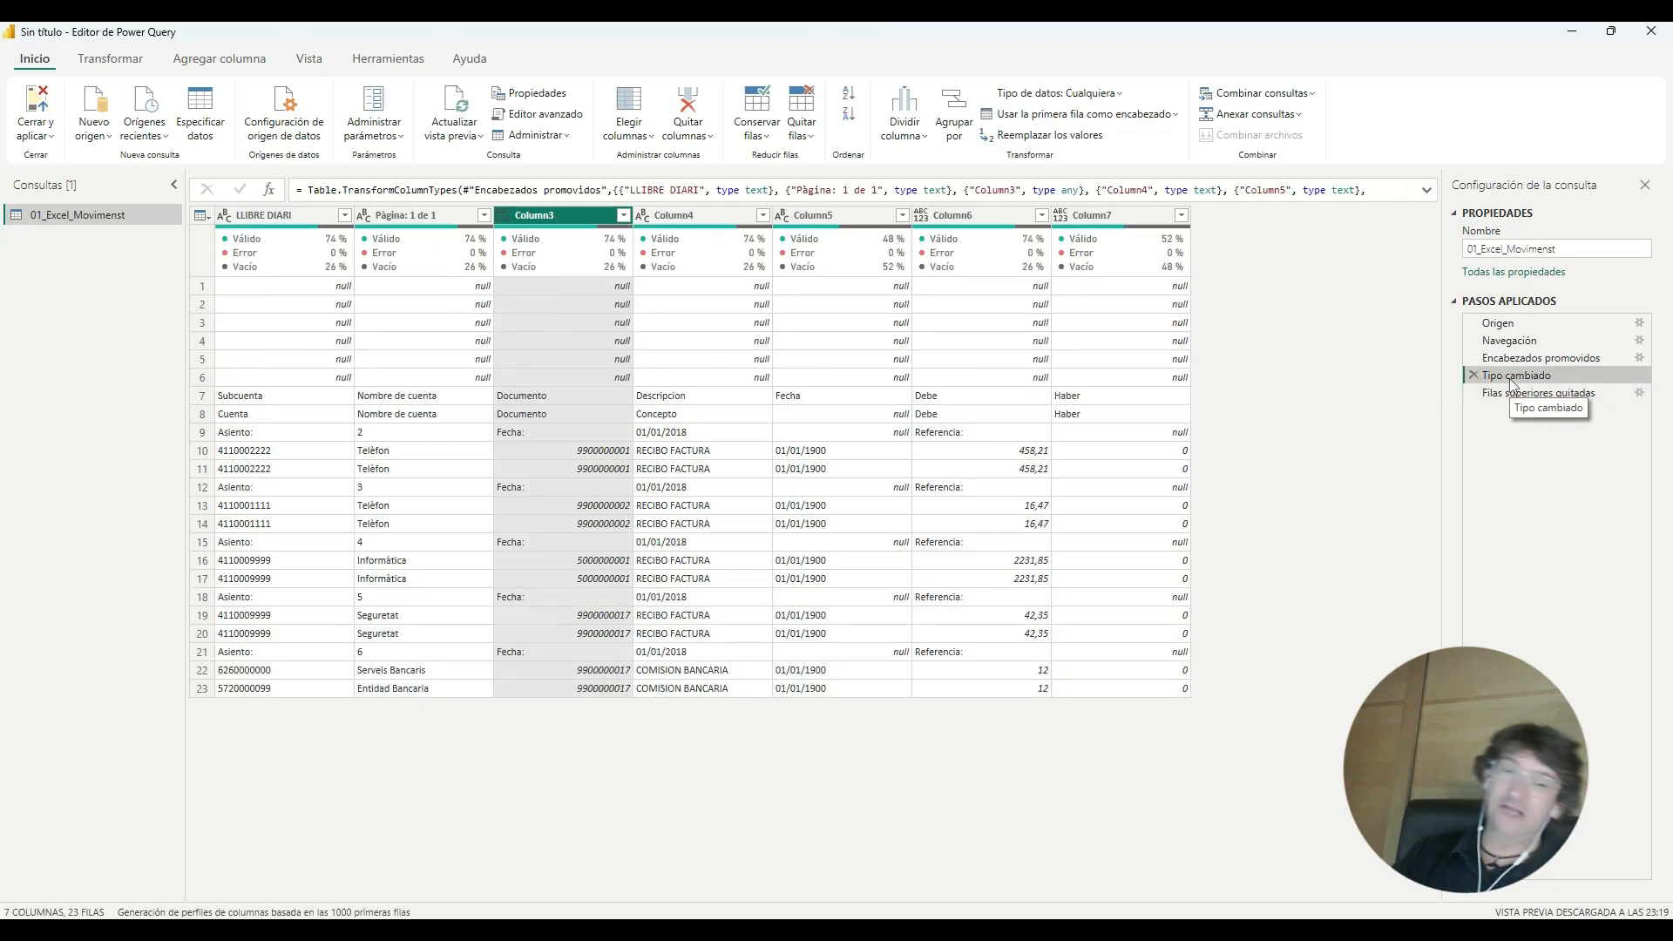
pyautogui.click(1523, 398)
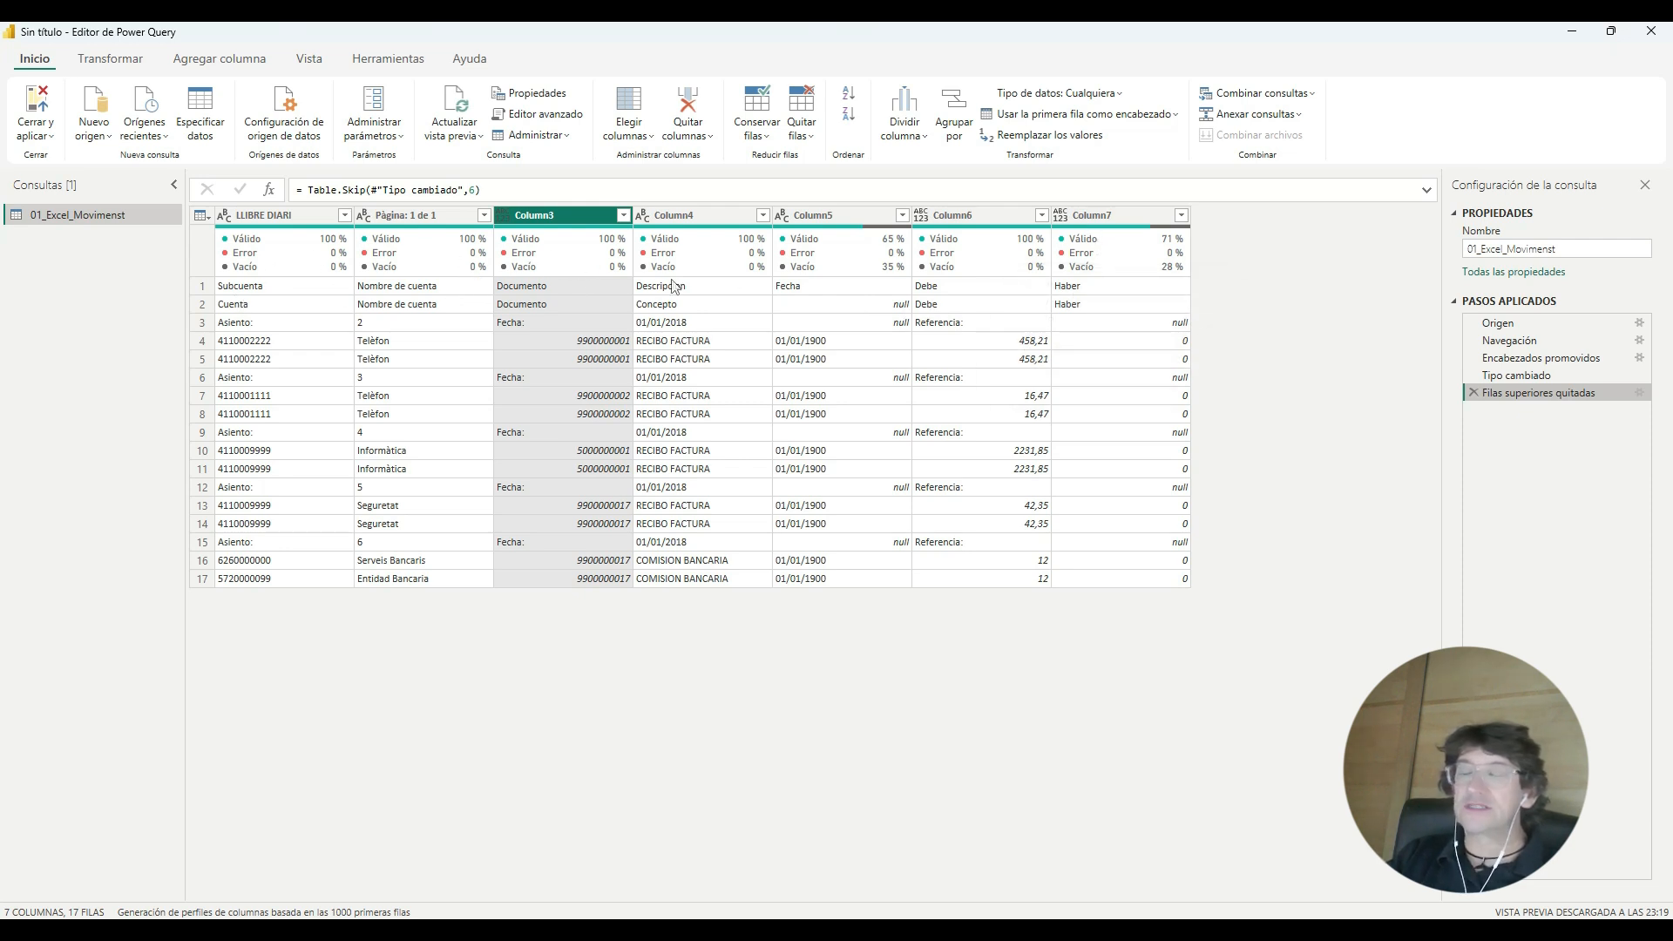
pyautogui.click(1034, 116)
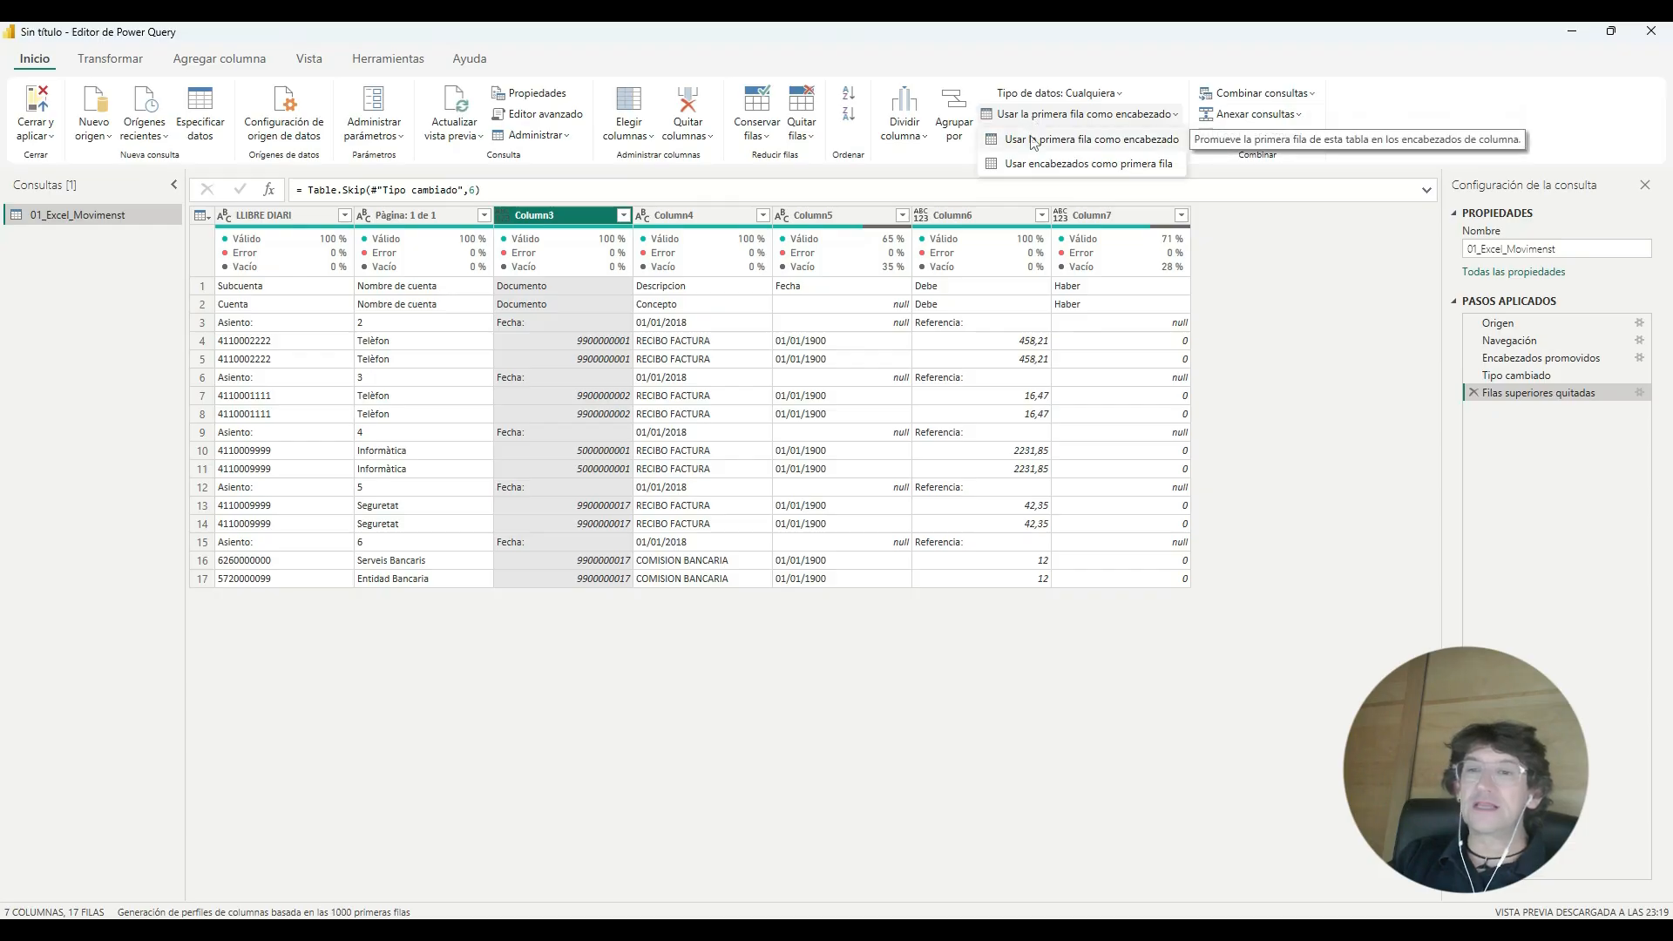
pyautogui.click(1032, 141)
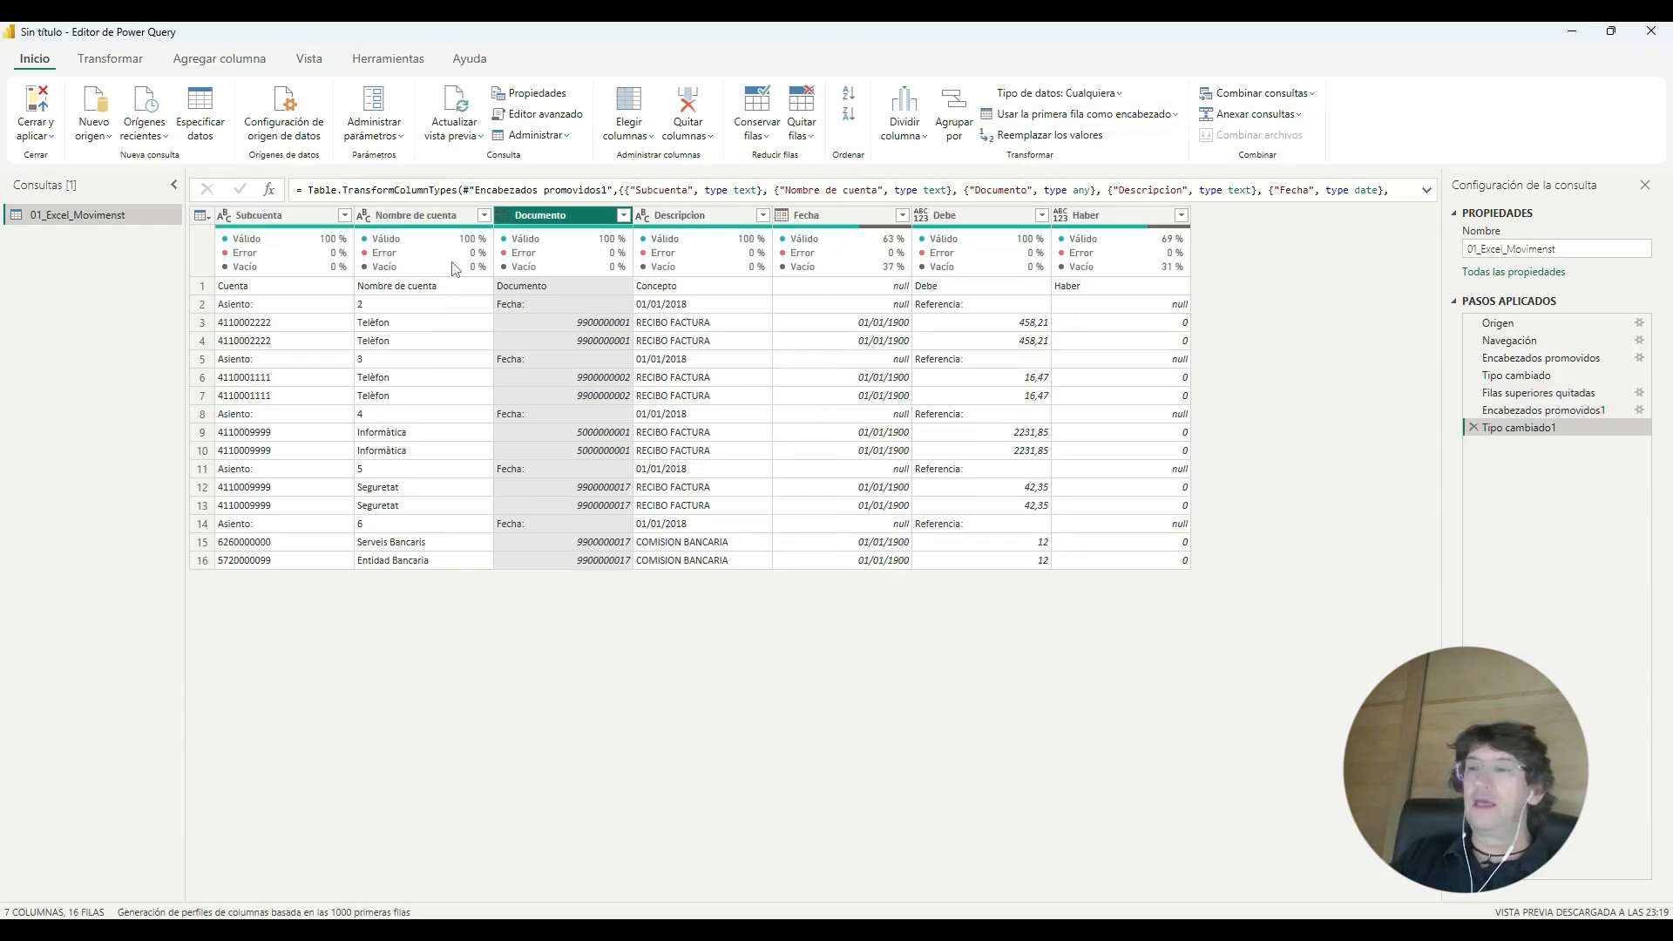
# Step: Hide the column quality indicators in the data preview and show them again
pyautogui.moveTo(264, 252)
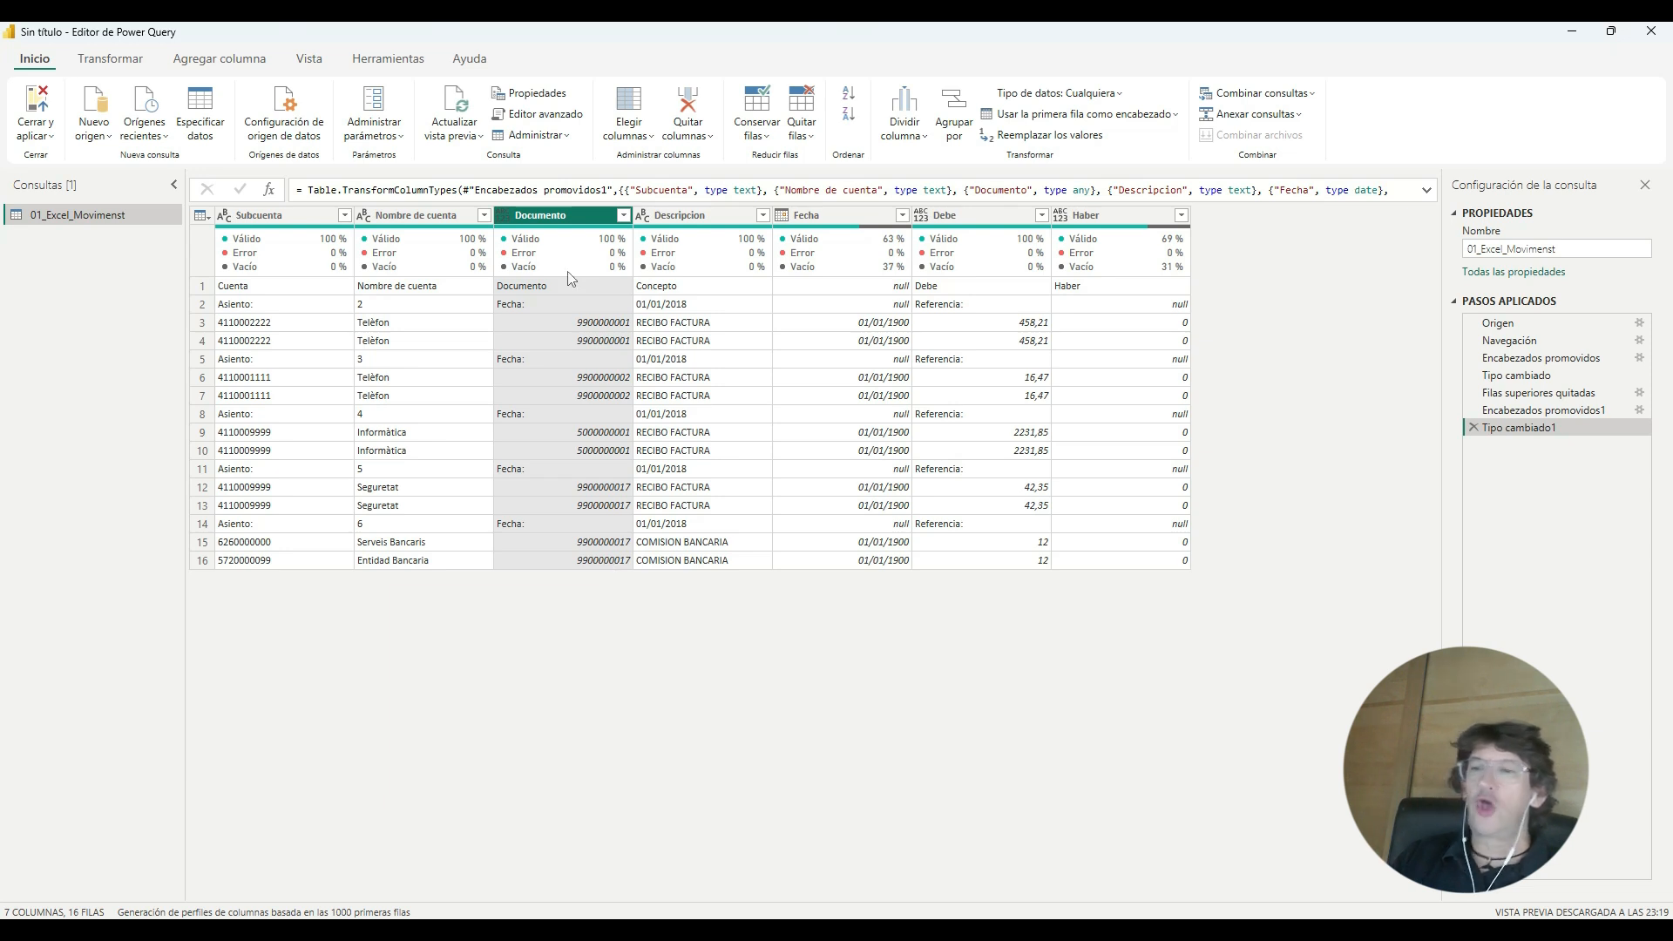
pyautogui.moveTo(697, 261)
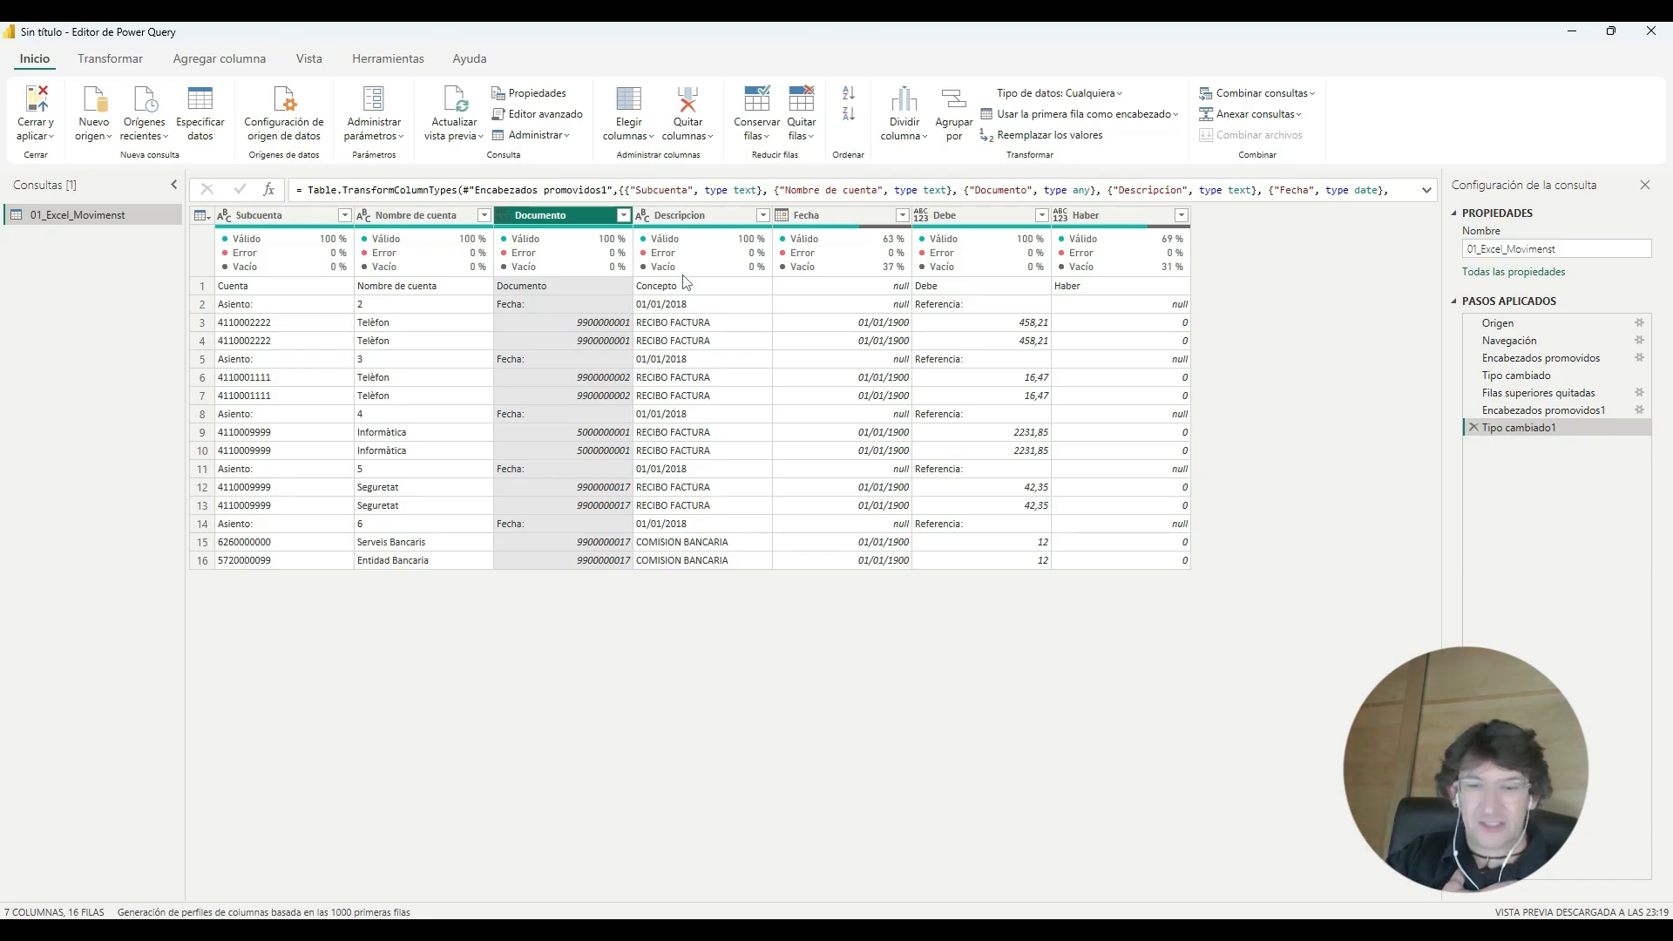
pyautogui.click(311, 65)
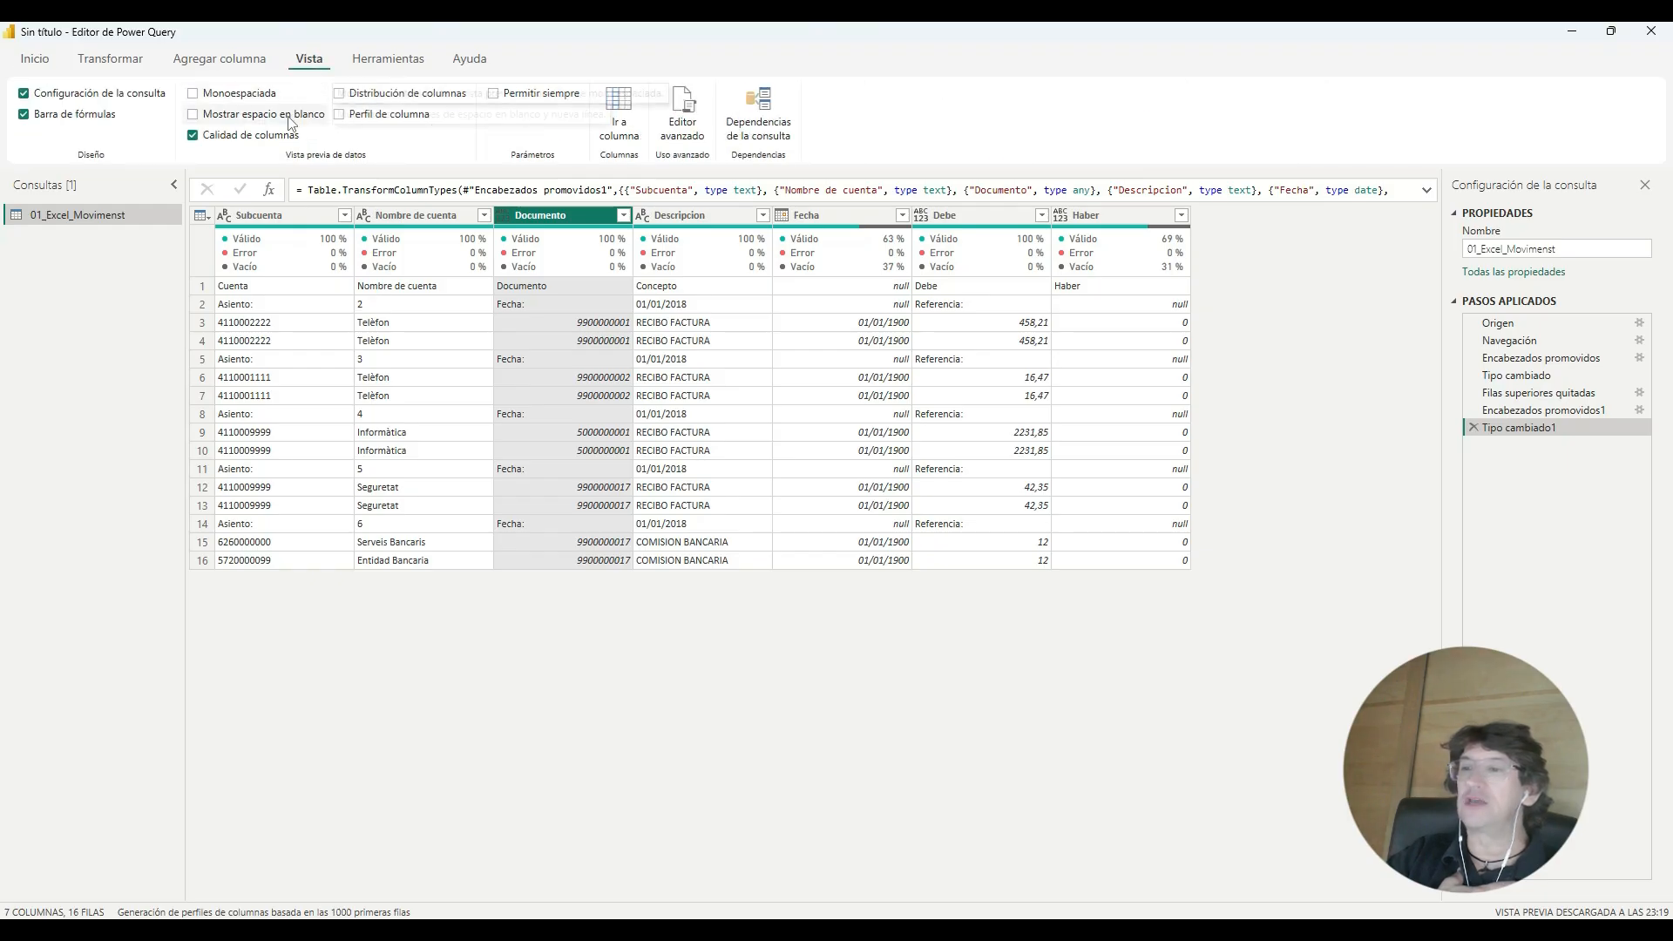
pyautogui.click(252, 138)
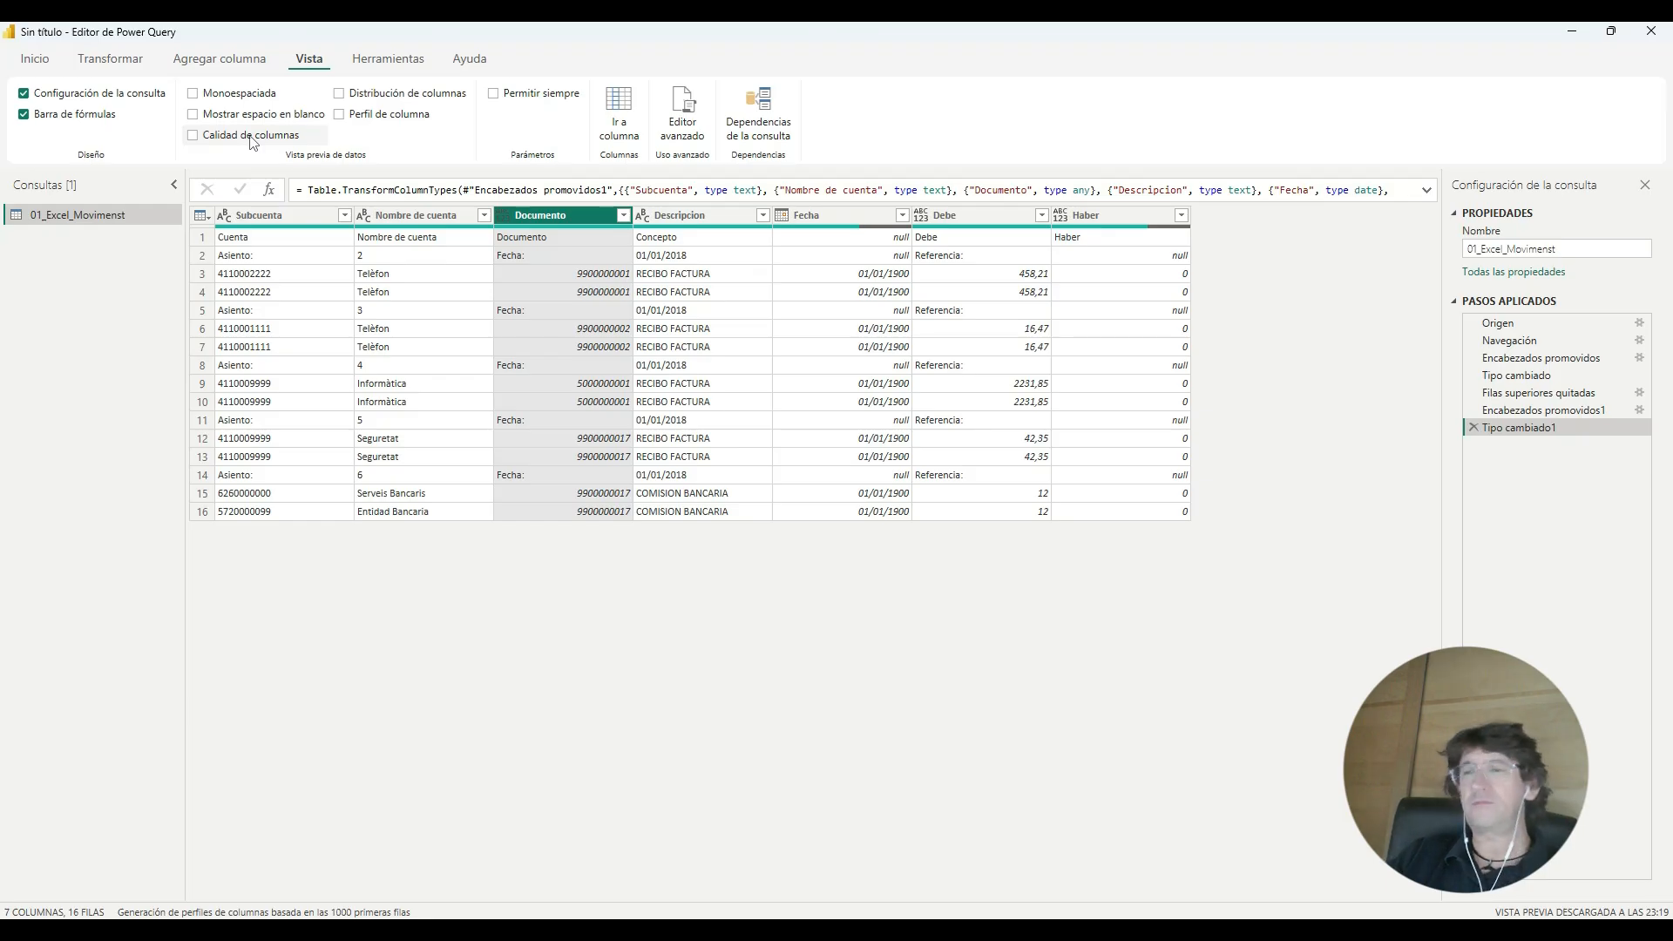
pyautogui.click(251, 138)
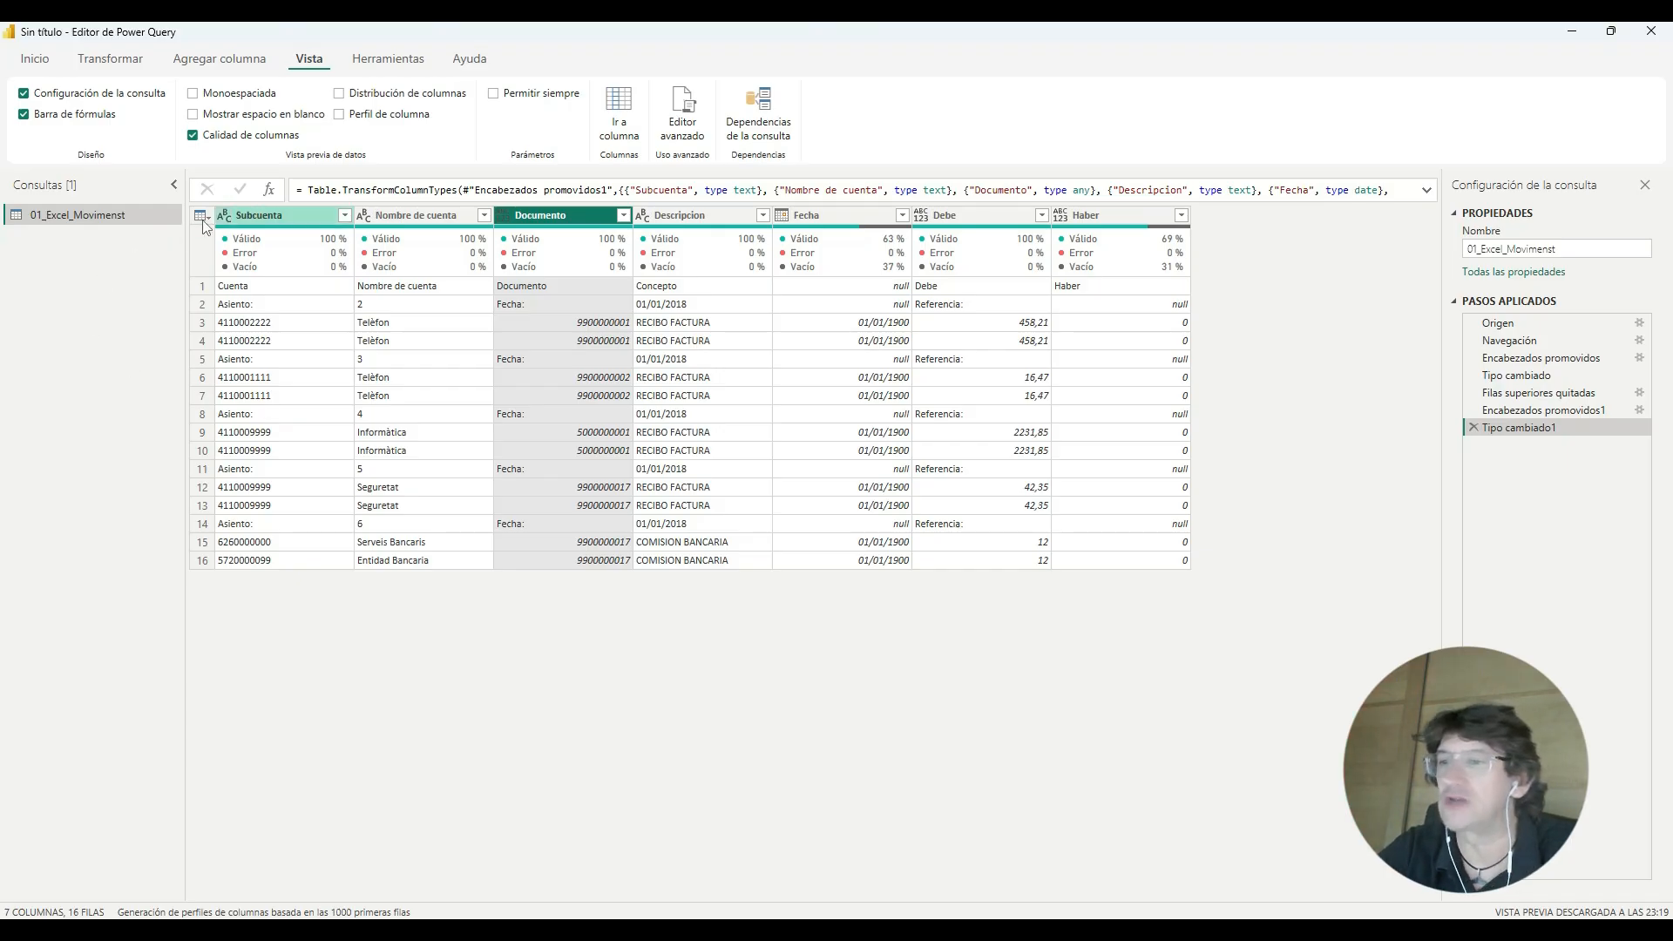
# Step: Filter the Subcuenta column to exclude the rows with the values "Asiento:" and "Cuenta"
pyautogui.click(343, 216)
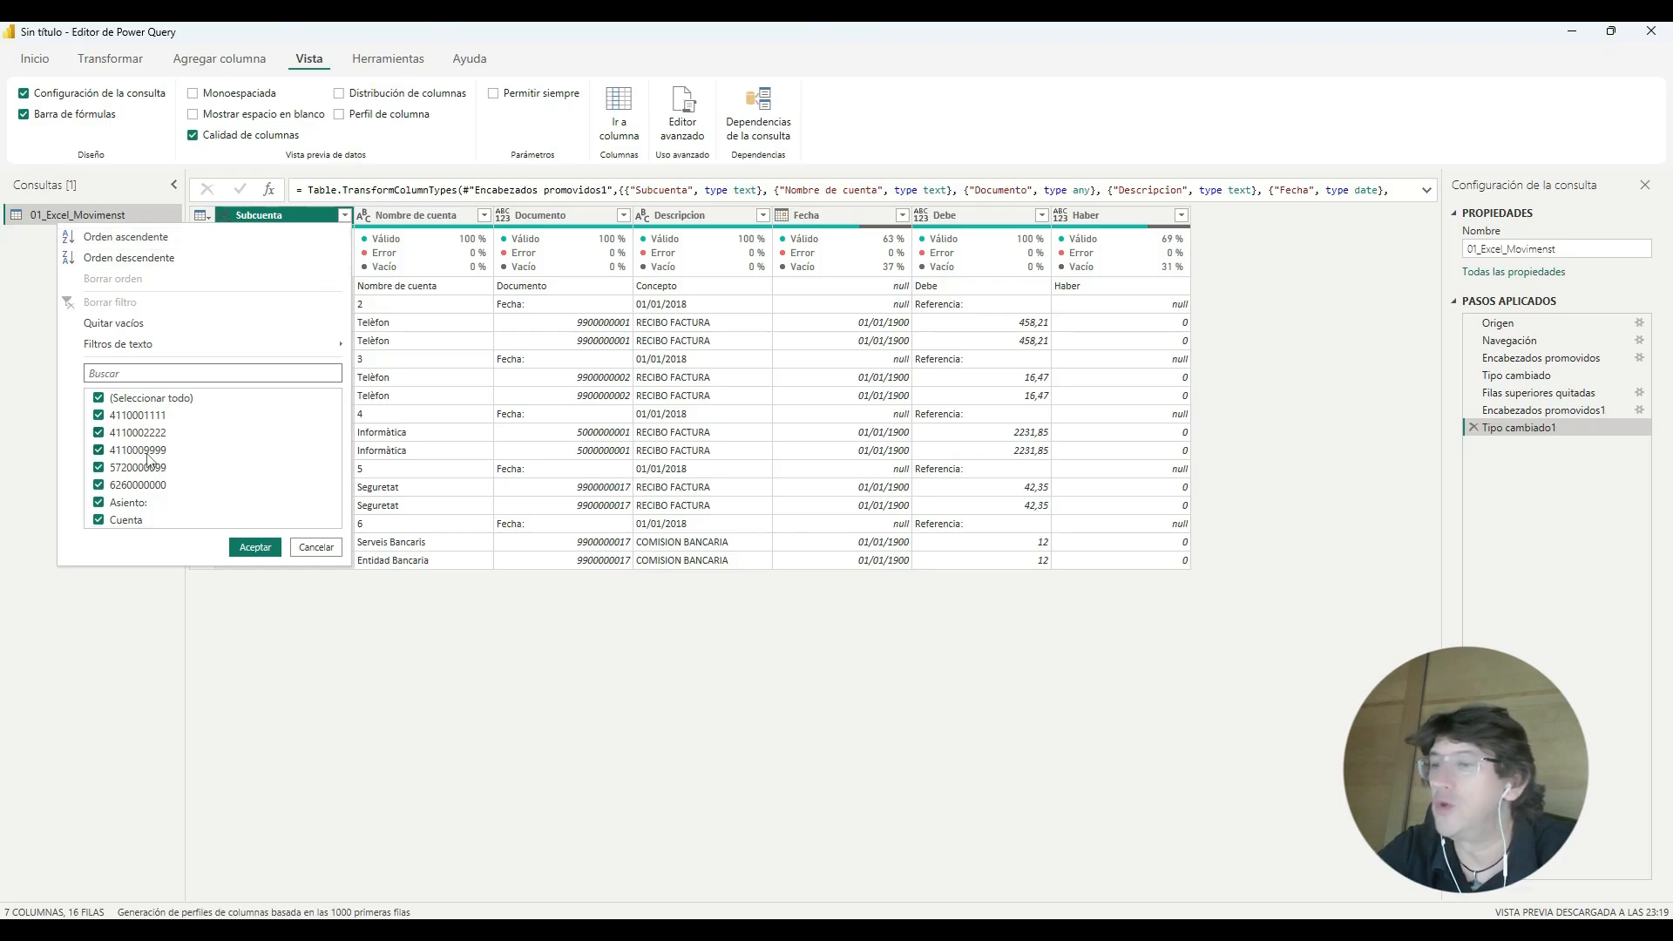
pyautogui.click(99, 504)
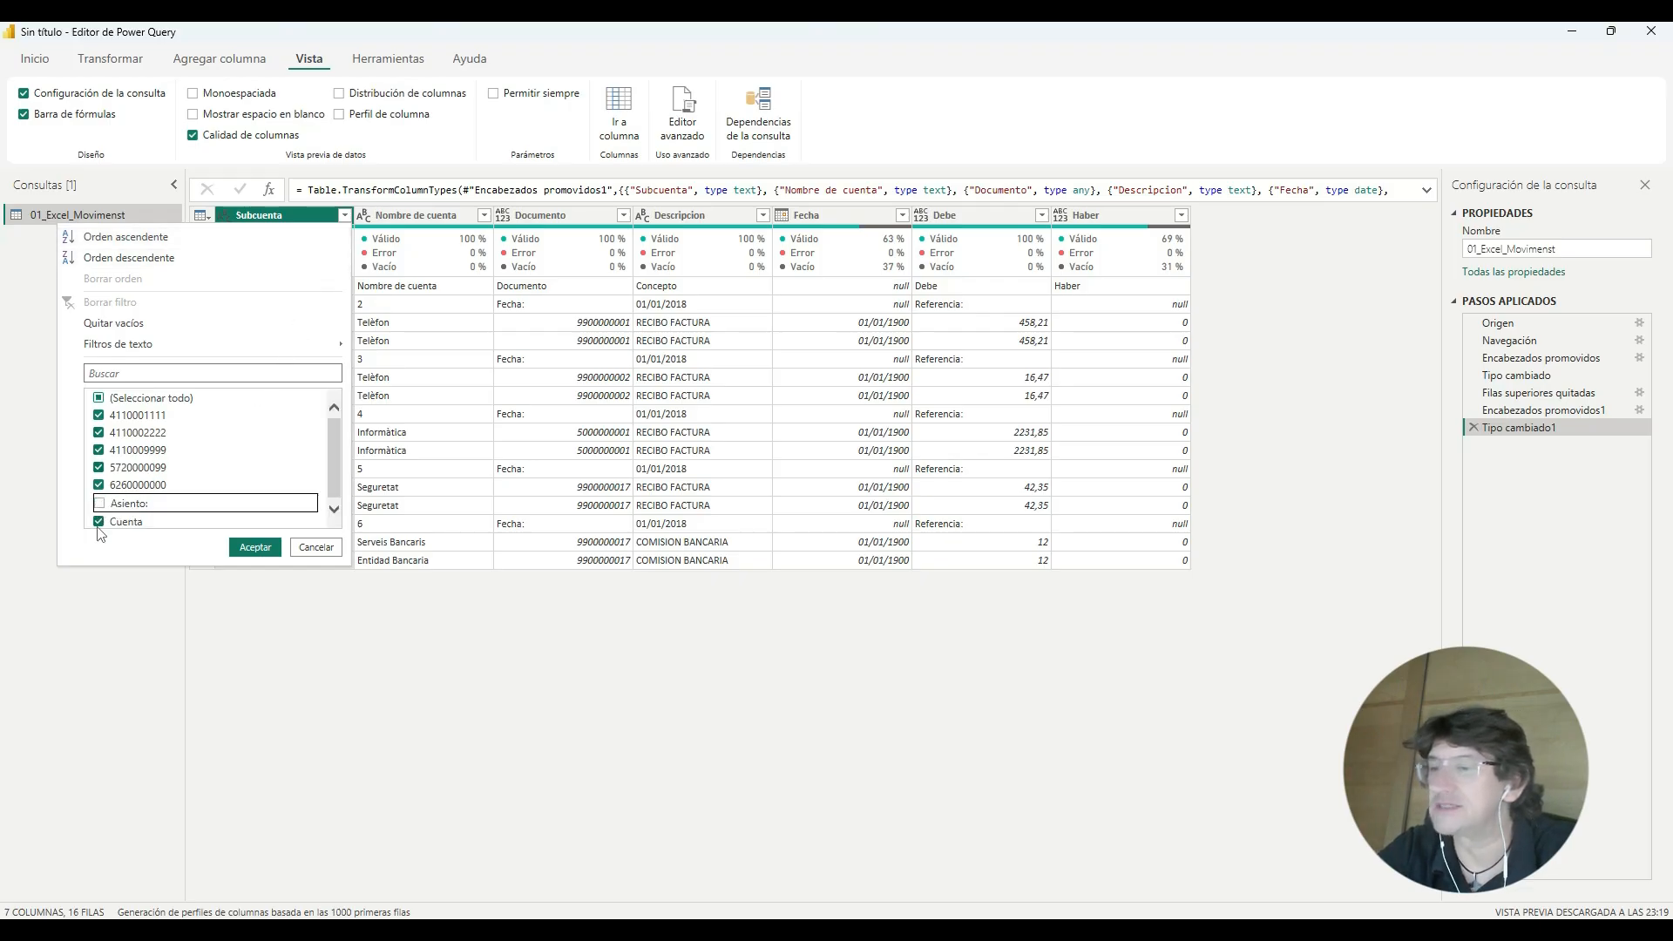
pyautogui.click(99, 522)
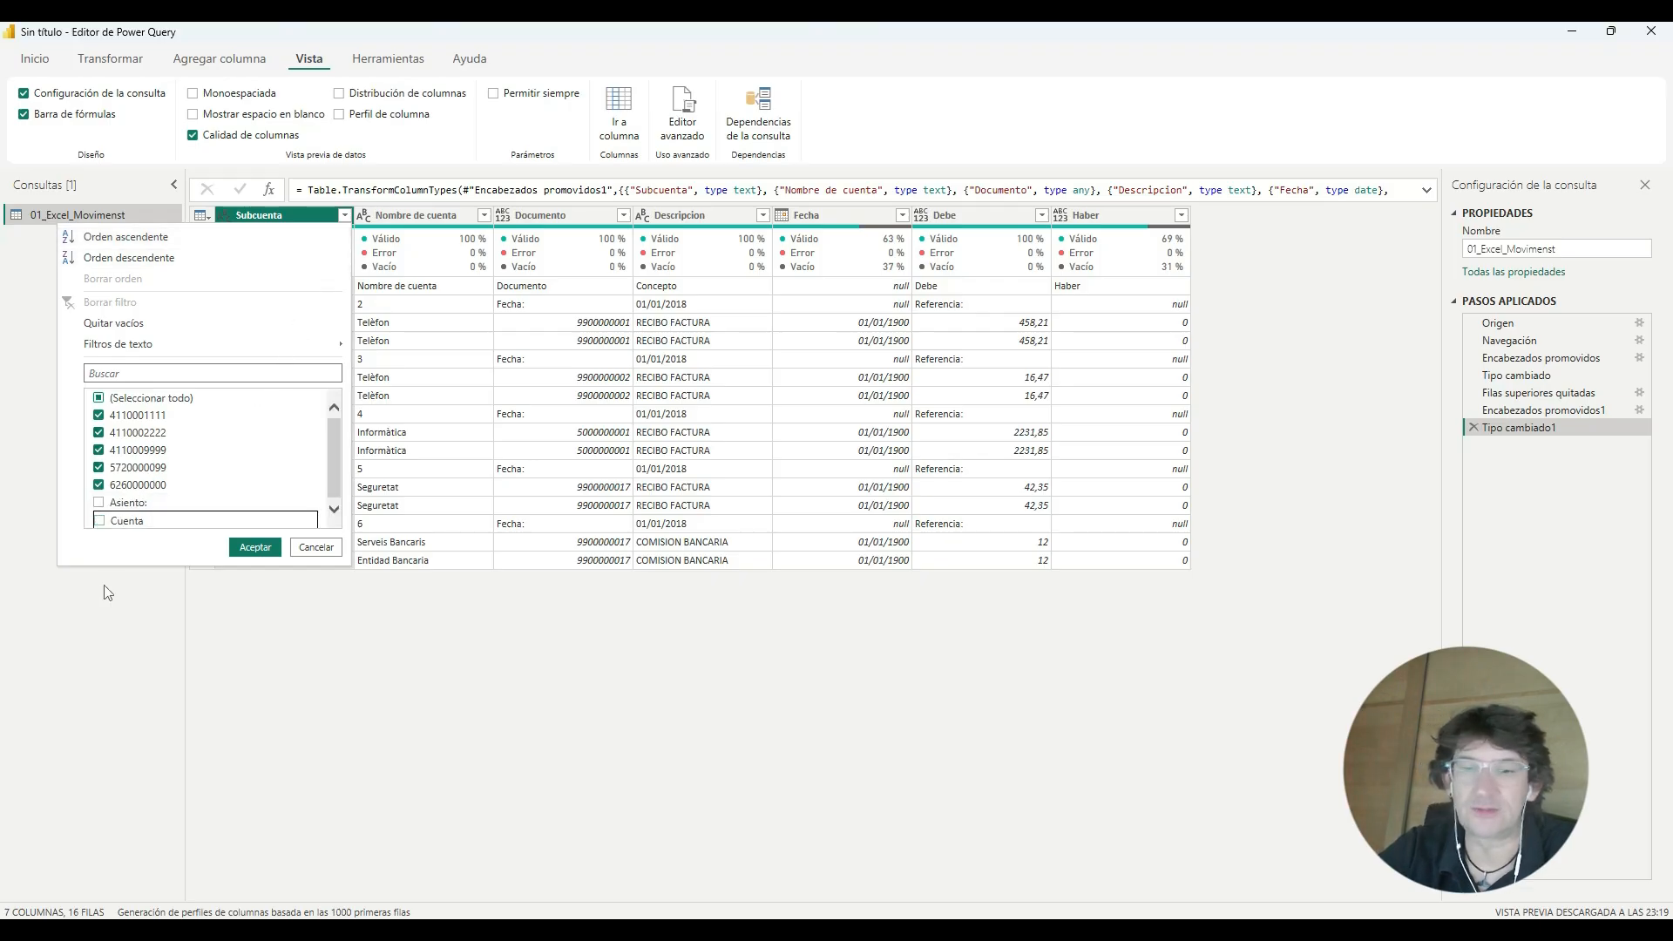
pyautogui.click(240, 544)
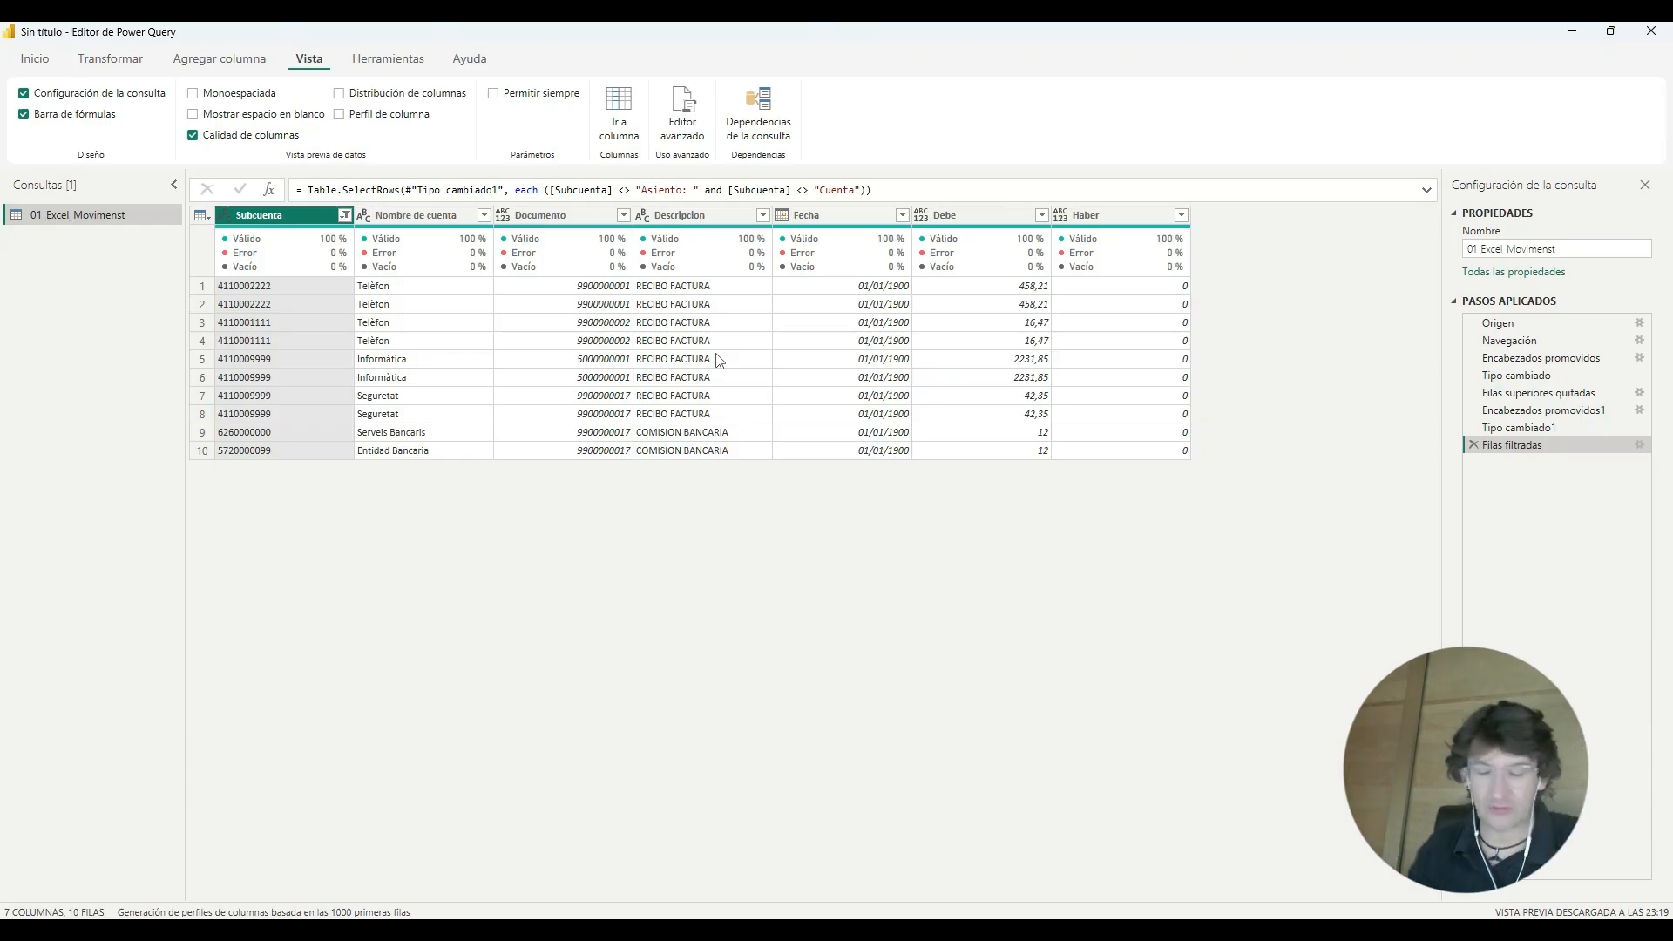
# Step: Select the continuous range of columns from Subcuenta to Haber
pyautogui.click(223, 217)
pyautogui.press('Escape')
pyautogui.hotkey('shift', 'Right')
pyautogui.hotkey('shift', 'Right')
pyautogui.hotkey('shift', 'Right')
pyautogui.hotkey('shift', 'Right')
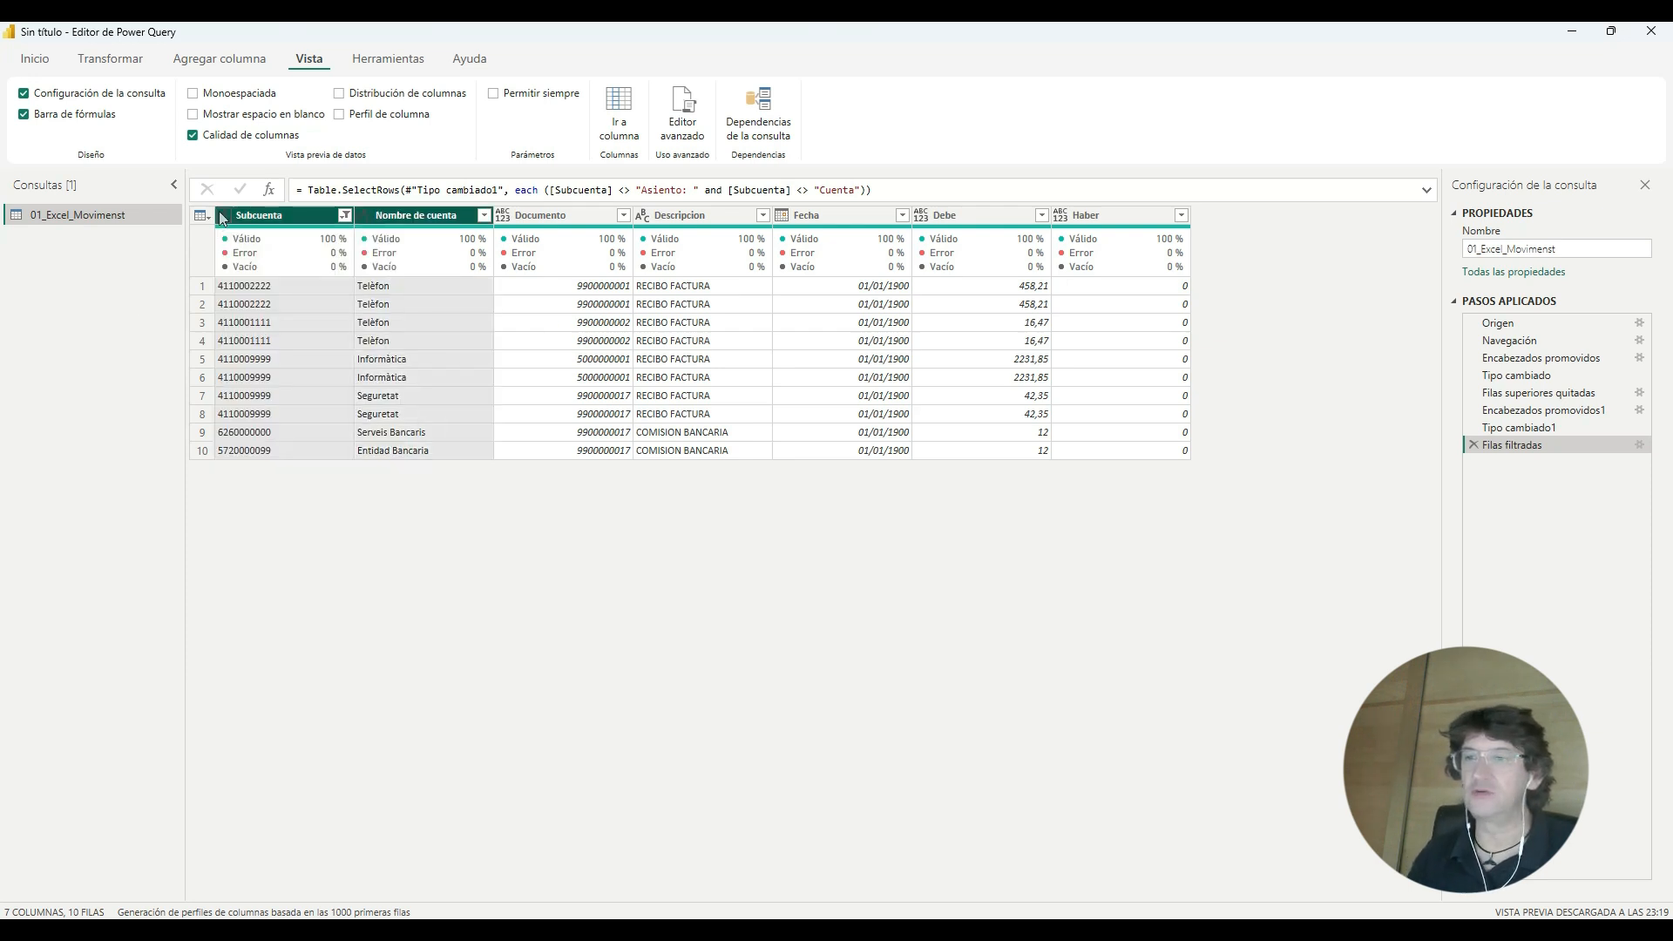
pyautogui.hotkey('shift', 'Right')
pyautogui.hotkey('shift', 'Right')
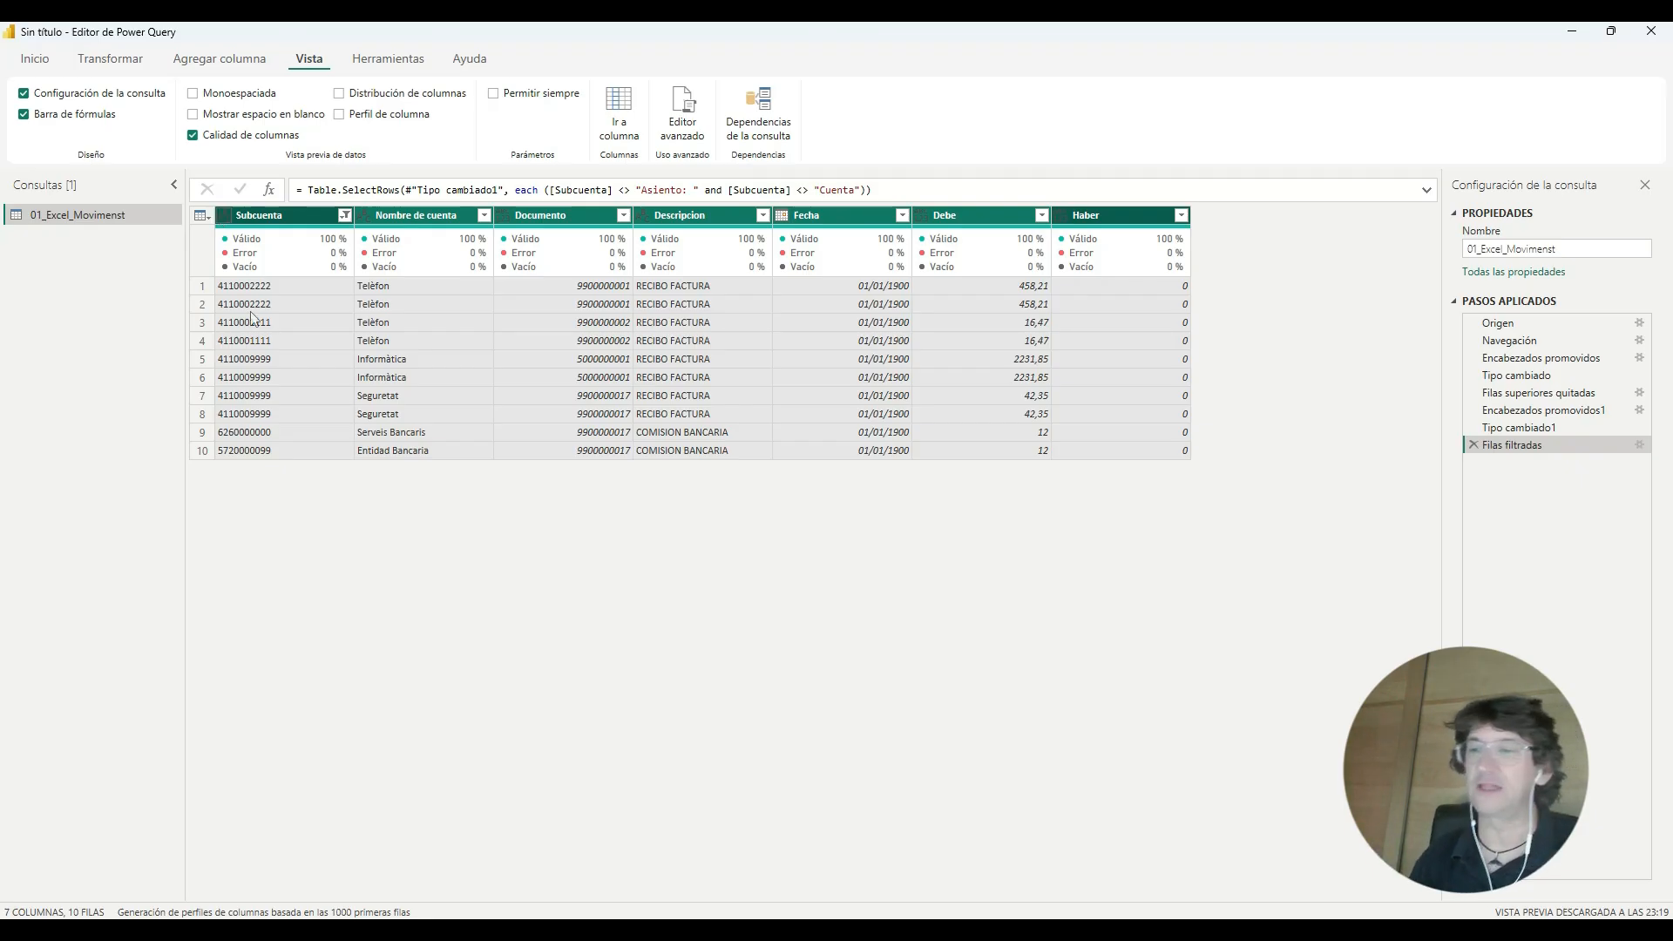
# Step: Select the Subcuenta and Haber columns together and add the columns between them one by one
pyautogui.click(292, 222)
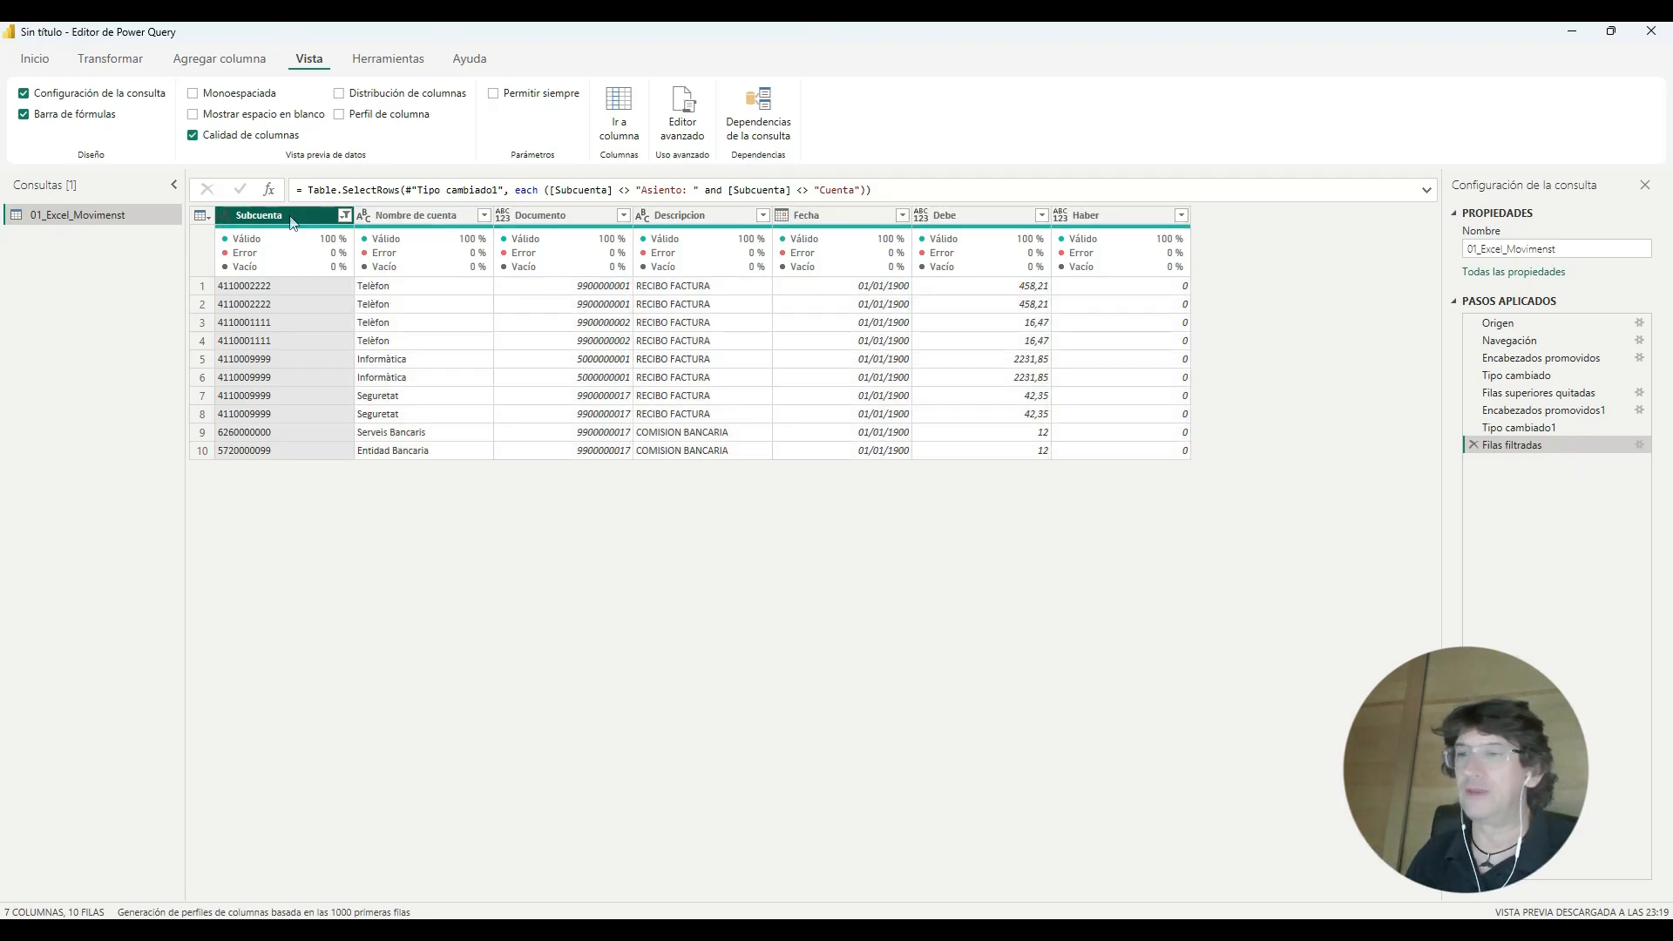
pyautogui.keyDown('ctrl'); pyautogui.click(1092, 218); pyautogui.keyUp('ctrl')
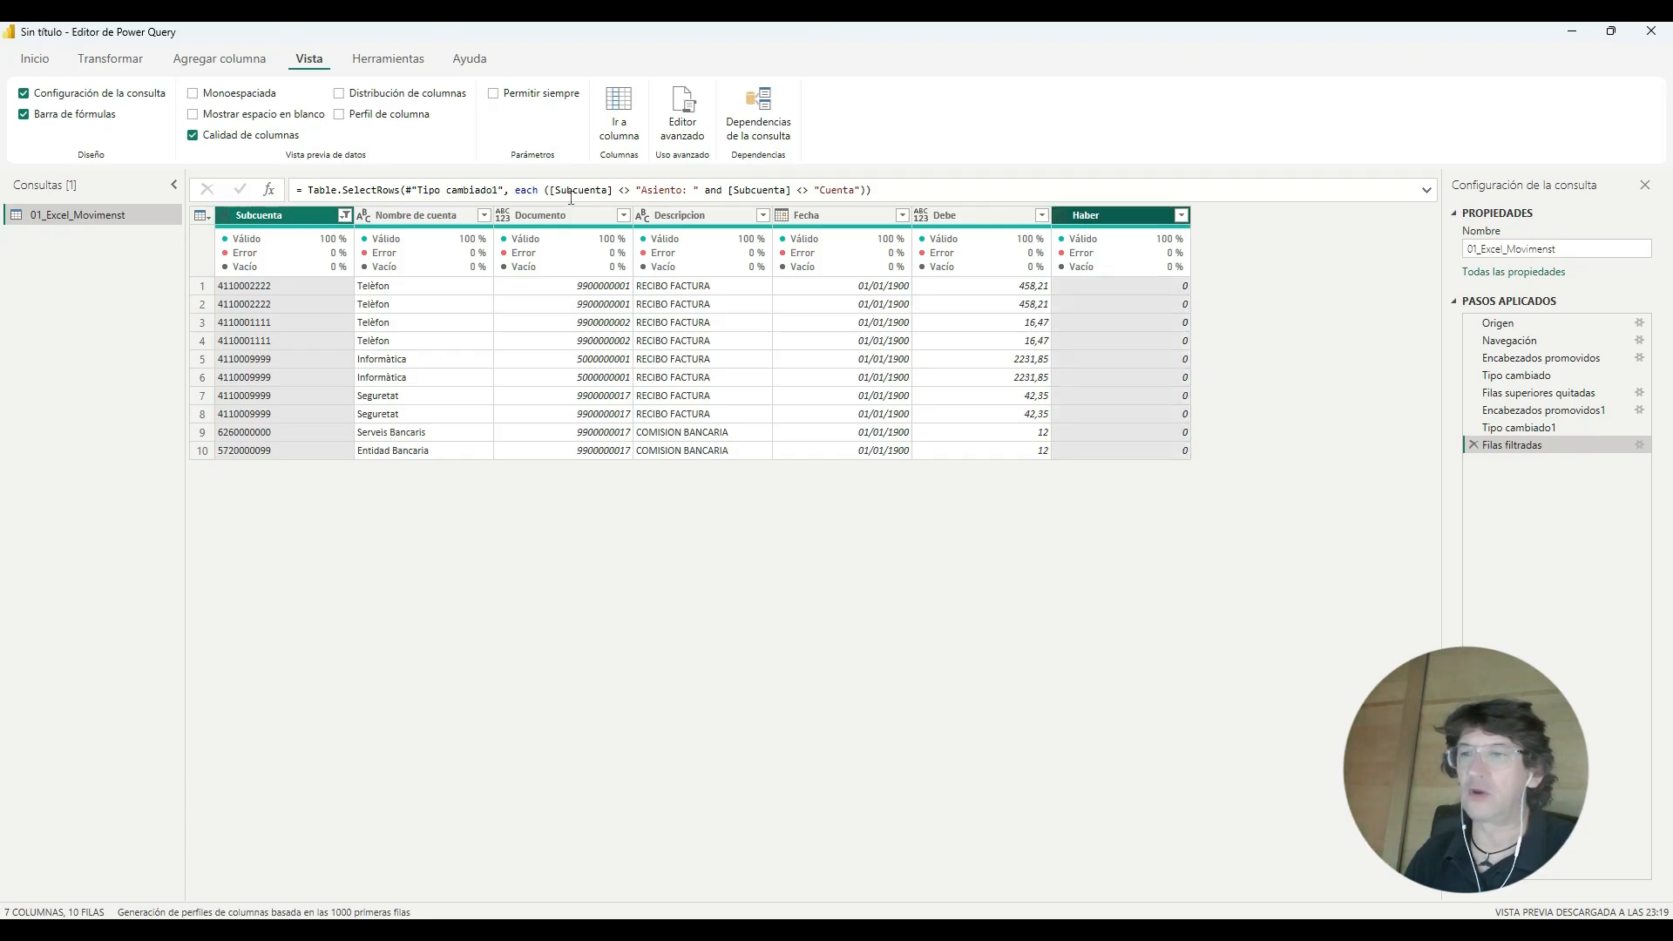
pyautogui.keyDown('ctrl'); pyautogui.click(418, 216); pyautogui.keyUp('ctrl')
pyautogui.keyDown('ctrl'); pyautogui.click(557, 215); pyautogui.keyUp('ctrl')
pyautogui.keyDown('ctrl'); pyautogui.click(698, 215); pyautogui.keyUp('ctrl')
pyautogui.keyDown('ctrl'); pyautogui.click(837, 215); pyautogui.keyUp('ctrl')
pyautogui.keyDown('ctrl'); pyautogui.click(965, 216); pyautogui.keyUp('ctrl')
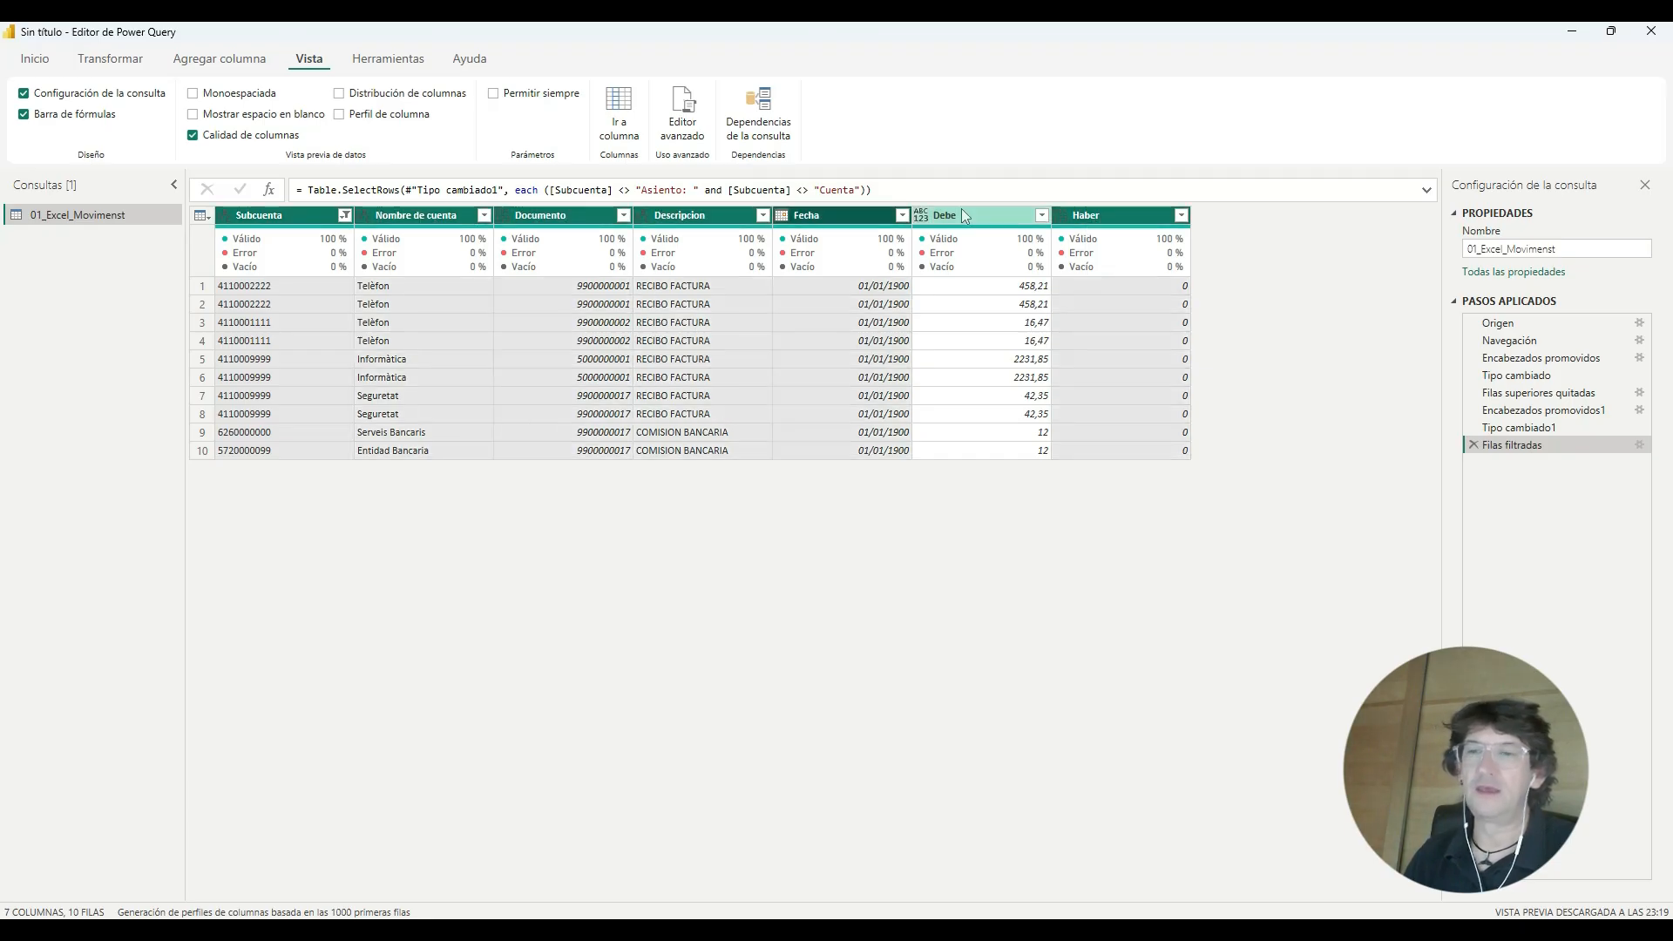
pyautogui.click(291, 223)
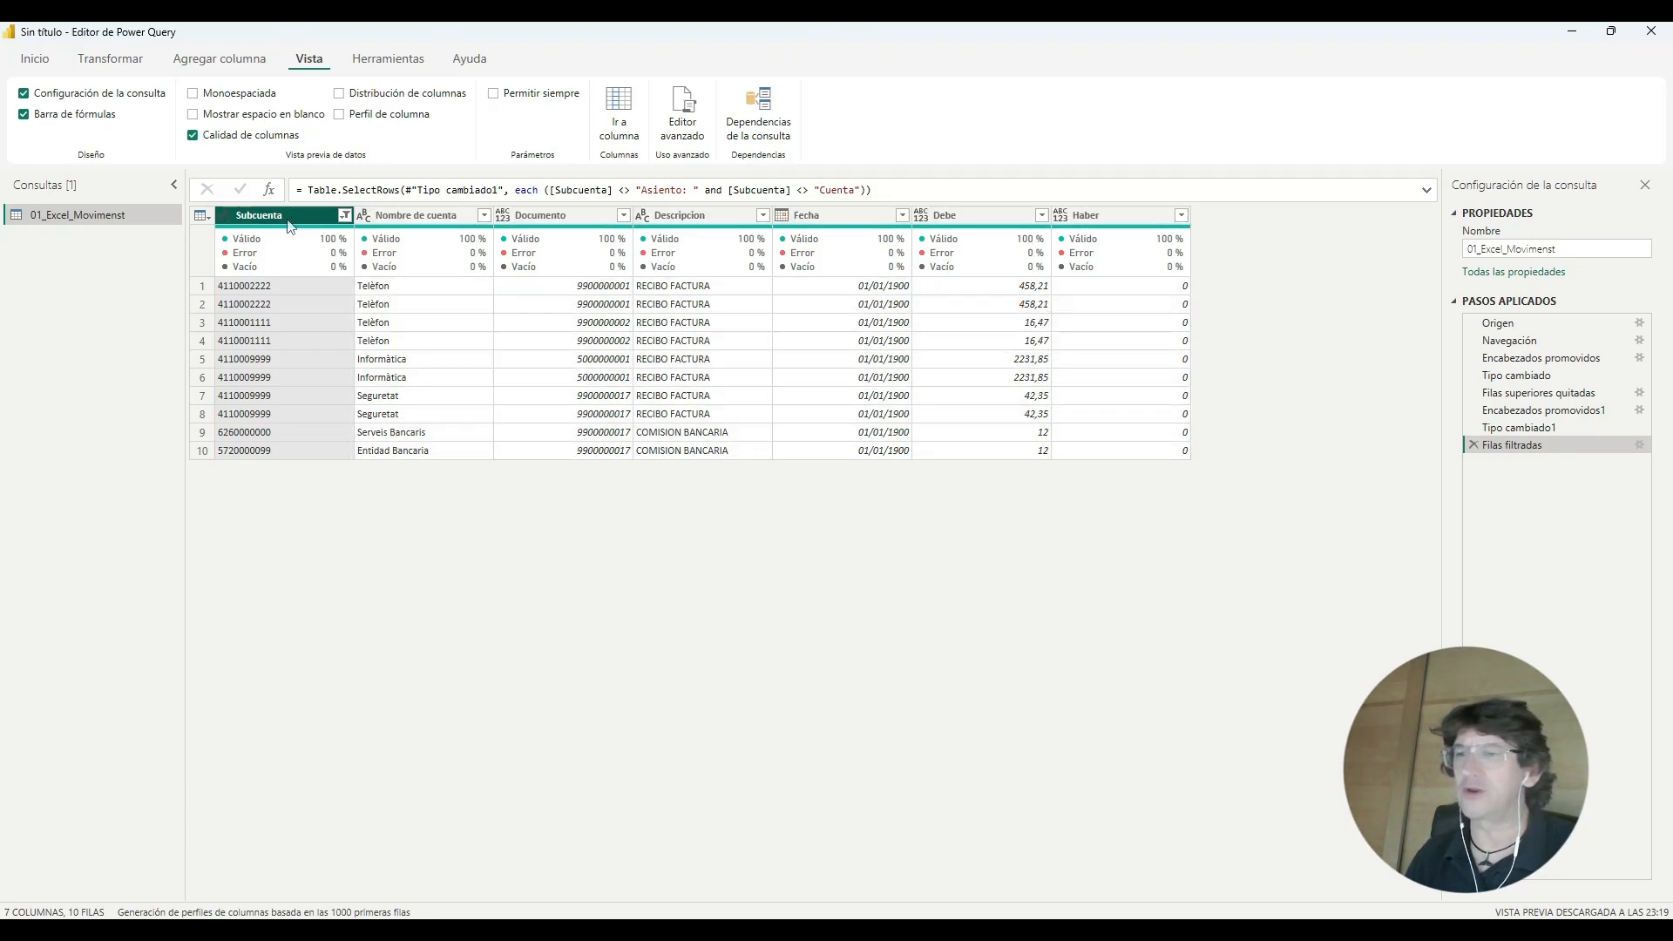
pyautogui.keyDown('shift'); pyautogui.click(1076, 225); pyautogui.keyUp('shift')
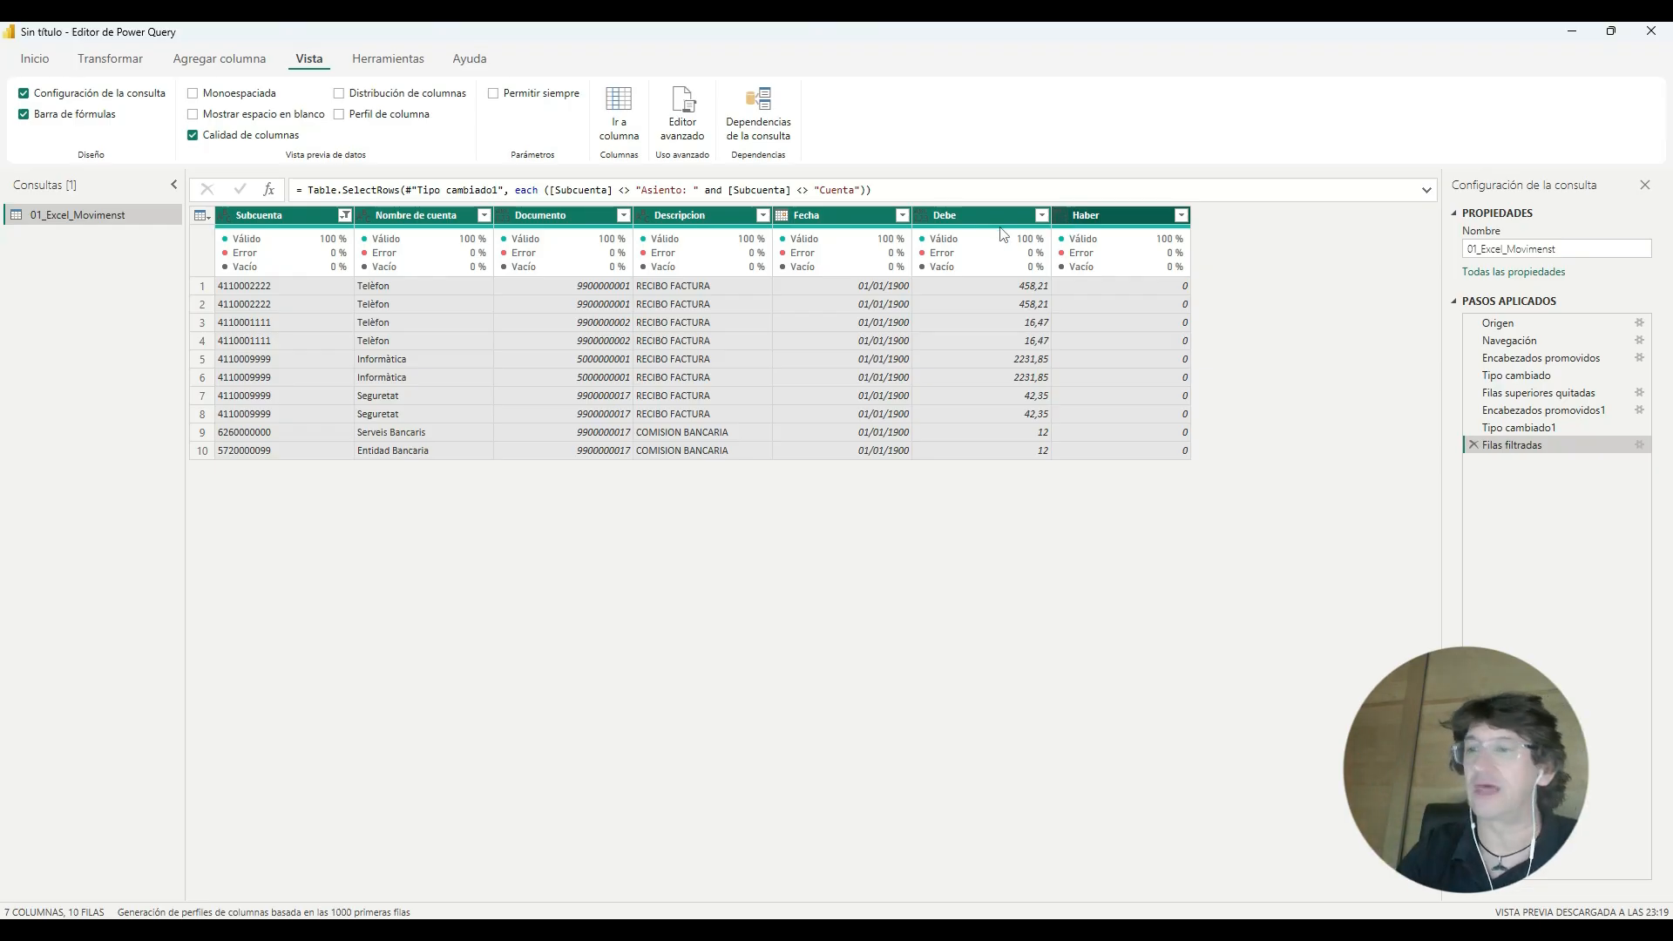
pyautogui.click(206, 220)
pyautogui.click(702, 575)
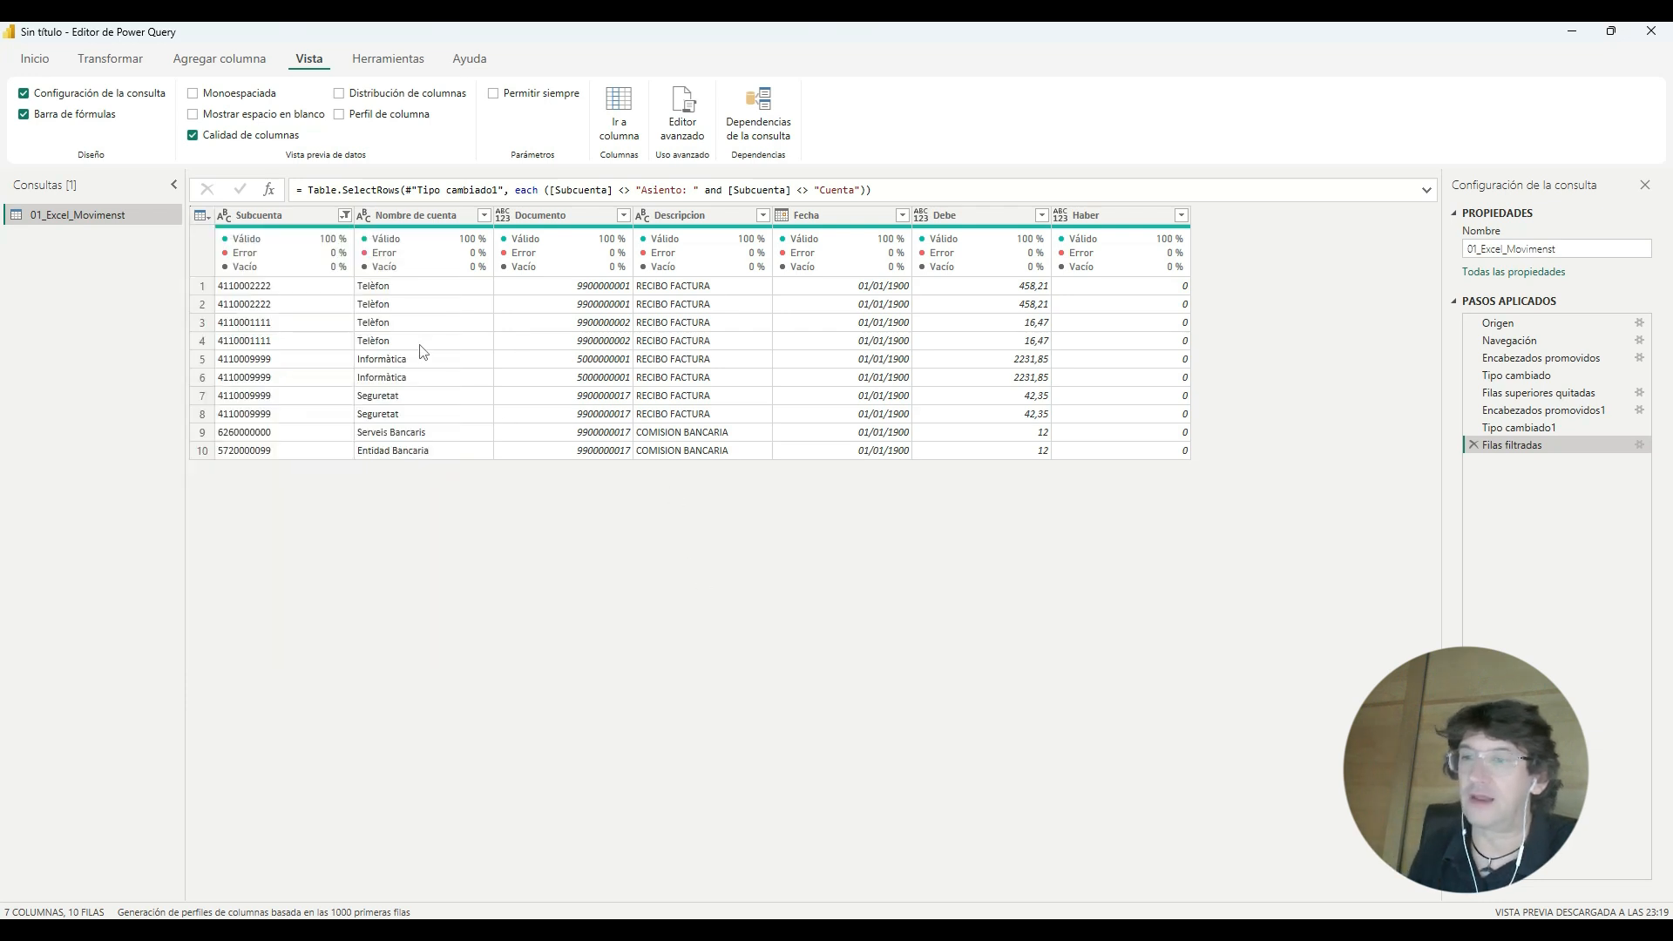
# Step: Remove the duplicate rows across the columns Subcuenta to Haber and compare the data with the Filas filtradas step
pyautogui.click(311, 218)
pyautogui.keyDown('shift'); pyautogui.click(454, 215); pyautogui.keyUp('shift')
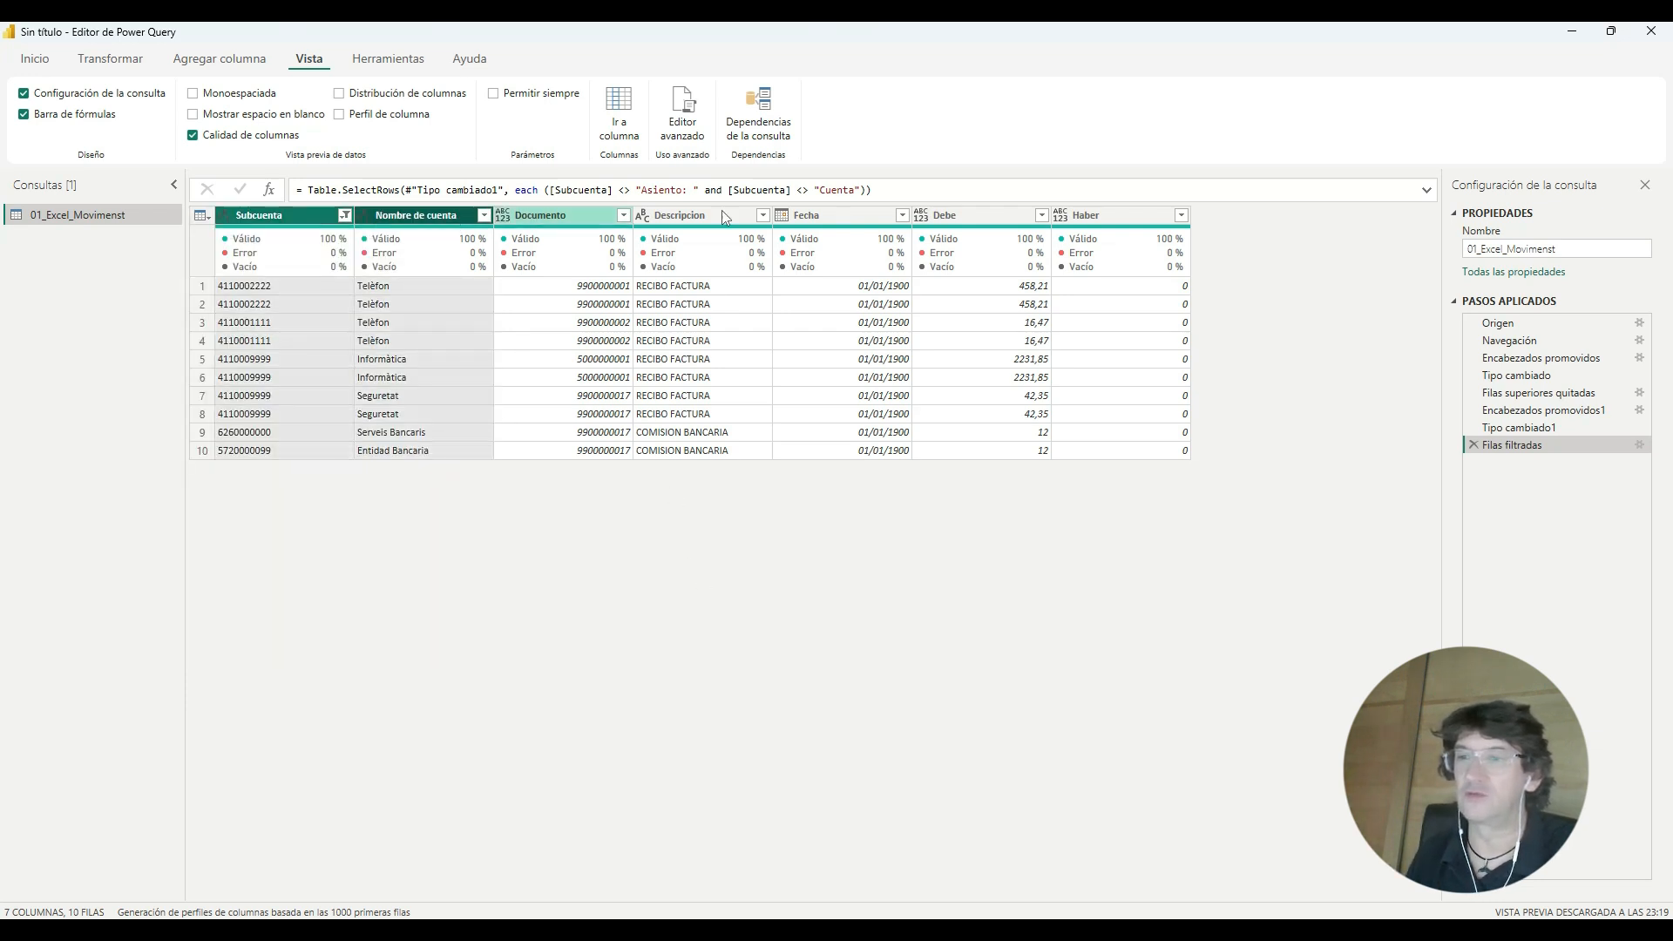
pyautogui.keyDown('shift'); pyautogui.click(1086, 218); pyautogui.keyUp('shift')
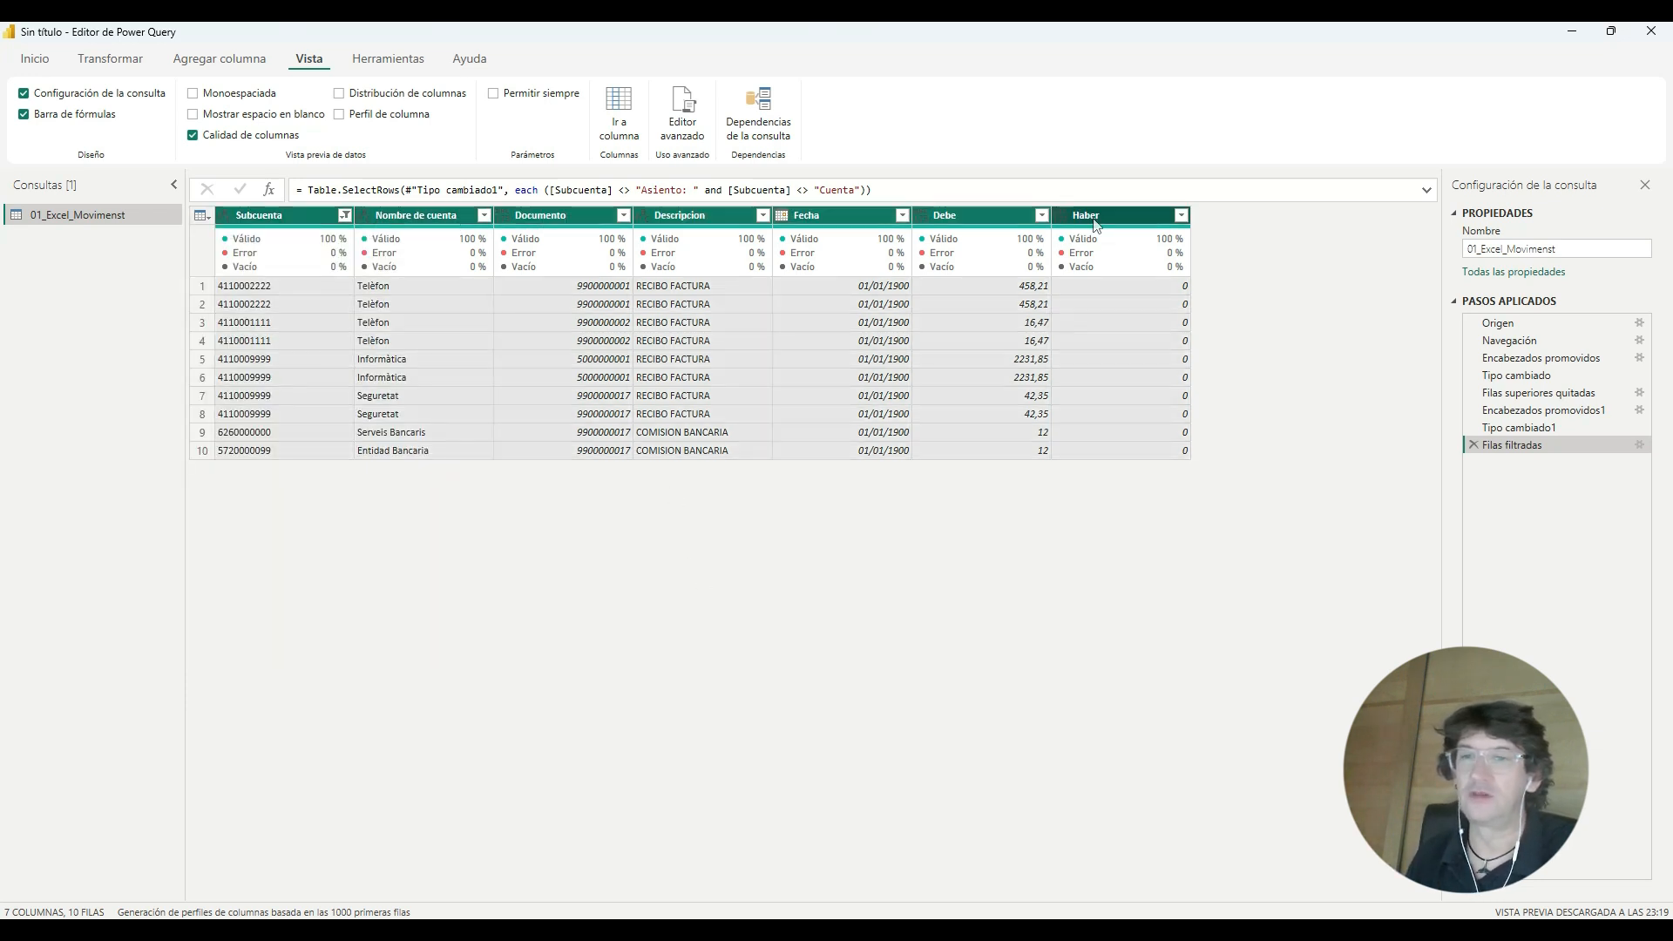
pyautogui.click(203, 216)
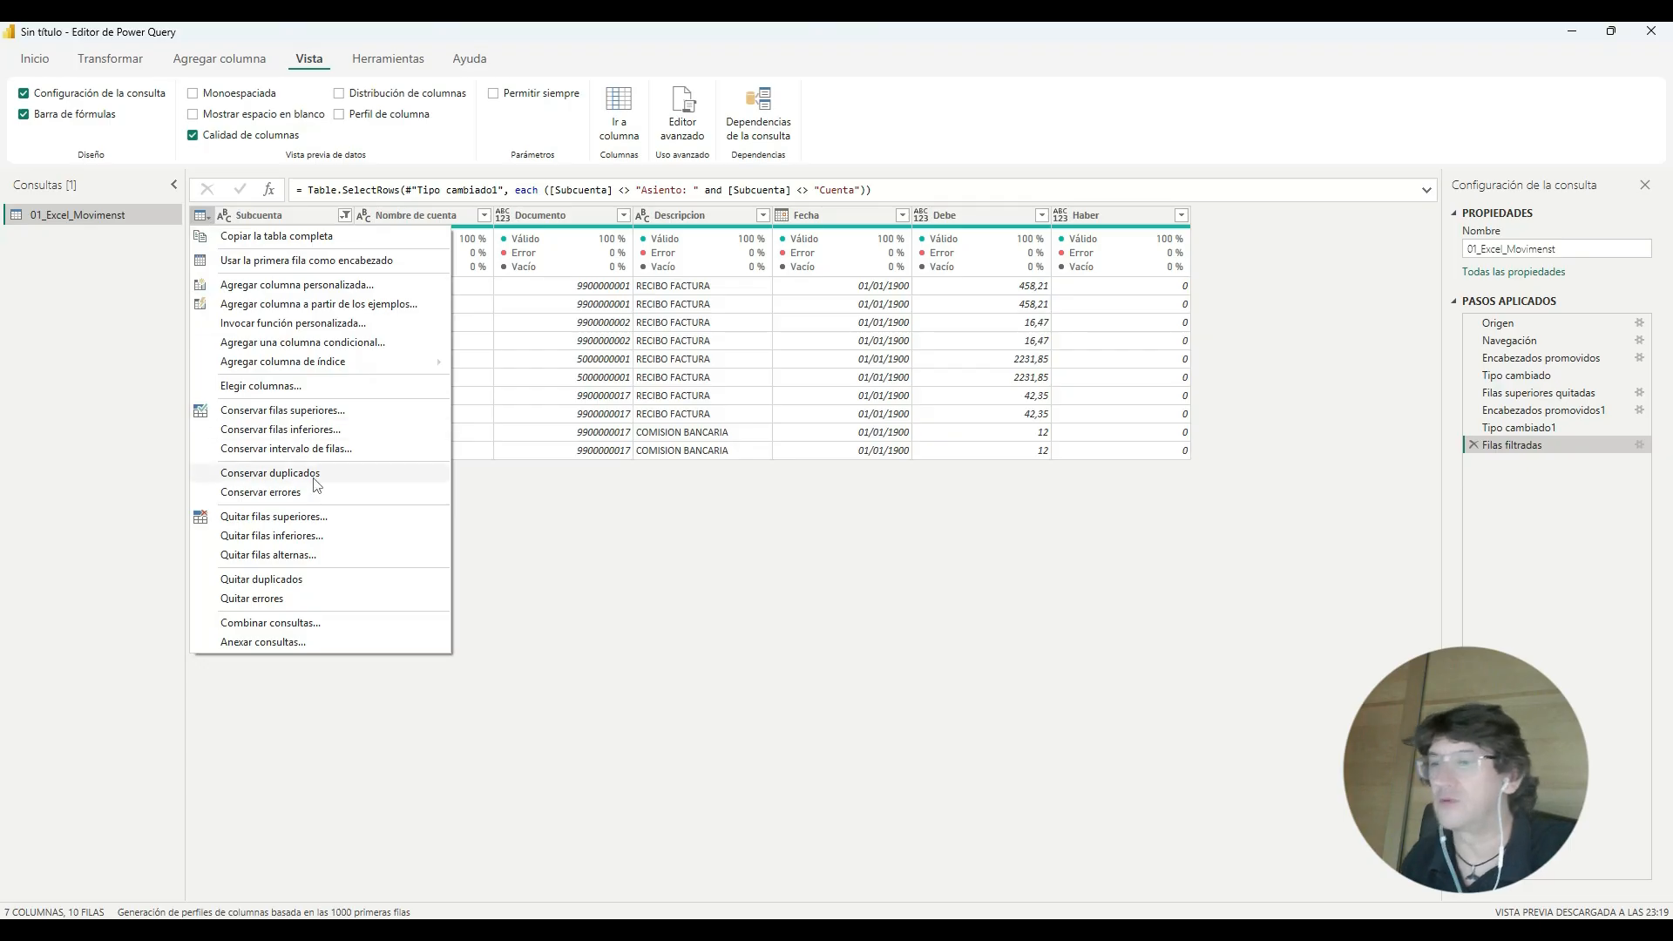
pyautogui.click(333, 583)
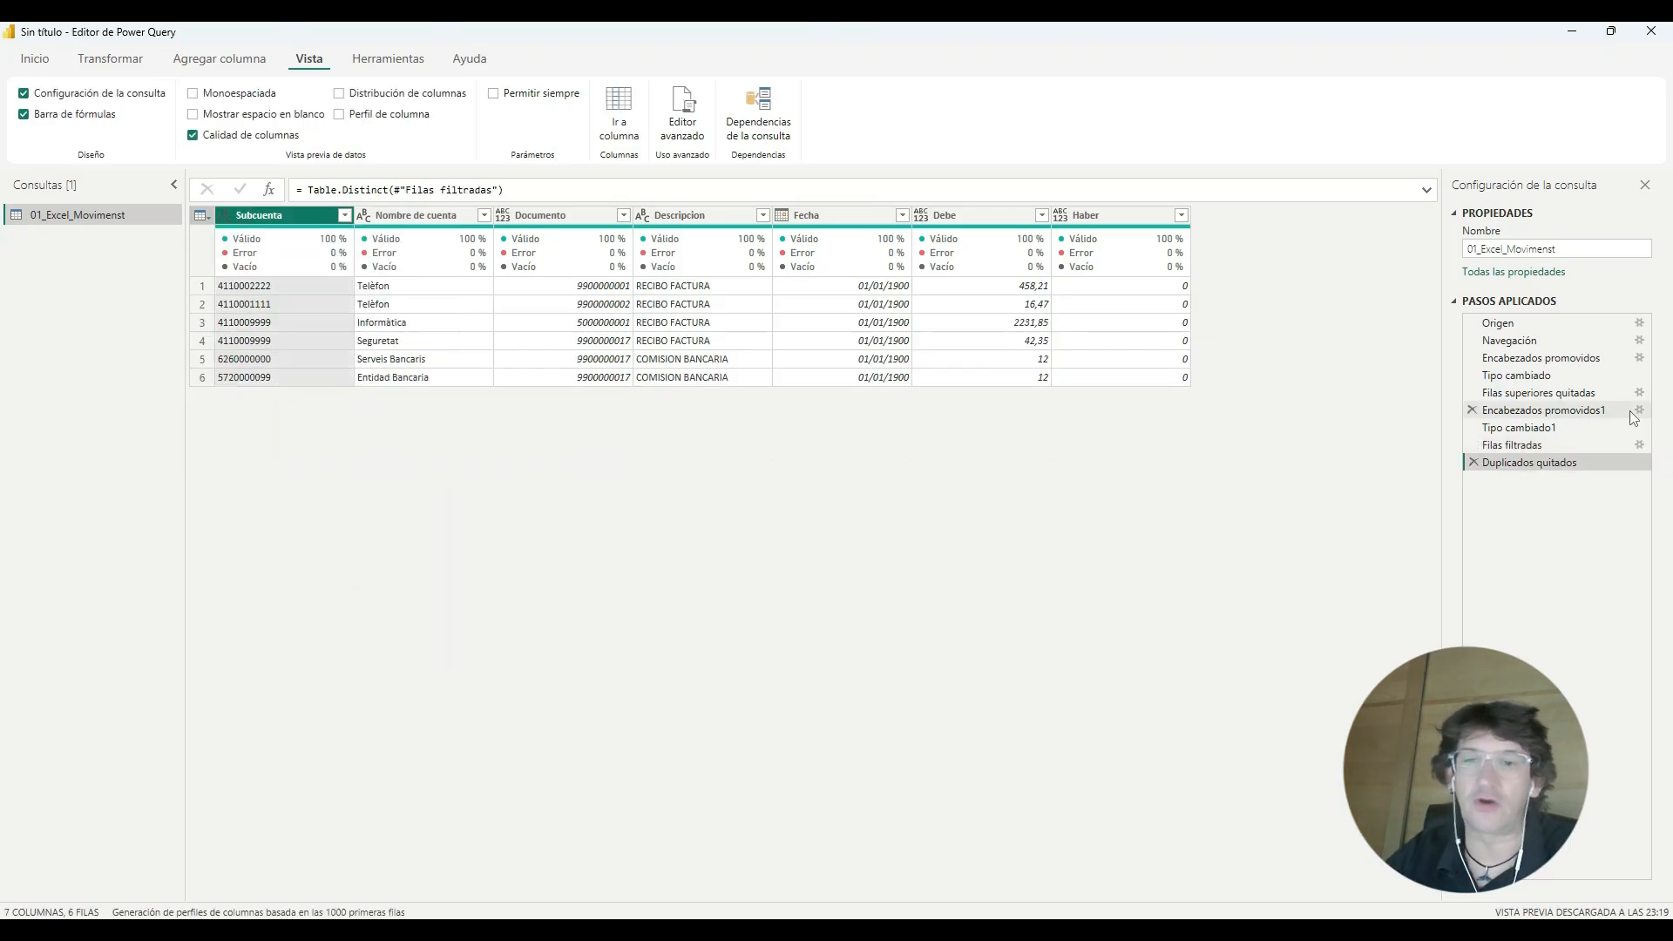
pyautogui.click(1566, 447)
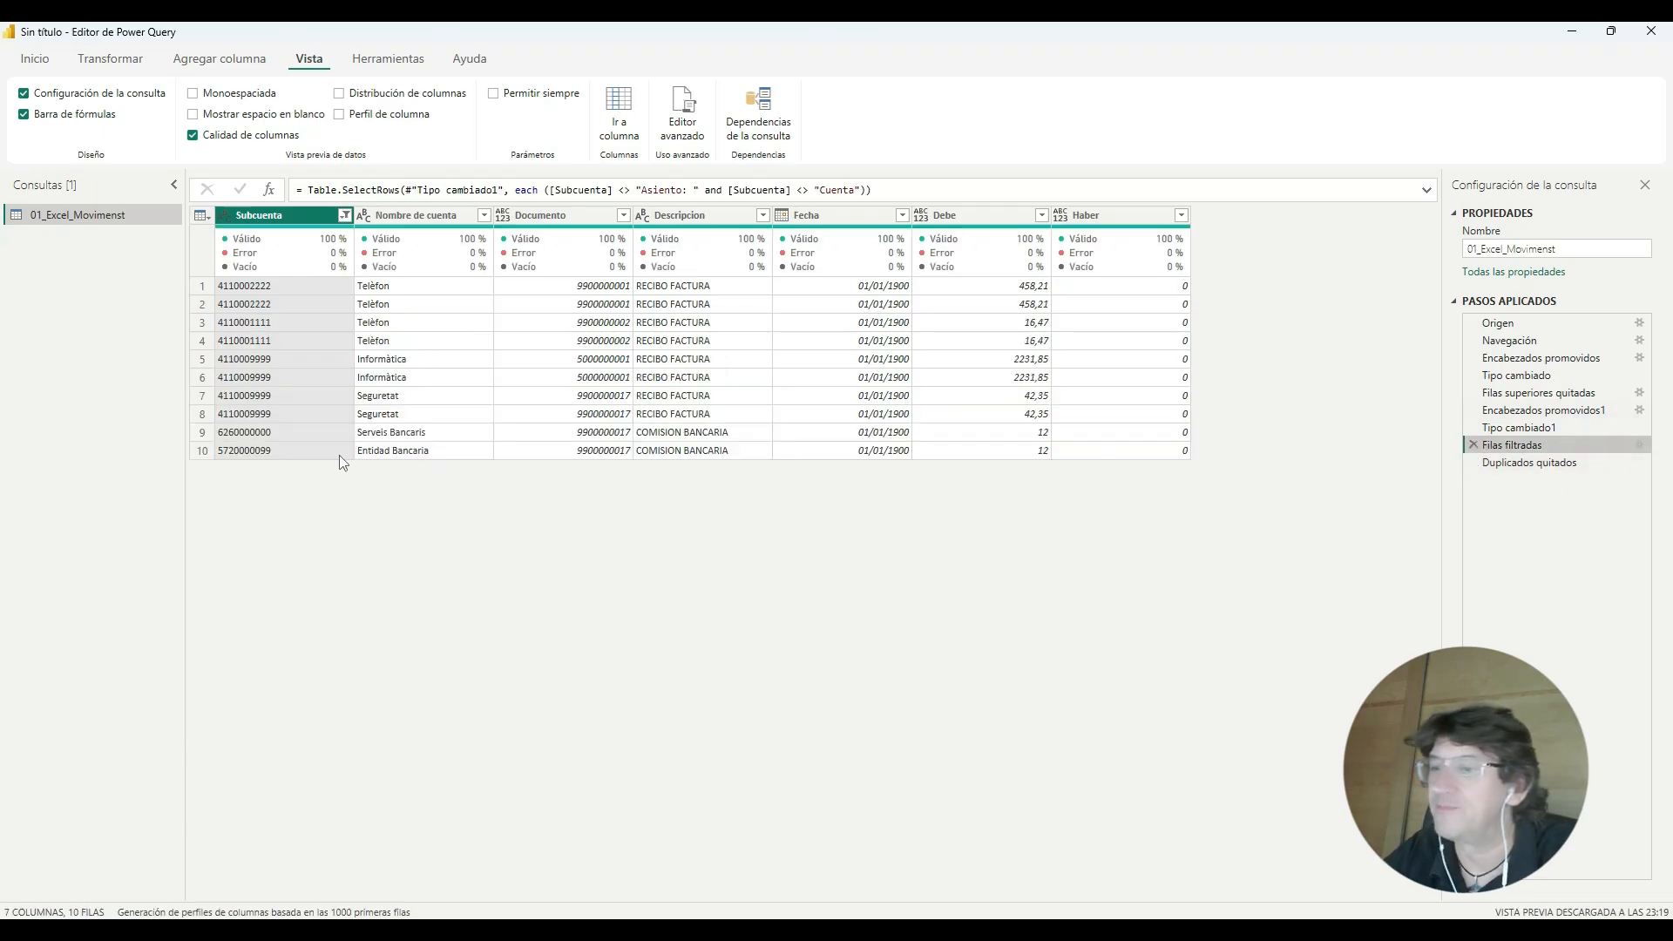
pyautogui.click(1556, 461)
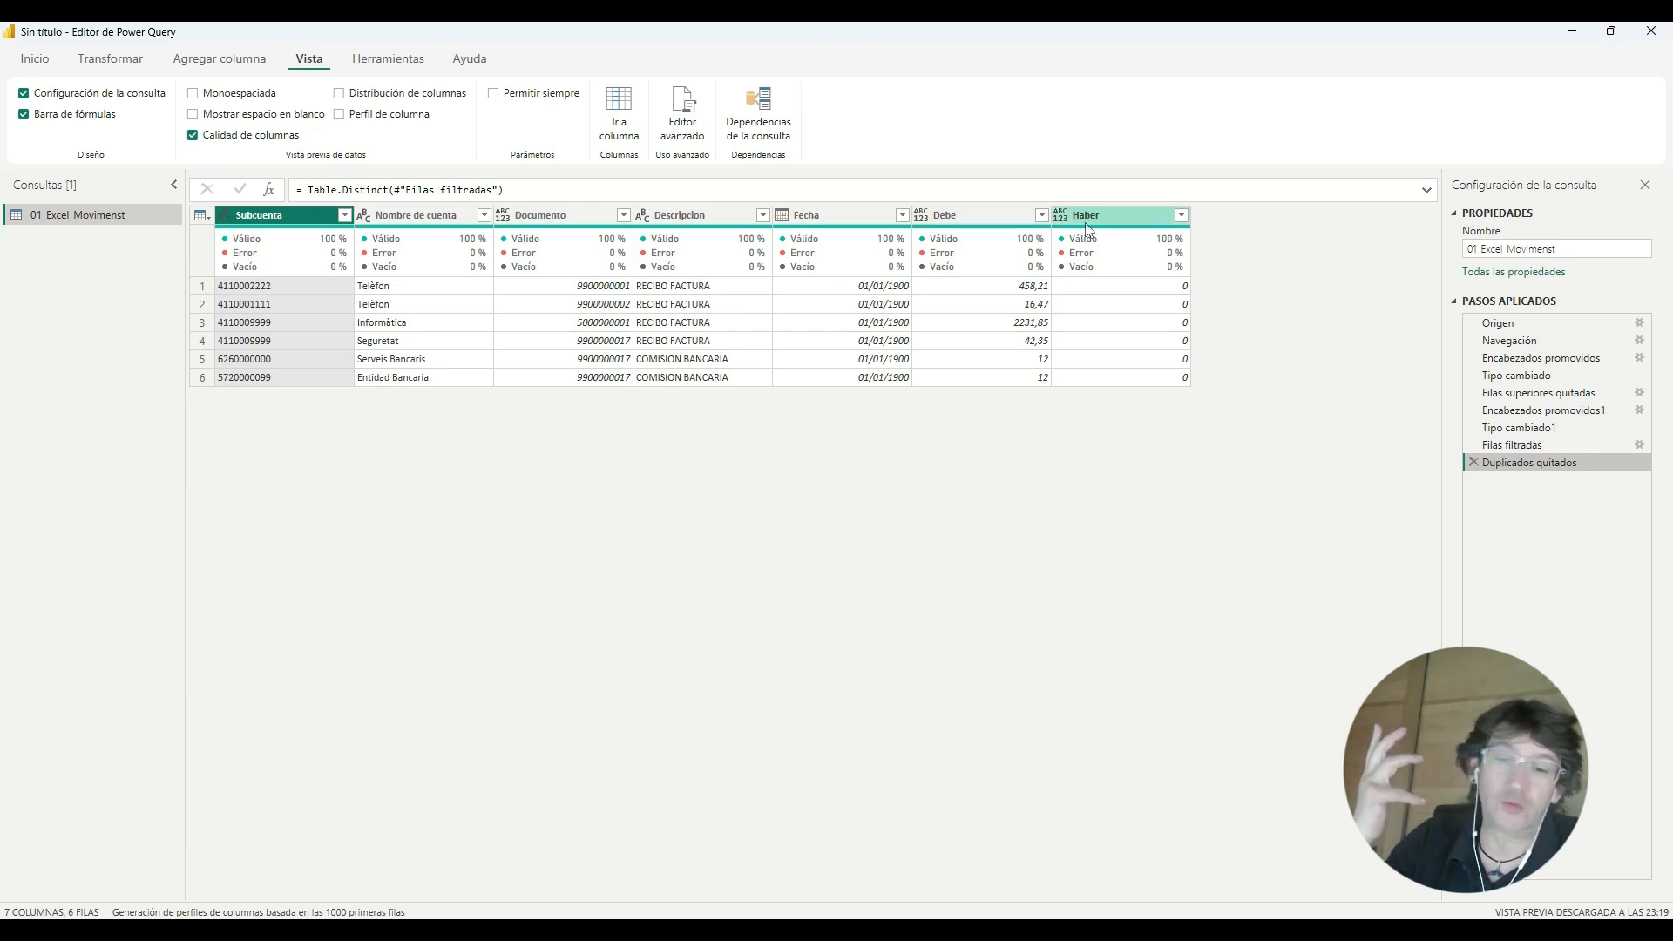
# Step: Set the data type of the Debe and Haber columns to Número decimal
pyautogui.moveTo(1001, 236)
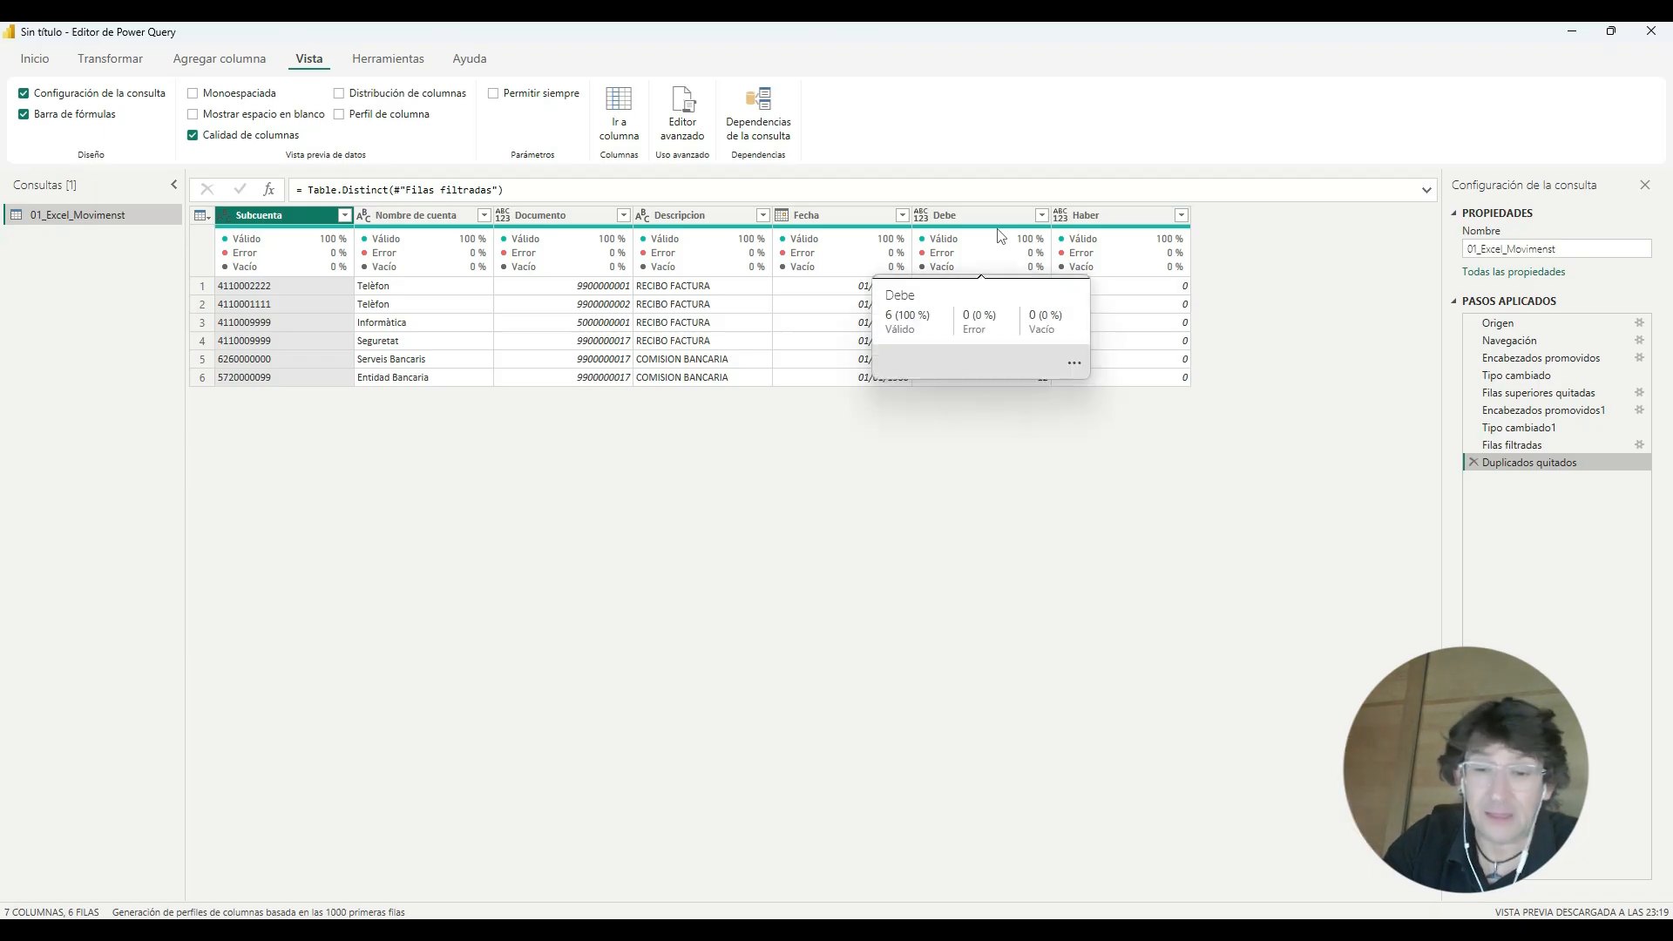
pyautogui.click(924, 217)
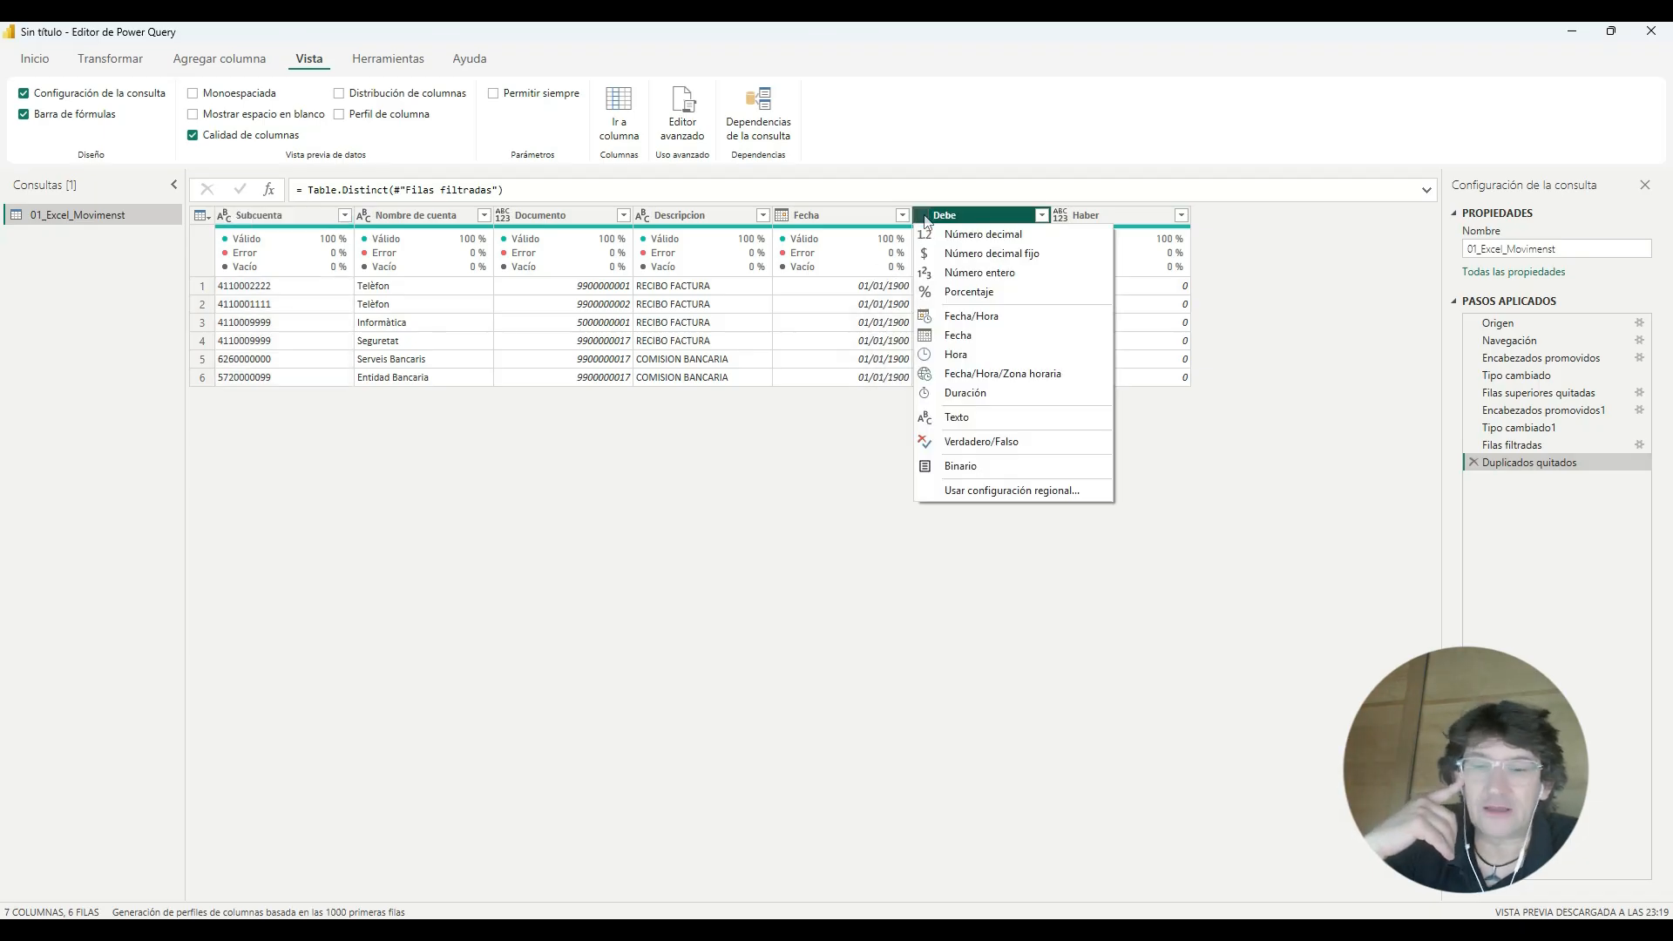
pyautogui.click(936, 232)
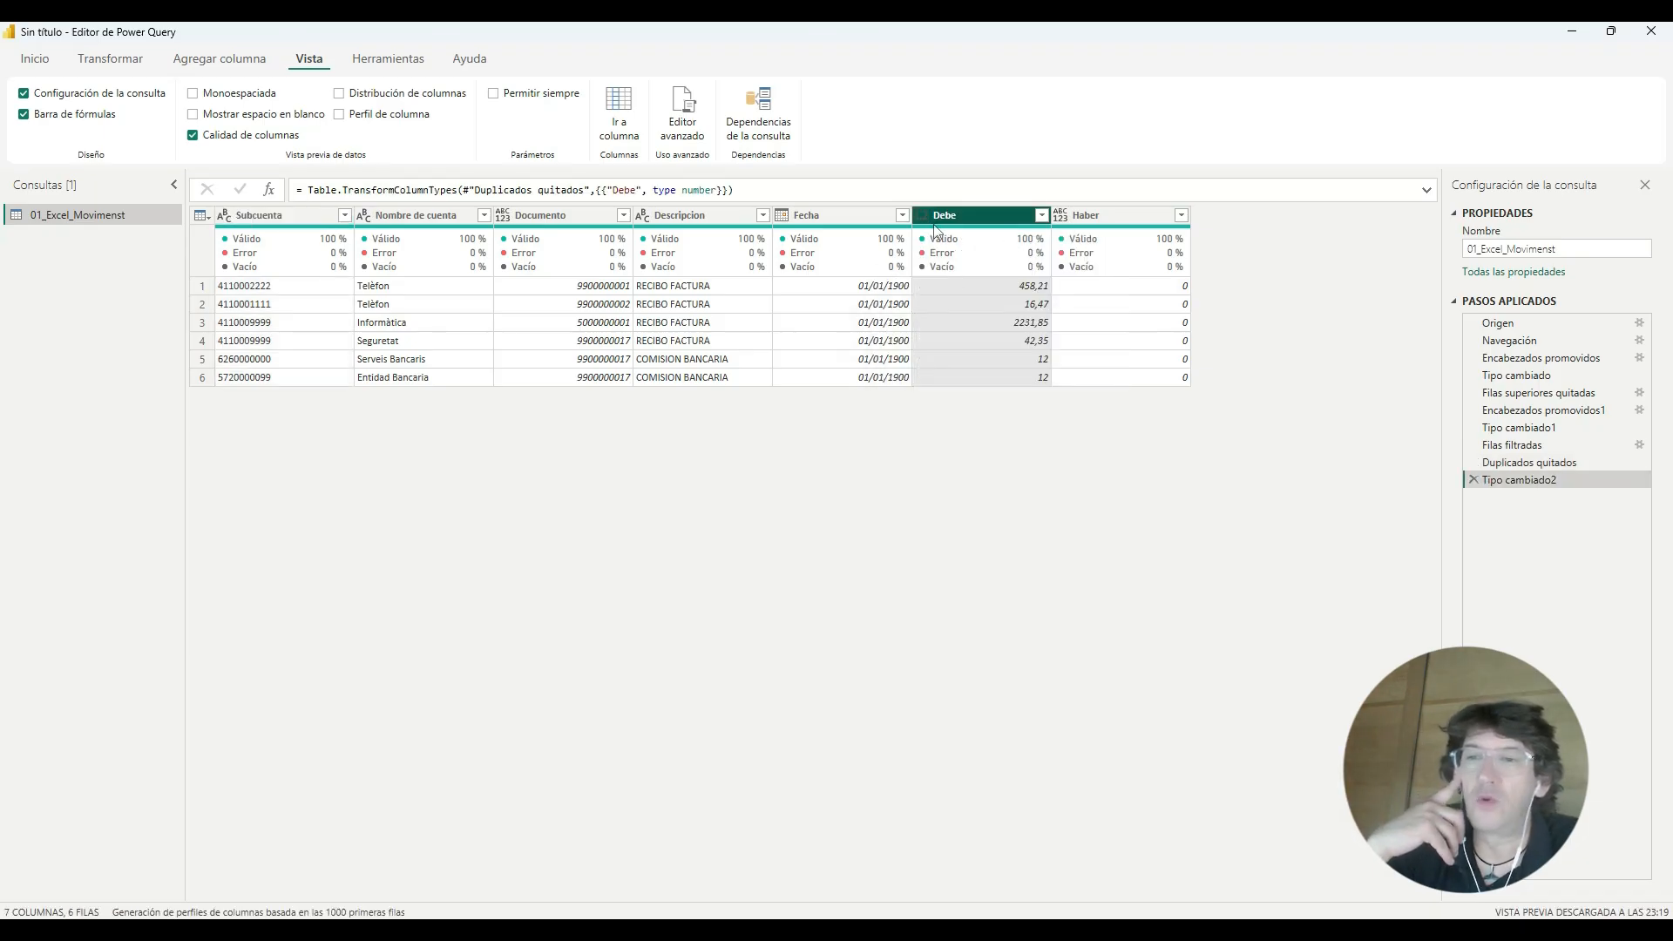
pyautogui.click(1059, 216)
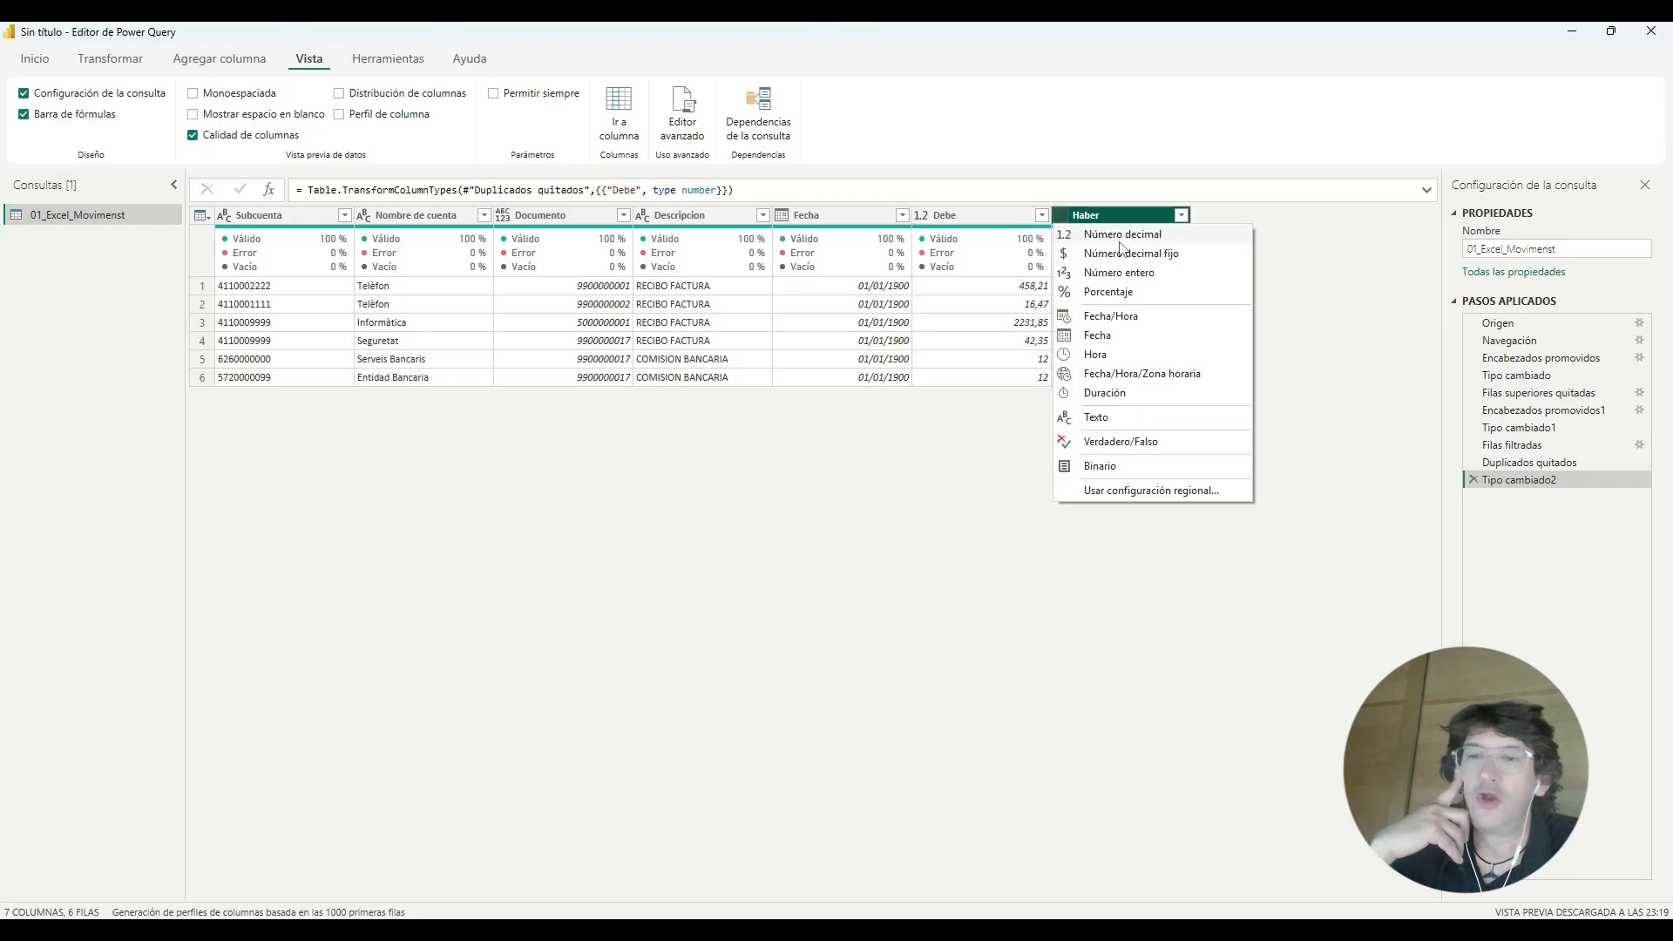
pyautogui.click(1120, 237)
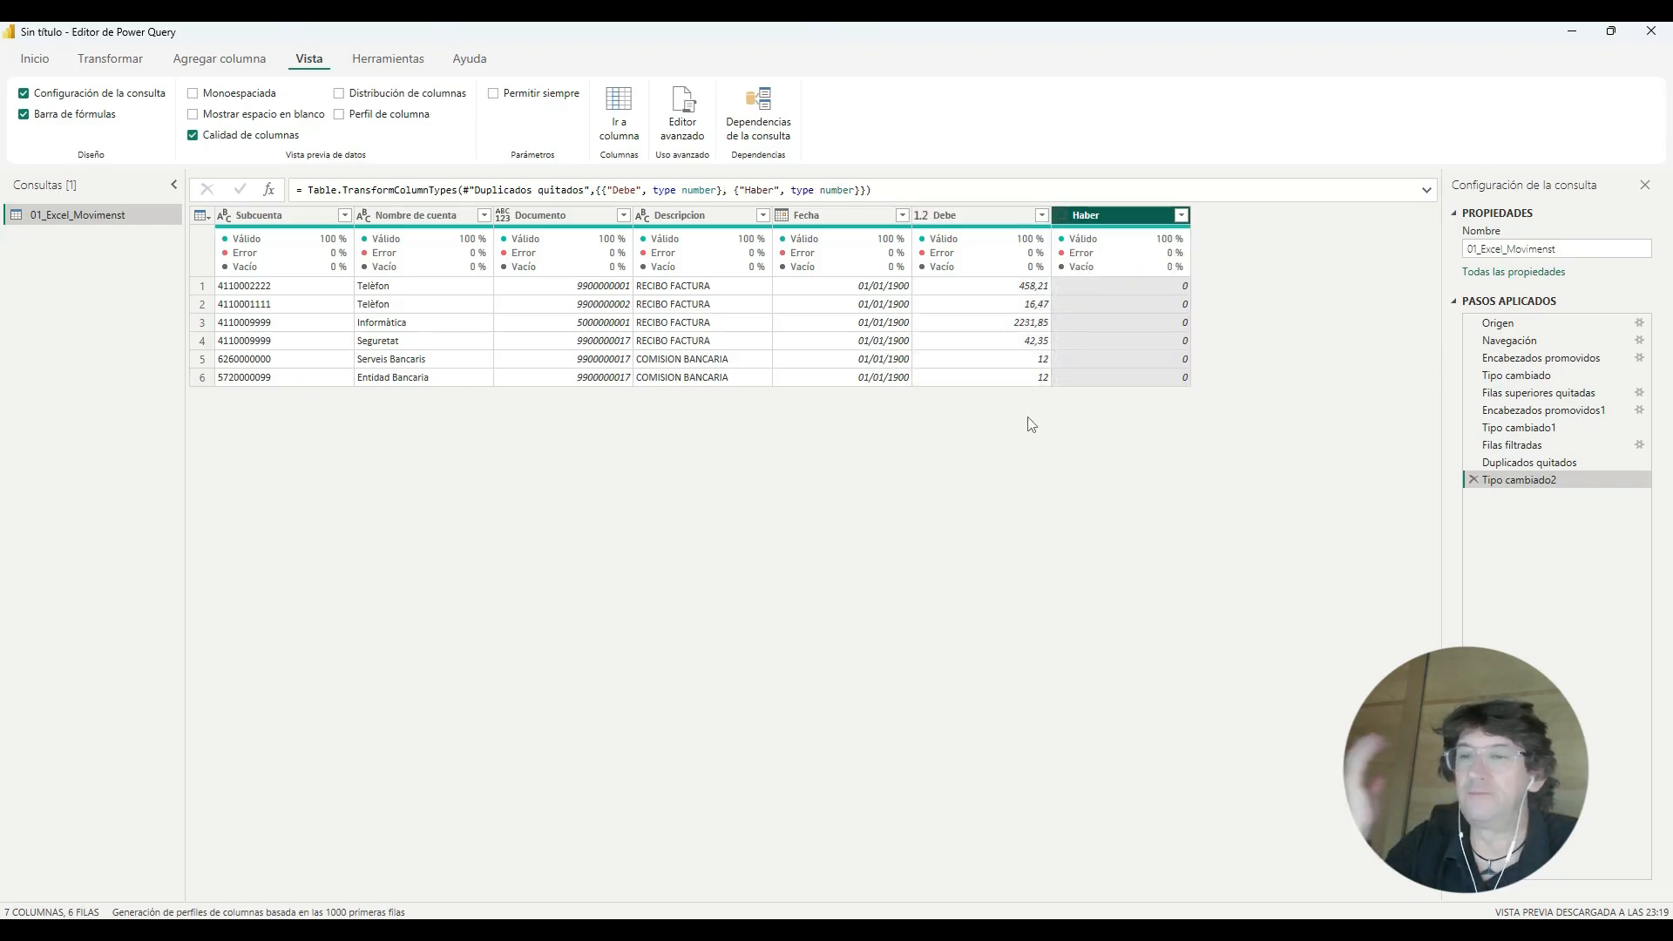
# Step: Check the data type options of the Fecha column and set the Documento column's type to Texto
pyautogui.click(782, 217)
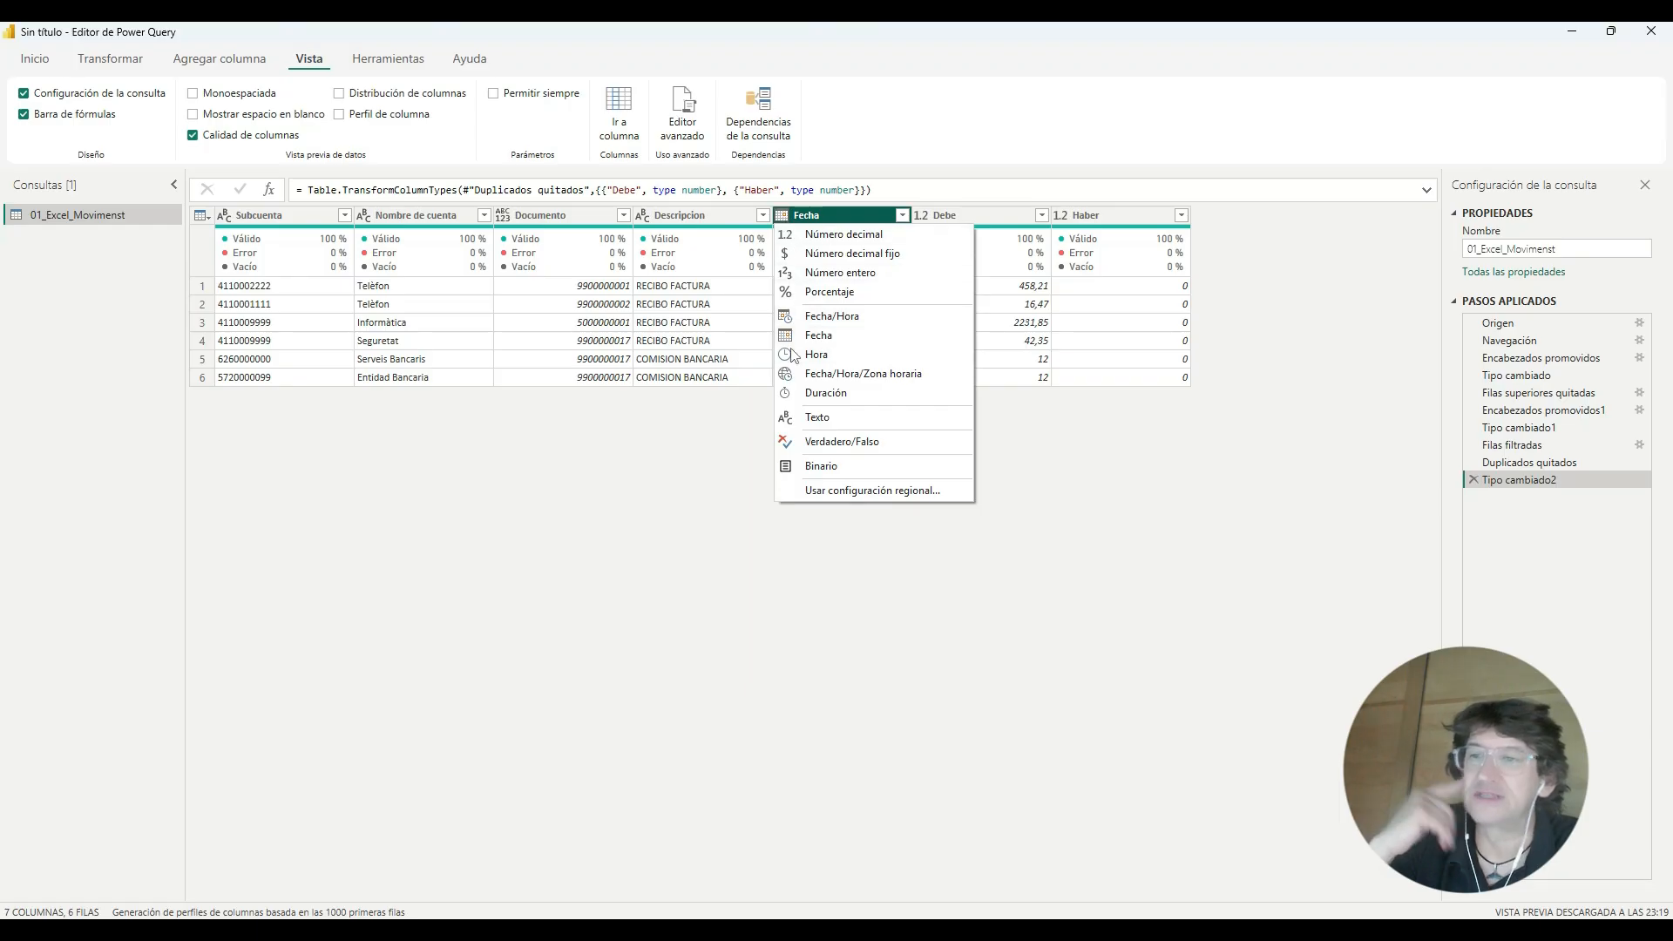
pyautogui.press('Escape')
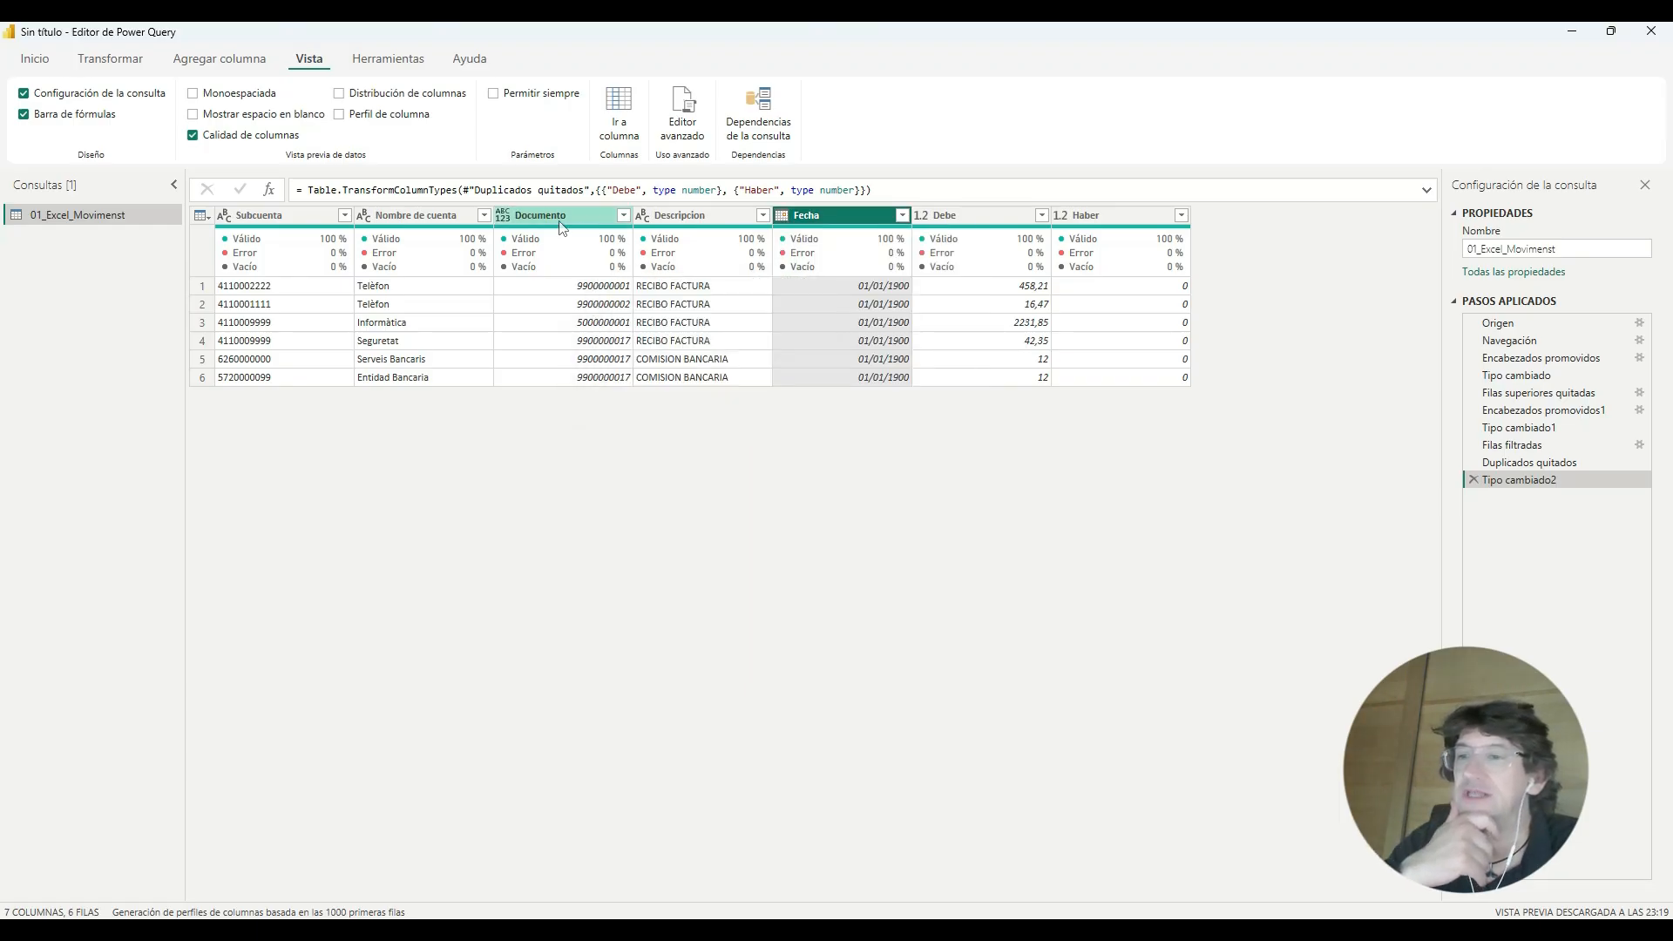
pyautogui.click(509, 222)
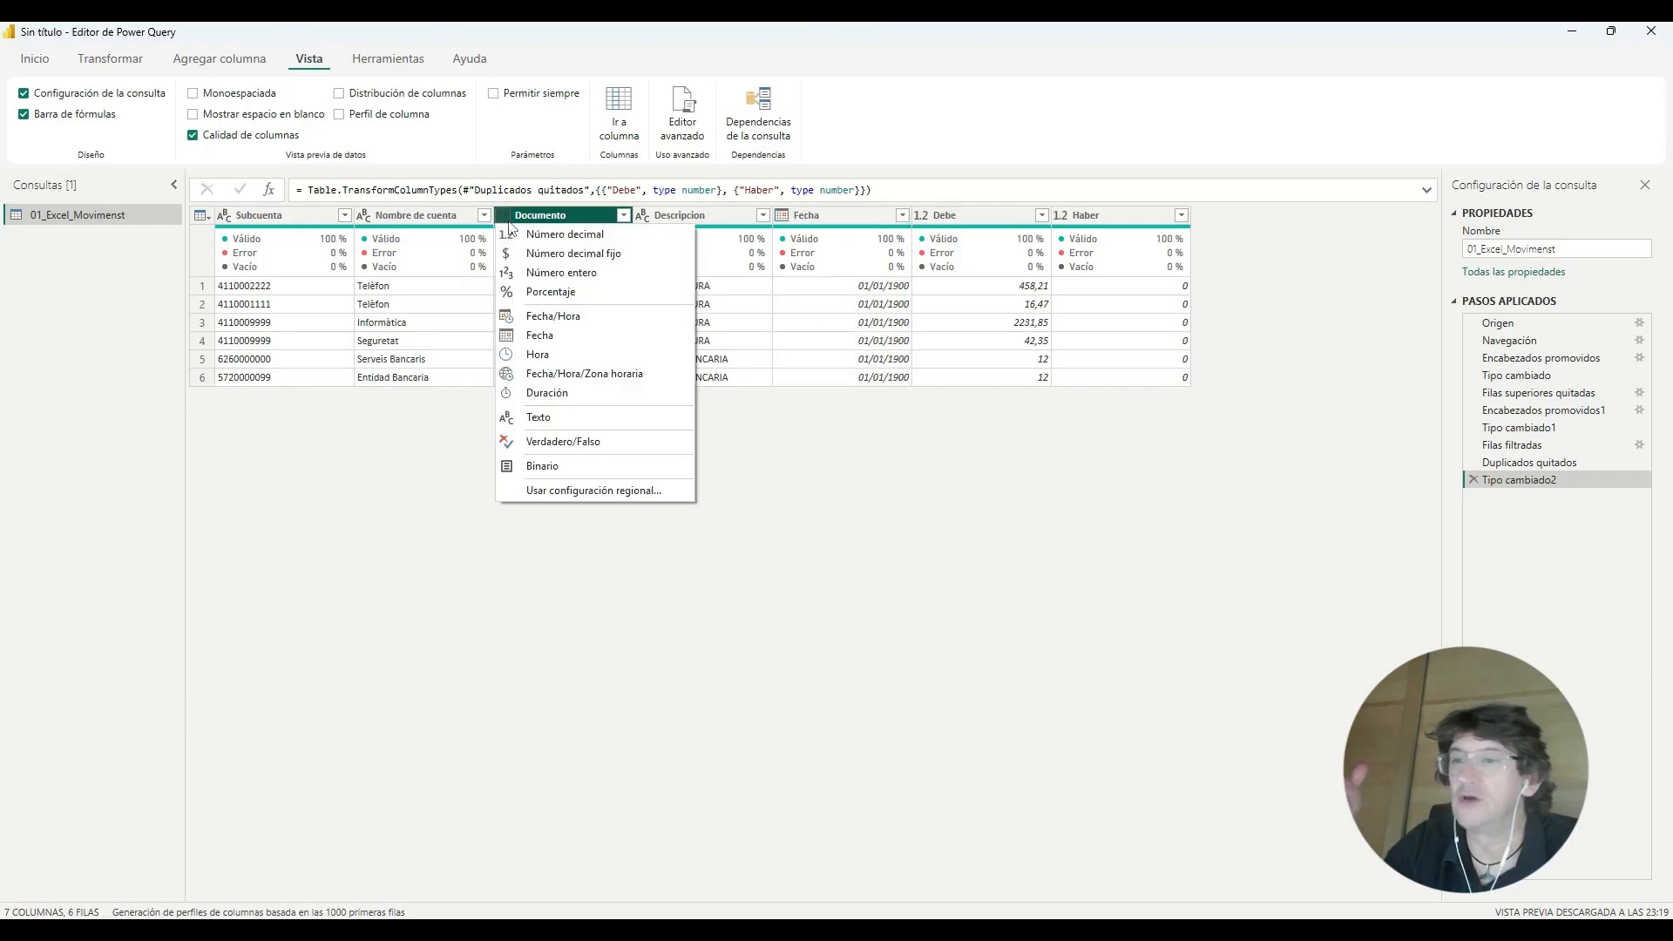
pyautogui.click(591, 425)
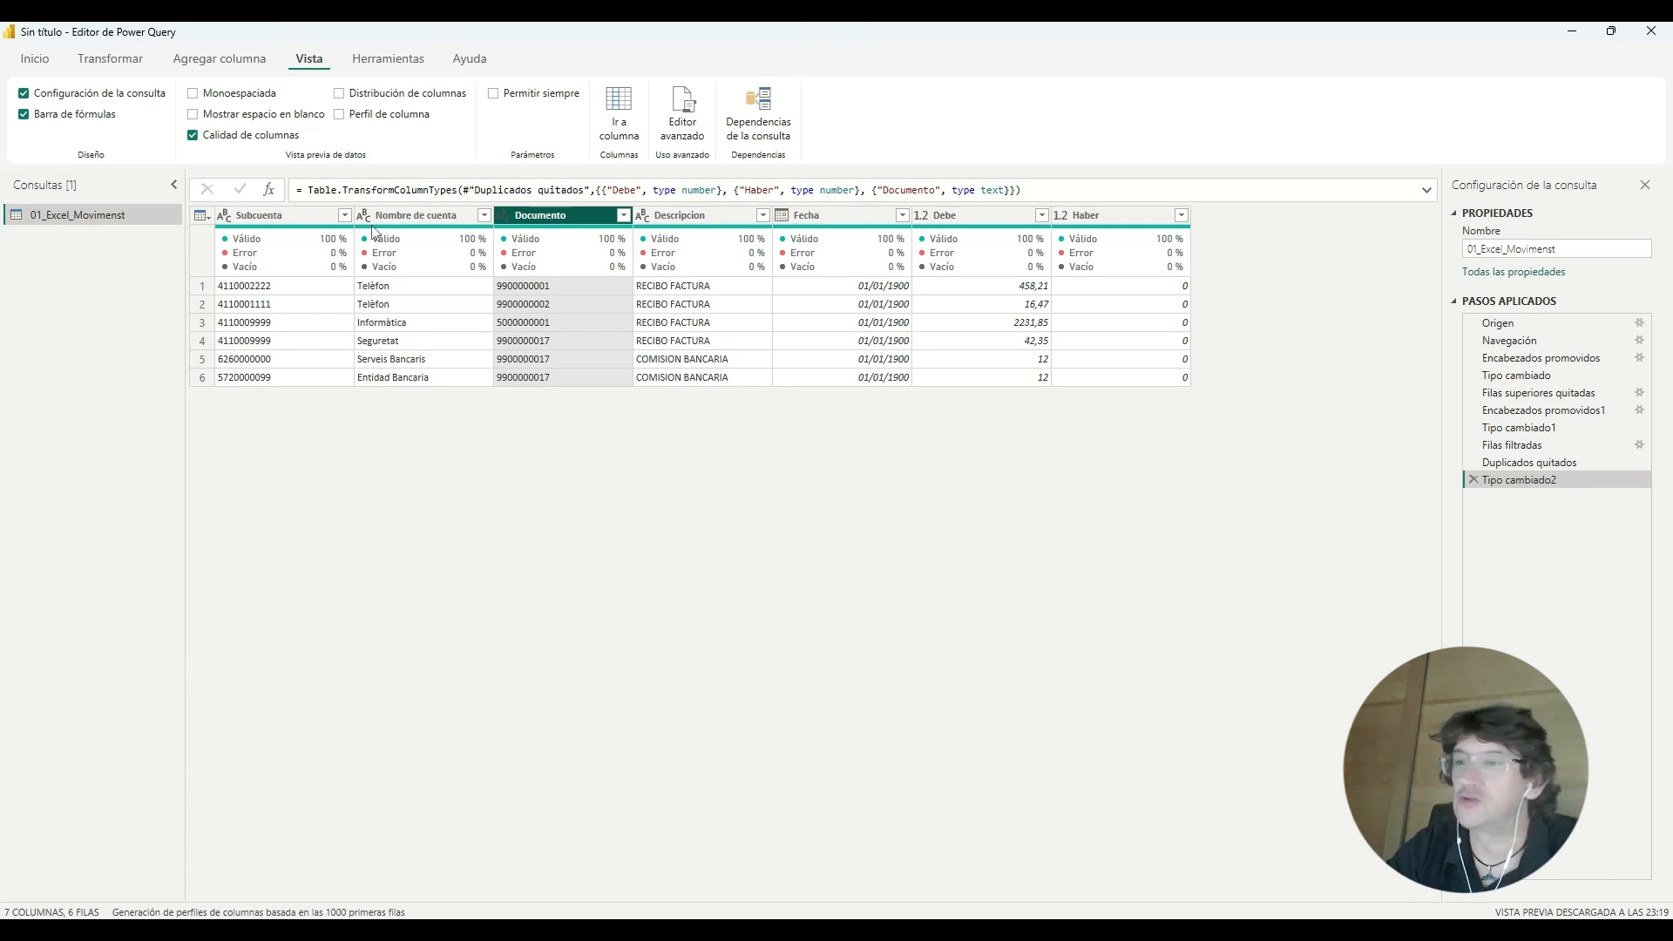
# Step: Review the data at the Origen and Navegación steps and return to the Tipo cambiado2 step
pyautogui.moveTo(372, 231)
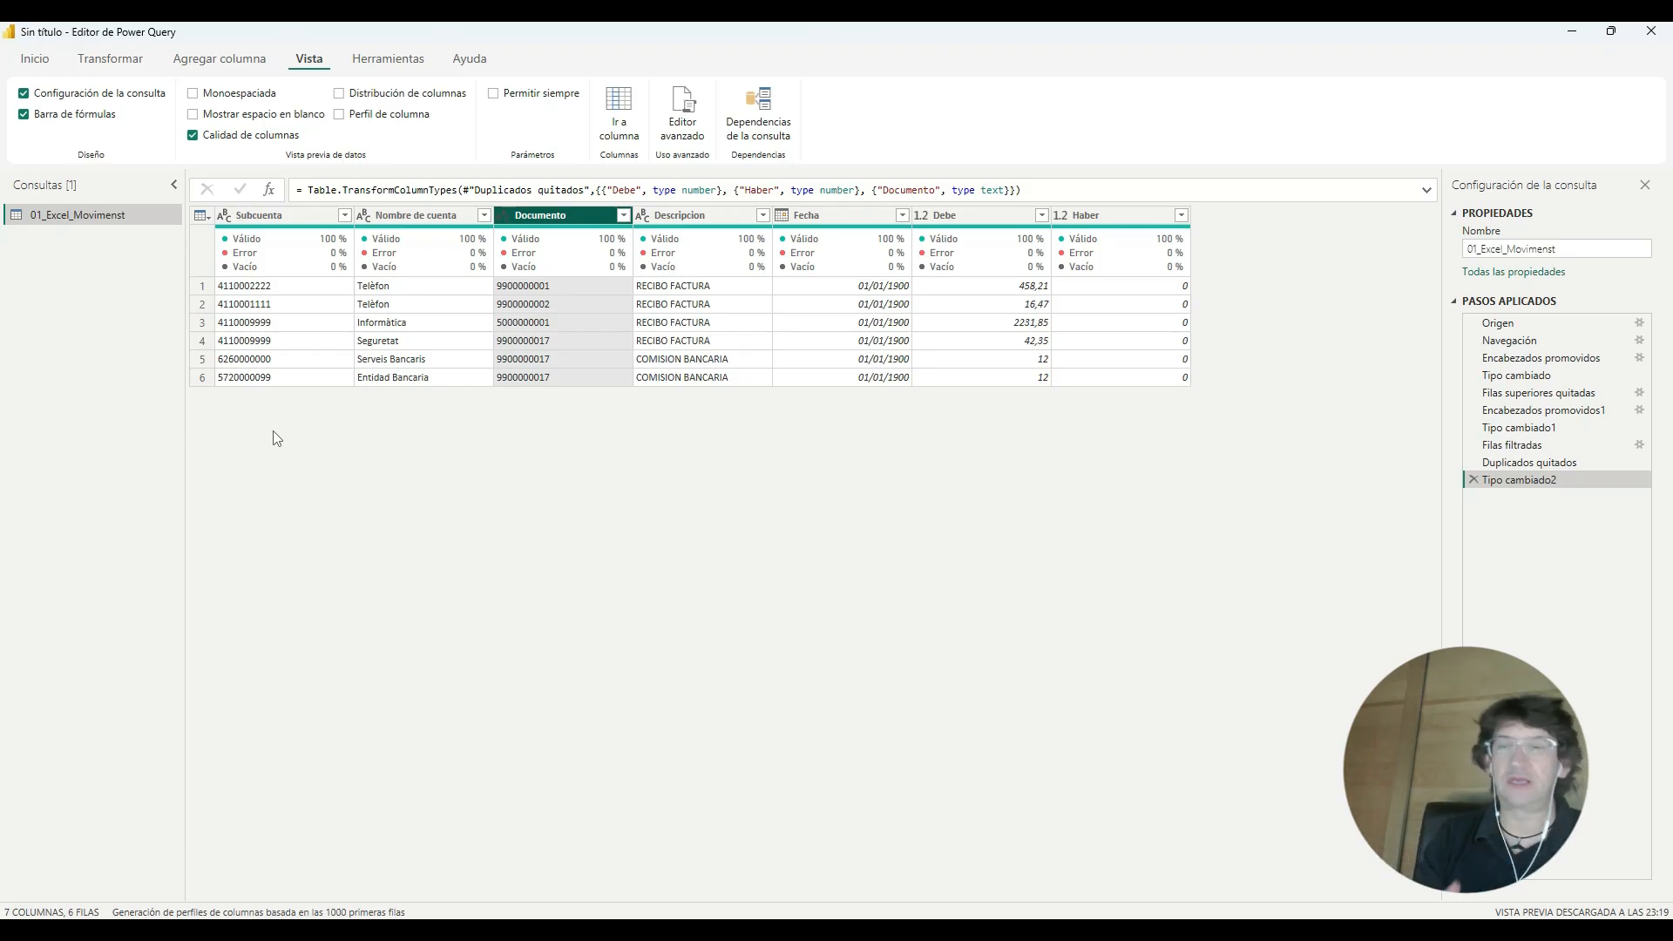
pyautogui.click(1521, 323)
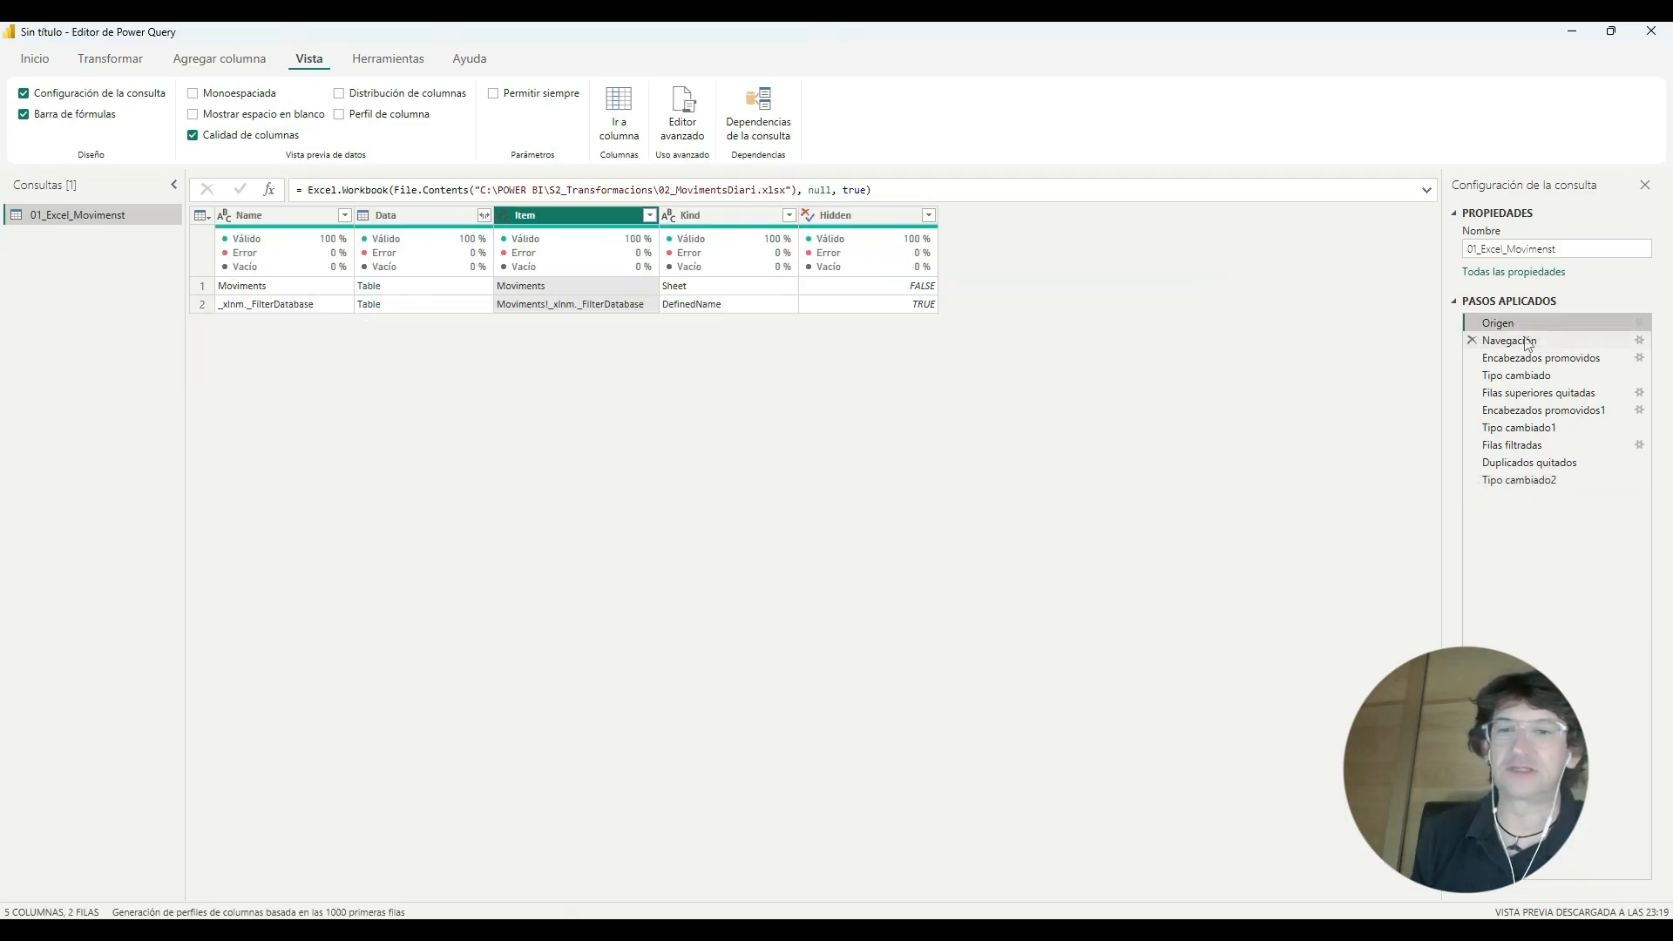
pyautogui.click(1525, 344)
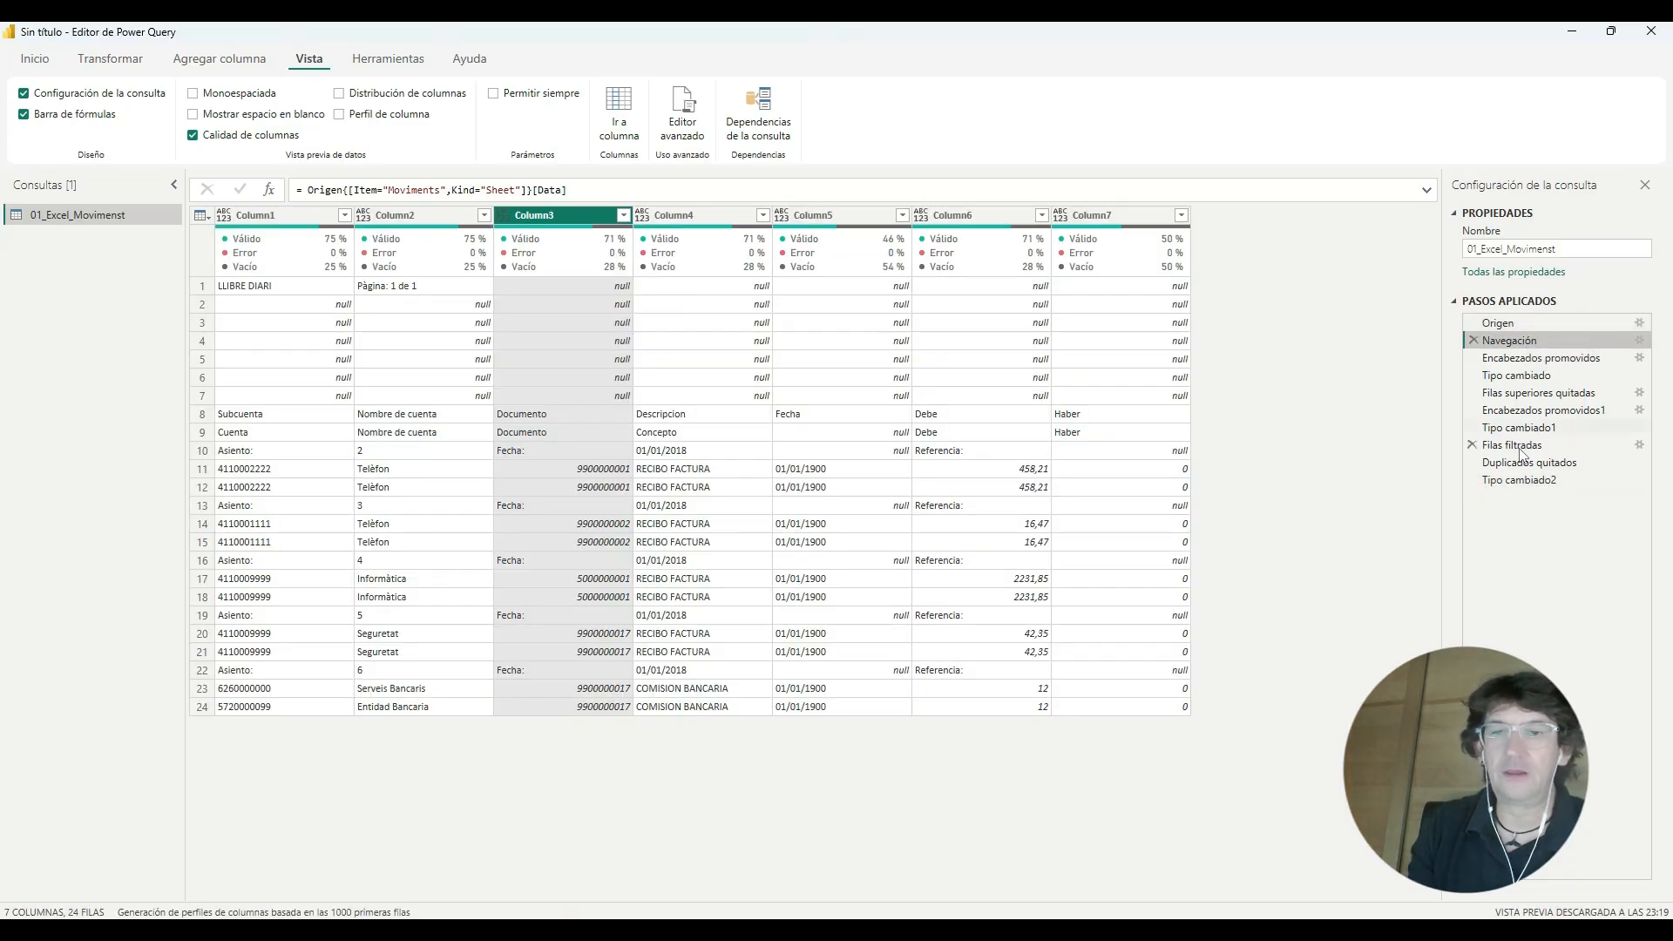
pyautogui.click(1526, 481)
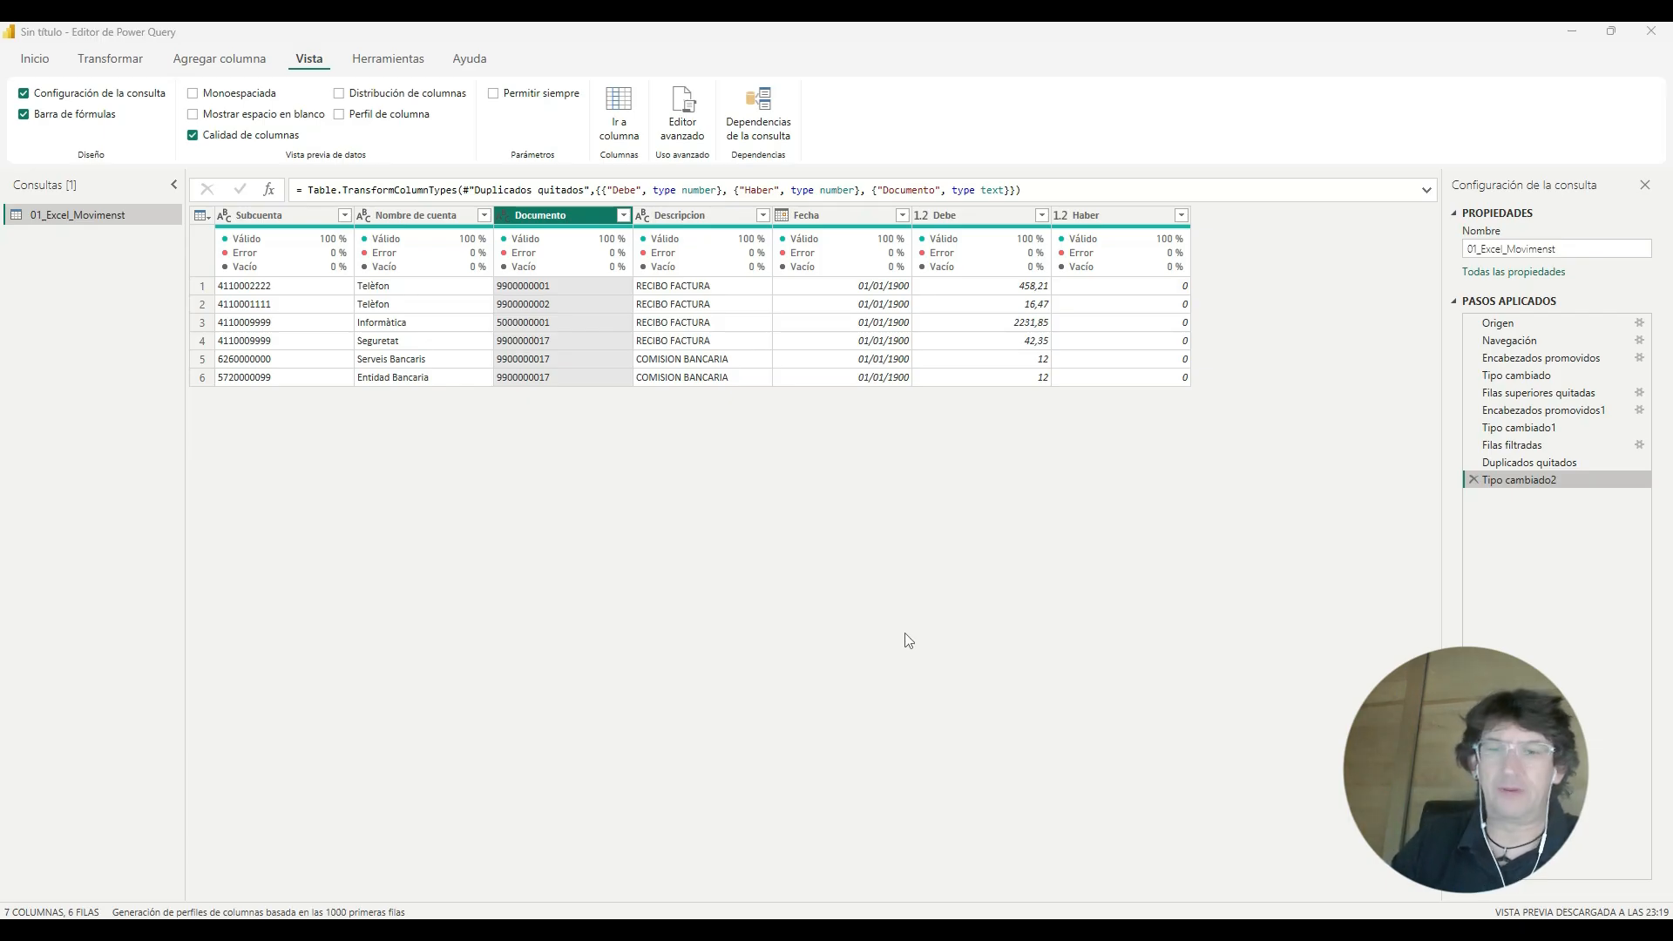
pyautogui.click(36, 59)
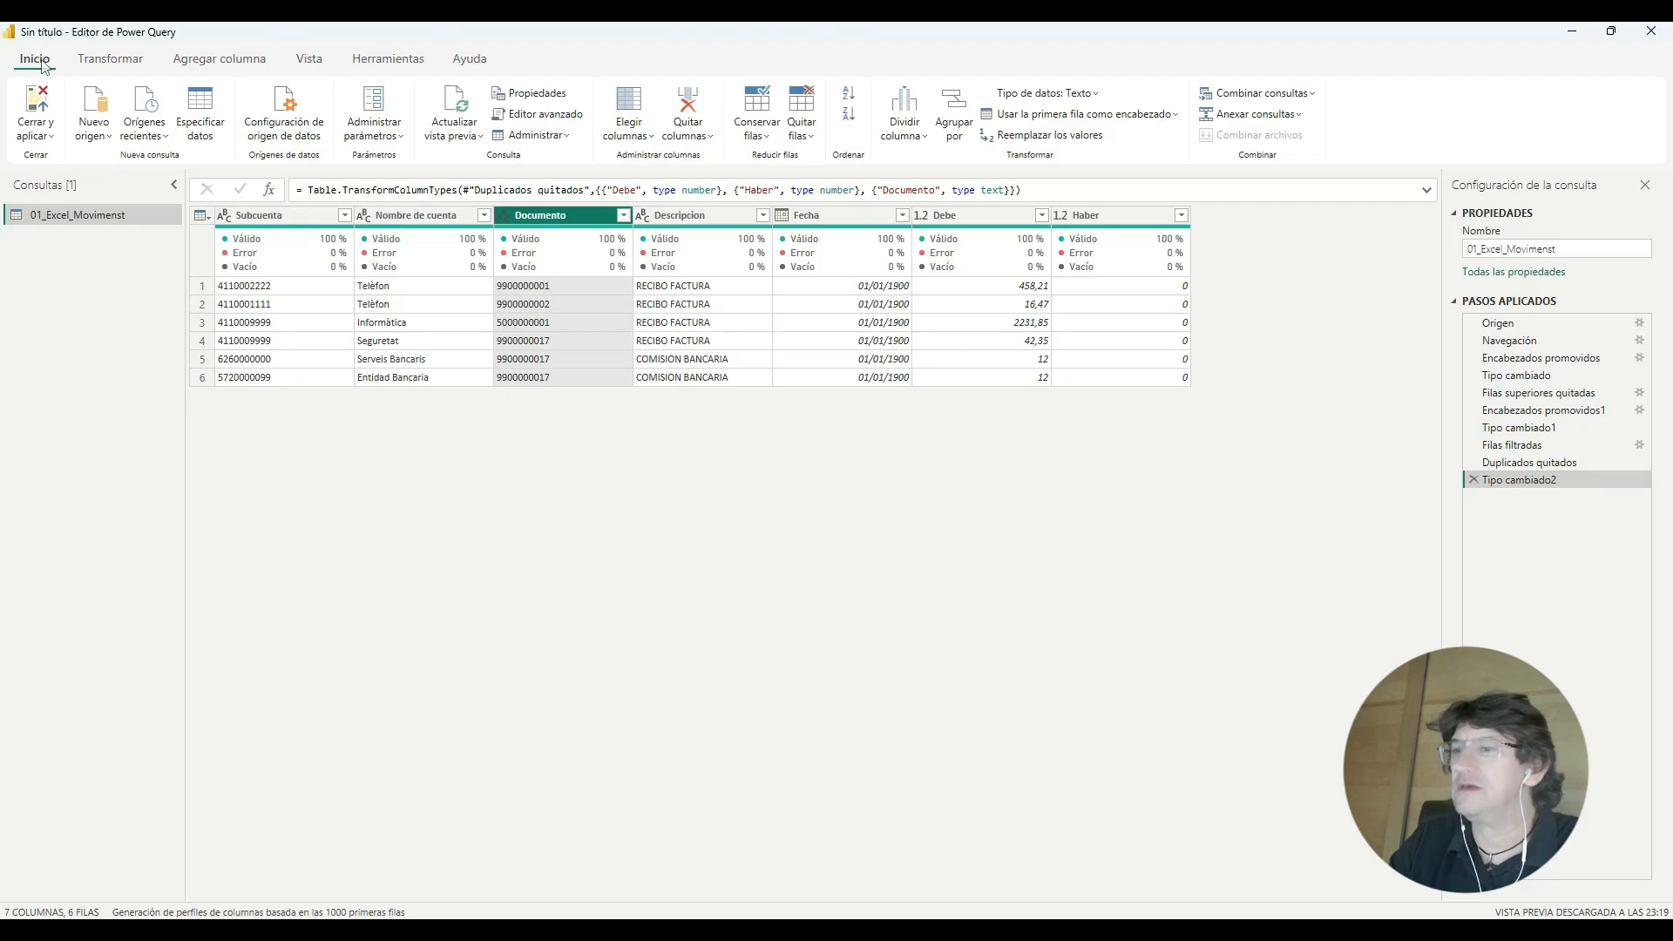
pyautogui.click(103, 136)
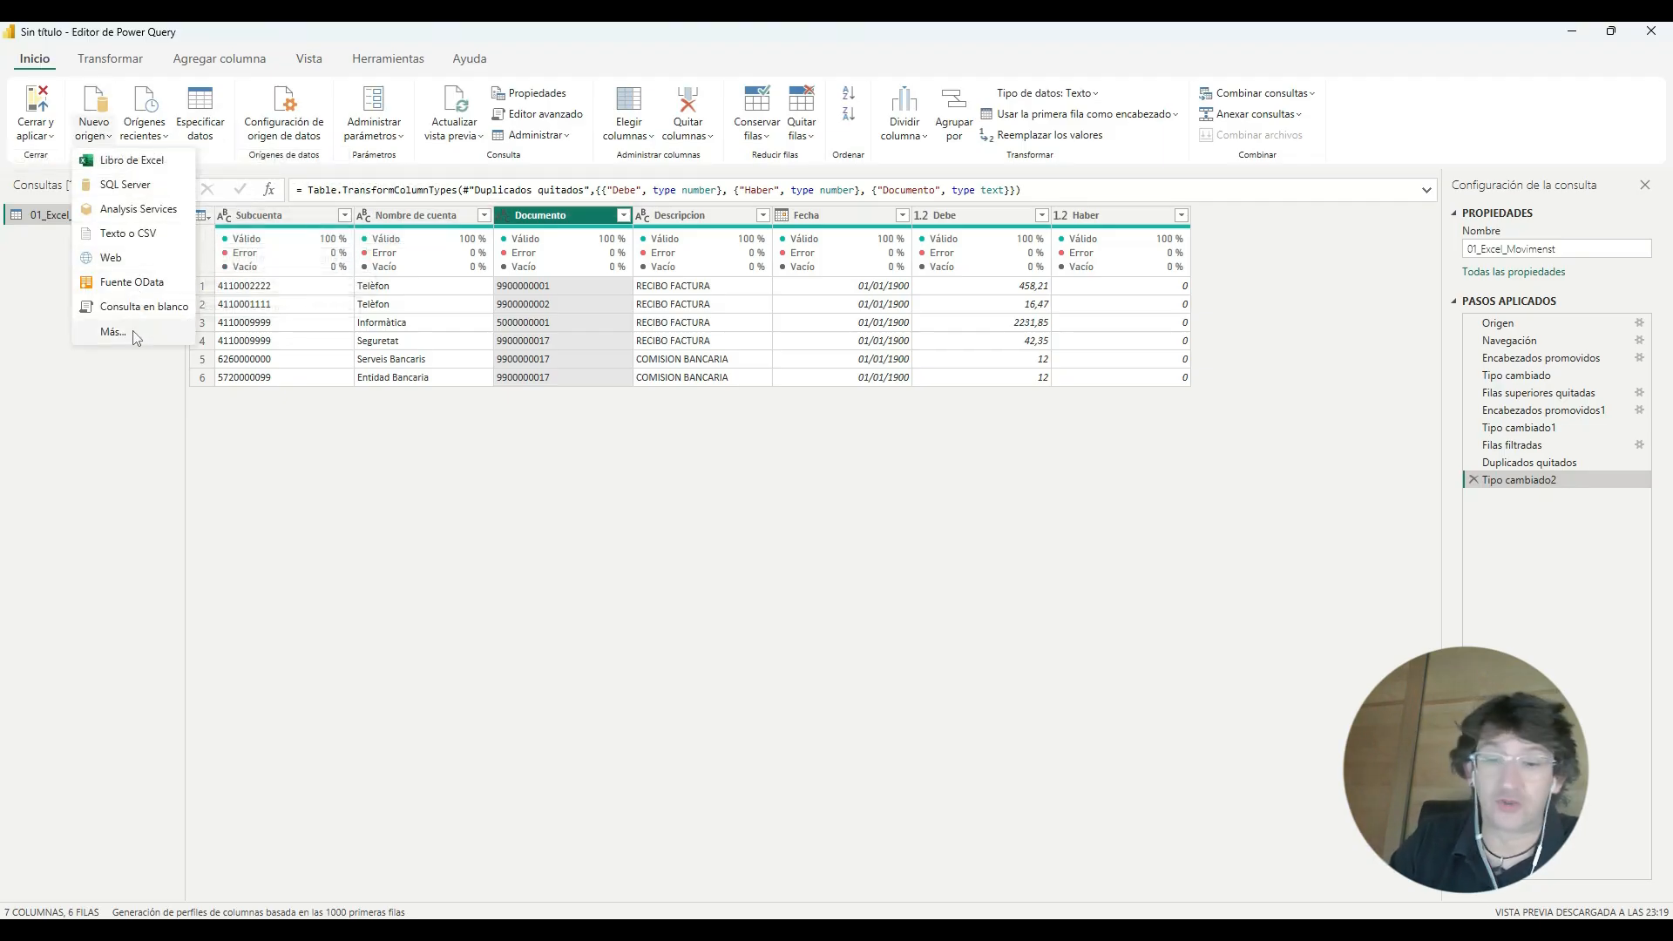
pyautogui.click(130, 262)
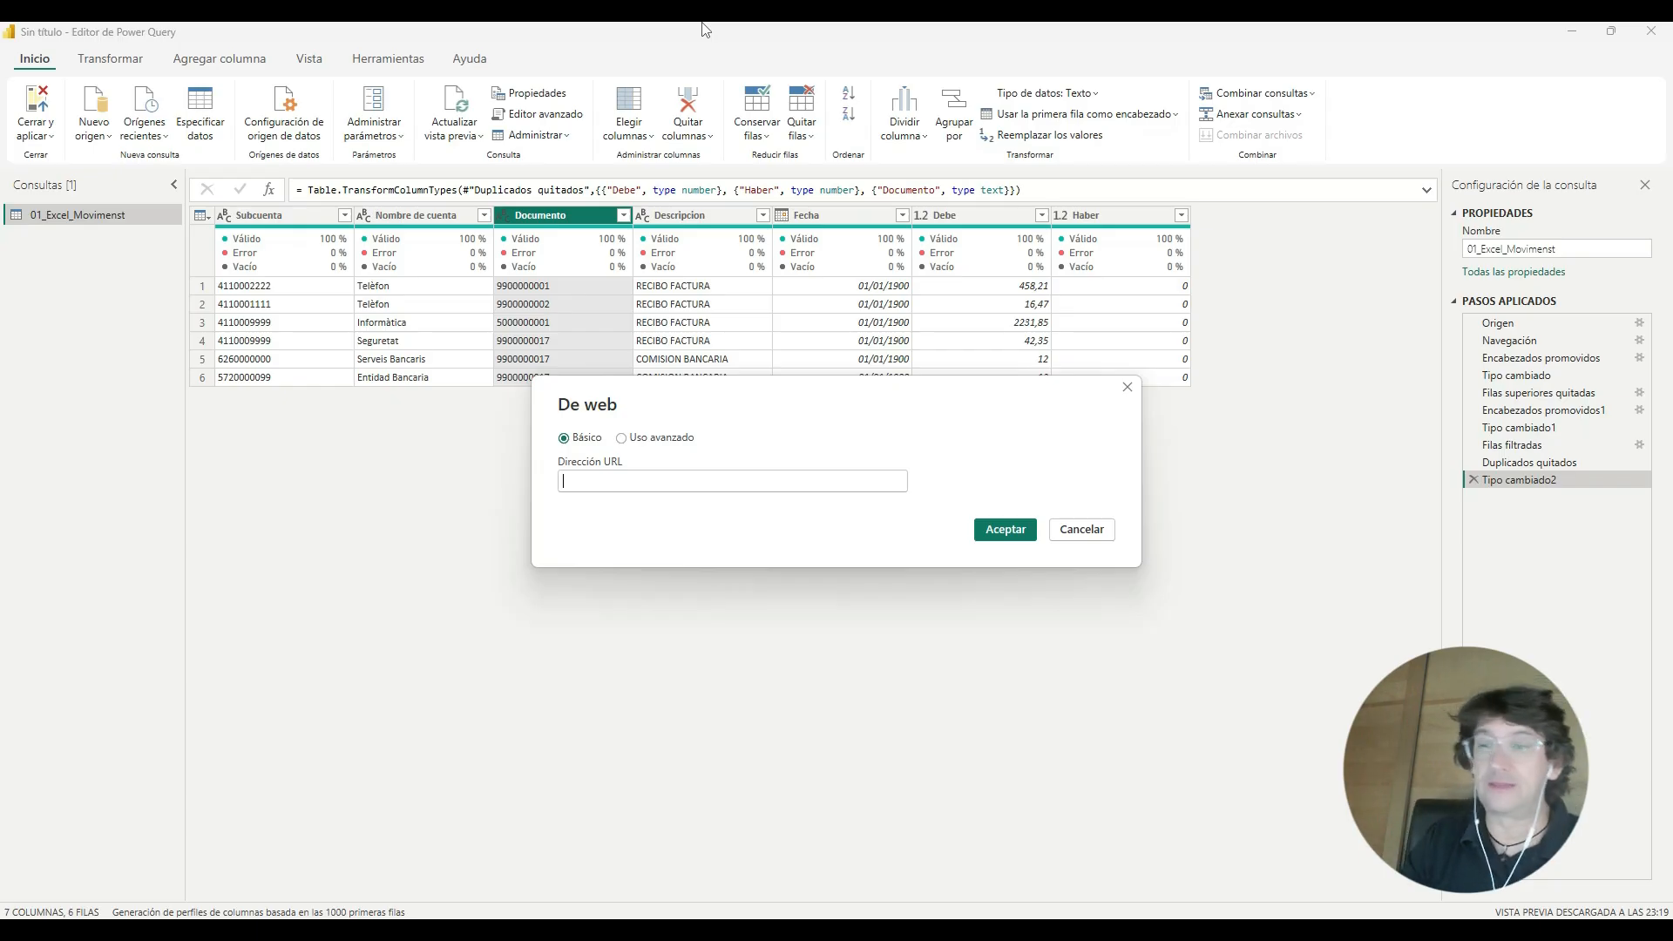
pyautogui.write('https://ca.wikipedia.org/wiki/Llista_de_municipis_de_Catalunya')
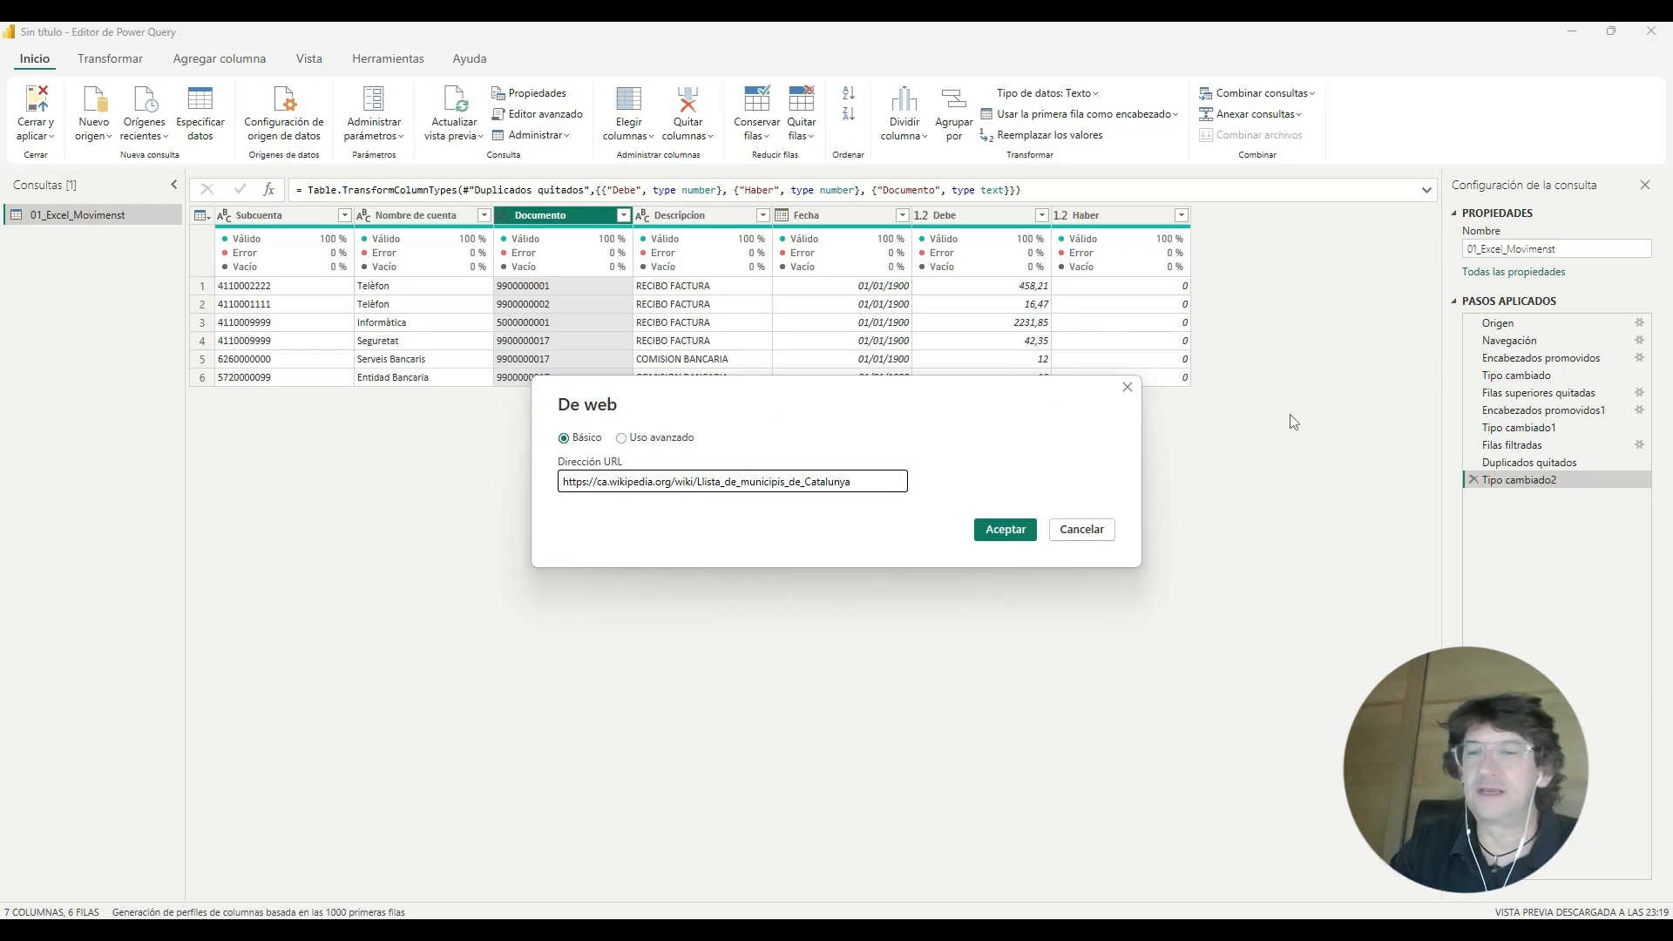
pyautogui.click(1006, 535)
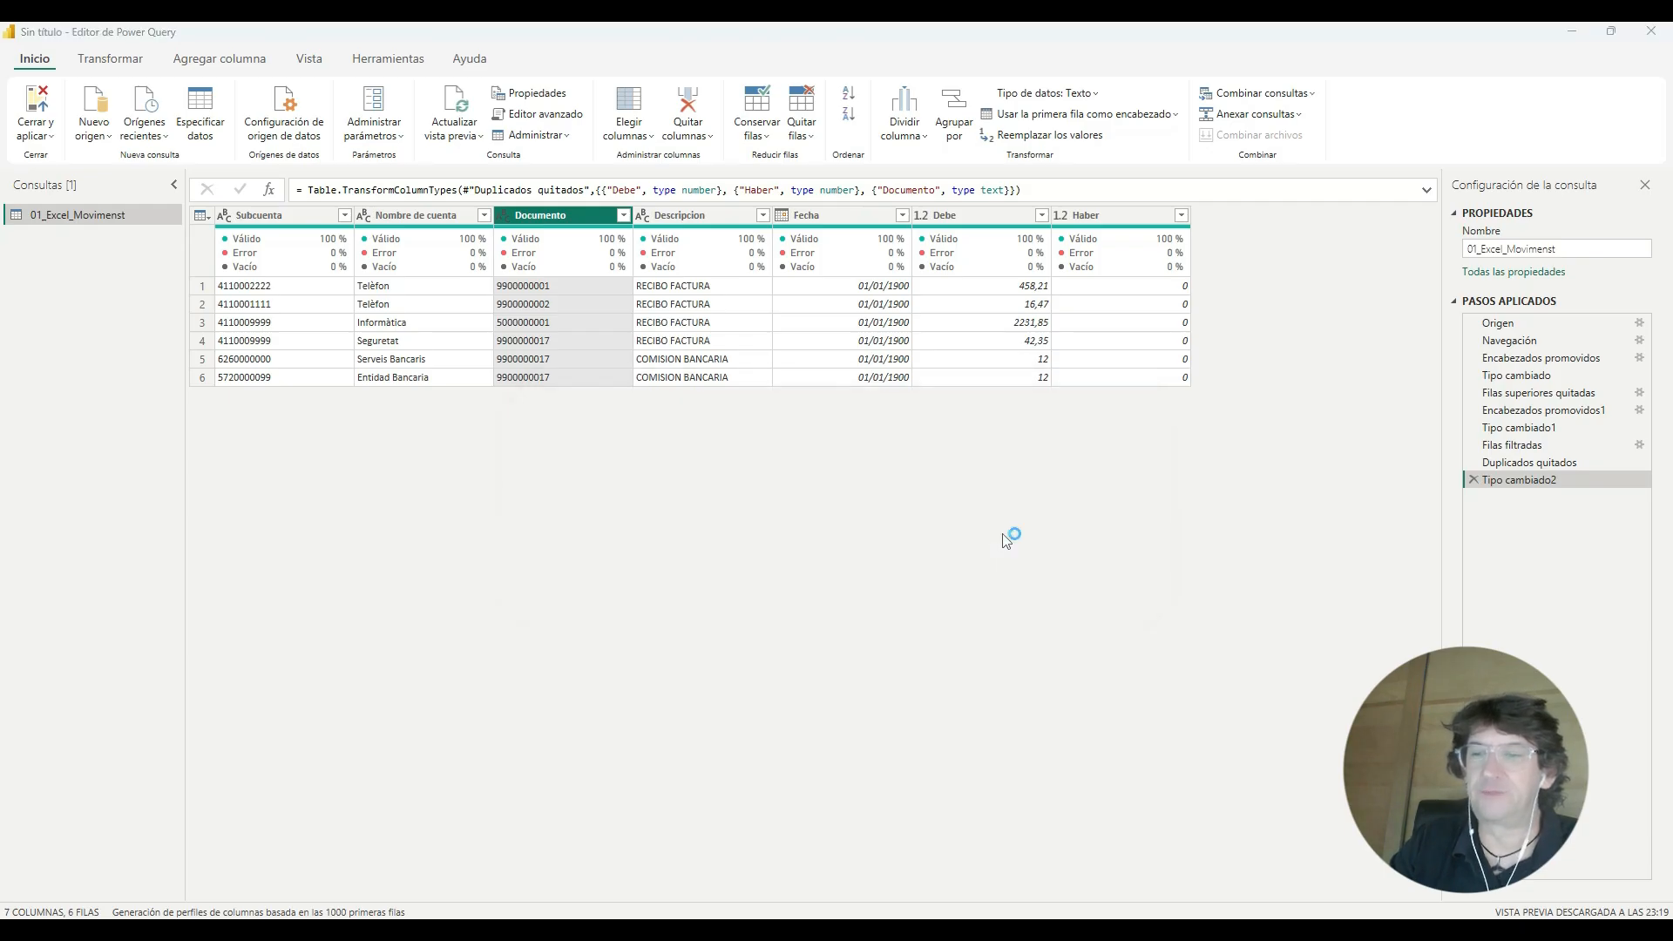
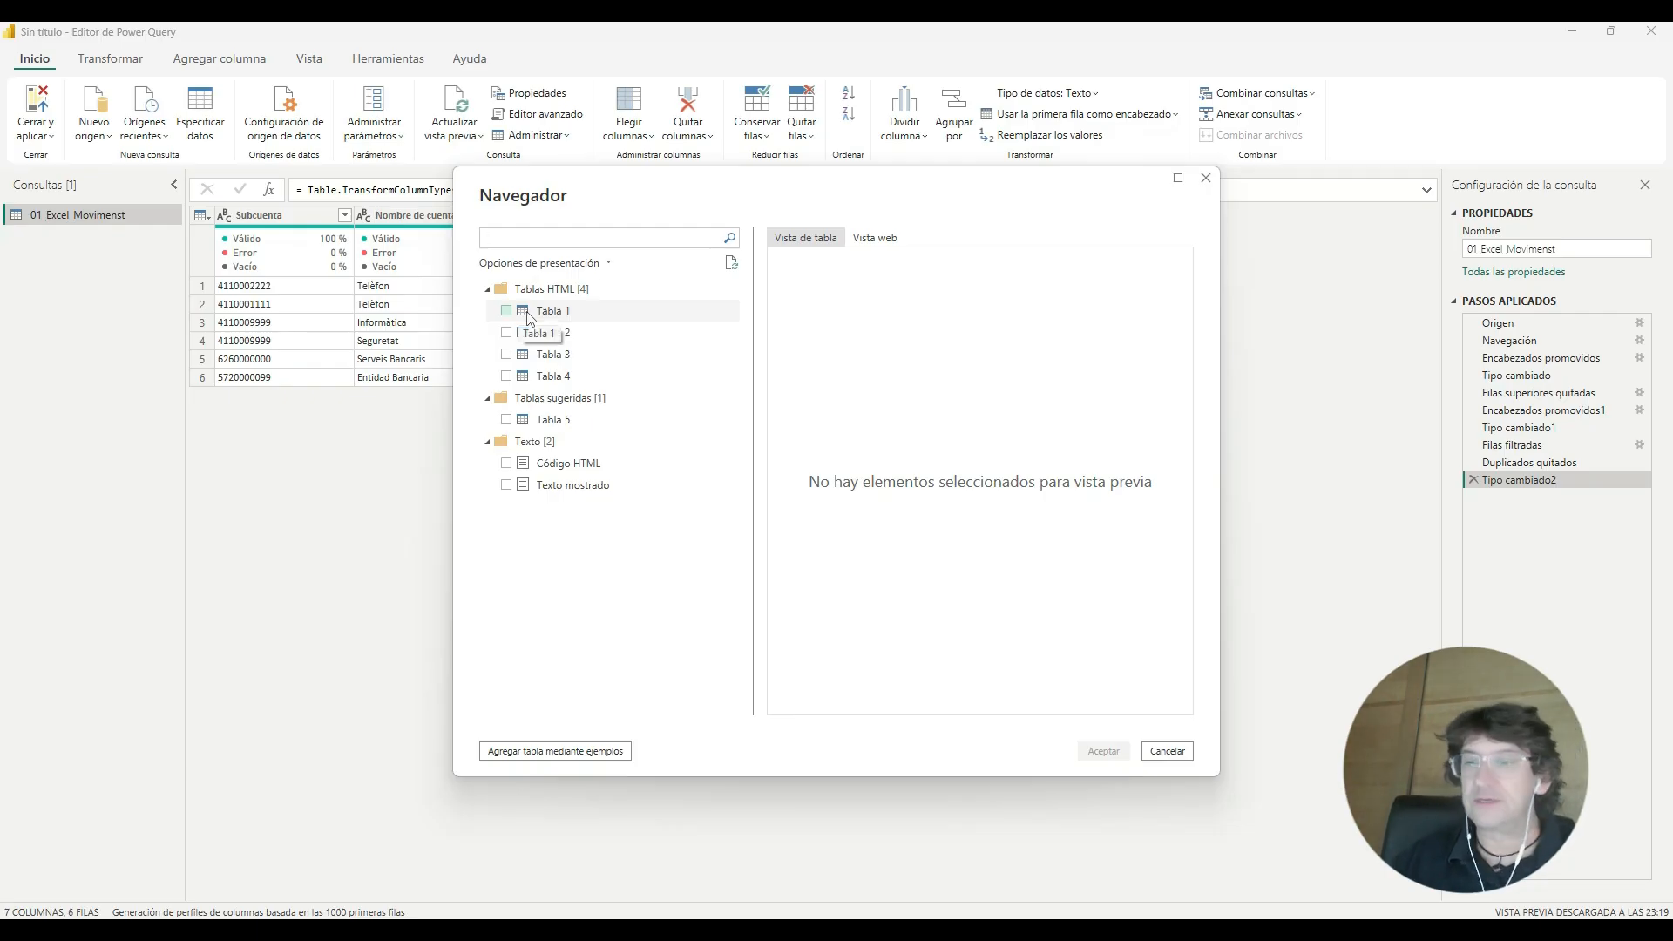
# Step: Preview Tabla 1 and Tabla 2 of the Wikipedia page and import only Tabla 2 as a query
pyautogui.click(528, 318)
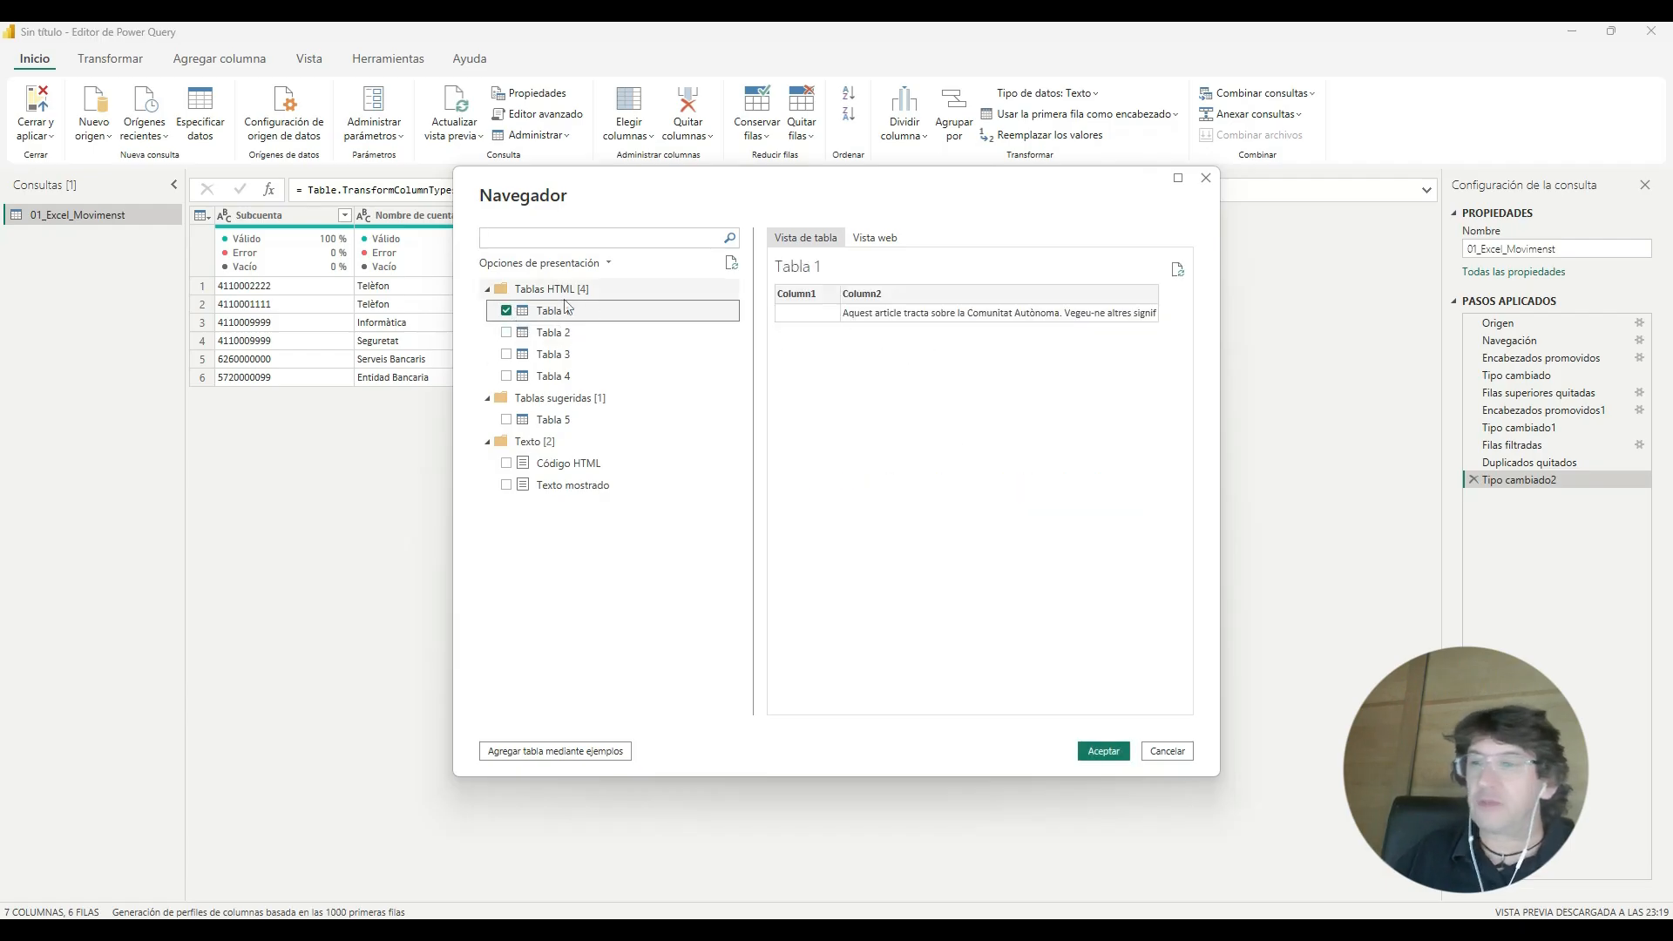
pyautogui.click(507, 311)
pyautogui.click(506, 332)
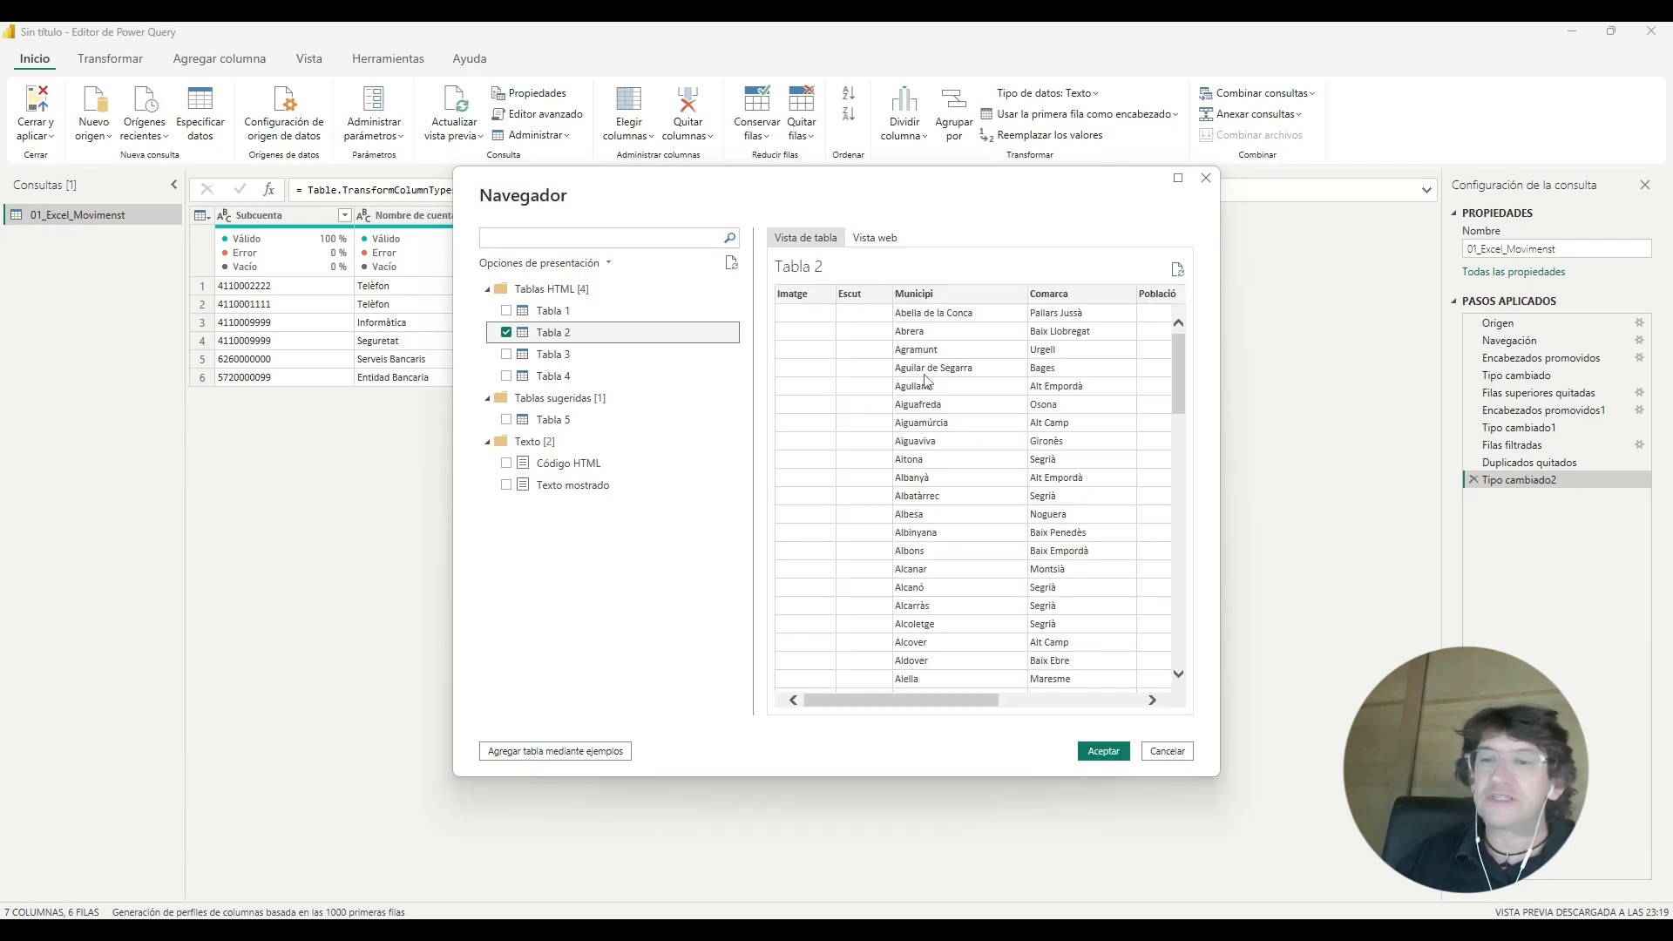
pyautogui.moveTo(961, 701); pyautogui.dragTo(1059, 700)
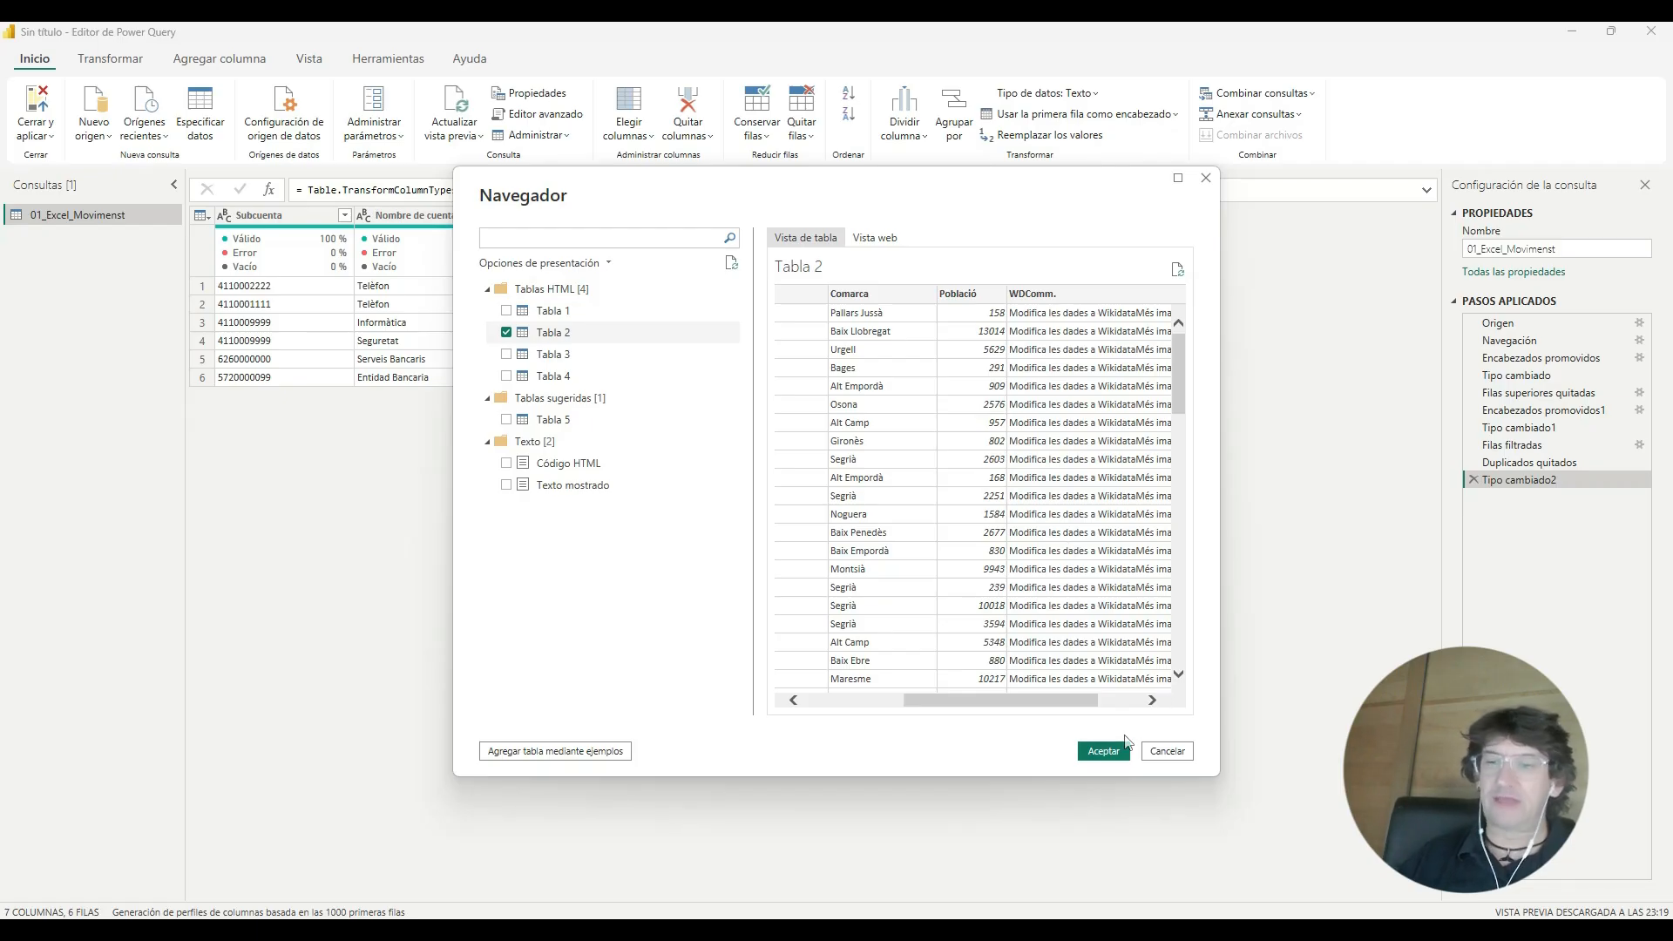
pyautogui.click(1103, 751)
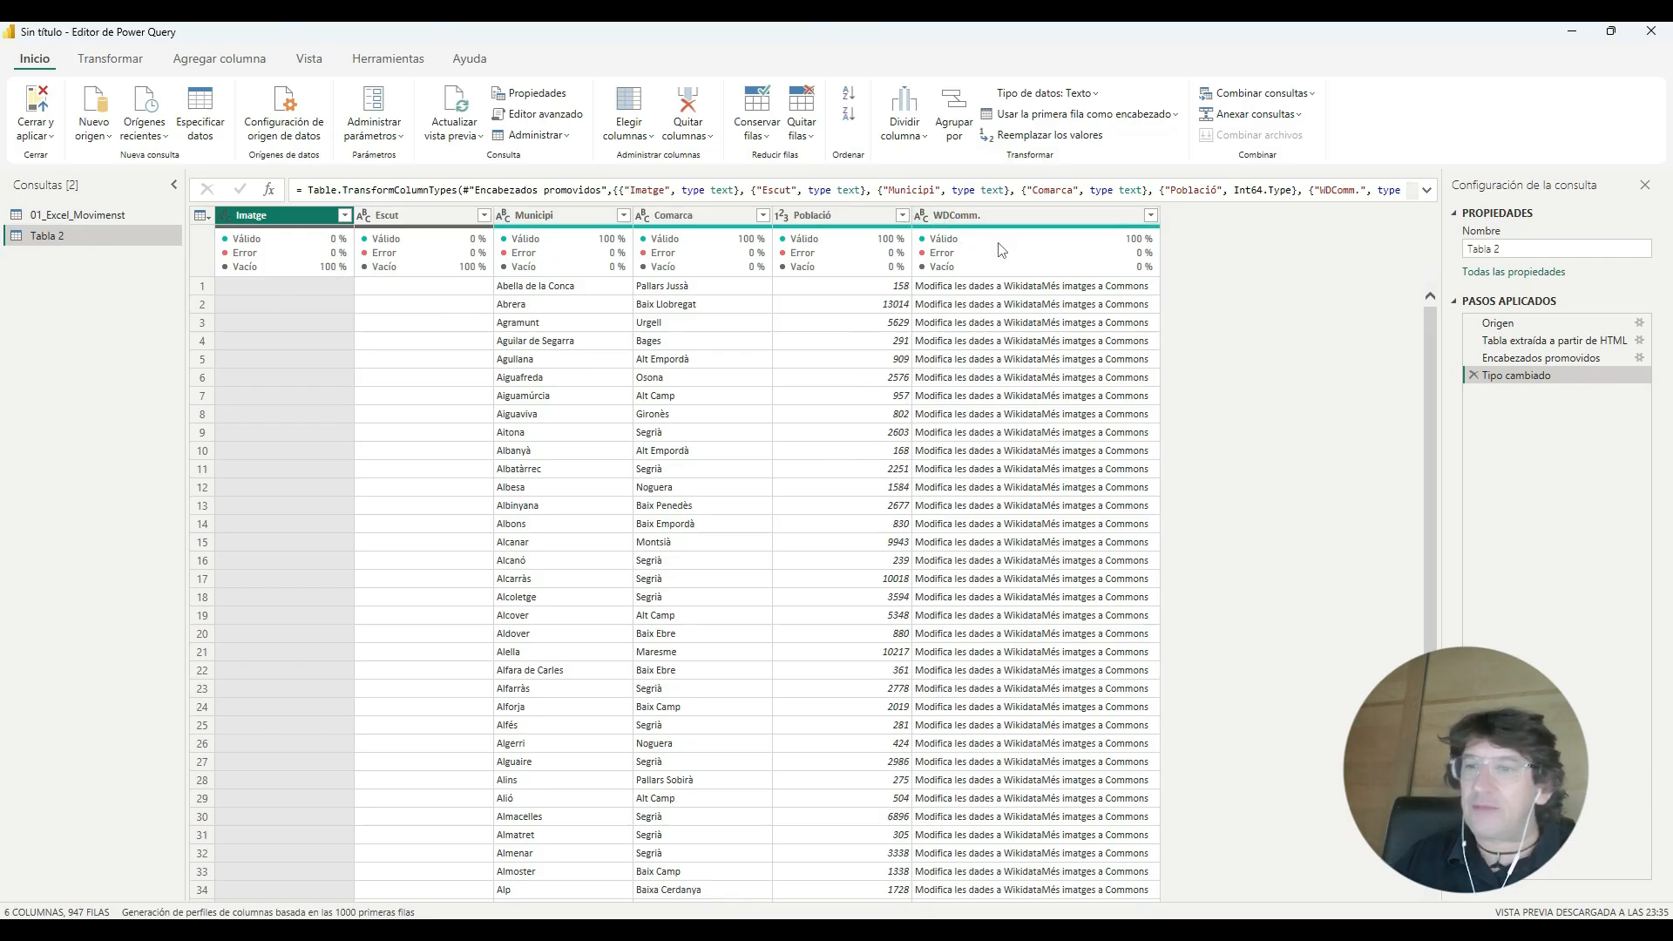
# Step: Keep only the Municipi and Població columns in the Tabla 2 query
pyautogui.moveTo(991, 253)
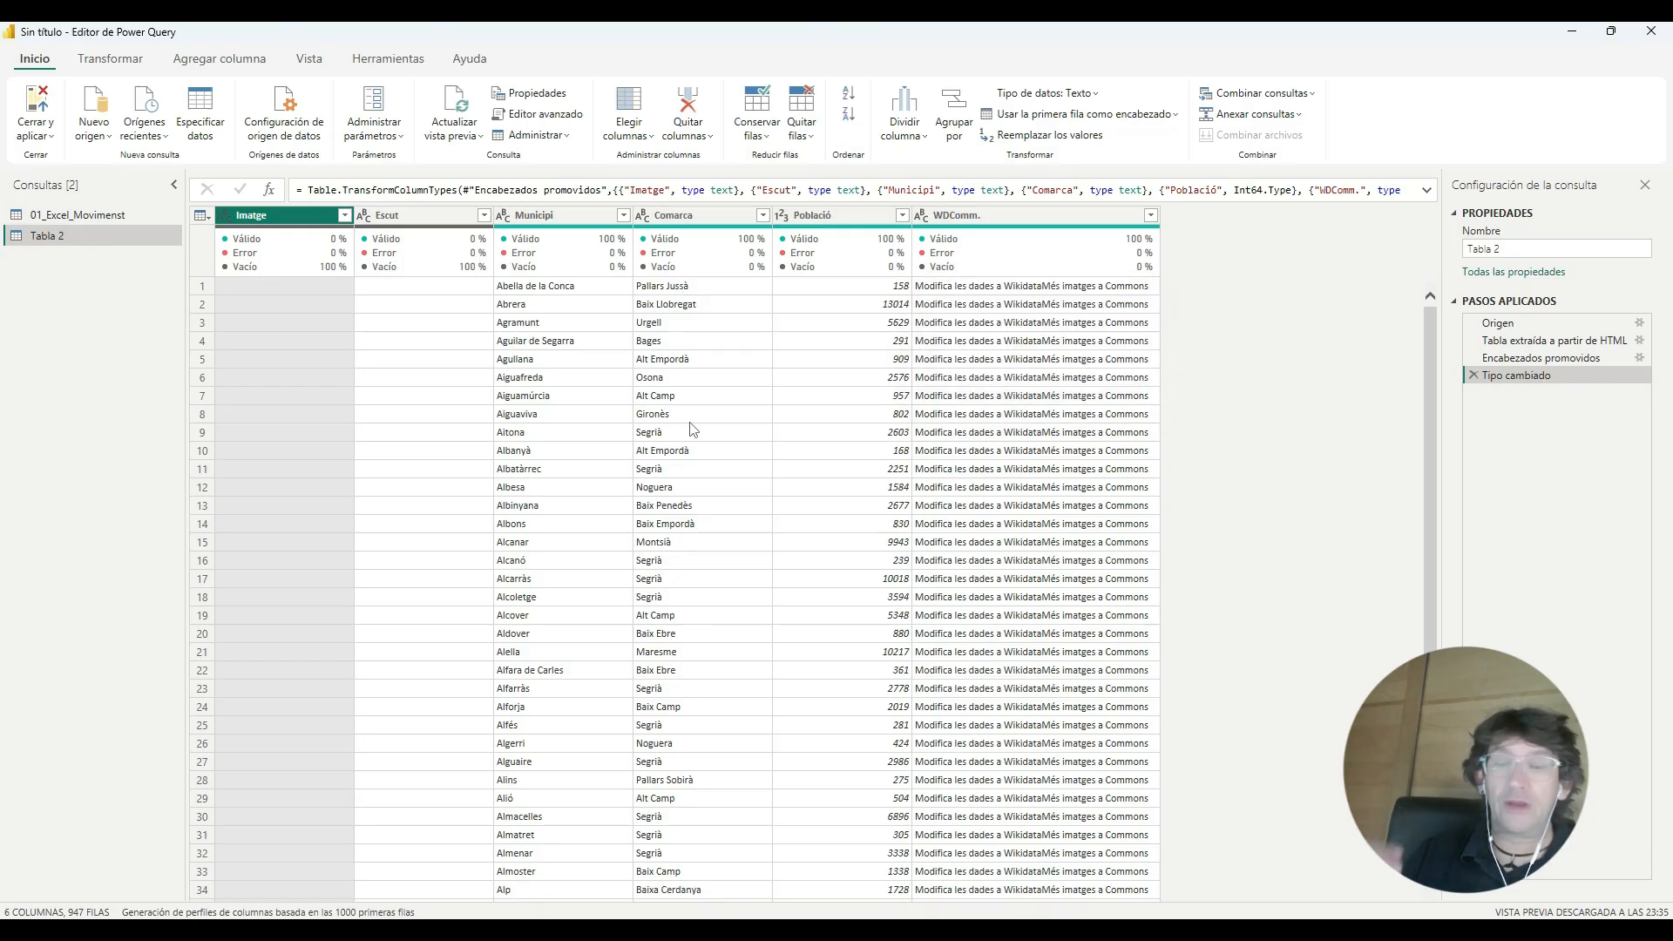
pyautogui.click(202, 218)
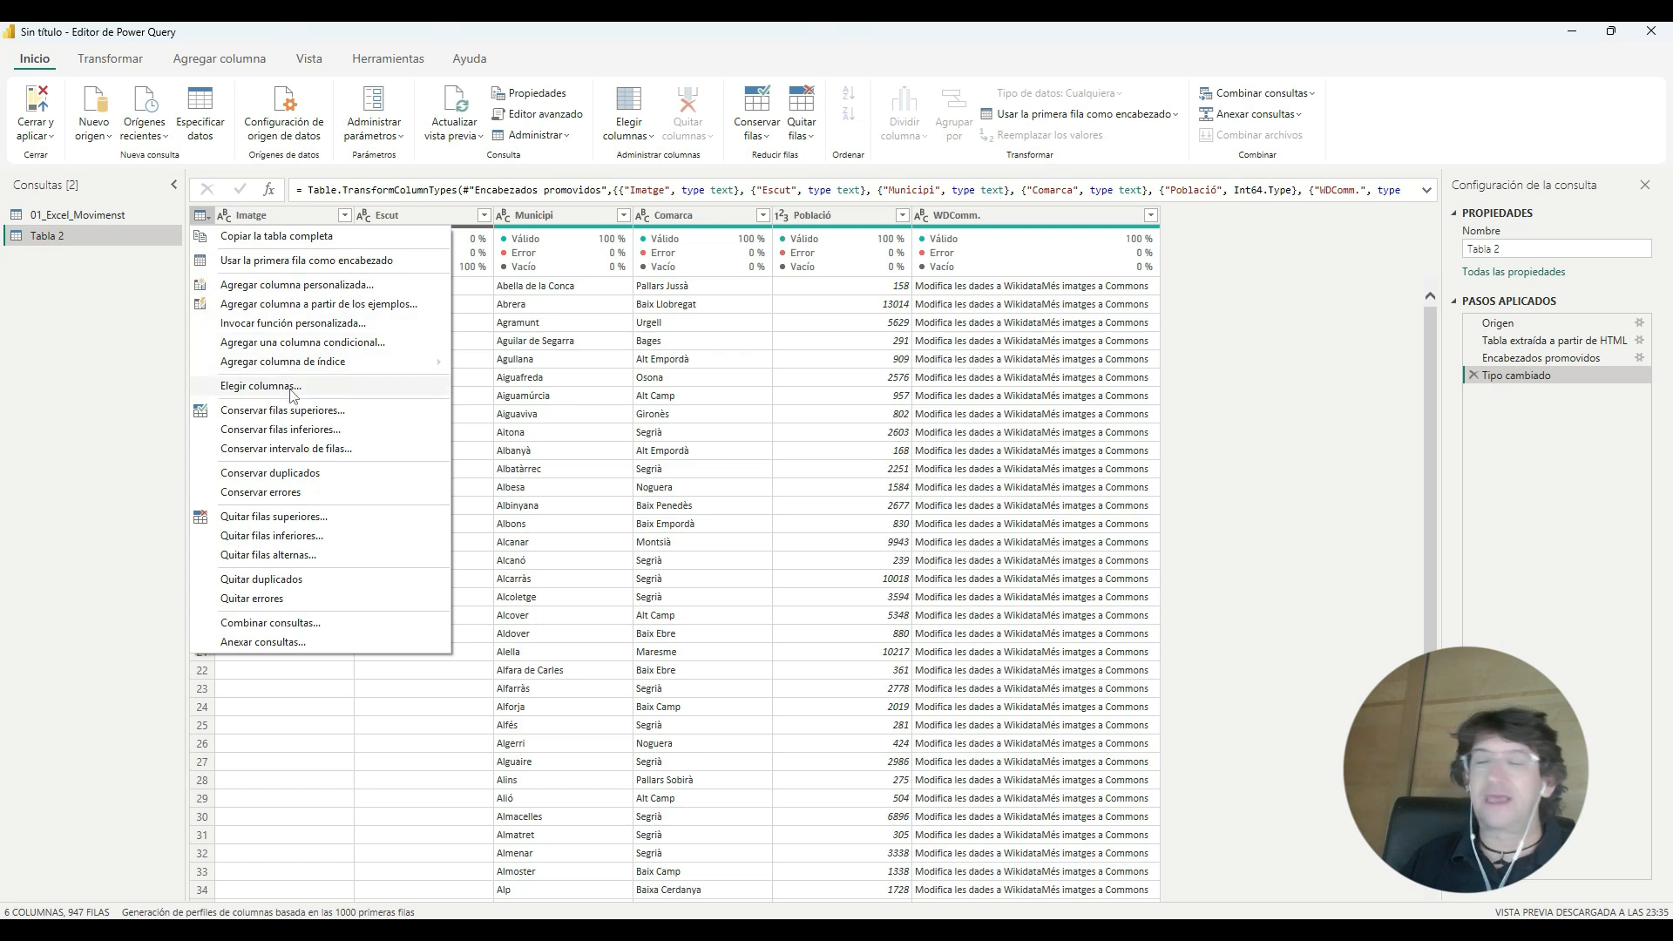
pyautogui.click(292, 392)
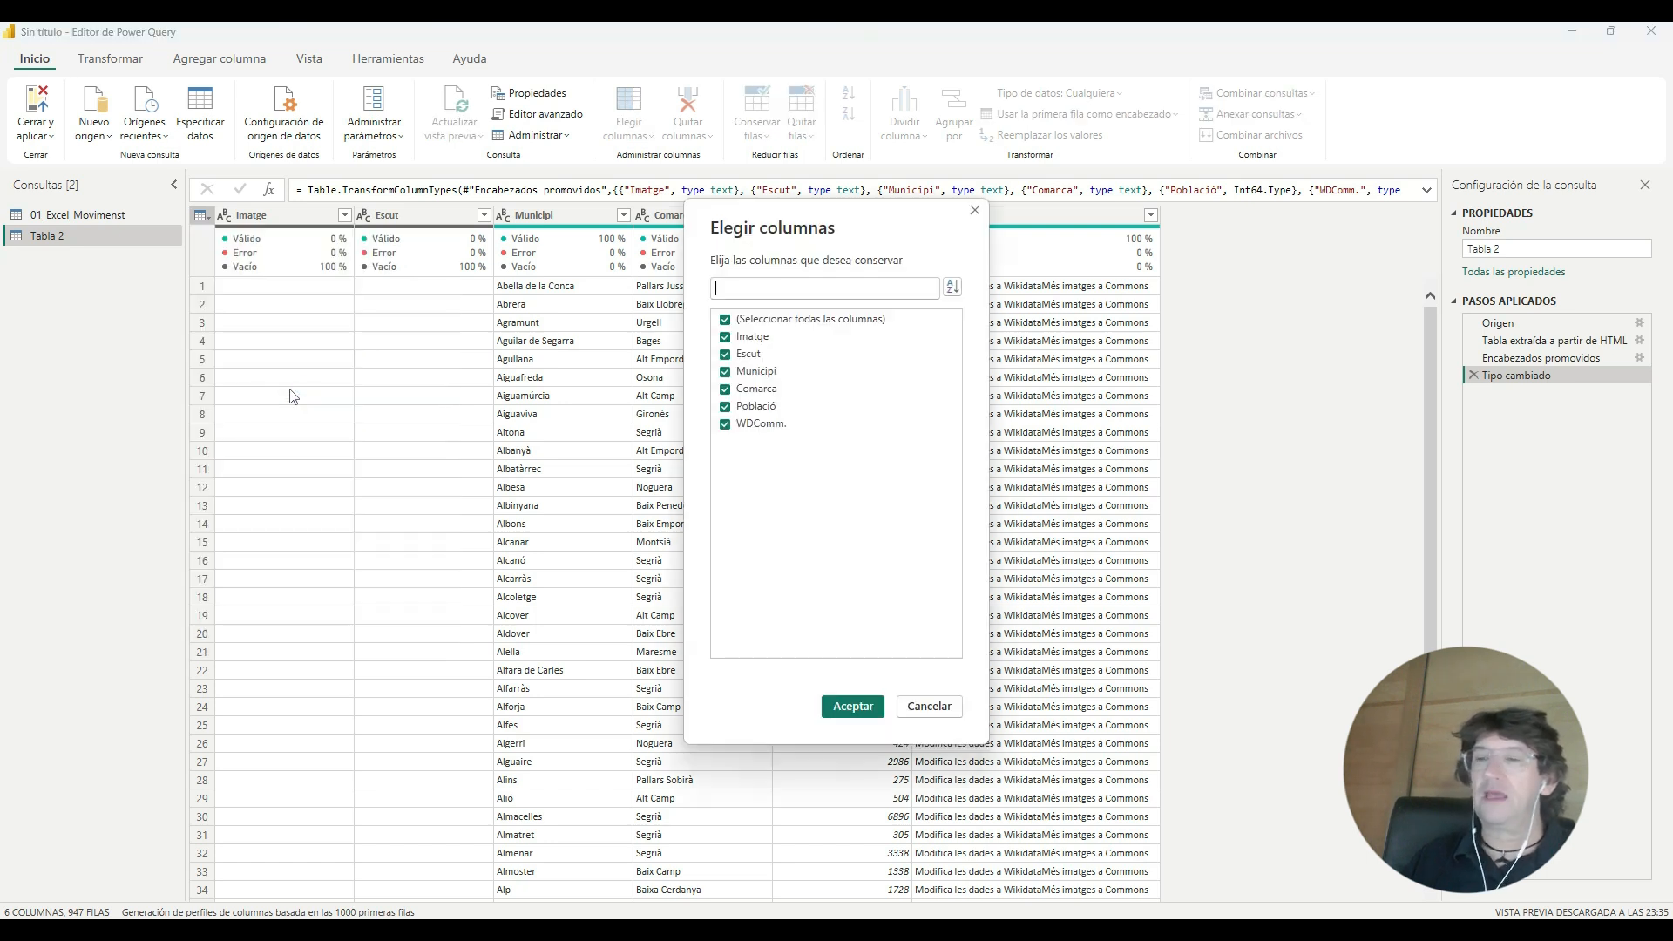
pyautogui.click(725, 336)
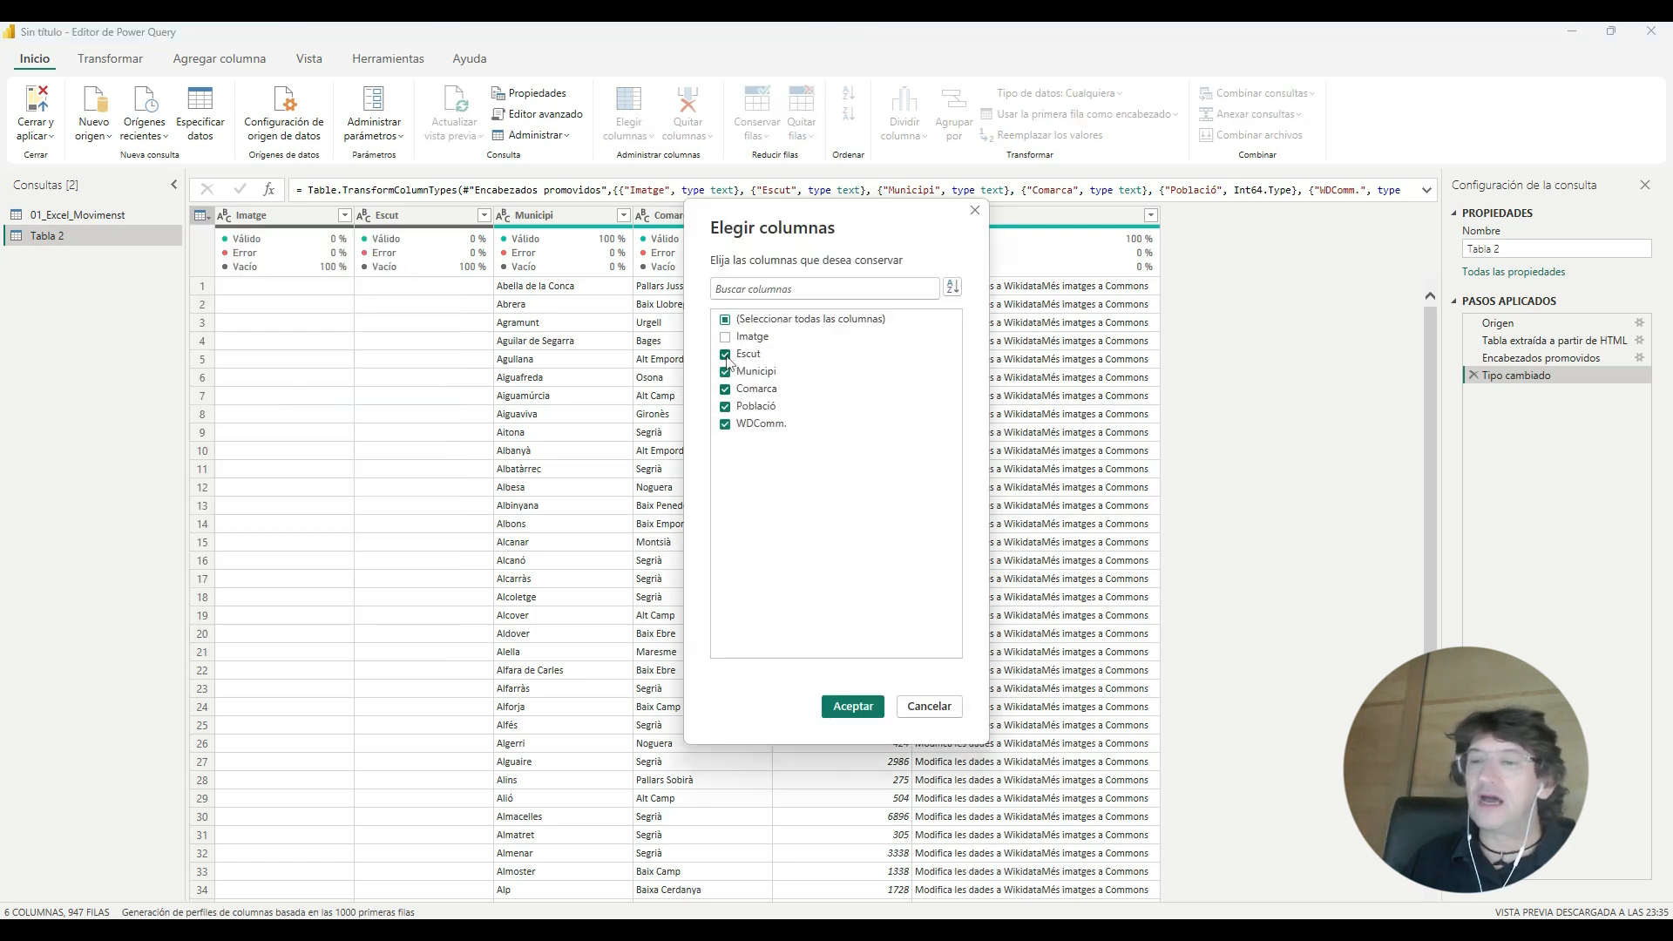
pyautogui.click(725, 354)
pyautogui.click(725, 425)
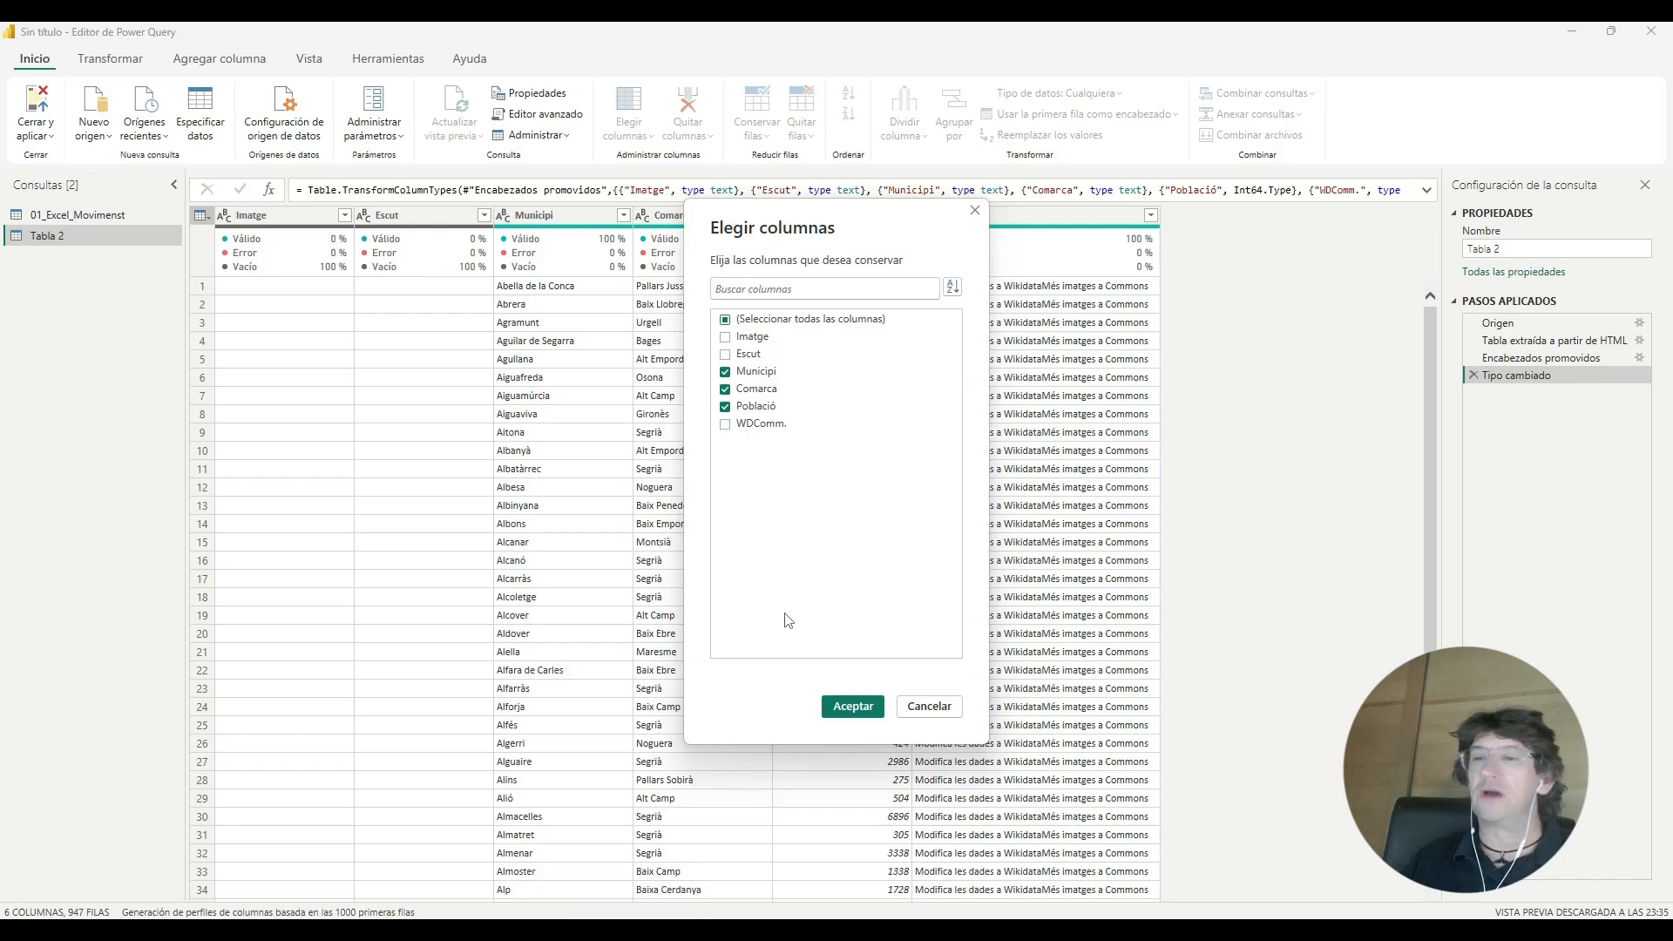
pyautogui.click(725, 389)
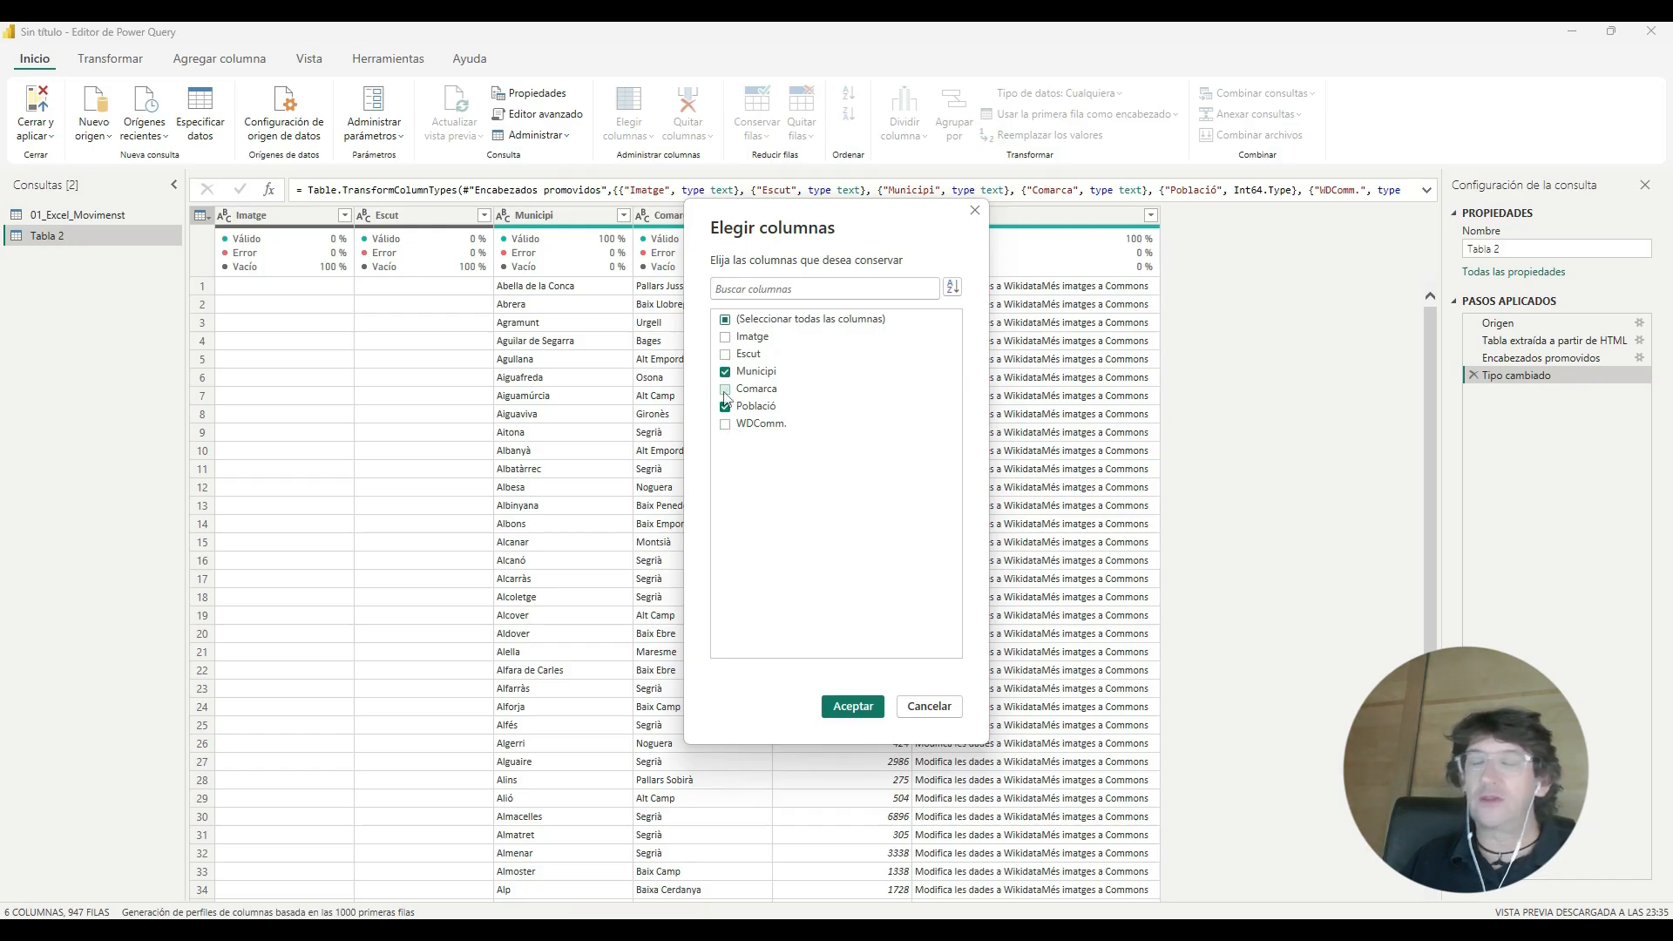
pyautogui.click(854, 708)
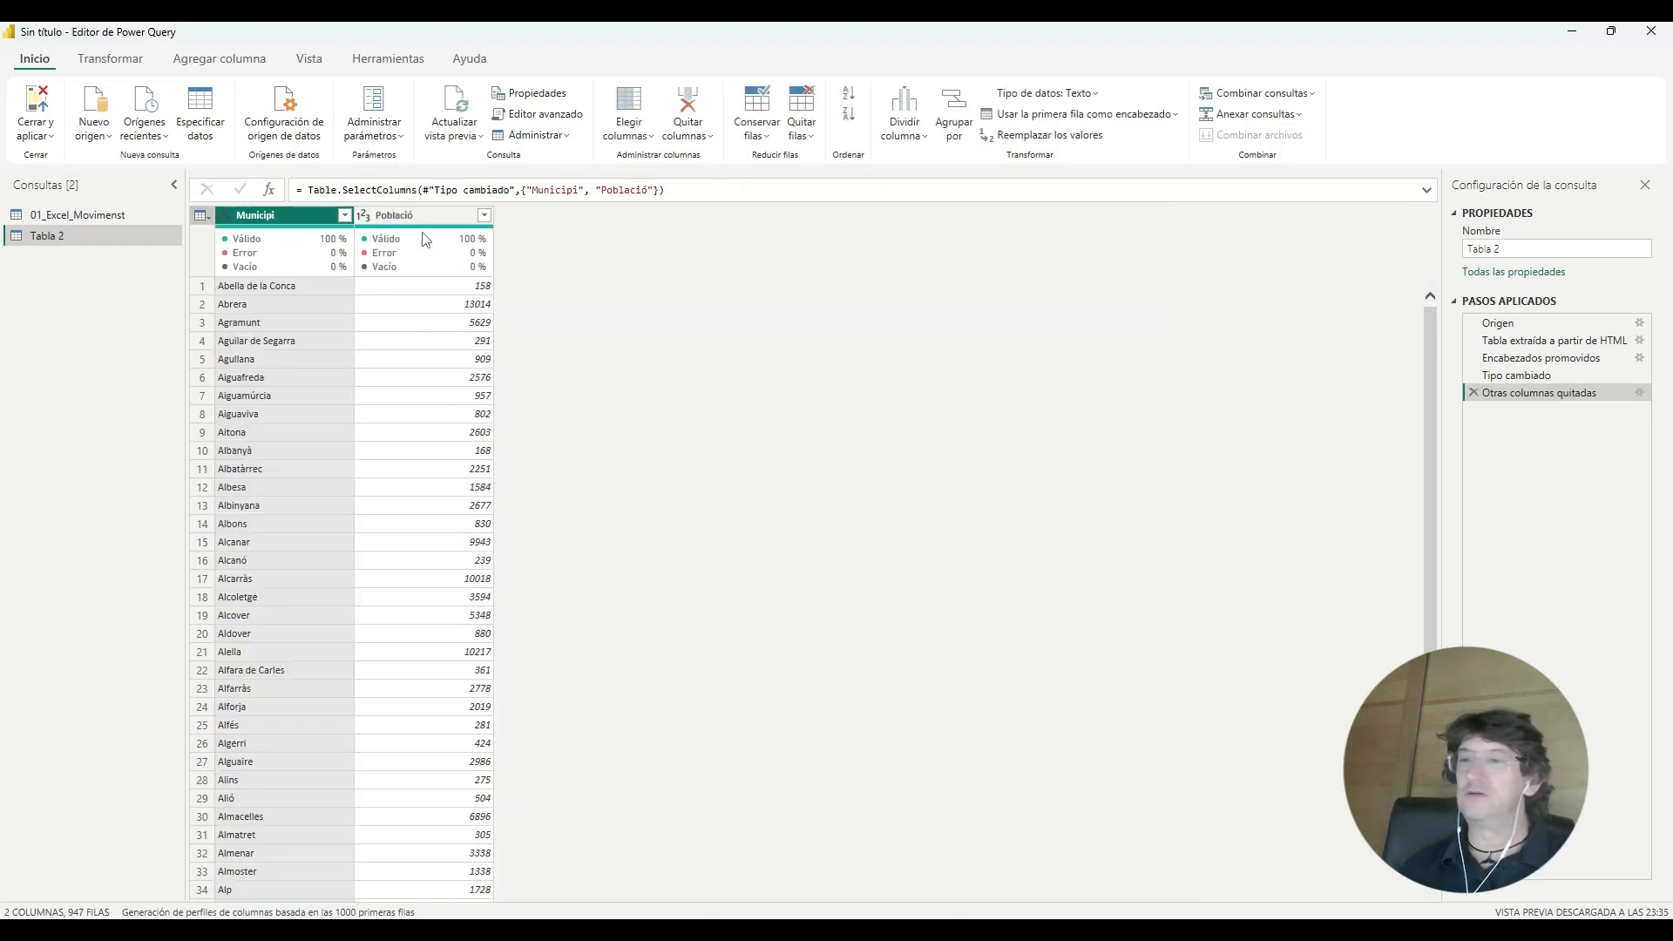
# Step: Rename the Tabla 2 query as 02_Web_Municipis
pyautogui.moveTo(424, 239)
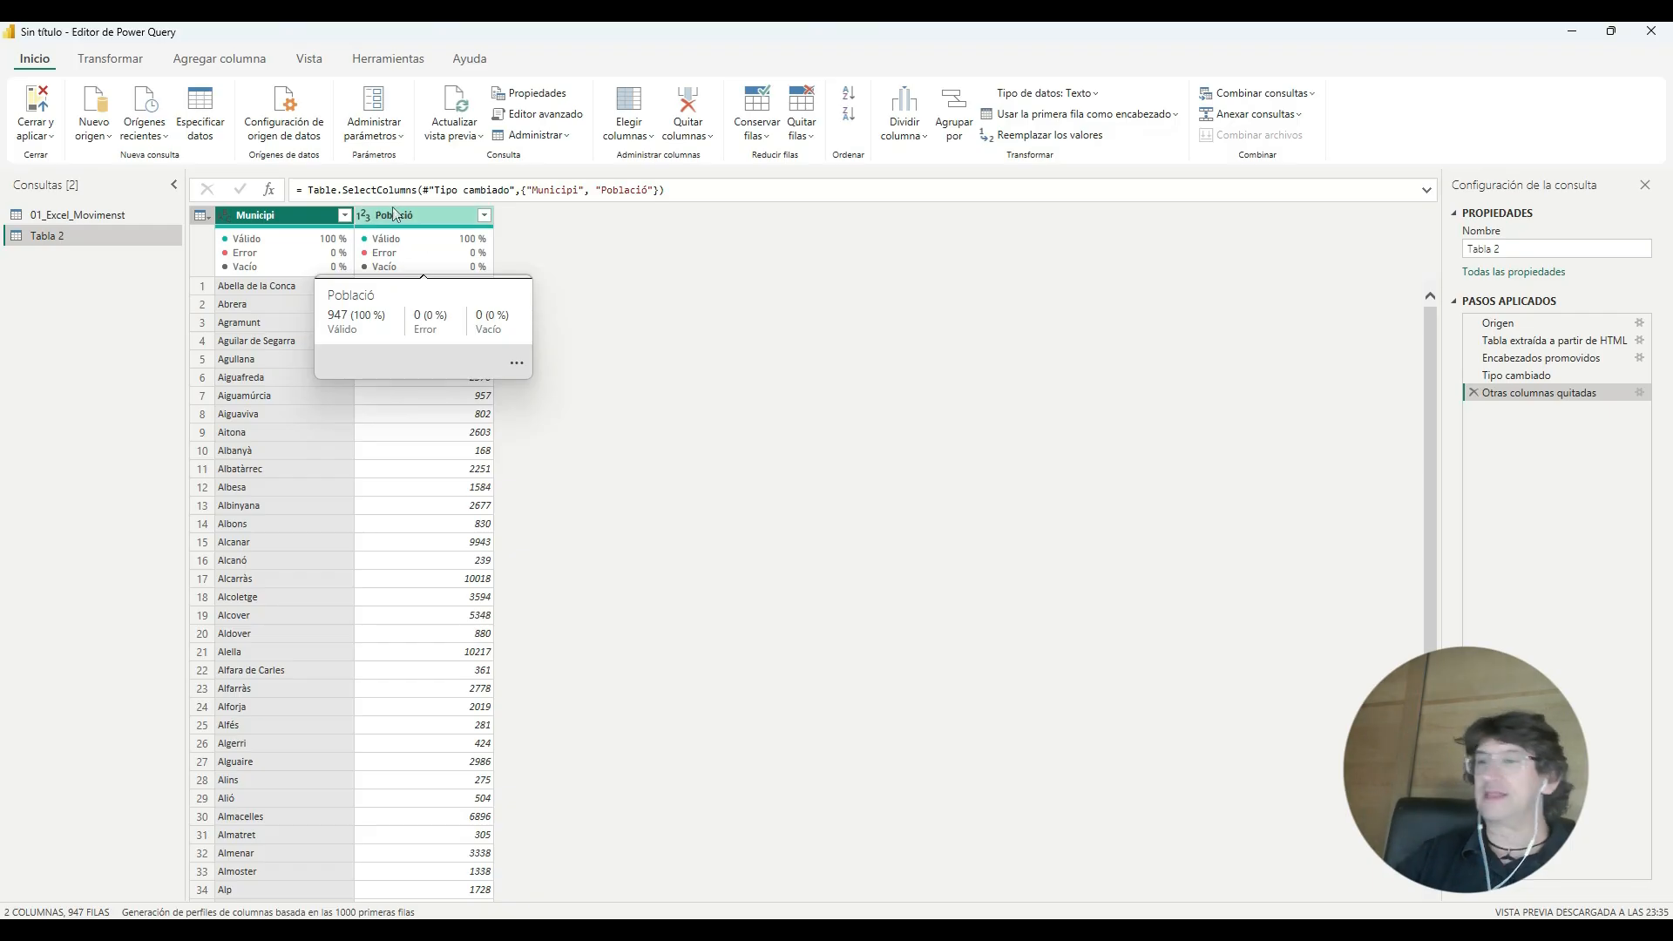
pyautogui.doubleClick(62, 239)
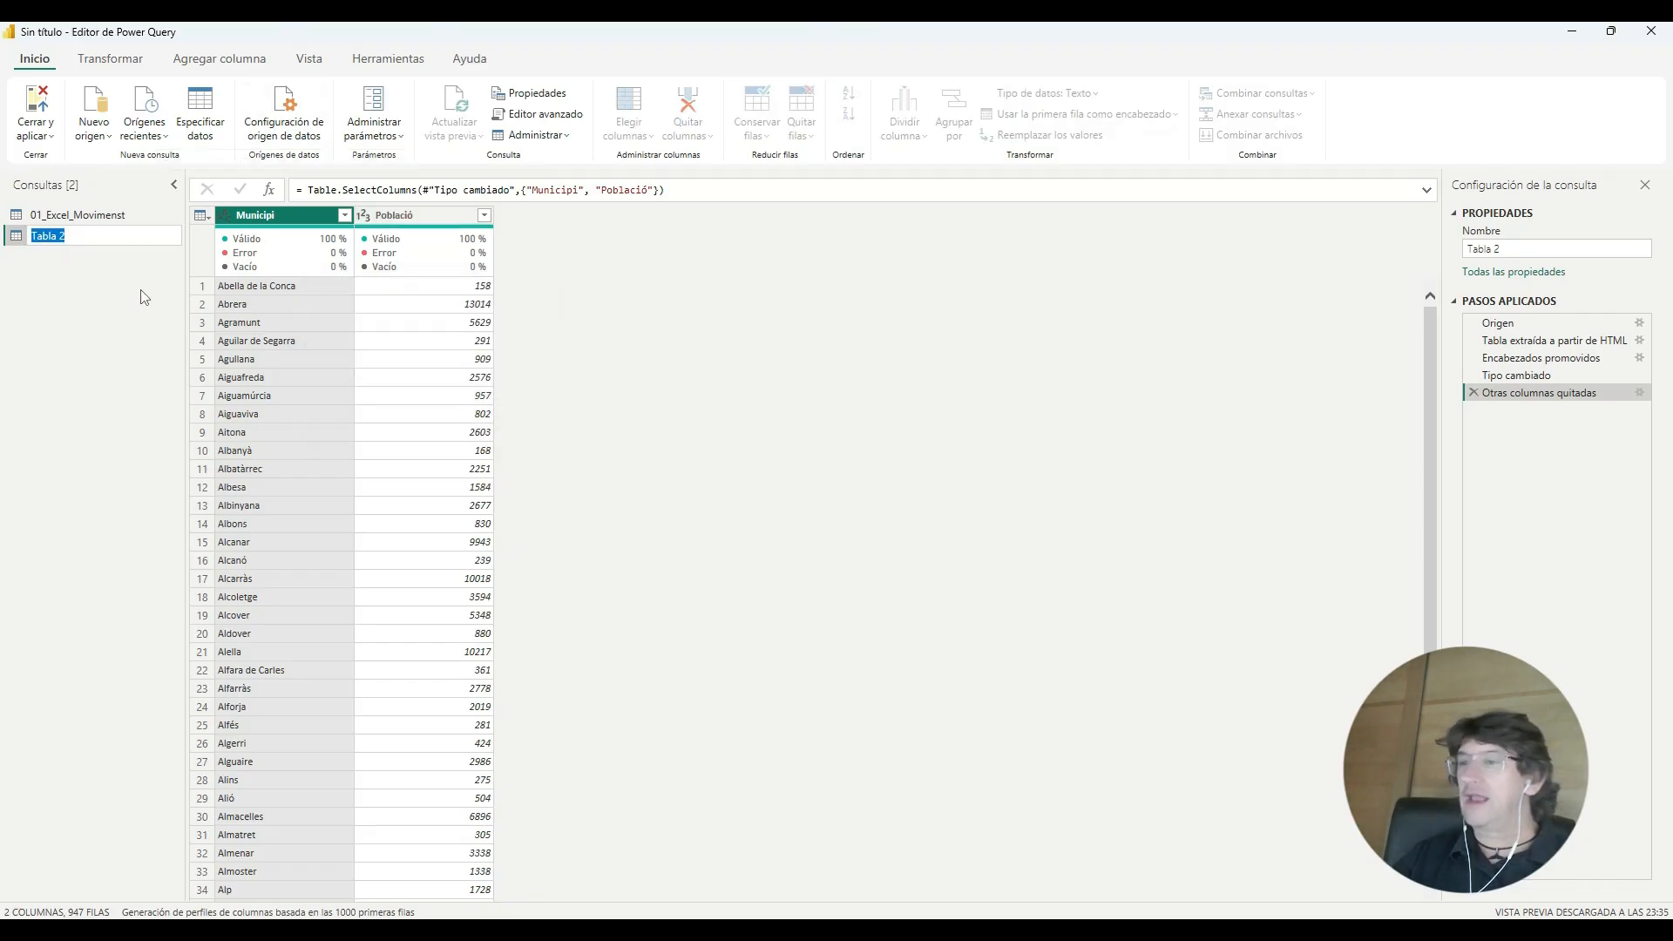
pyautogui.write('0')
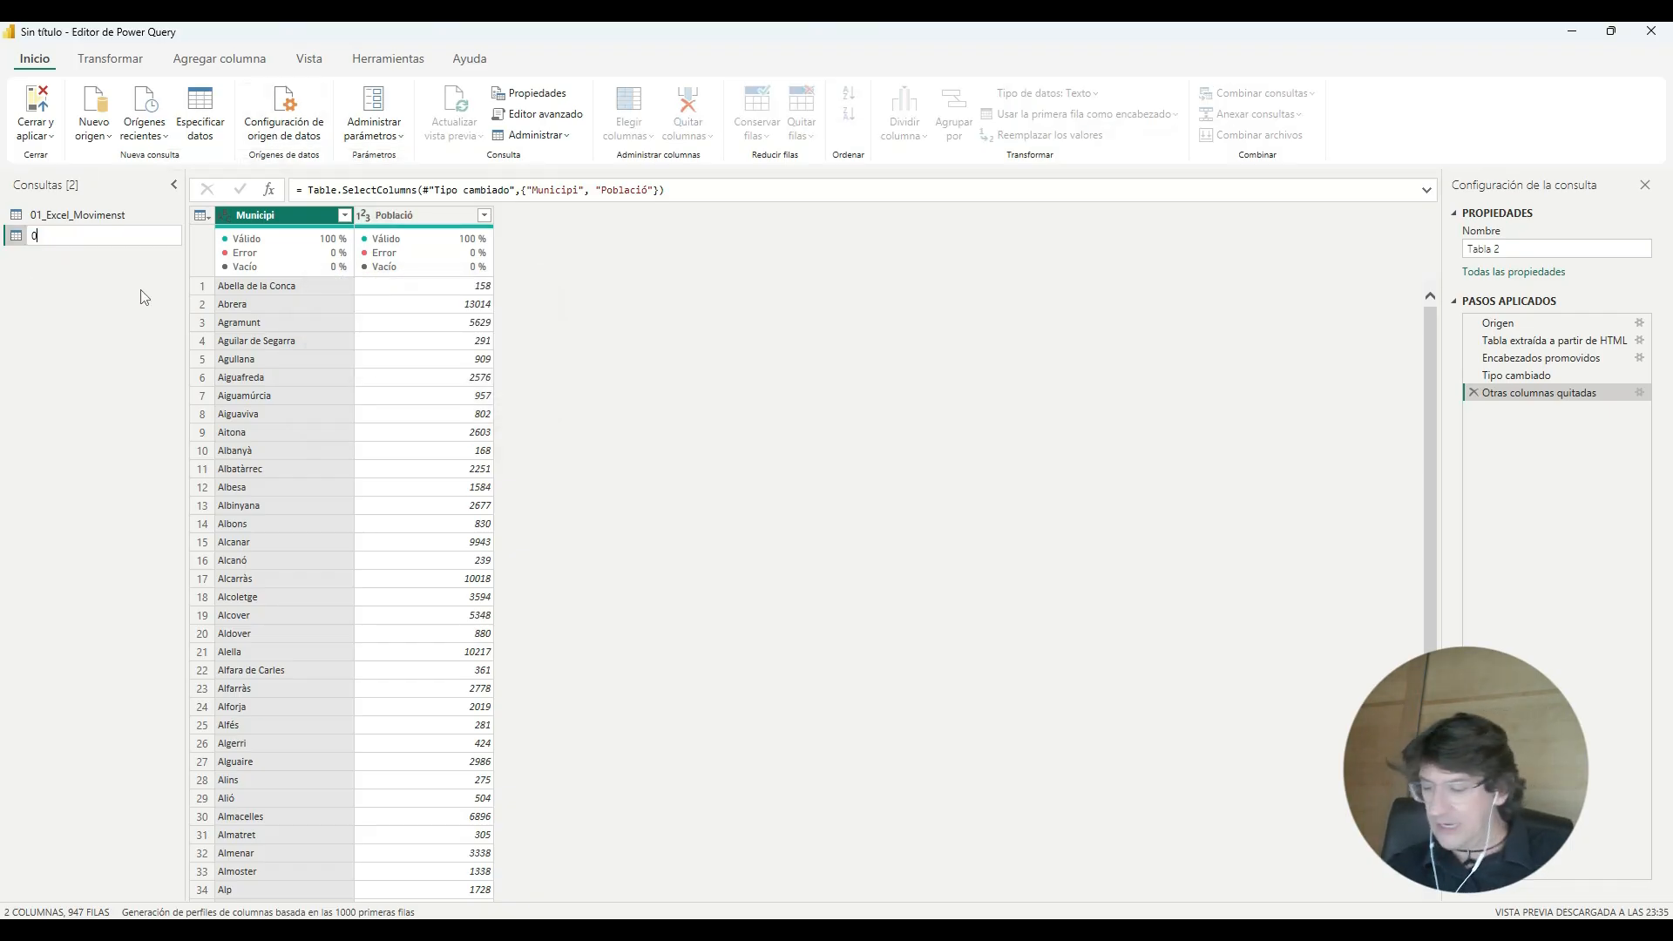
pyautogui.write('2_')
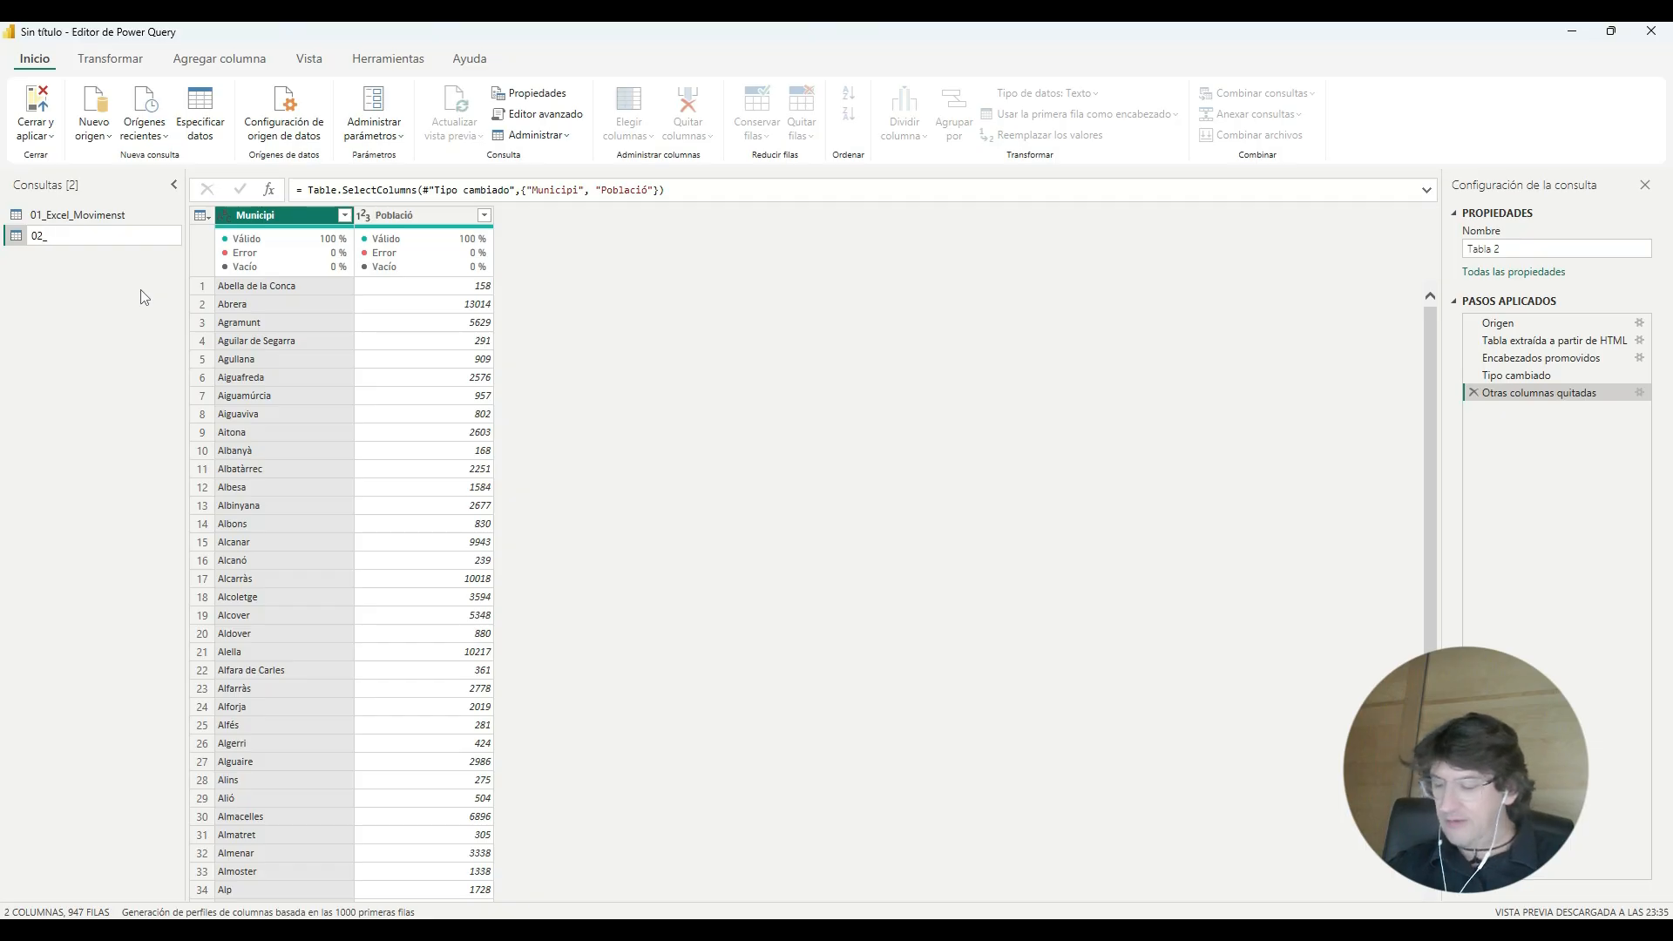
pyautogui.write('Web')
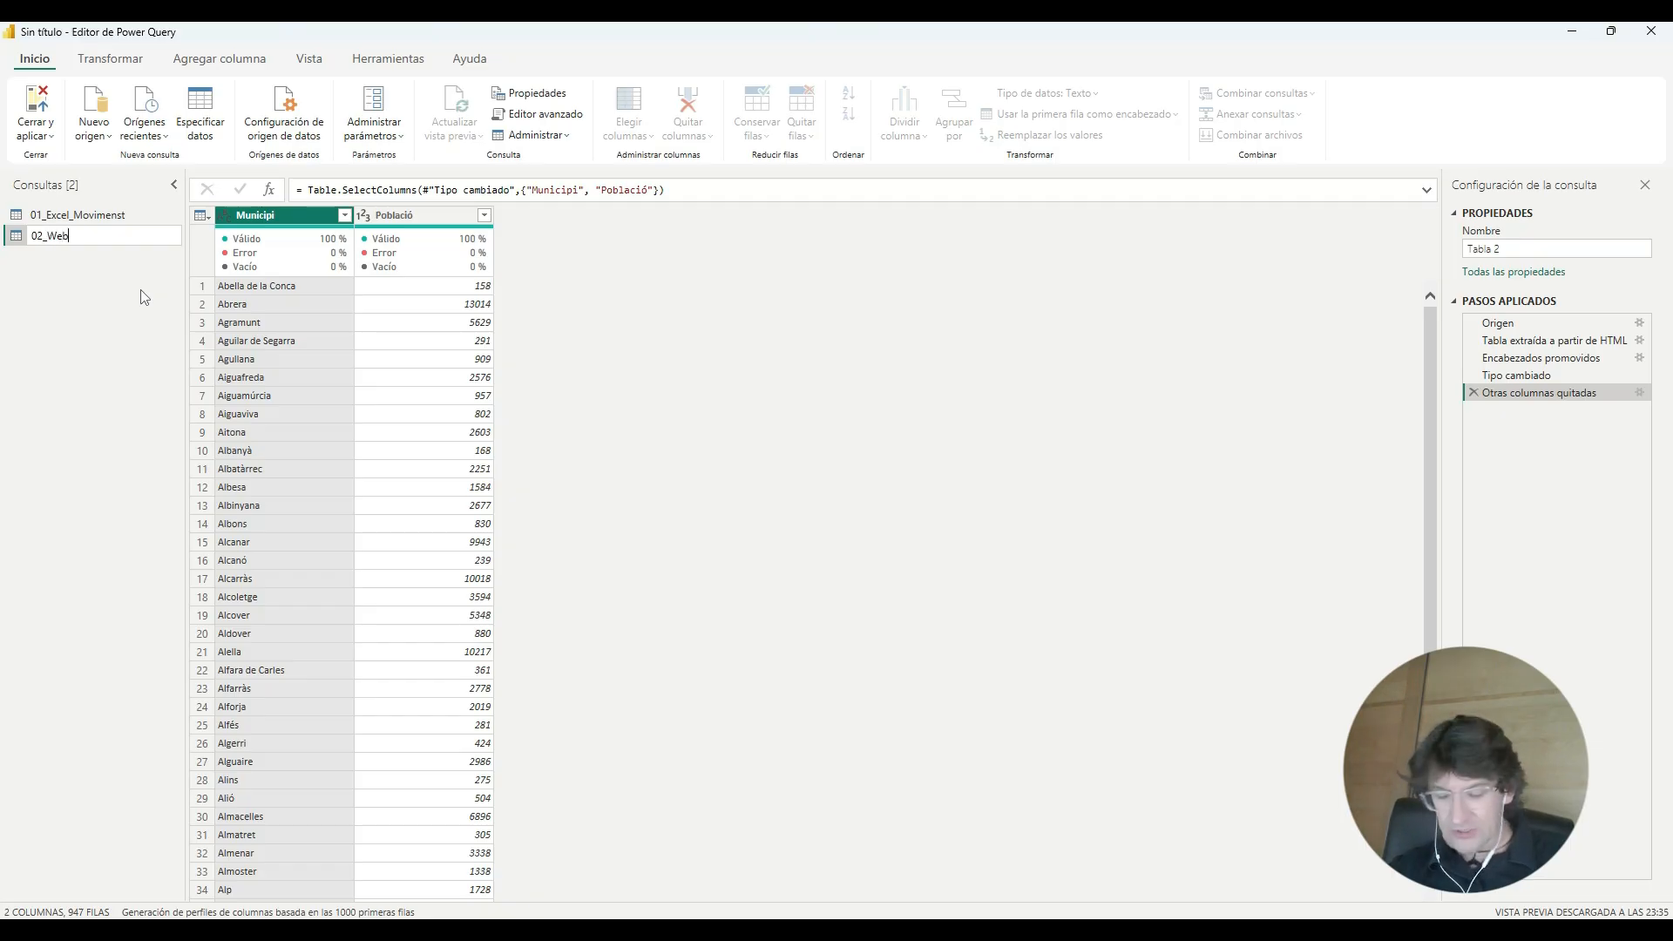
pyautogui.write('_Munici')
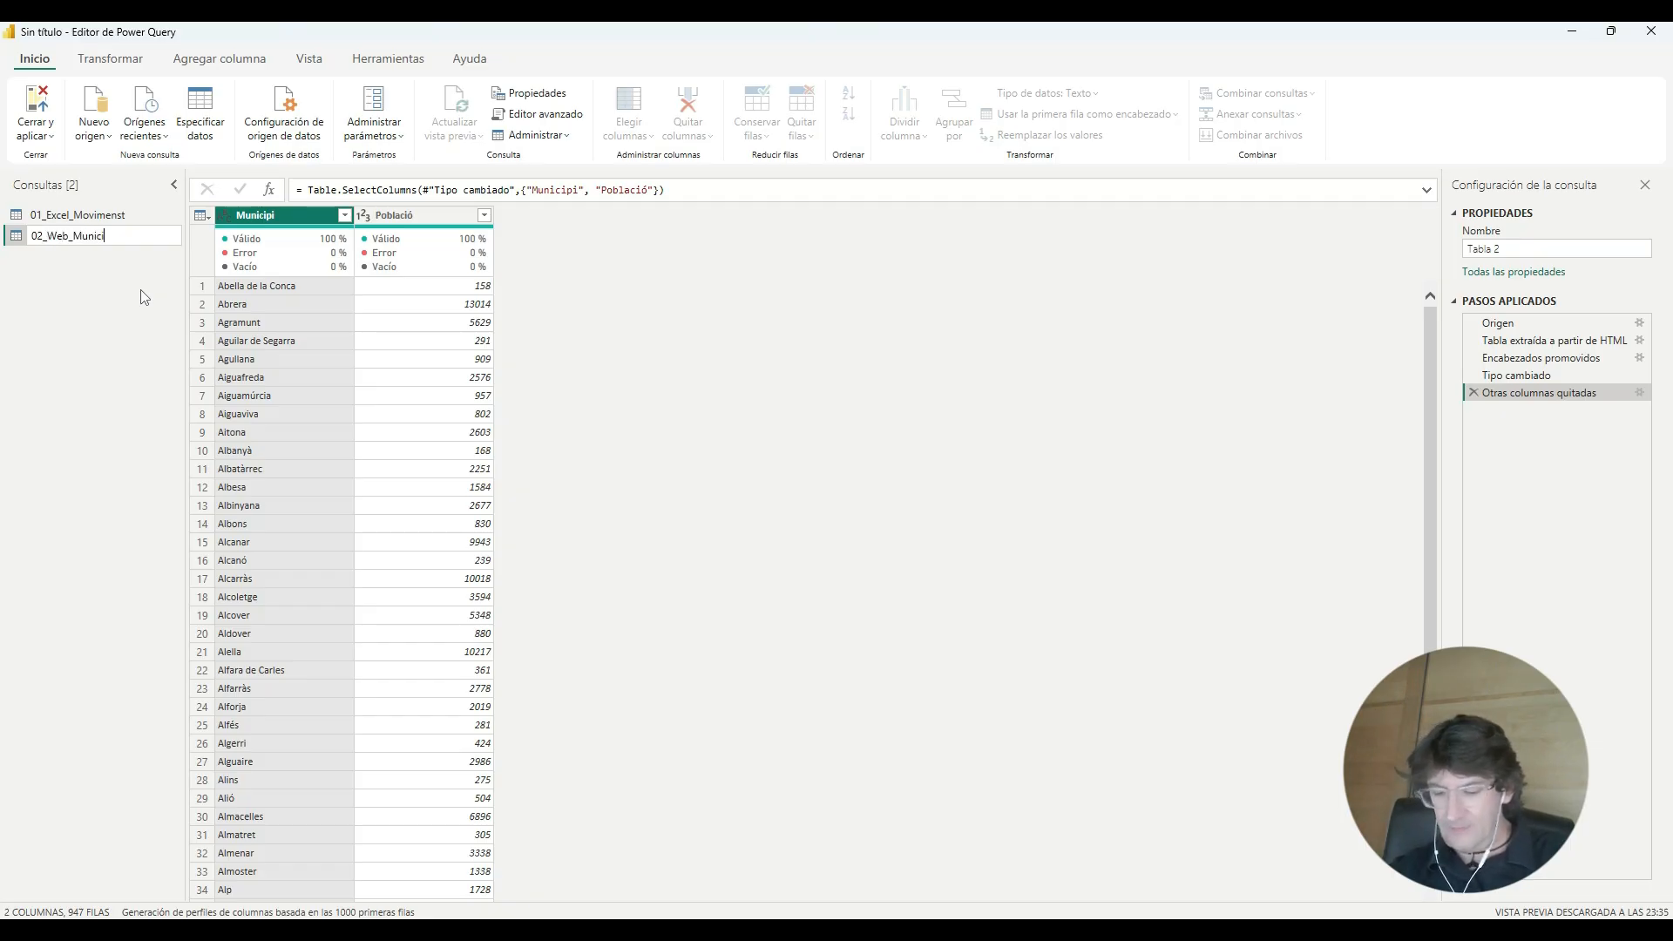
pyautogui.write('pis')
pyautogui.press('Return')
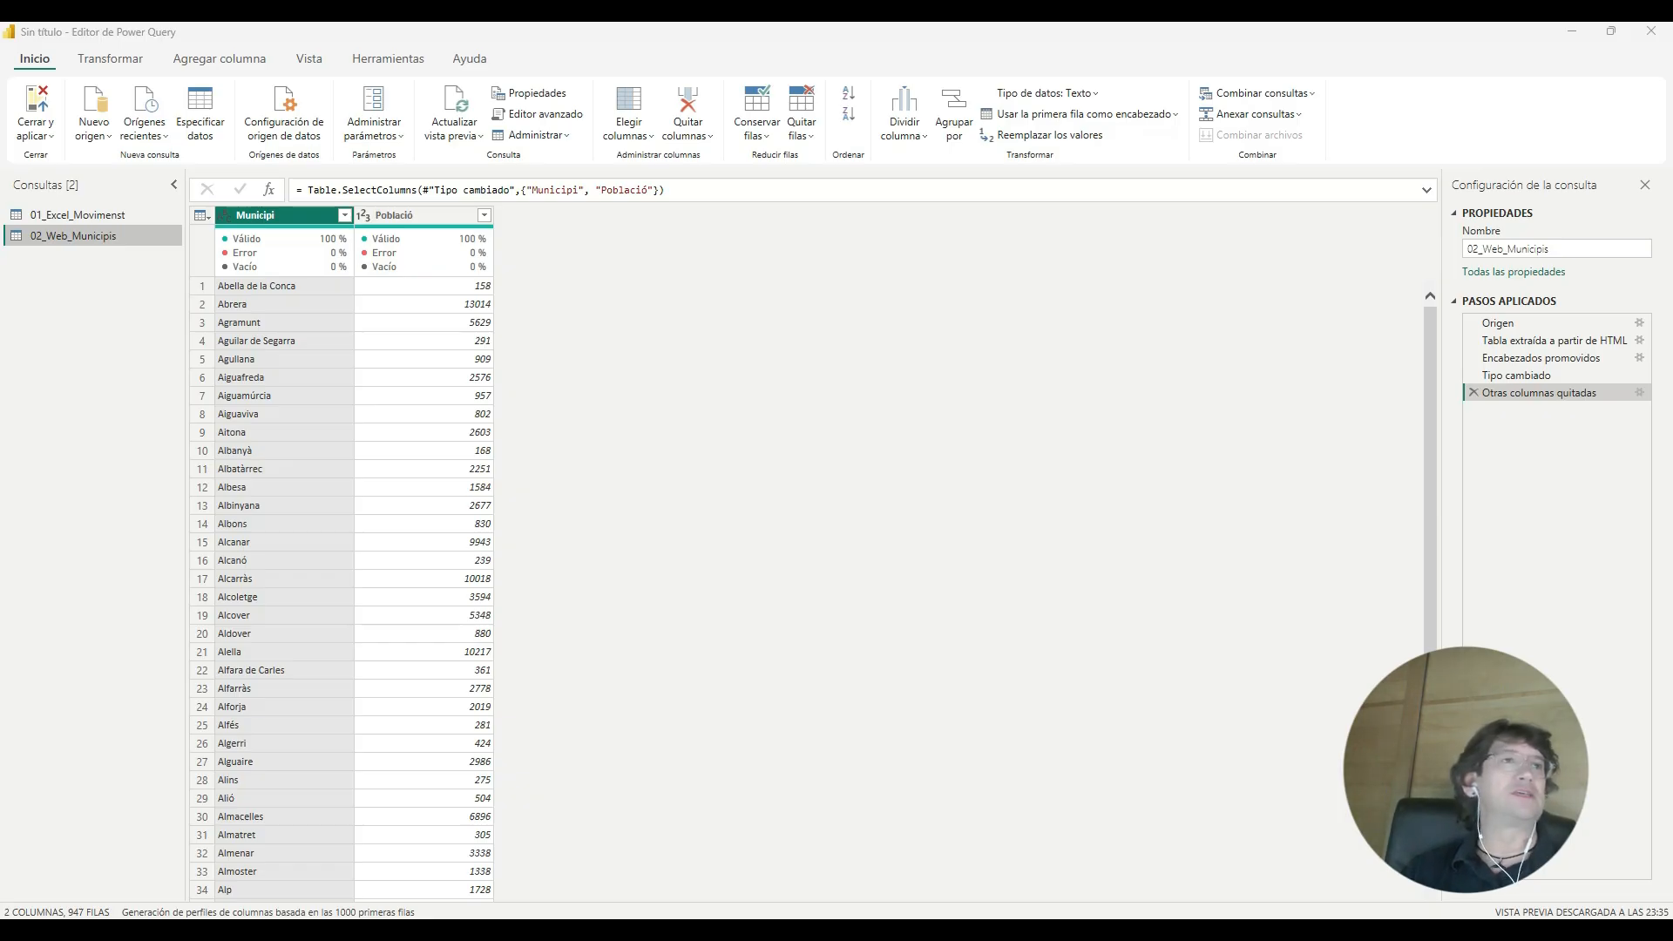
# Step: Copy the Northwind service URL from 01_Northwind.txt in Notepad and close the file
pyautogui.moveTo(2, 79); pyautogui.dragTo(497, 312)
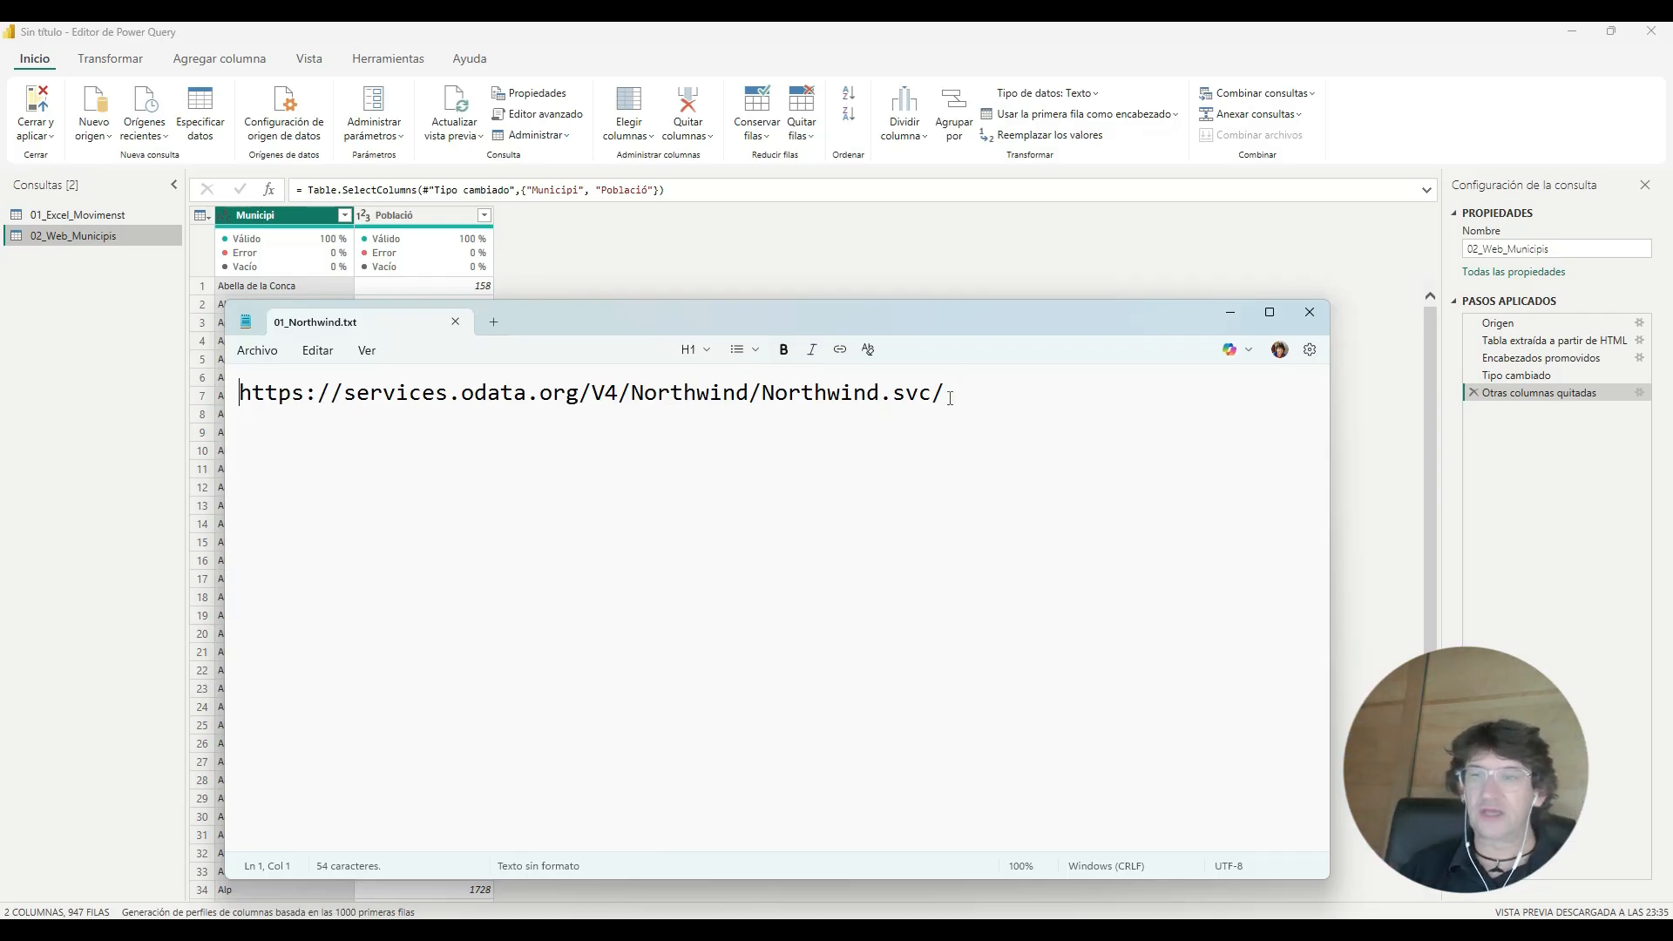
pyautogui.moveTo(948, 394); pyautogui.dragTo(237, 399)
pyautogui.hotkey('ctrl', 'c')
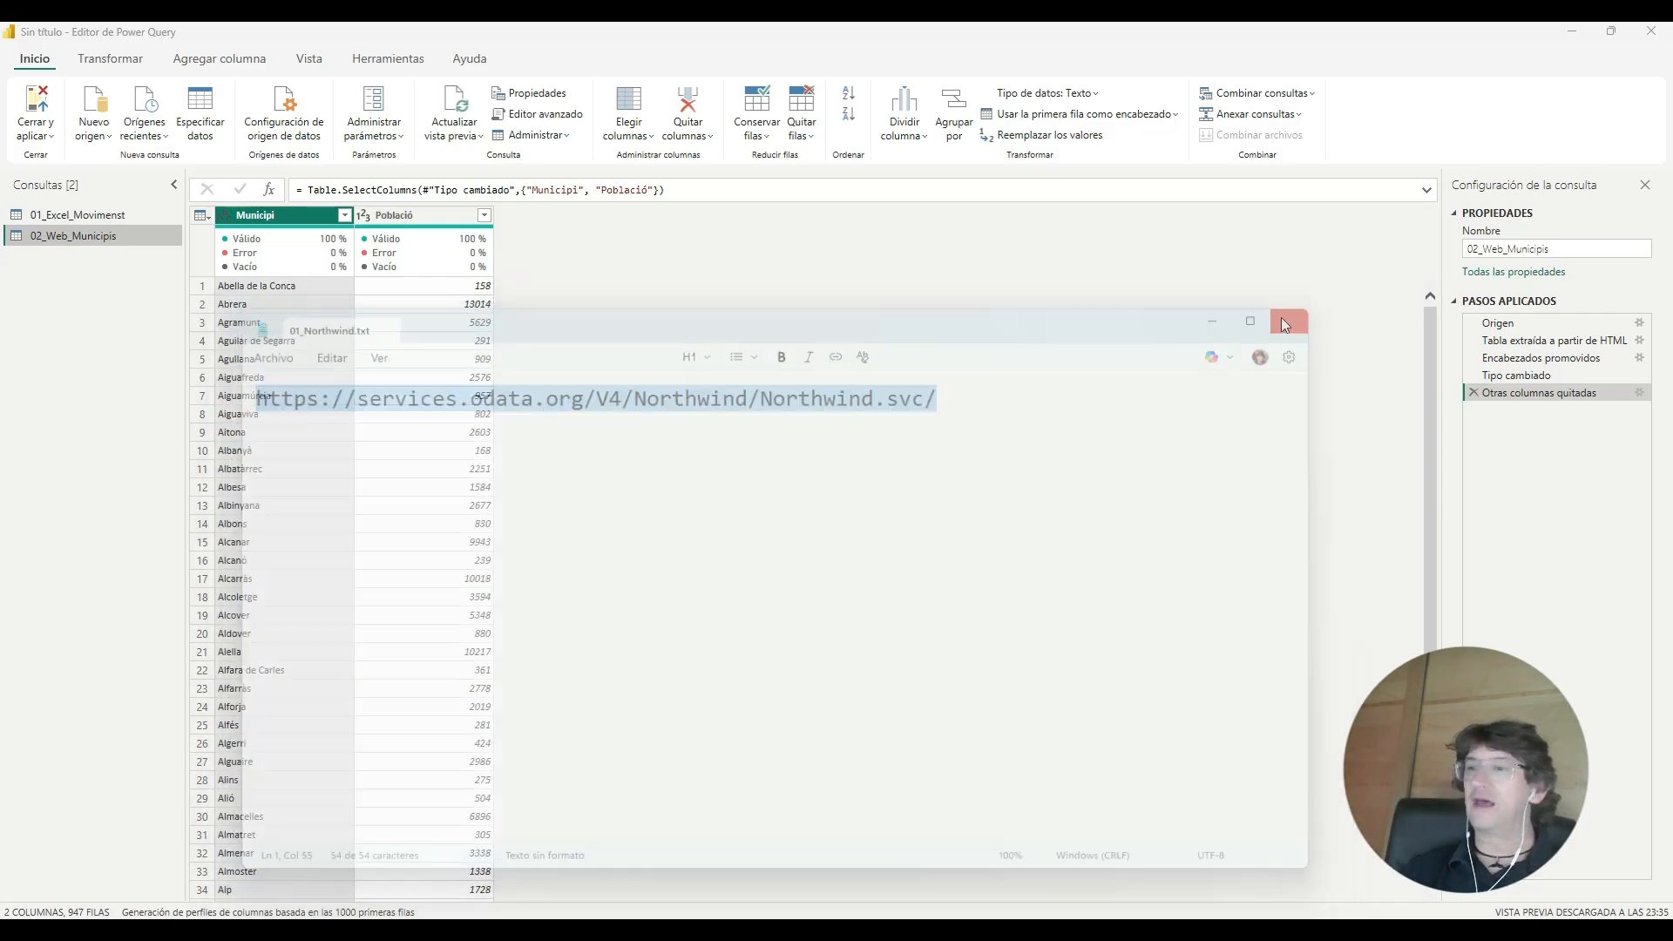
pyautogui.click(1312, 323)
pyautogui.click(96, 126)
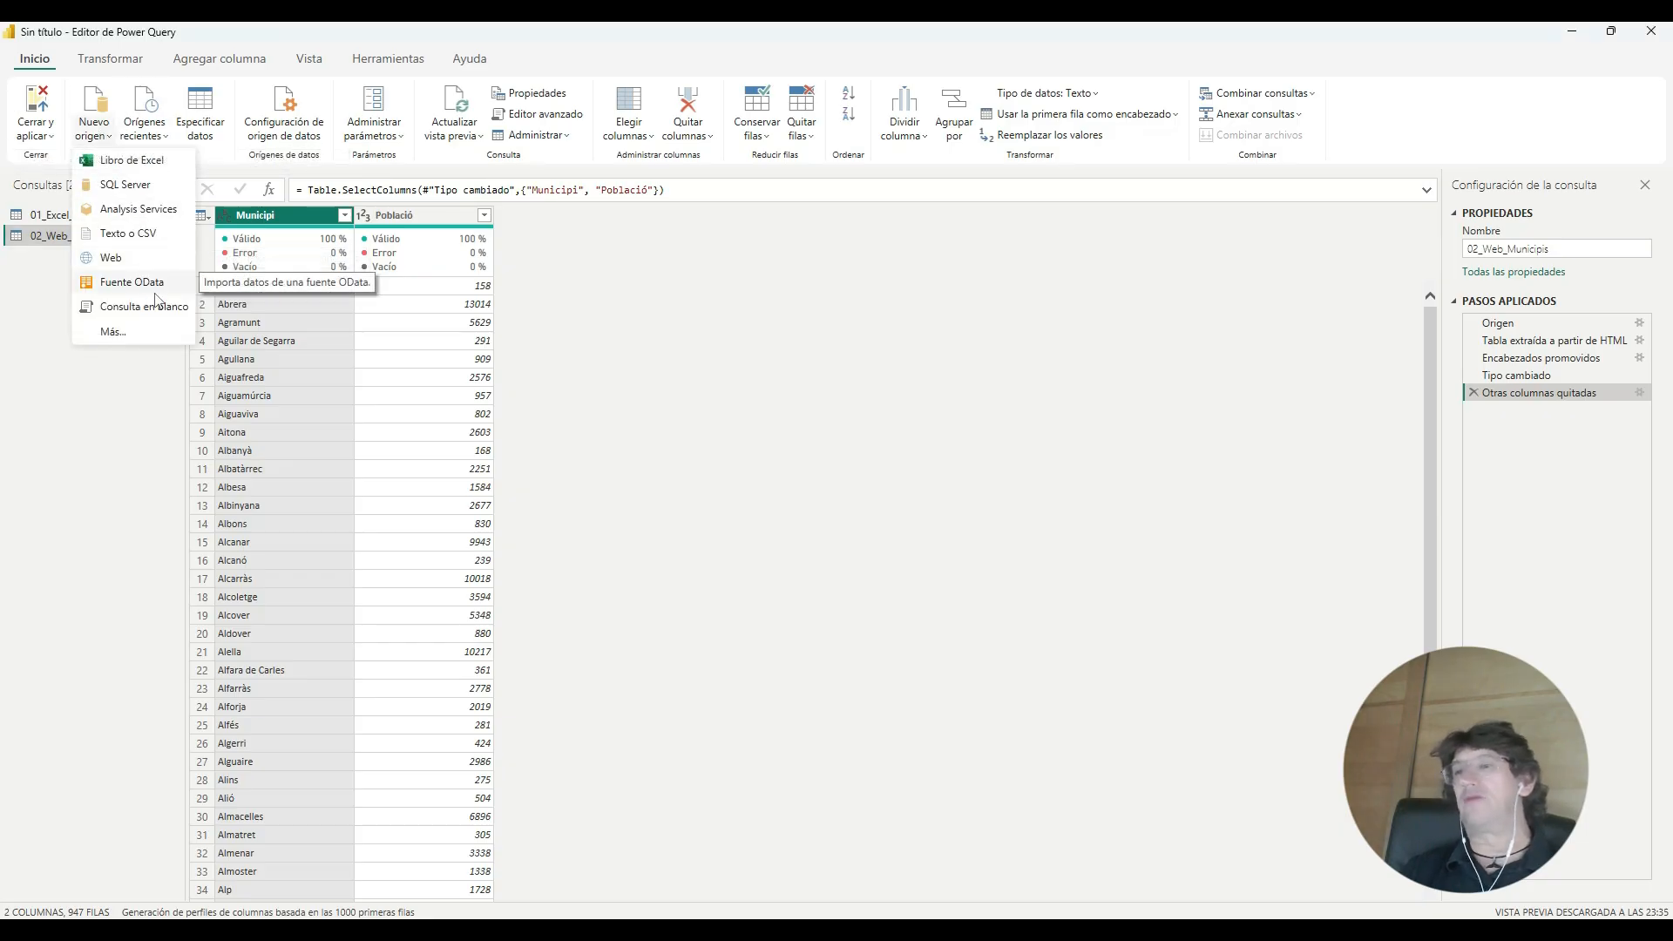
pyautogui.click(171, 293)
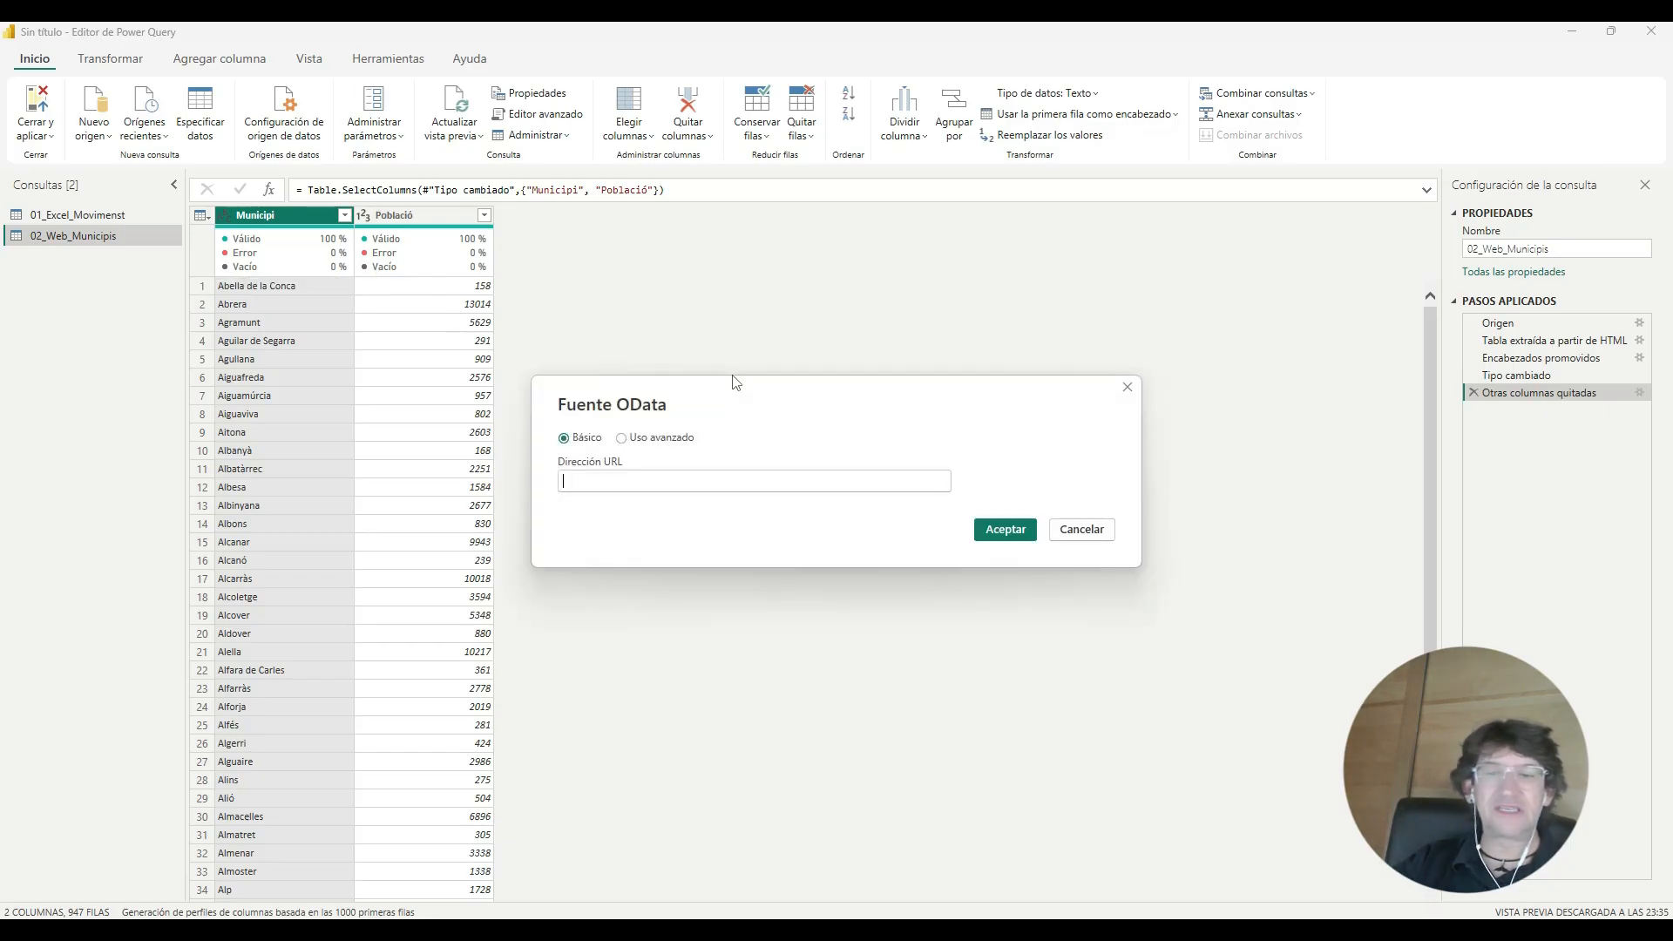
pyautogui.hotkey('ctrl', 'v')
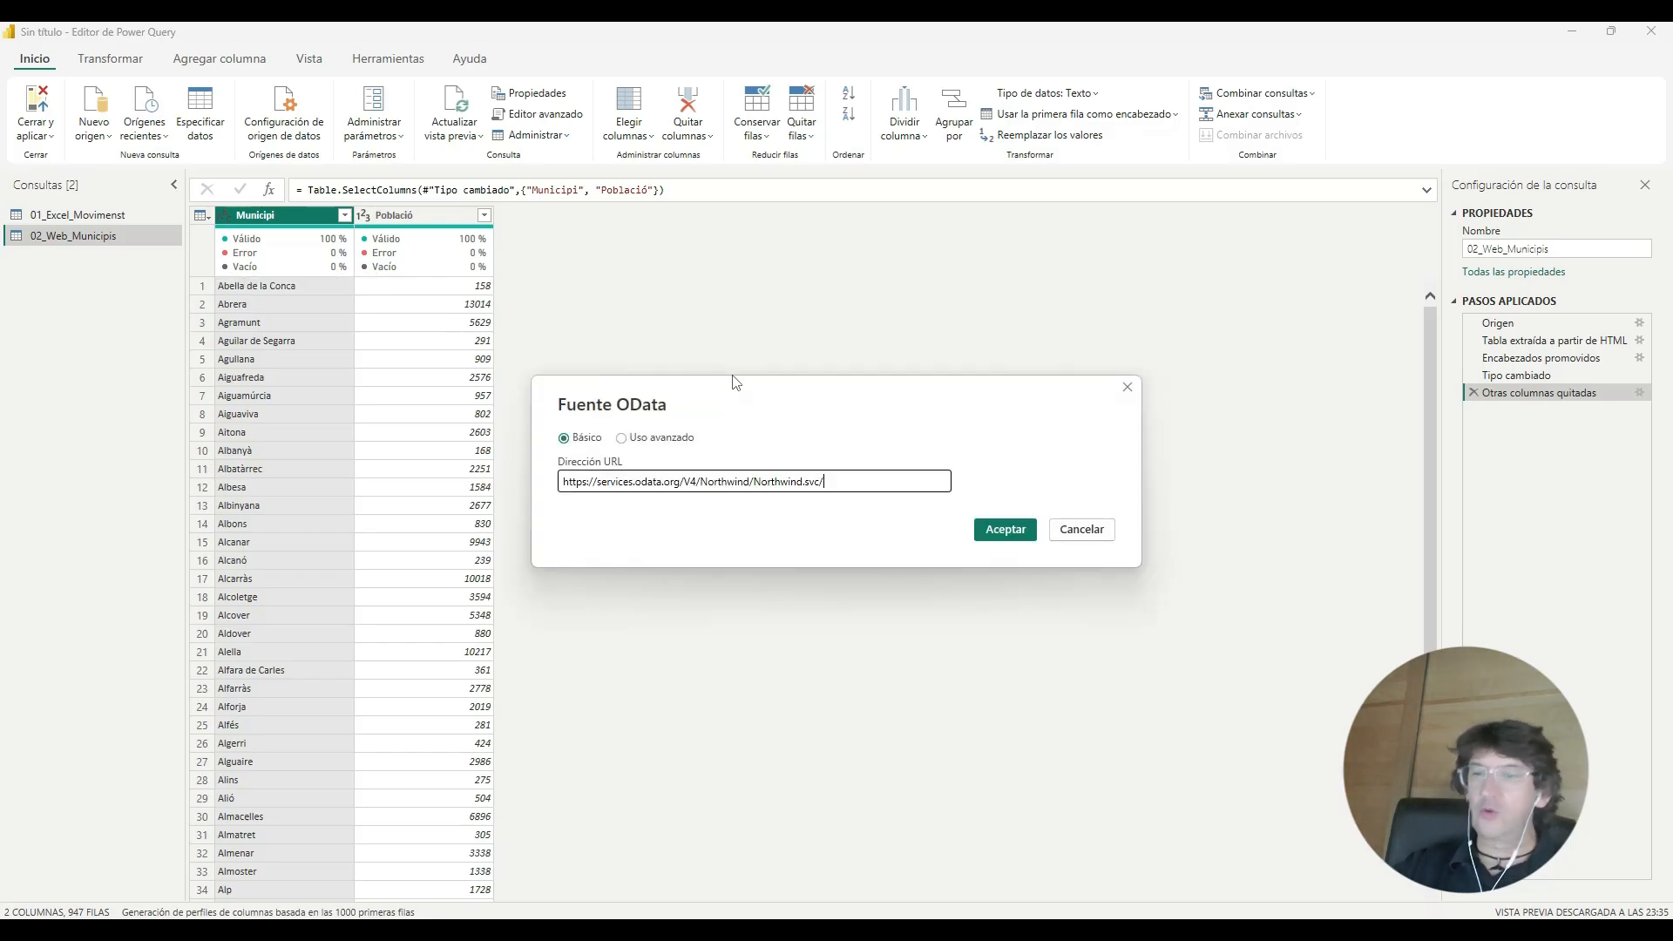
pyautogui.click(988, 529)
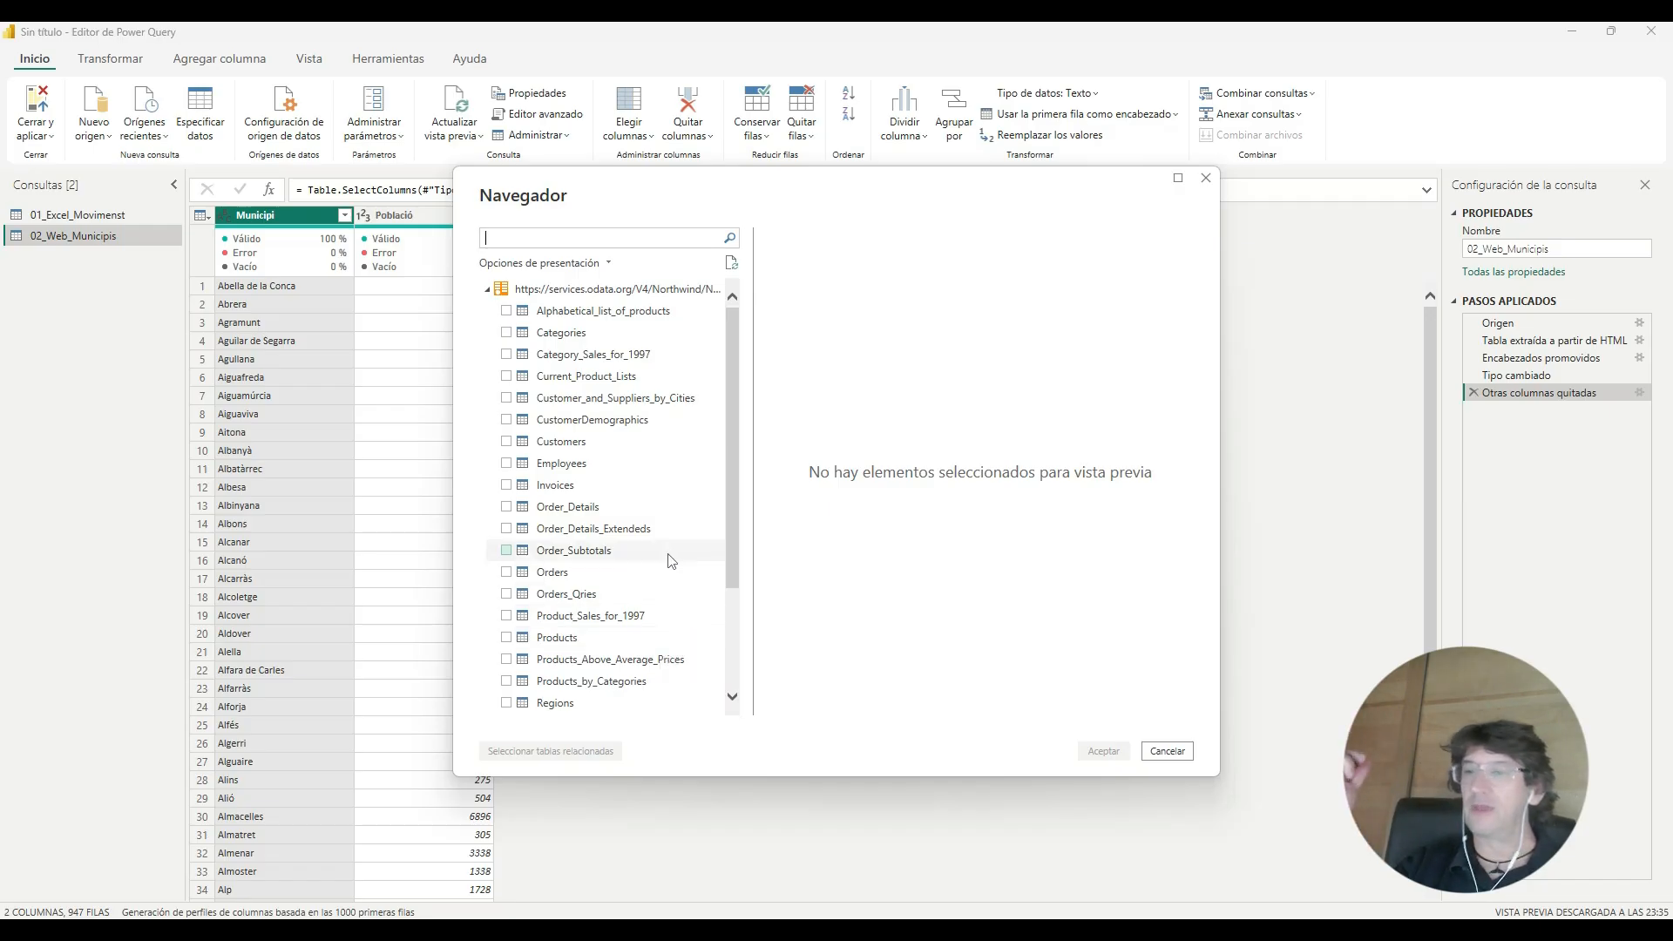
# Step: Import the Products and Customers tables from the Northwind source
pyautogui.click(507, 638)
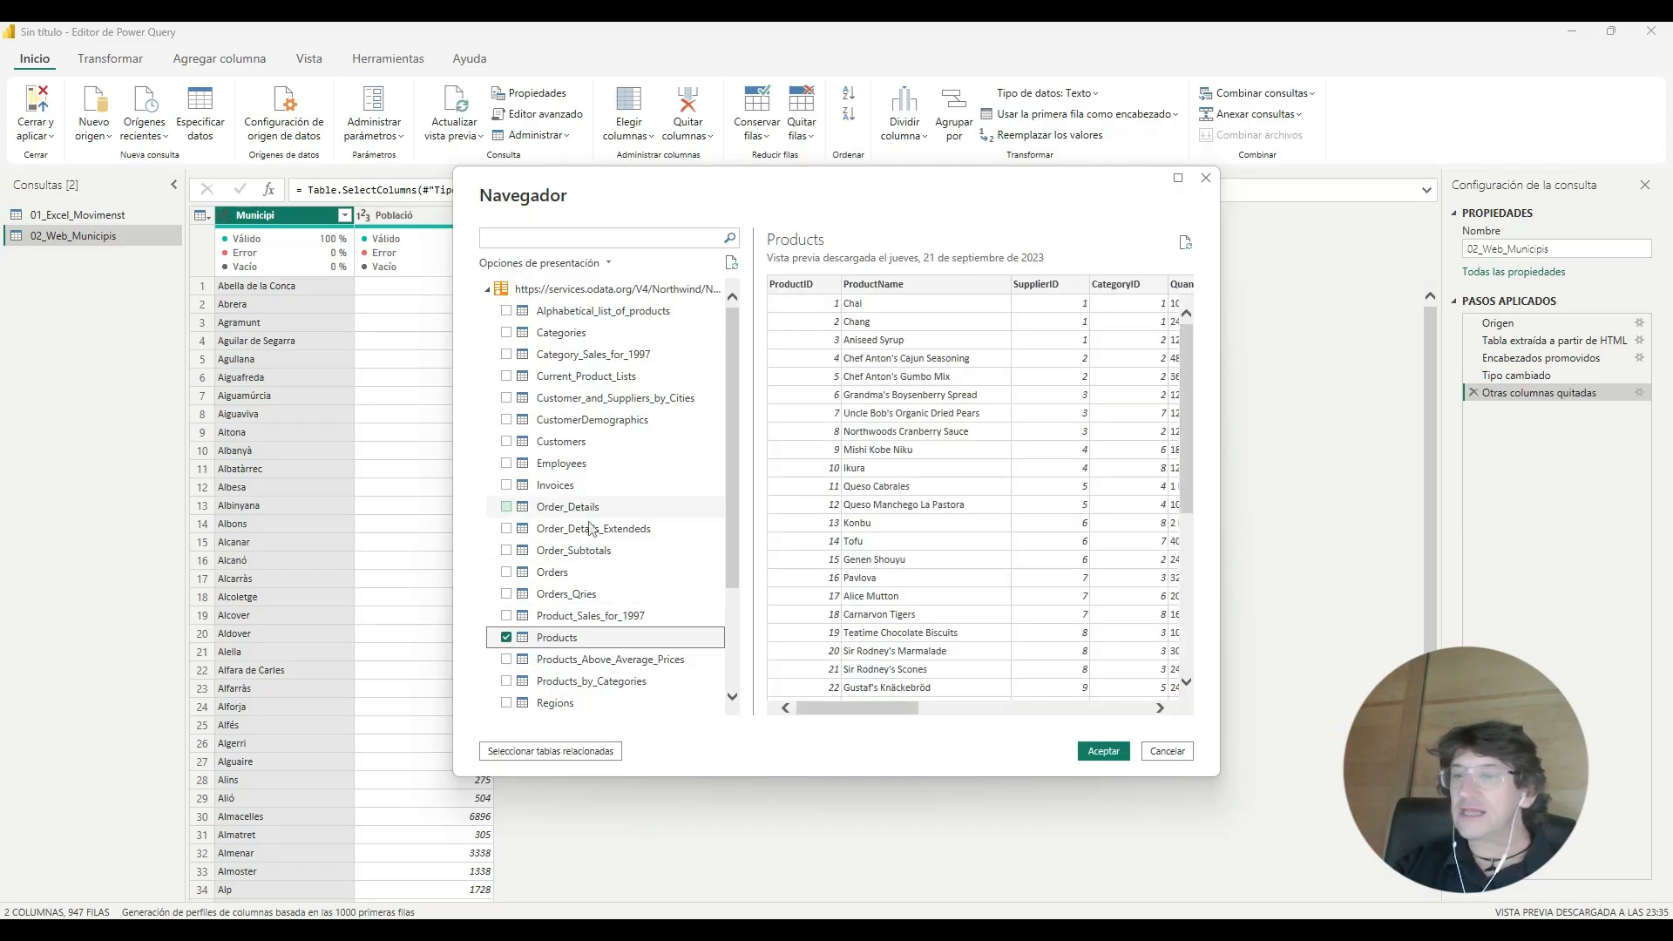
pyautogui.click(507, 442)
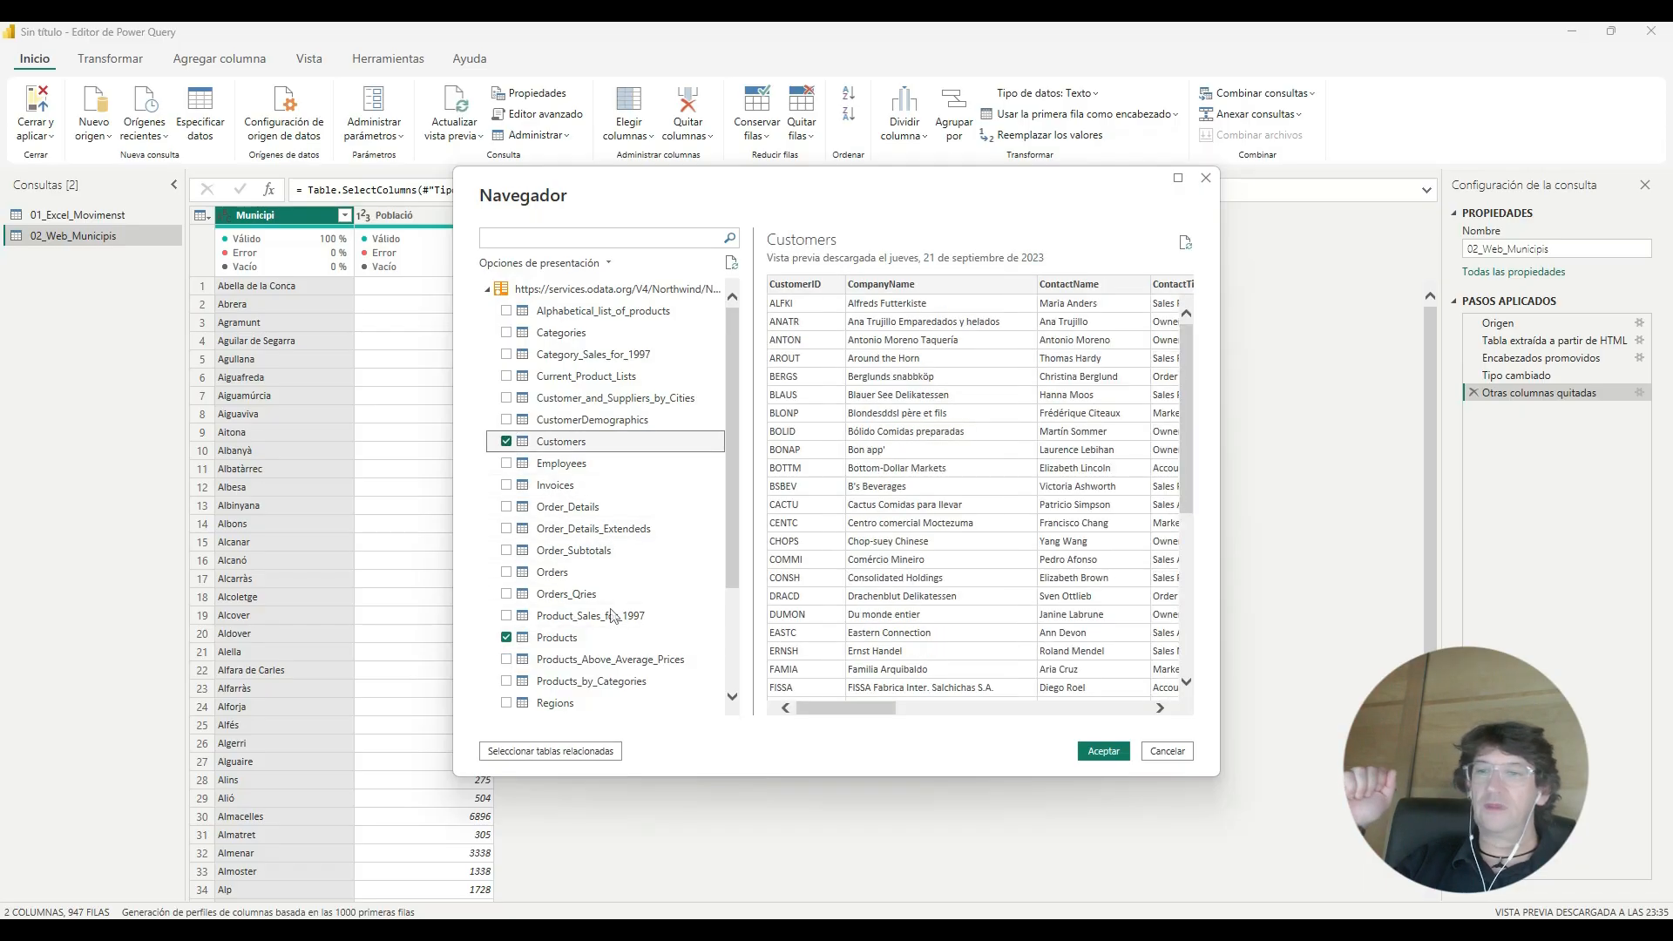
pyautogui.click(1105, 753)
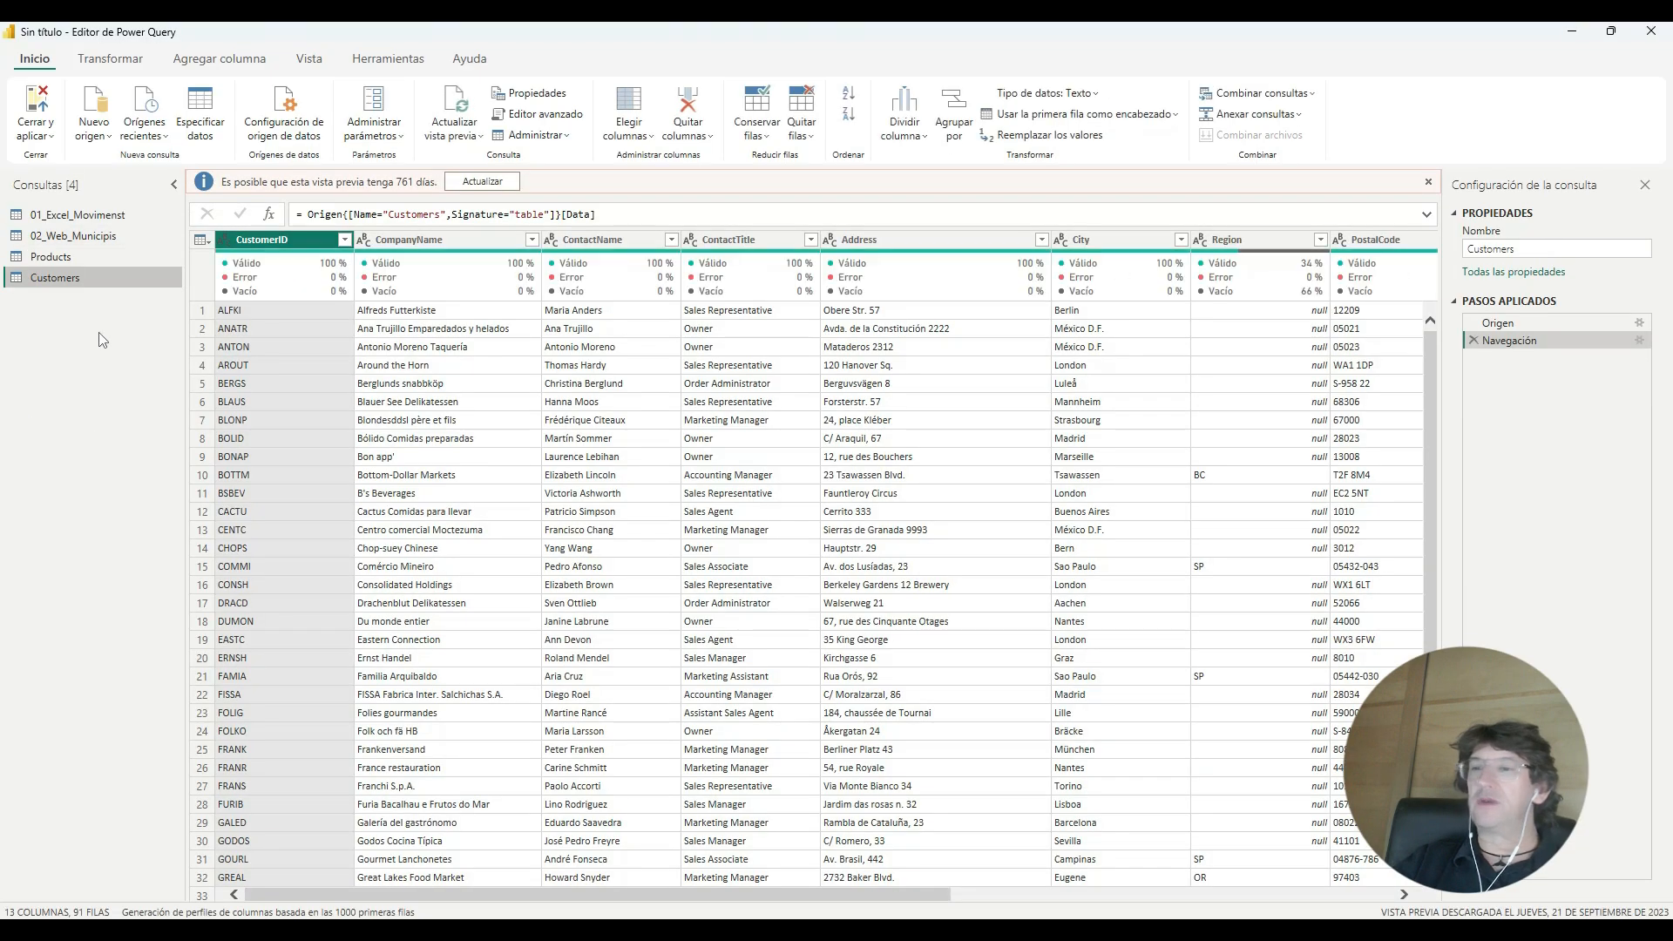
# Step: Review the imported Customers and Products queries, including the remaining columns of Products
pyautogui.click(89, 258)
pyautogui.click(93, 277)
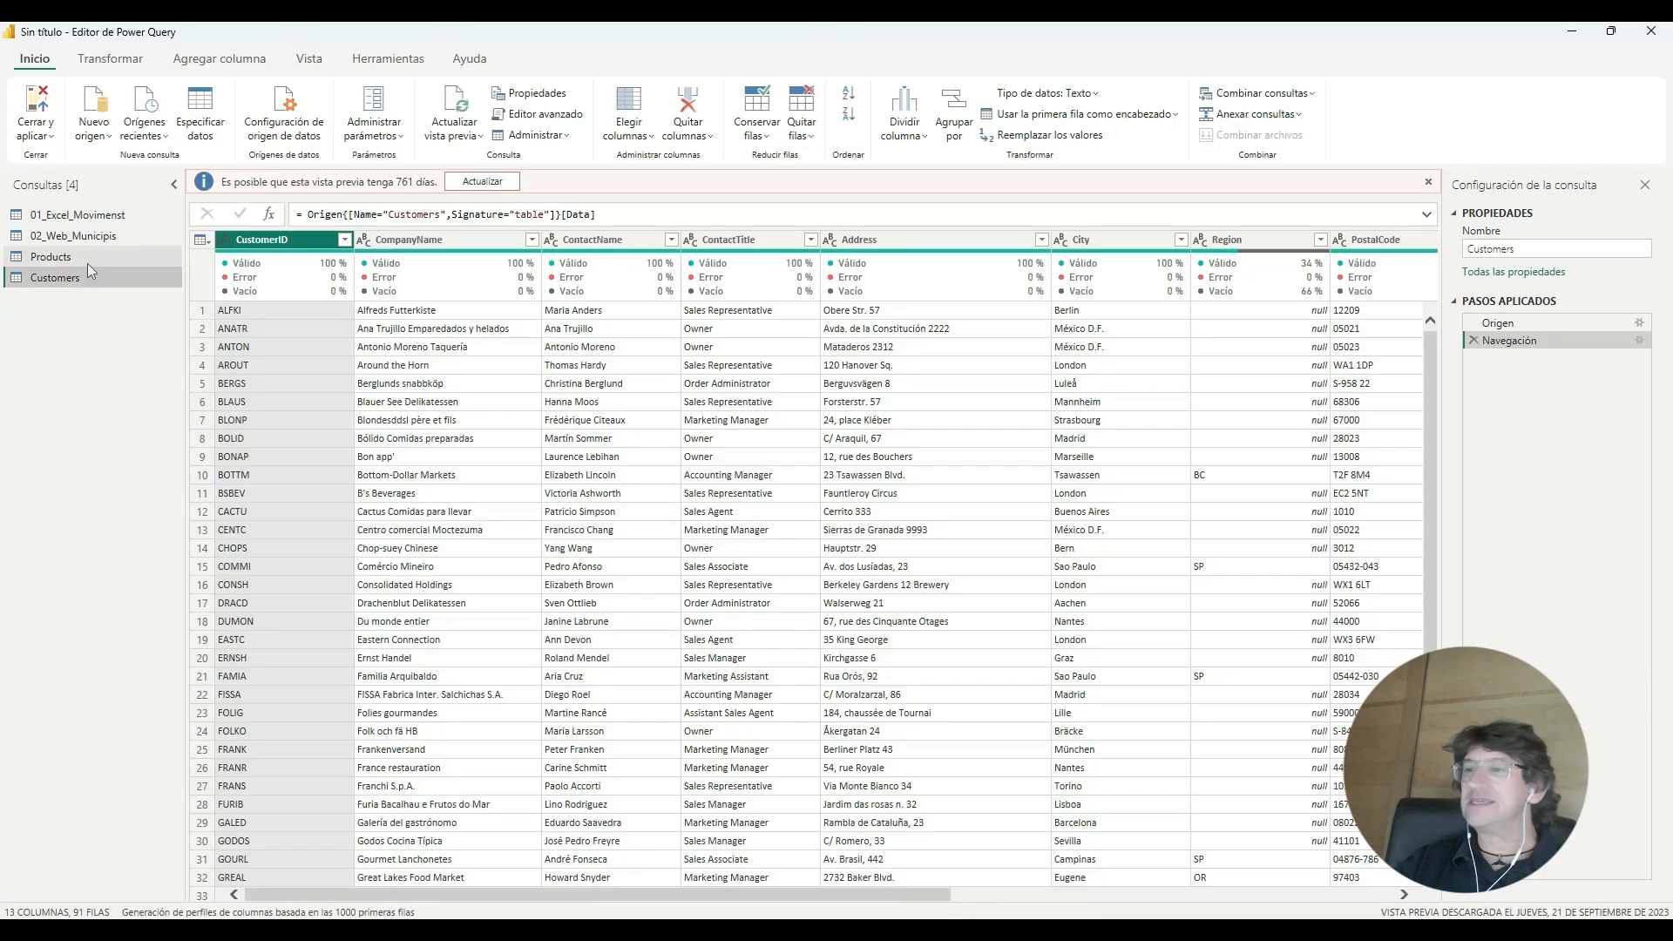
pyautogui.click(87, 263)
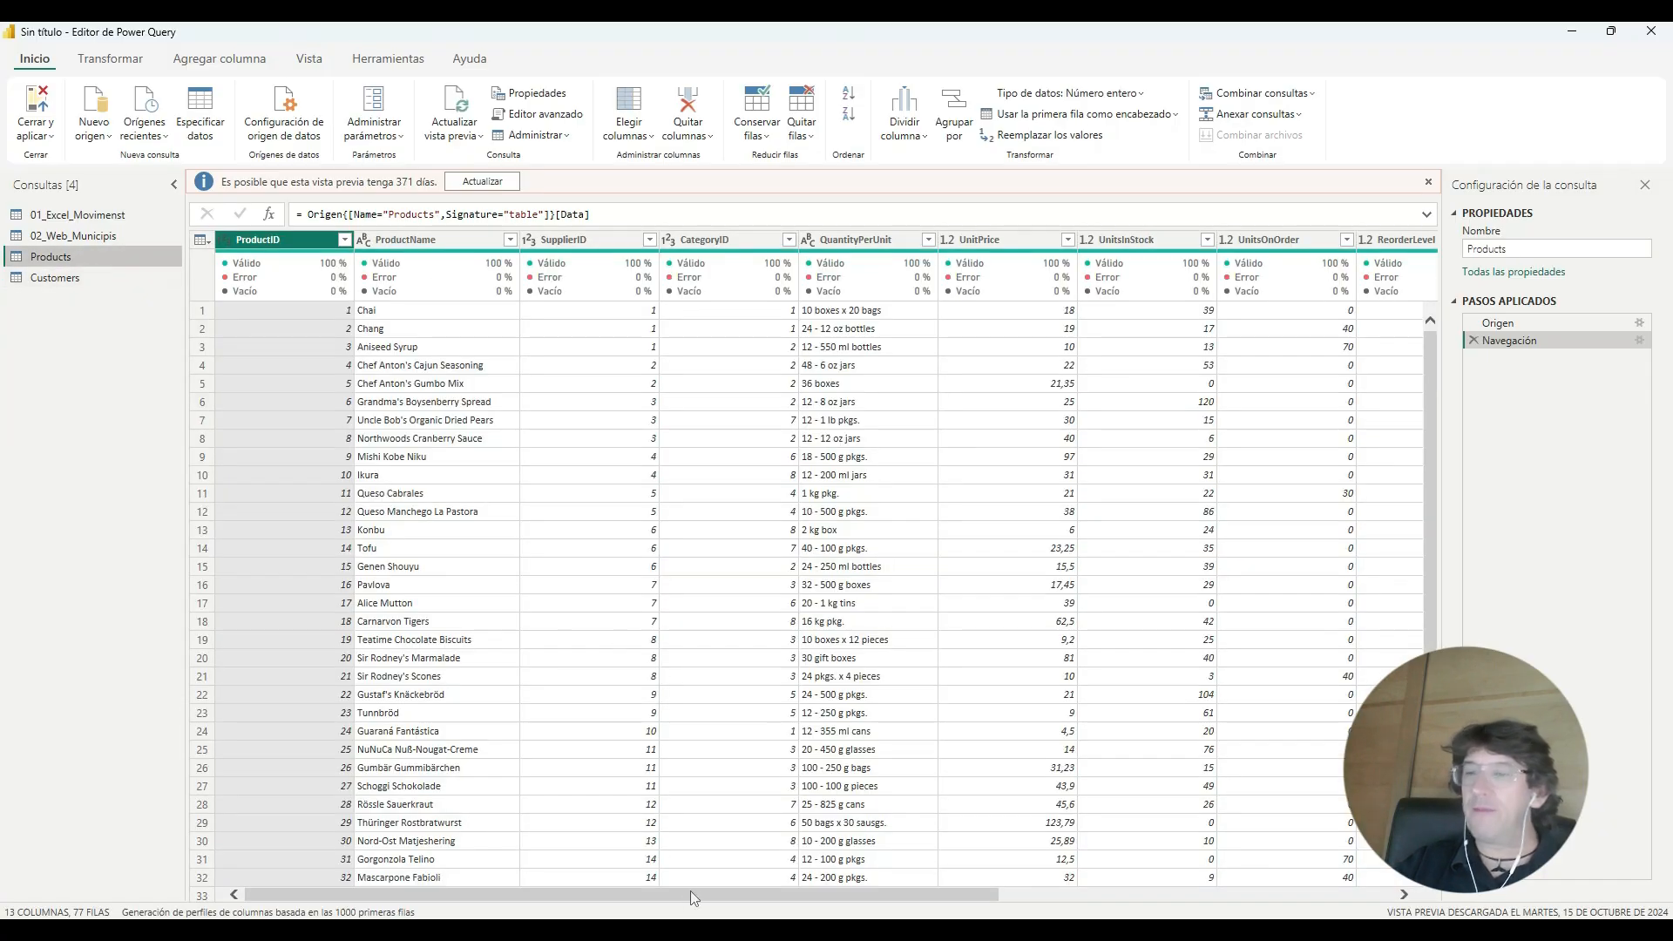
pyautogui.moveTo(688, 896); pyautogui.dragTo(1091, 906)
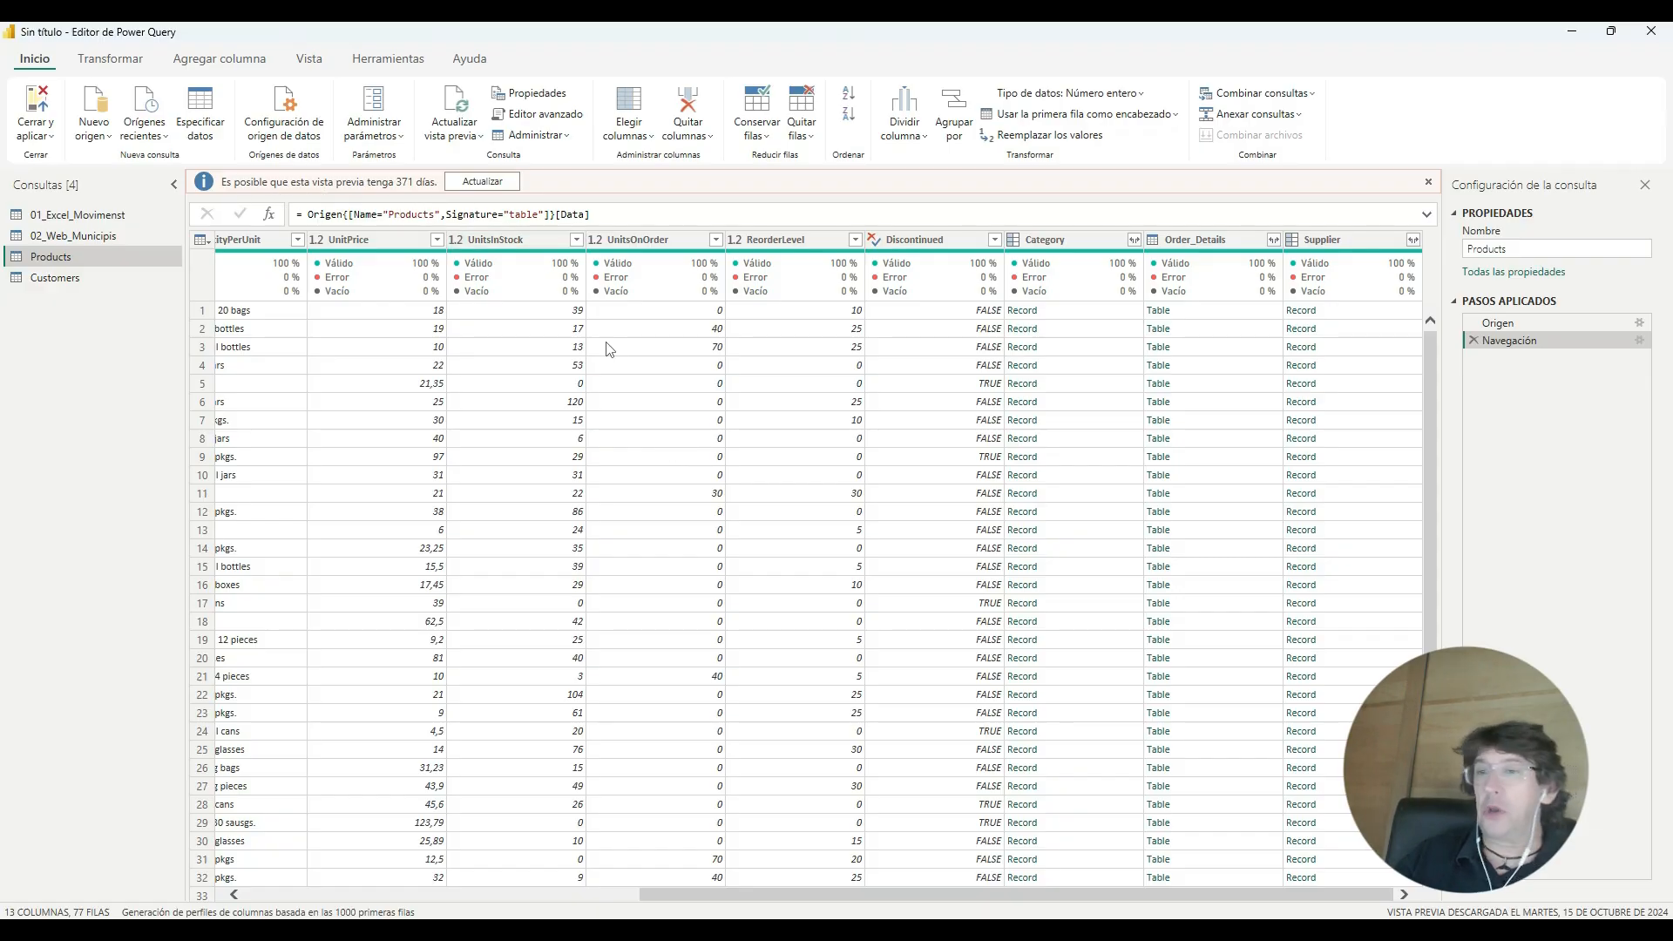
# Step: Refresh the outdated data previews of the Products and Customers queries and return to Products
pyautogui.moveTo(582, 296)
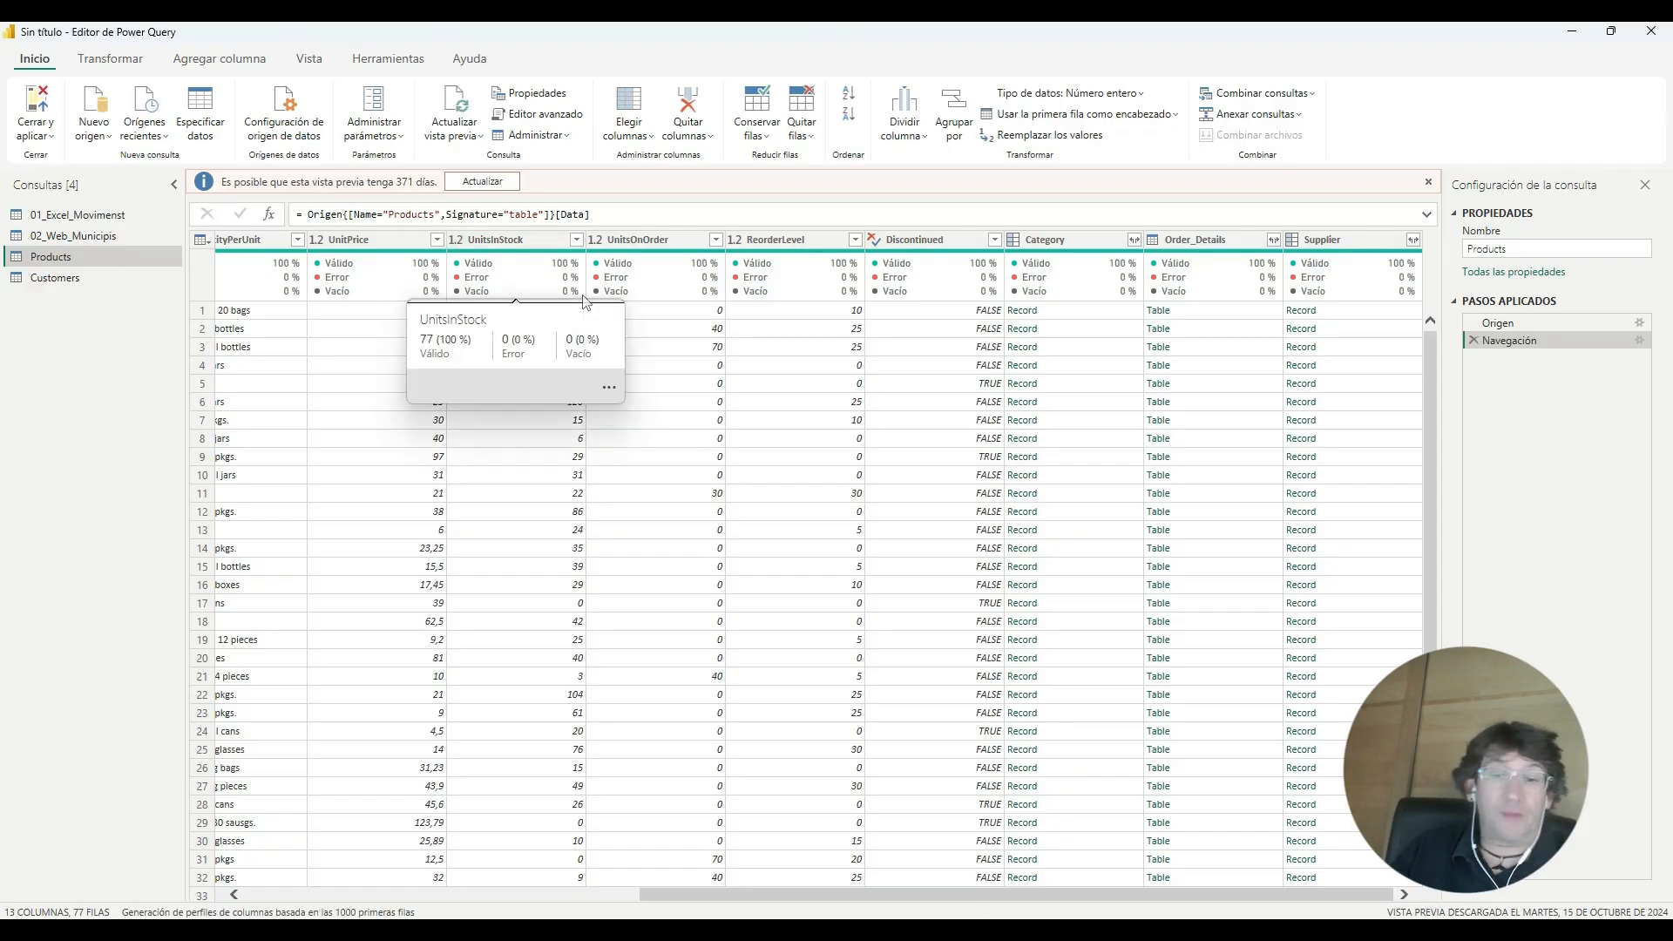
pyautogui.click(482, 181)
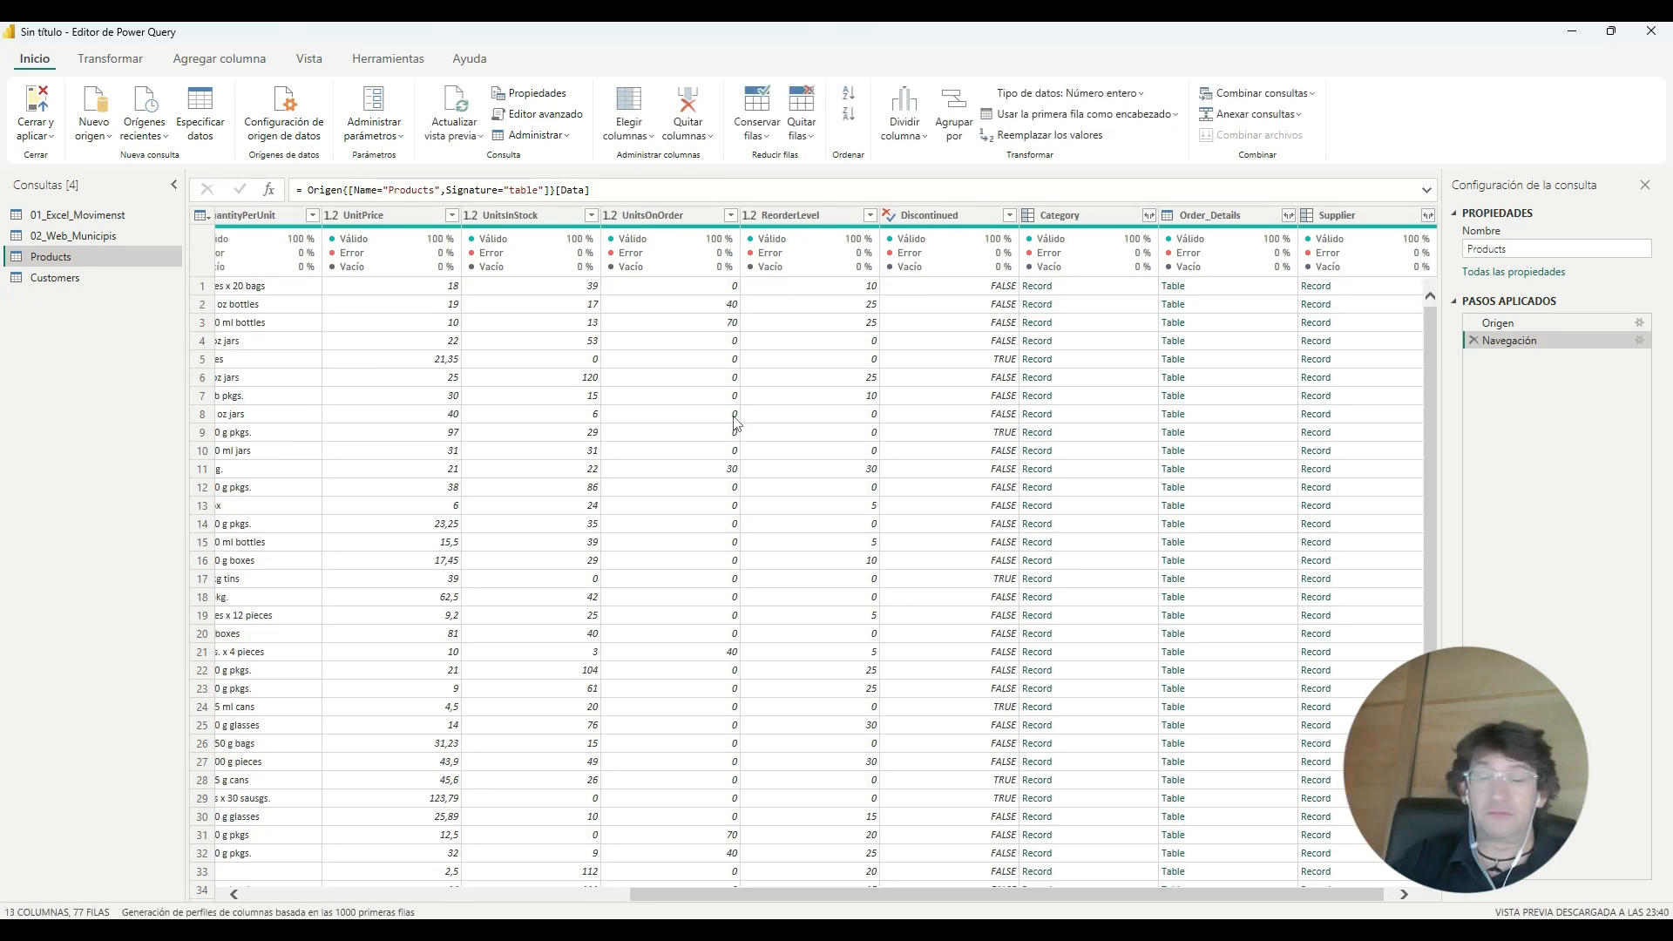
pyautogui.click(68, 281)
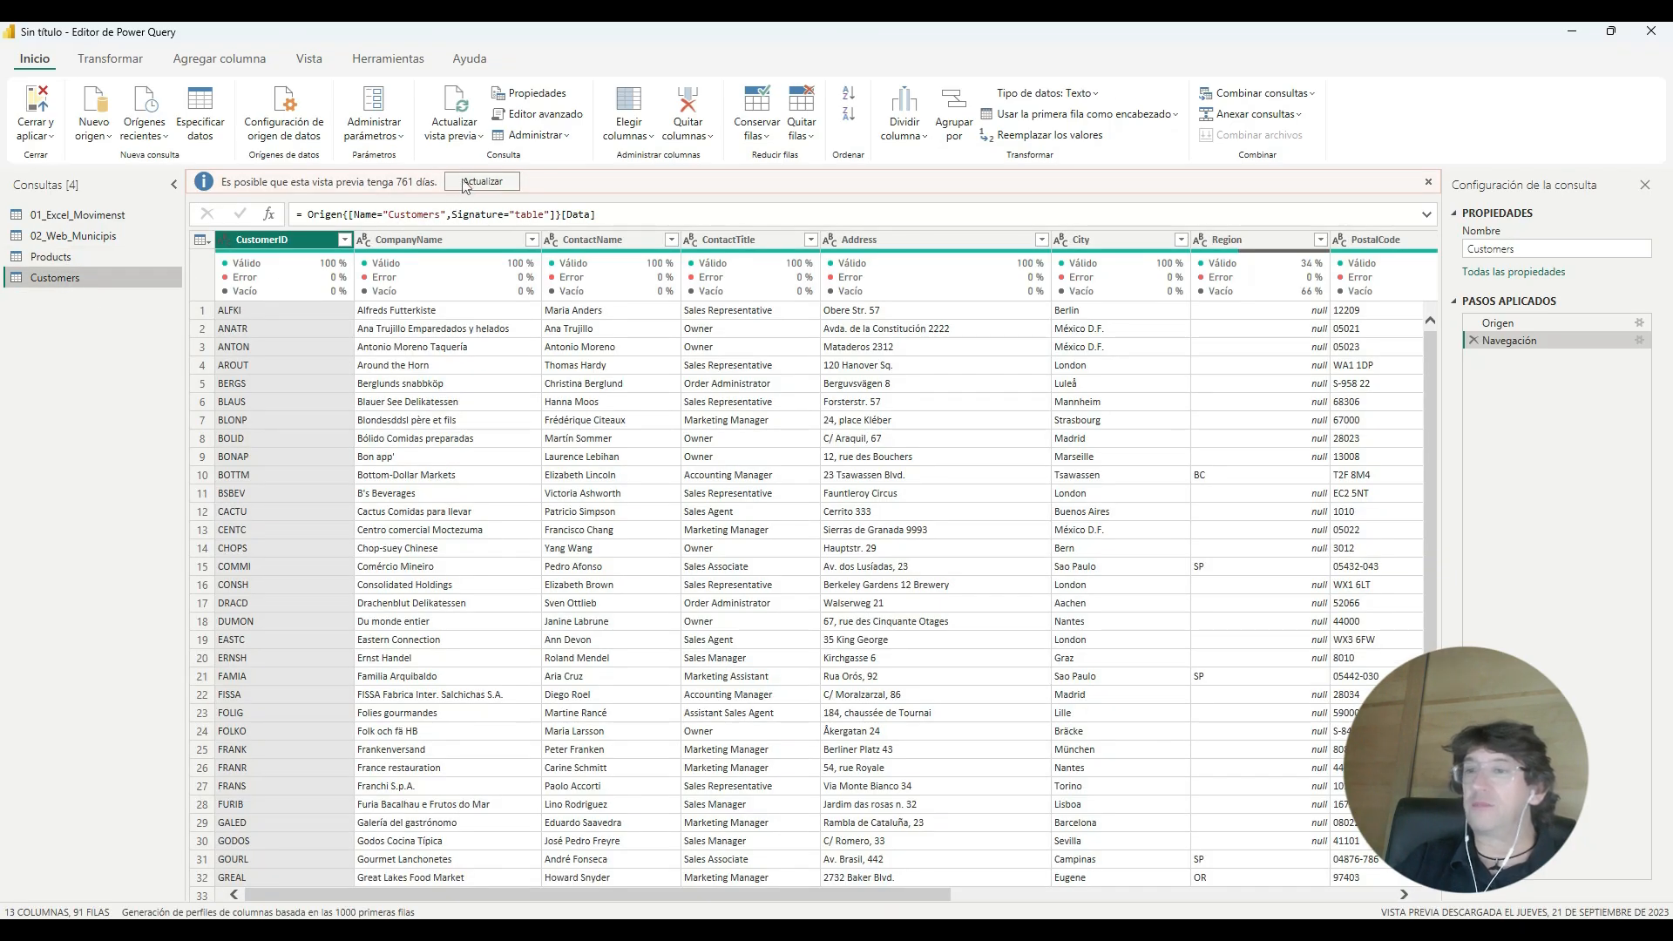
pyautogui.click(464, 183)
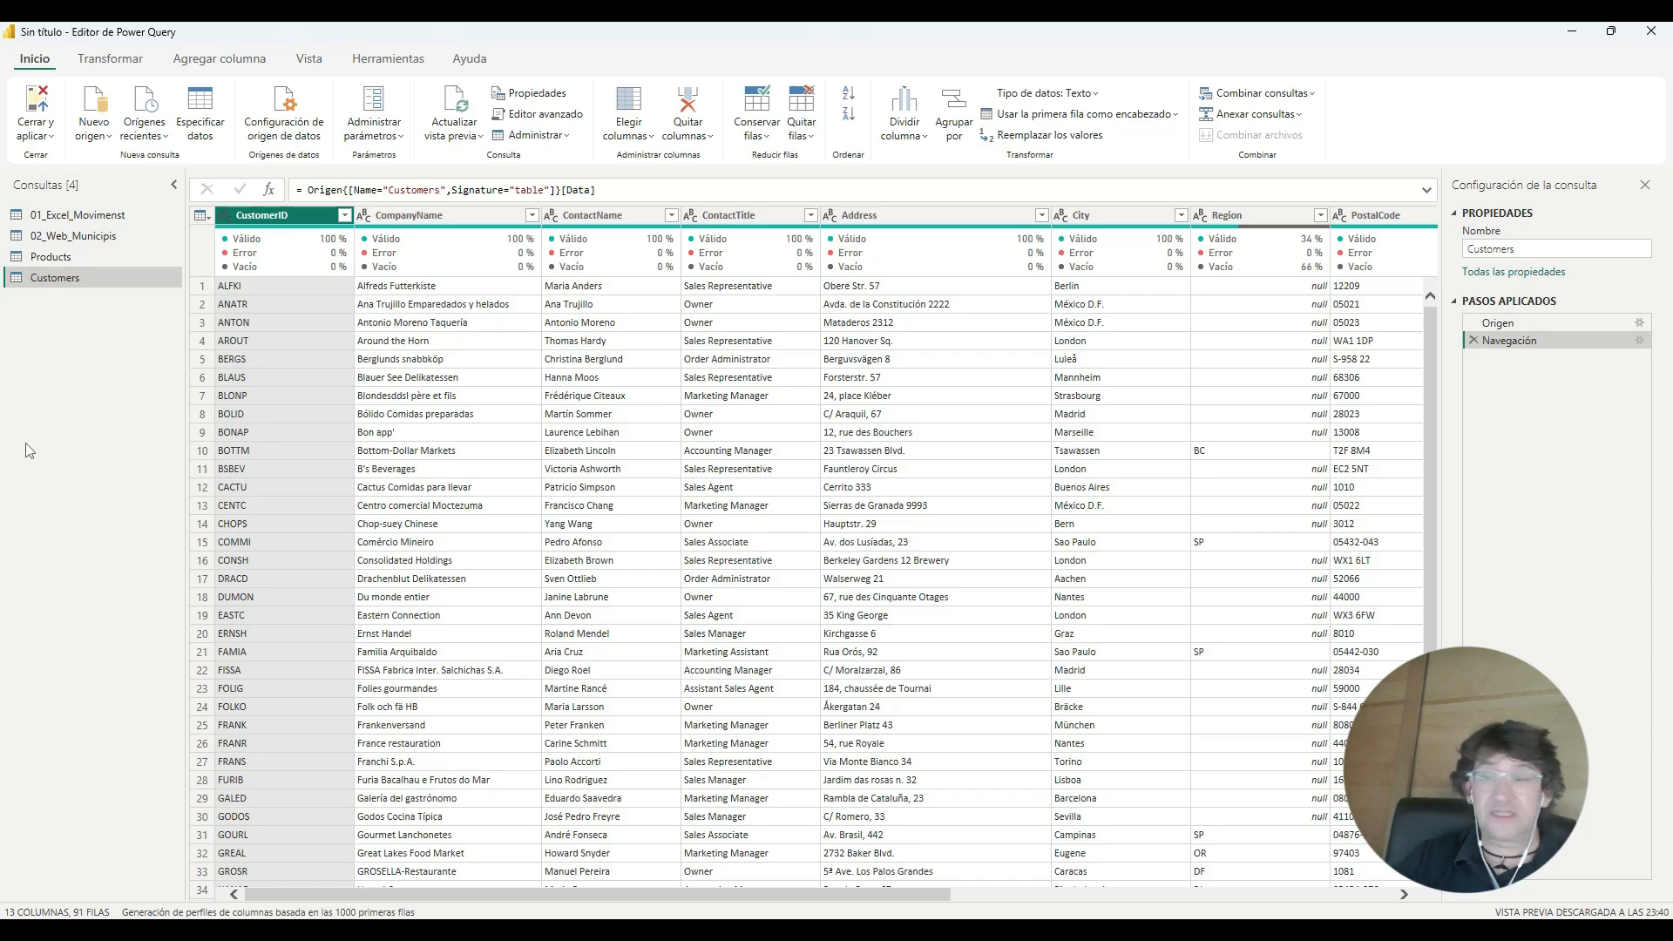
pyautogui.click(52, 260)
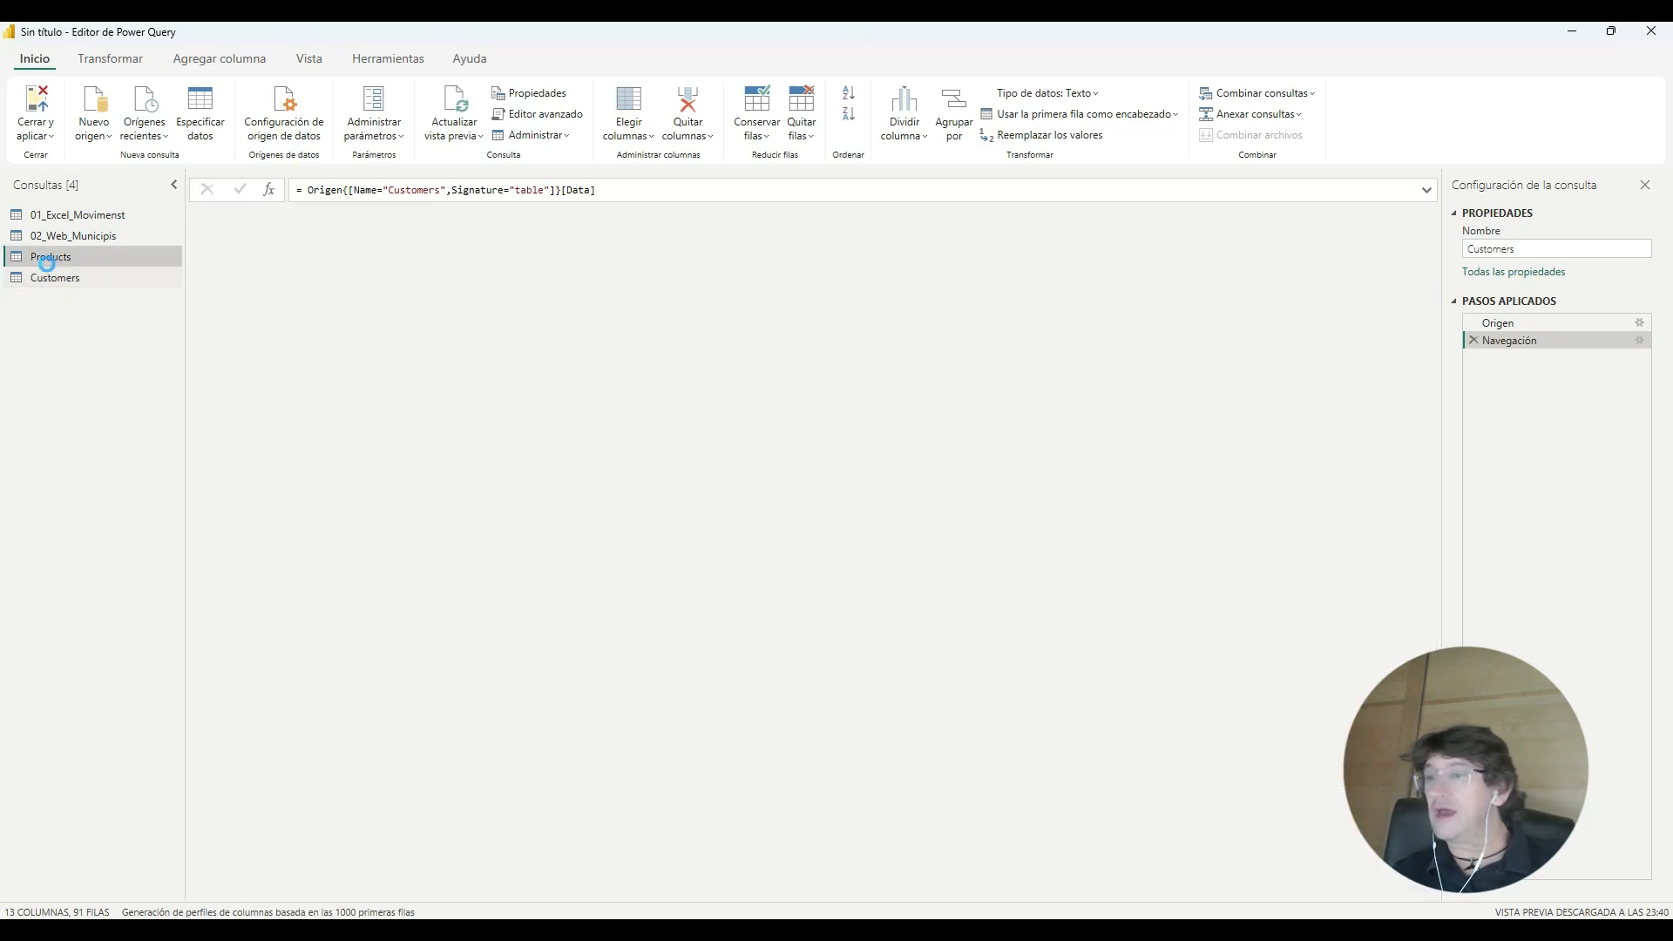
# Step: Rename the Products query as 03_Odata_Products
pyautogui.click(34, 258)
pyautogui.click(34, 258)
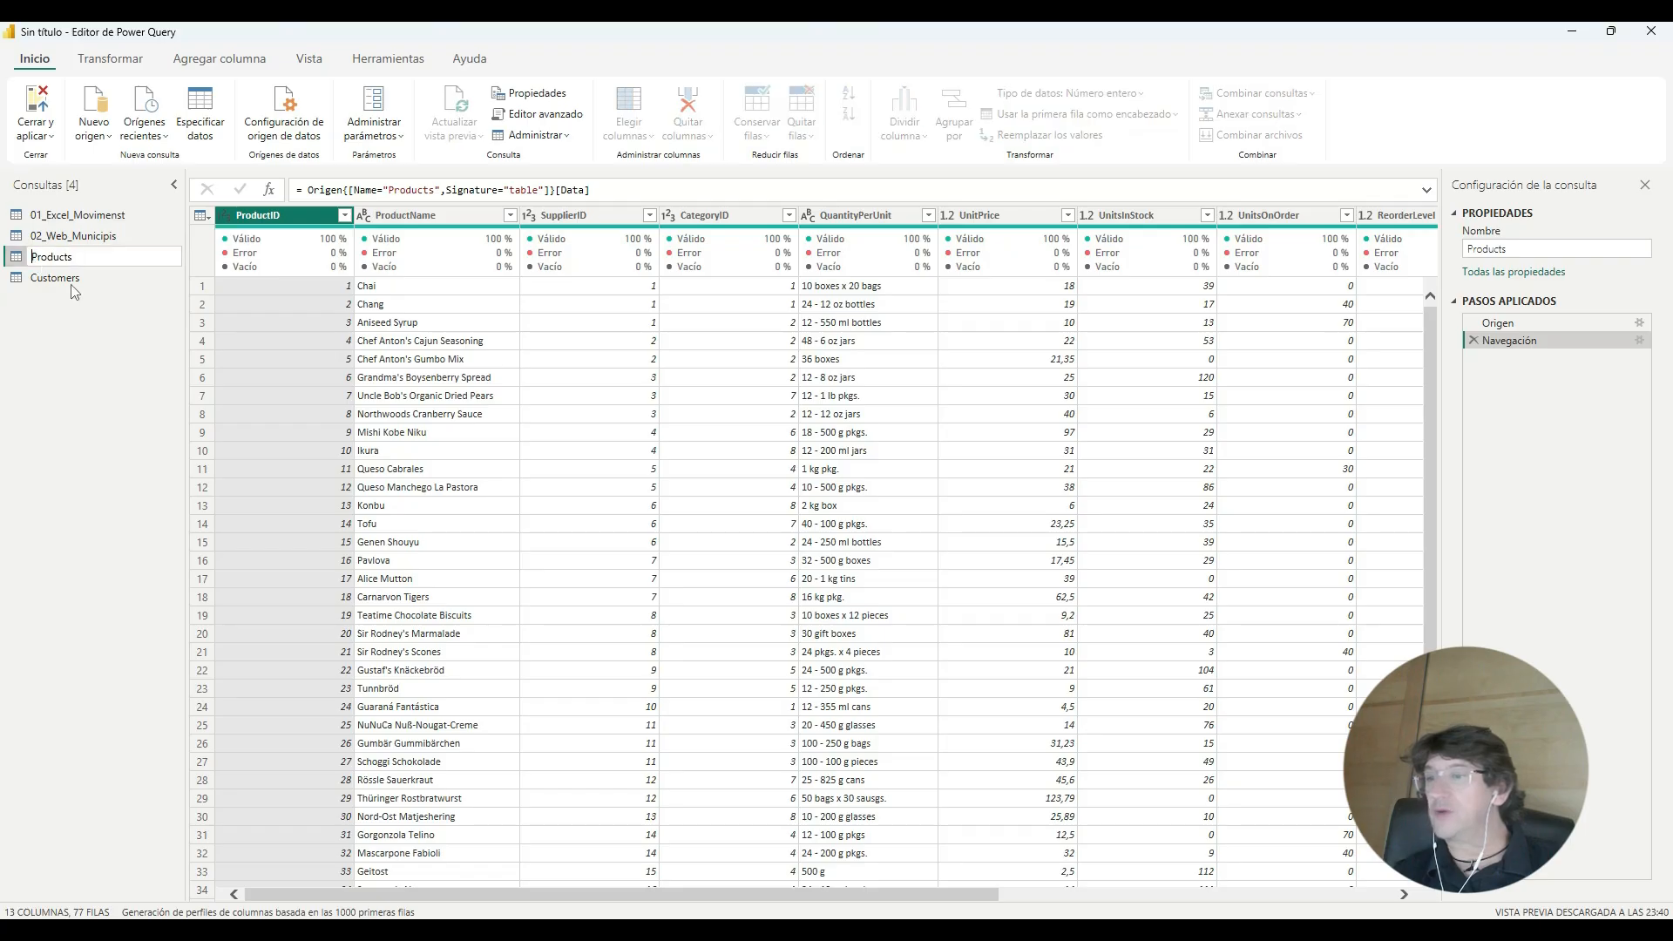
pyautogui.write('03_')
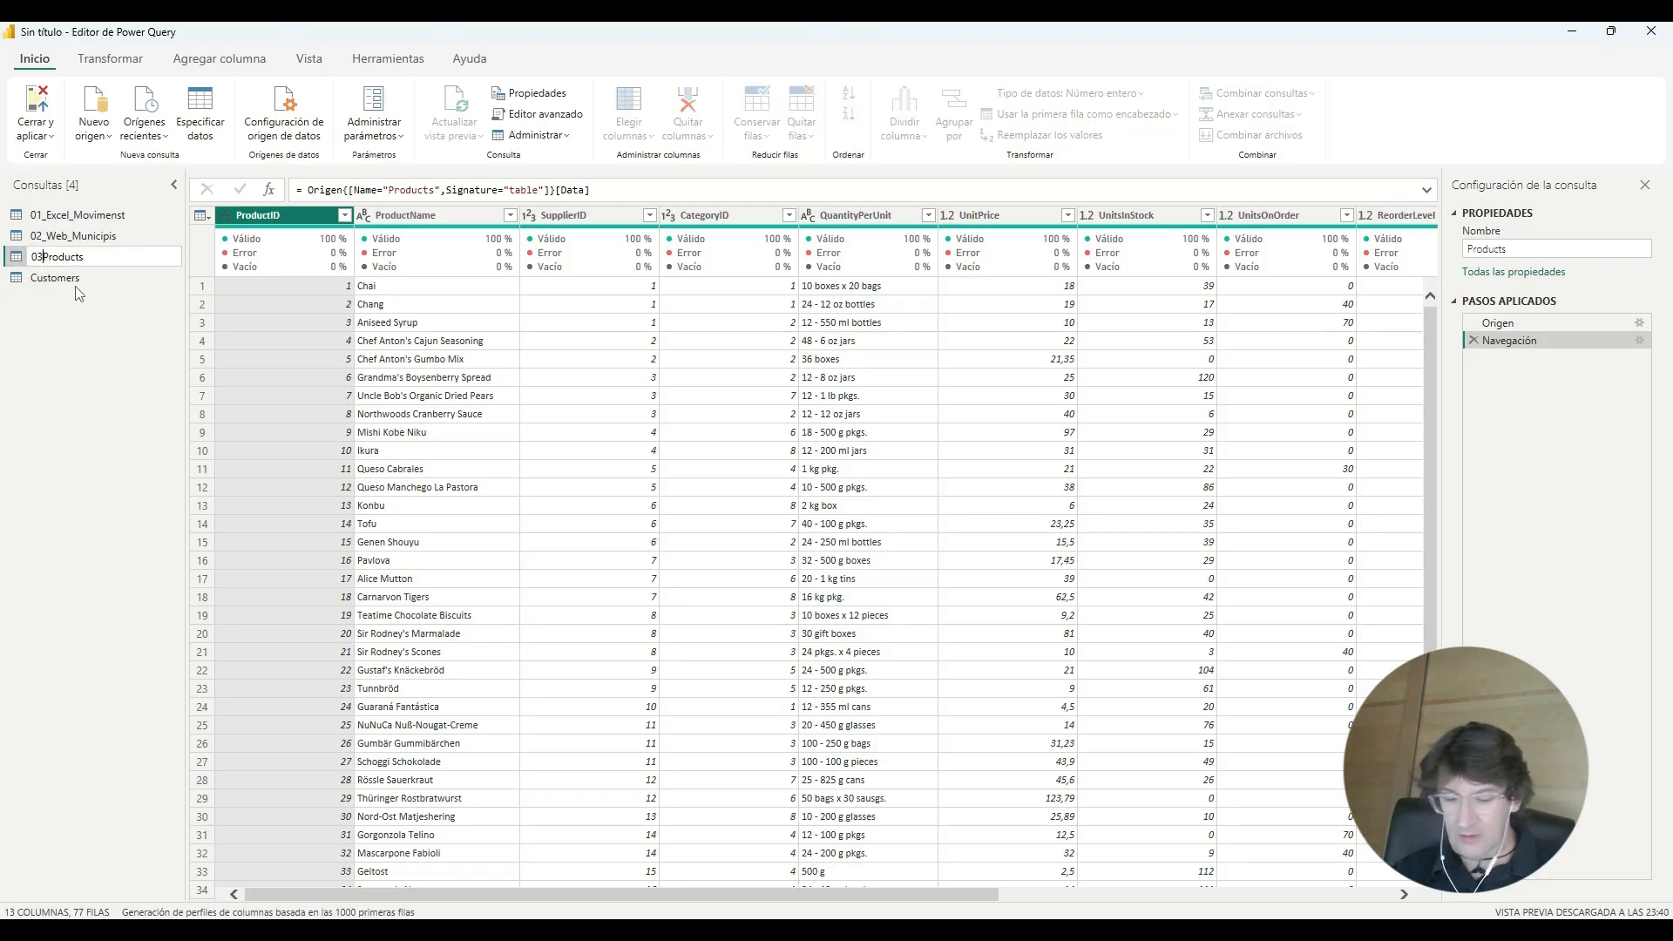
pyautogui.write('Odata')
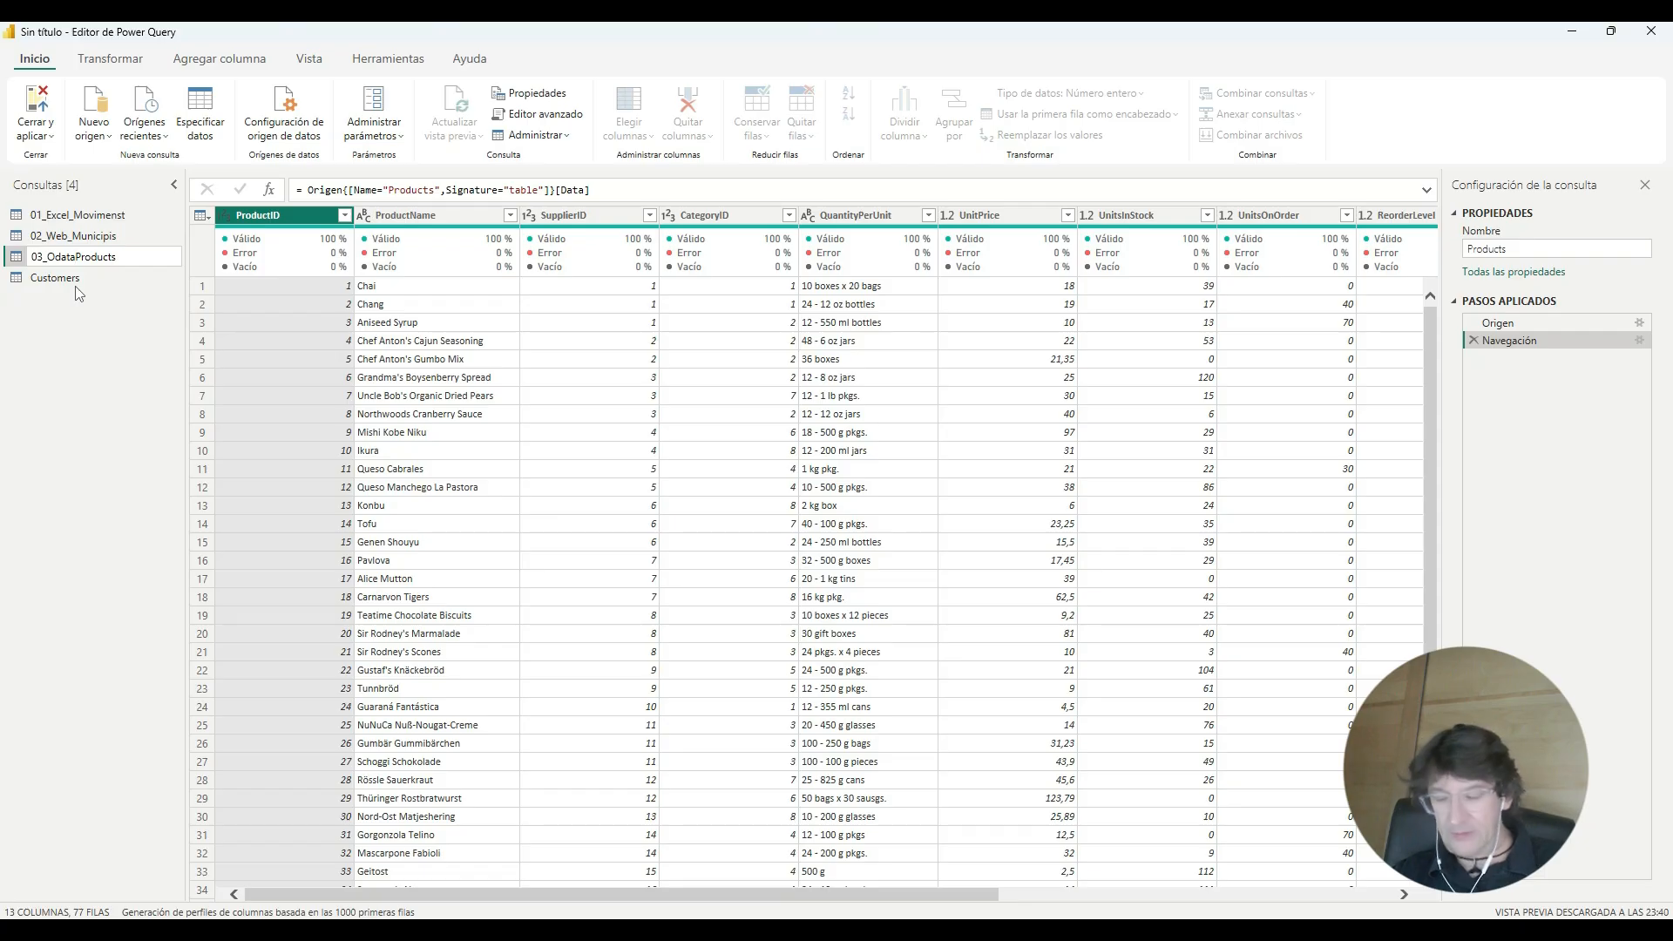
pyautogui.write('_')
# Step: Rename the Customers query as 04_Odata_Customers
pyautogui.doubleClick(70, 279)
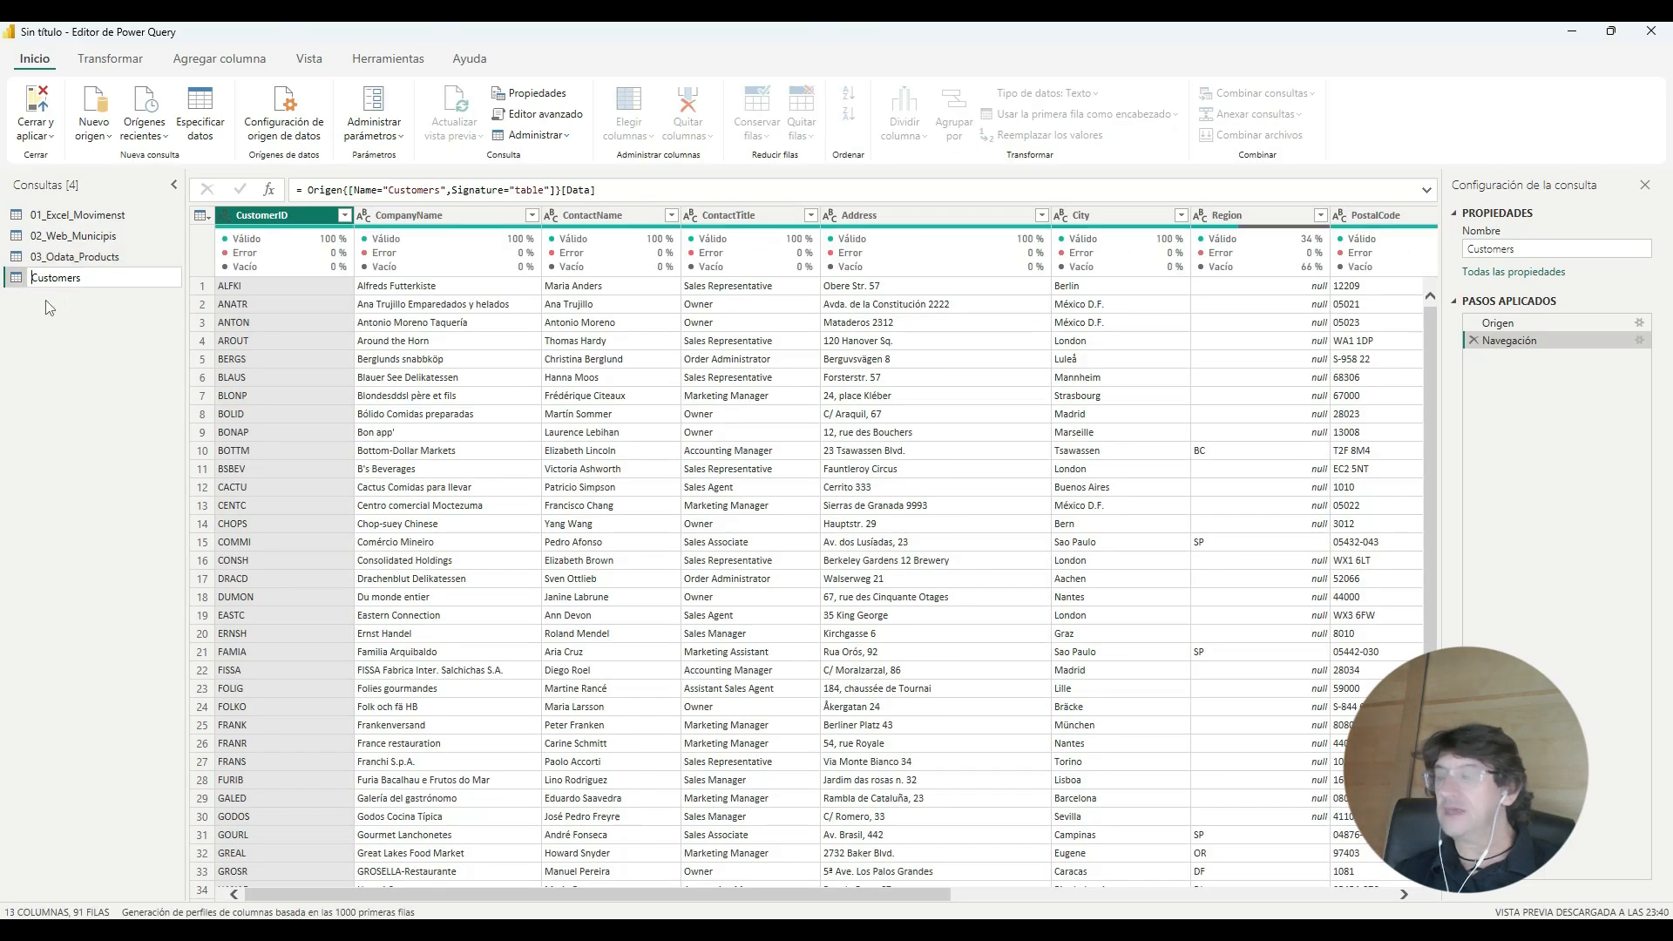
pyautogui.write('04')
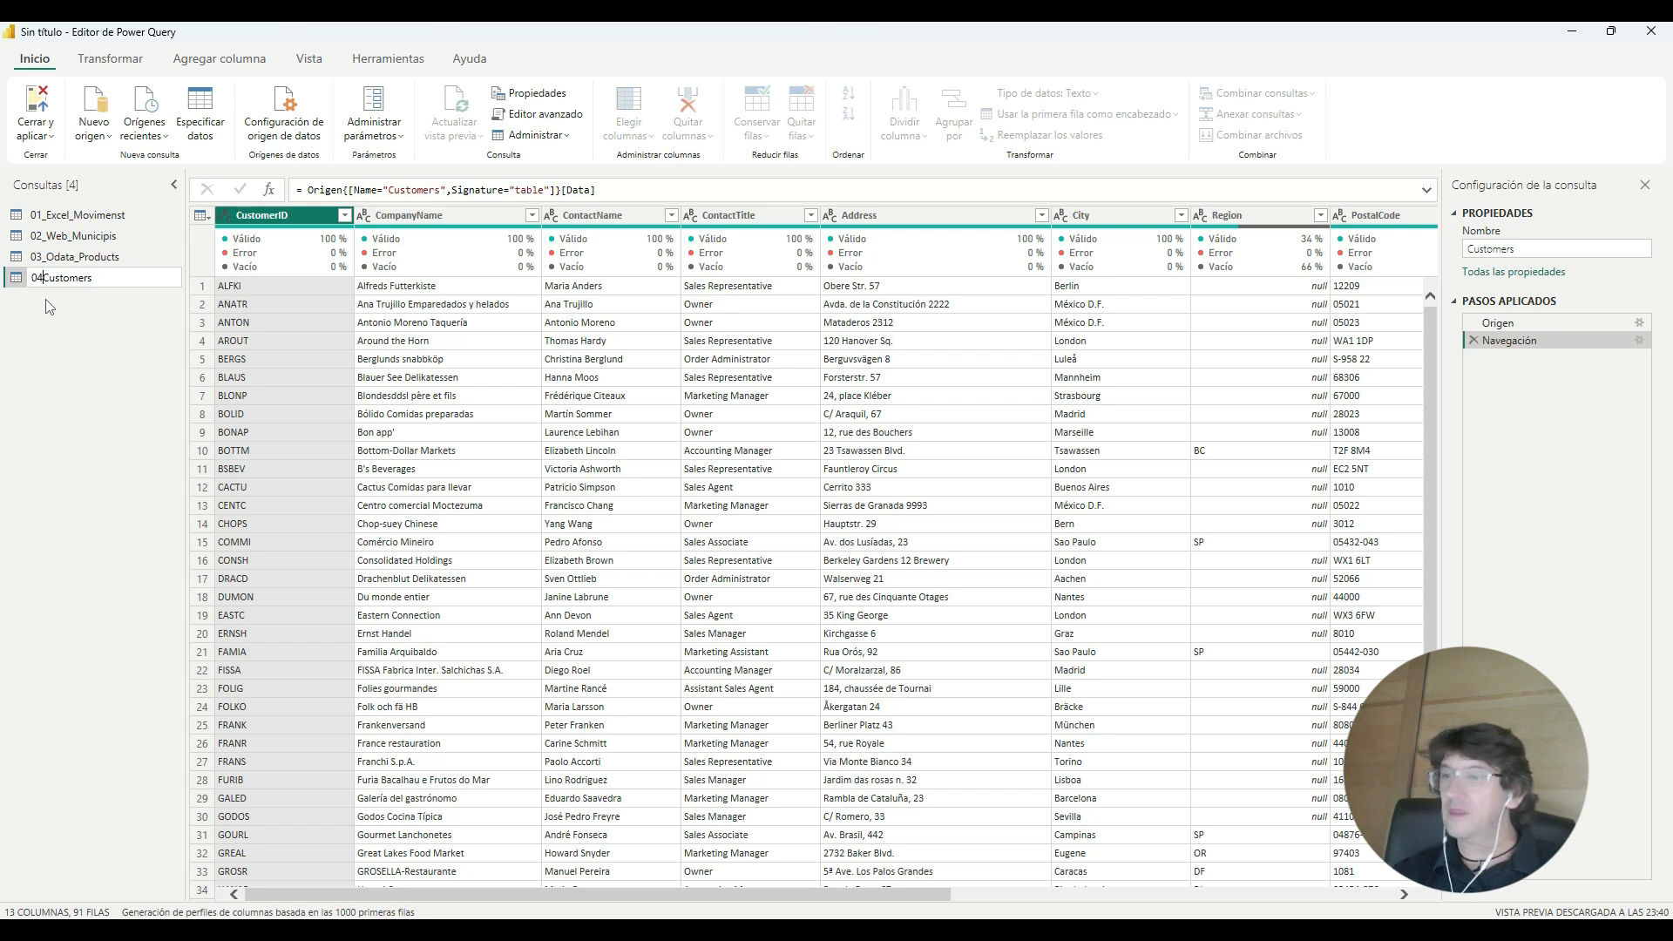
pyautogui.write('_Odata')
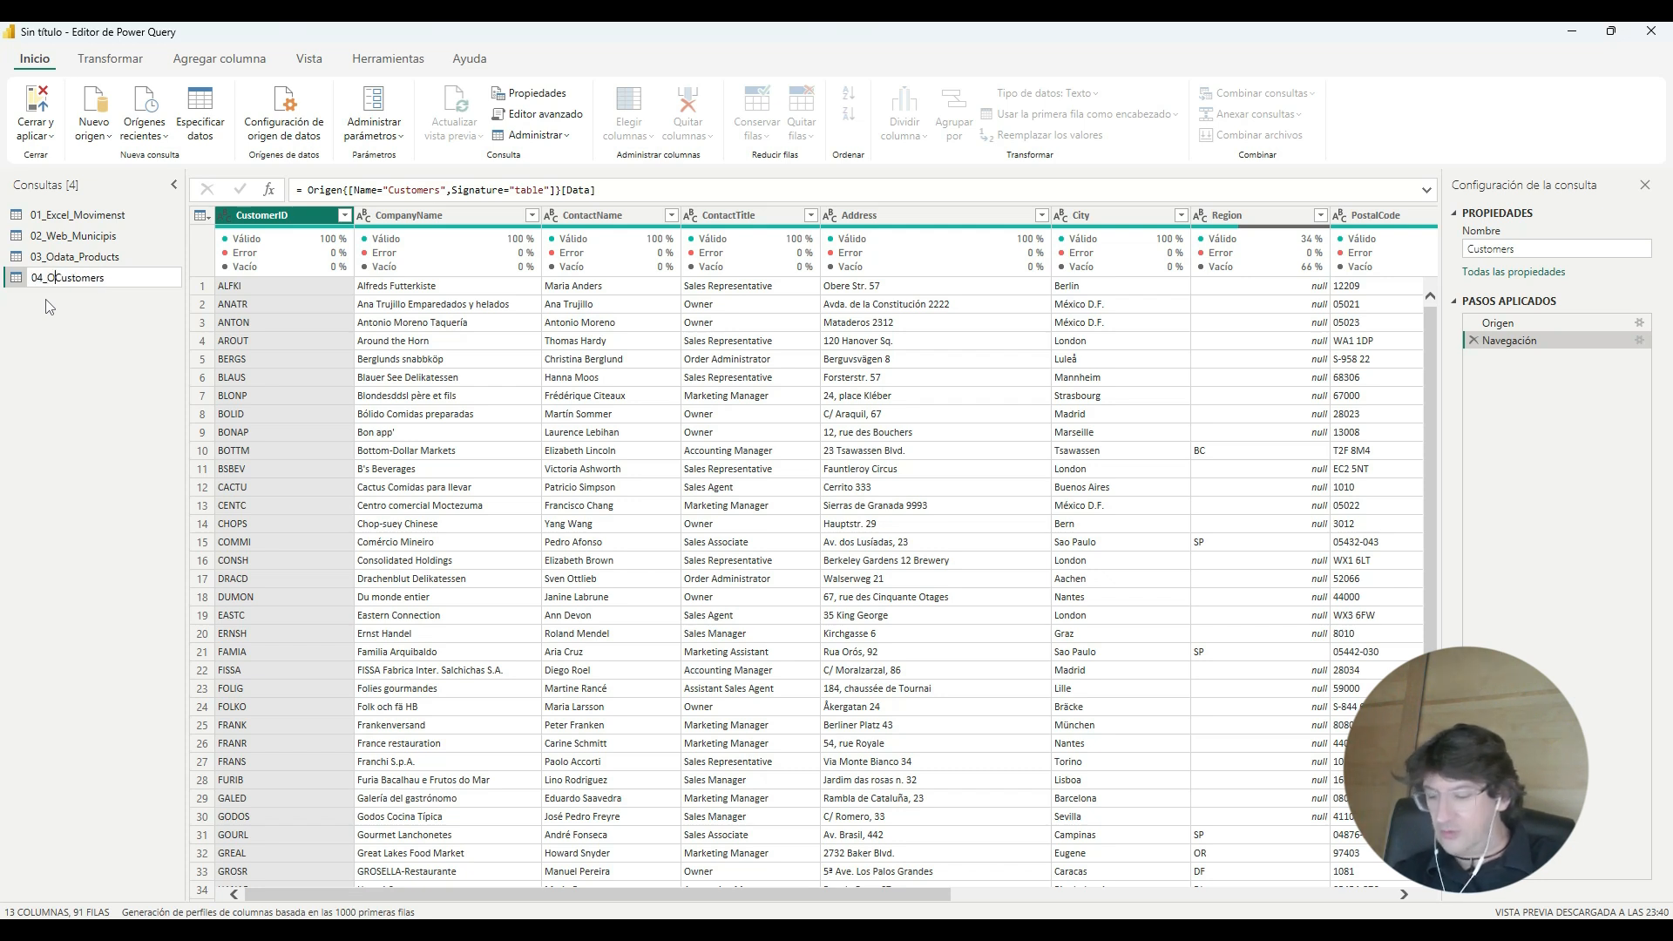
pyautogui.write('_')
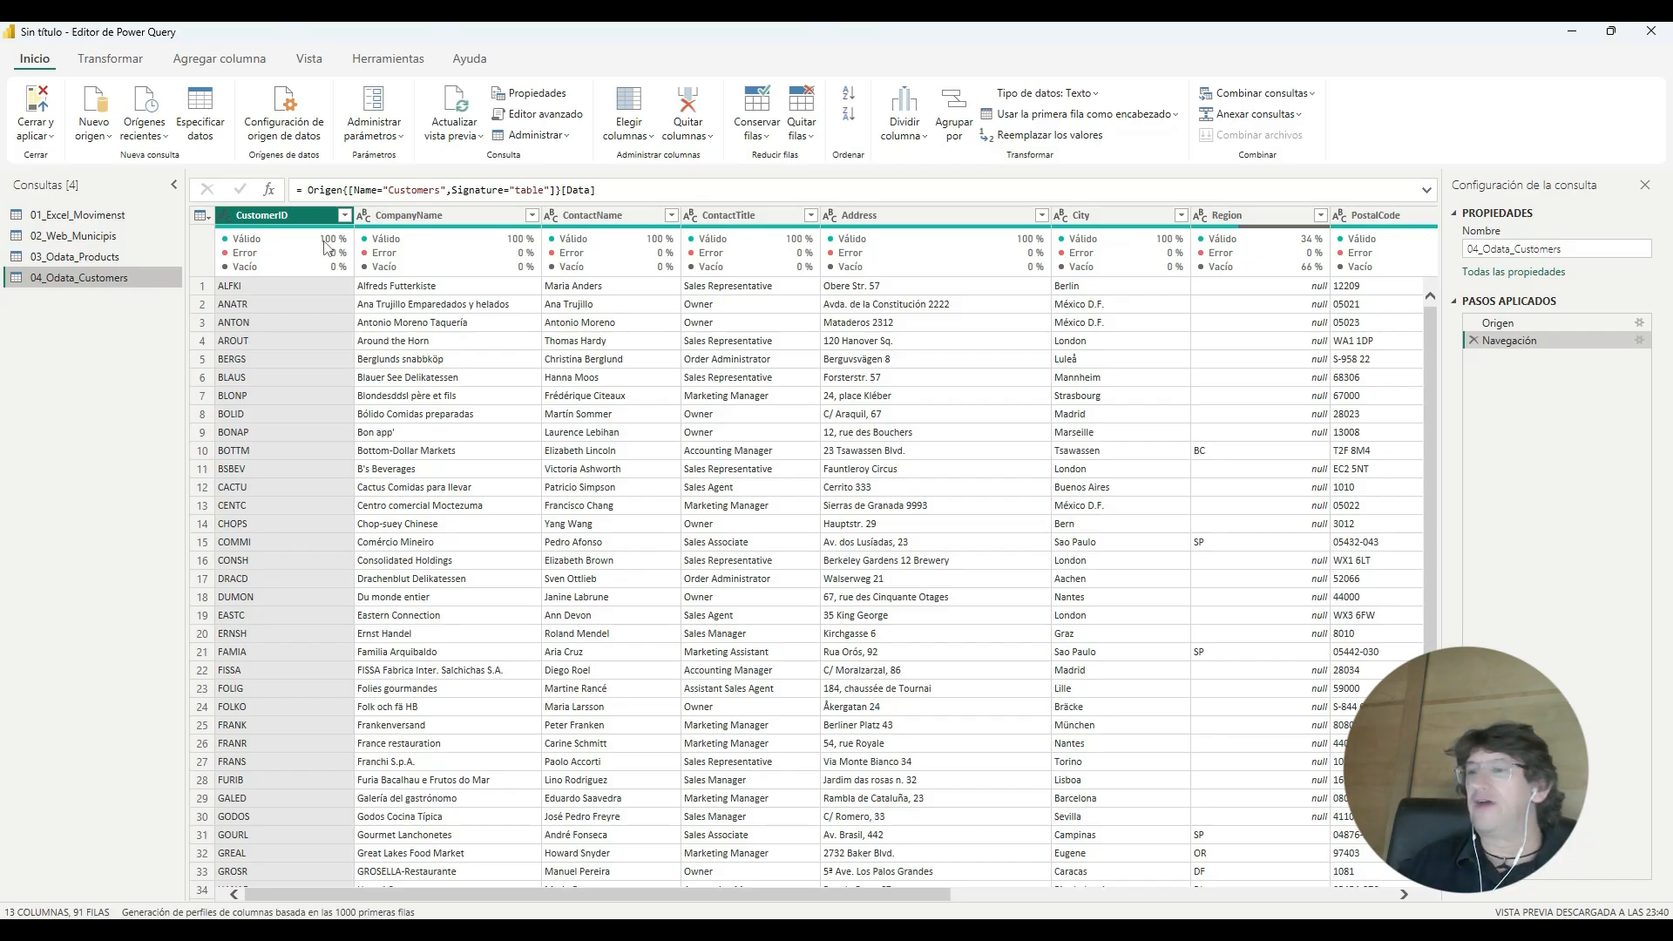
# Step: Import the sheet Hoja1 from the Excel workbook 04_Dates.xlsx as a new query
pyautogui.click(98, 139)
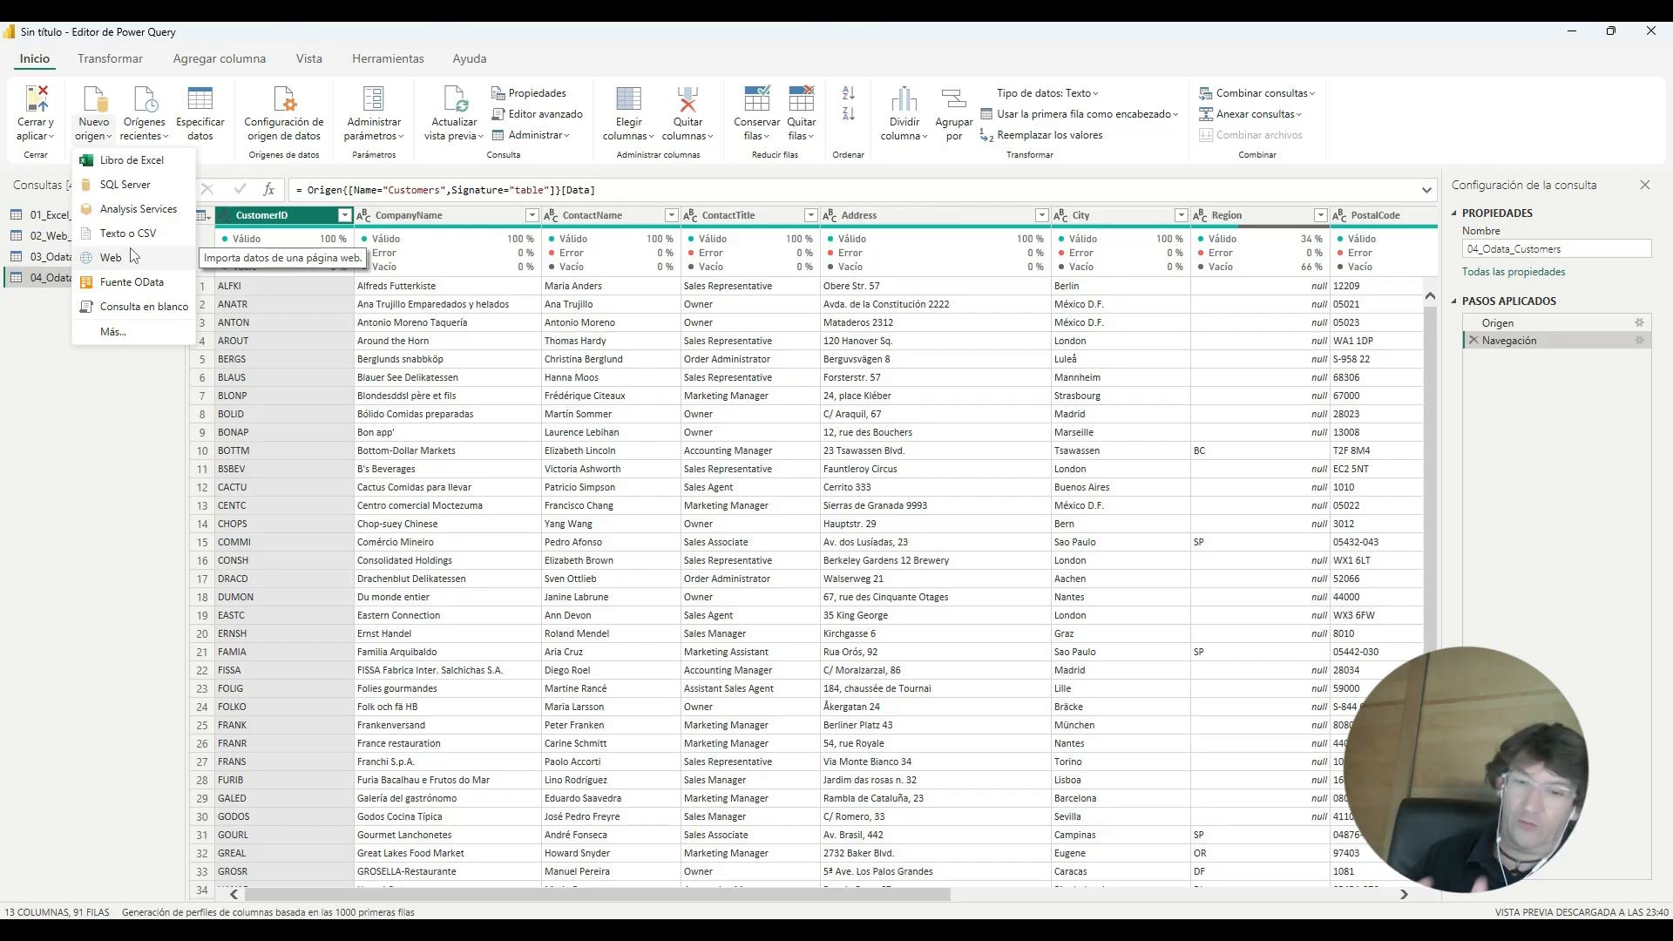
pyautogui.click(133, 160)
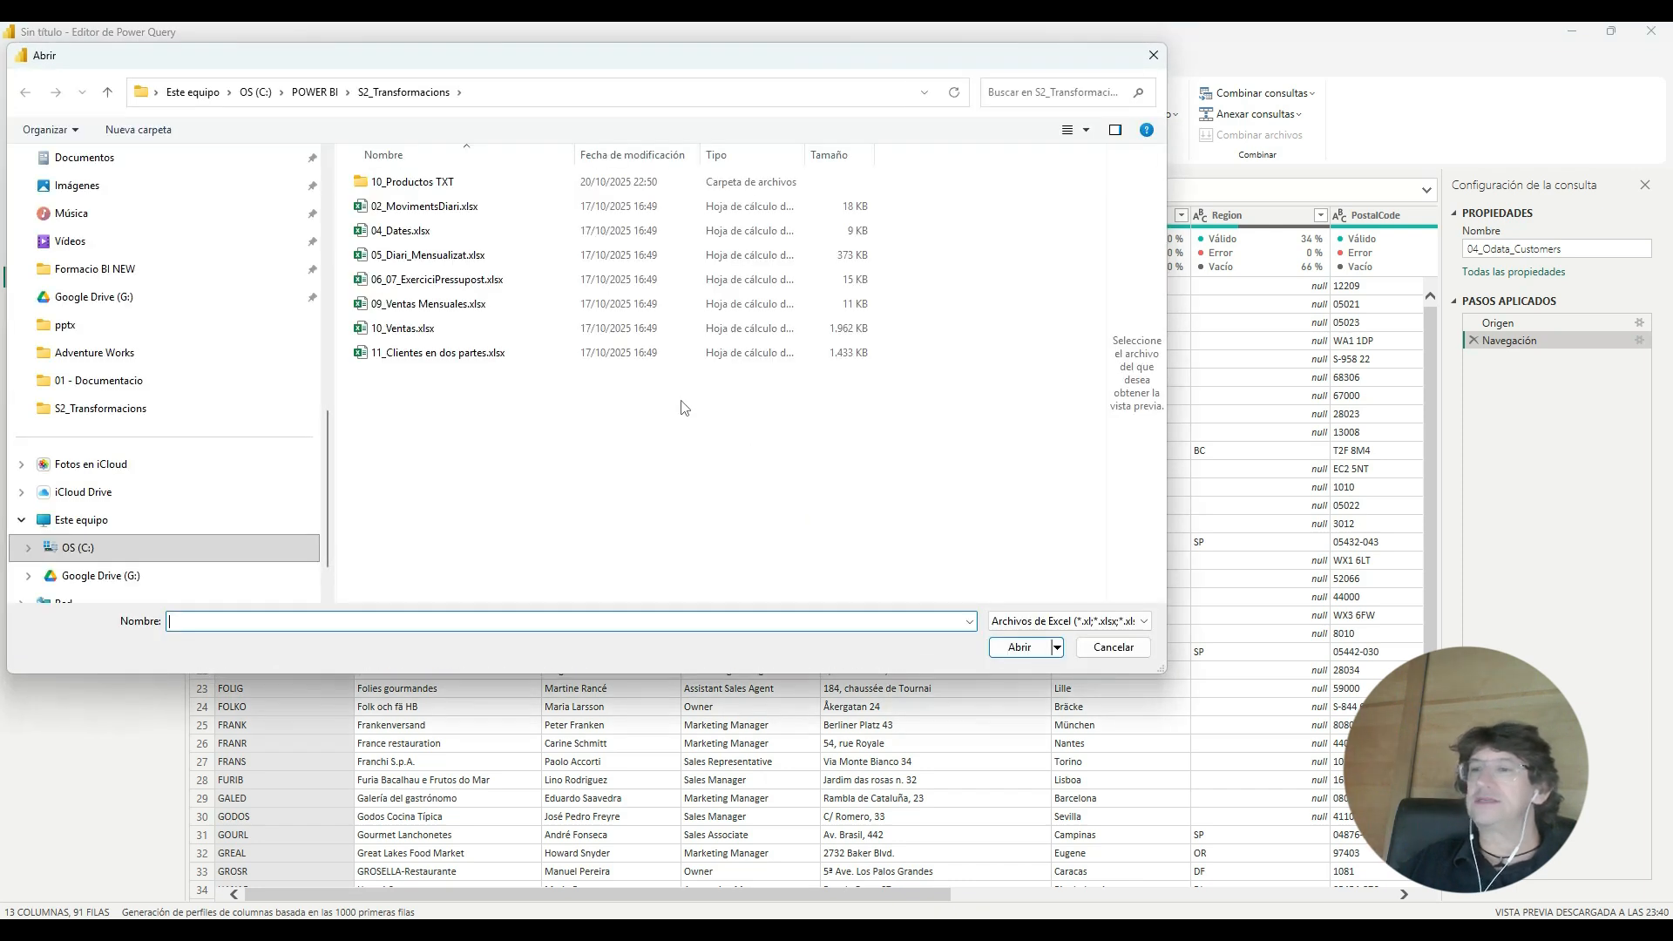
pyautogui.click(442, 232)
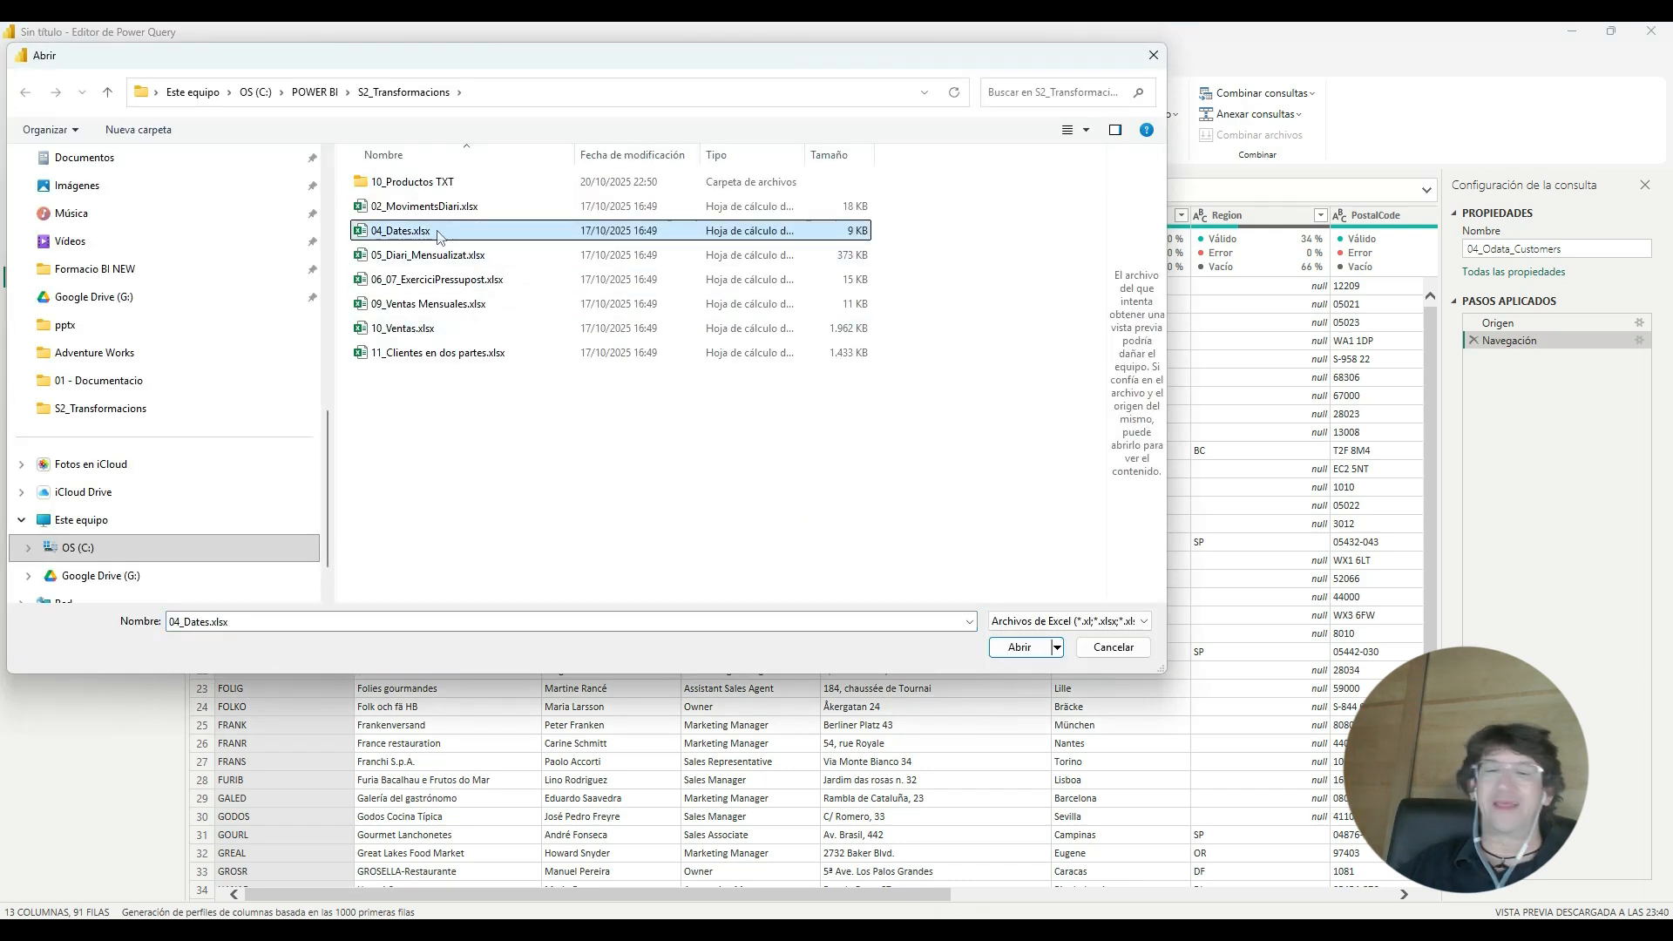
pyautogui.click(1020, 647)
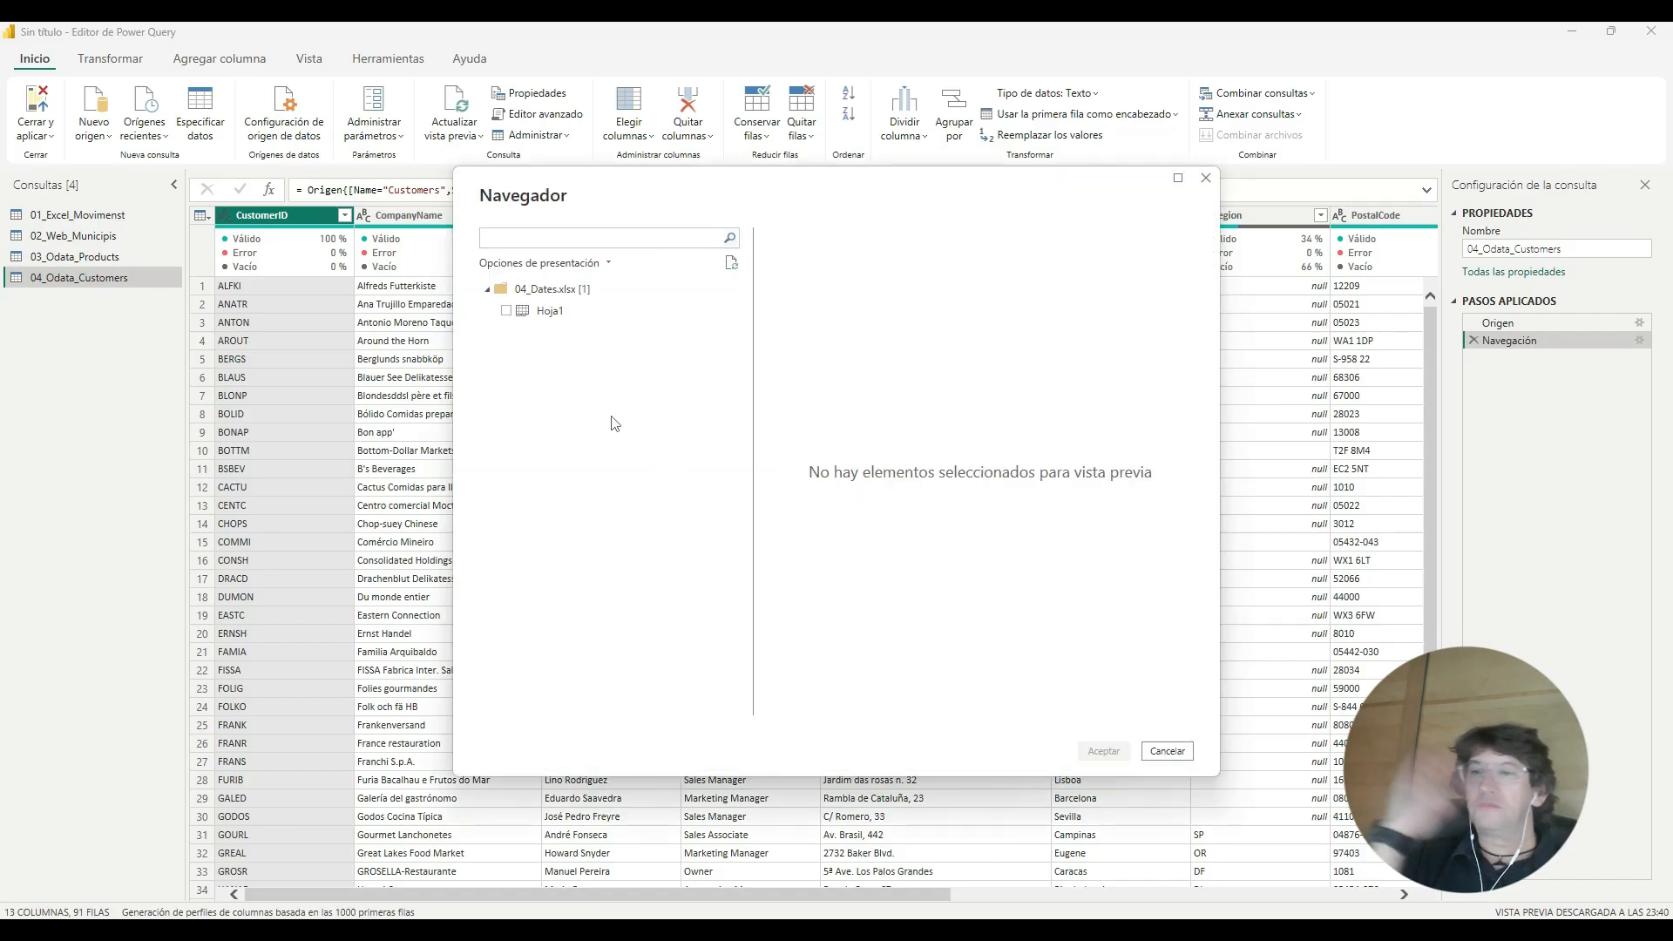
pyautogui.click(505, 312)
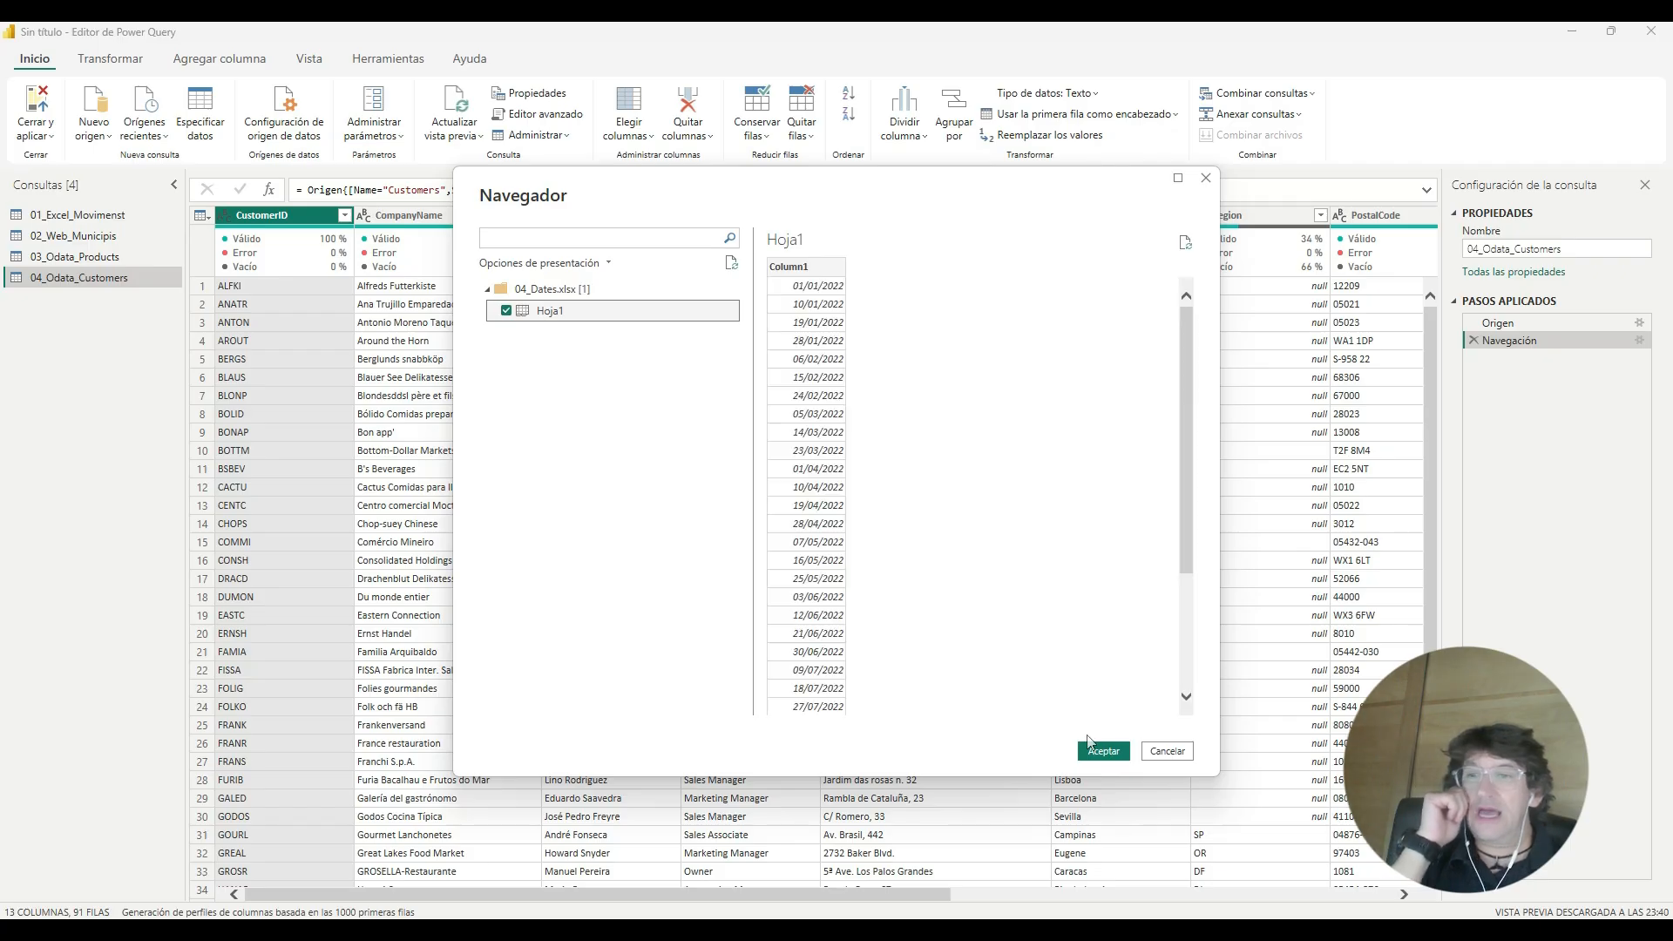
pyautogui.click(1104, 757)
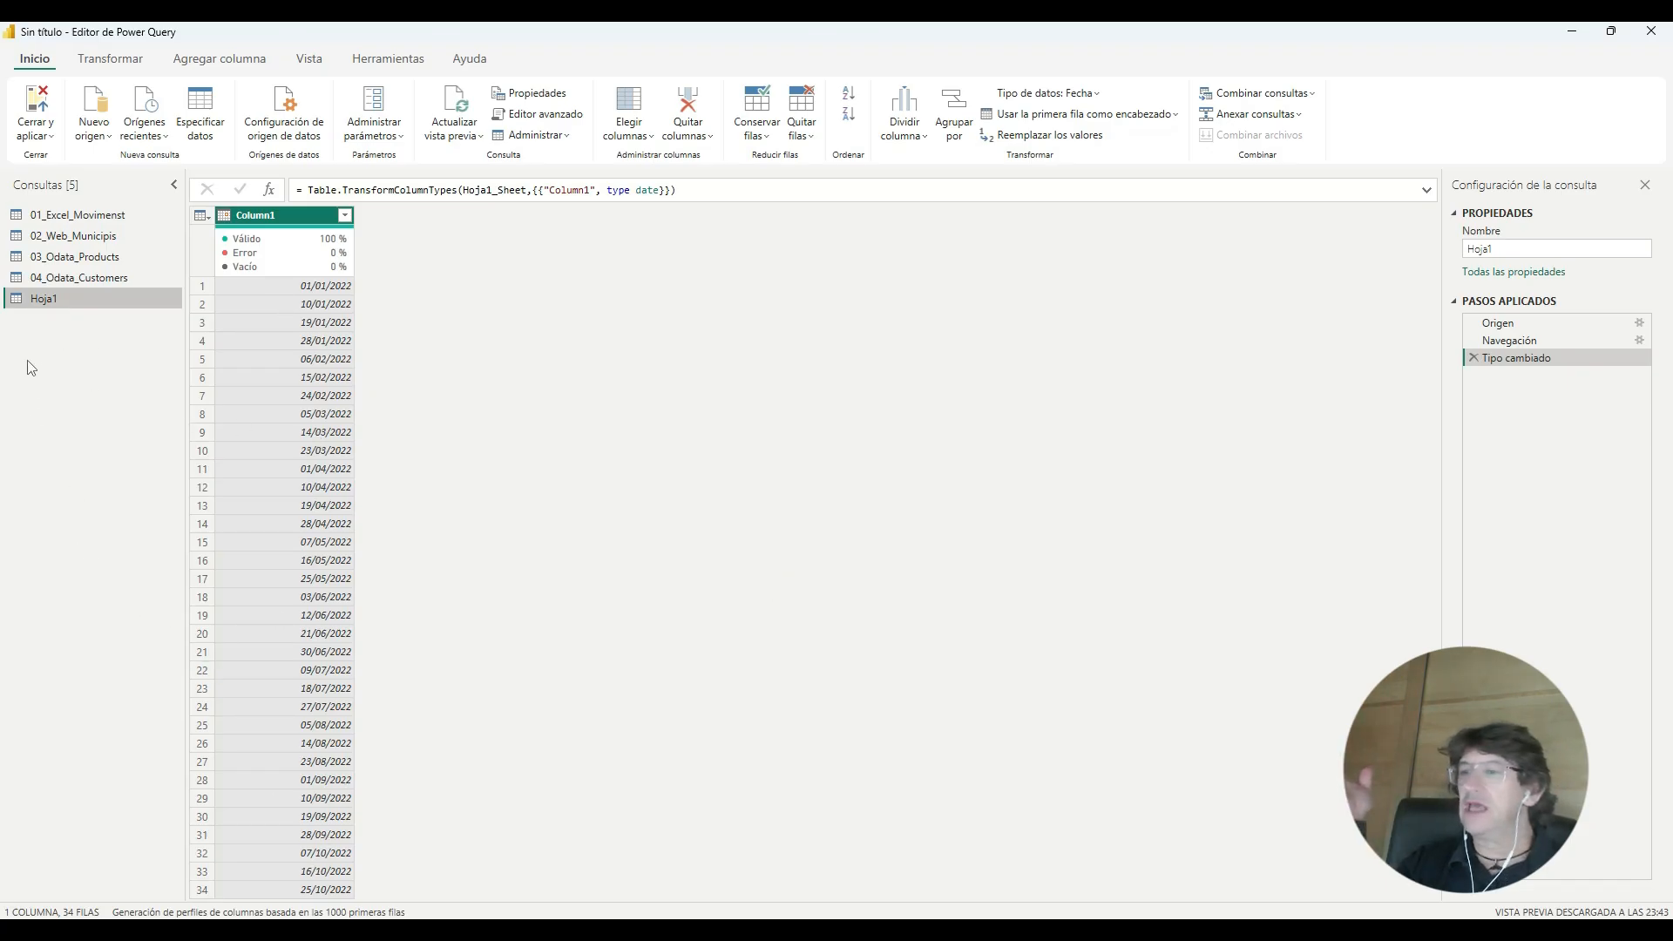
# Step: Rename the Hoja1 query as 05_Excel_Dates
pyautogui.doubleClick(48, 301)
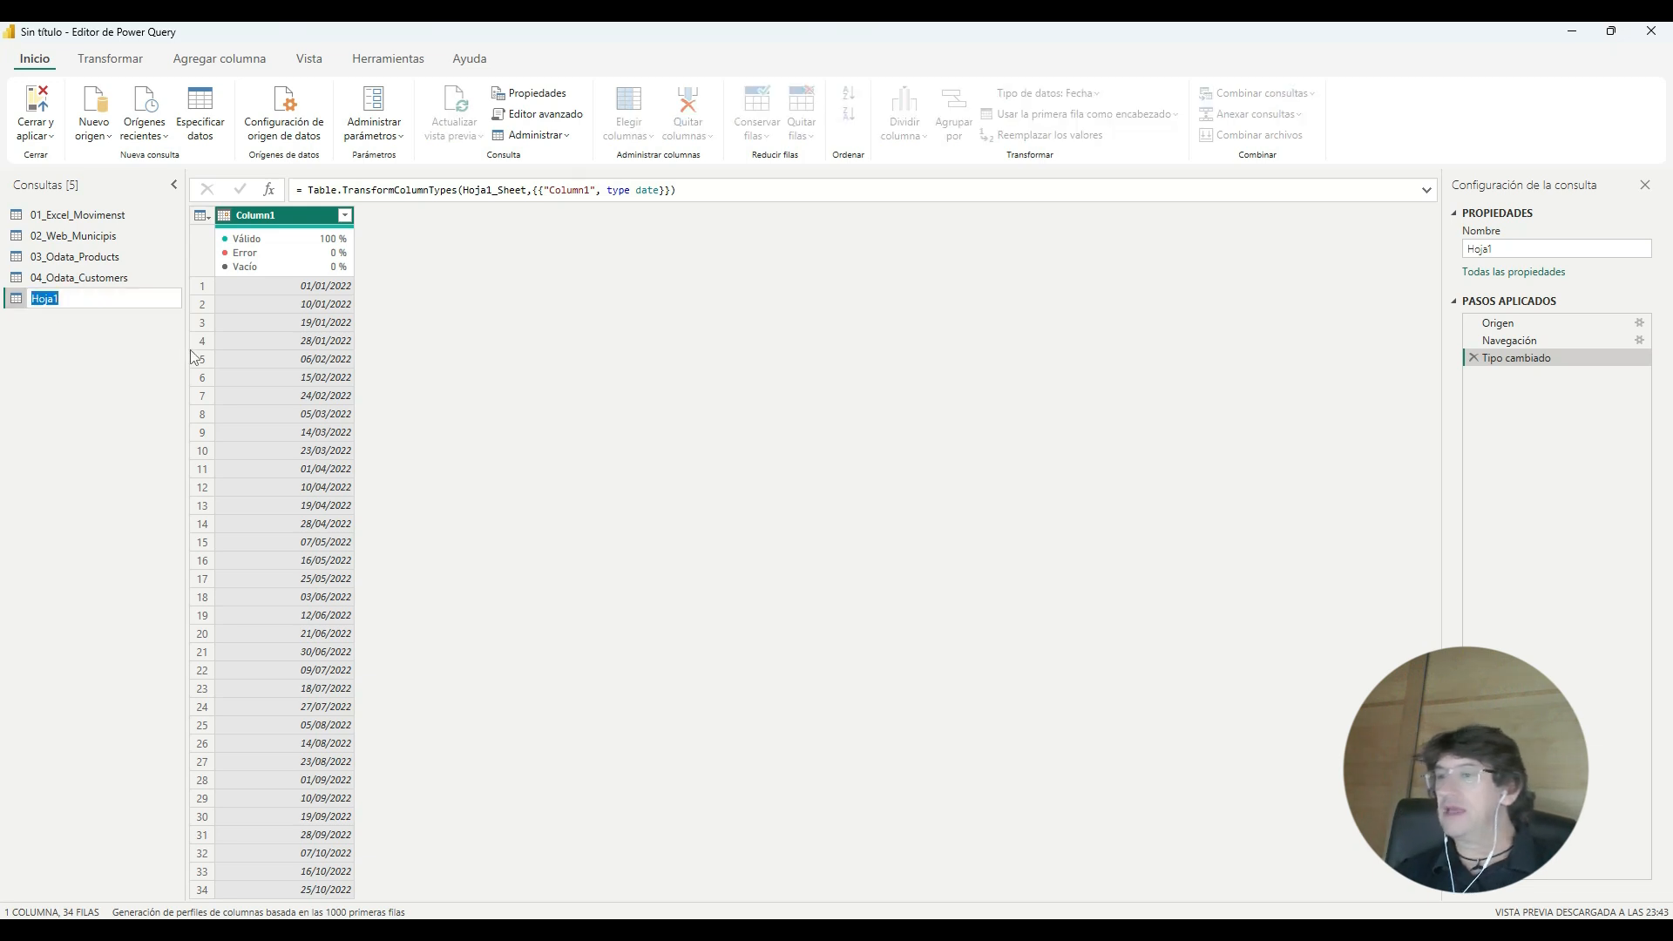
pyautogui.press('BackSpace')
pyautogui.write('0')
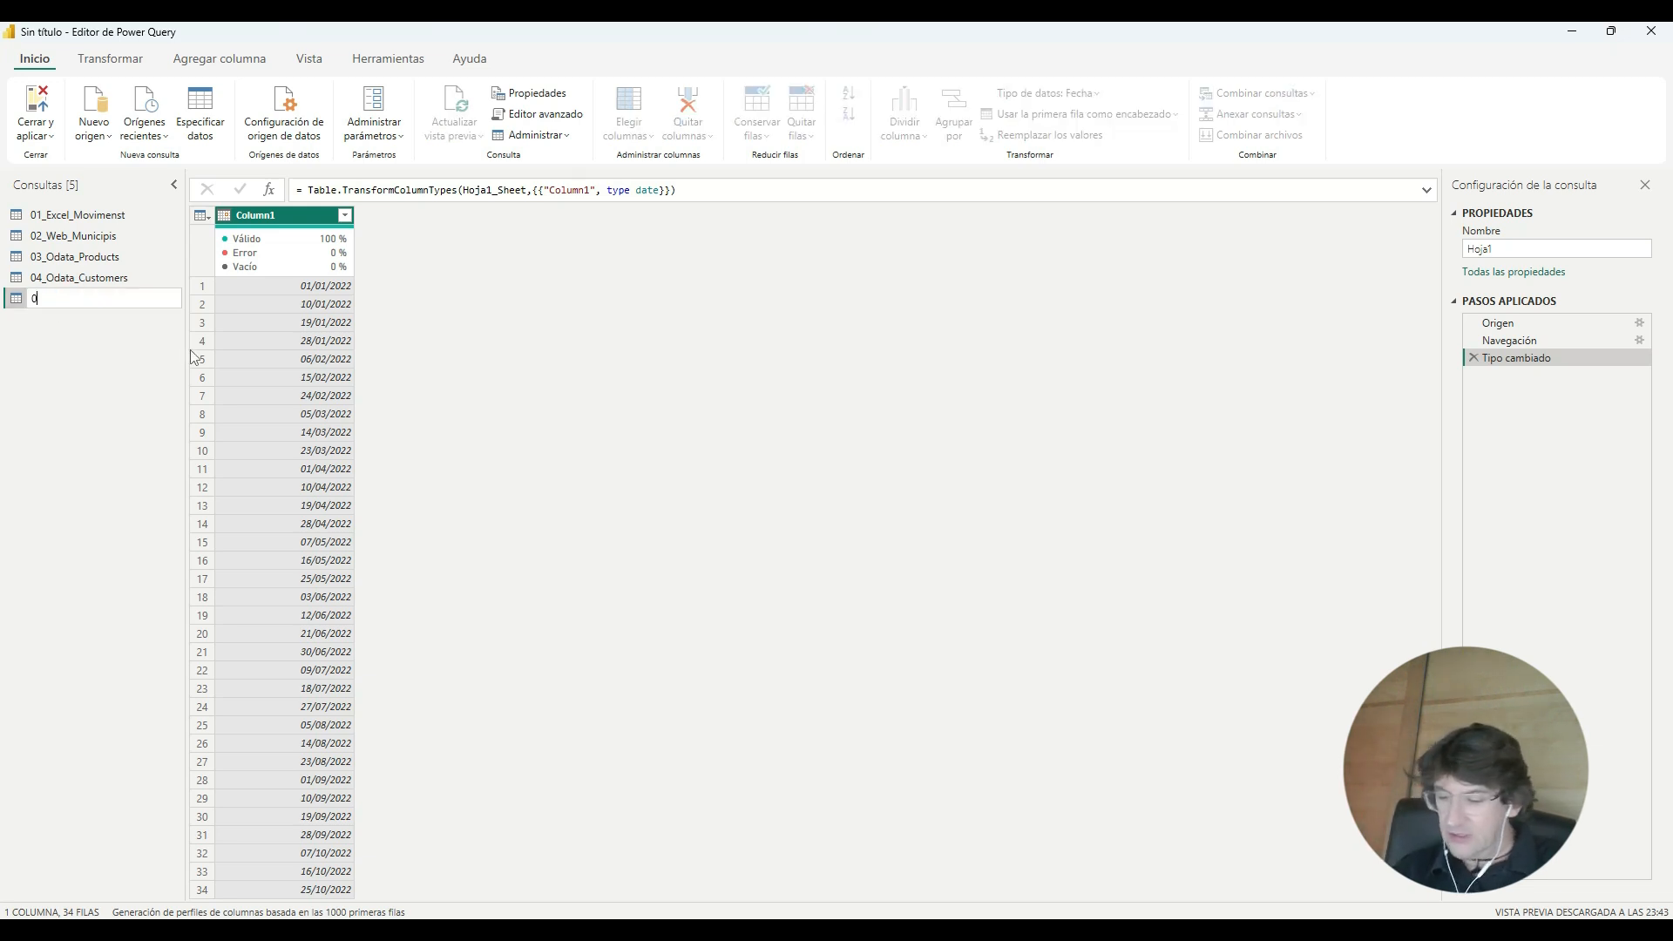
pyautogui.write('5')
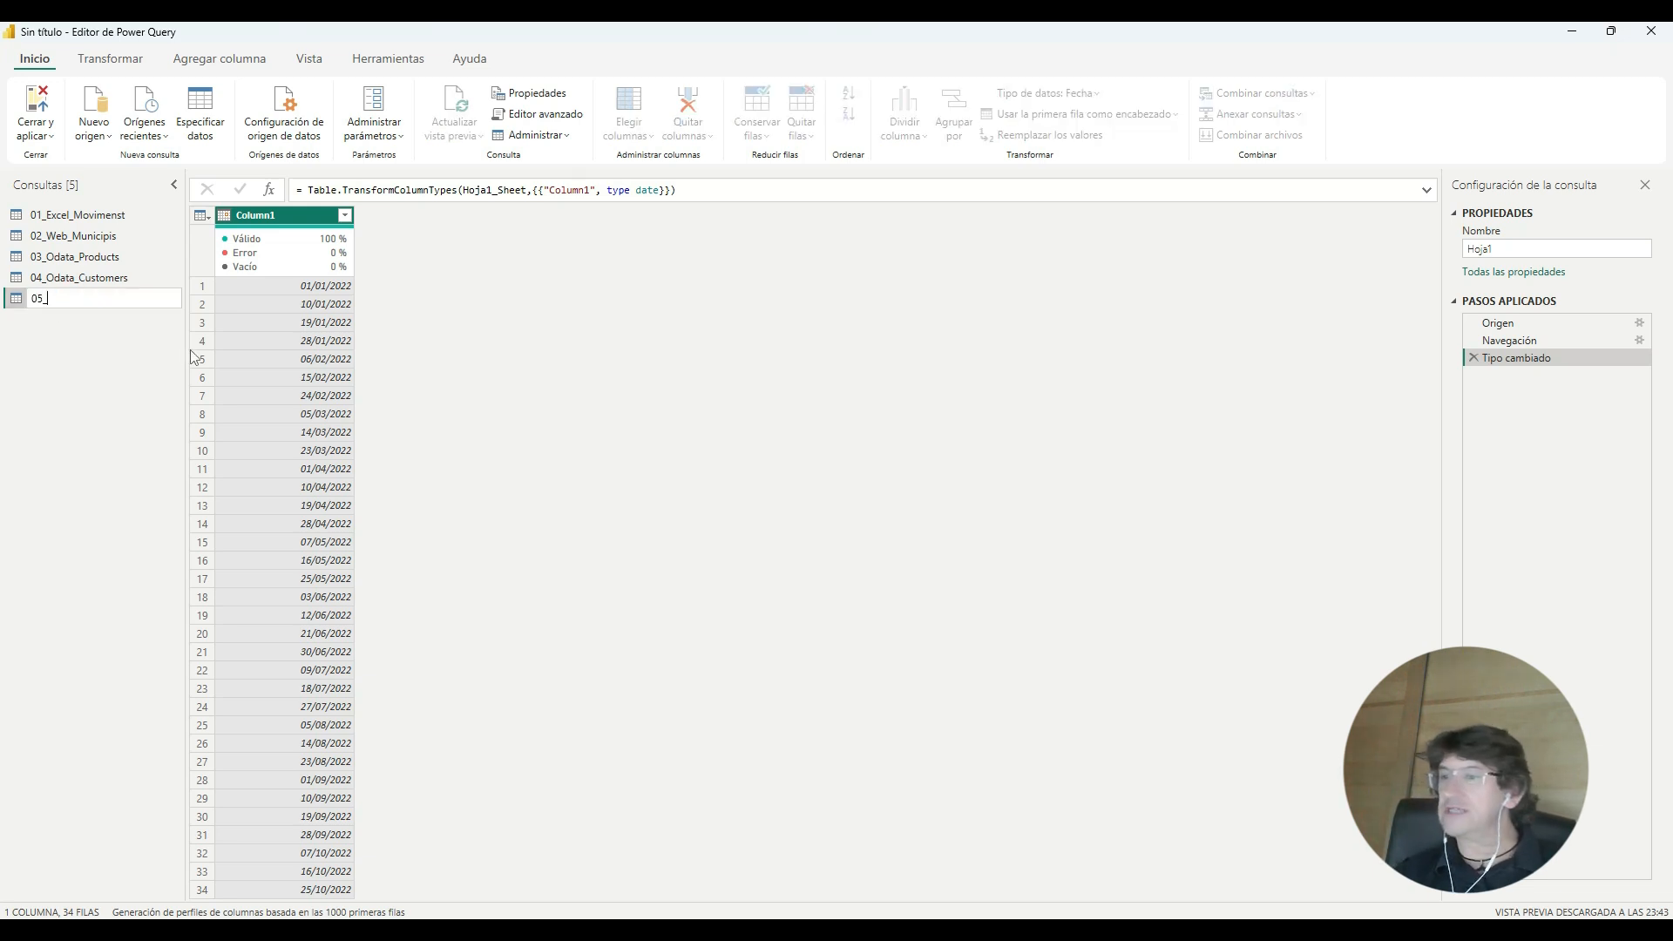
pyautogui.write('_Excel')
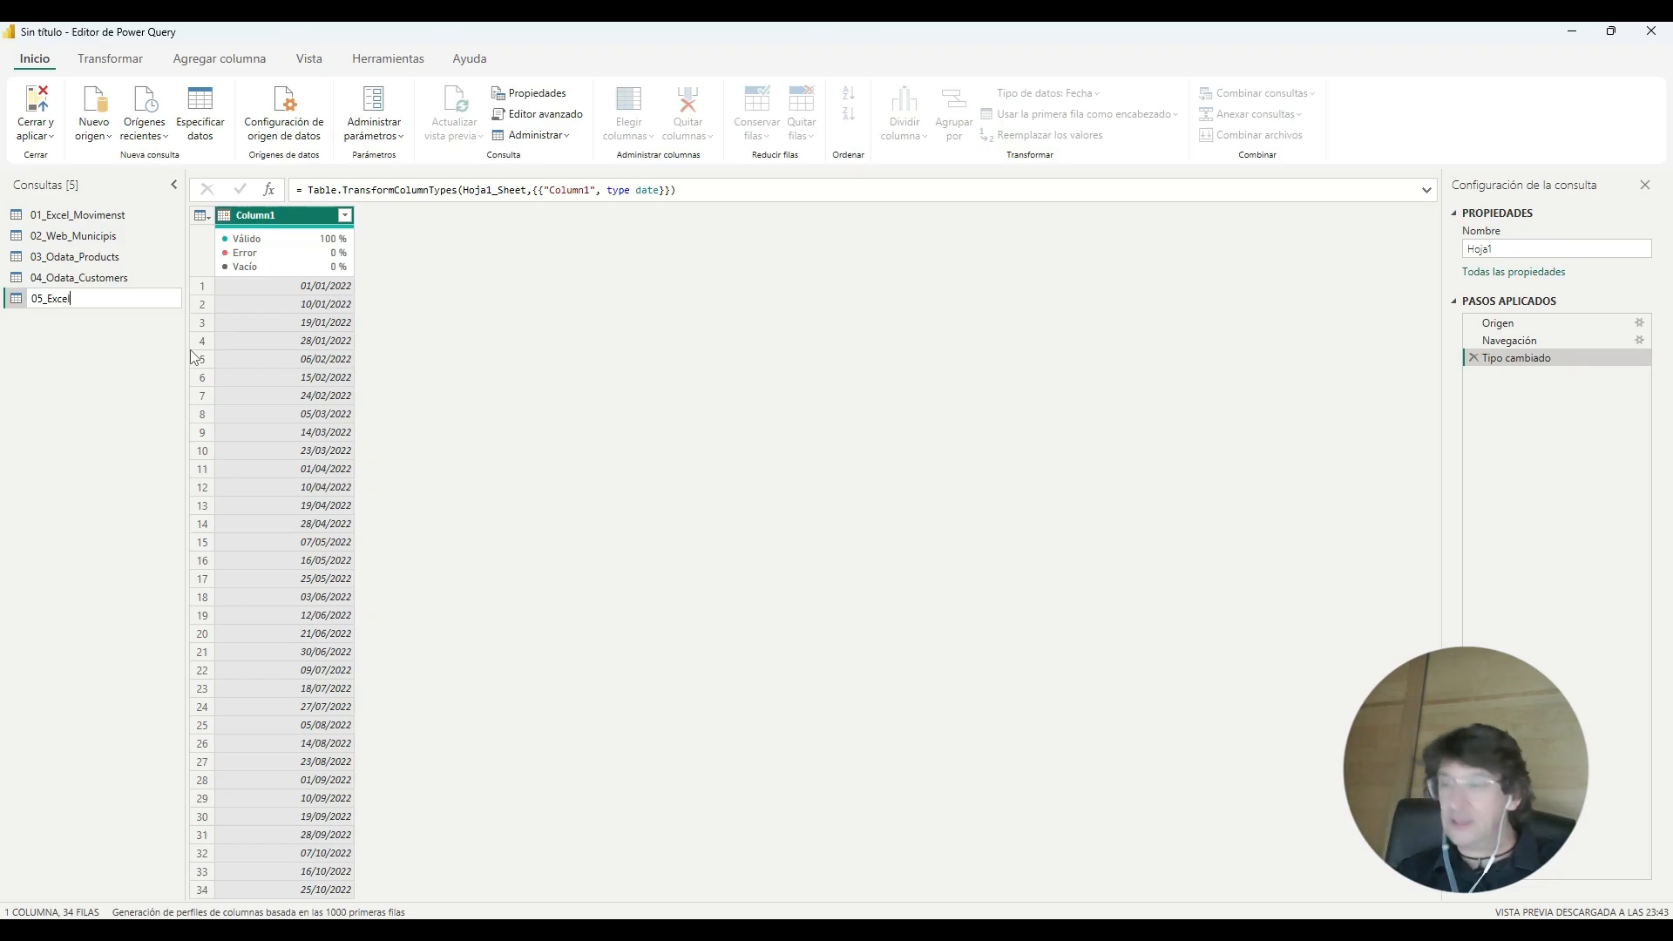
pyautogui.write('_')
pyautogui.write('Dates')
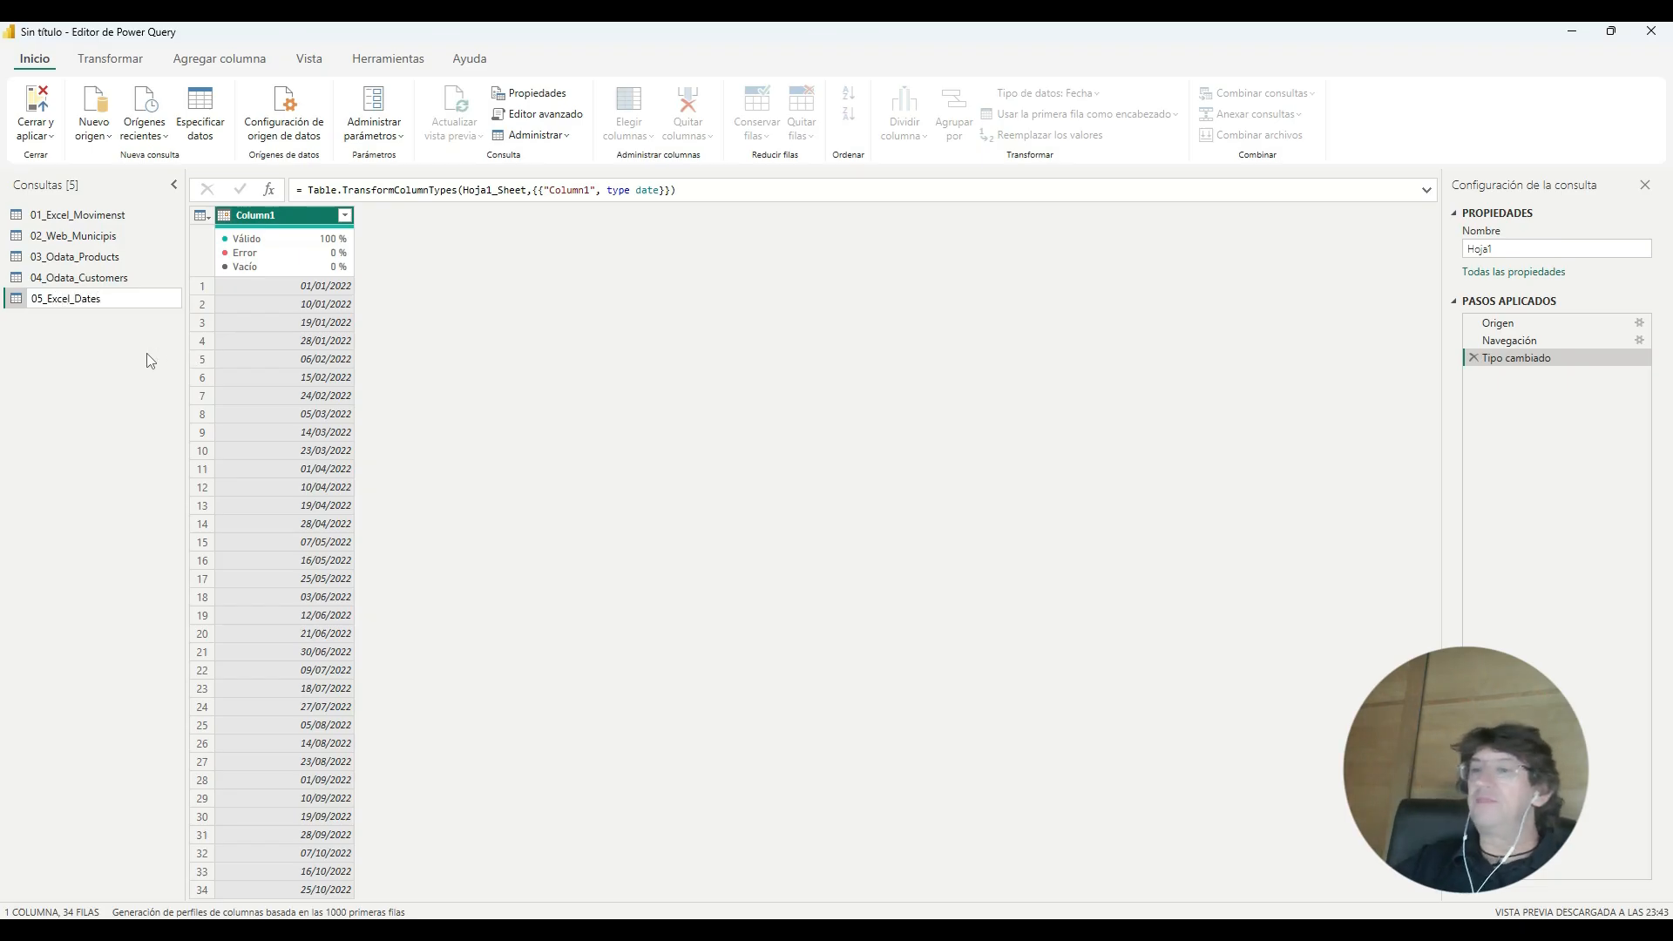
pyautogui.press('Return')
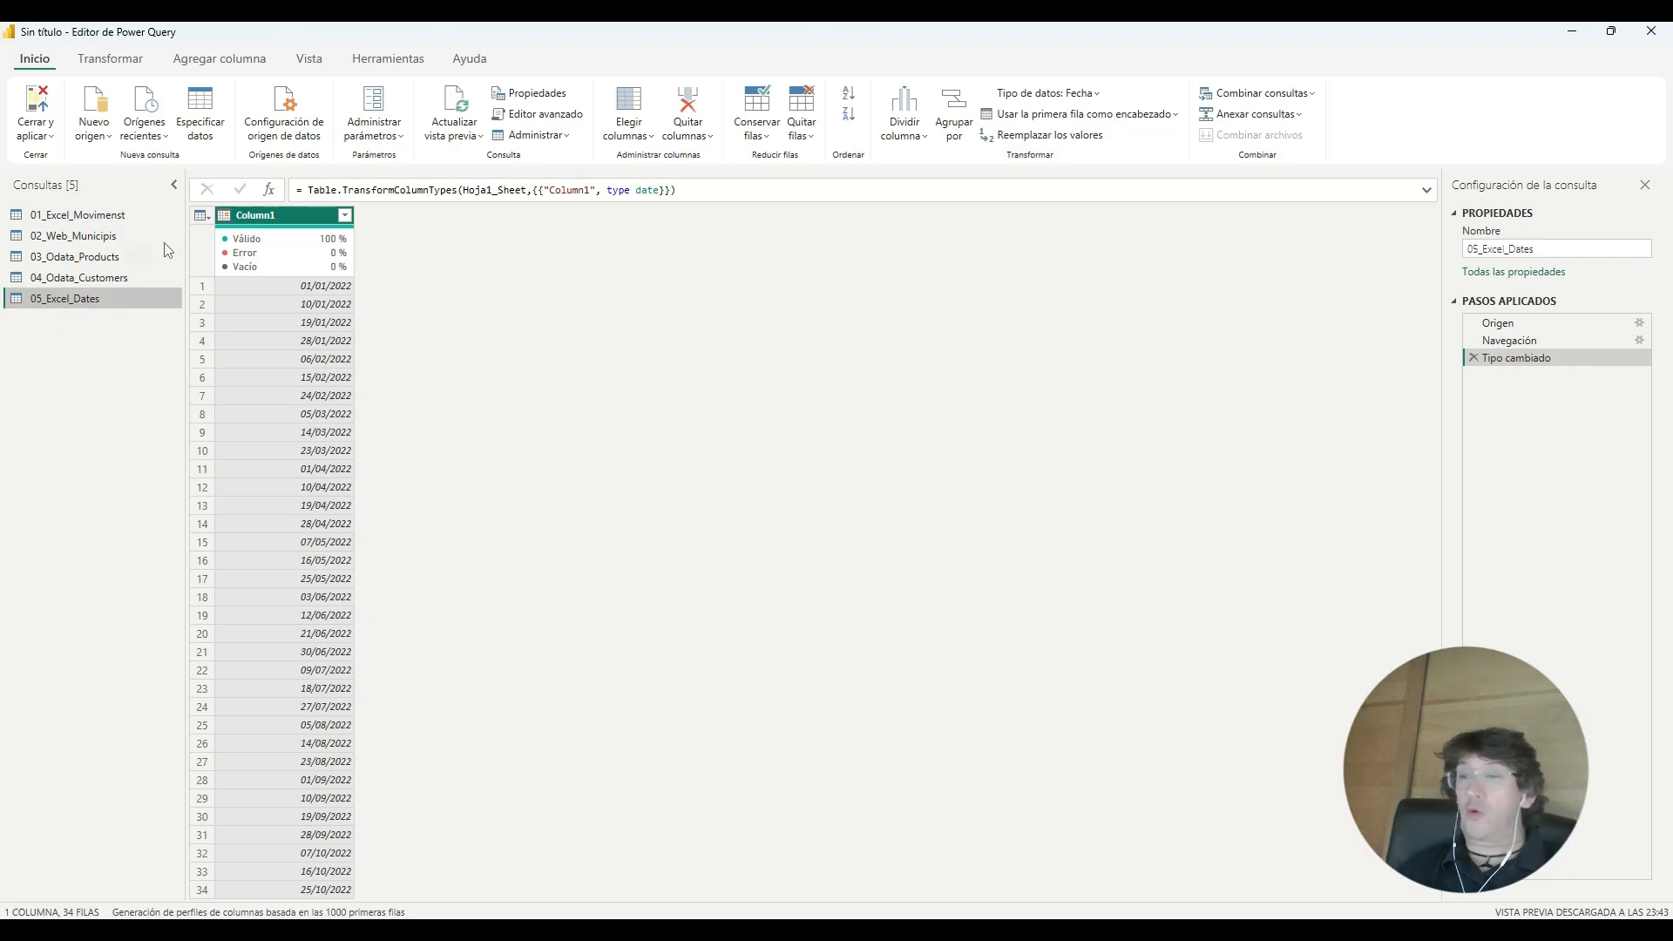
# Step: Rename Column1 of the dates query as Data and look at its available data types
pyautogui.doubleClick(295, 224)
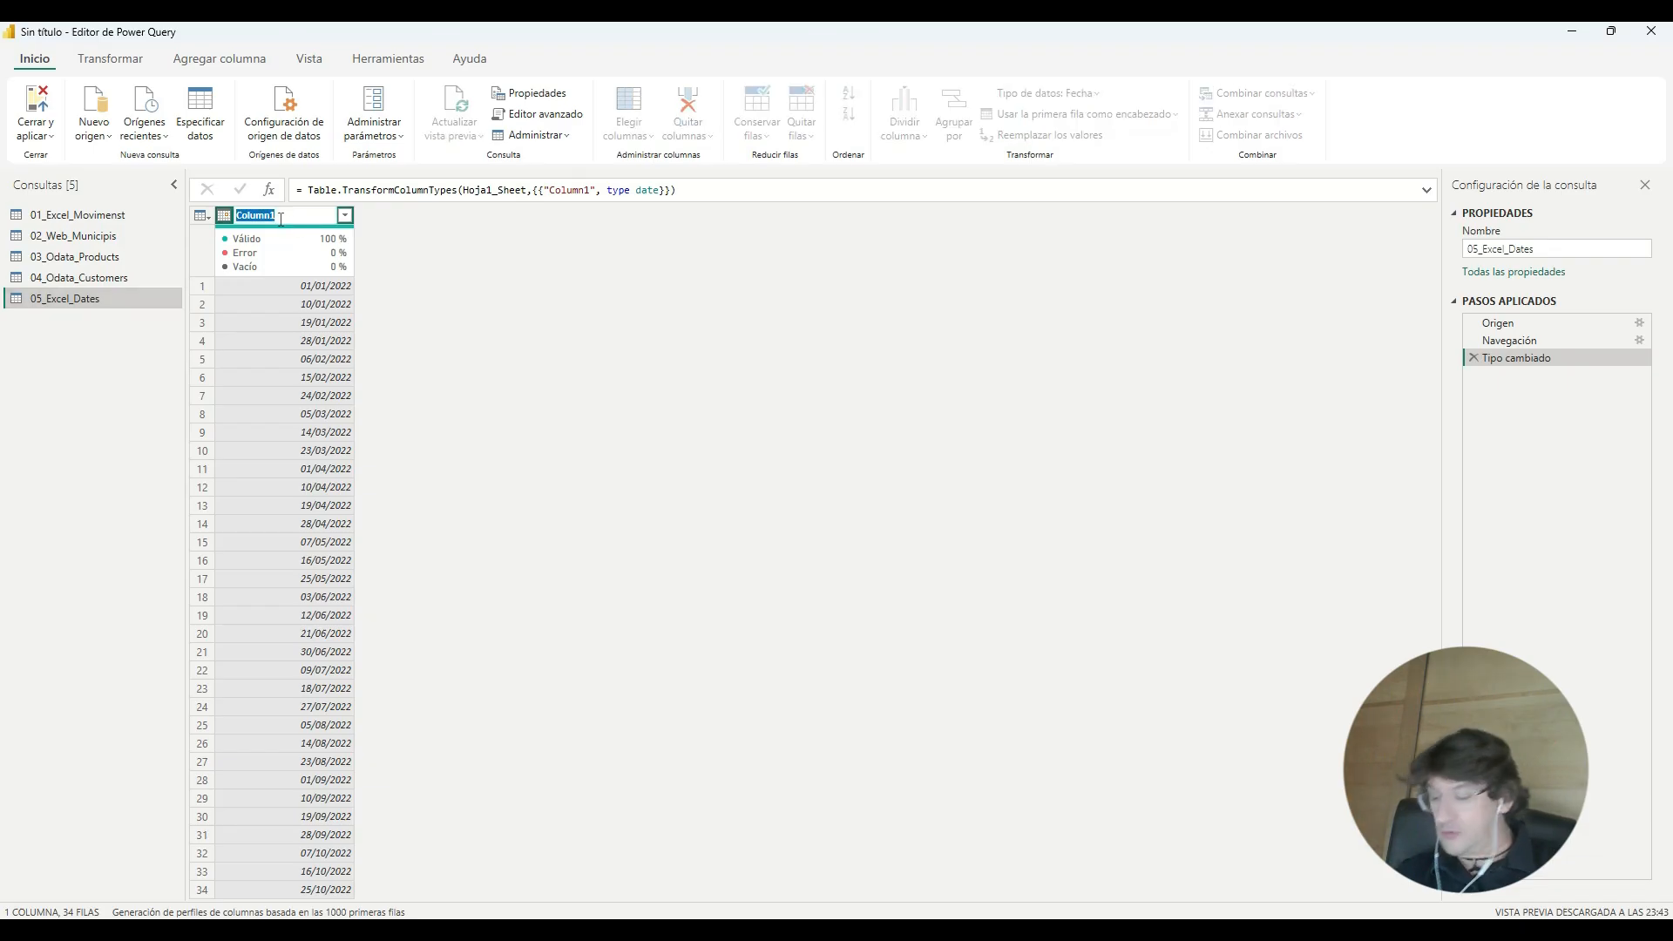
pyautogui.write('Data')
pyautogui.press('Return')
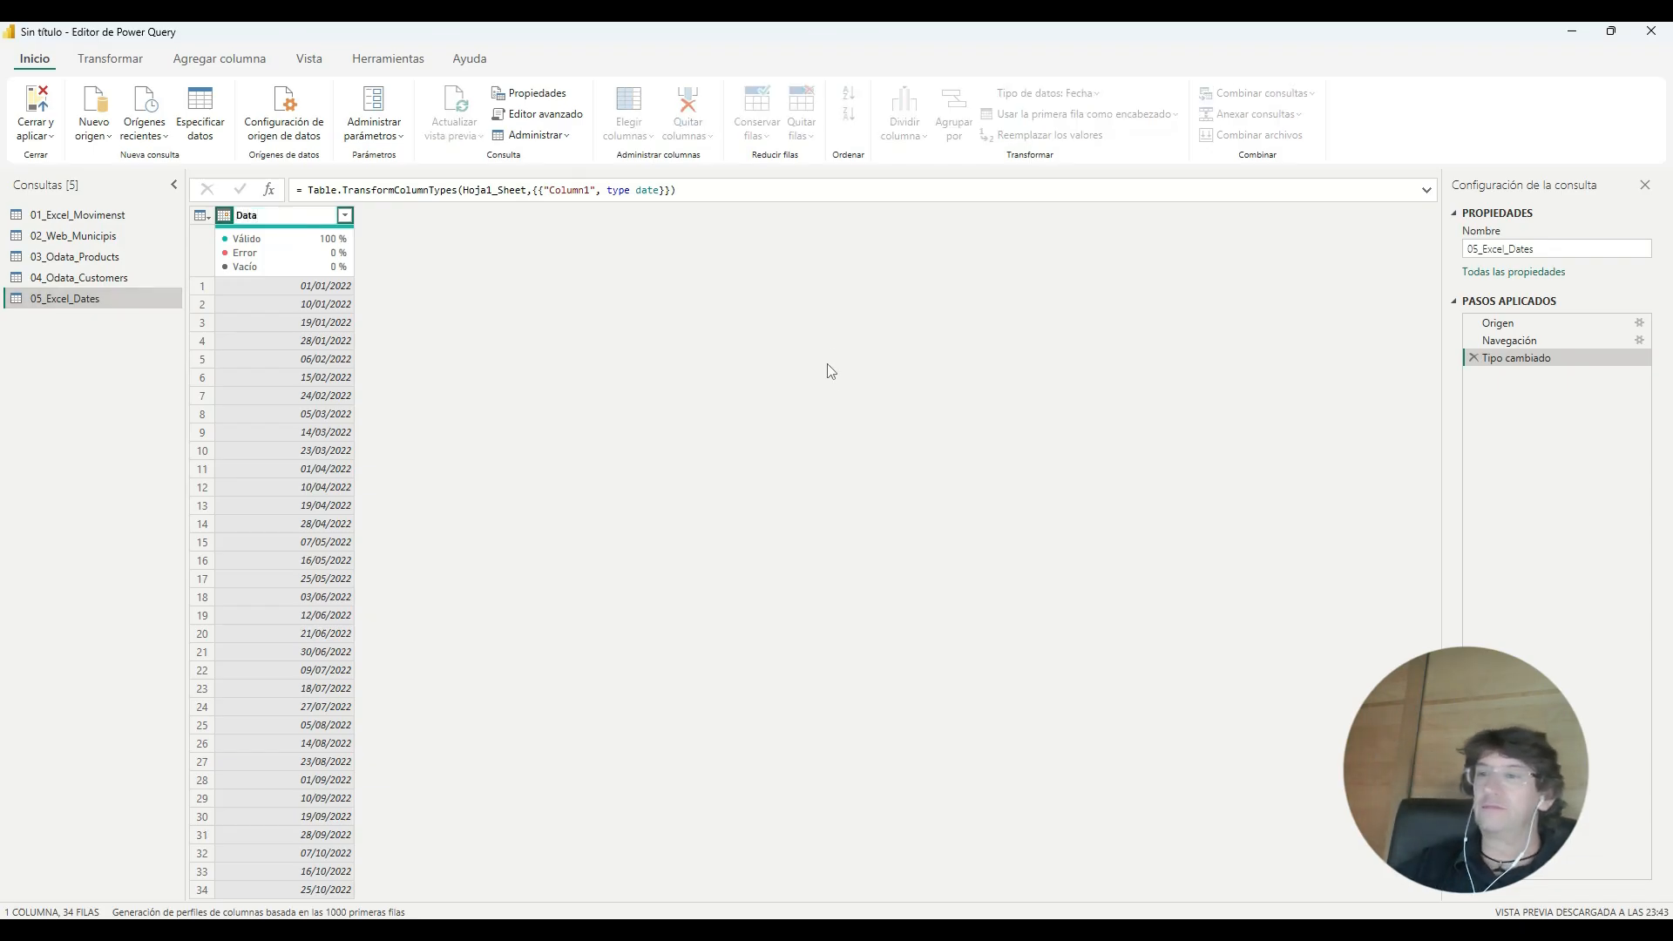
pyautogui.click(232, 218)
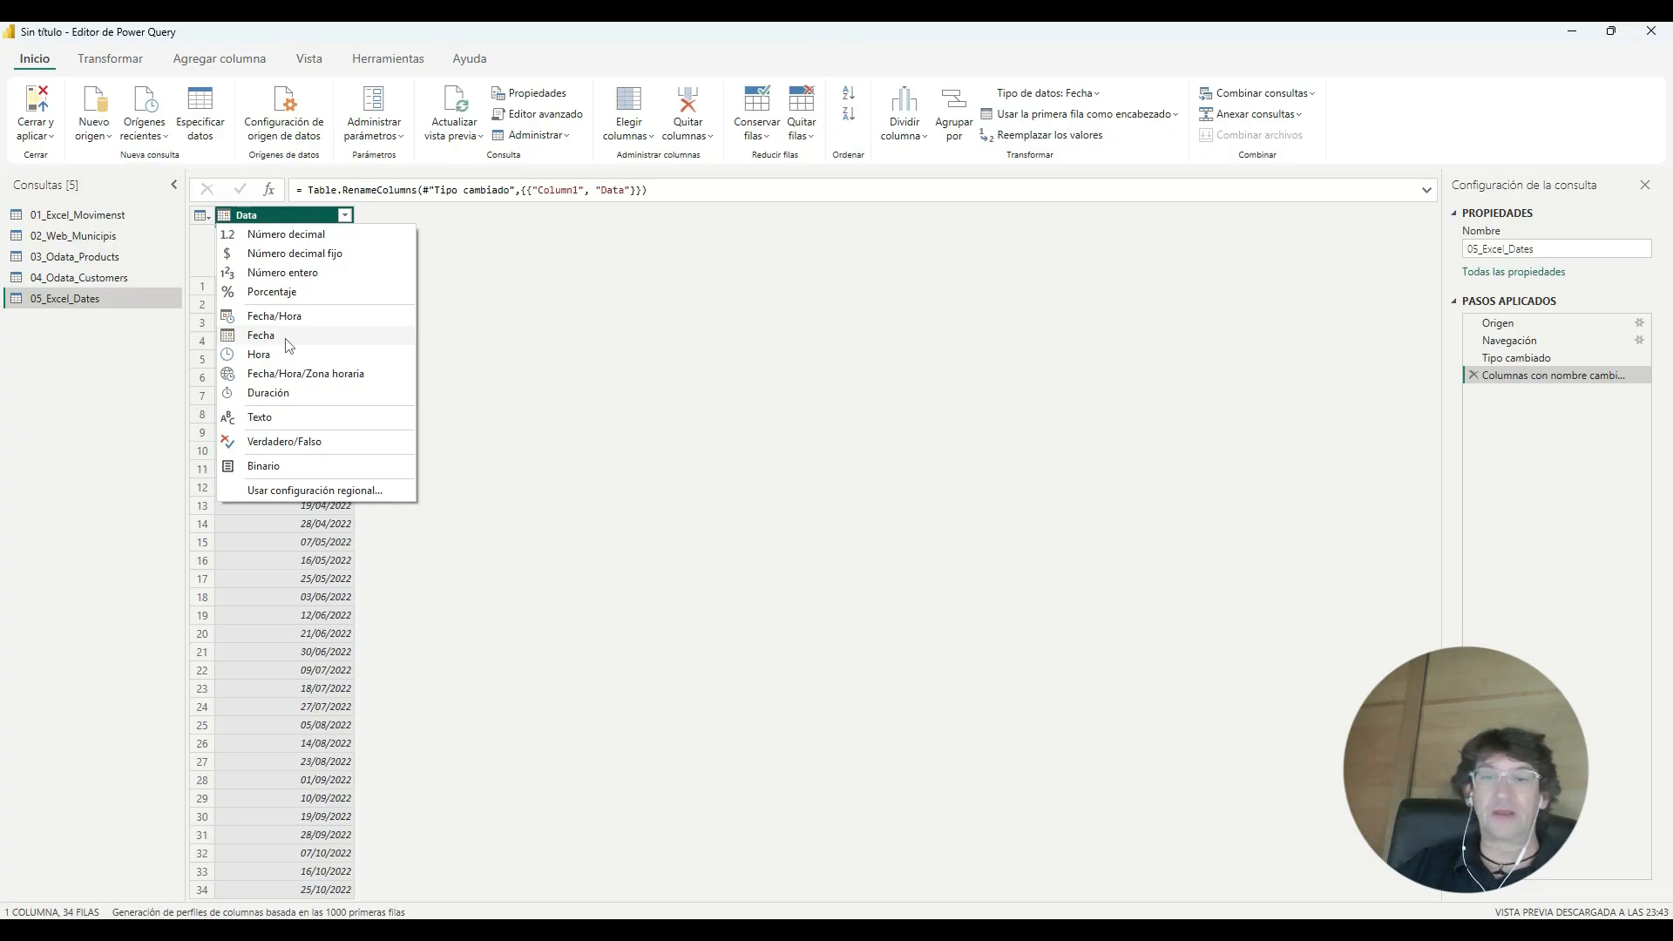
pyautogui.click(624, 383)
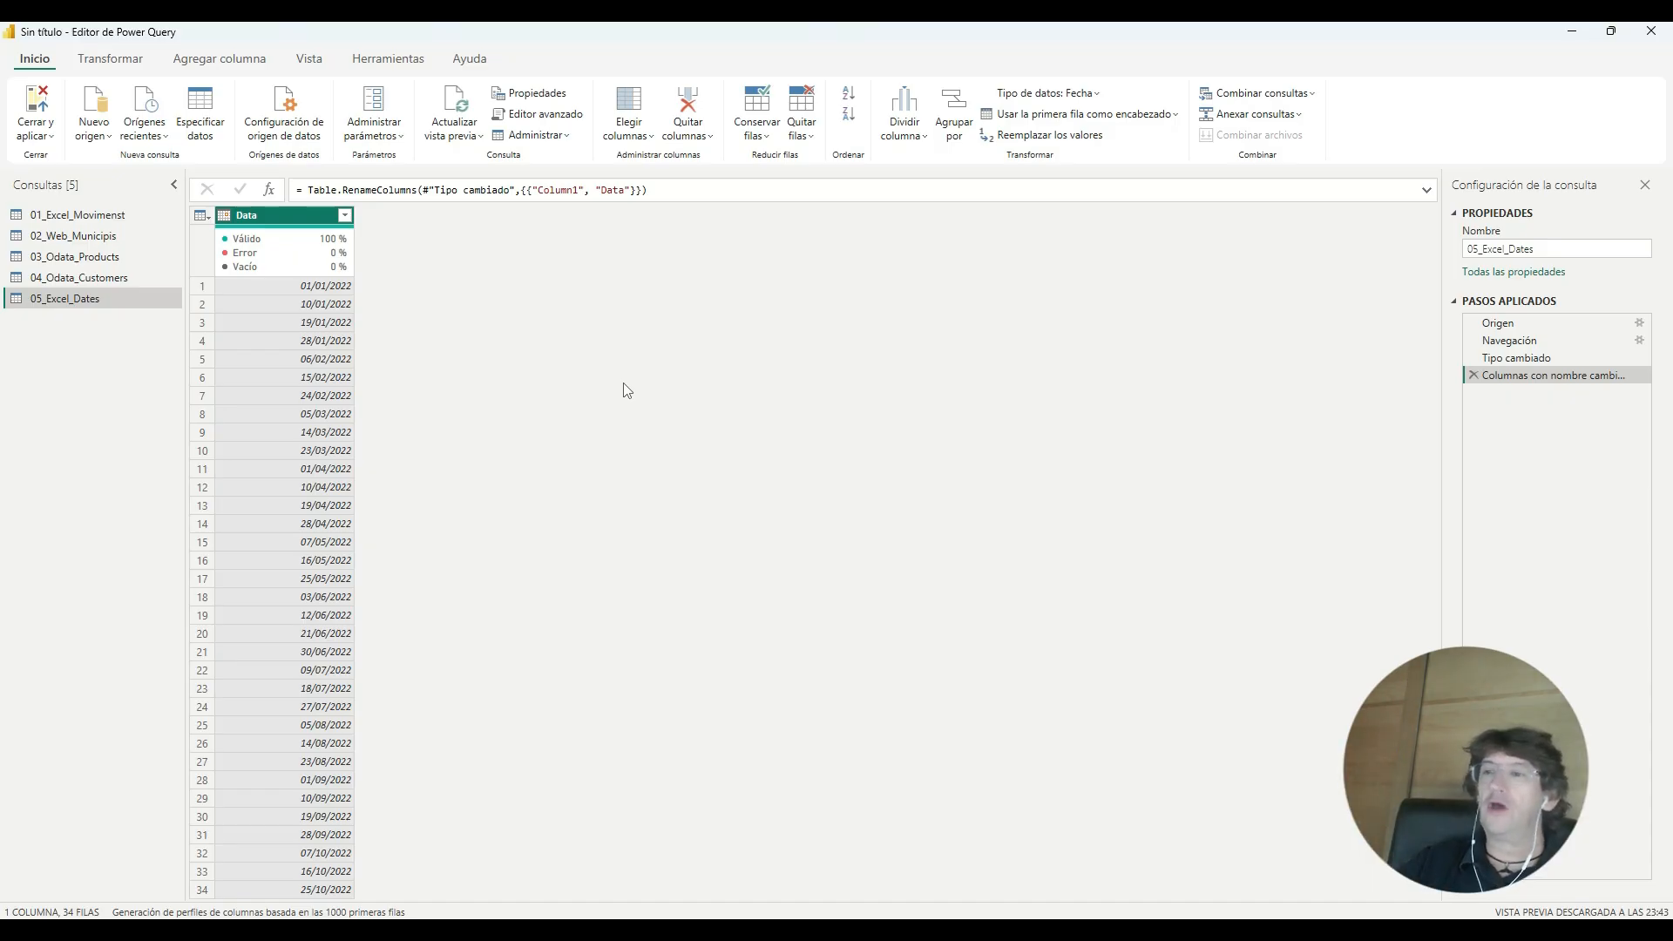
# Step: Add a column that extracts the first 2 characters of the Data column
pyautogui.click(223, 61)
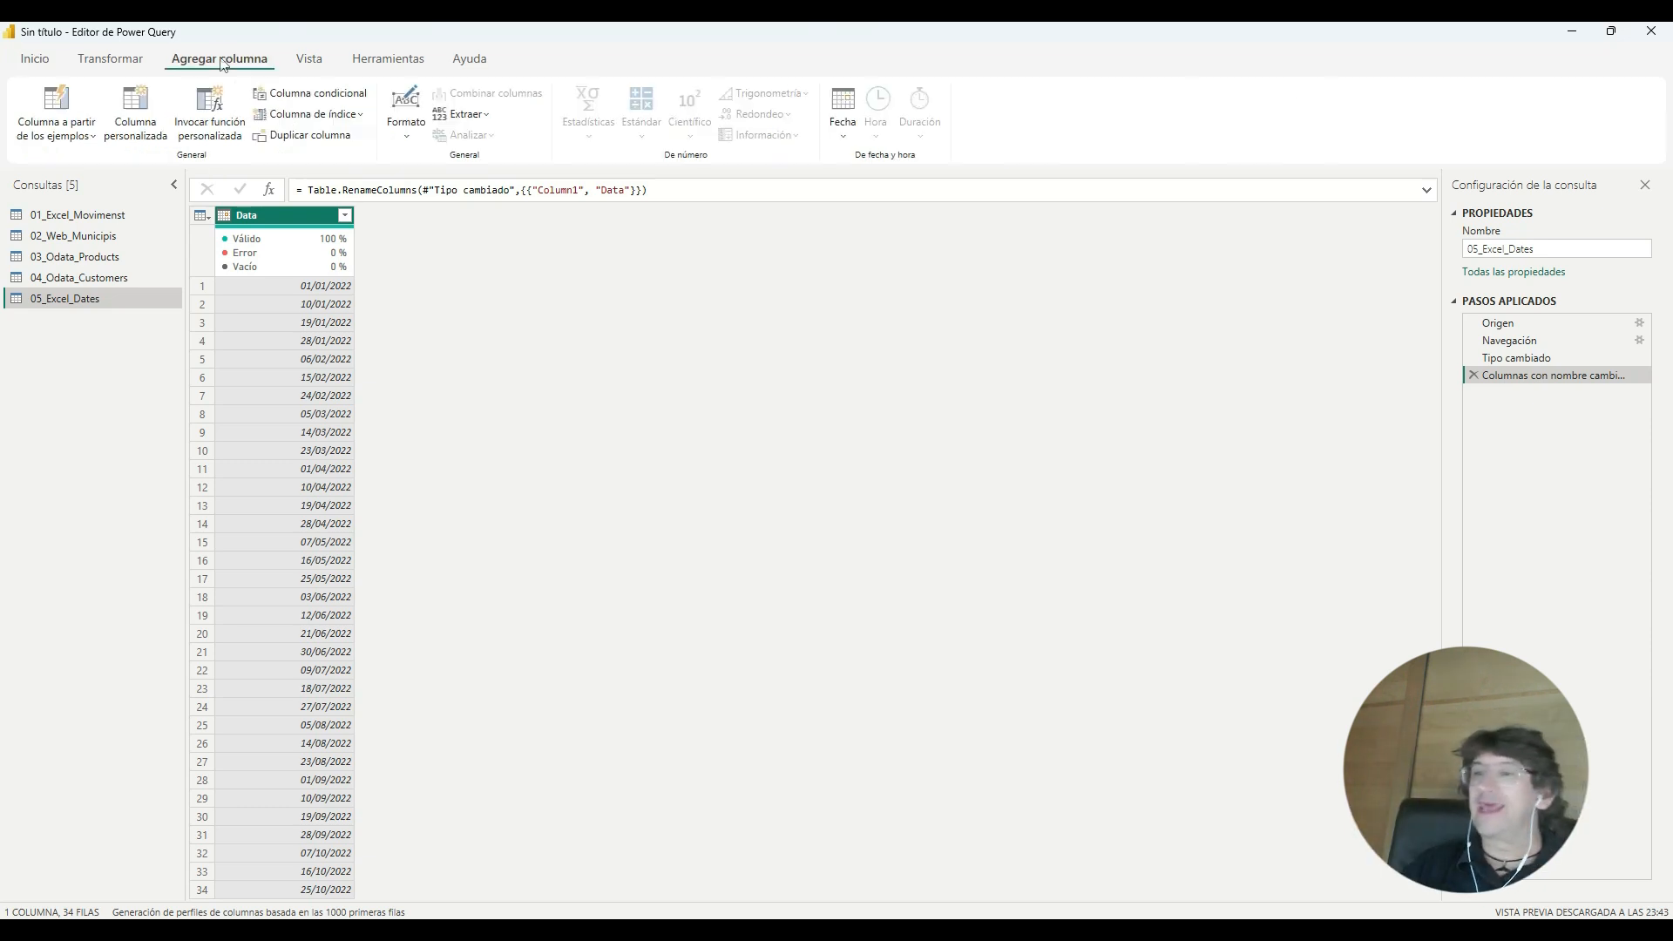
pyautogui.click(491, 117)
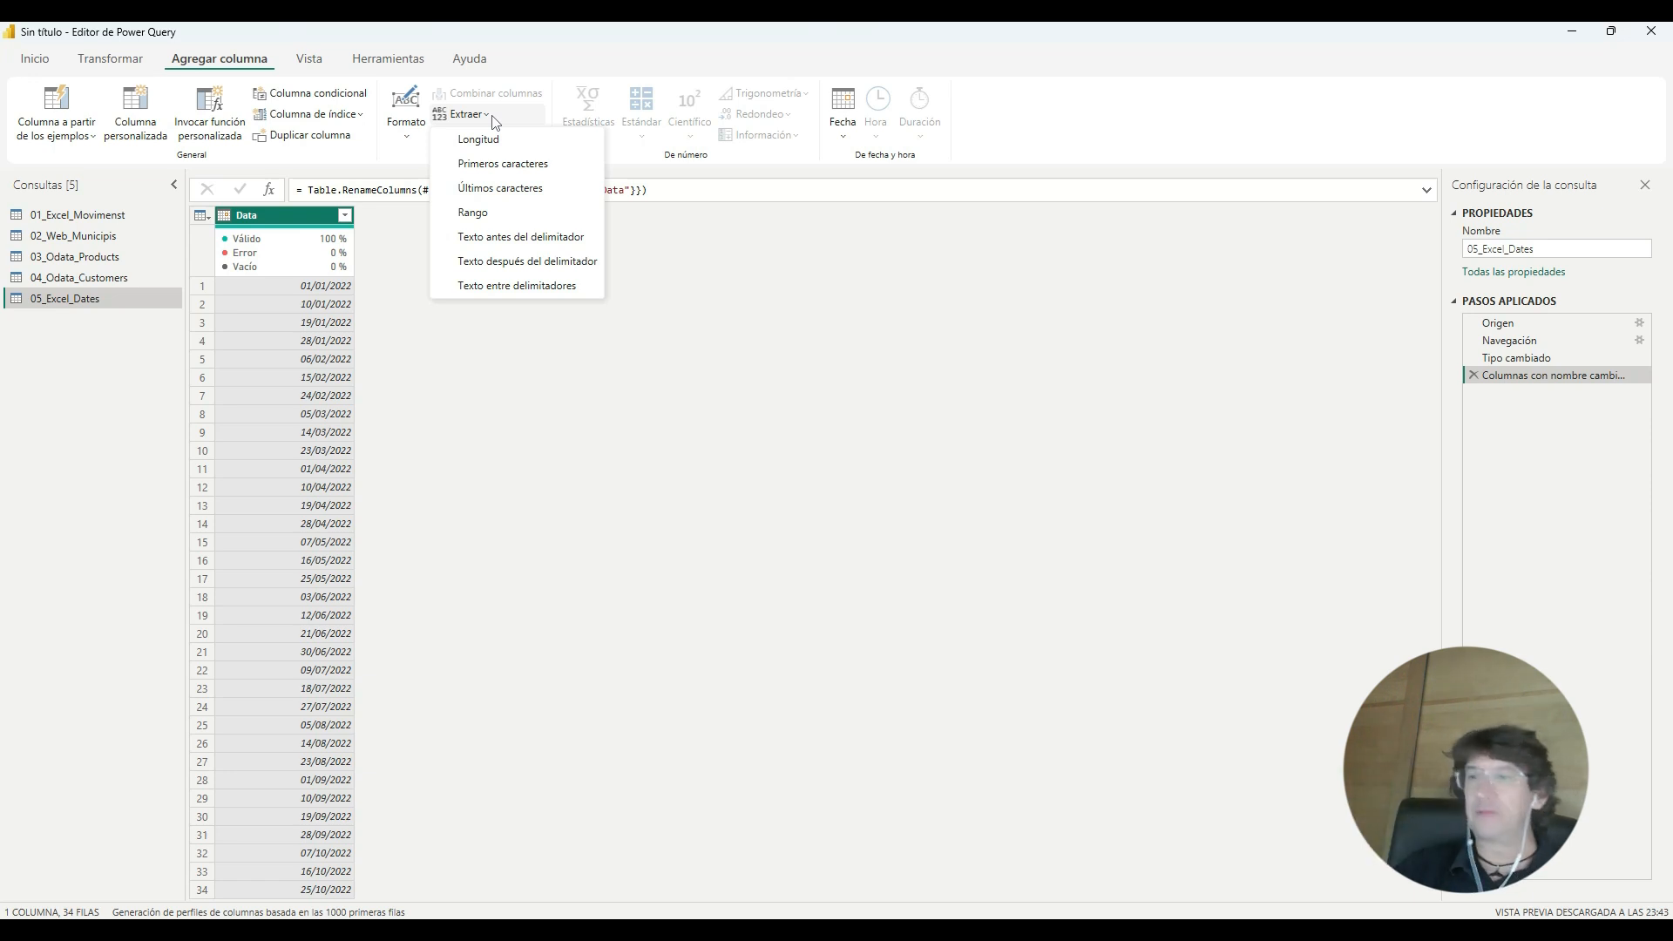
pyautogui.click(508, 163)
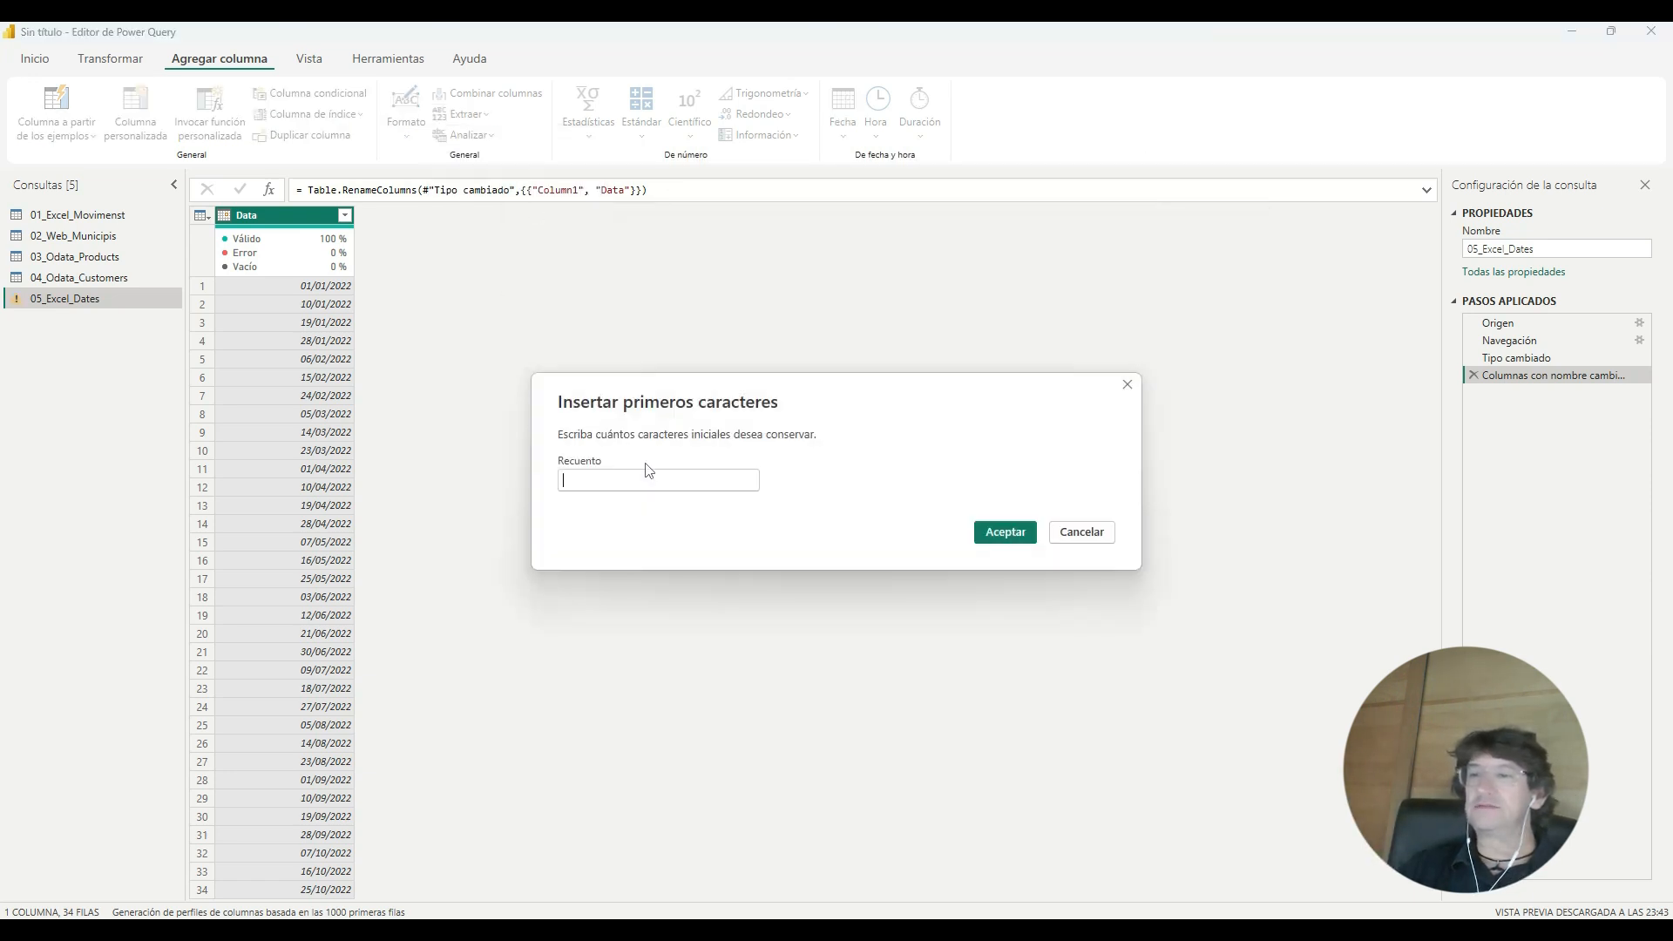
pyautogui.write('2')
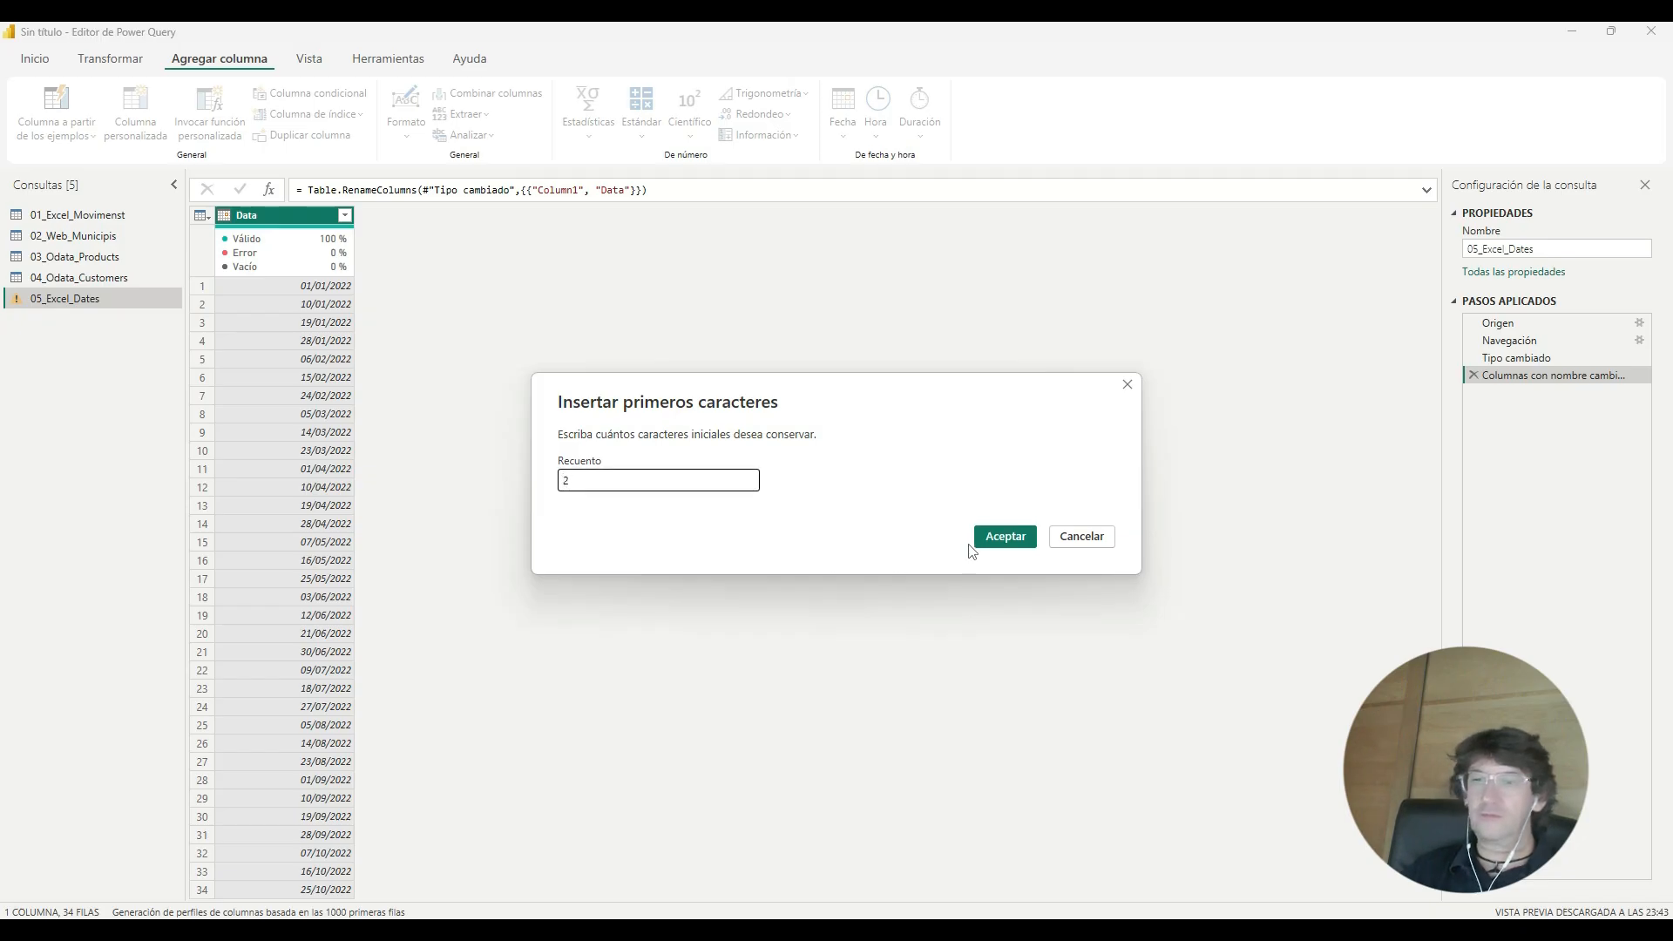
pyautogui.click(993, 537)
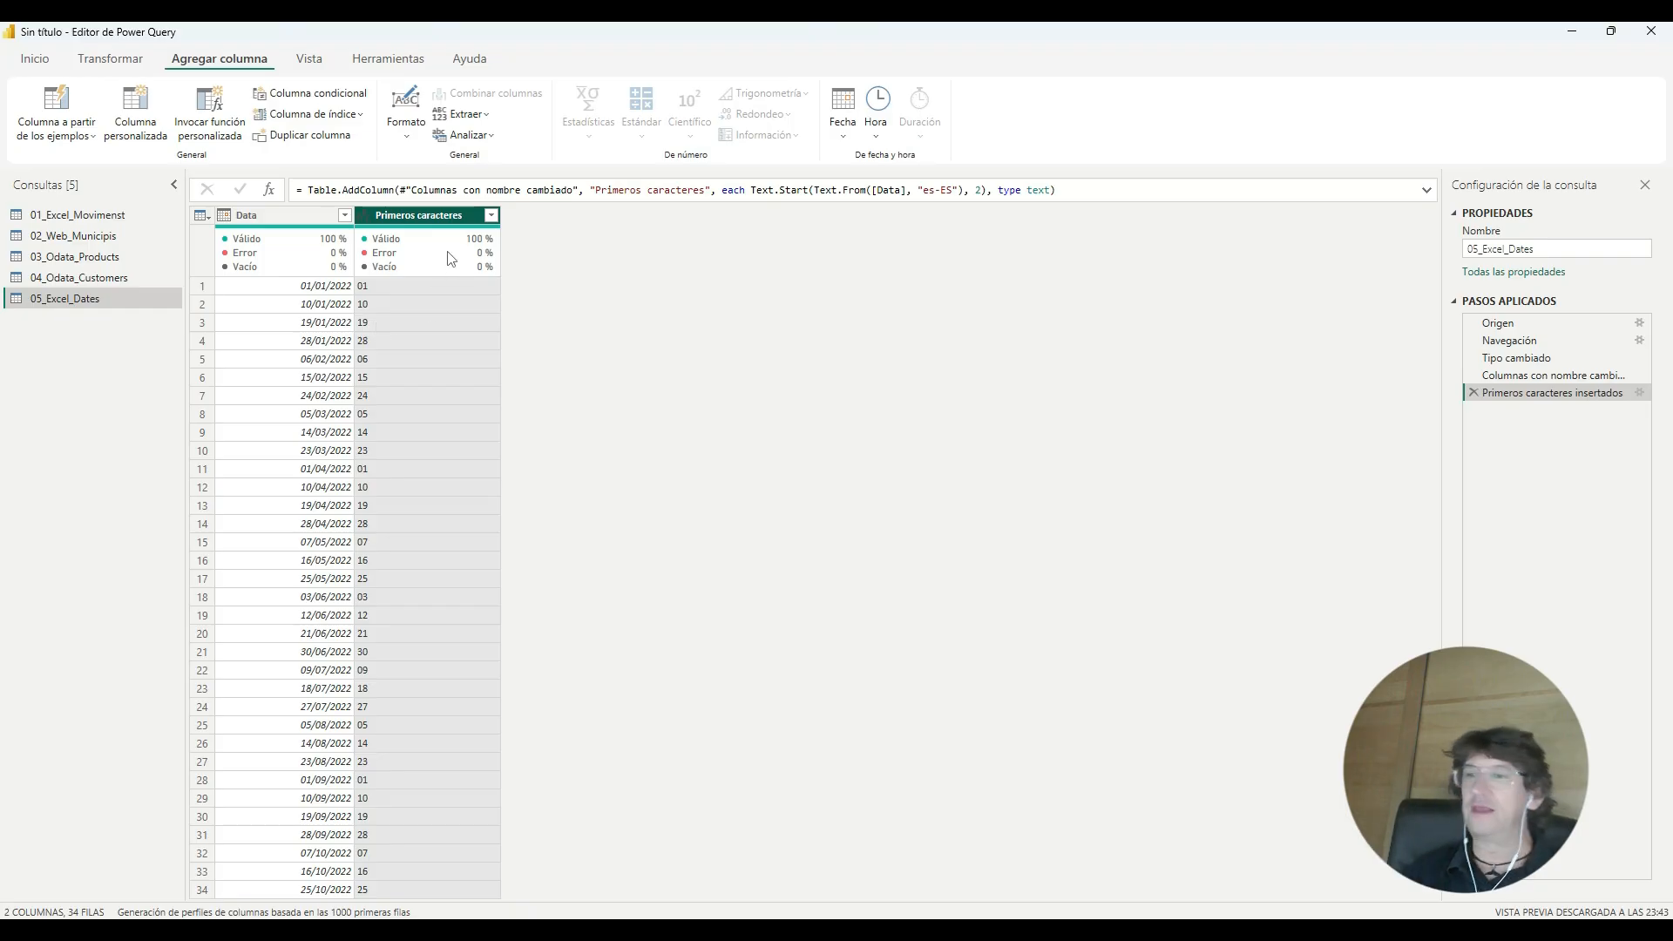
# Step: Rename the extracted first-characters column as Dia_1
pyautogui.doubleClick(418, 215)
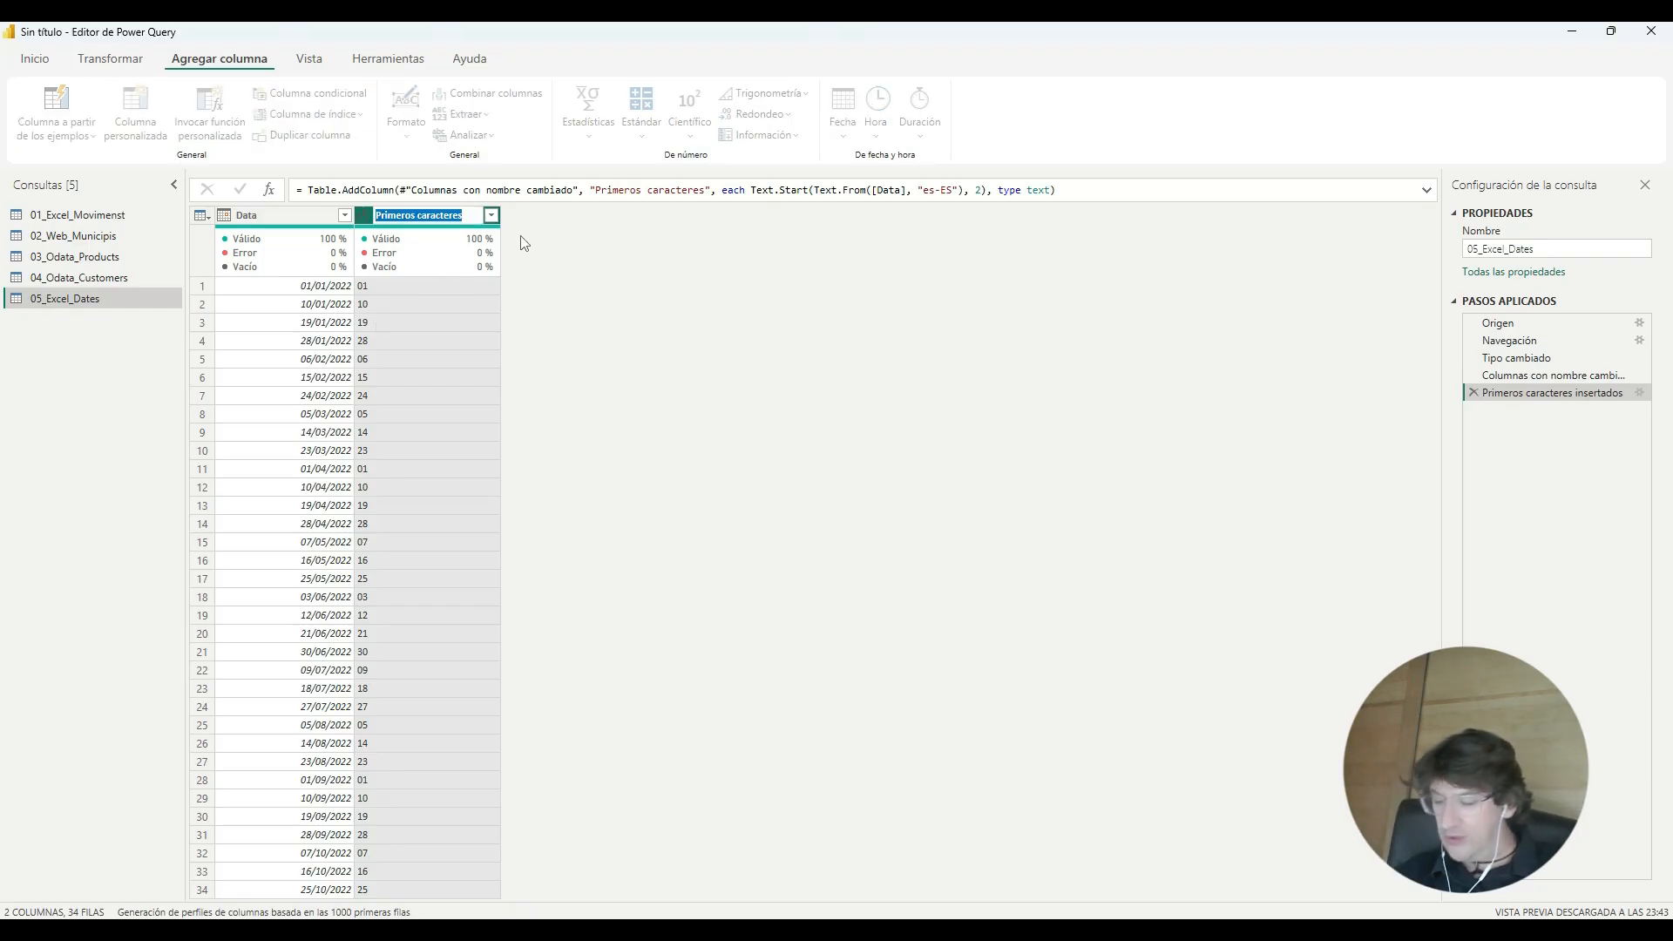
pyautogui.write('Dia_1')
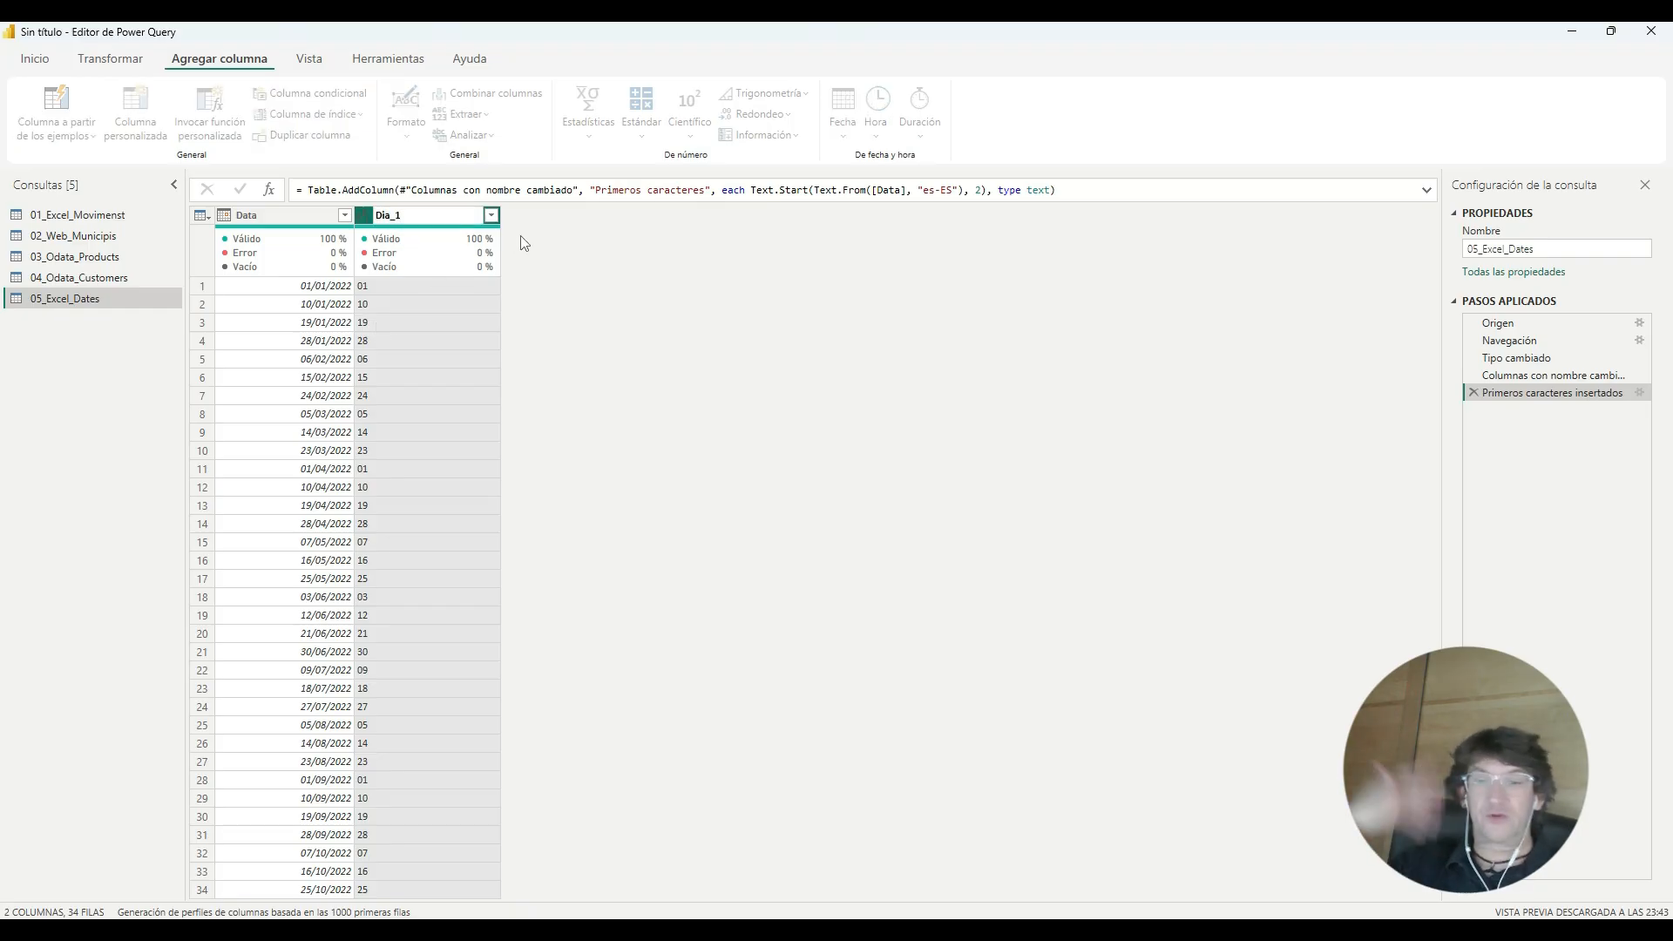
pyautogui.press('Return')
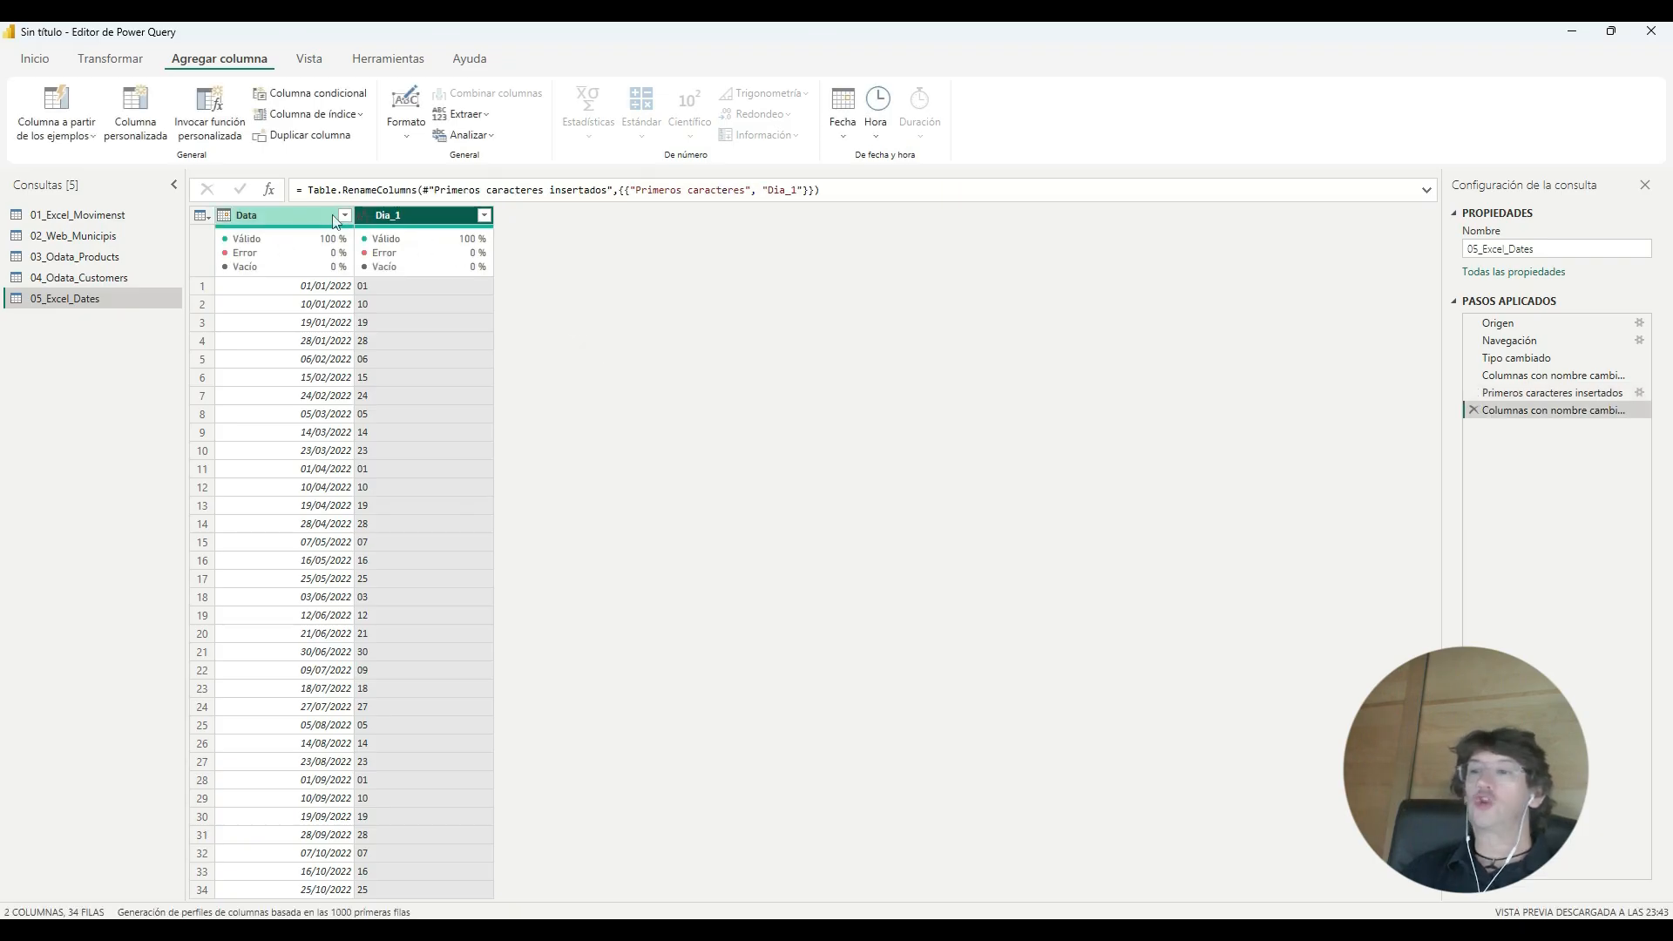
# Step: Add a column that extracts the text between the "/" delimiters of the Data column
pyautogui.click(297, 223)
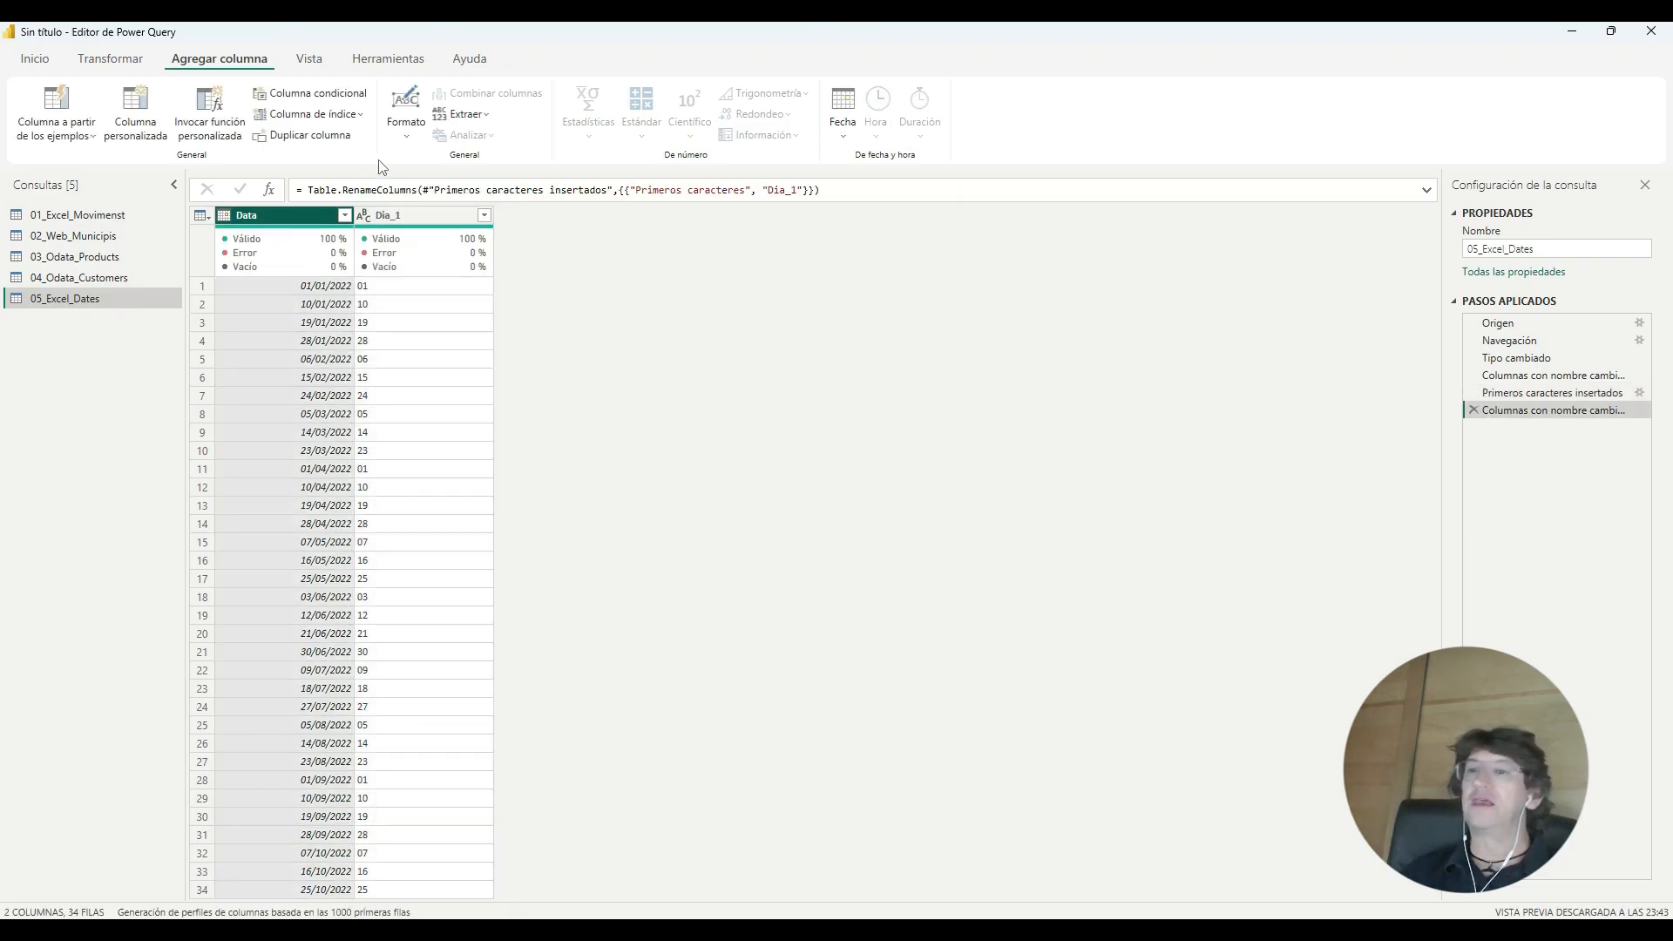
pyautogui.click(475, 117)
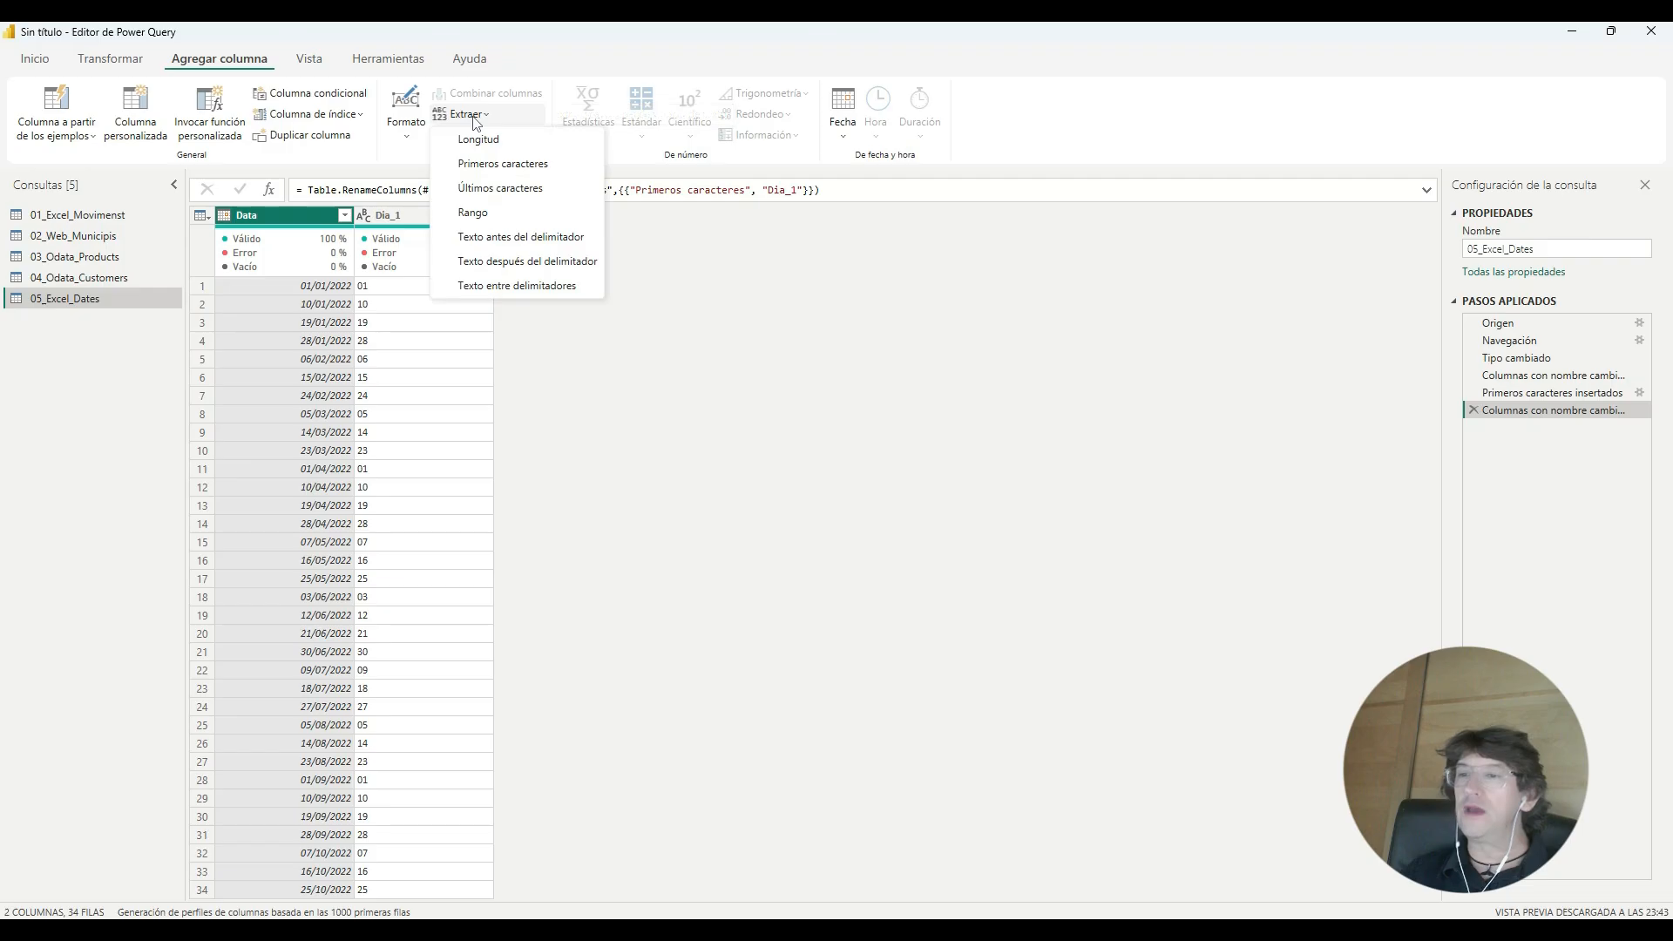
pyautogui.click(560, 286)
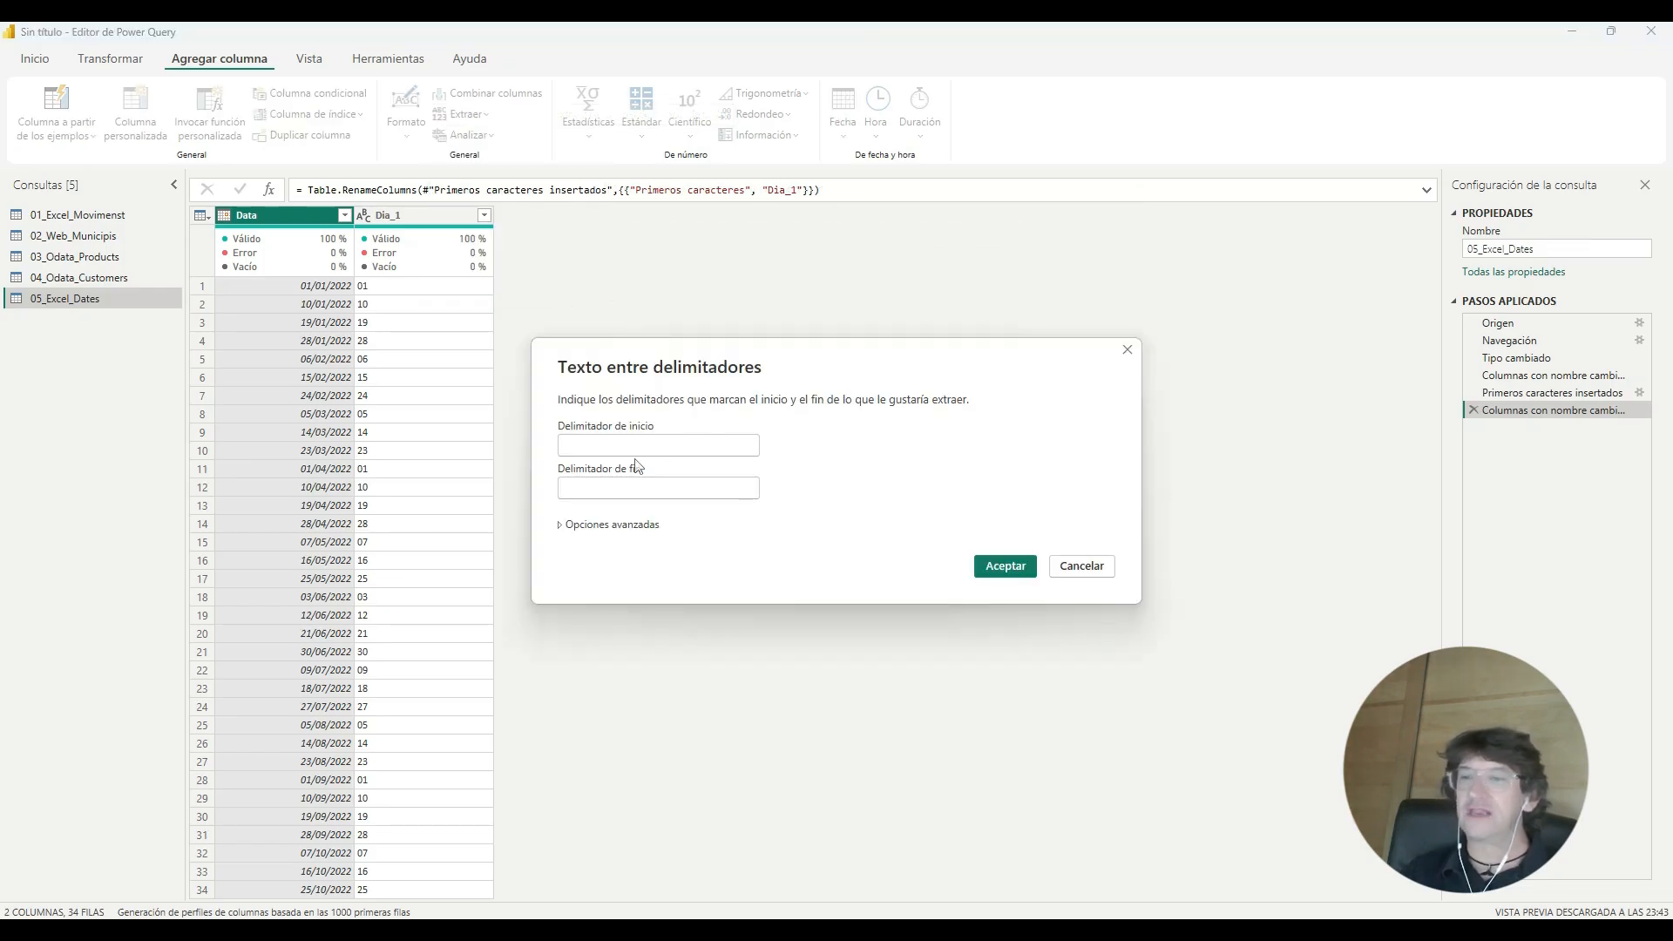
pyautogui.click(635, 459)
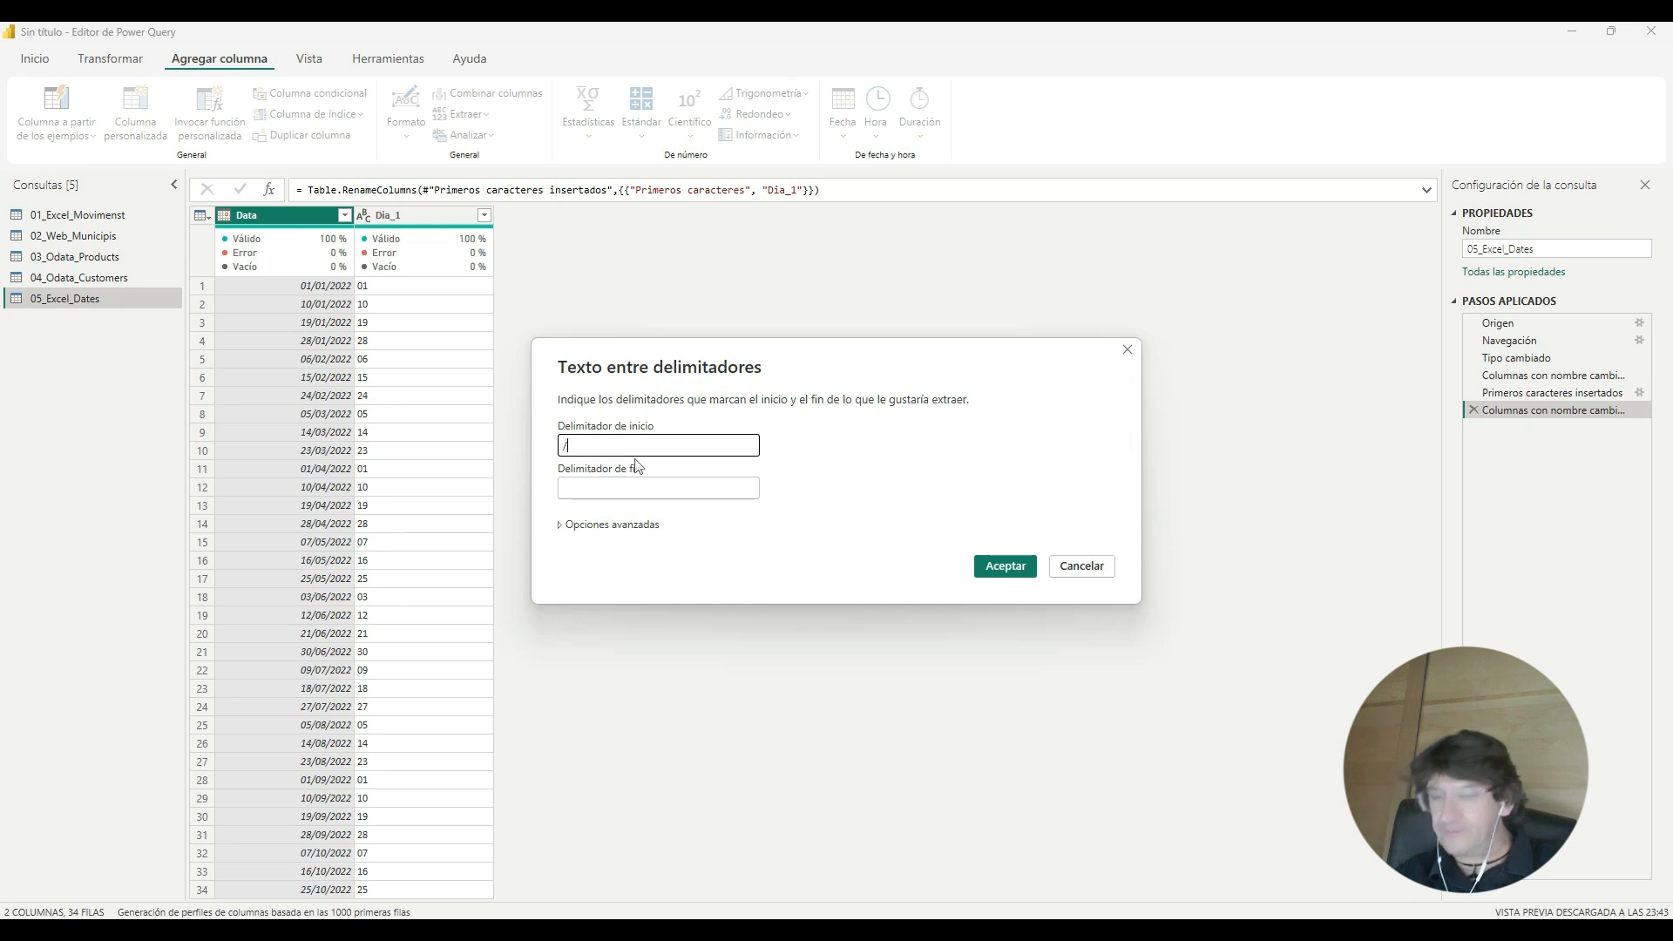
pyautogui.write('/')
pyautogui.click(620, 491)
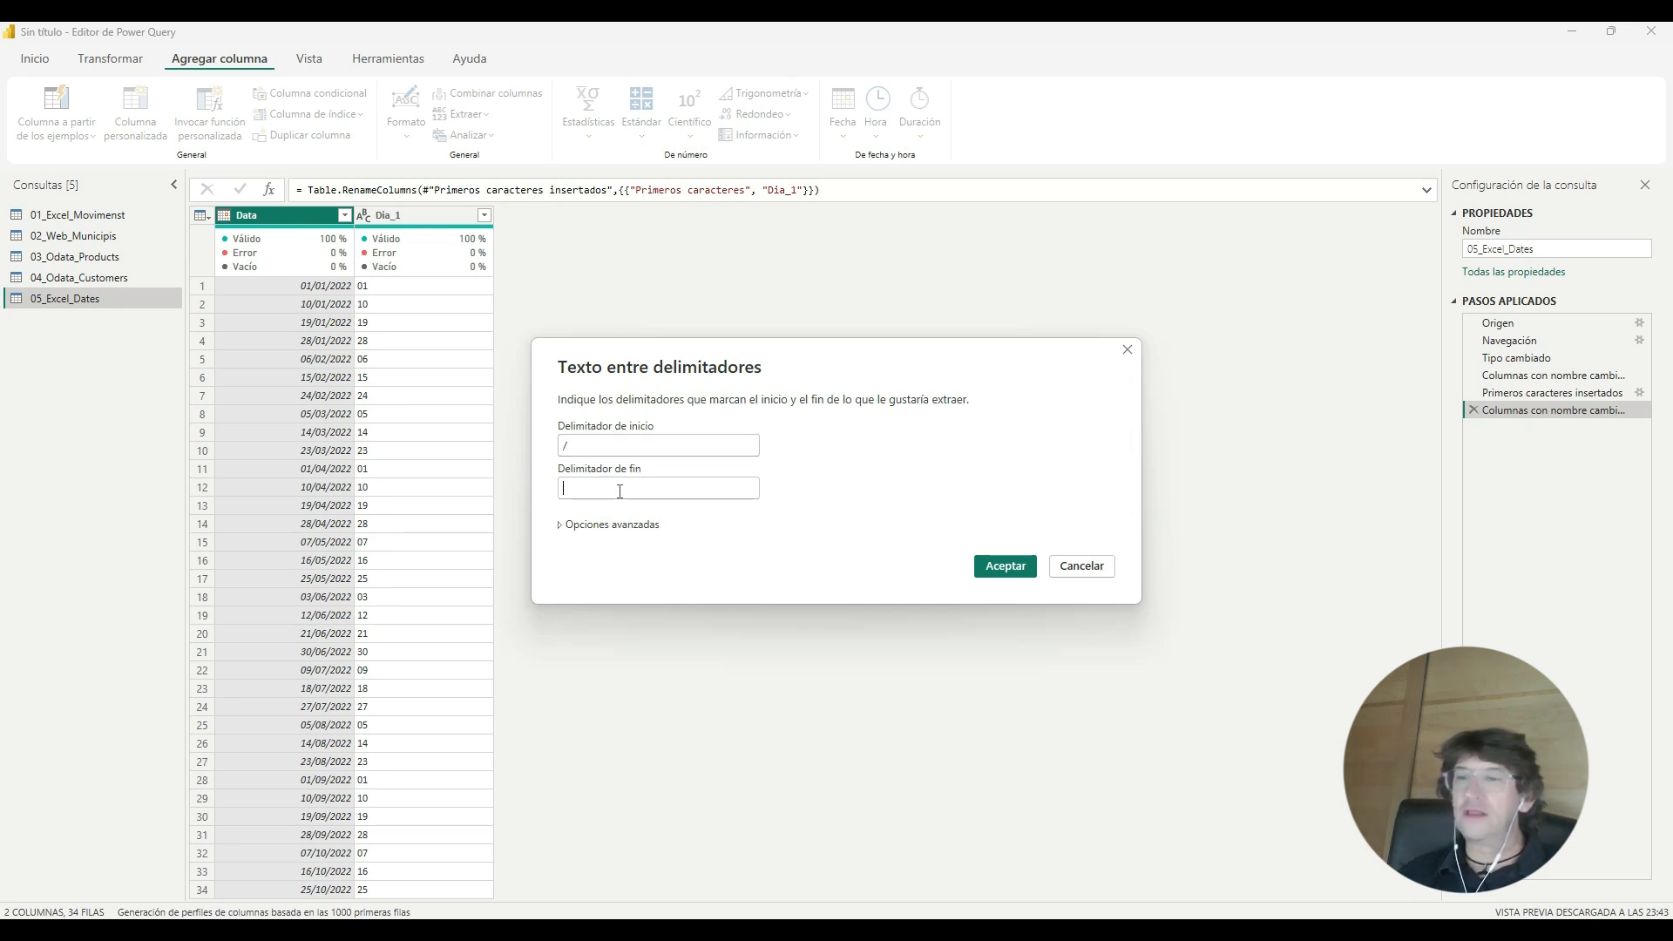
pyautogui.write('/')
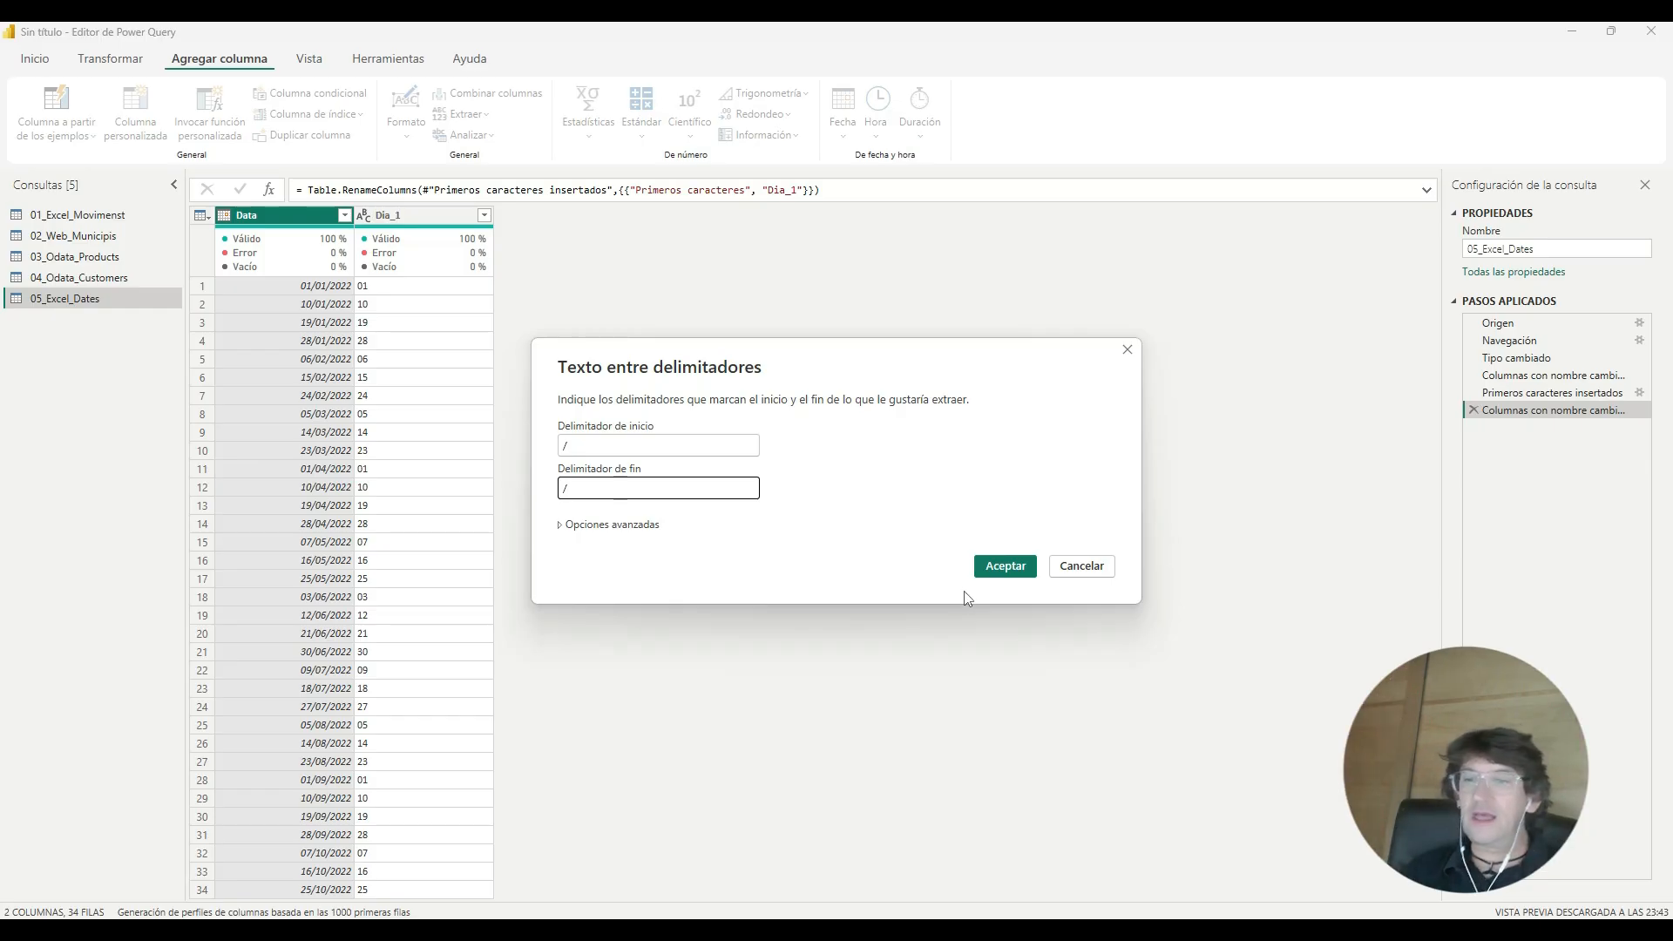
pyautogui.click(992, 571)
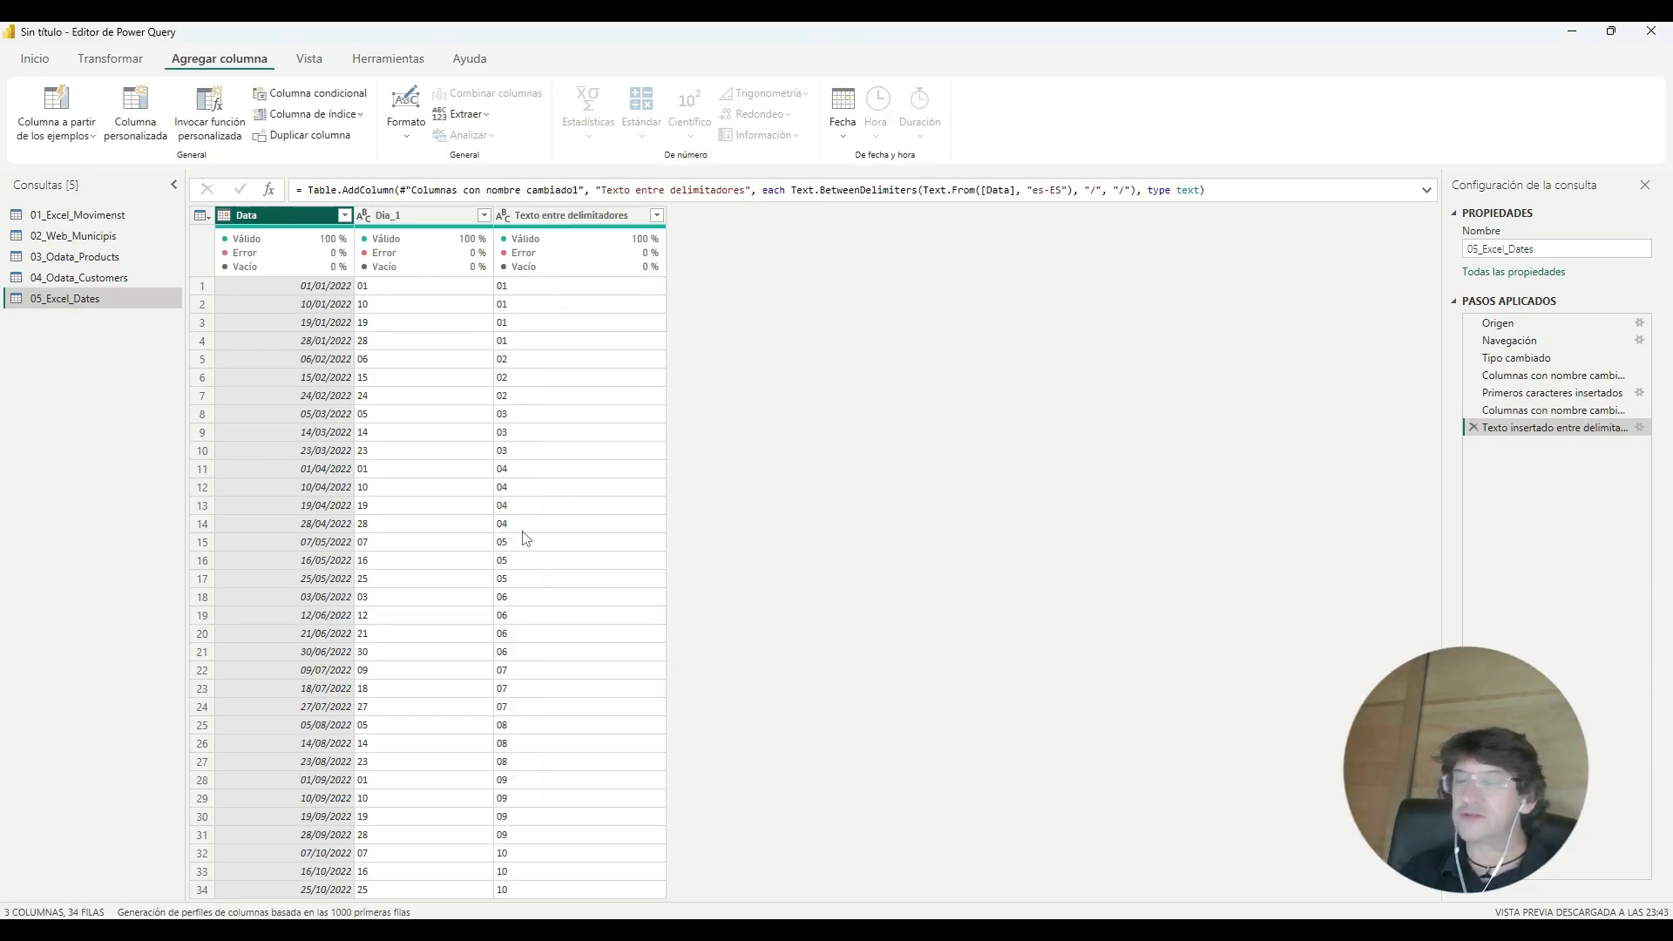
# Step: Rename the extracted text-between-delimiters column as Mes_1
pyautogui.doubleClick(540, 266)
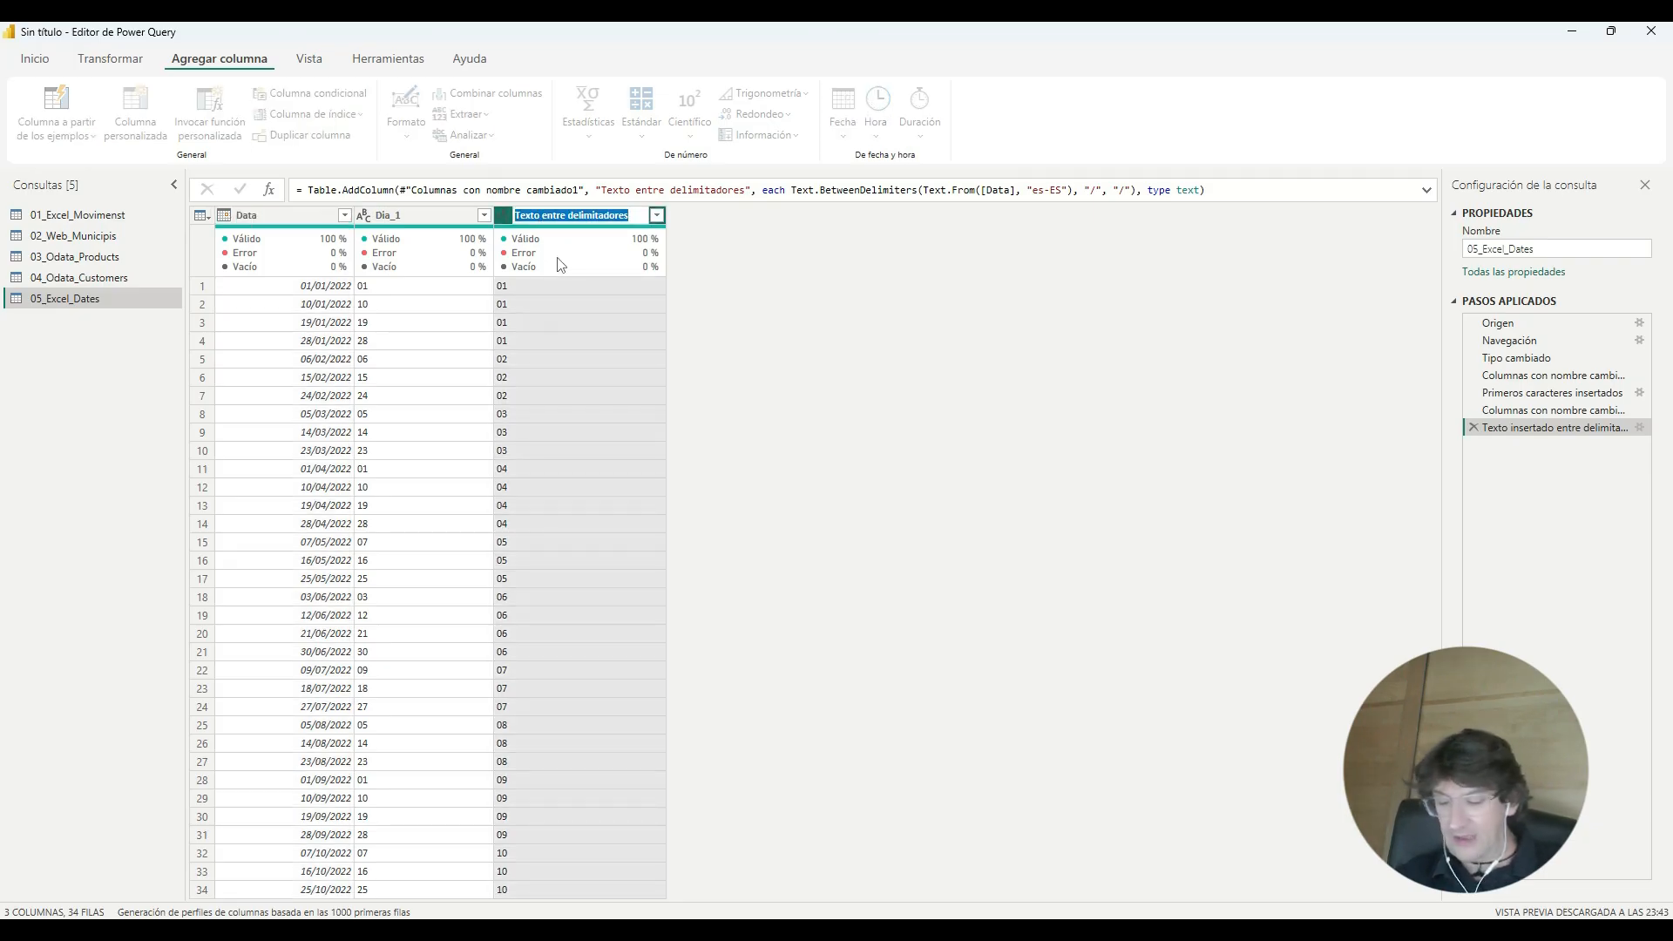
pyautogui.write('Mes_1')
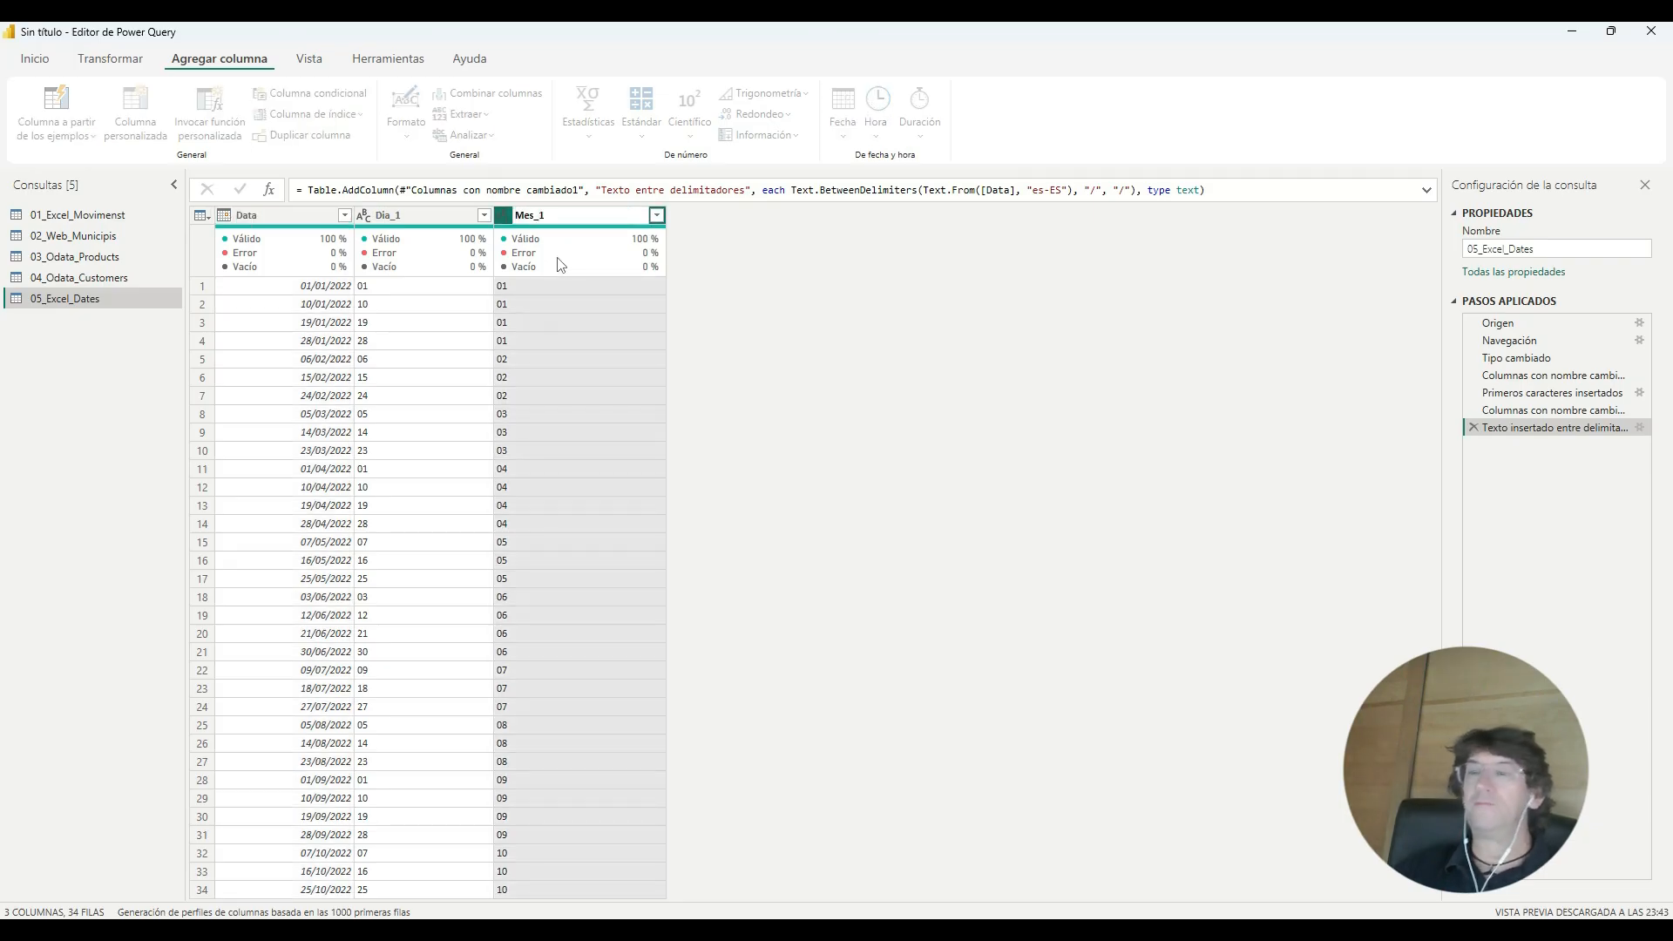
pyautogui.click(757, 304)
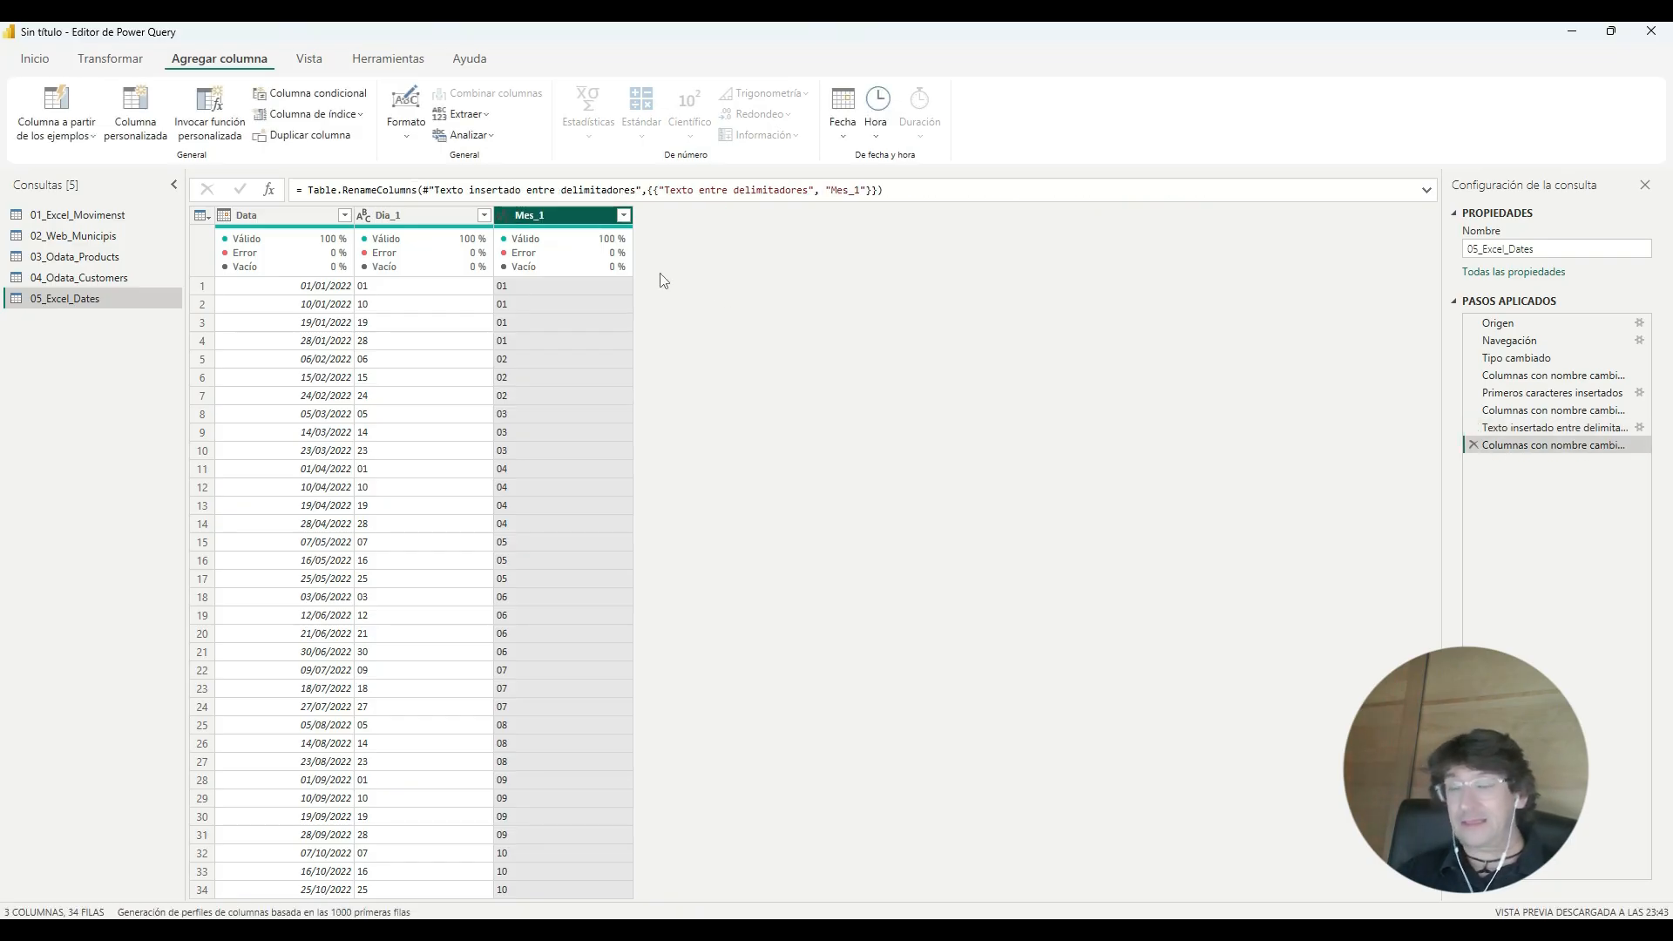
# Step: Add a column that extracts the last 4 characters of the Data column
pyautogui.click(269, 214)
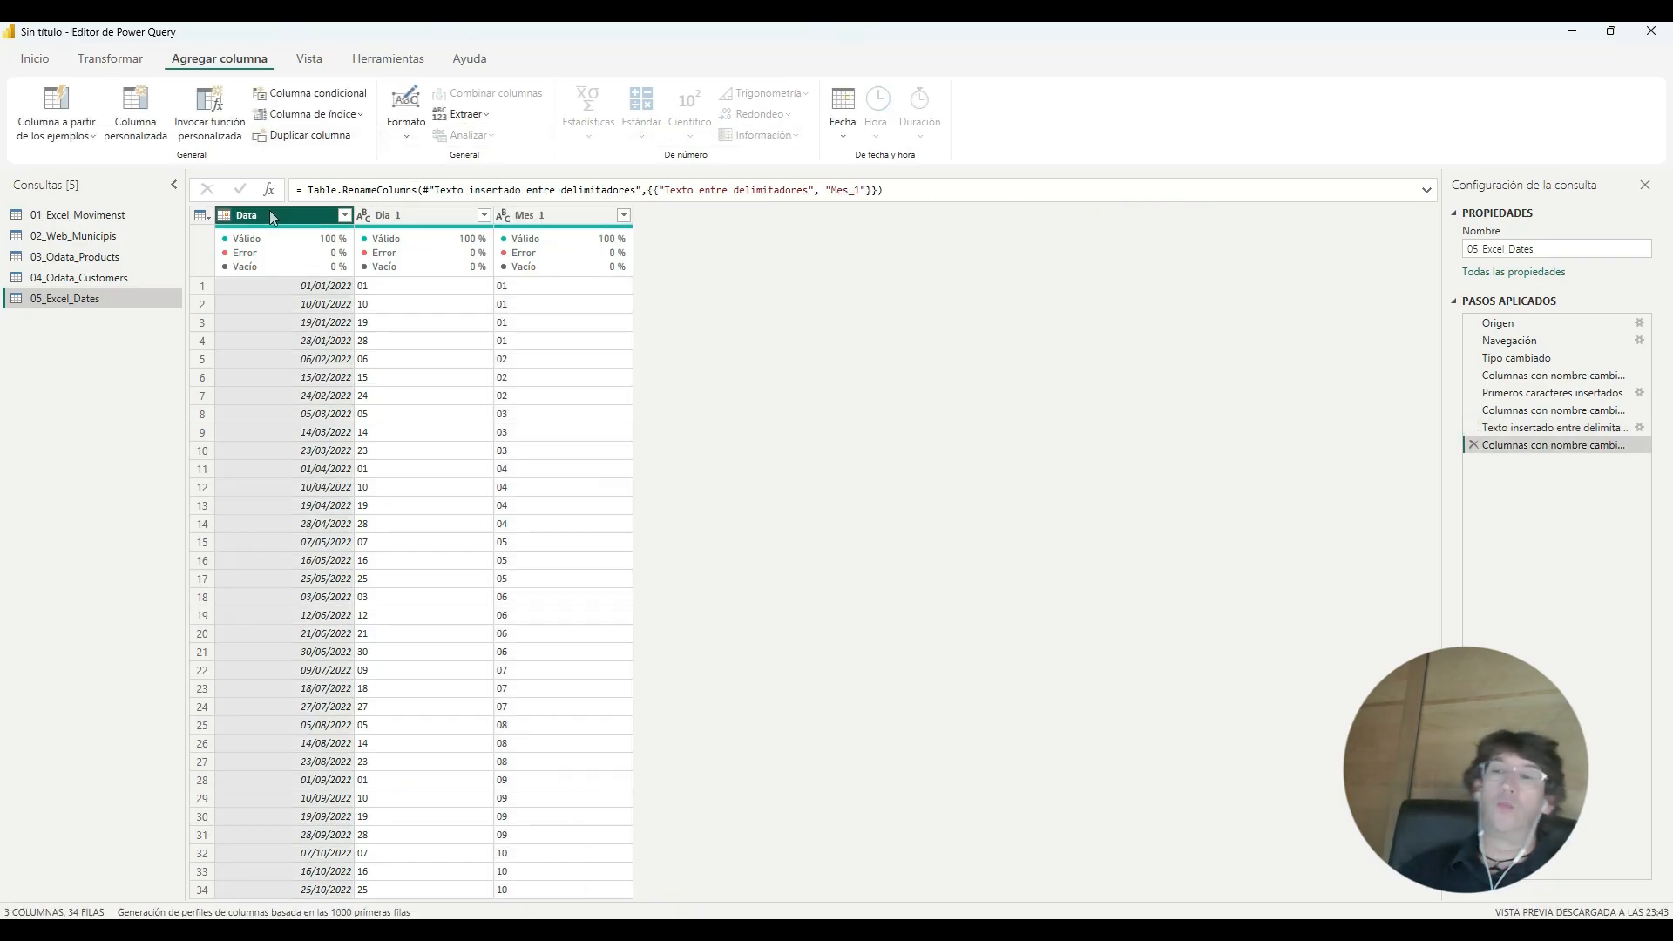
pyautogui.click(465, 115)
pyautogui.click(551, 190)
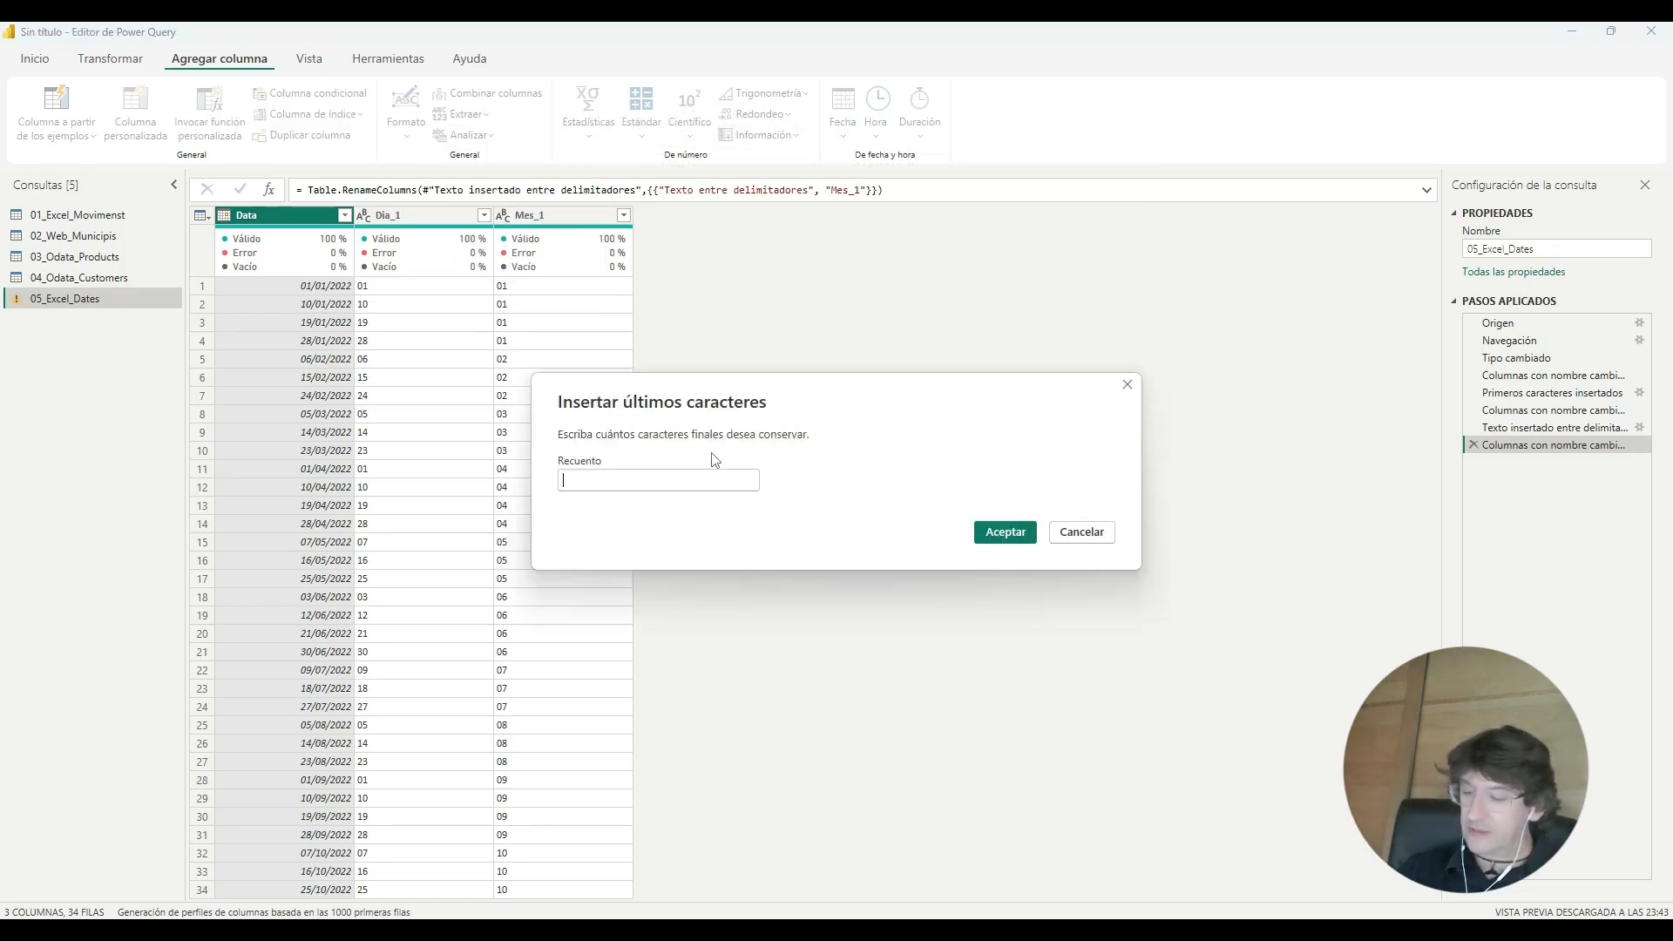
pyautogui.write('4')
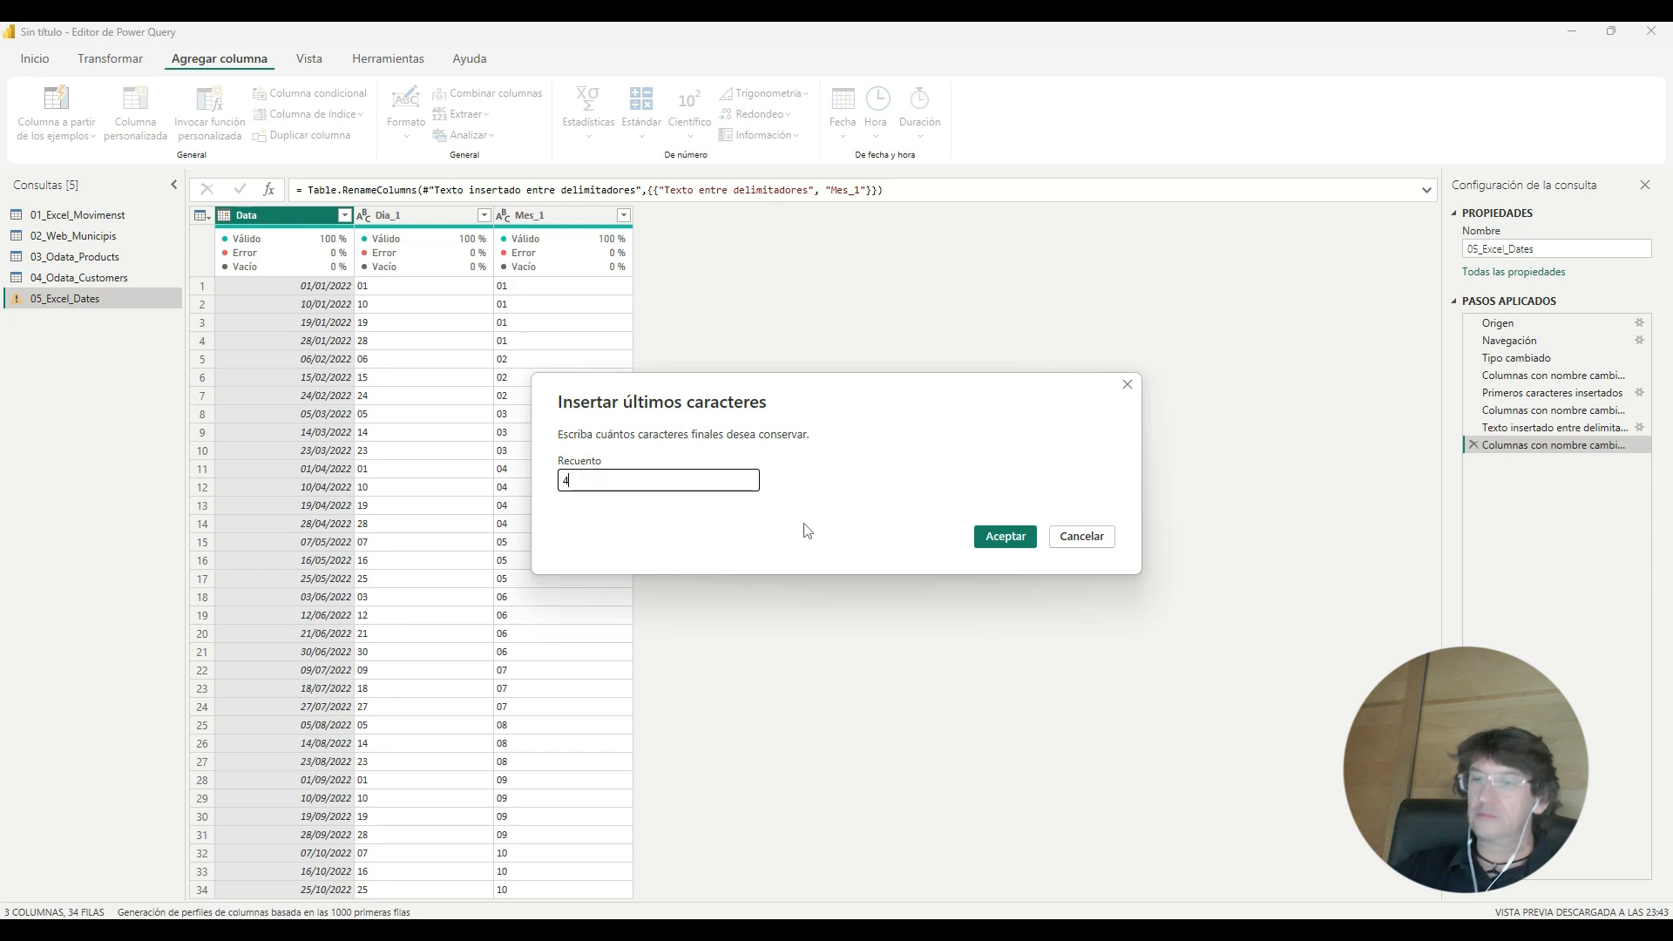
pyautogui.click(1002, 534)
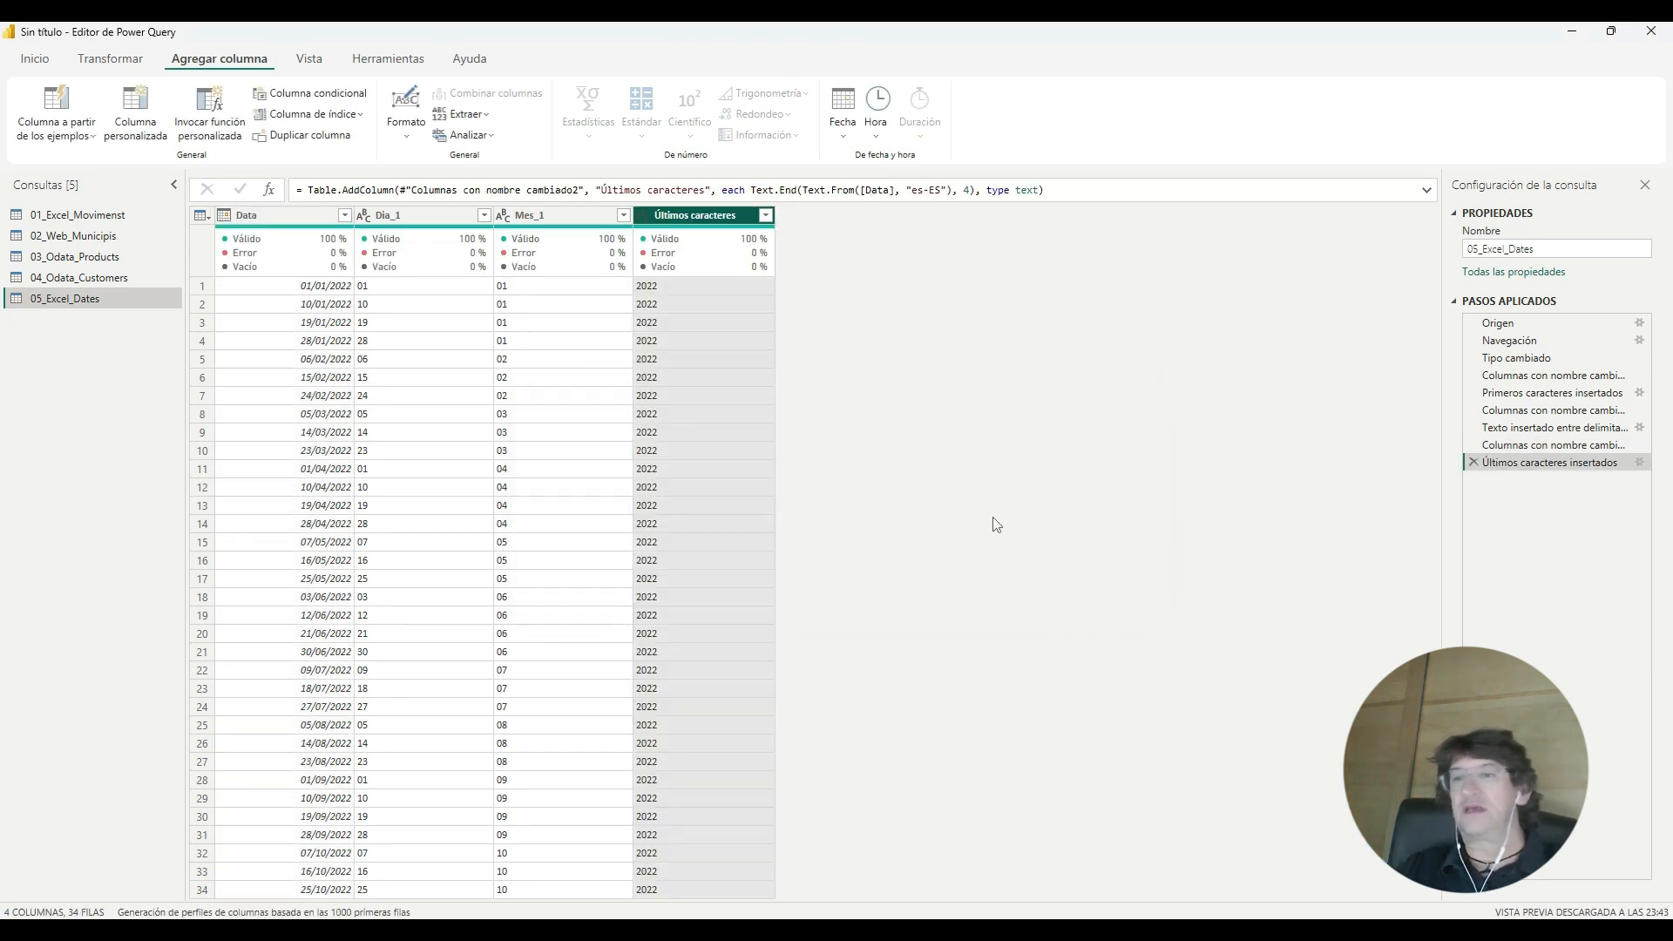
# Step: Rename the extracted last-characters column as Any_1
pyautogui.doubleClick(671, 217)
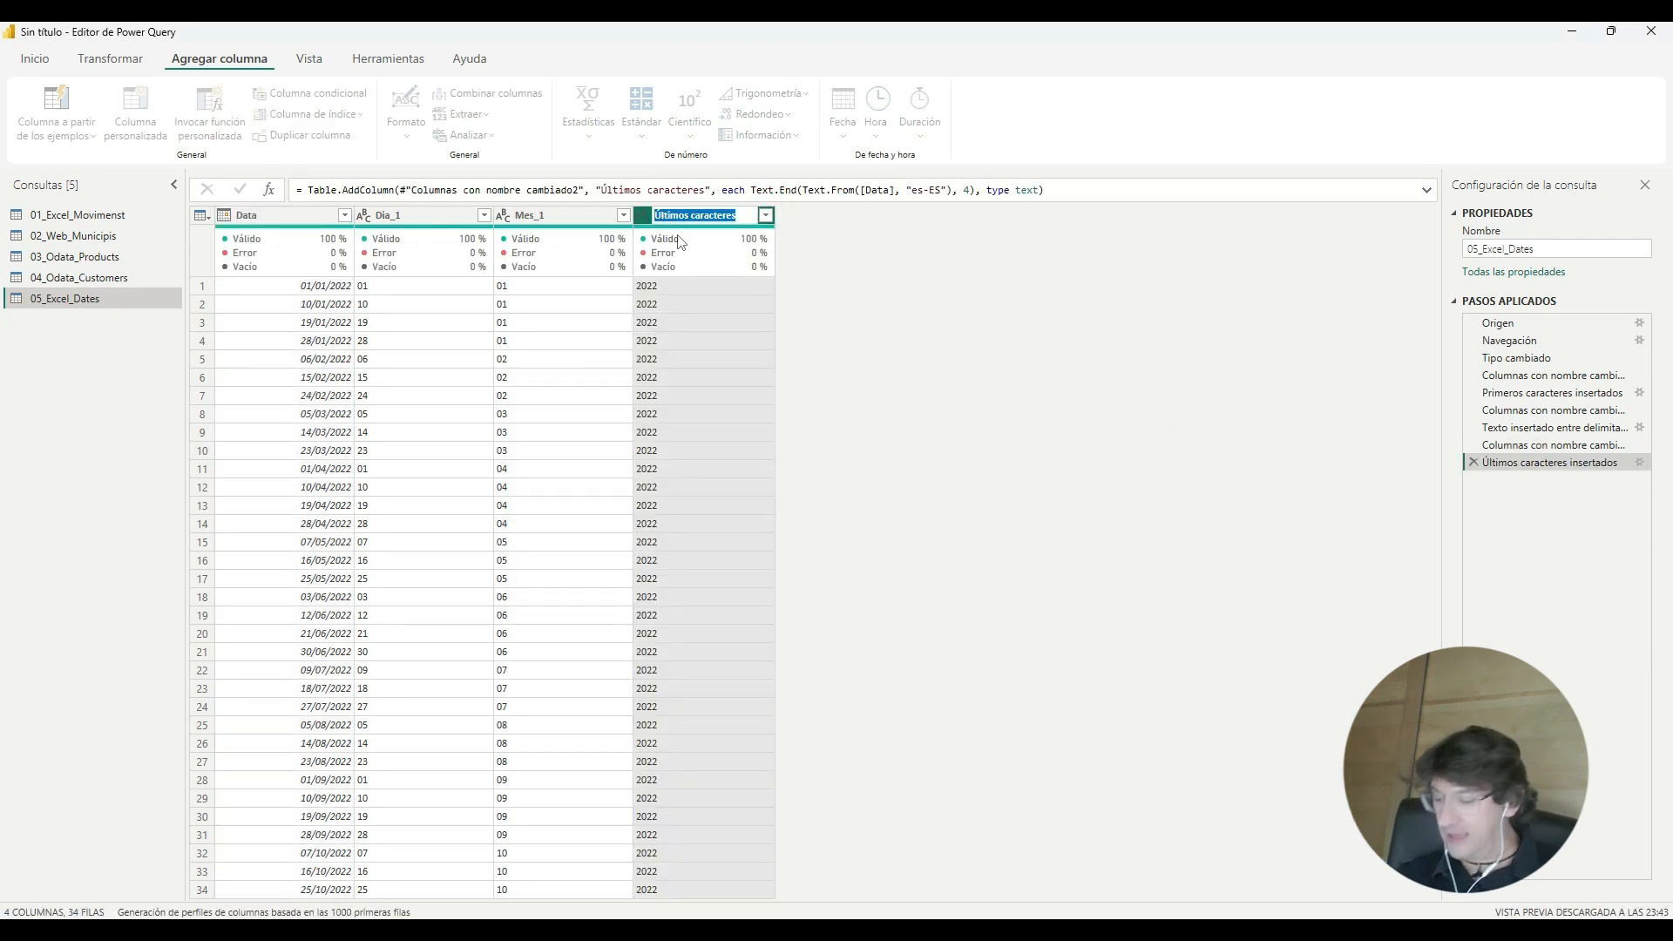
pyautogui.write('Any_1')
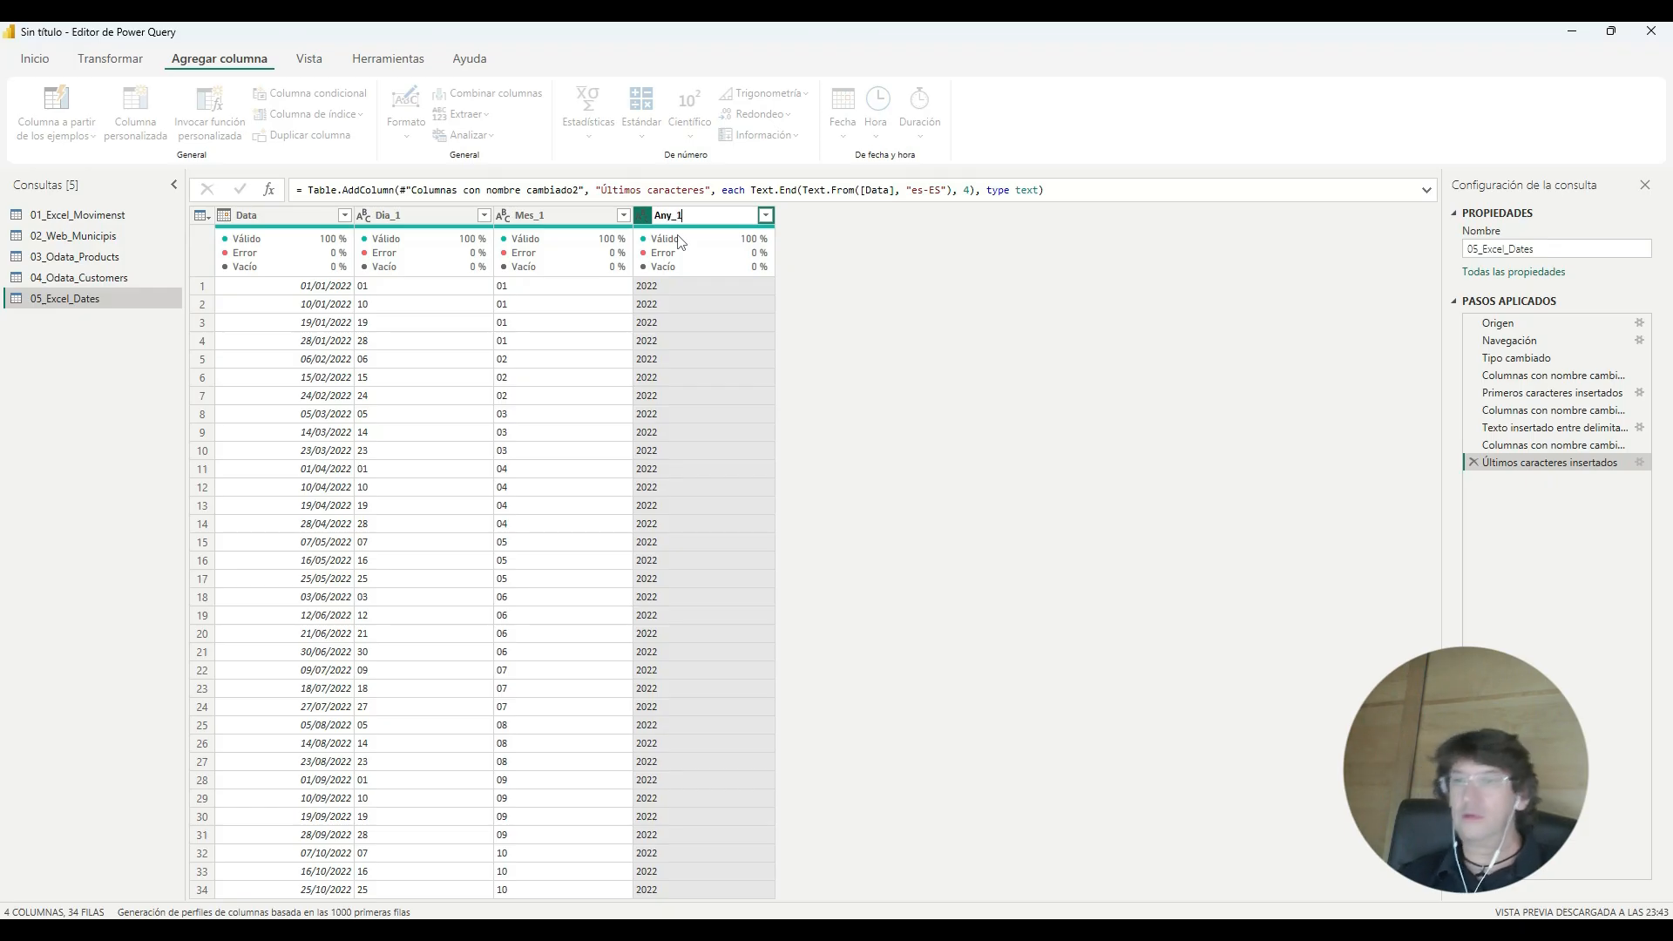
pyautogui.click(1011, 427)
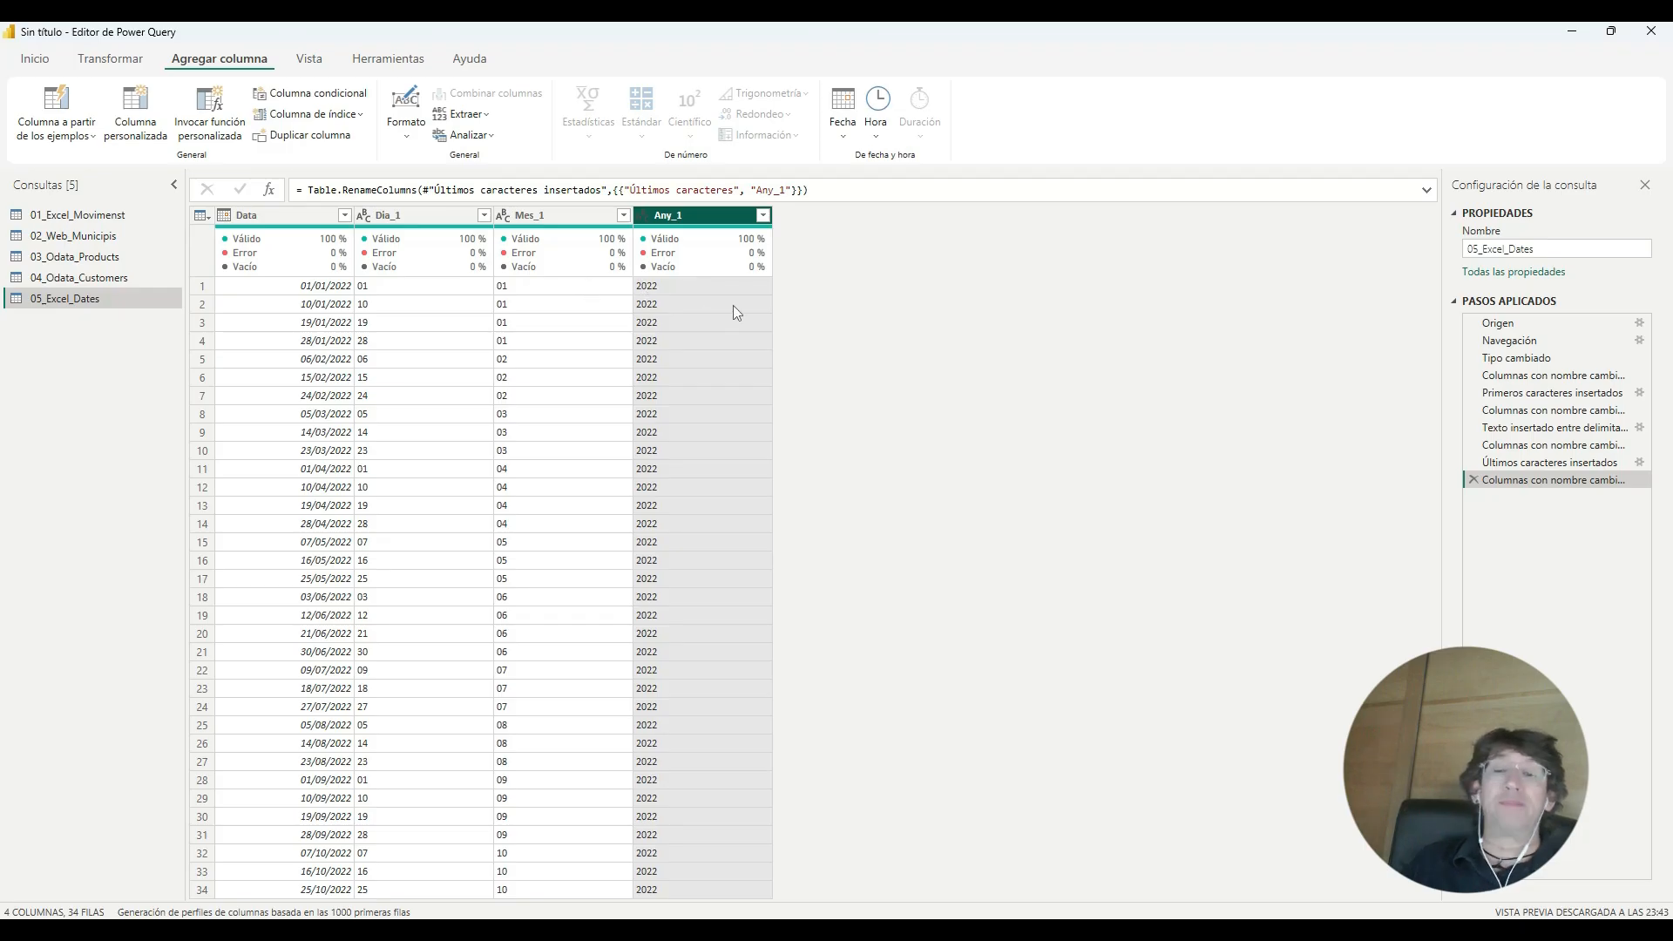
# Step: Change the data type of the Dia_1, Mes_1 and Any_1 columns to whole number (Número entero)
pyautogui.click(446, 215)
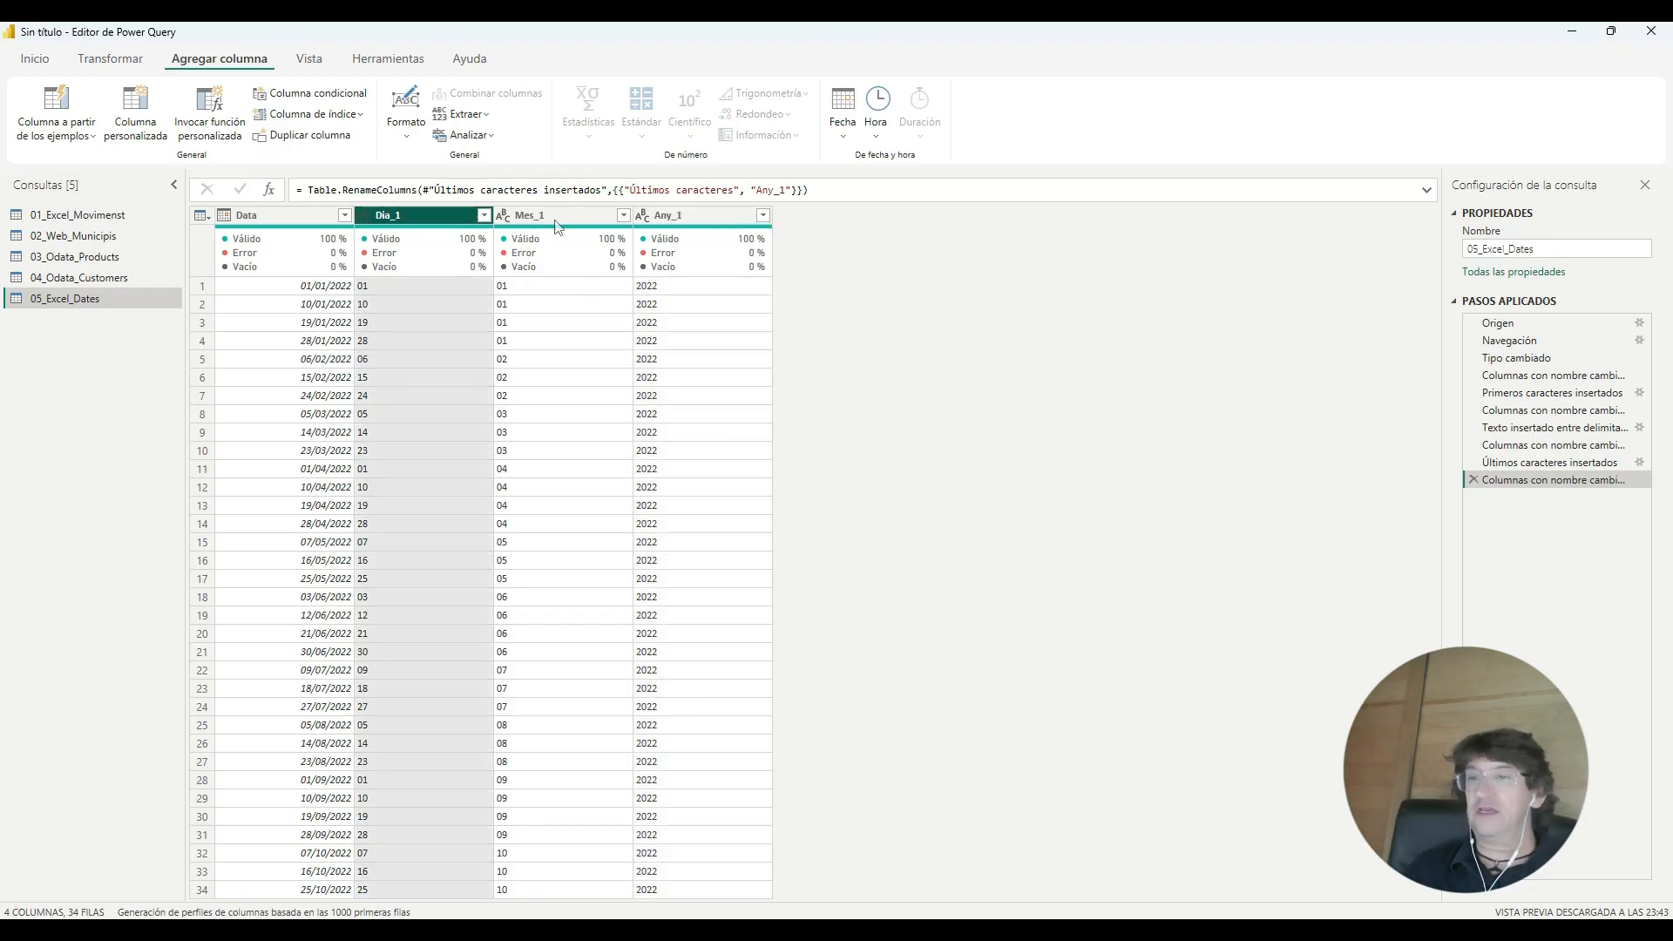
pyautogui.keyDown('ctrl'); pyautogui.click(555, 218); pyautogui.keyUp('ctrl')
pyautogui.keyDown('ctrl'); pyautogui.click(680, 216); pyautogui.keyUp('ctrl')
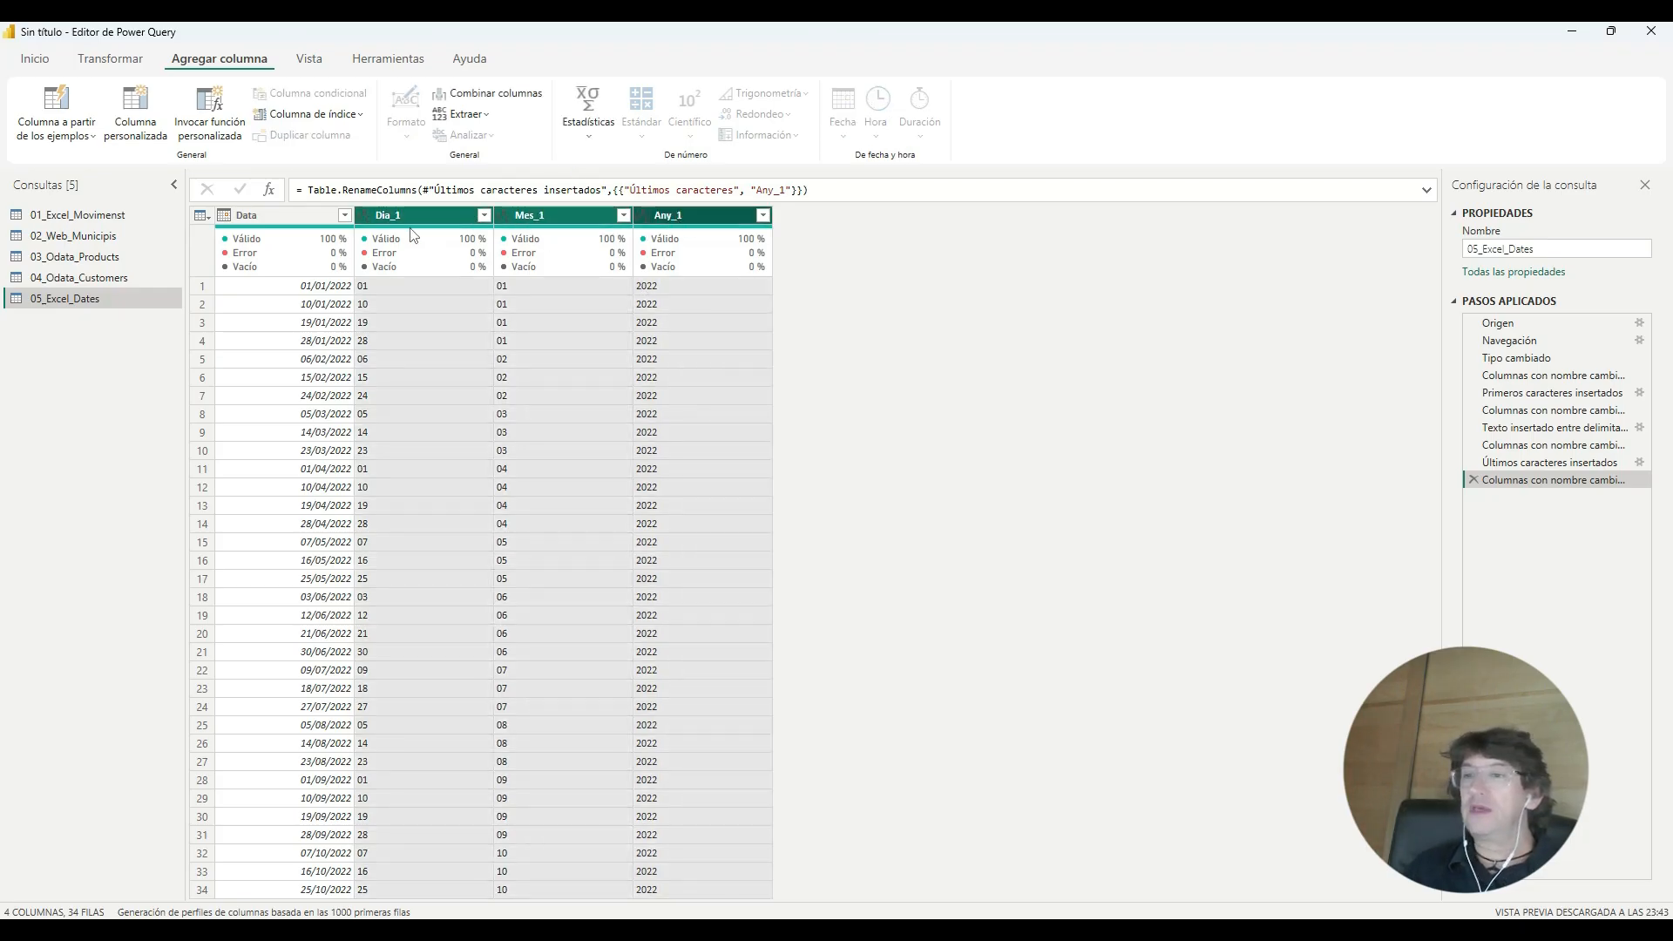
pyautogui.click(35, 59)
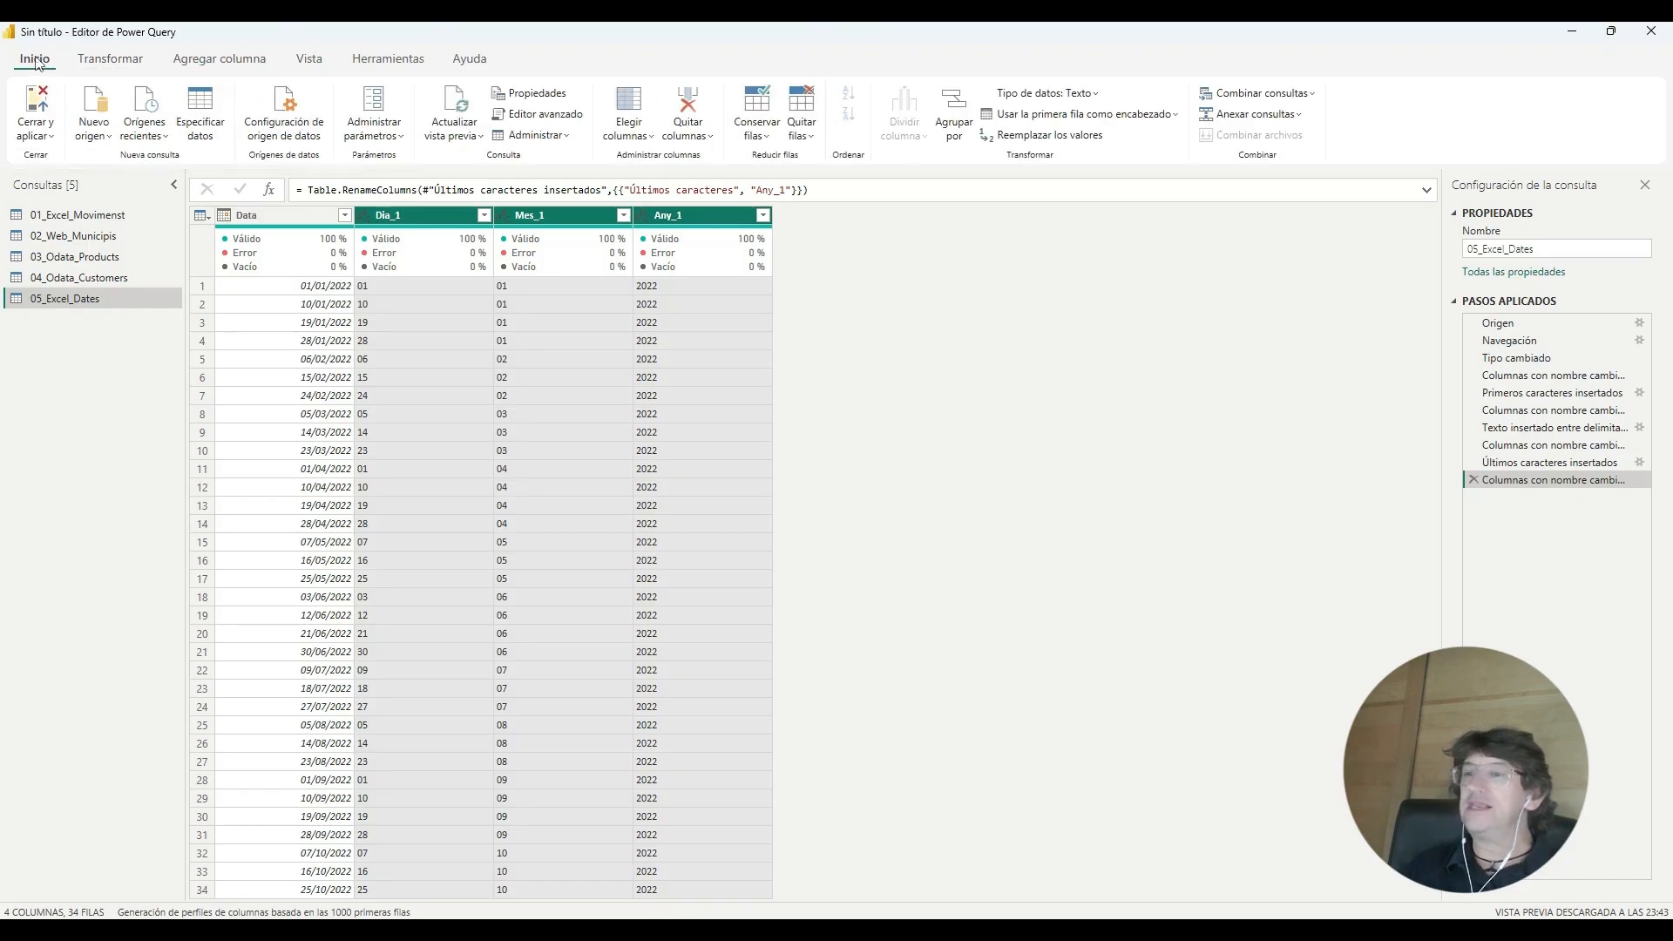
pyautogui.click(110, 58)
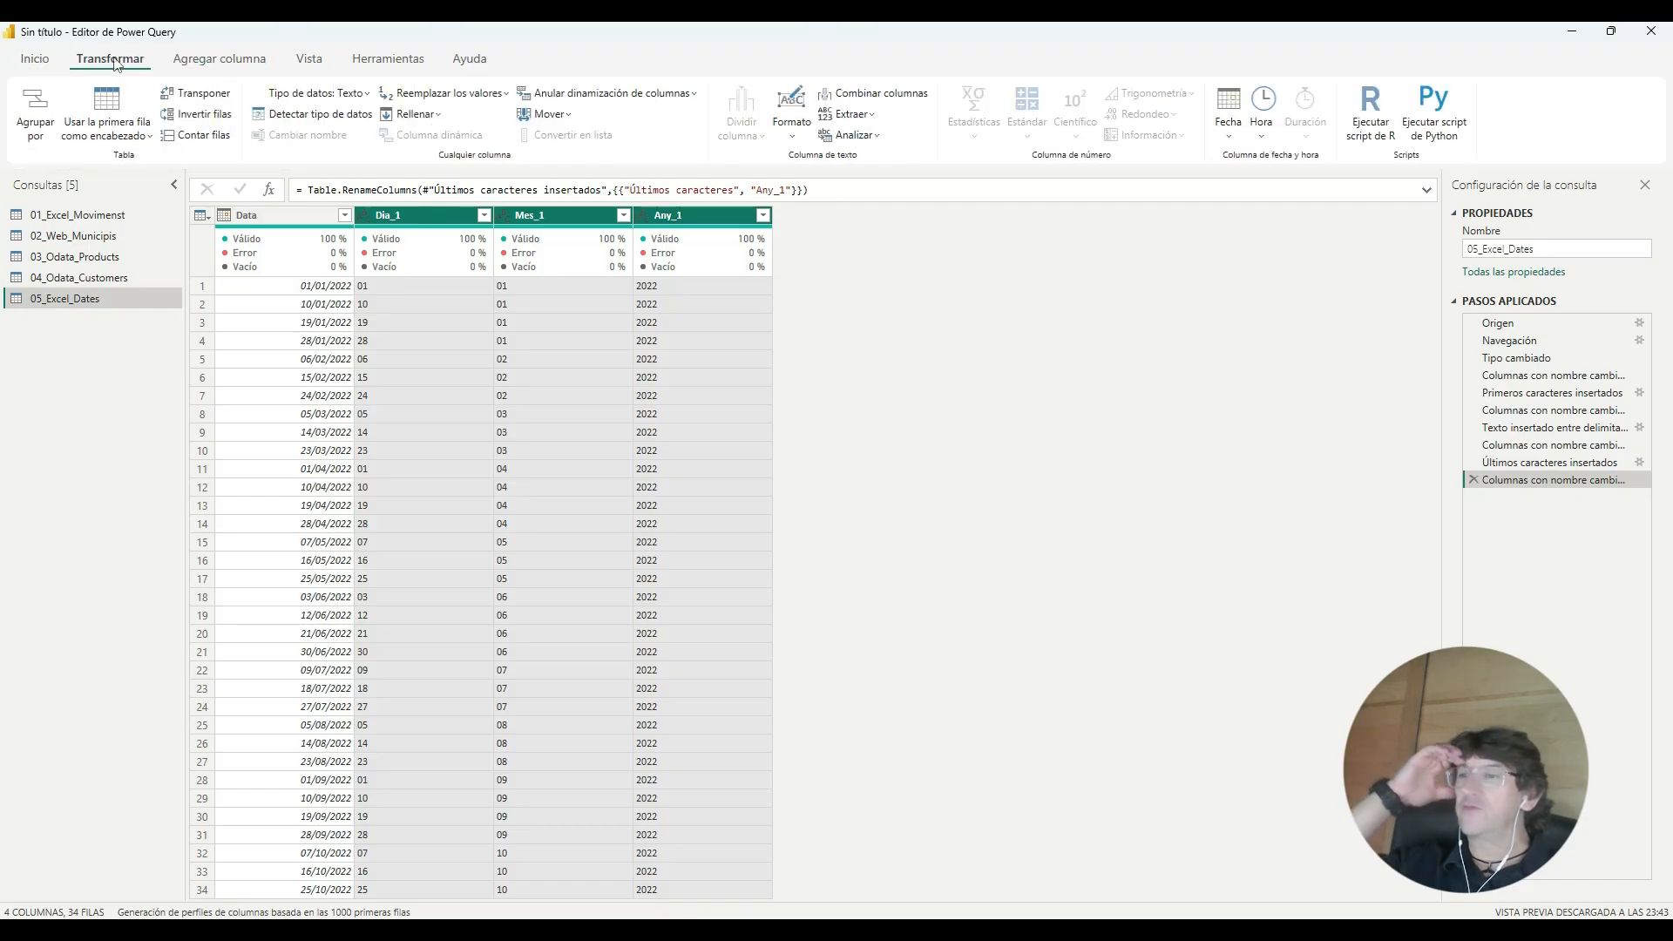
pyautogui.click(366, 93)
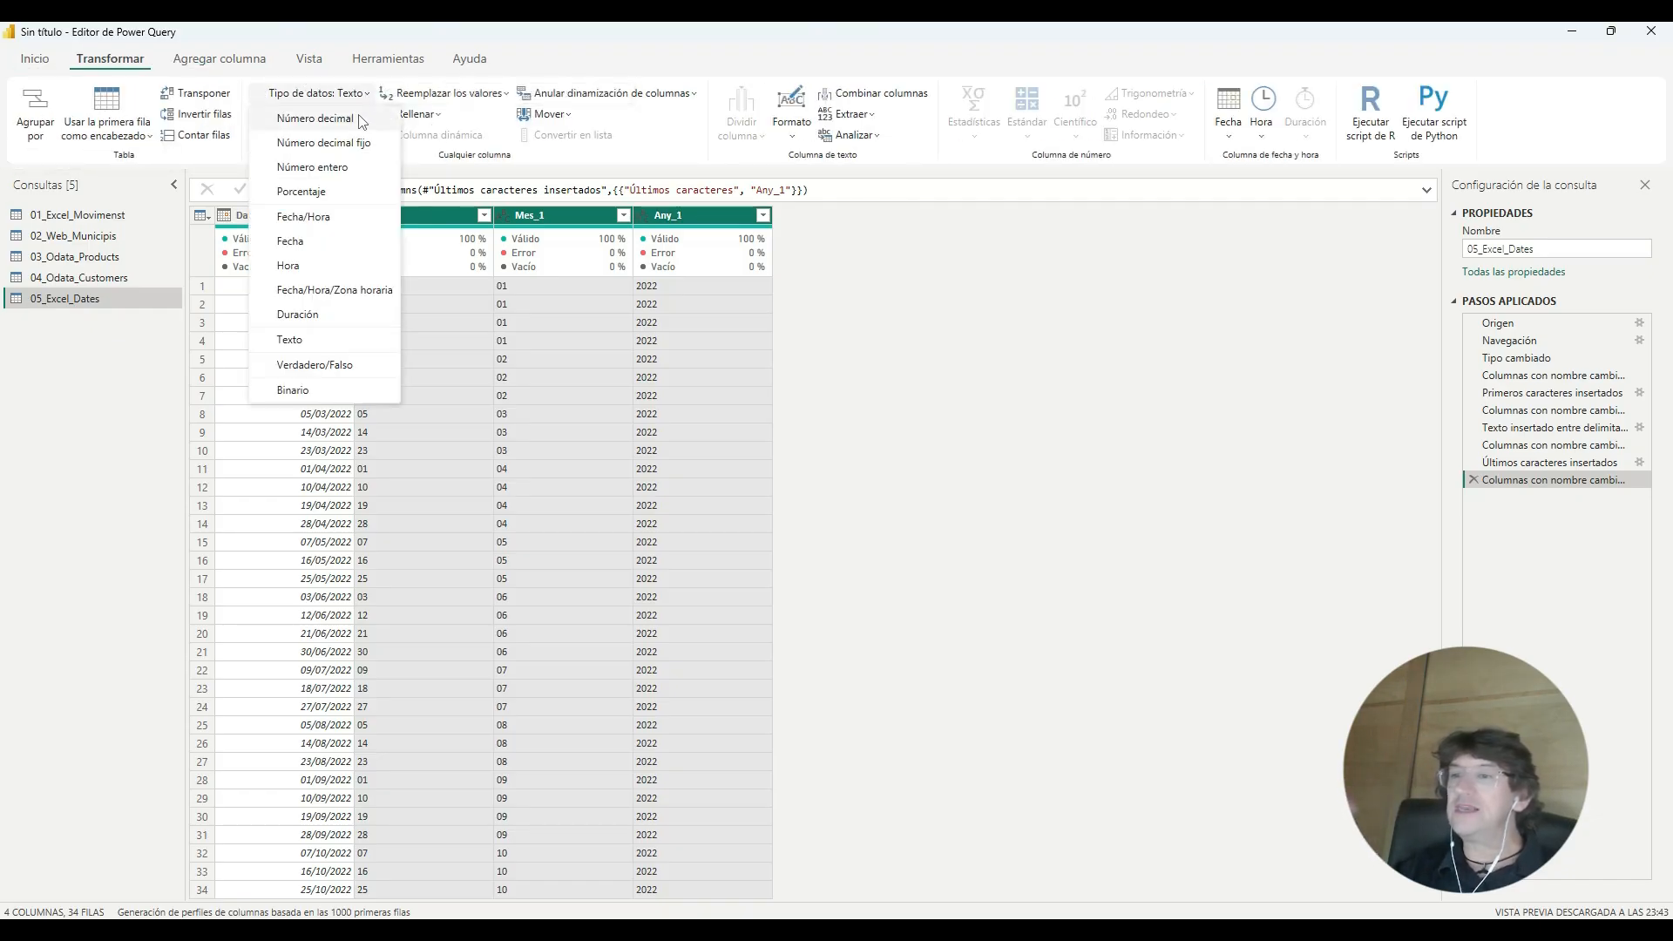
pyautogui.click(355, 168)
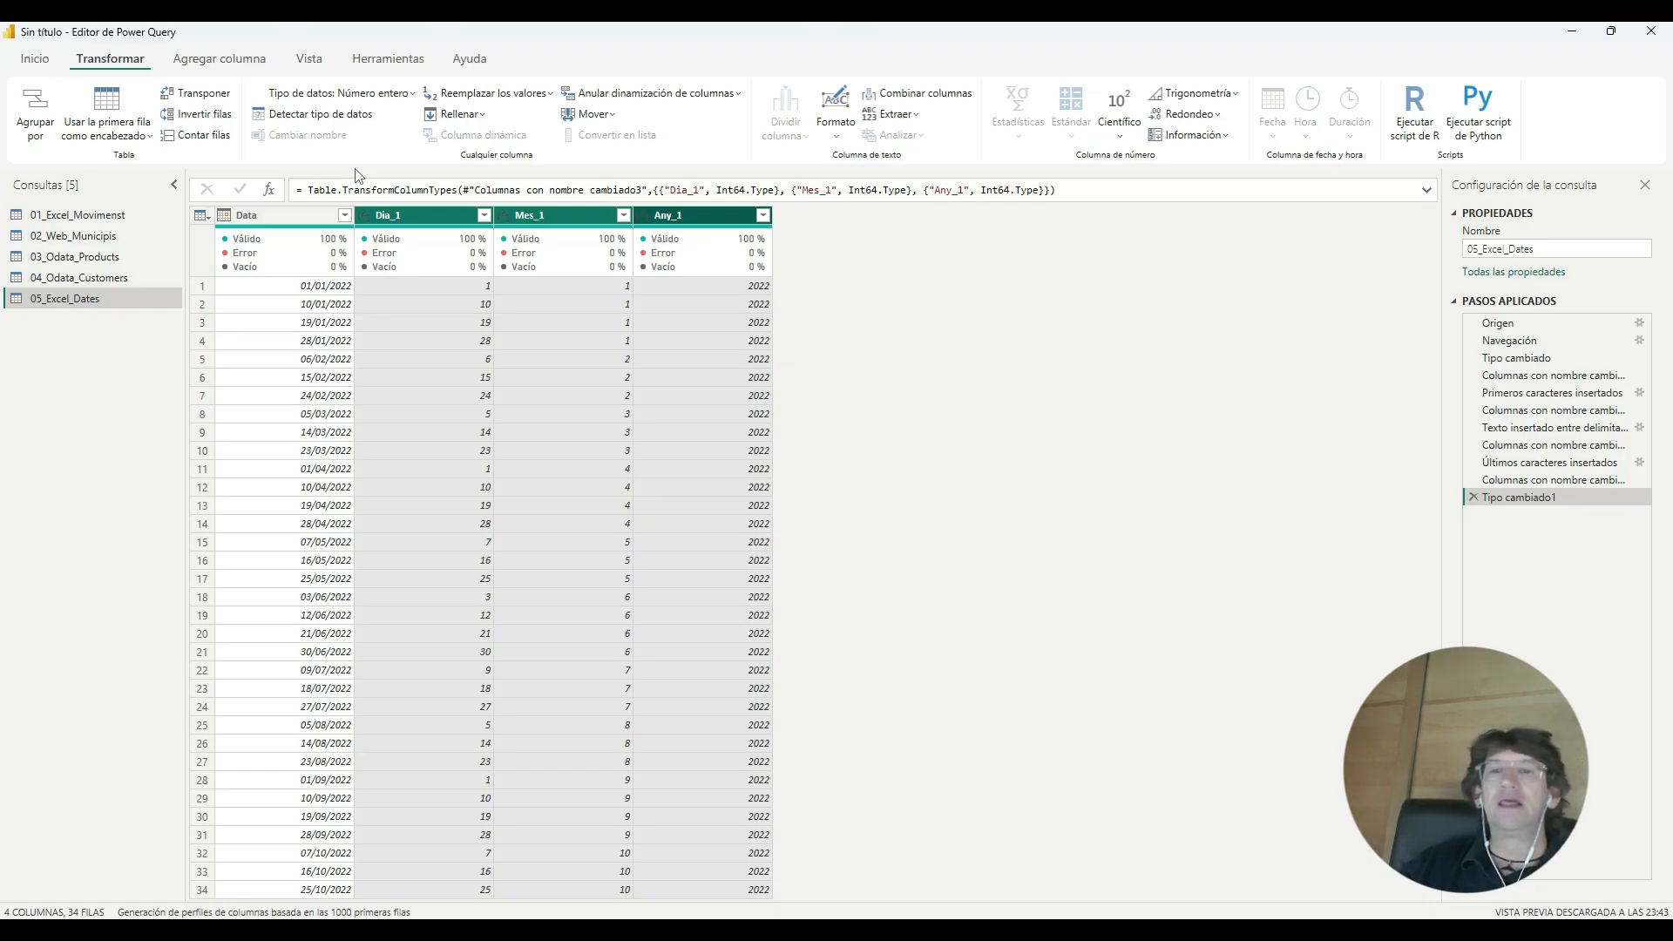
# Step: Add a year (Año) column derived from the Data column with the date functions
pyautogui.click(300, 225)
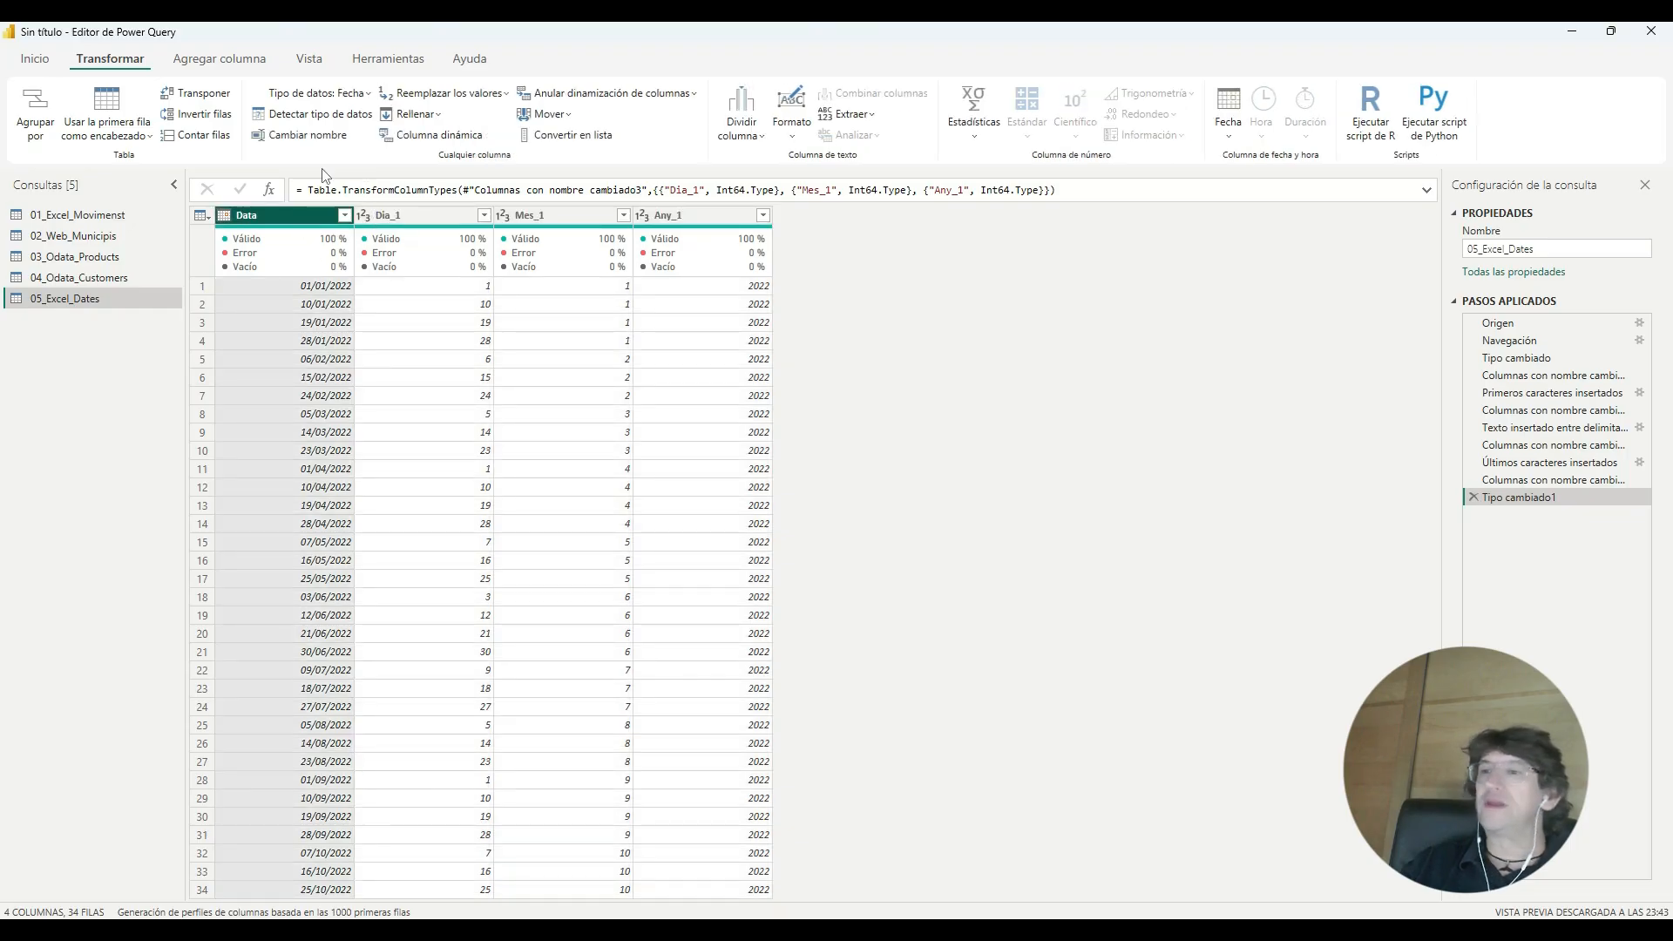
pyautogui.click(235, 61)
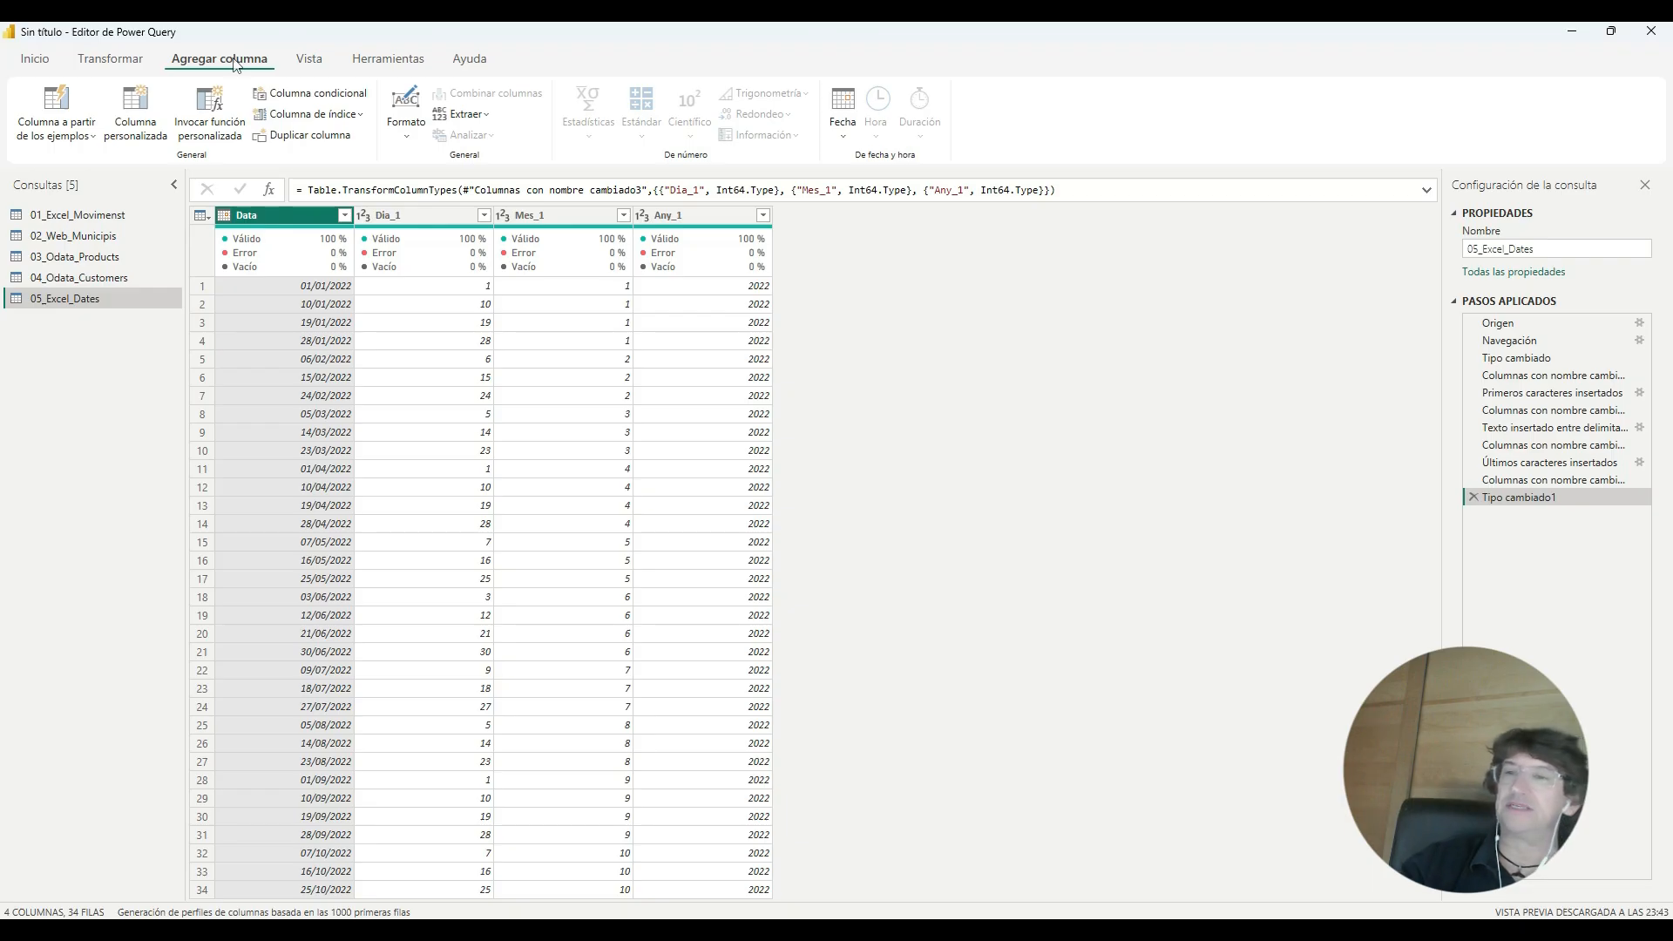
pyautogui.click(844, 136)
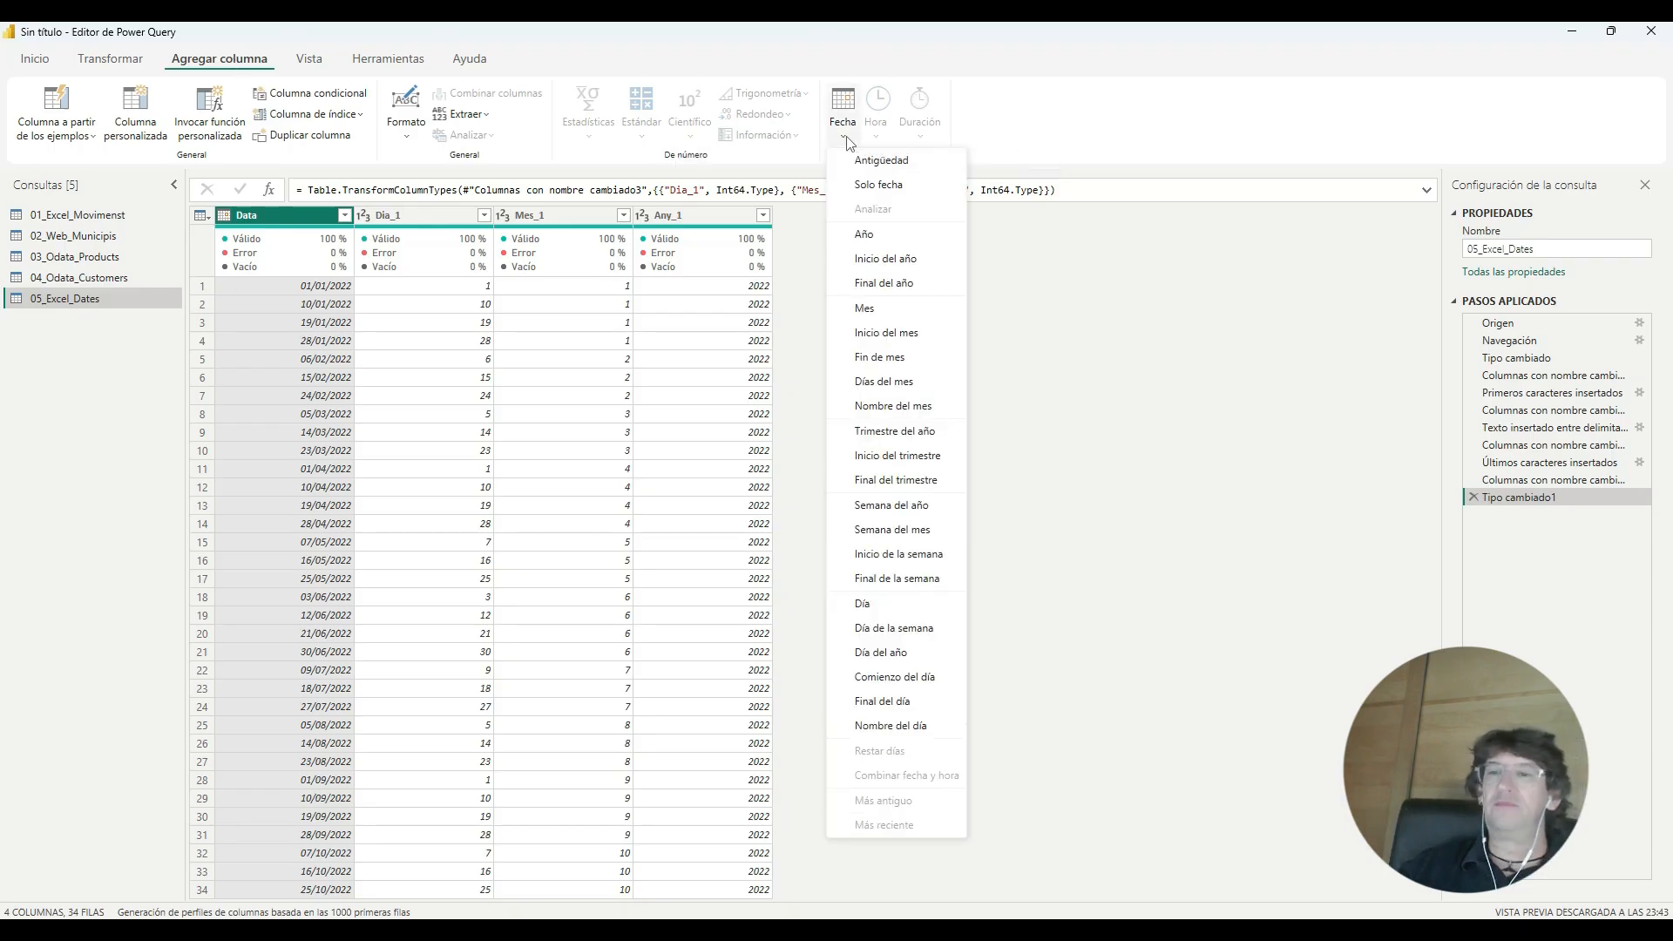
pyautogui.click(878, 235)
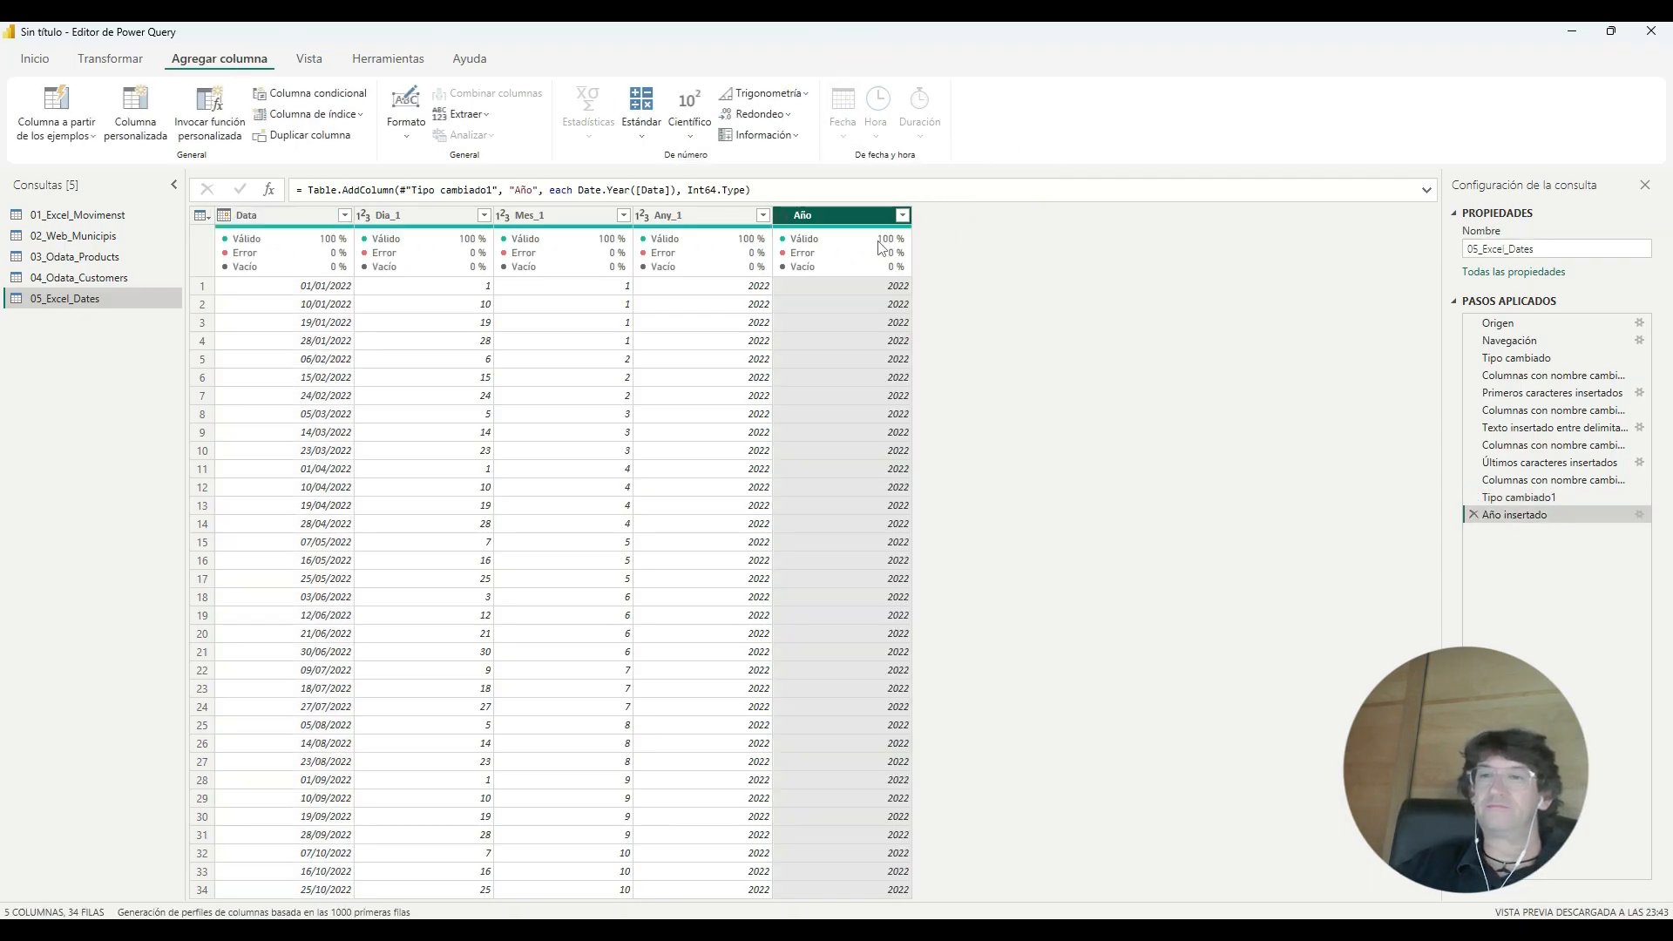
# Step: Add month (Mes) and day (Día) columns derived from the Data column with the date functions
pyautogui.click(281, 218)
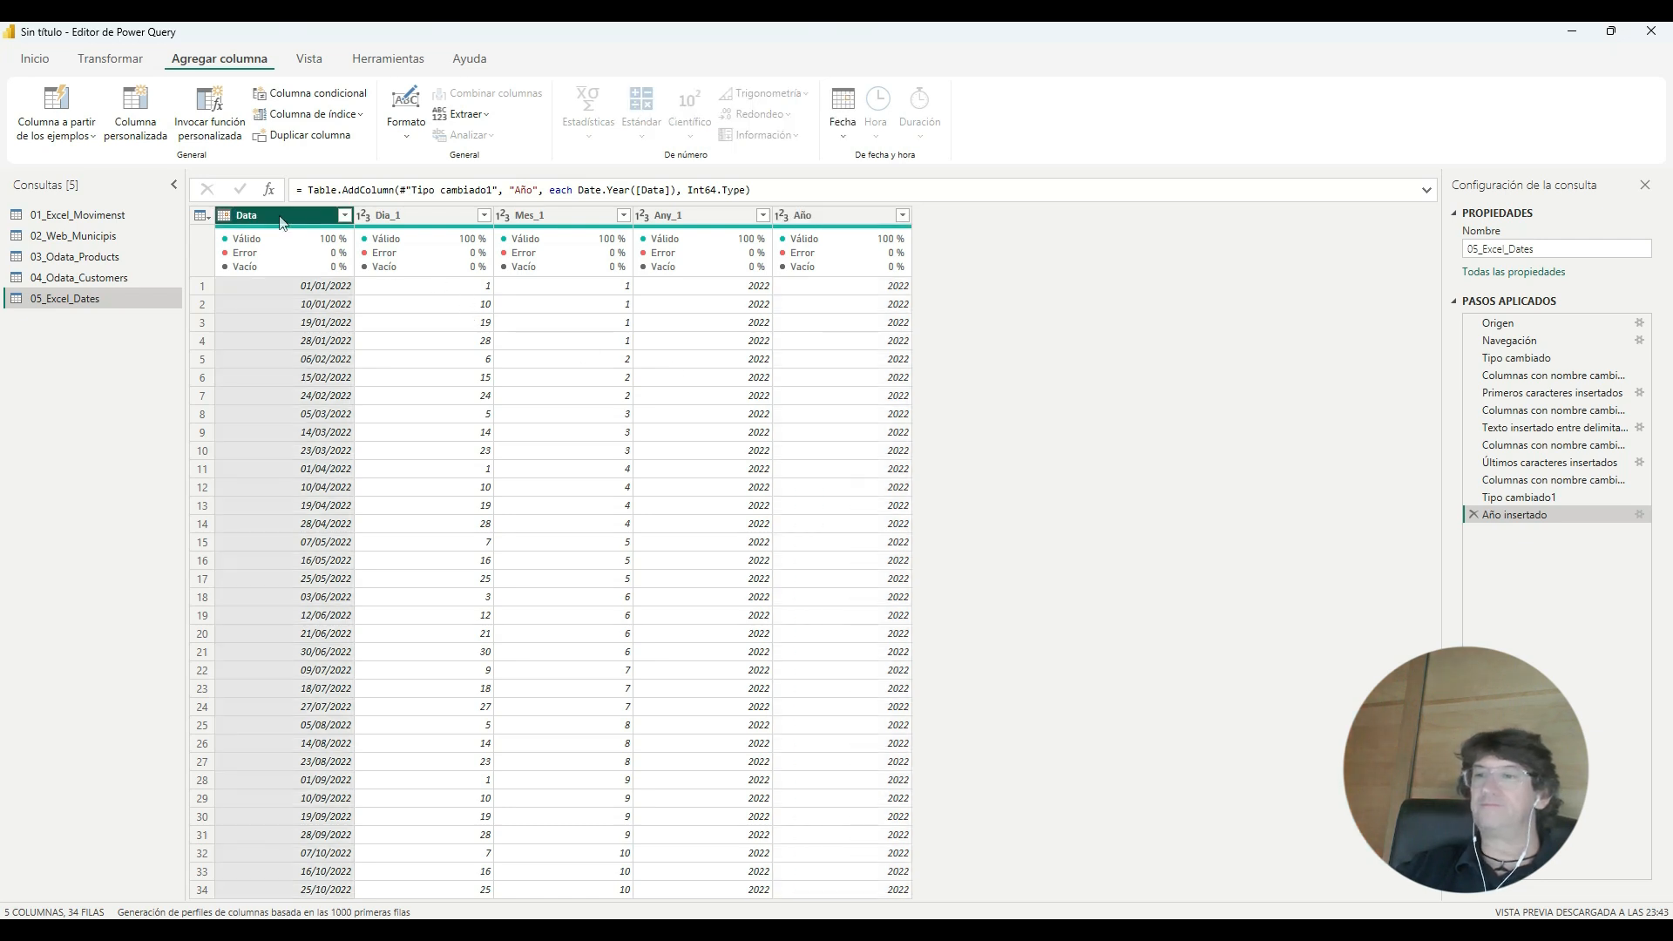
pyautogui.click(844, 139)
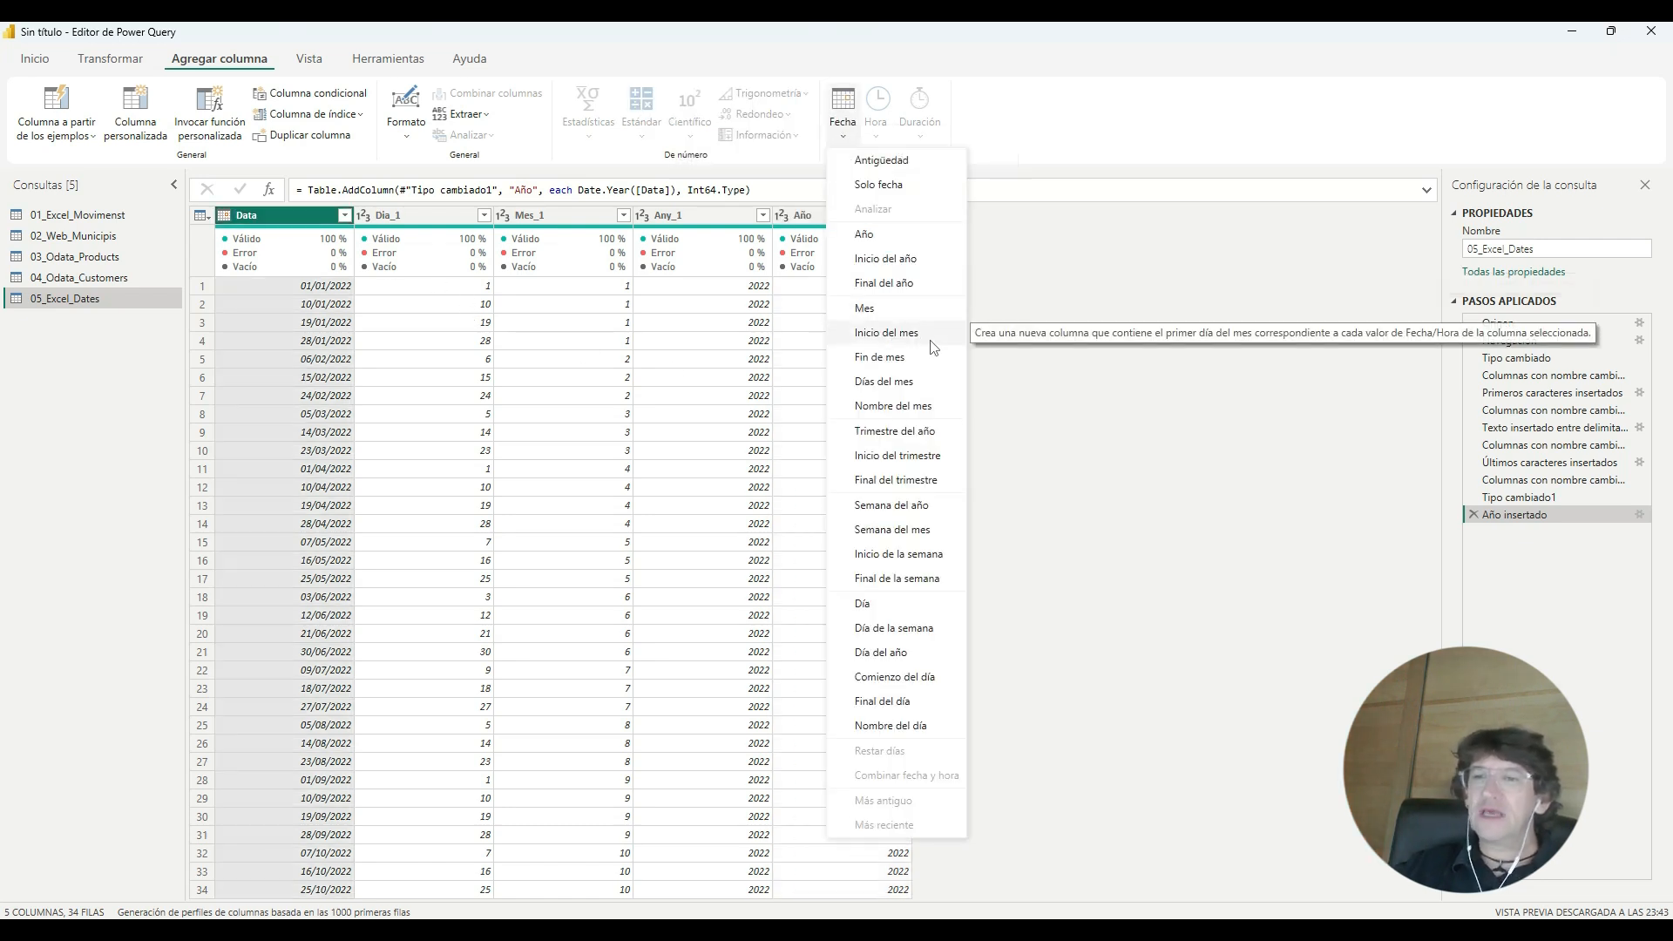
pyautogui.click(913, 309)
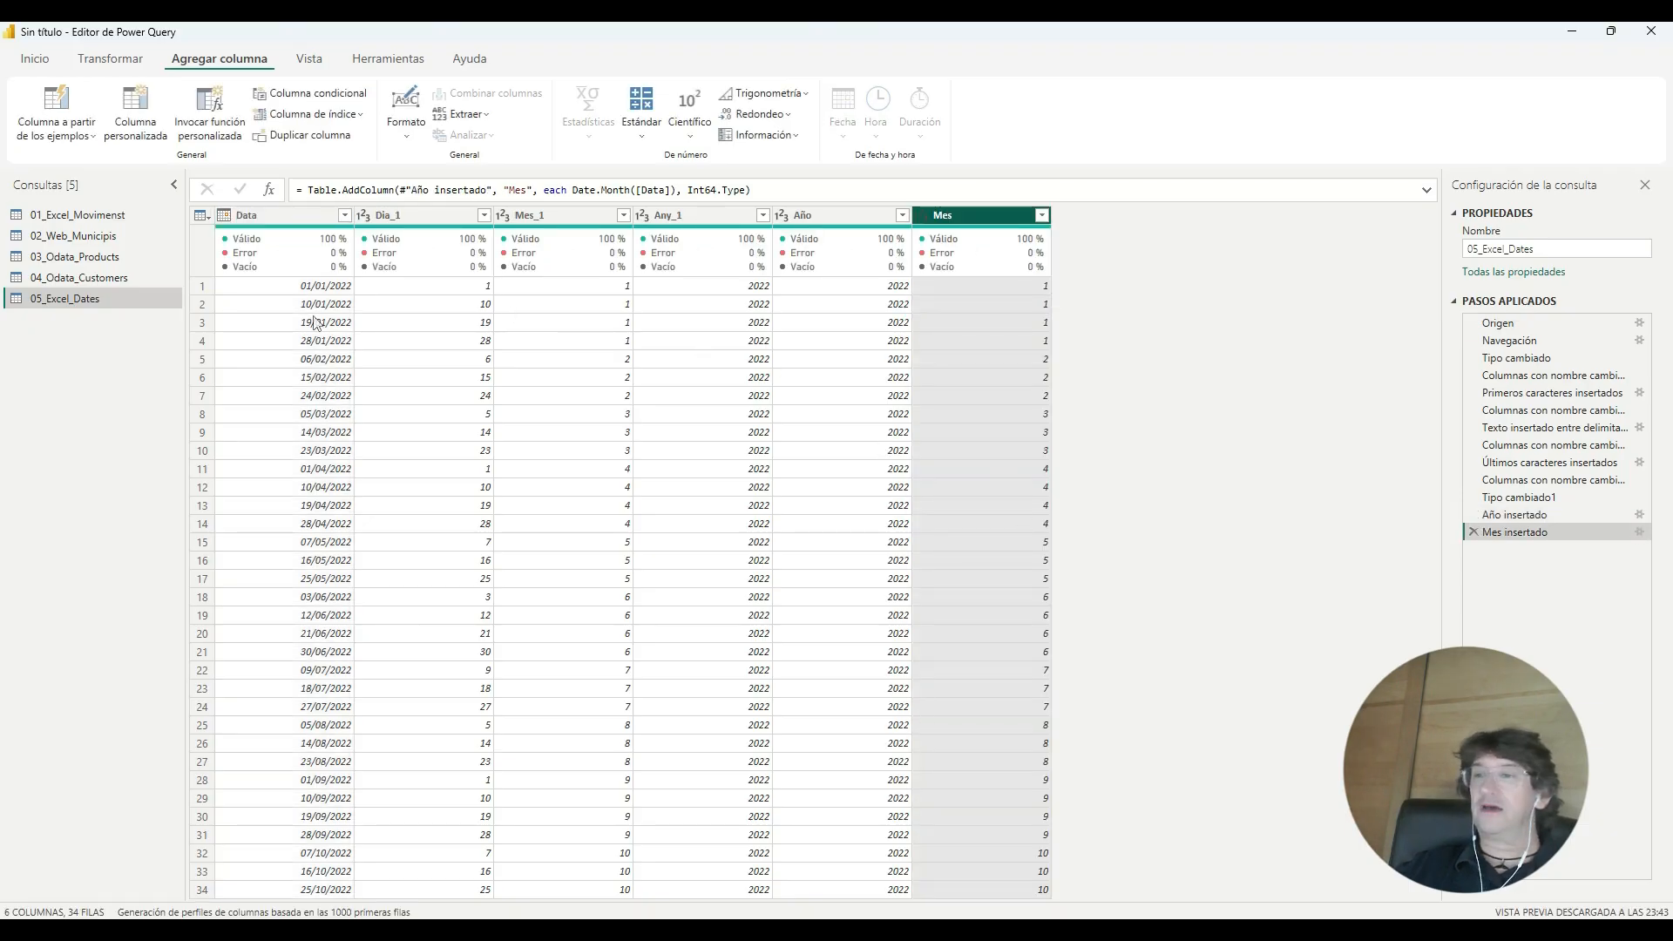
pyautogui.click(287, 218)
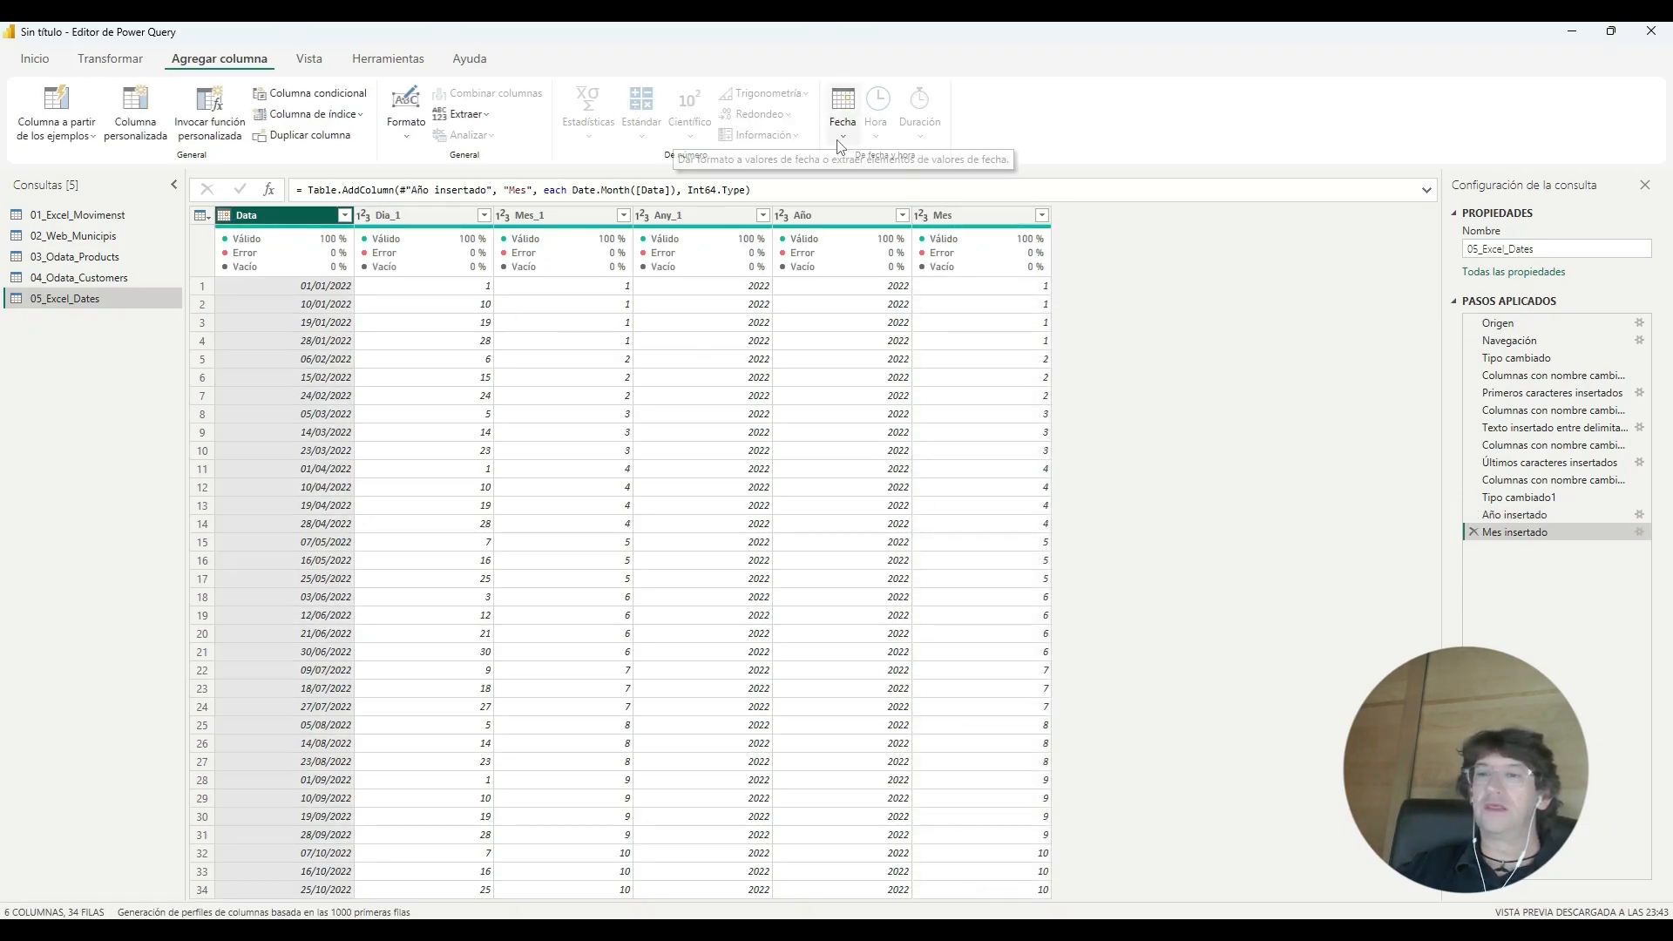
pyautogui.click(843, 117)
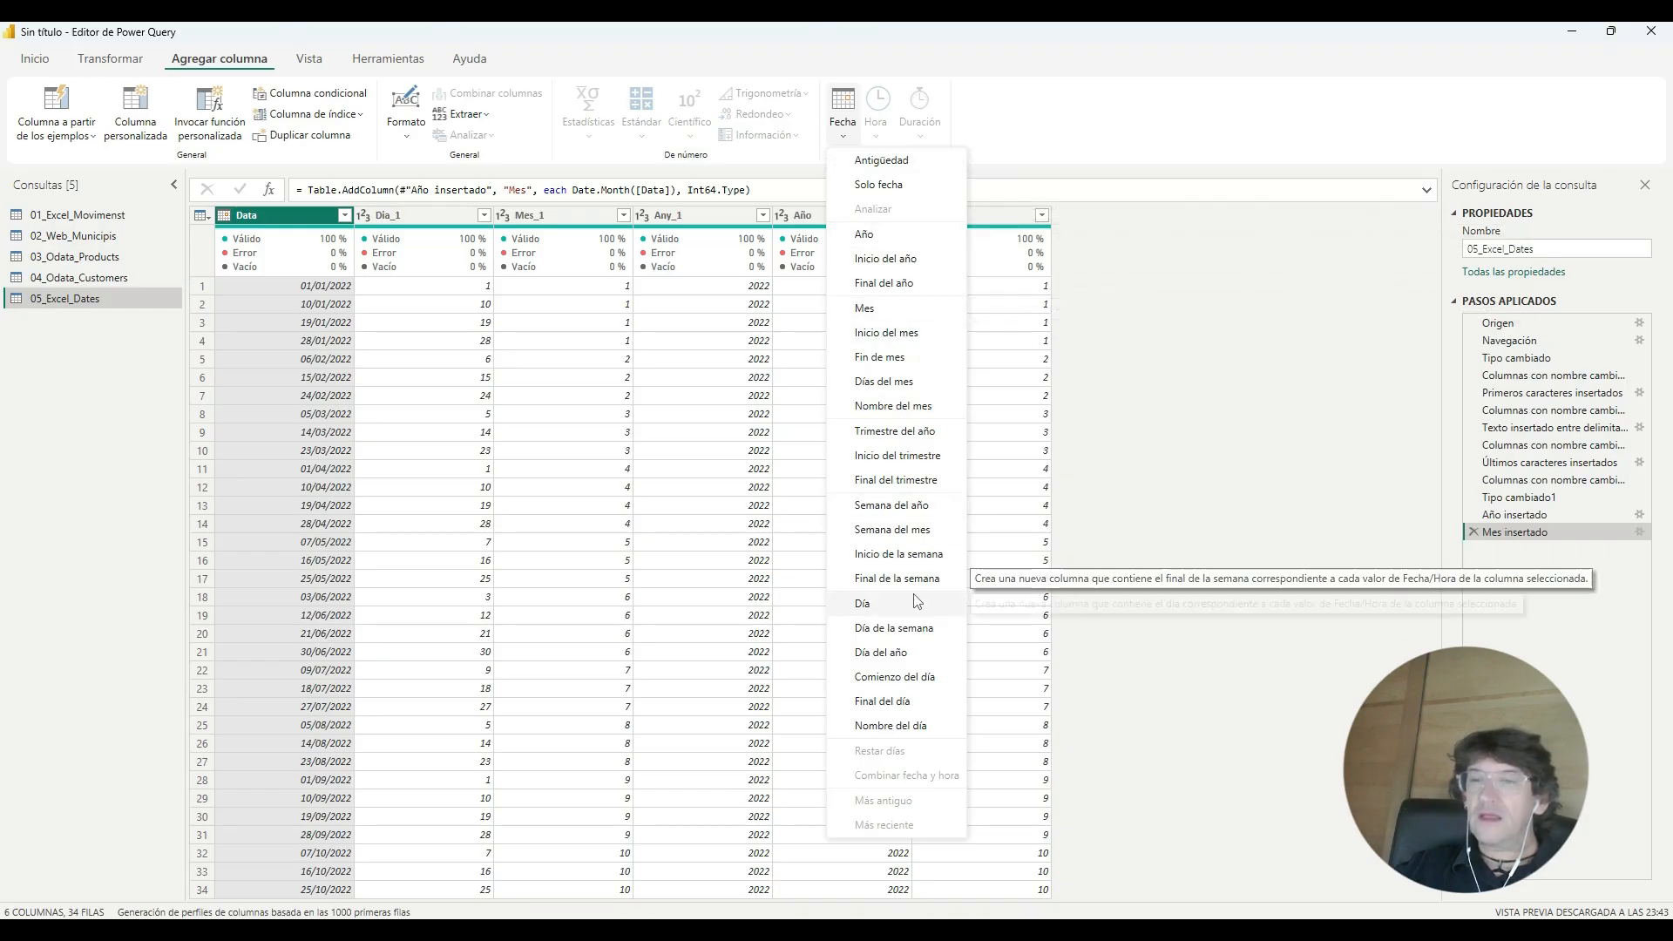
pyautogui.click(863, 603)
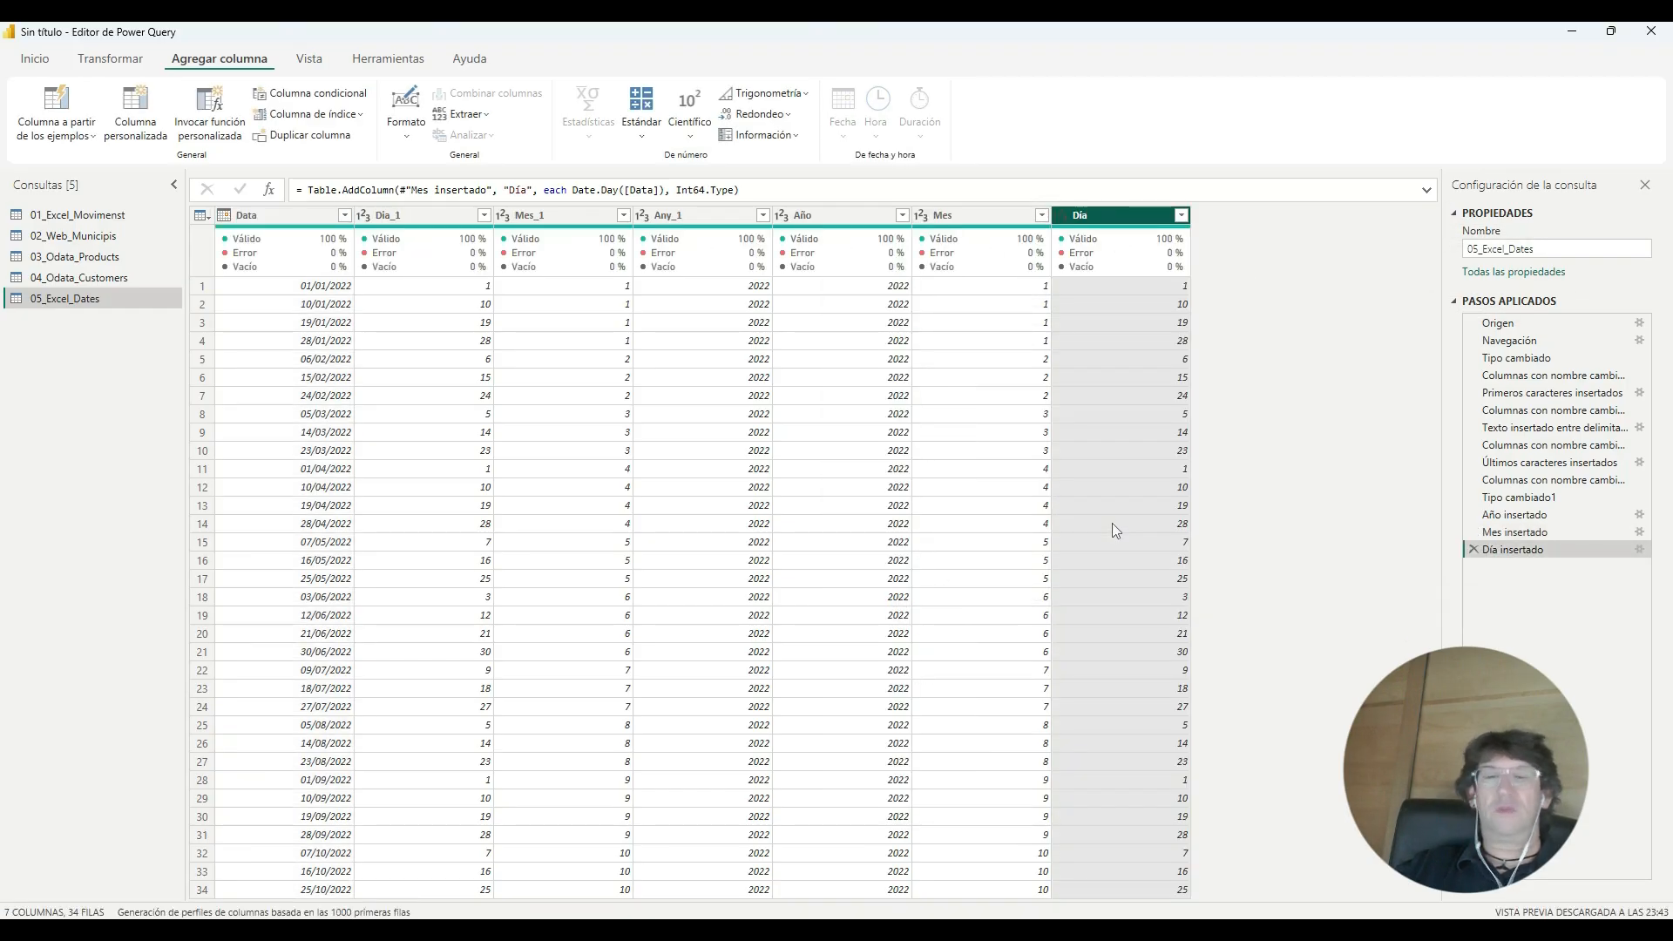
# Step: Add a month name (Nombre del mes) column derived from the Data column with the date functions
pyautogui.click(294, 214)
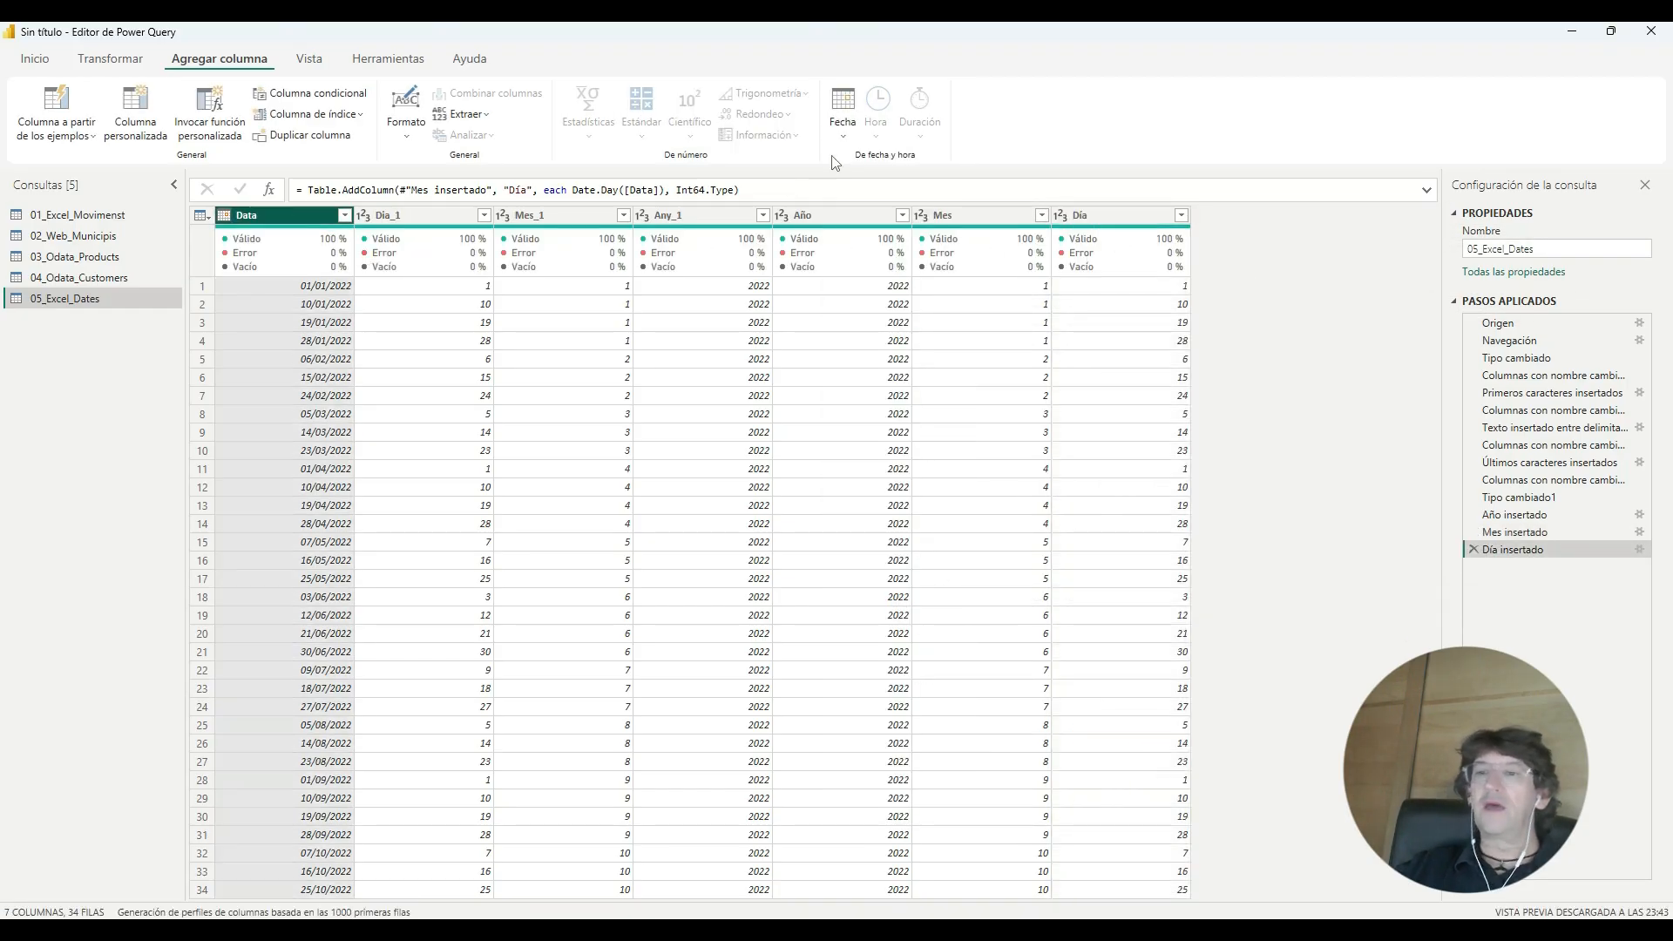
pyautogui.click(842, 131)
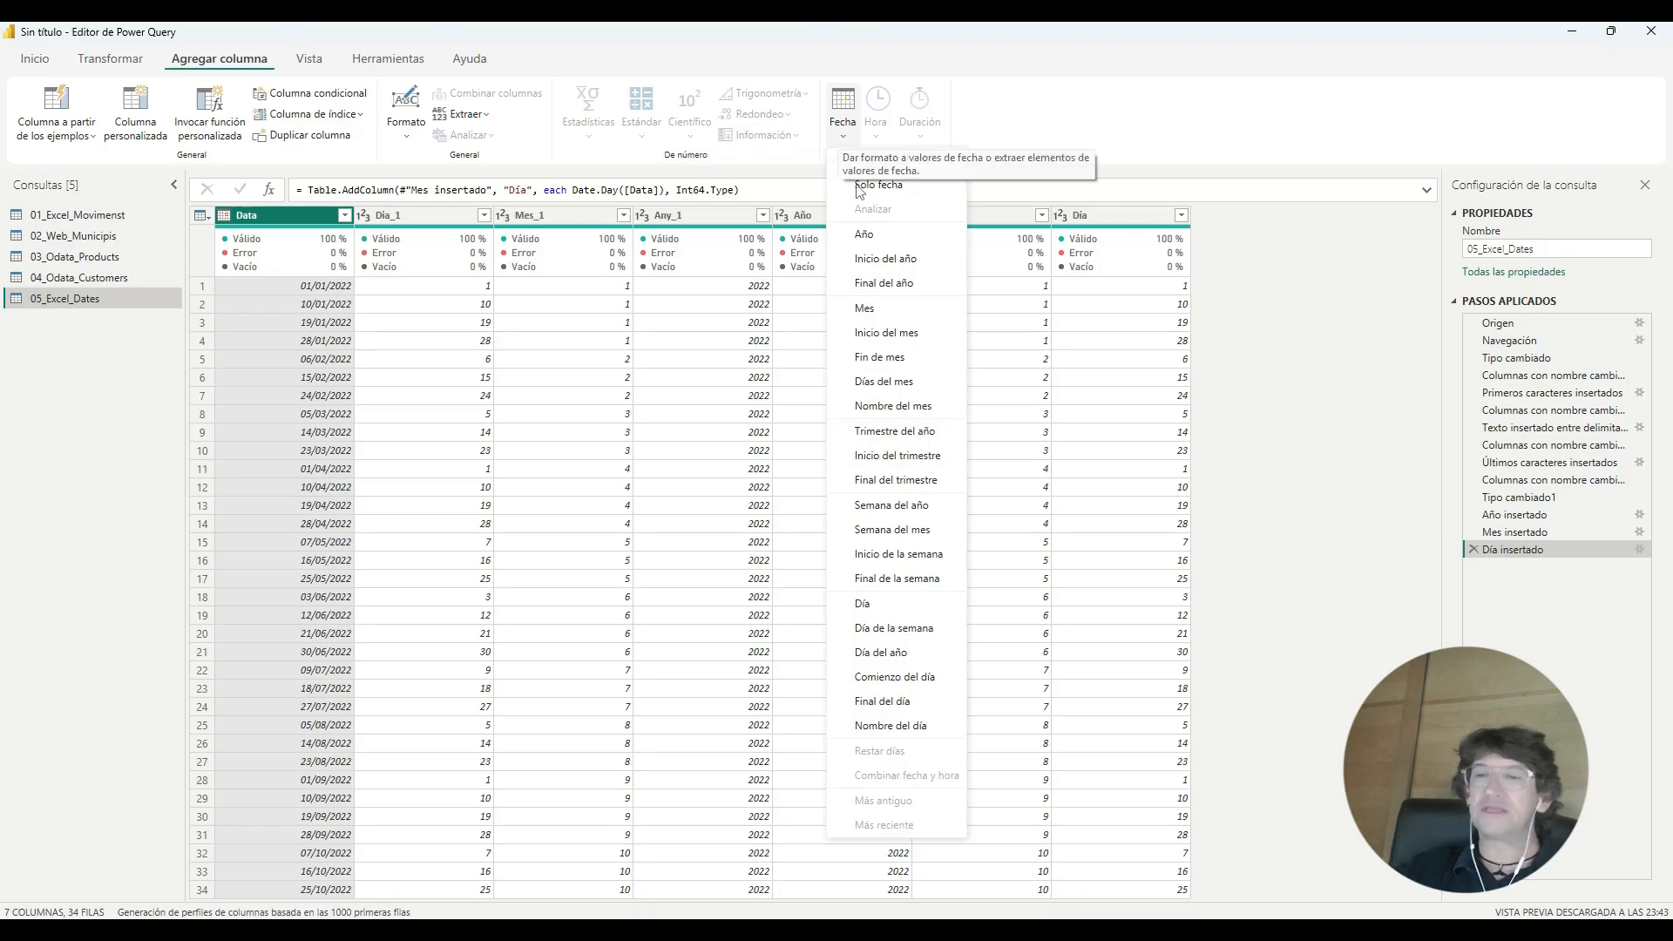
pyautogui.click(898, 406)
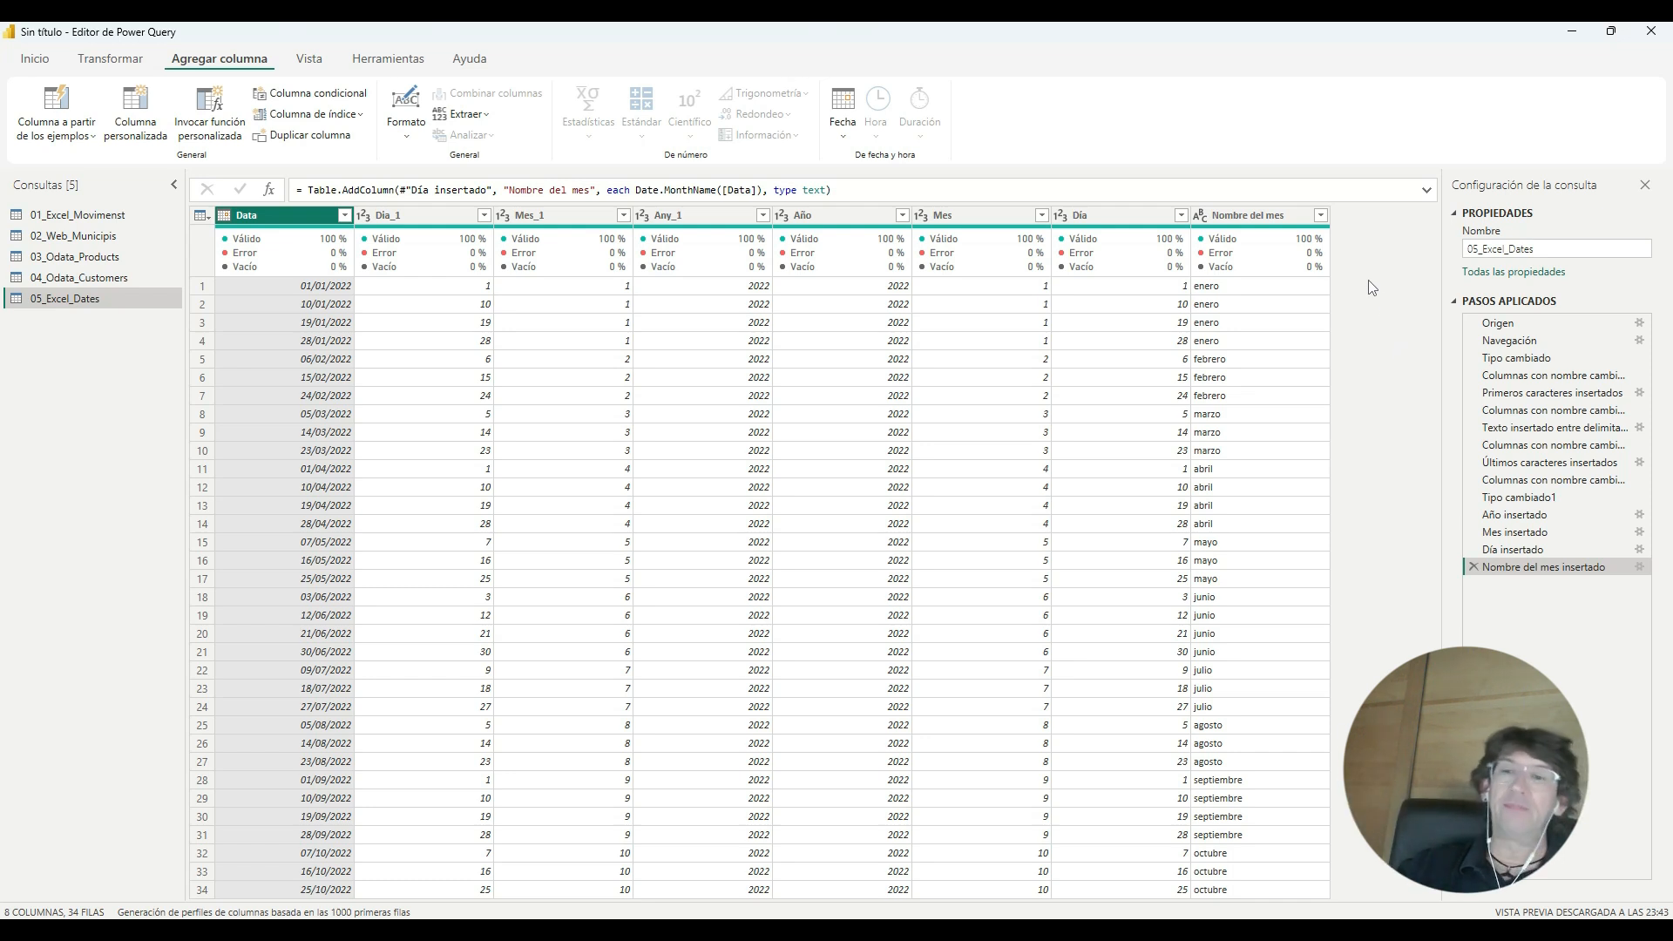
# Step: Set the regional configuration of the inserted month name step to Catalán (Catalán)
pyautogui.click(1640, 568)
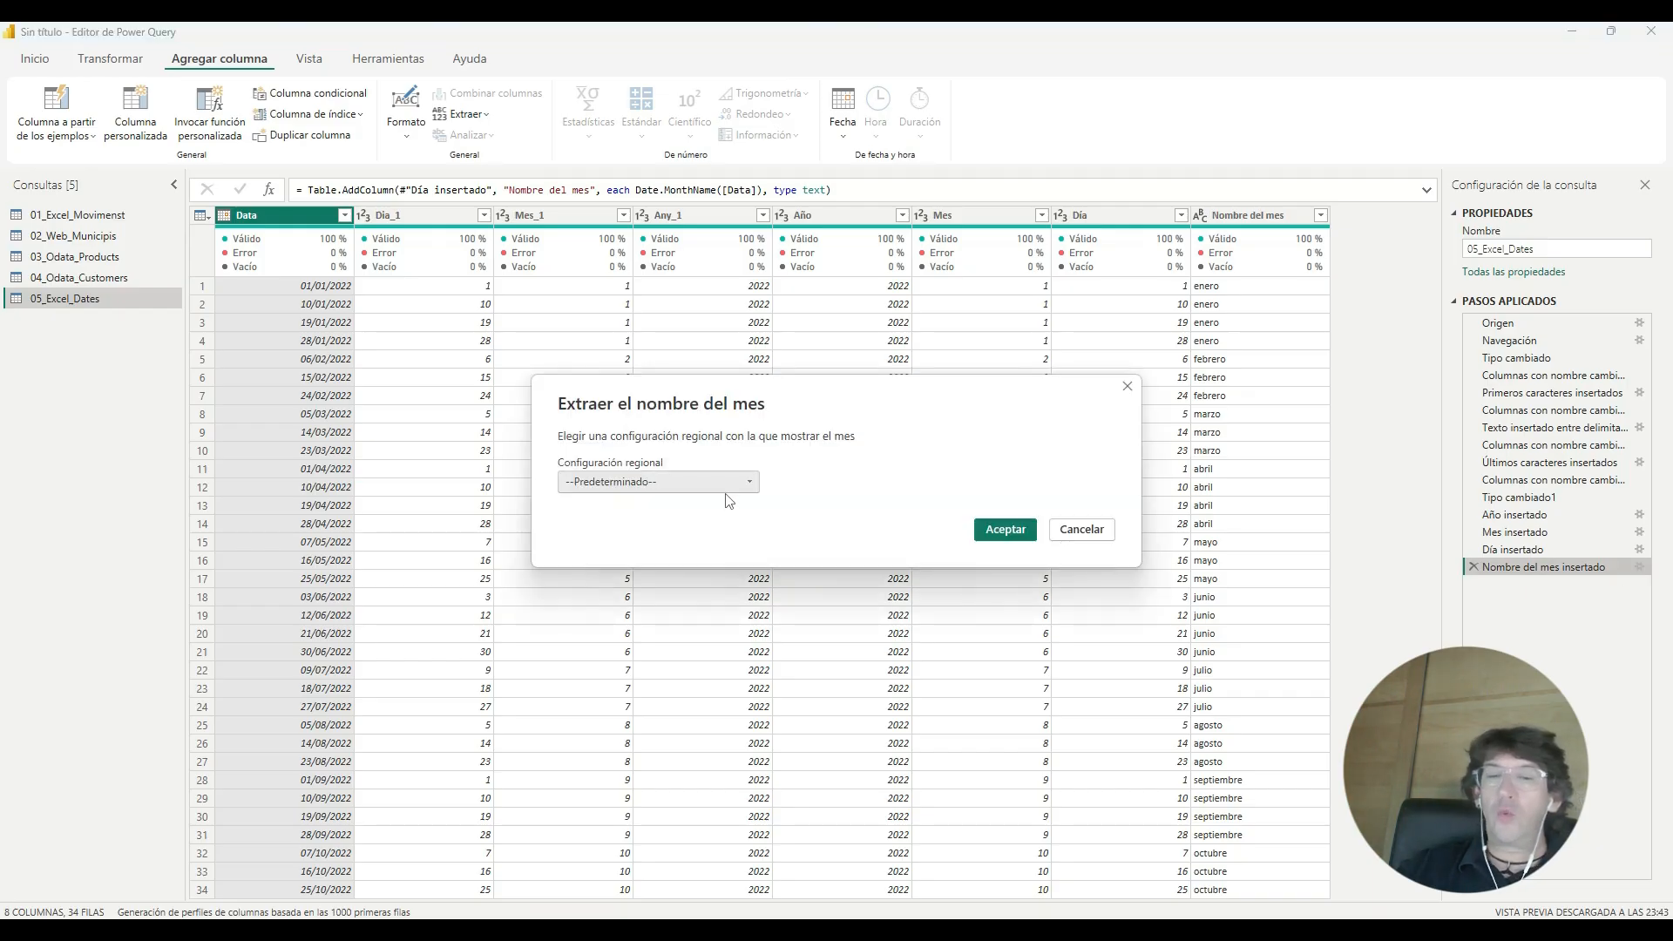
pyautogui.click(751, 484)
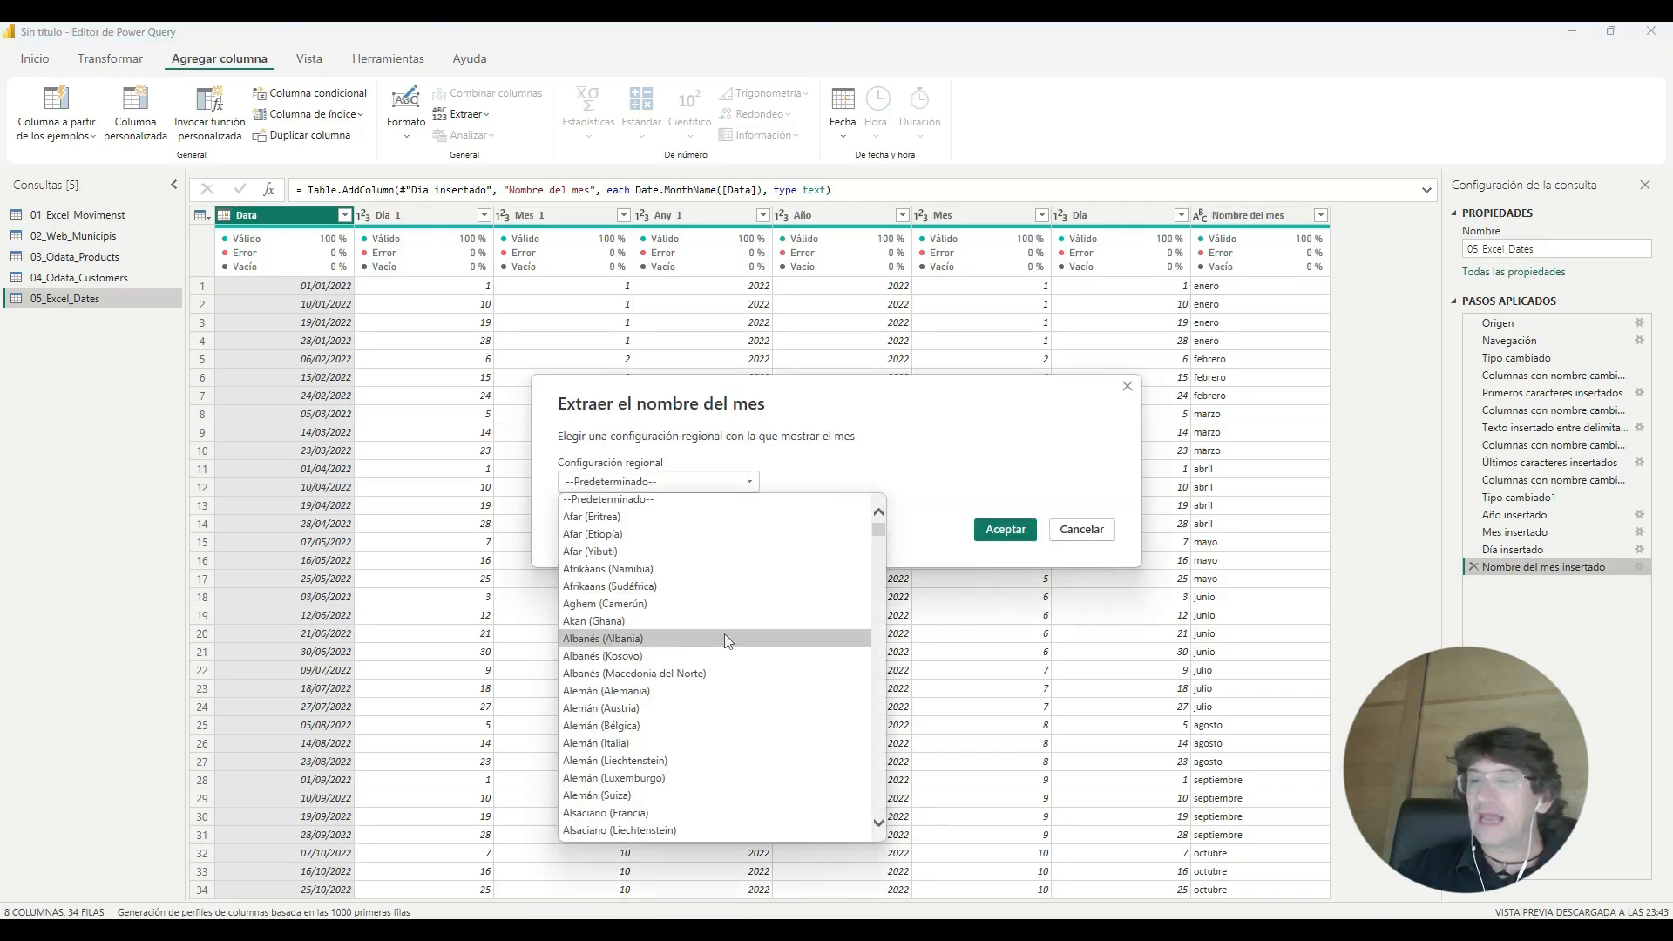
pyautogui.scroll(-4, 728, 642)
pyautogui.scroll(-15, 728, 643)
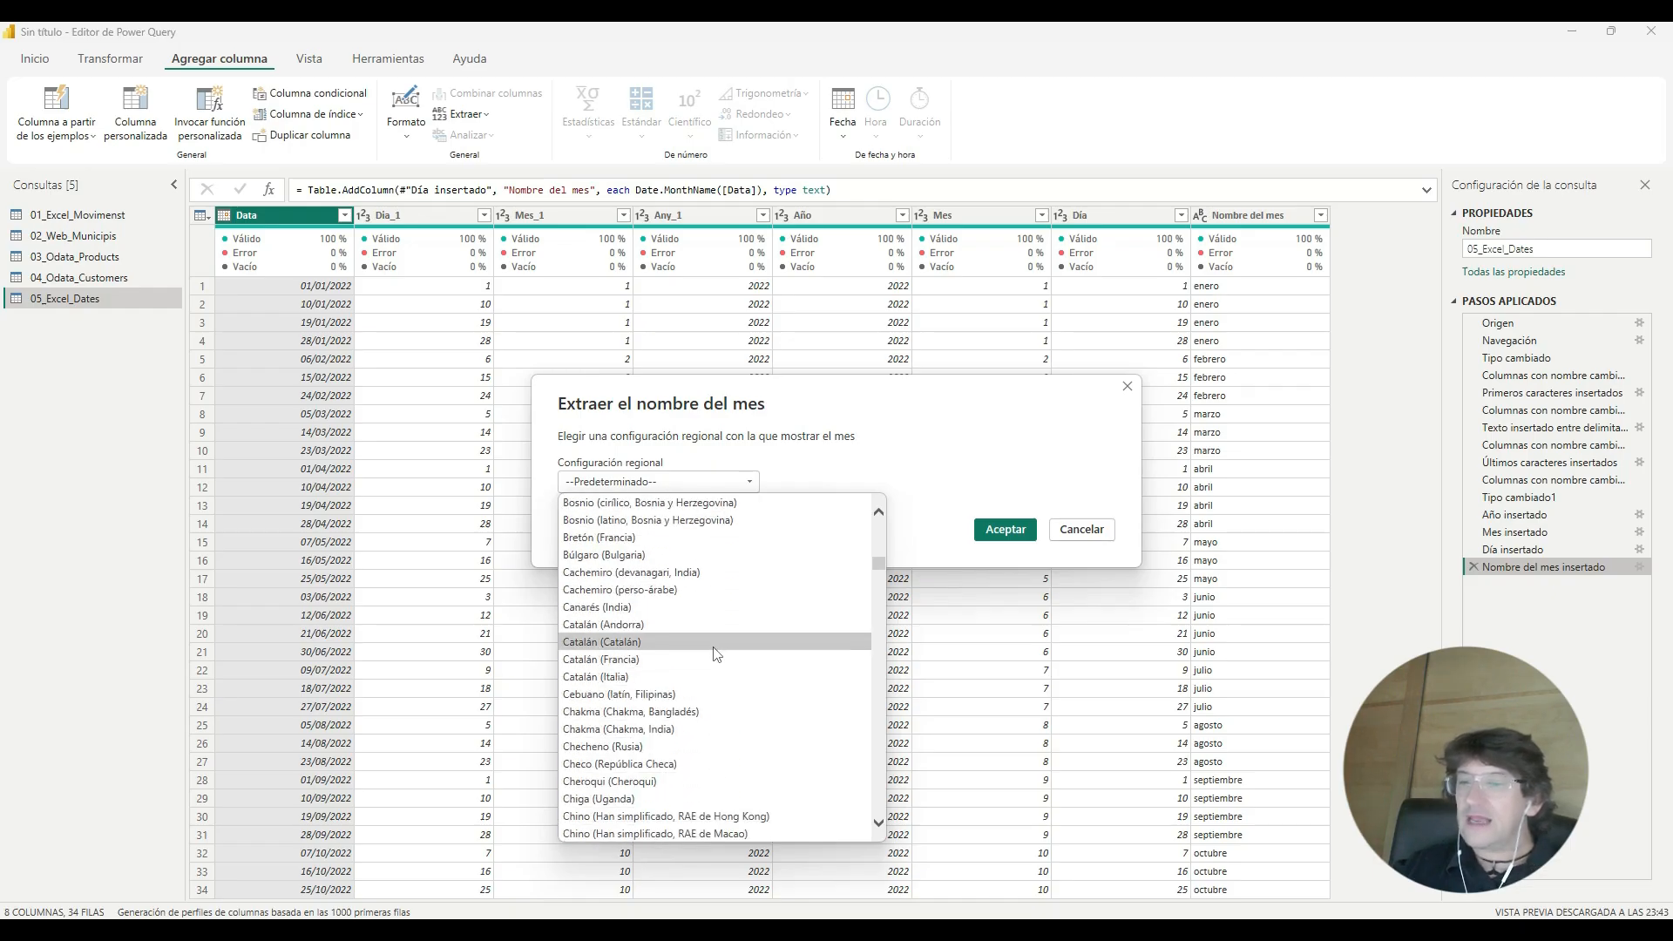
pyautogui.click(715, 645)
pyautogui.click(994, 530)
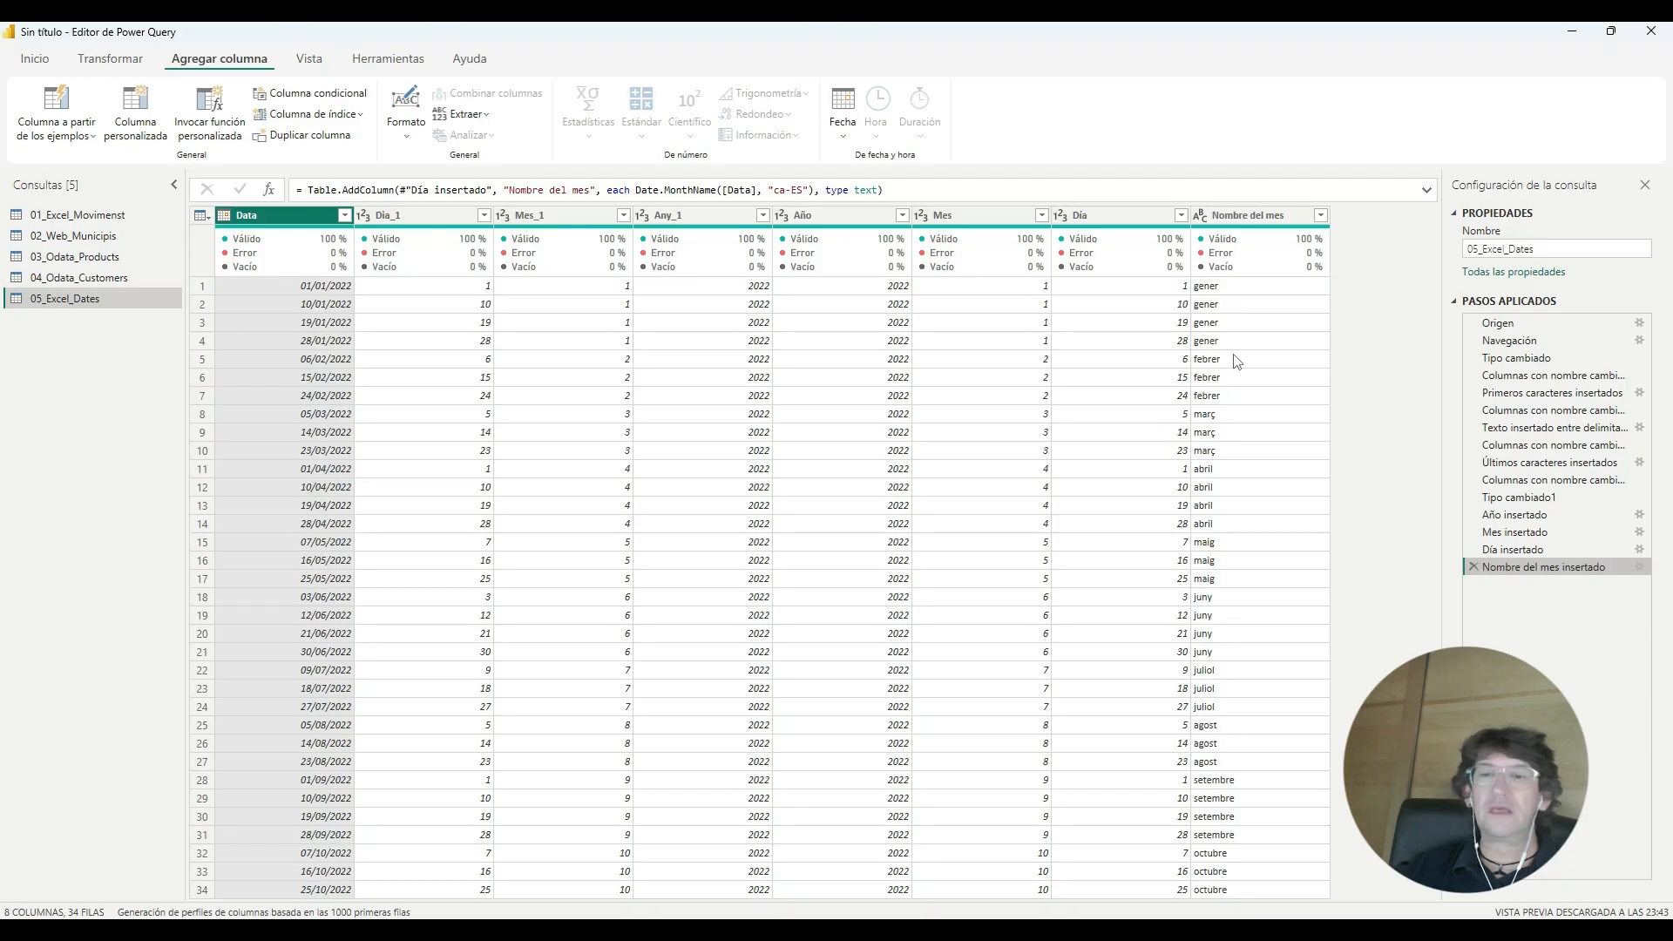
# Step: Convert the text in the Nombre del mes column to uppercase (MAYÚSCULAS), transforming the existing column
pyautogui.click(1225, 218)
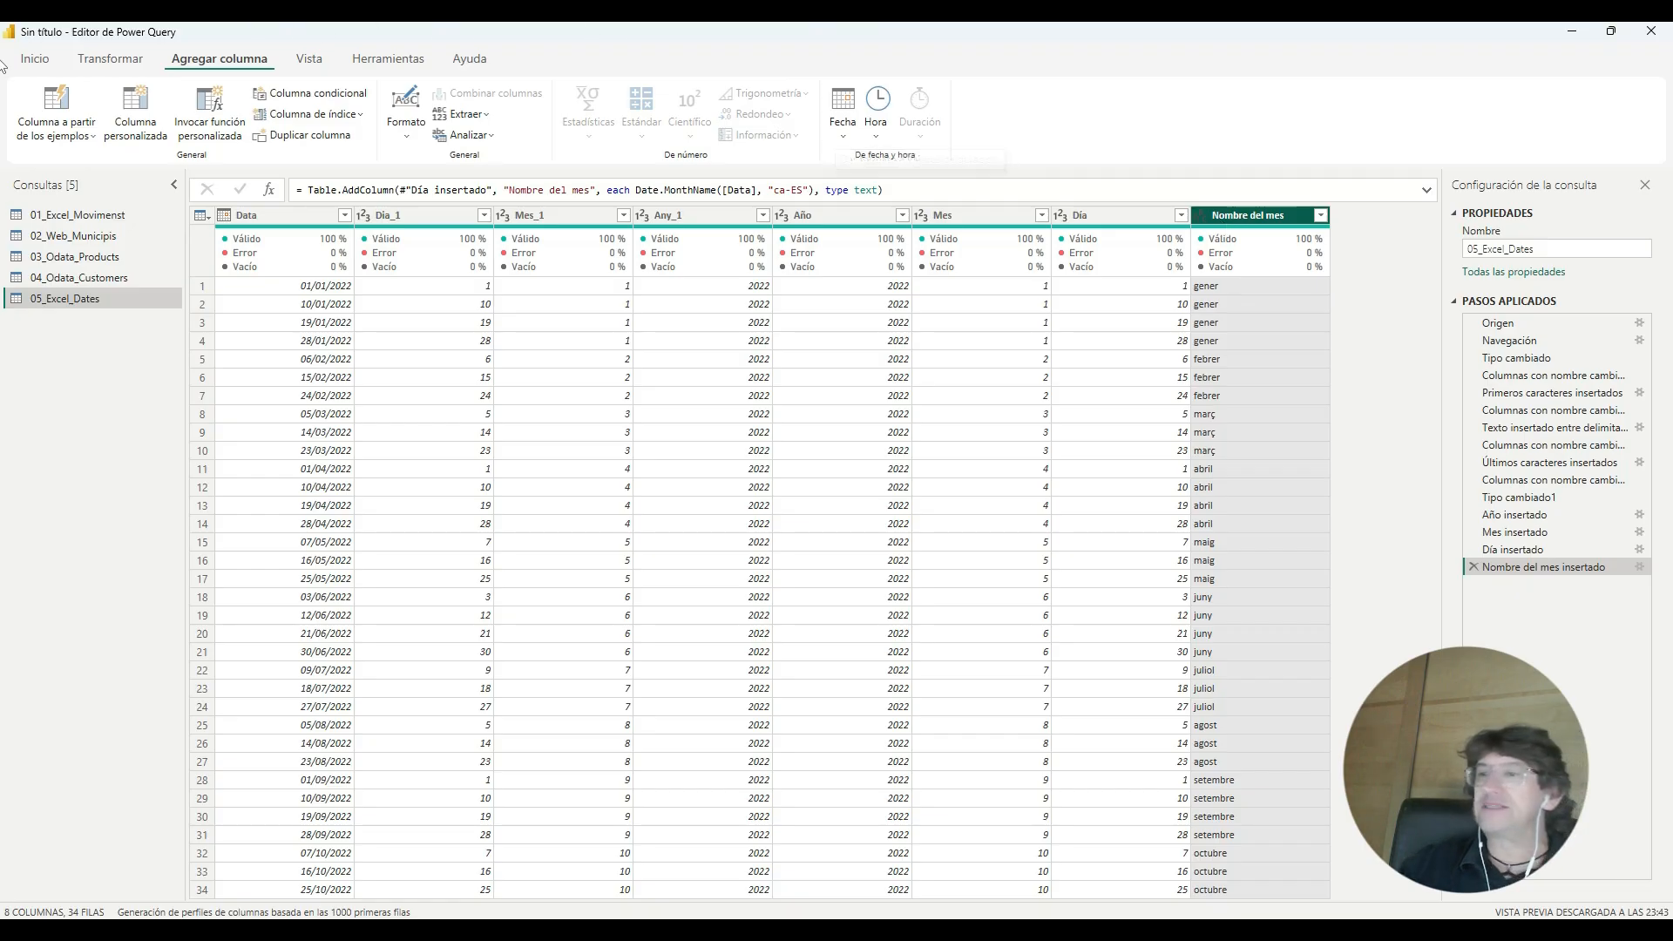
pyautogui.click(98, 63)
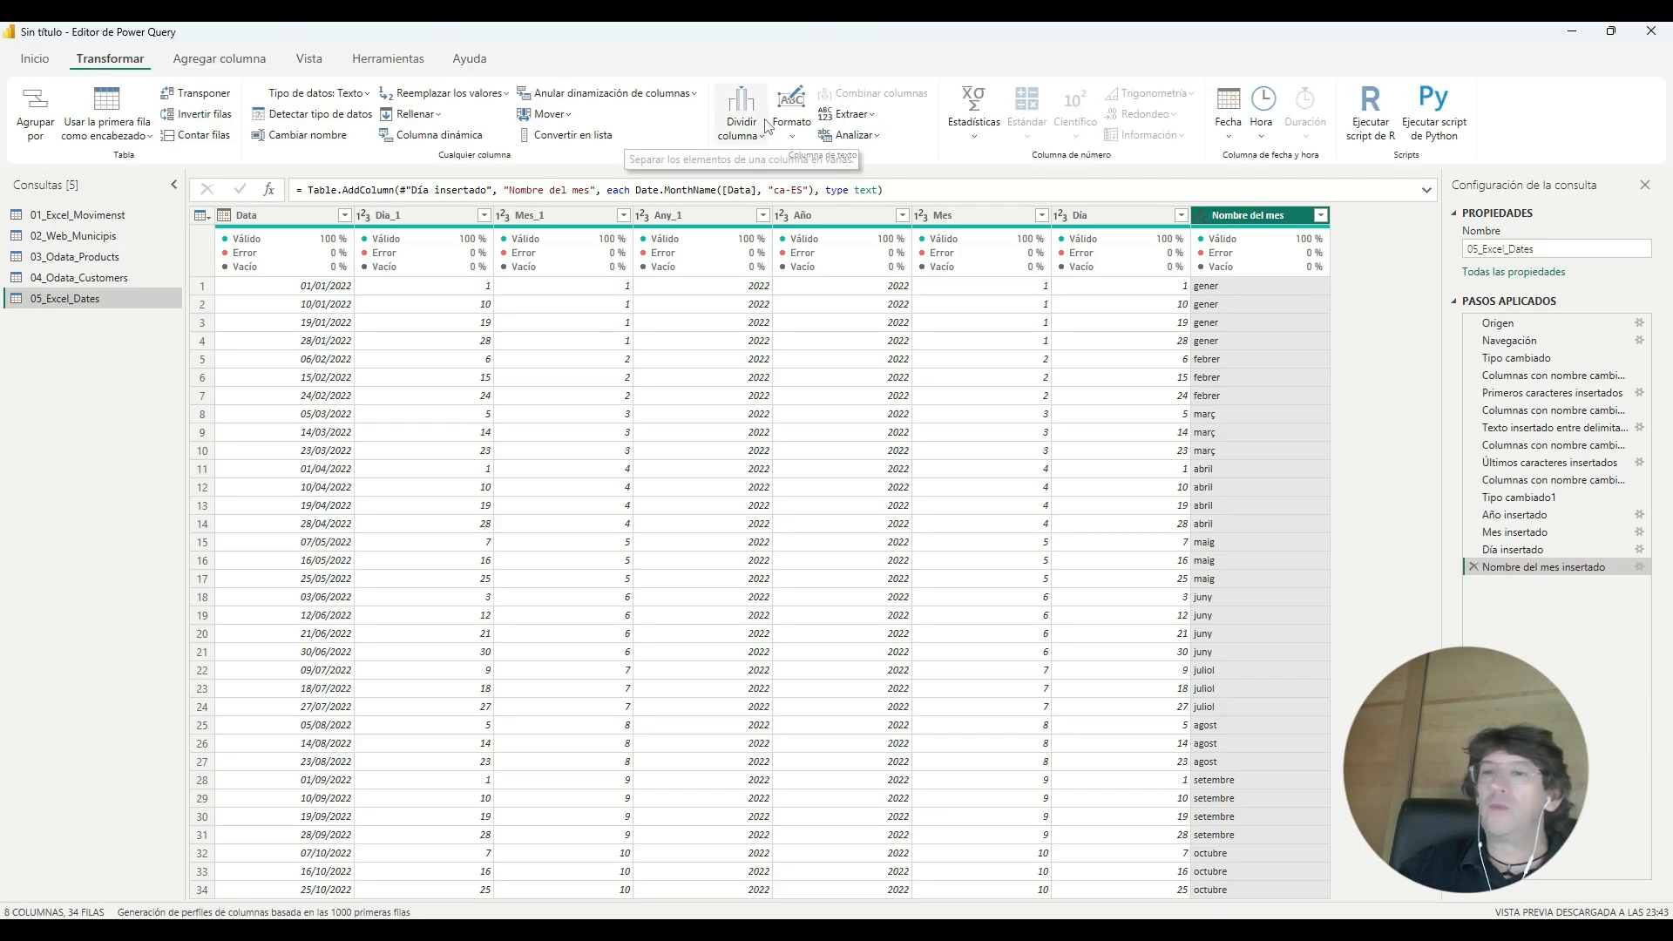
pyautogui.click(791, 122)
pyautogui.click(830, 184)
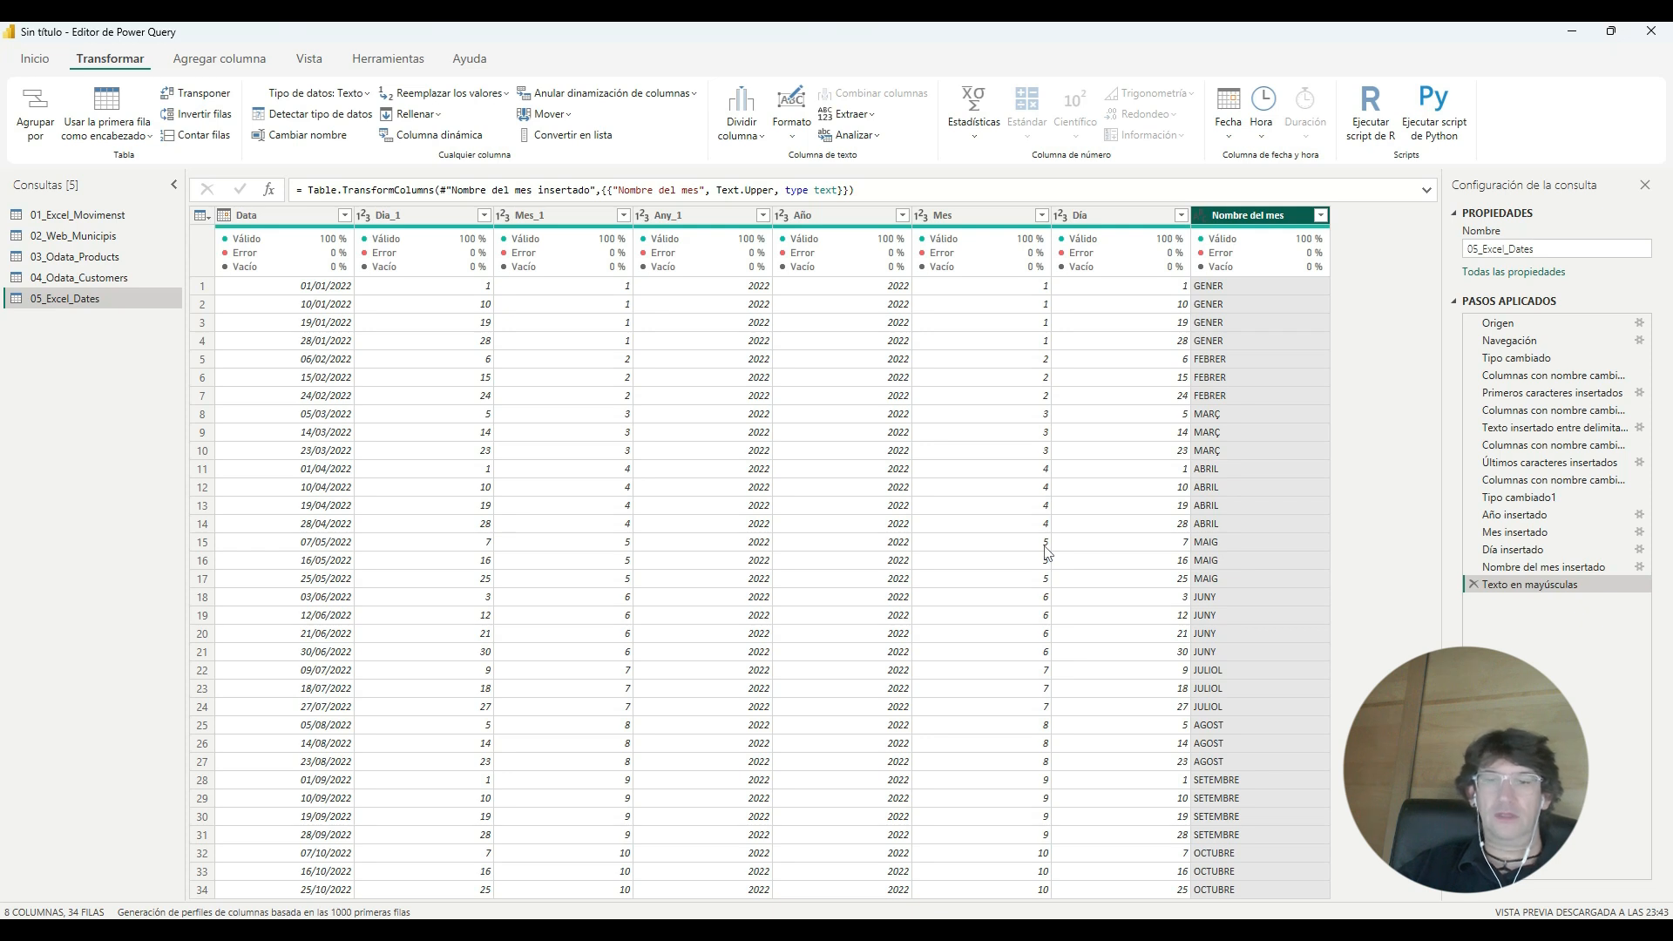
# Step: Try adding a day of the week (Día de la semana) column from the Data column, and delete that applied step
pyautogui.click(288, 218)
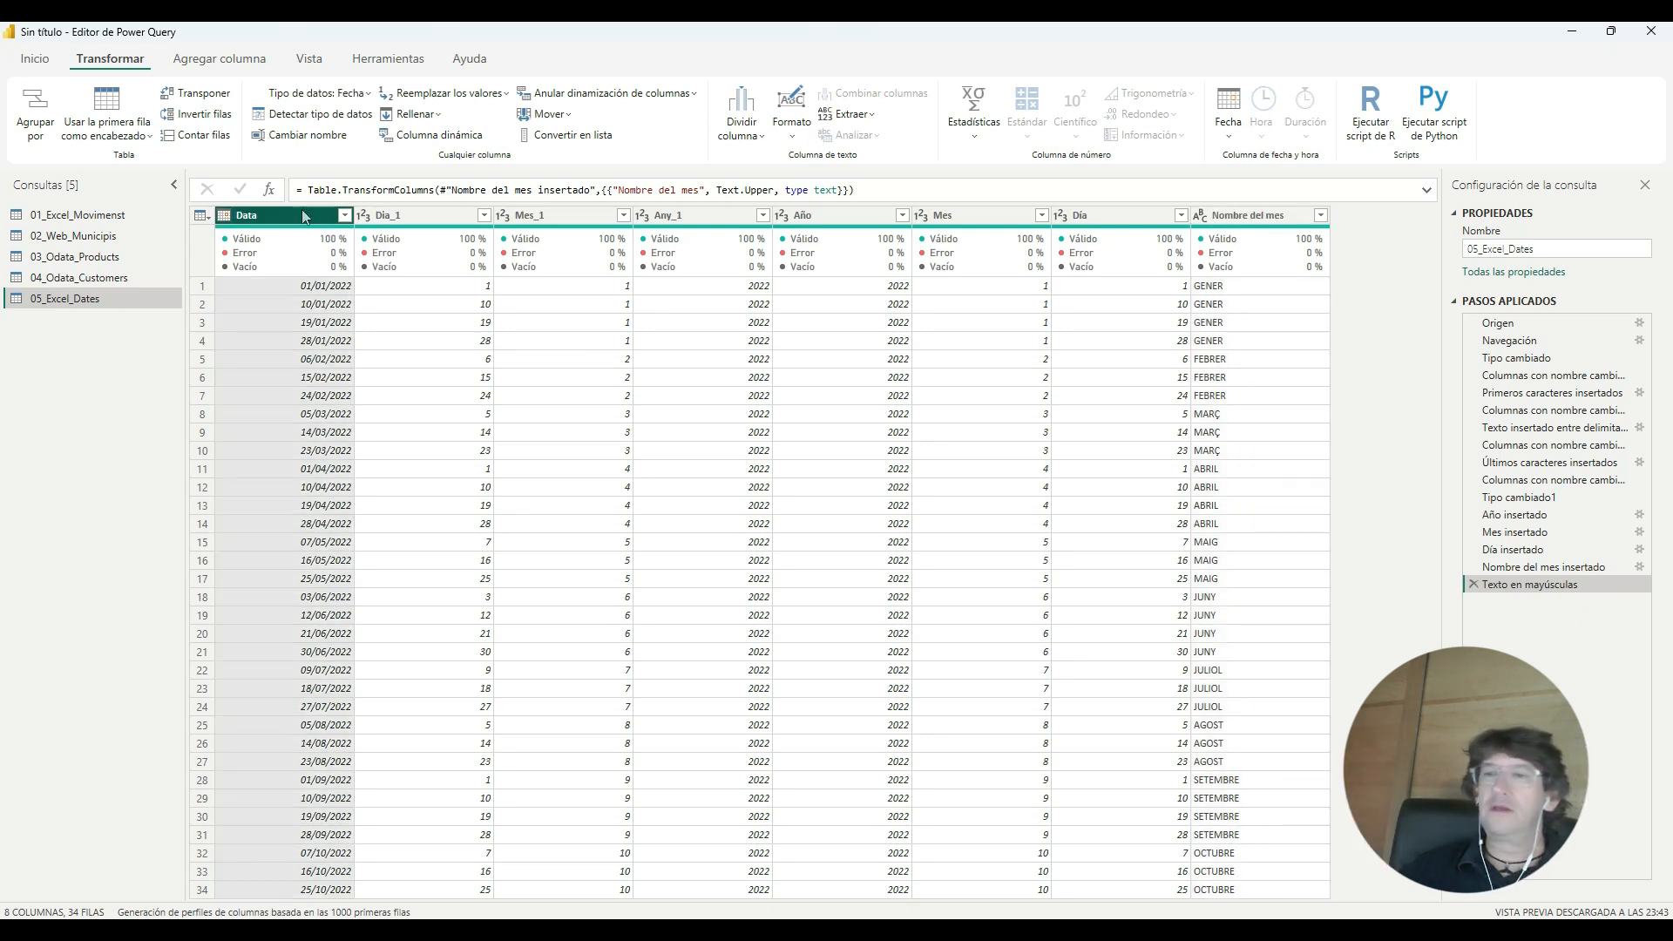
pyautogui.click(219, 58)
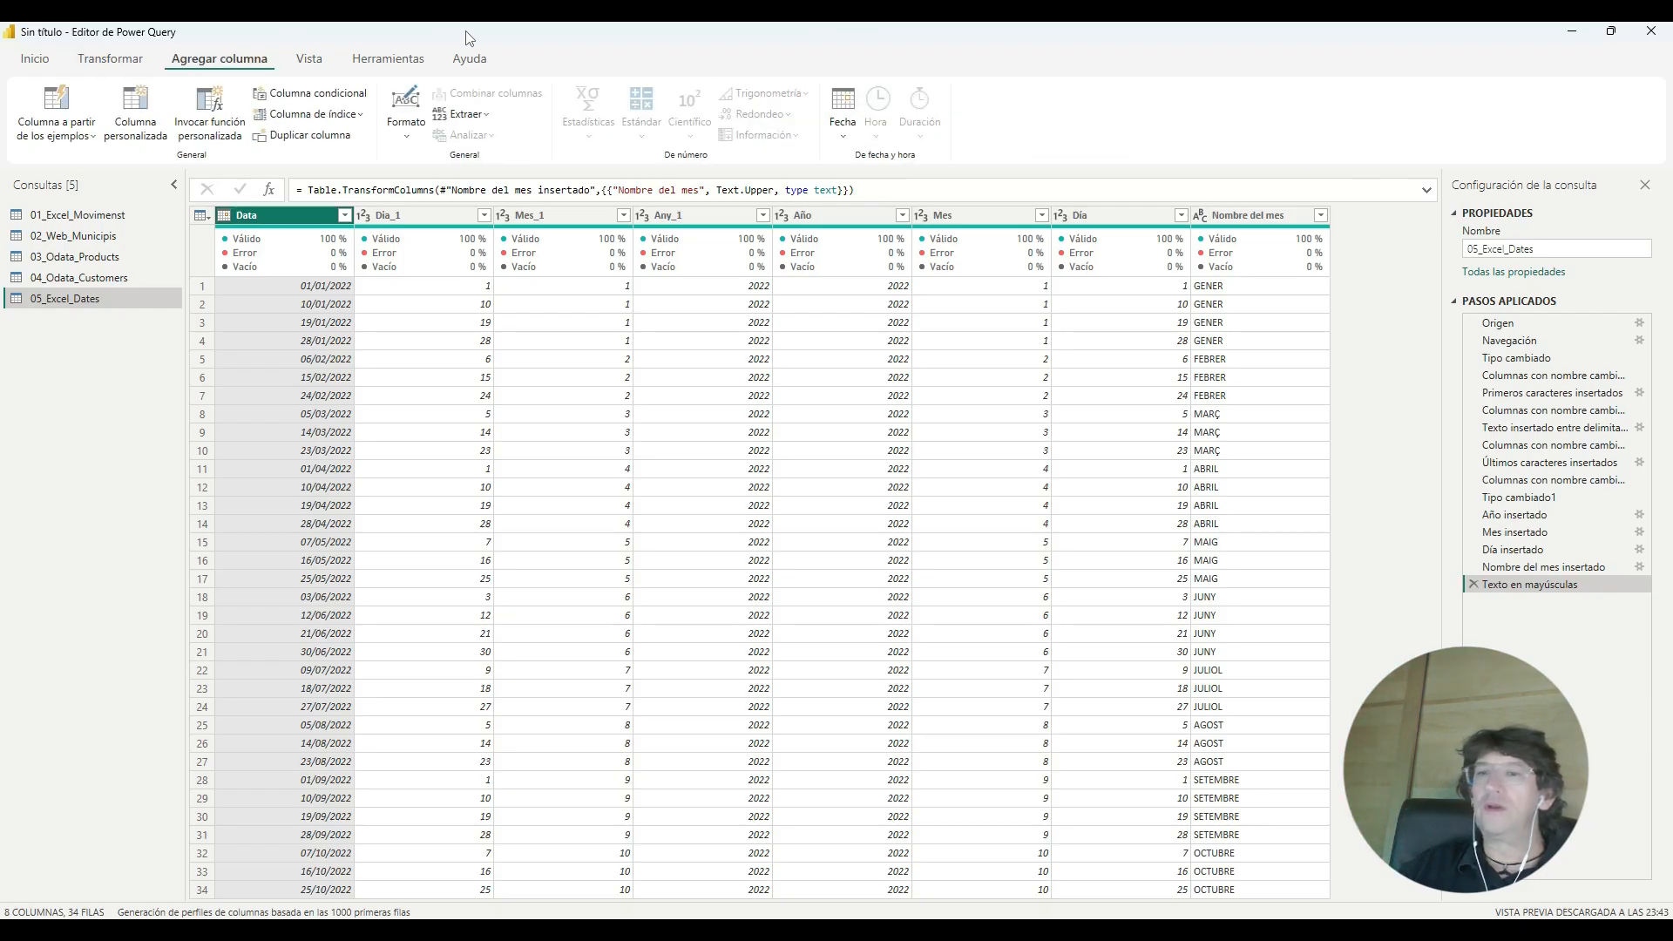
pyautogui.click(843, 112)
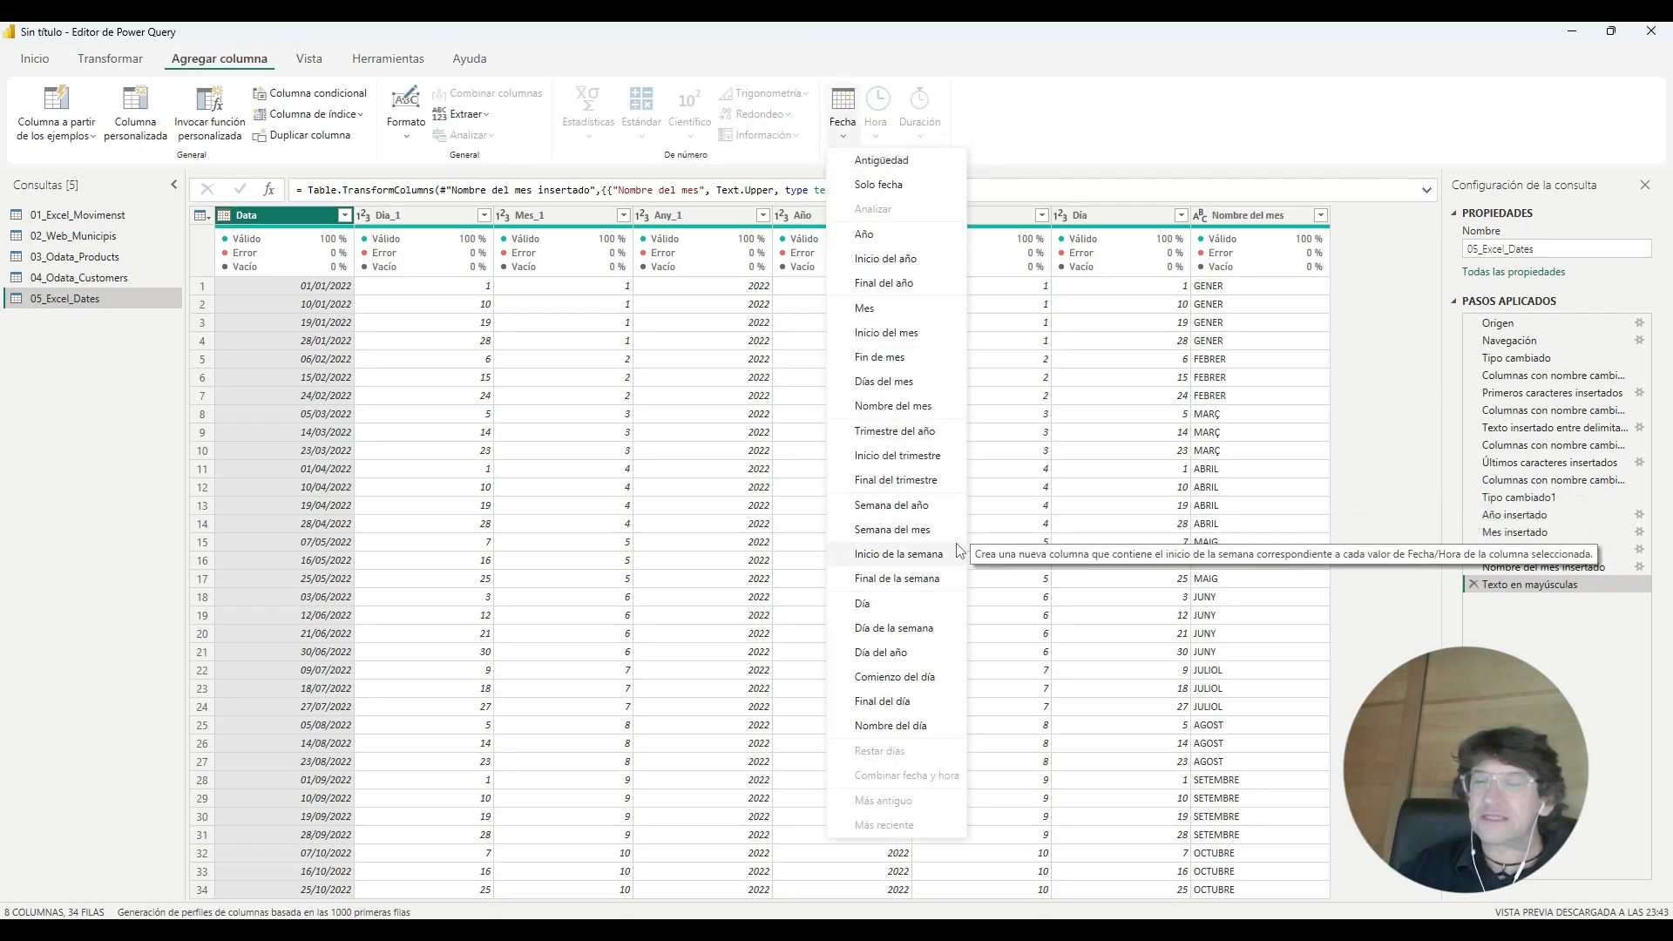
pyautogui.click(900, 630)
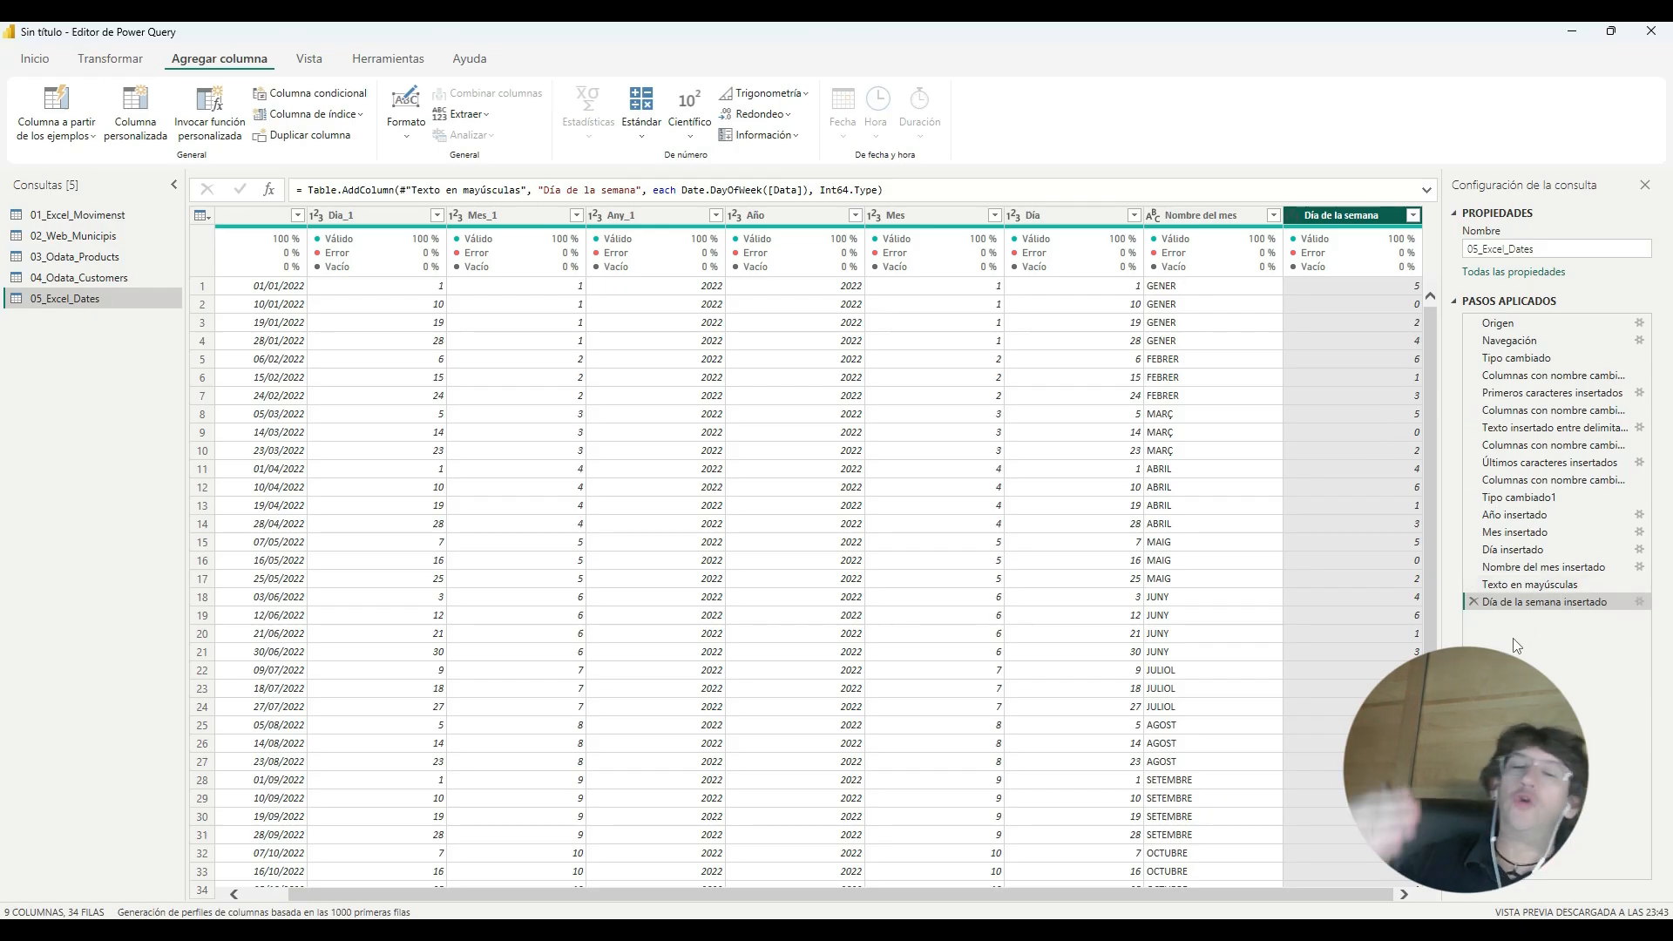
pyautogui.click(1473, 601)
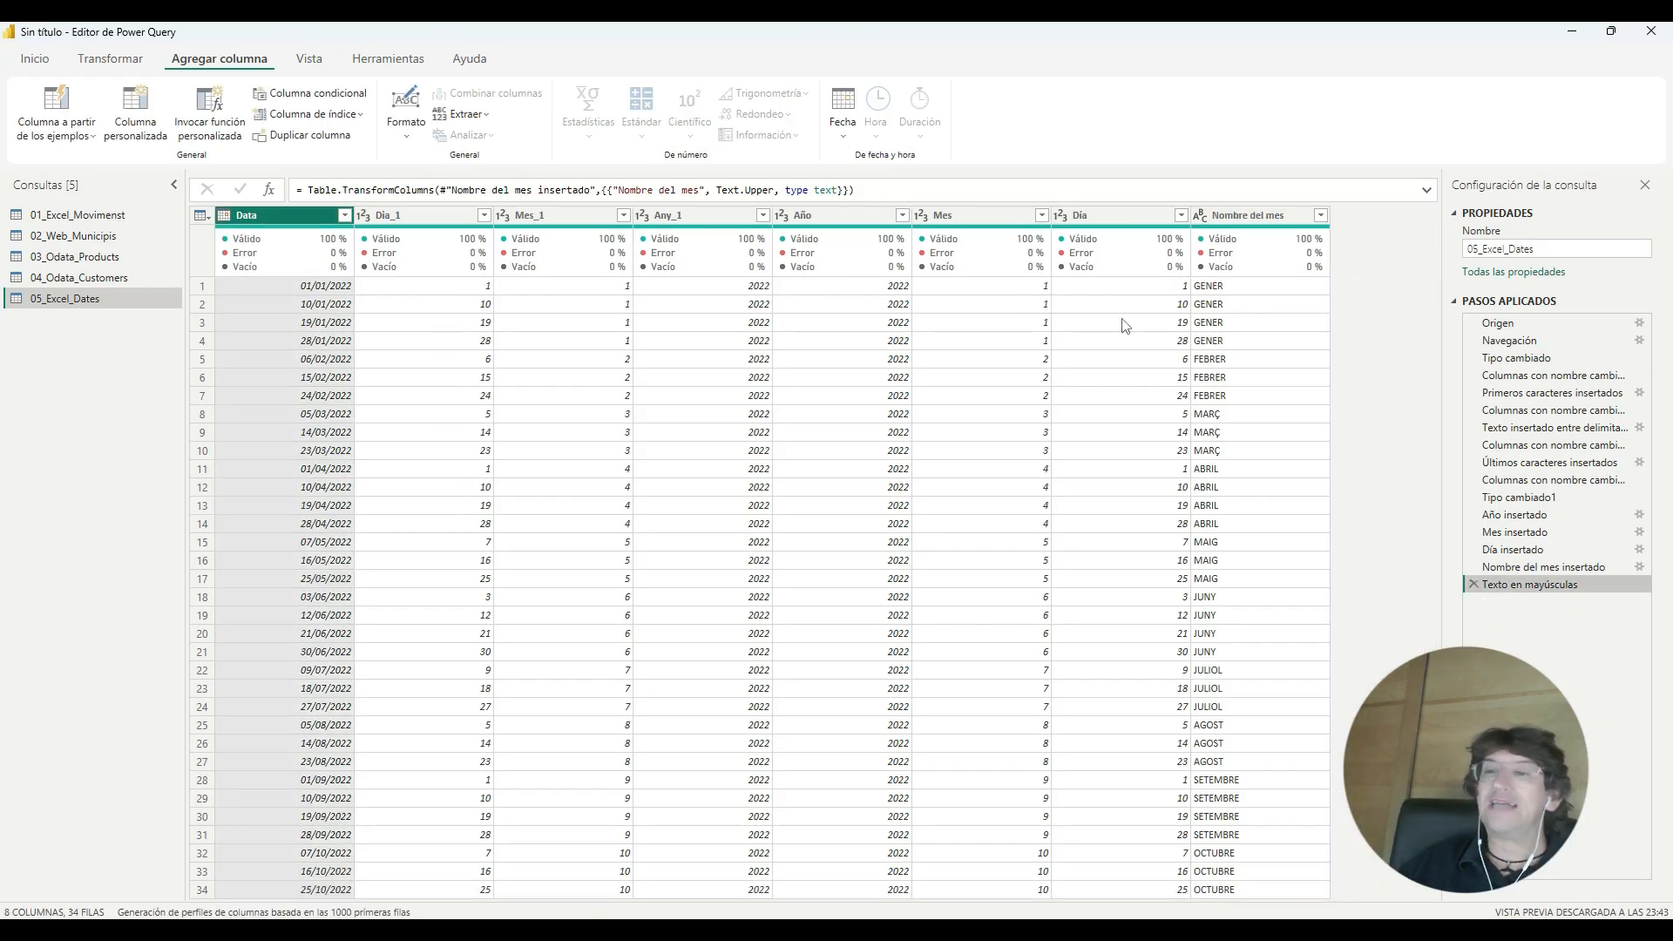
# Step: Add a day name (Nombre del día) column from the Data column and capitalize each word in it
pyautogui.click(844, 138)
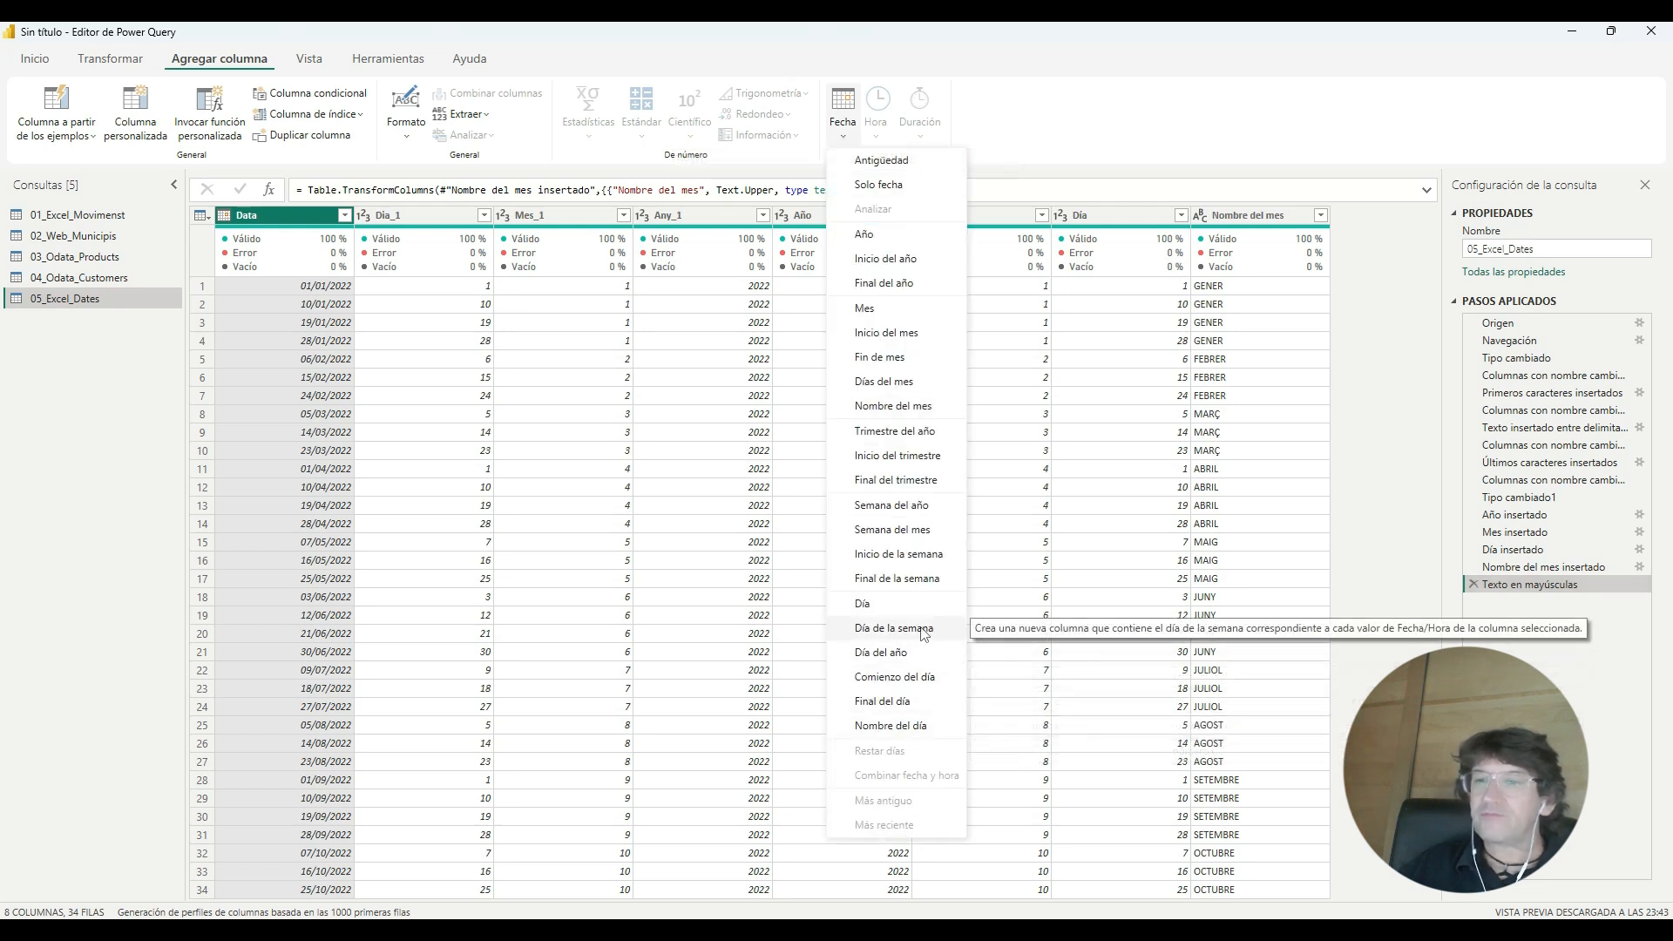
pyautogui.click(897, 727)
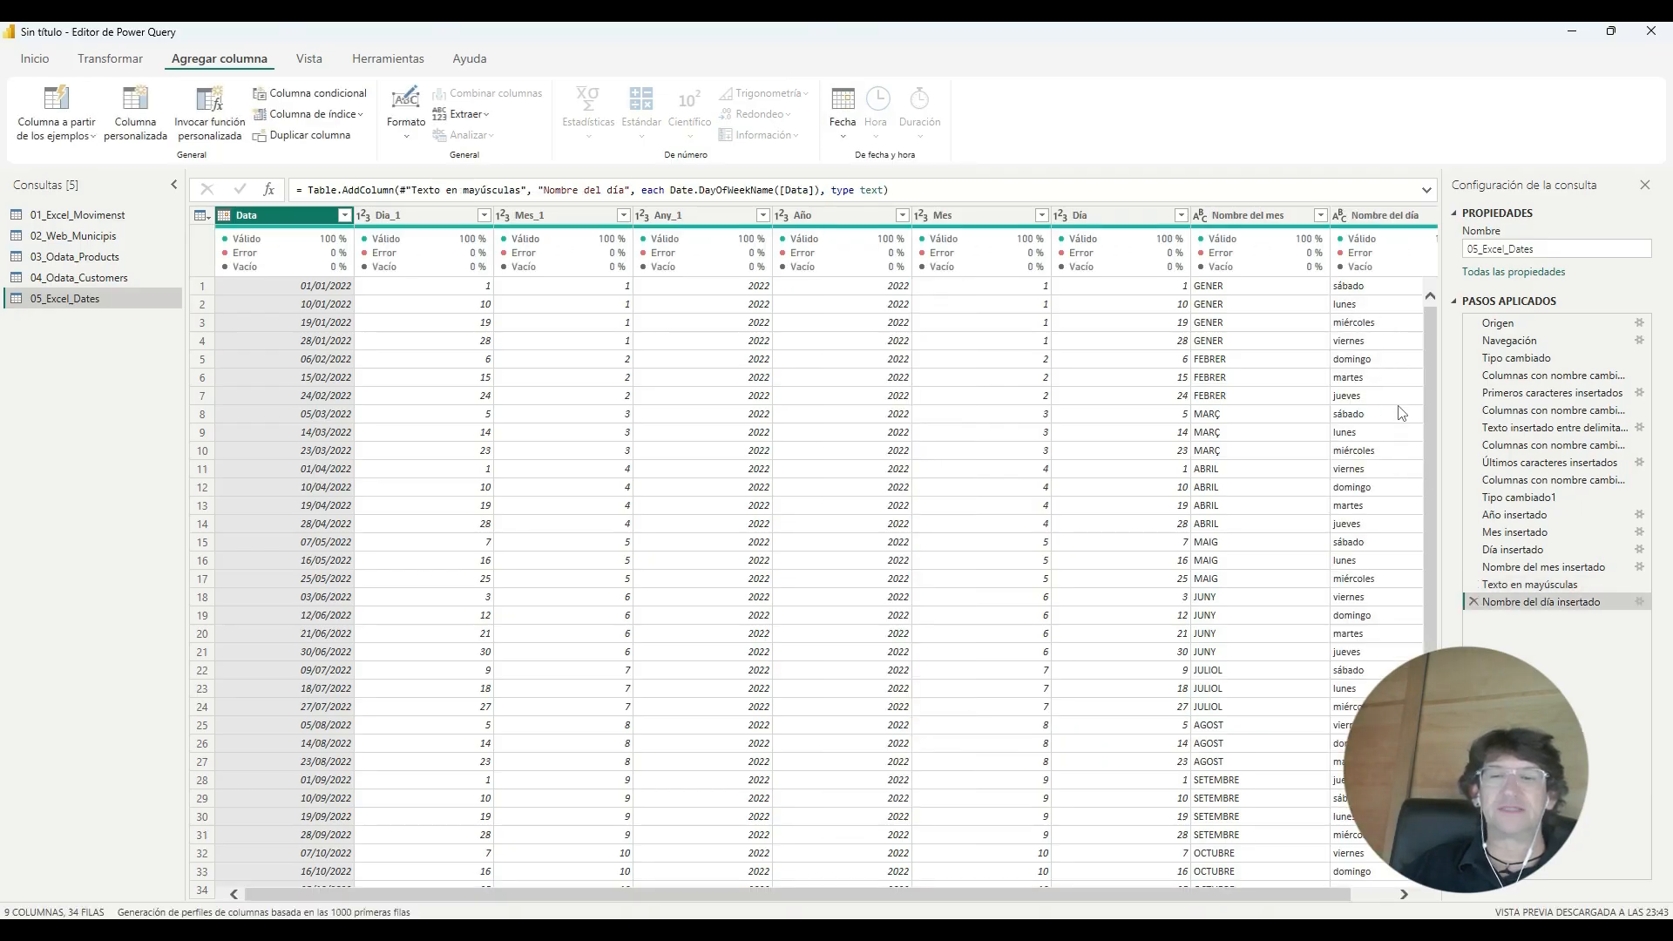
pyautogui.click(1357, 223)
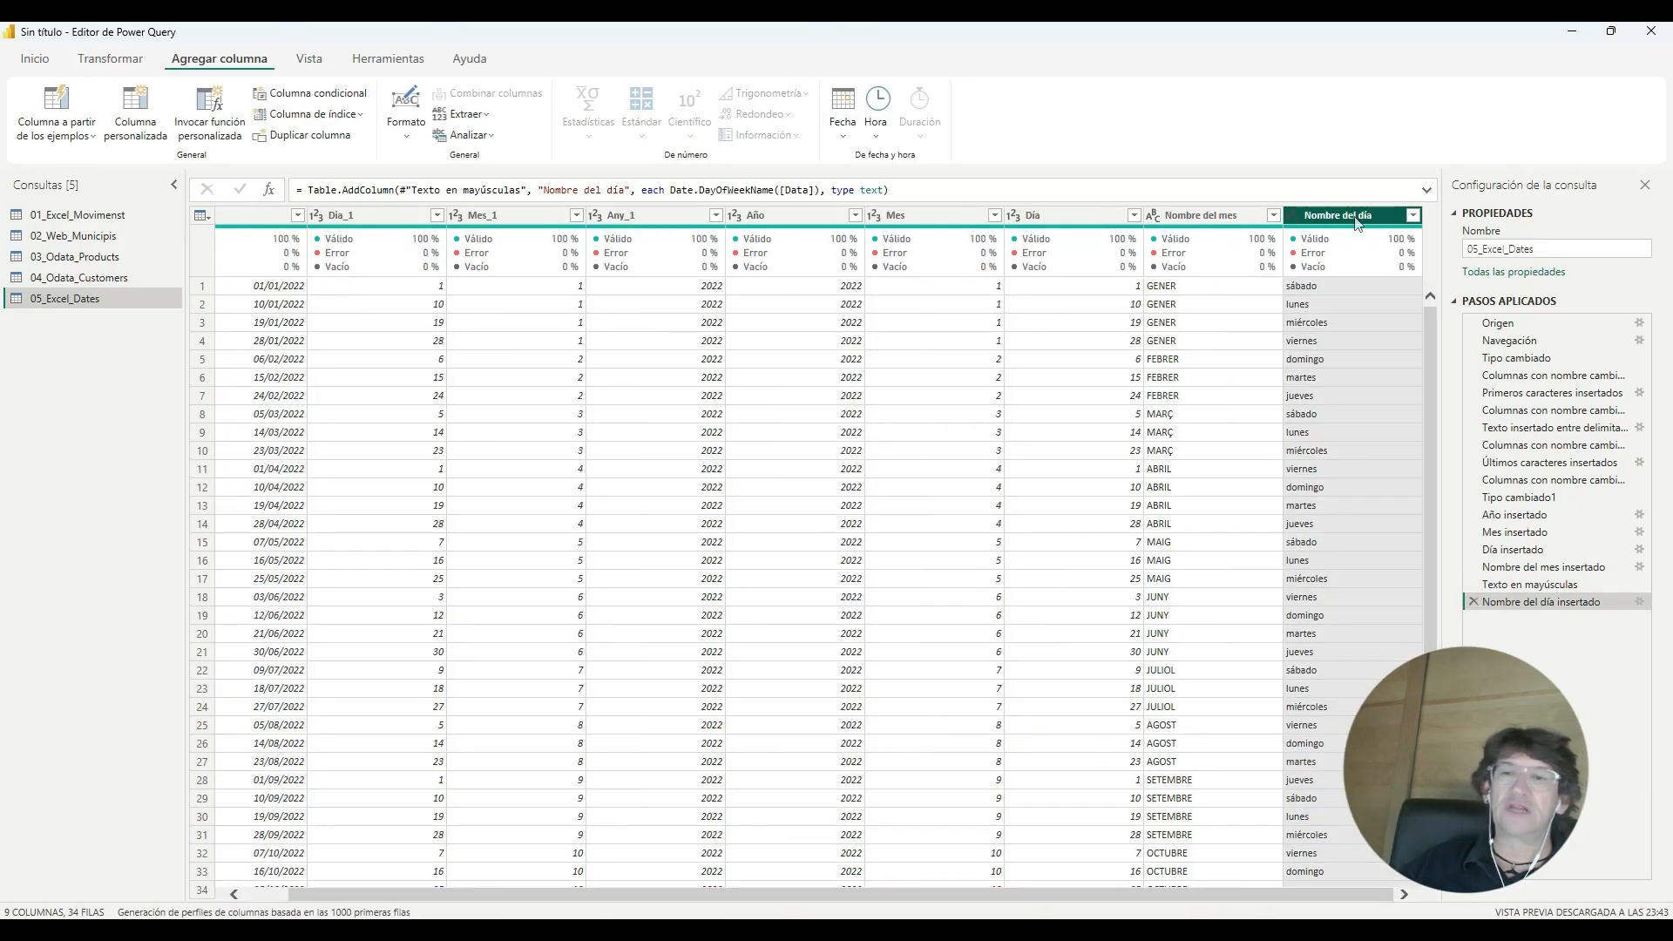
pyautogui.click(110, 58)
pyautogui.click(792, 112)
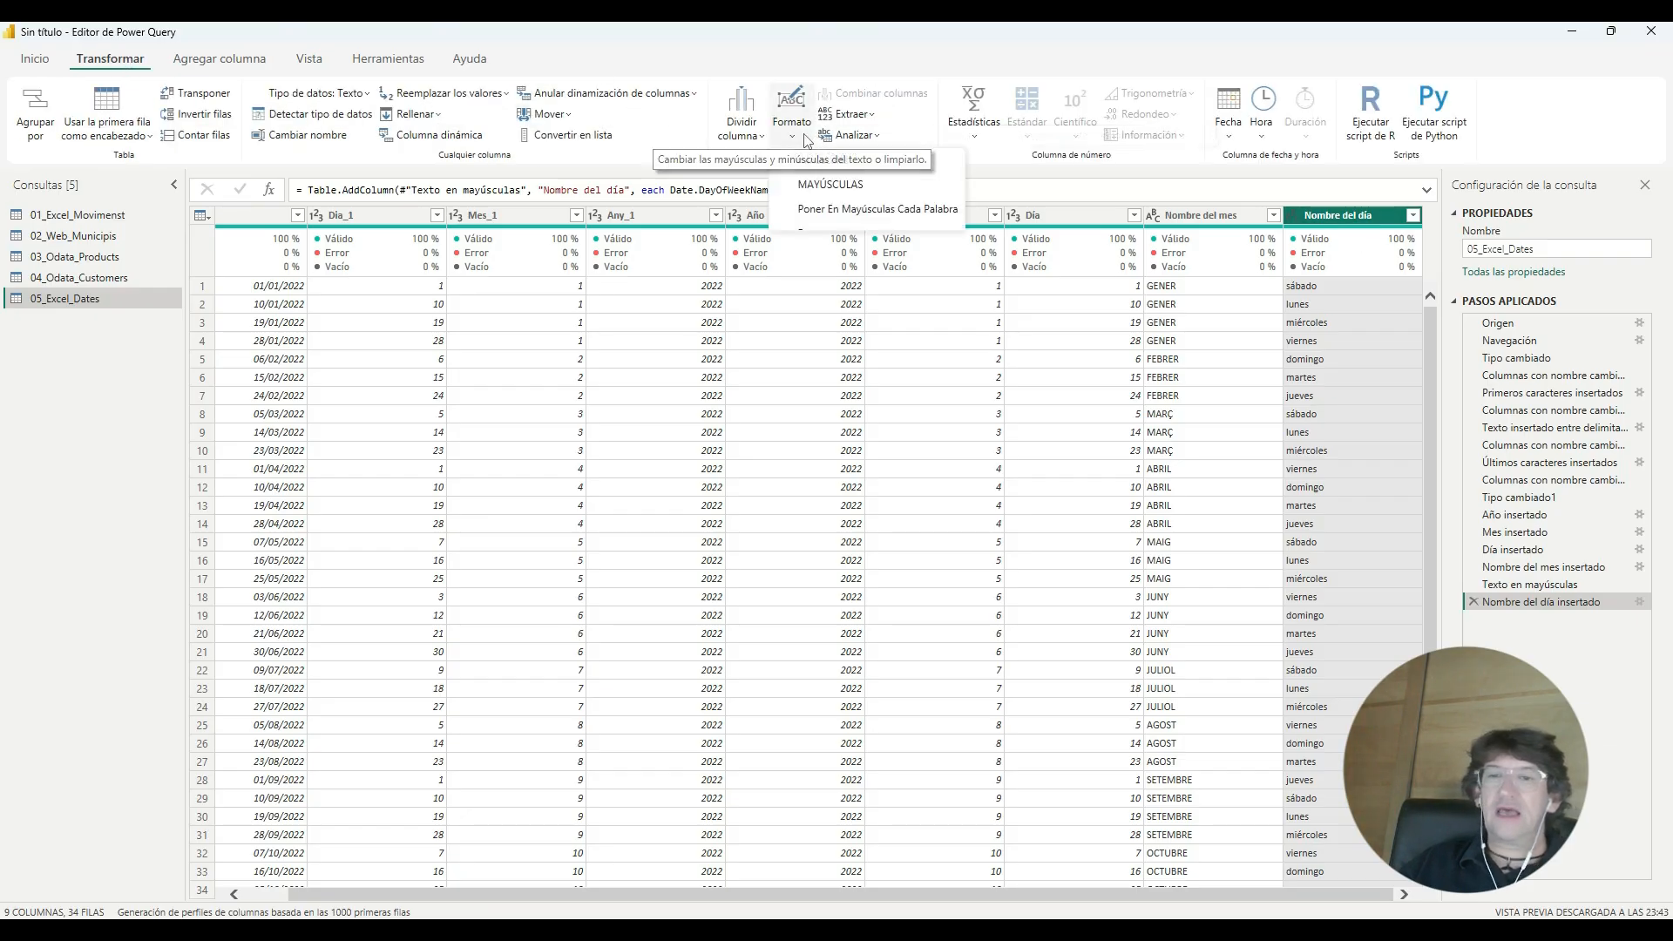
pyautogui.click(893, 209)
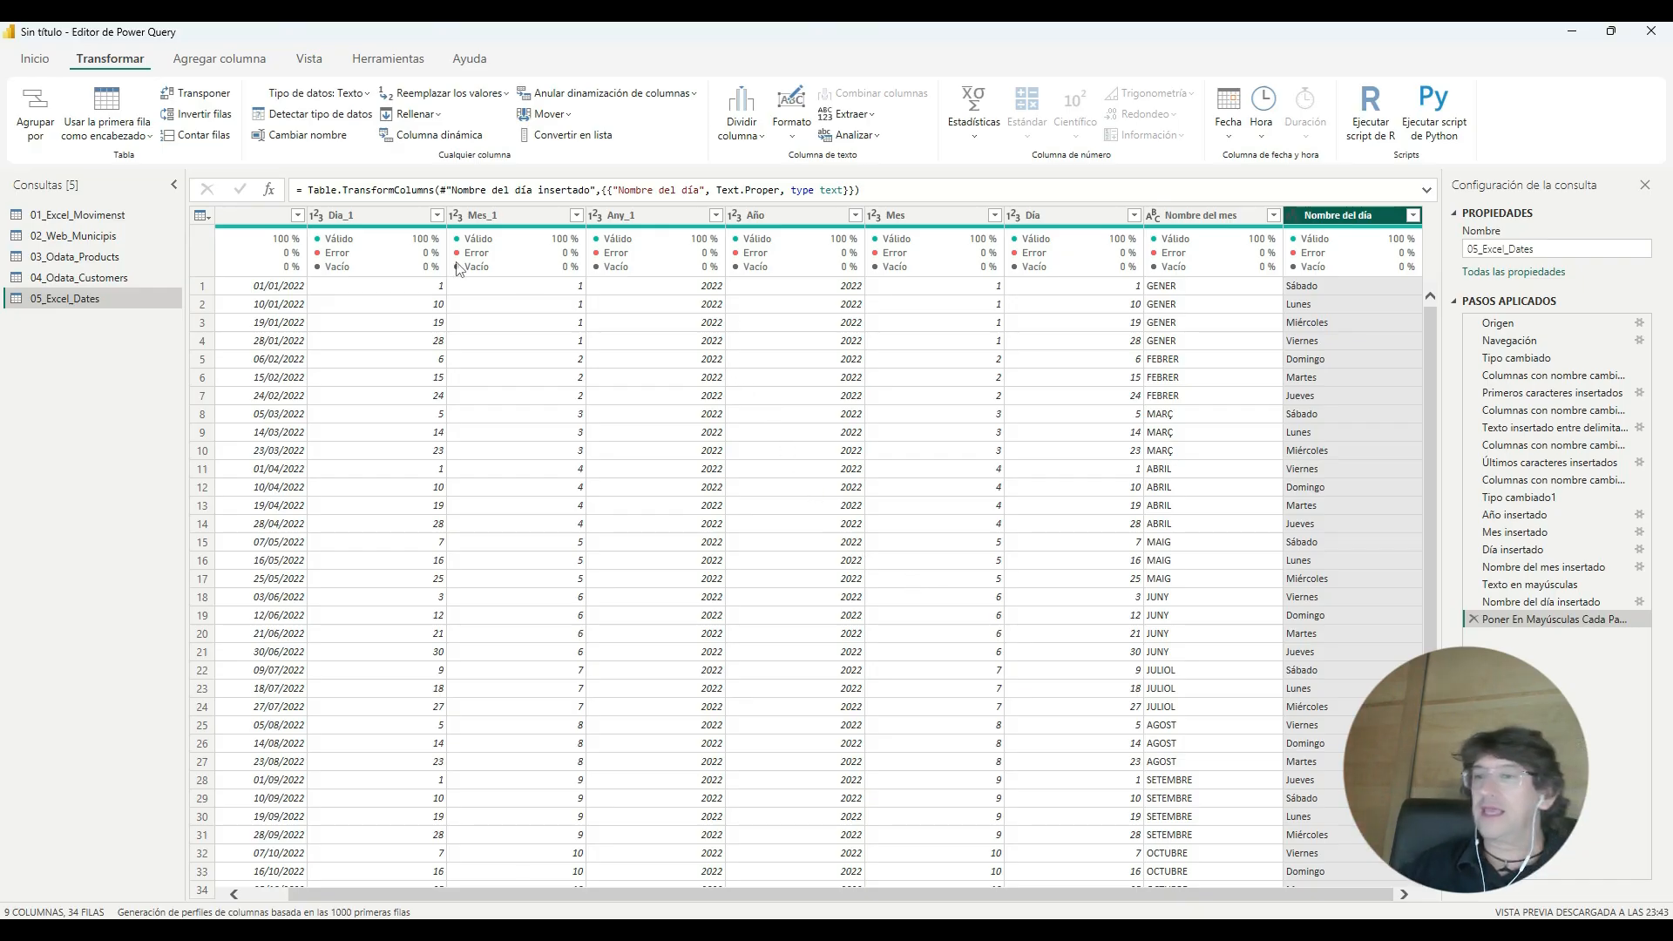
# Step: Try transforming the Data column itself to end-of-month dates, and delete that applied step
pyautogui.click(265, 214)
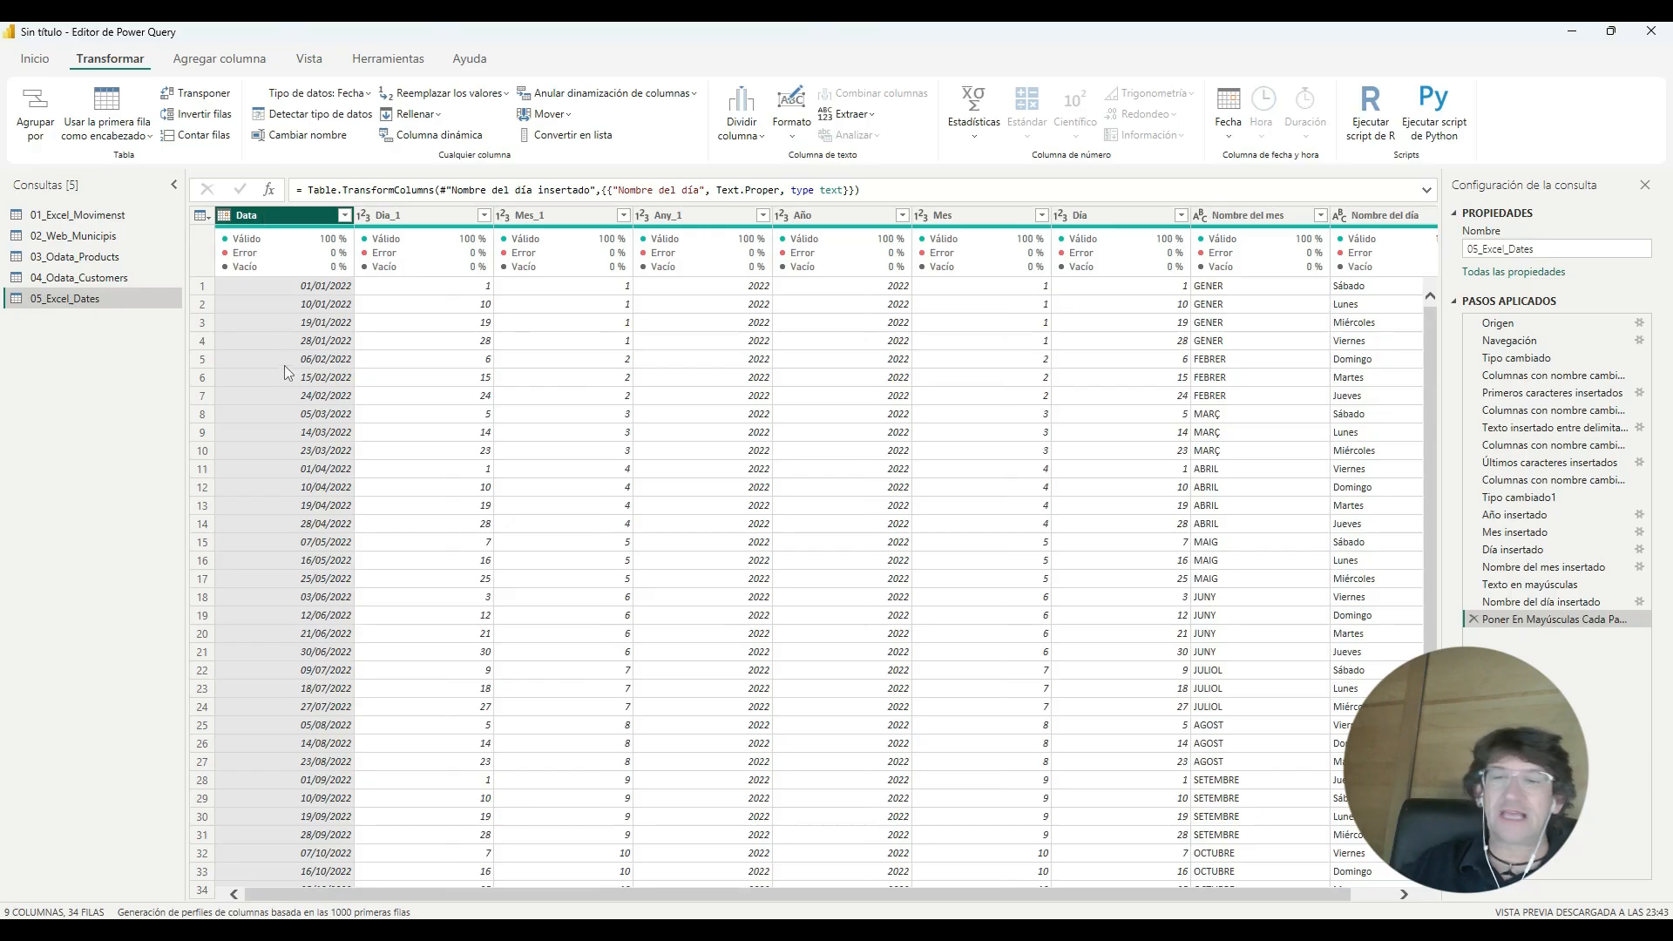
pyautogui.click(1231, 131)
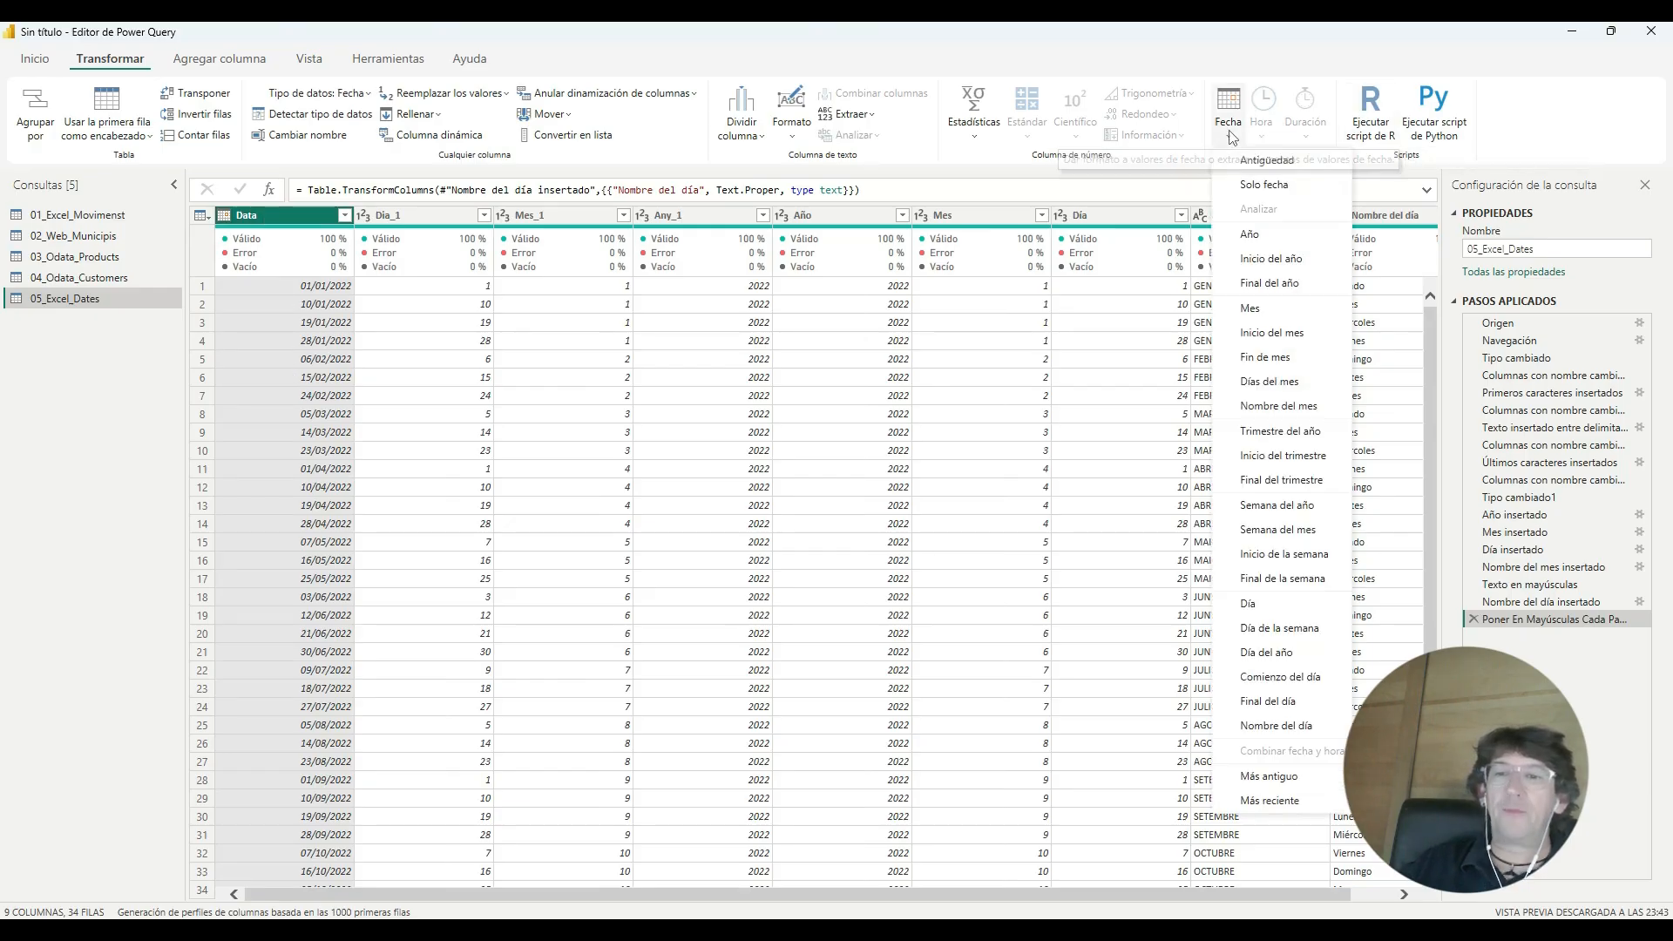
pyautogui.click(1310, 364)
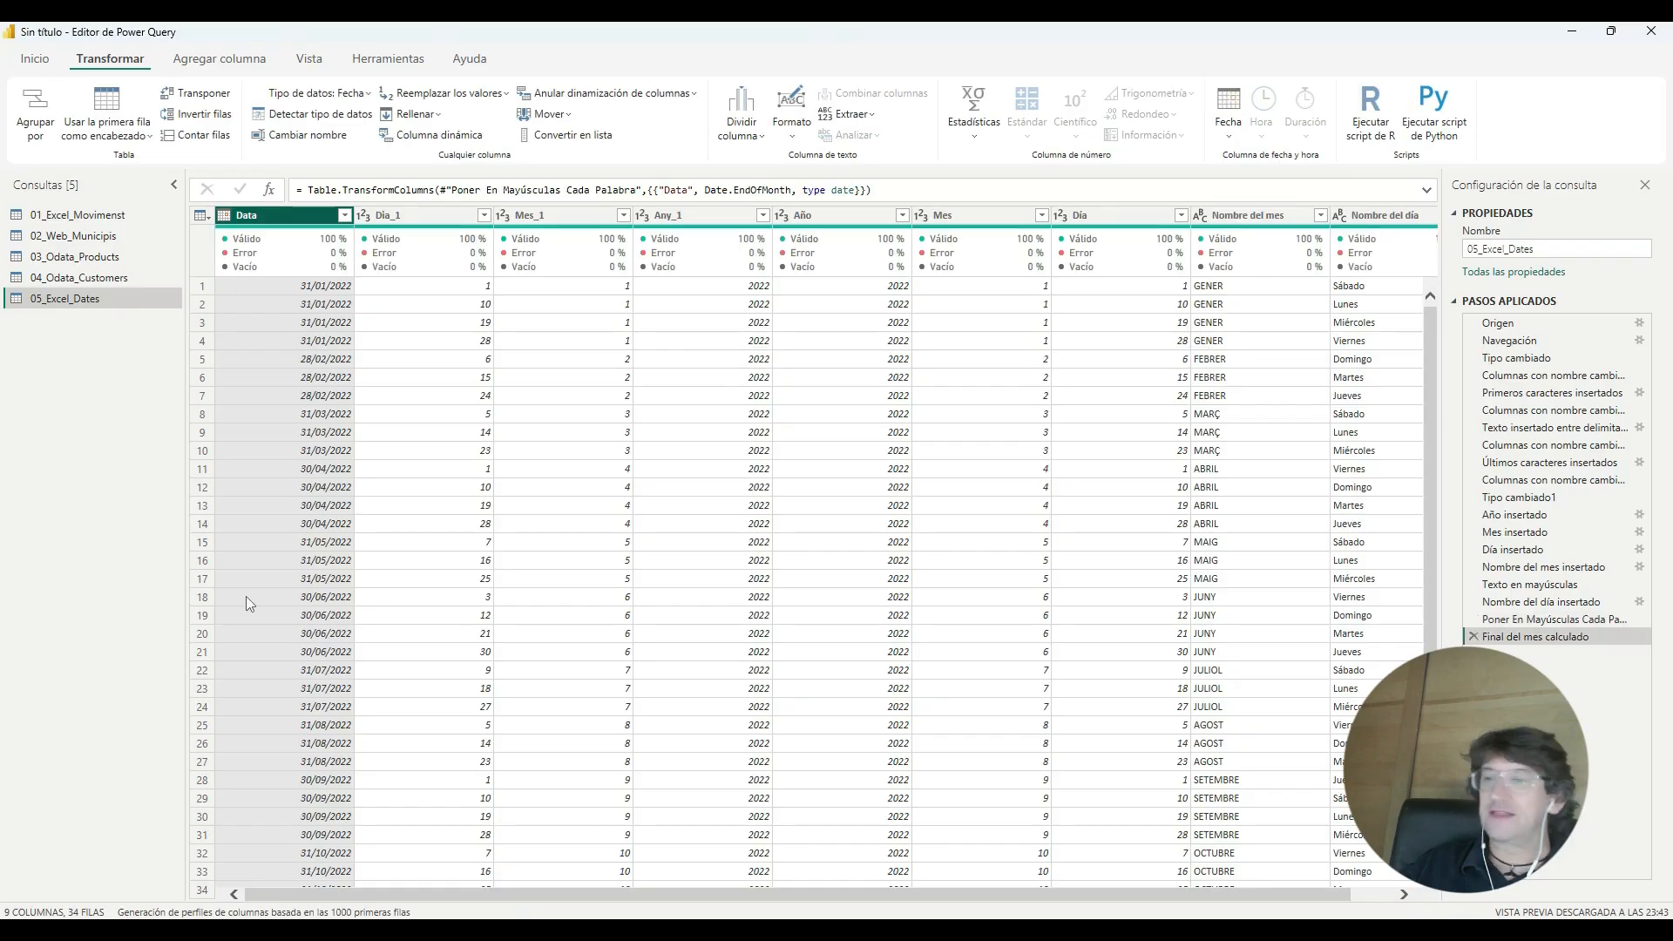
pyautogui.hscroll(1, 1050, 613)
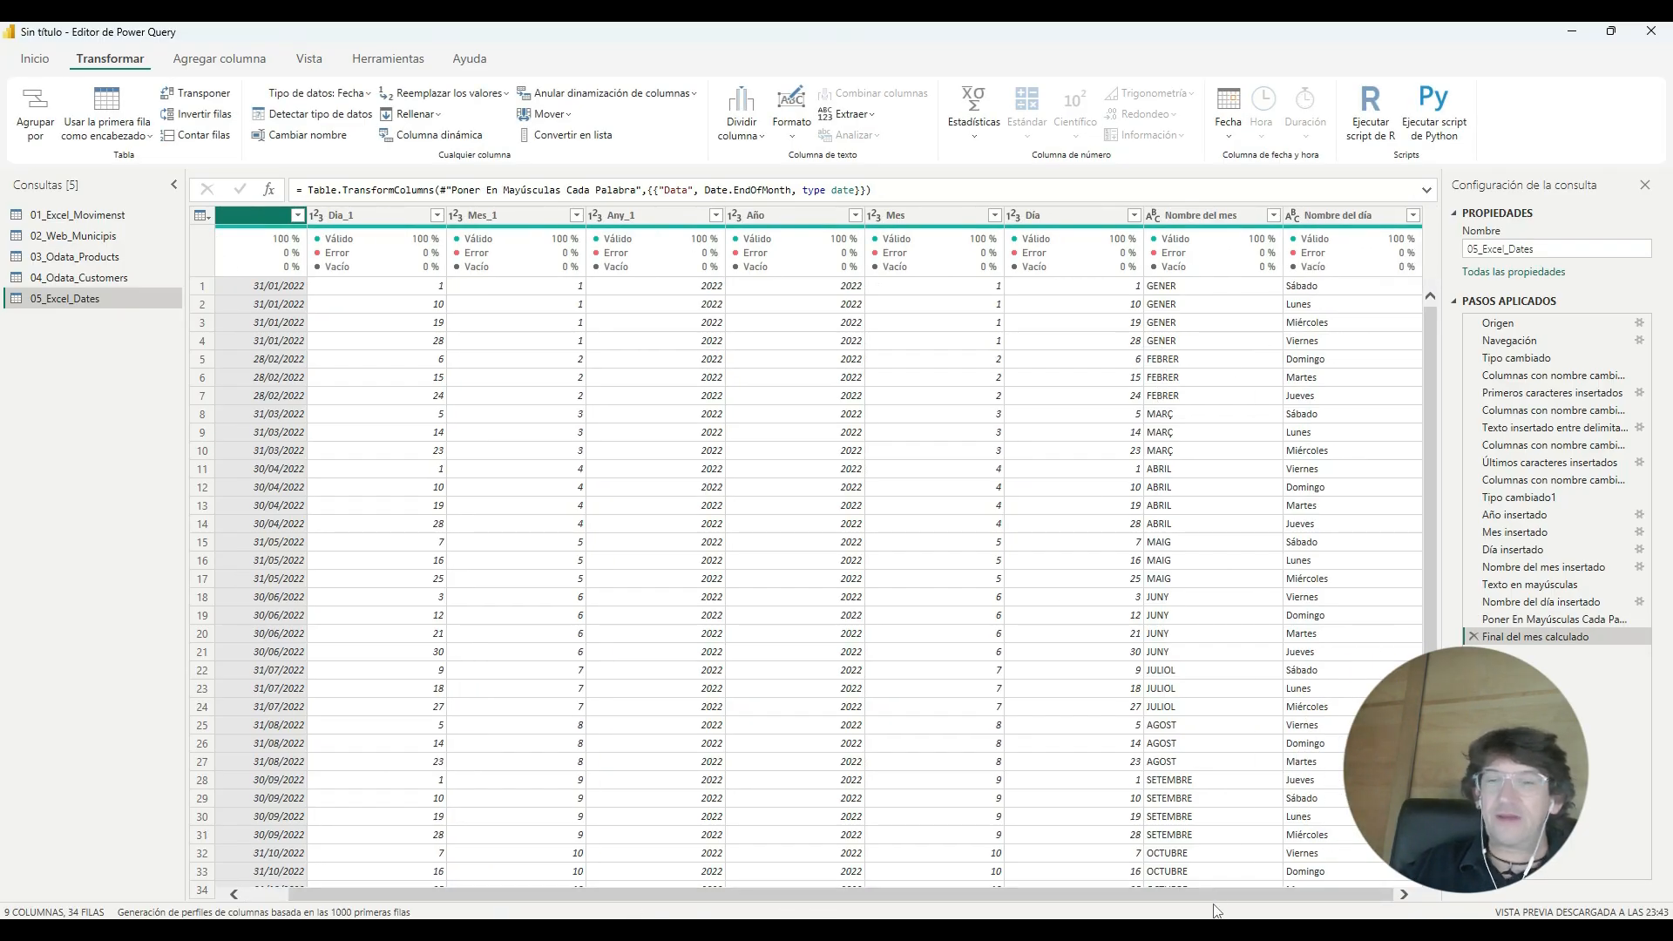
pyautogui.hscroll(-1, 1409, 886)
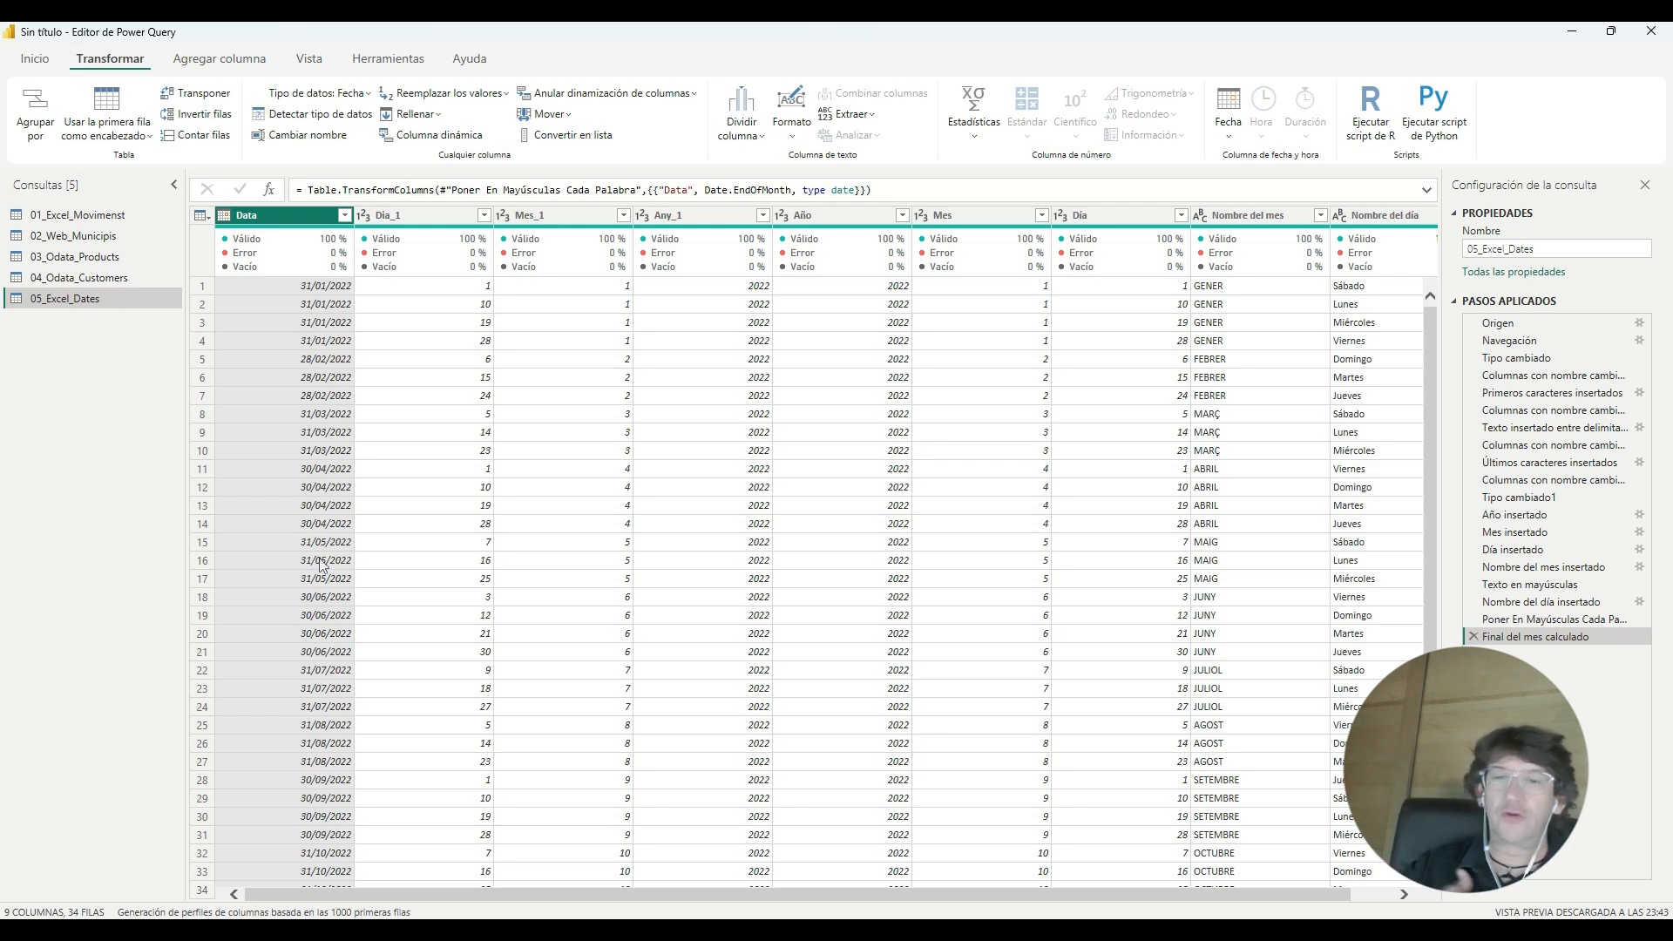
pyautogui.click(1474, 637)
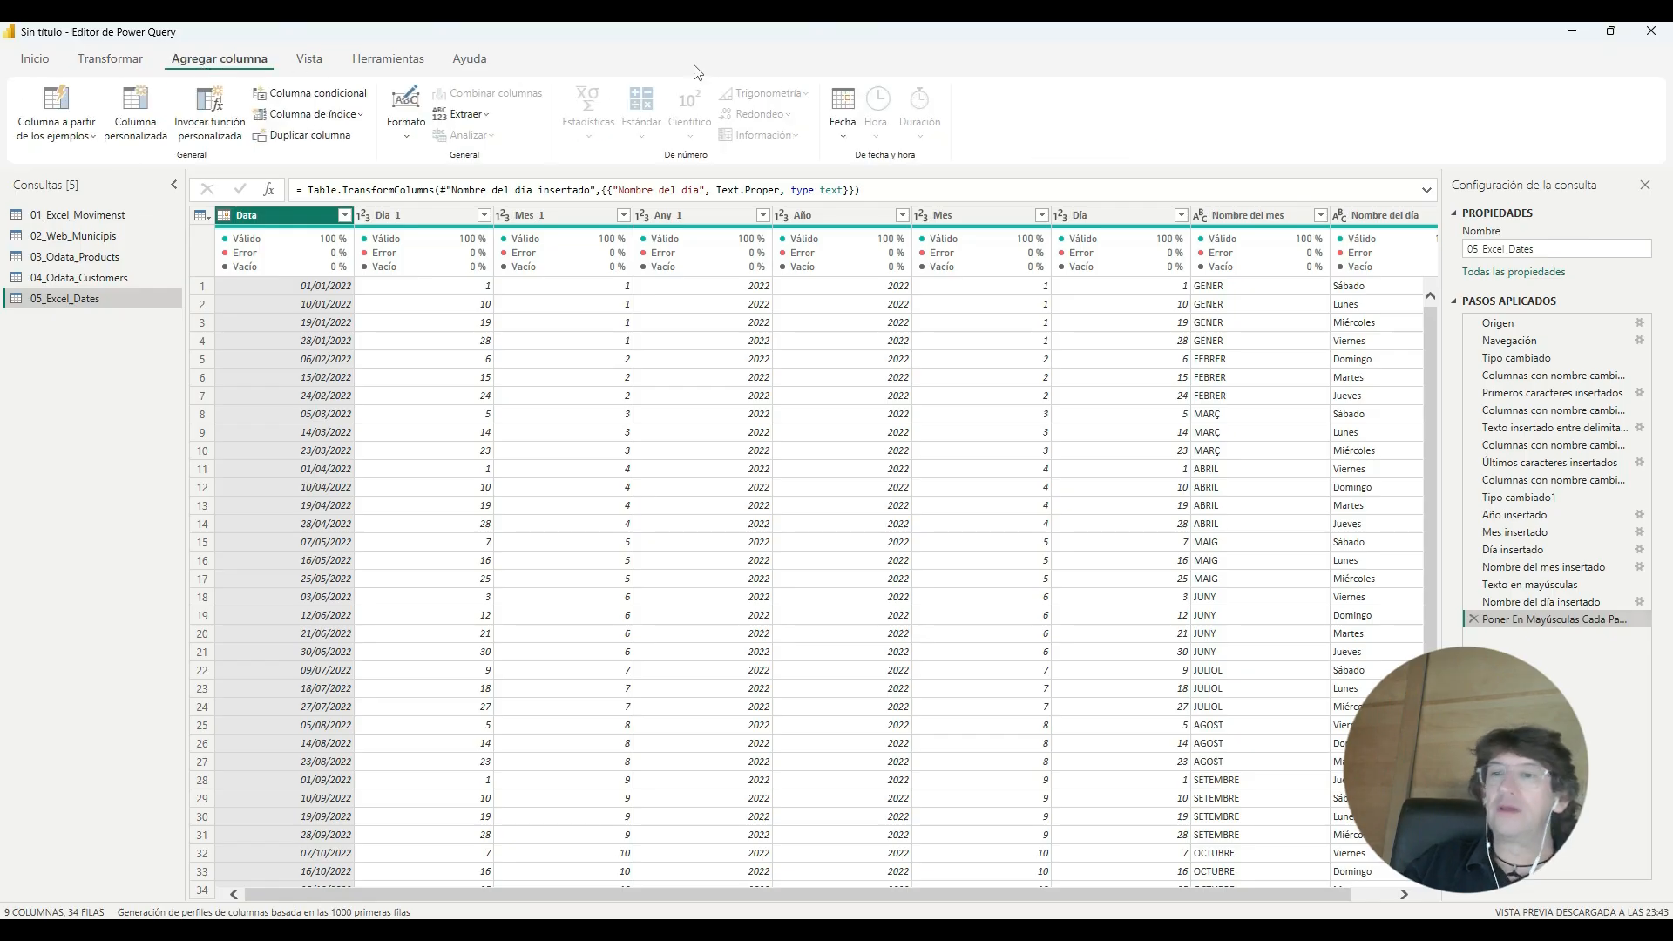
# Step: Add an end-of-month (Fin de mes) column derived from the Data column and move it directly after Data
pyautogui.click(843, 126)
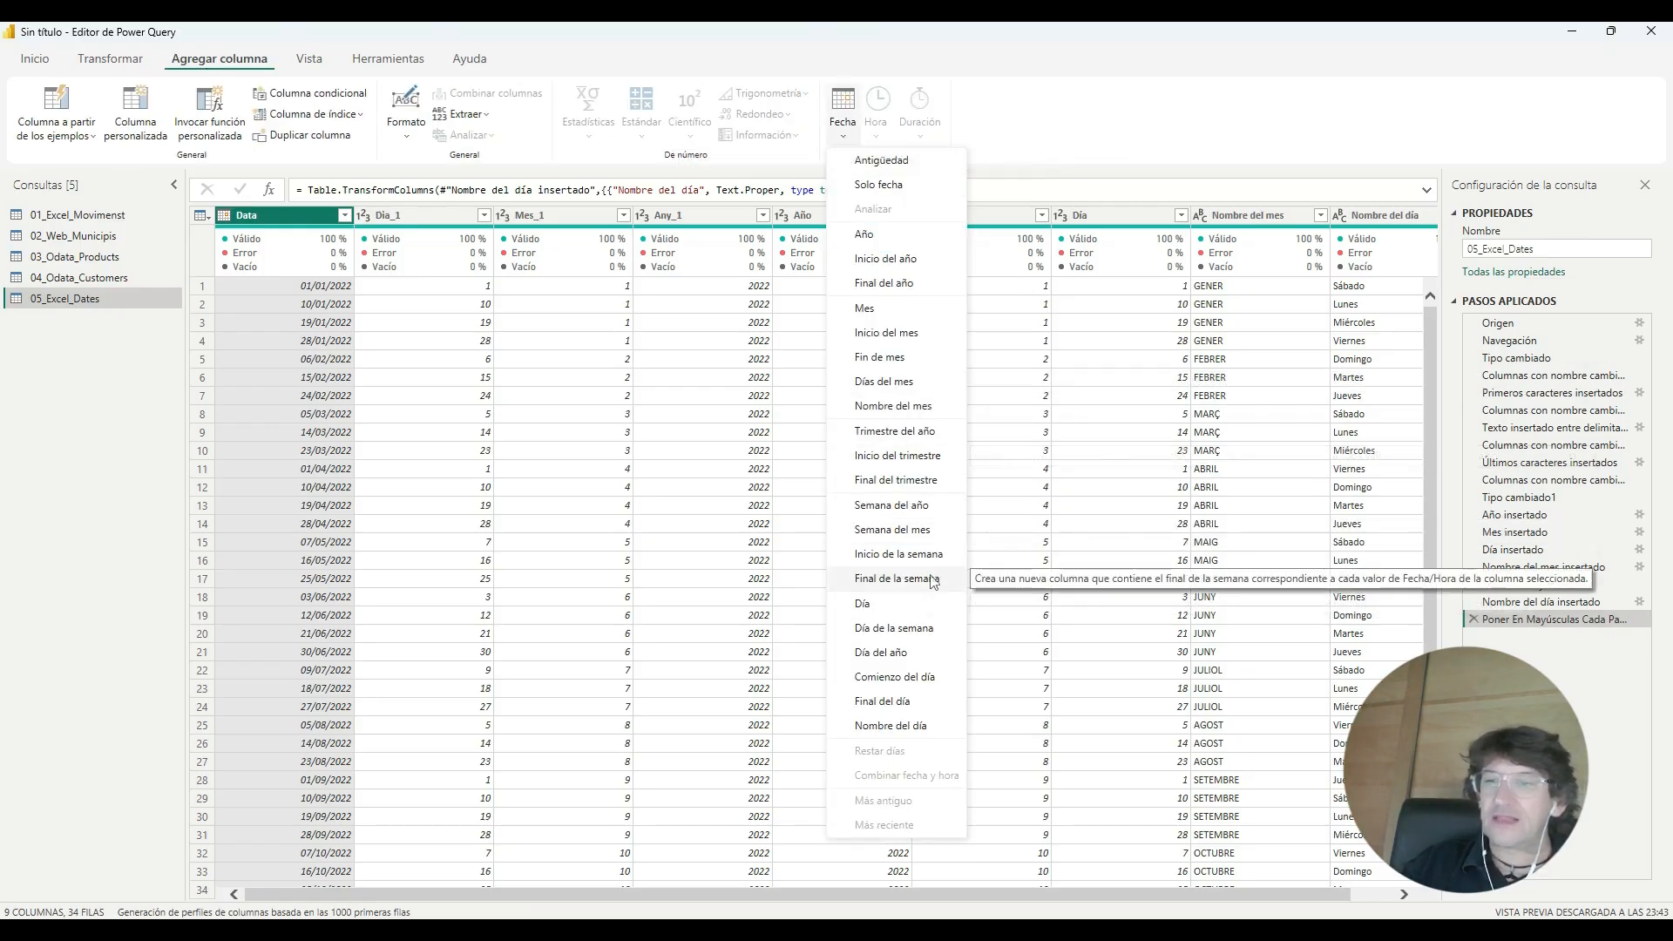
pyautogui.click(898, 365)
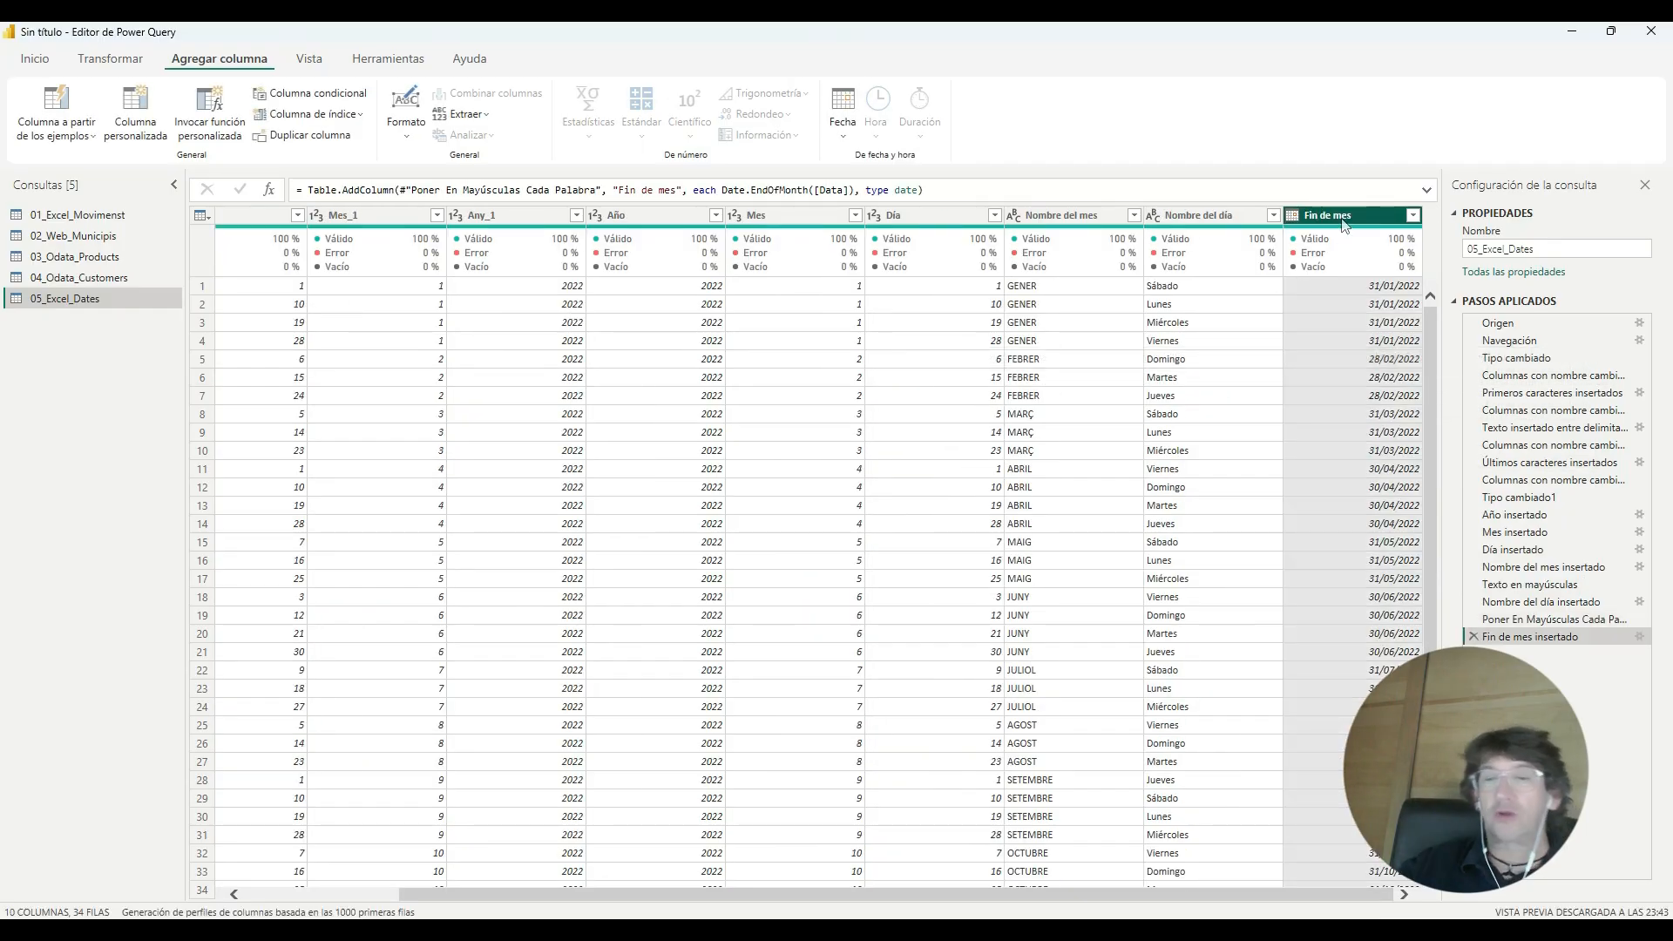
pyautogui.moveTo(1344, 225); pyautogui.dragTo(233, 287)
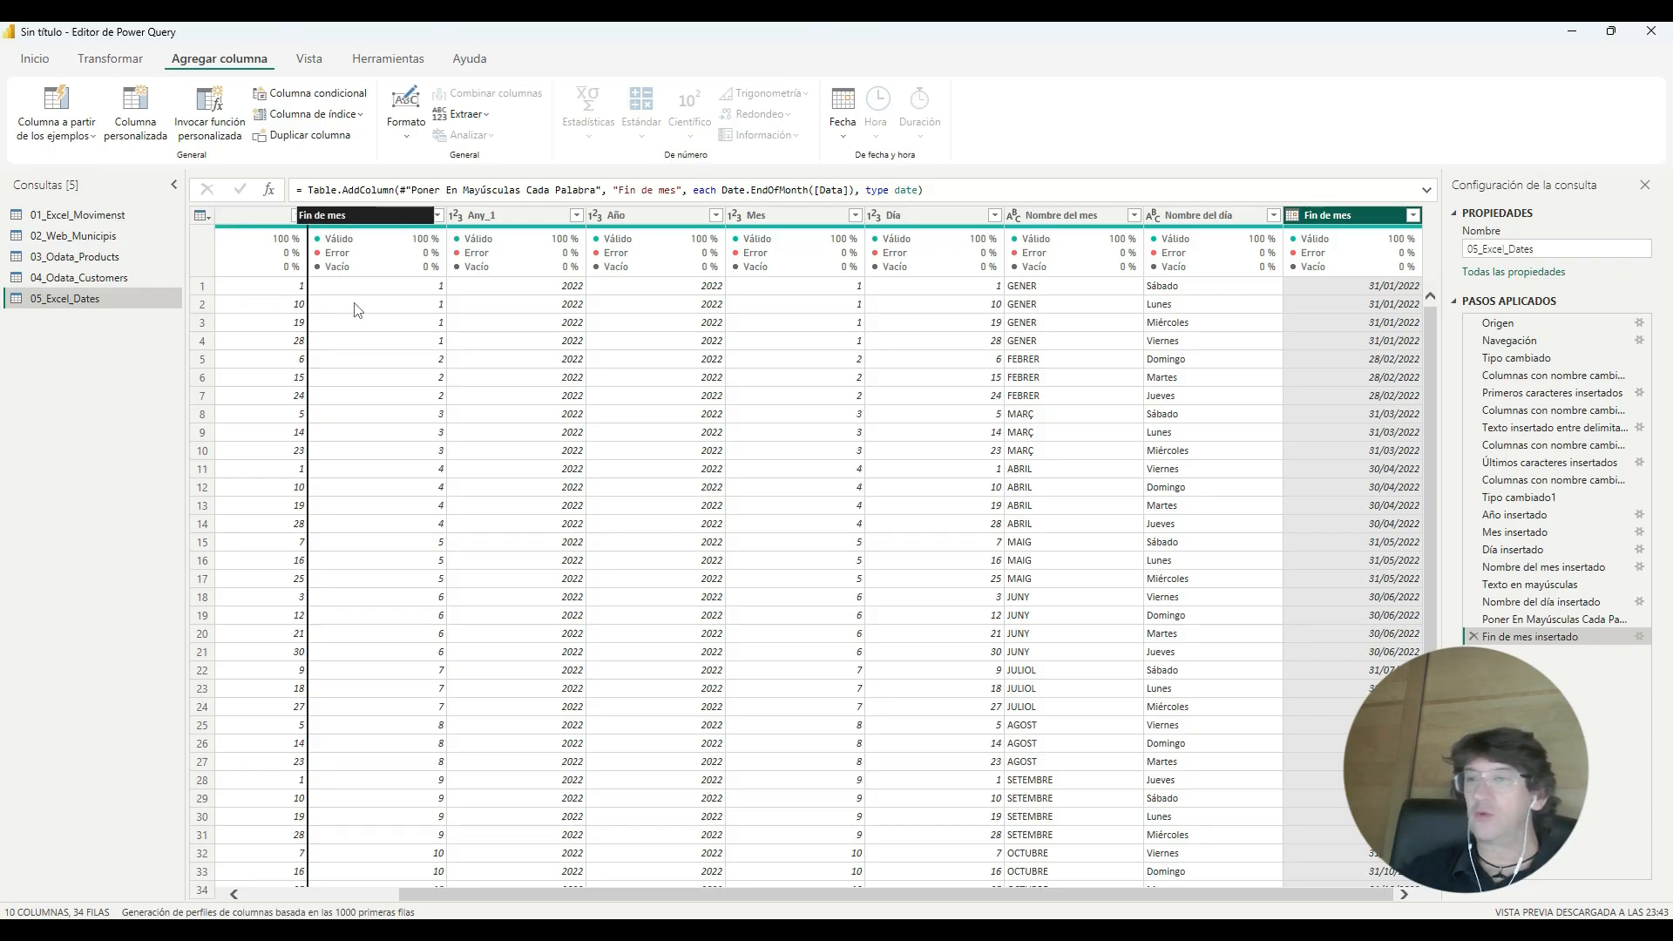
pyautogui.moveTo(520, 896); pyautogui.dragTo(336, 895)
pyautogui.moveTo(571, 225); pyautogui.dragTo(409, 241)
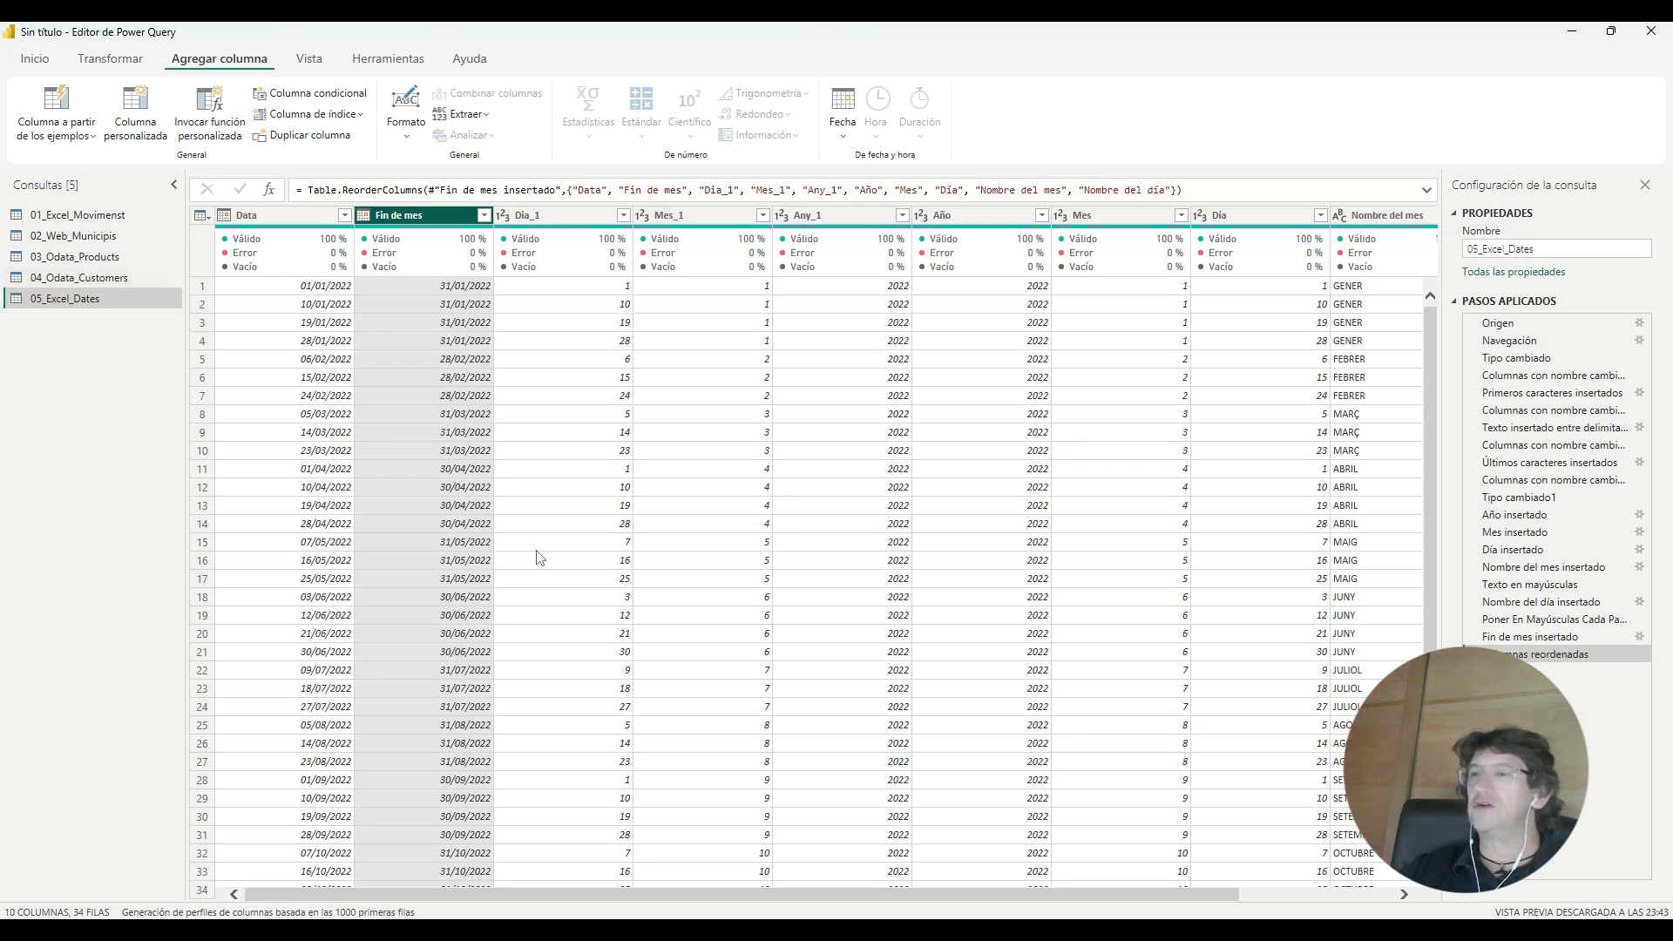
# Step: Open the Excel workbook 05_Diari_Mensualizat.xlsx from the S2_Transformacions folder as a new data source
pyautogui.click(34, 58)
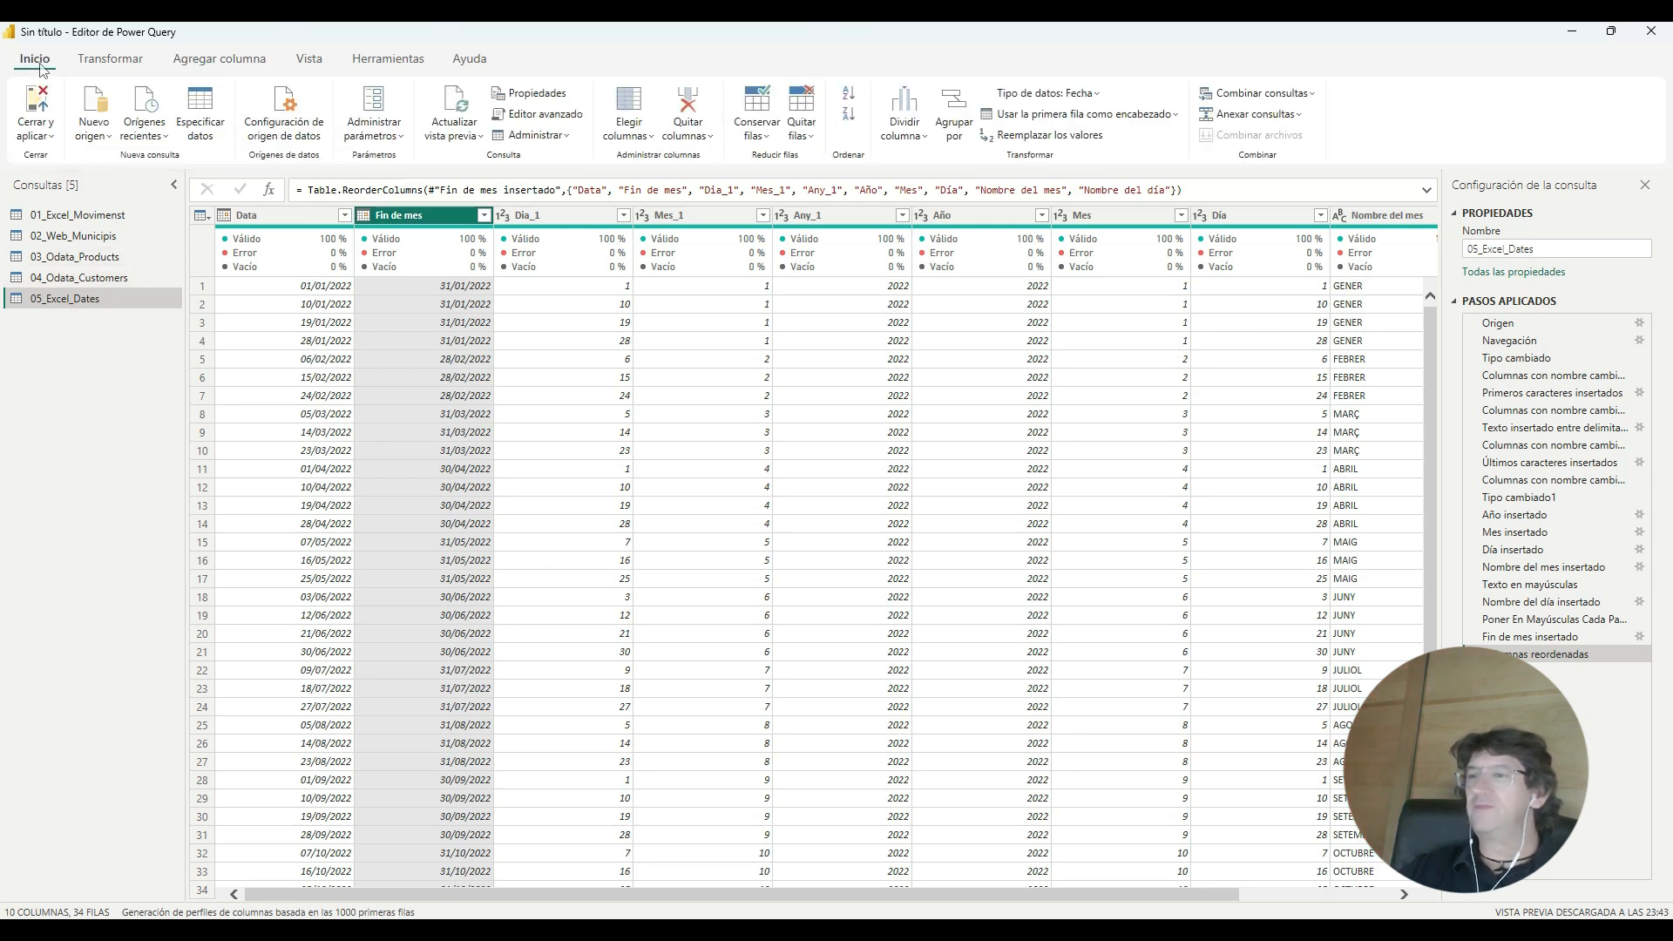
pyautogui.click(95, 128)
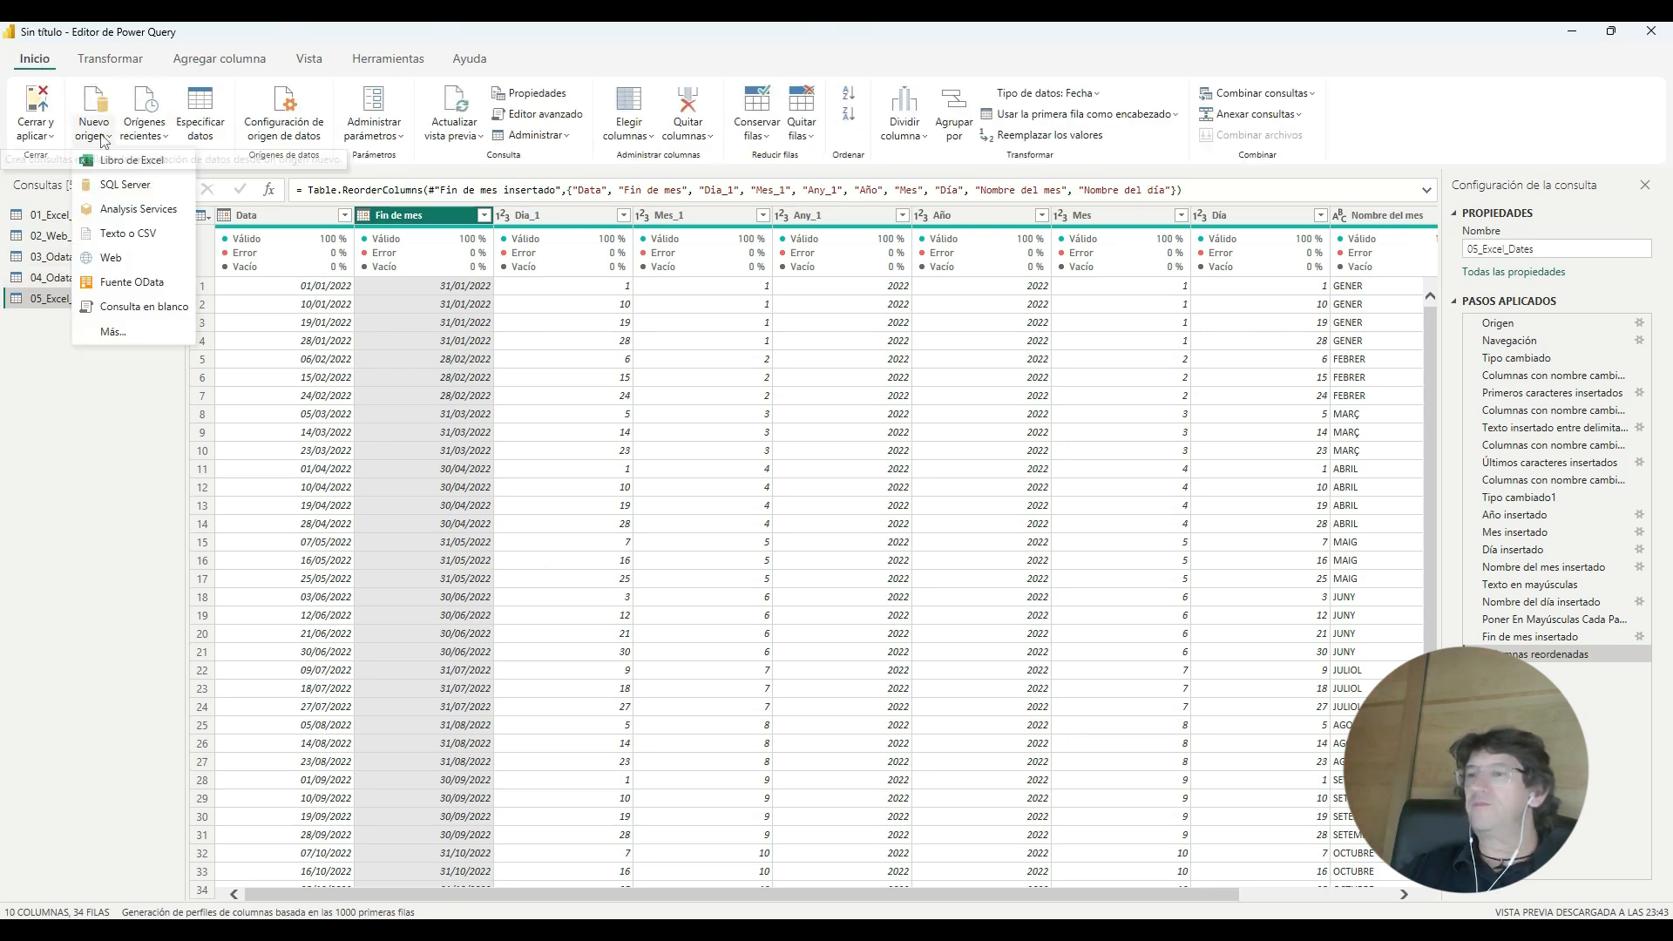
pyautogui.click(133, 164)
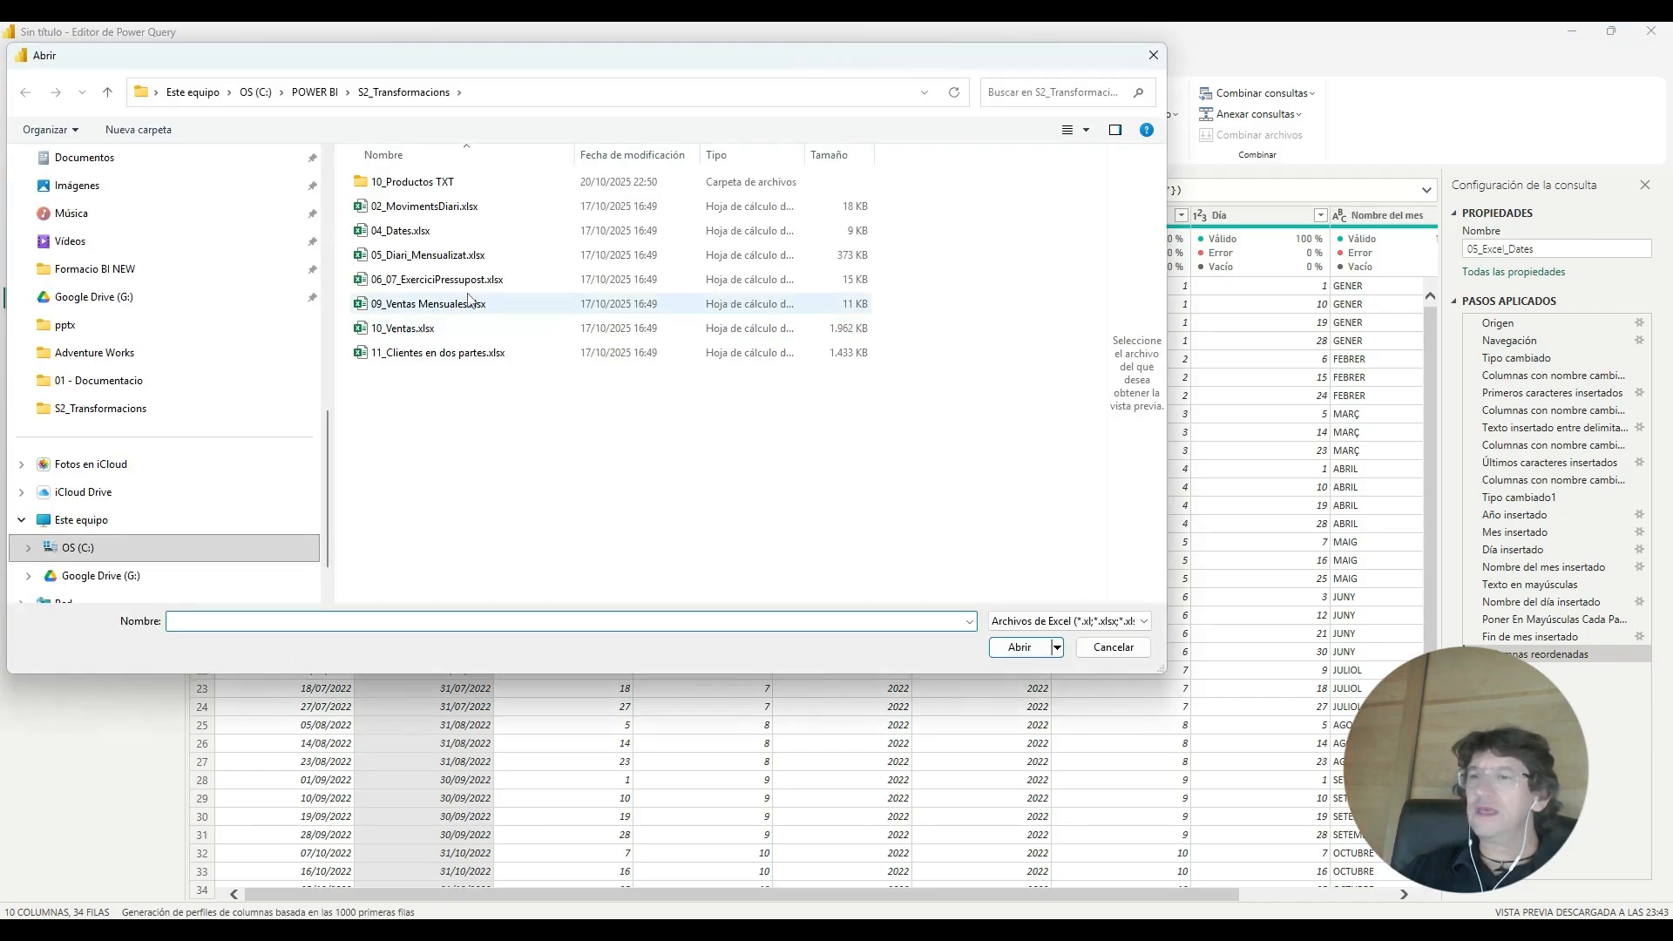
pyautogui.click(462, 255)
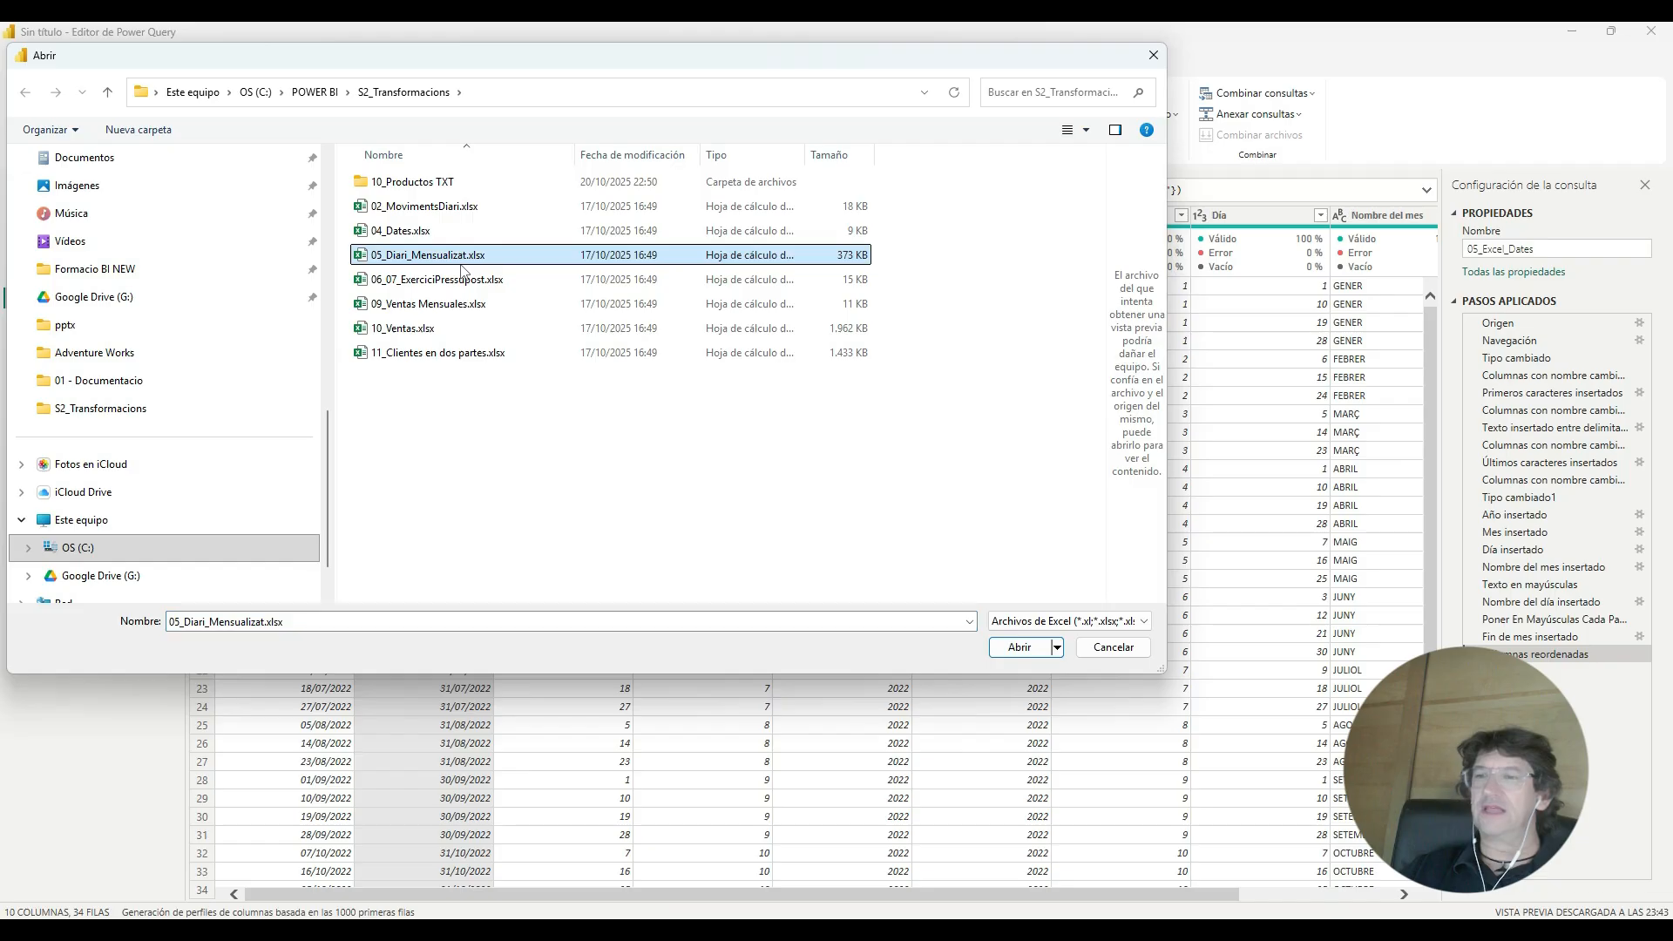
pyautogui.click(1025, 650)
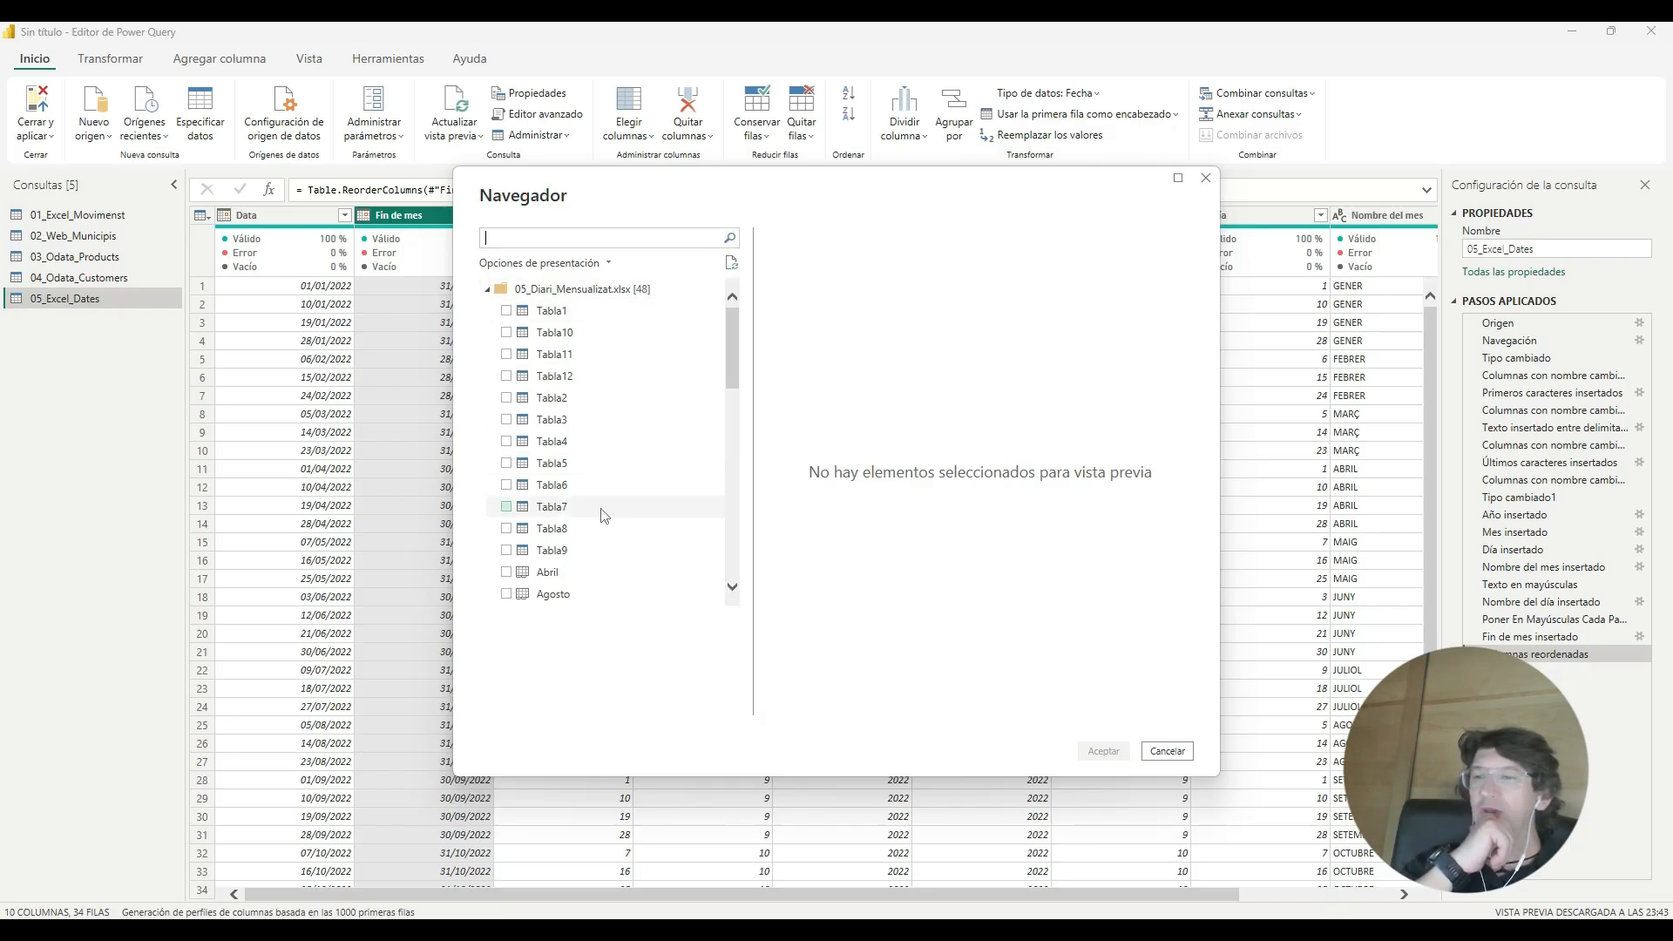
# Step: Examine which tables, monthly sheets and print areas the 05_Diari_Mensualizat.xlsx workbook offers for import
pyautogui.scroll(-1, 604, 515)
pyautogui.scroll(-4, 604, 515)
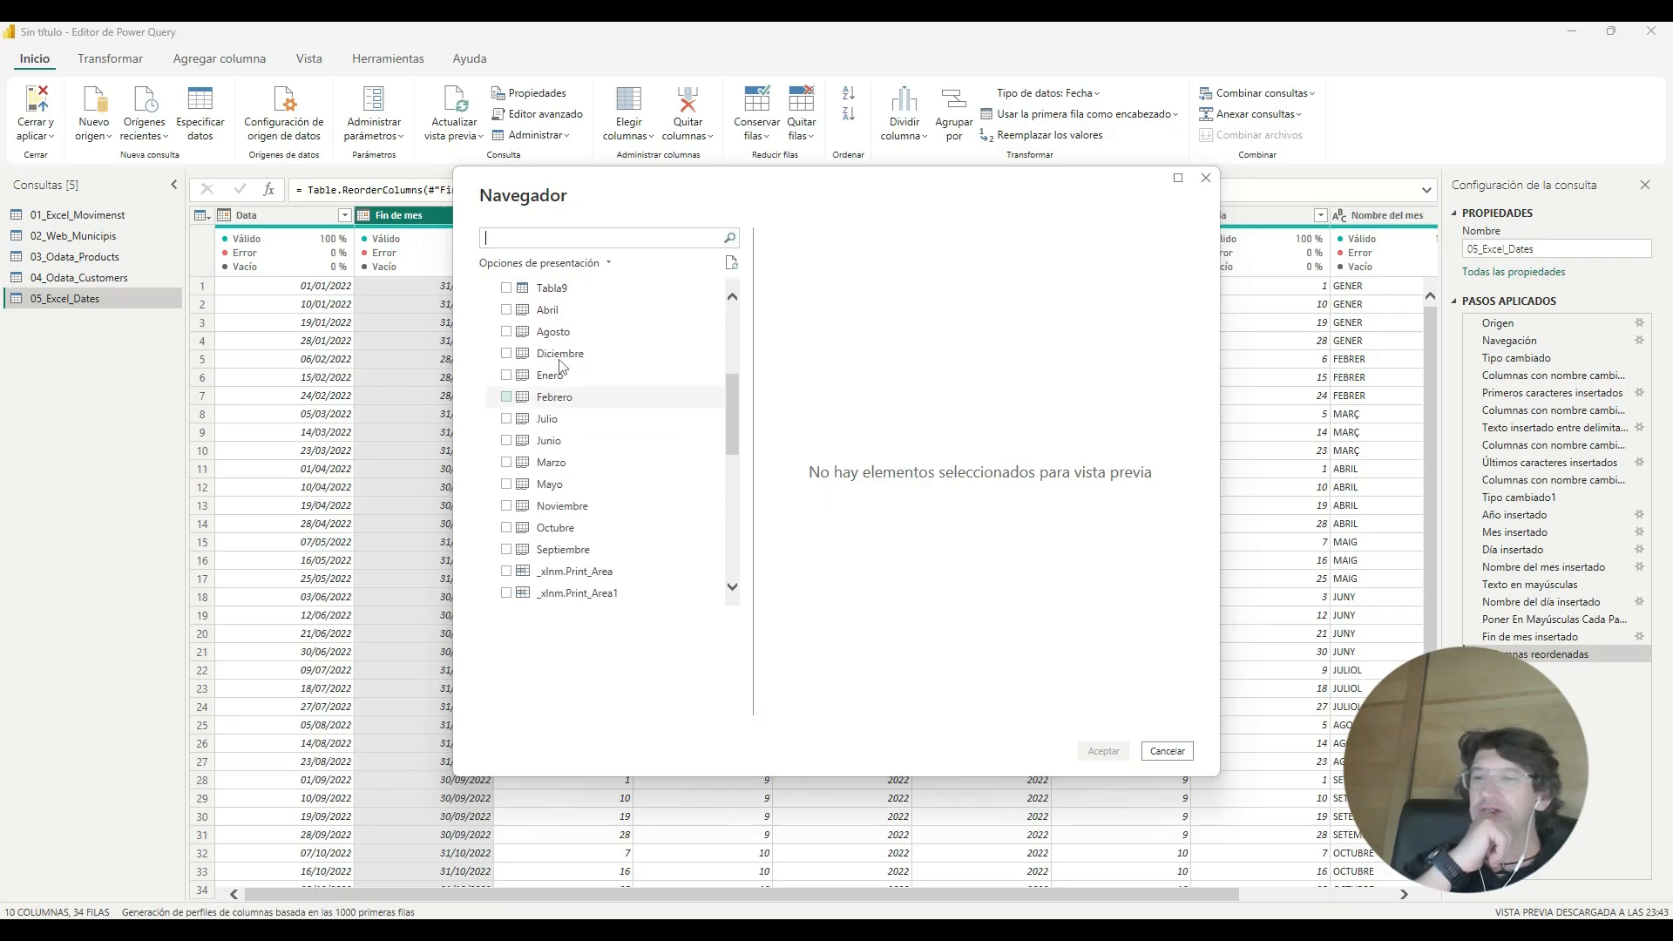
pyautogui.scroll(-3, 584, 570)
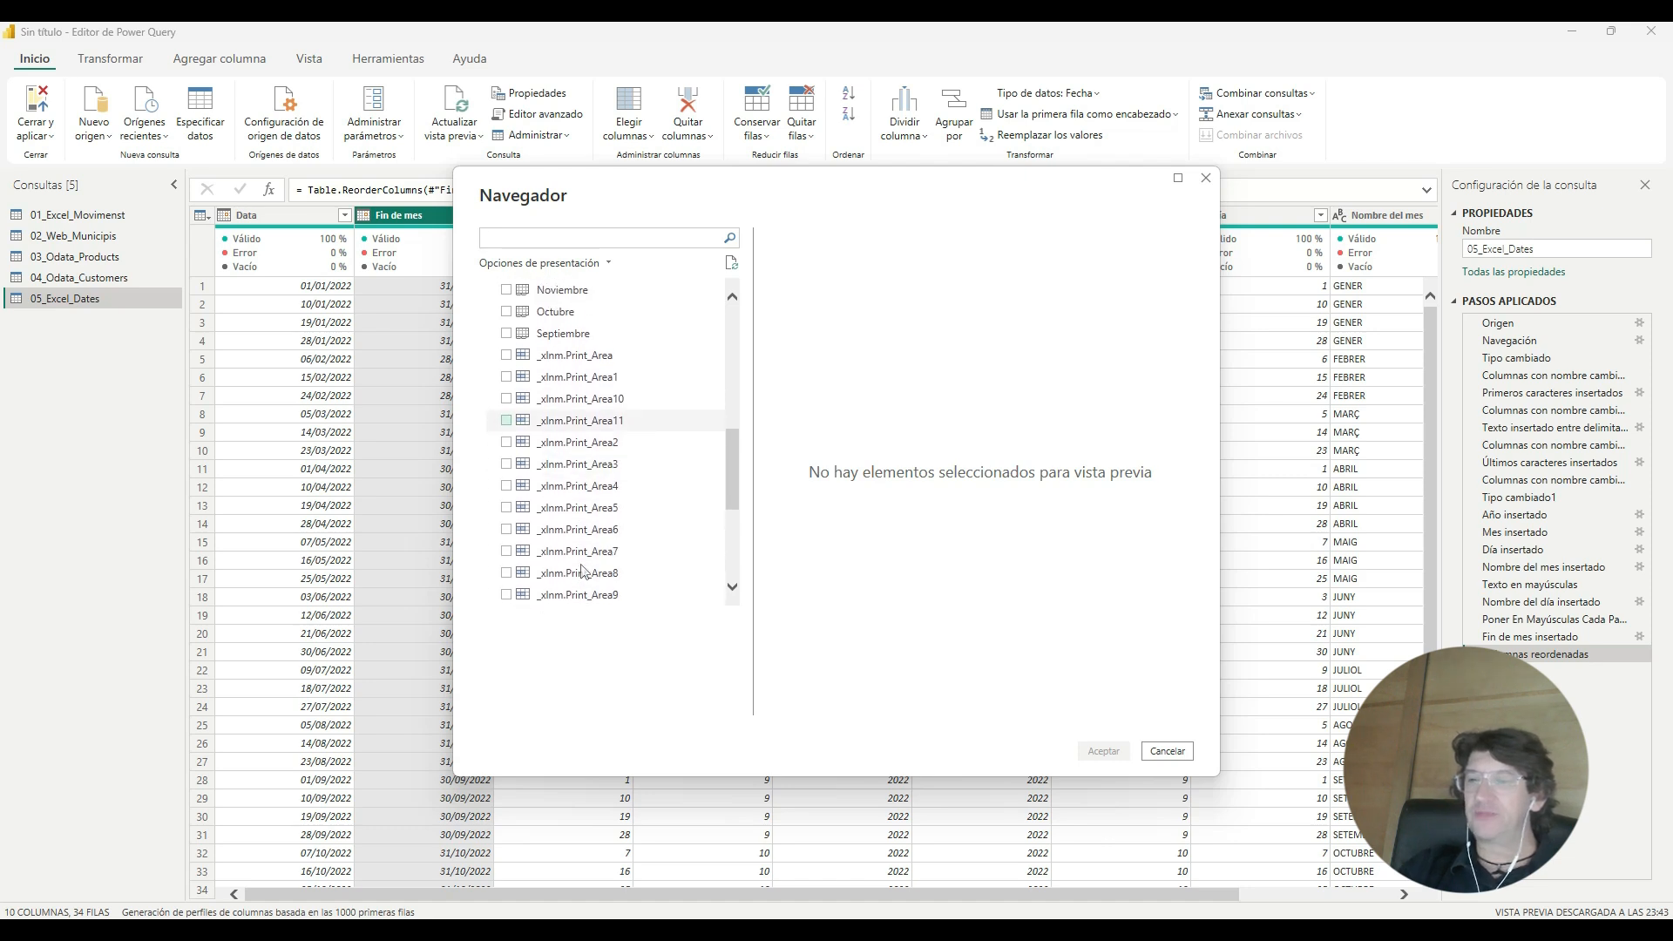
pyautogui.scroll(8, 584, 571)
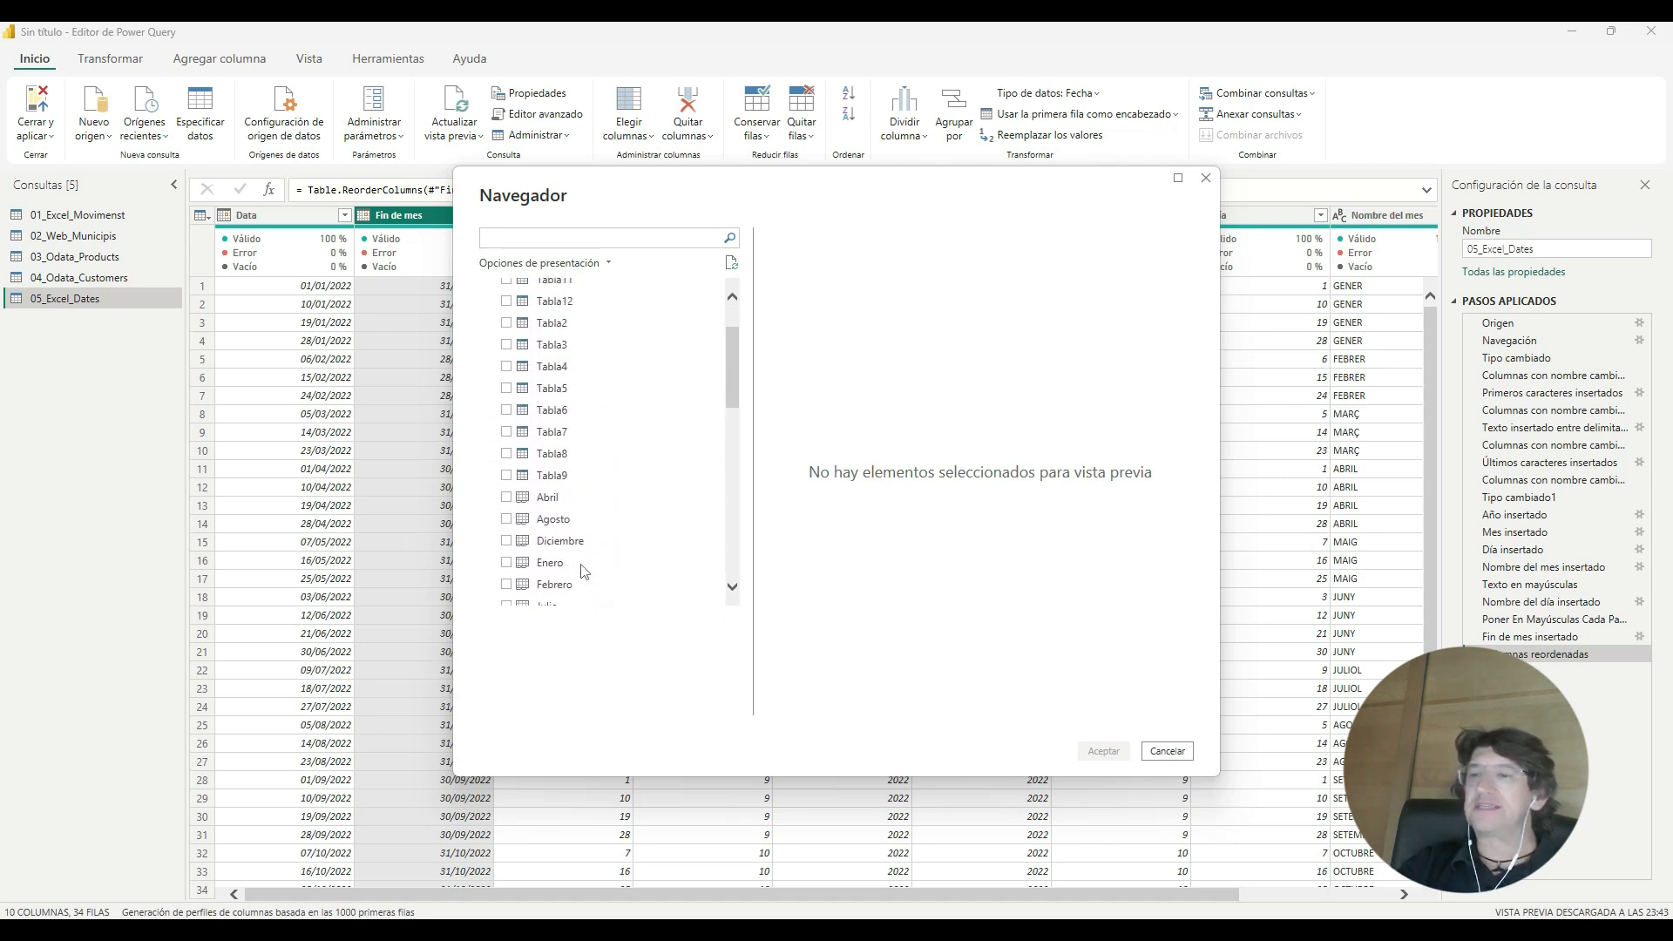
pyautogui.scroll(-5, 583, 505)
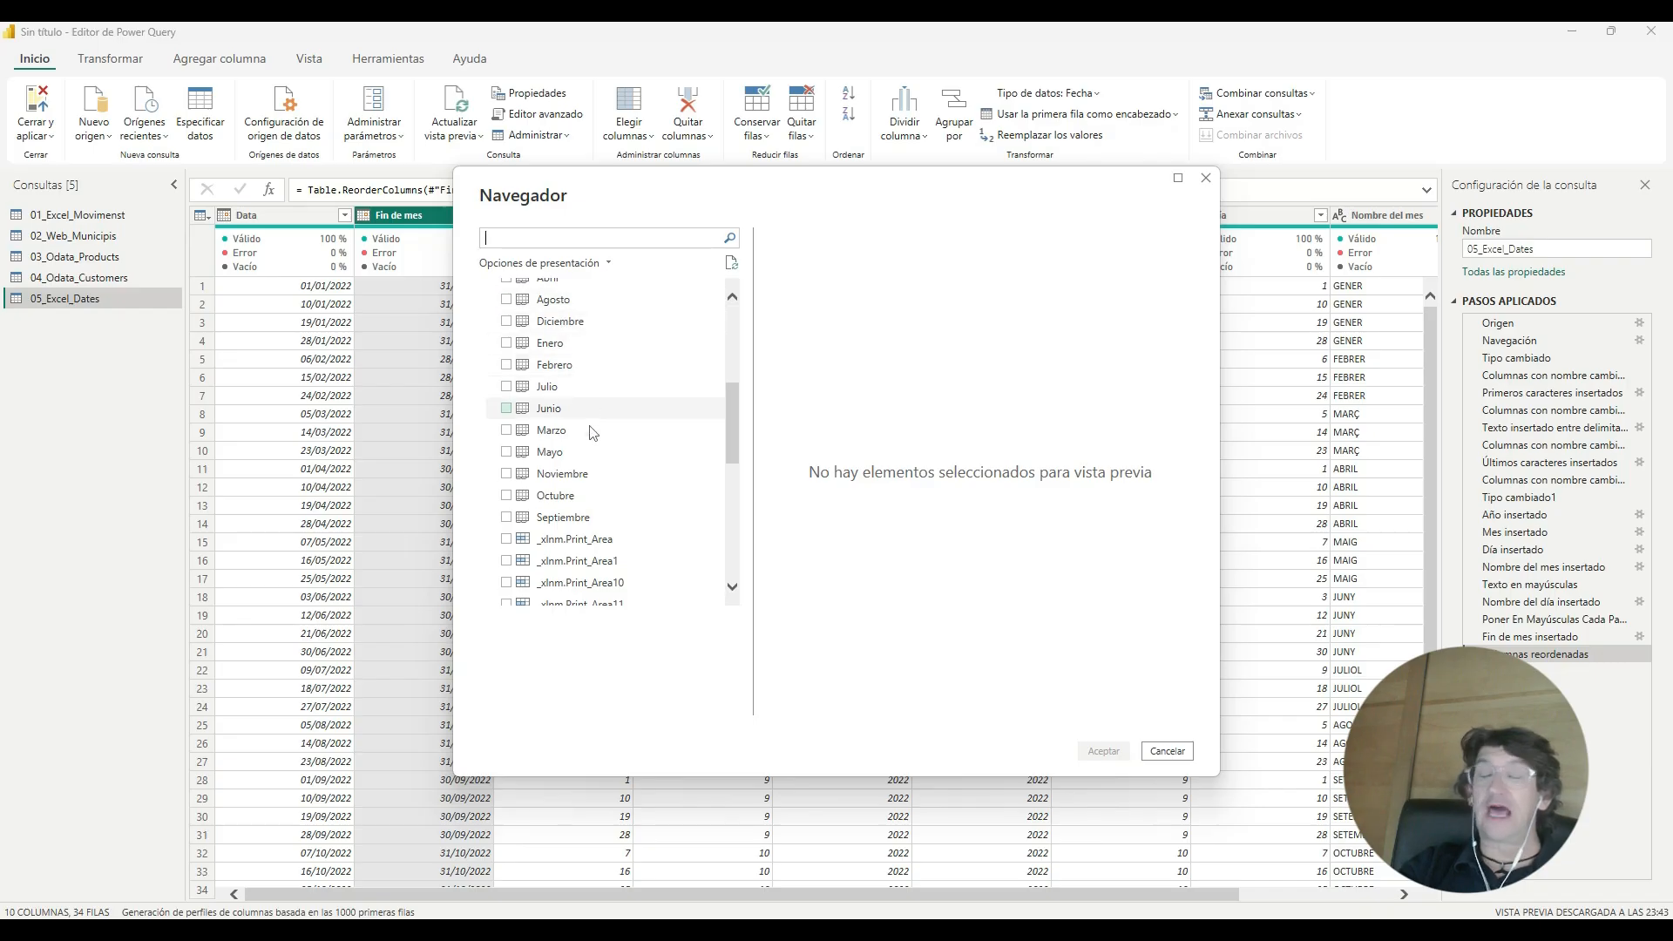
pyautogui.scroll(6, 601, 470)
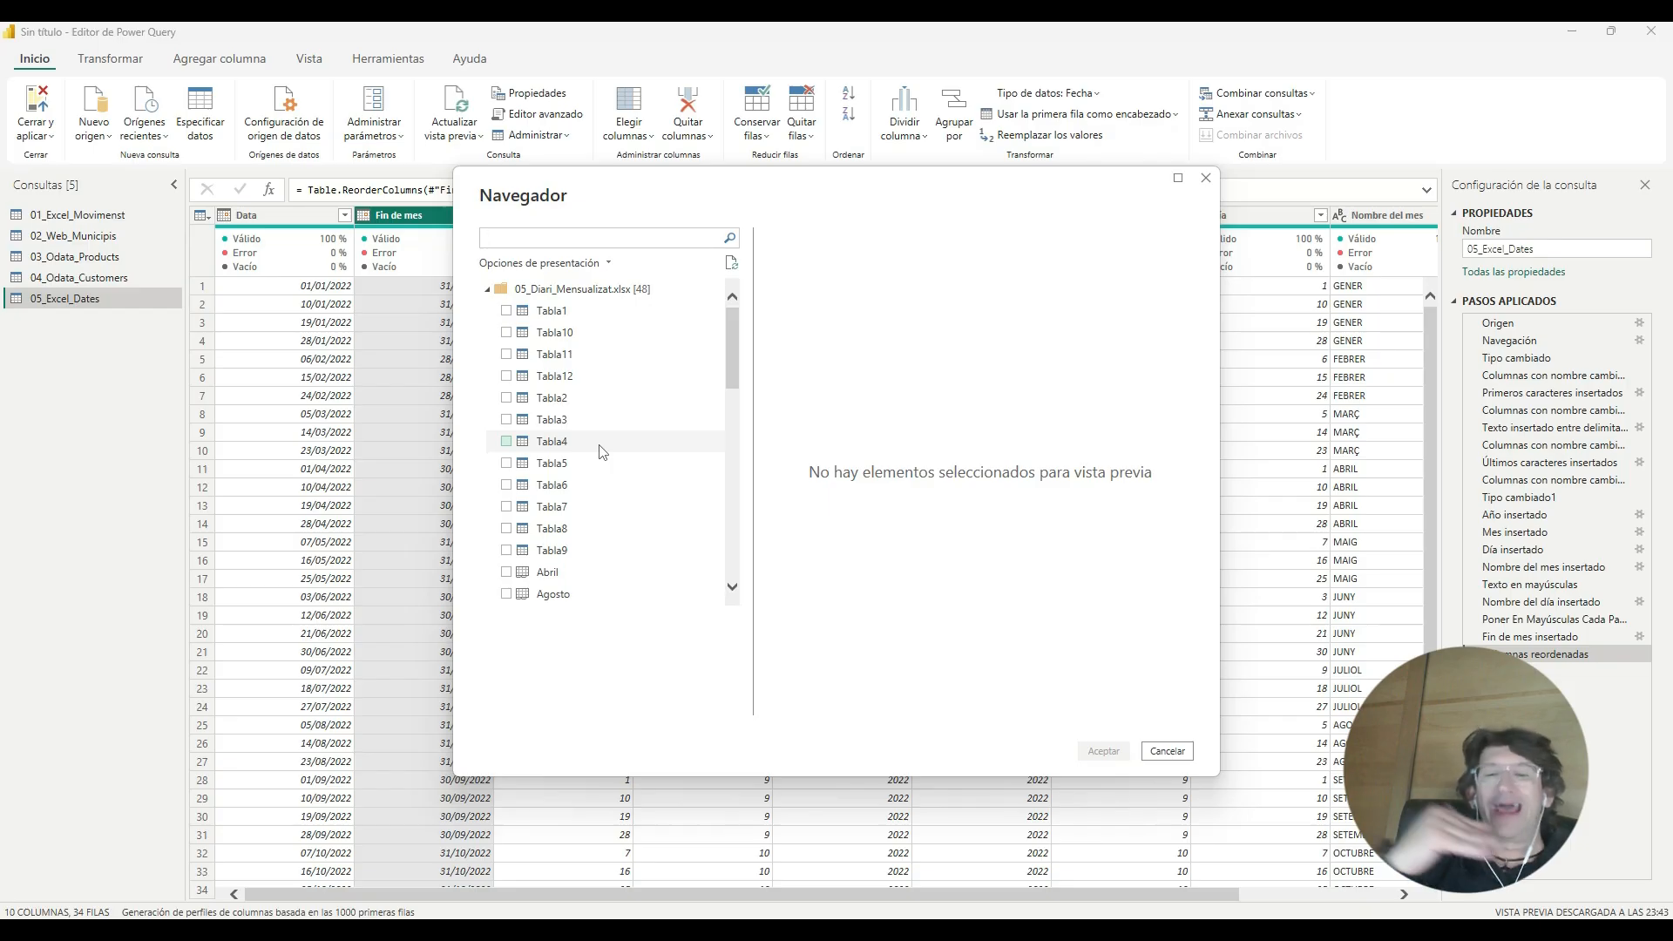
# Step: Select all twelve tables, Tabla1 through Tabla12, from the workbook and import them as separate queries
pyautogui.click(507, 311)
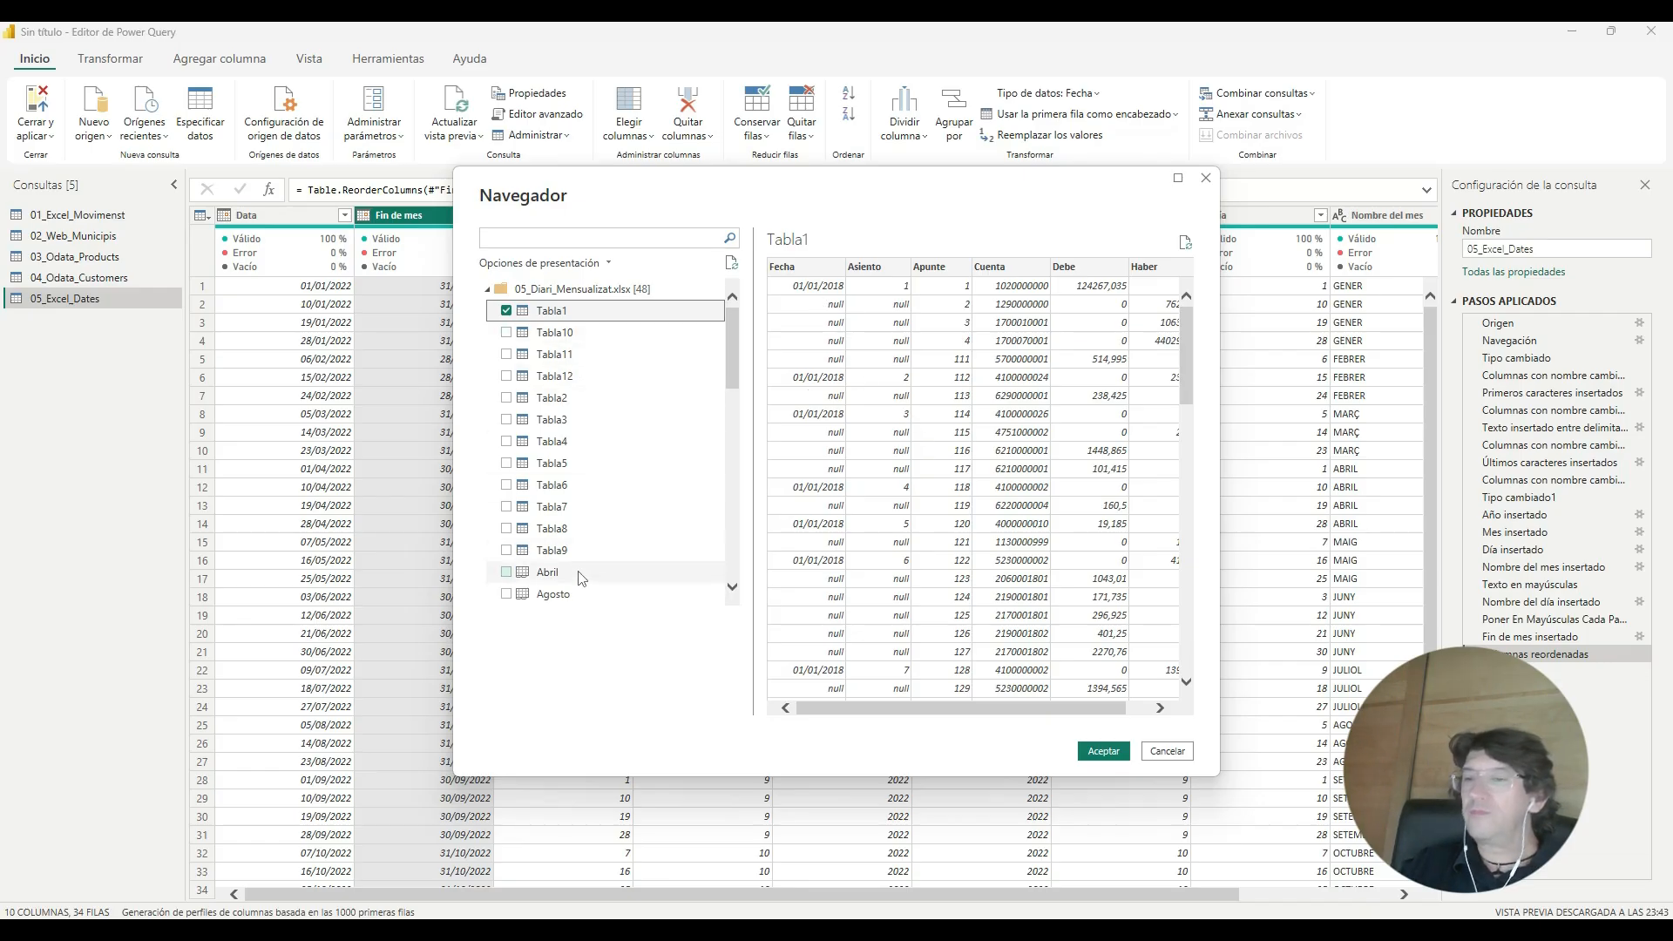
pyautogui.click(507, 398)
pyautogui.click(508, 420)
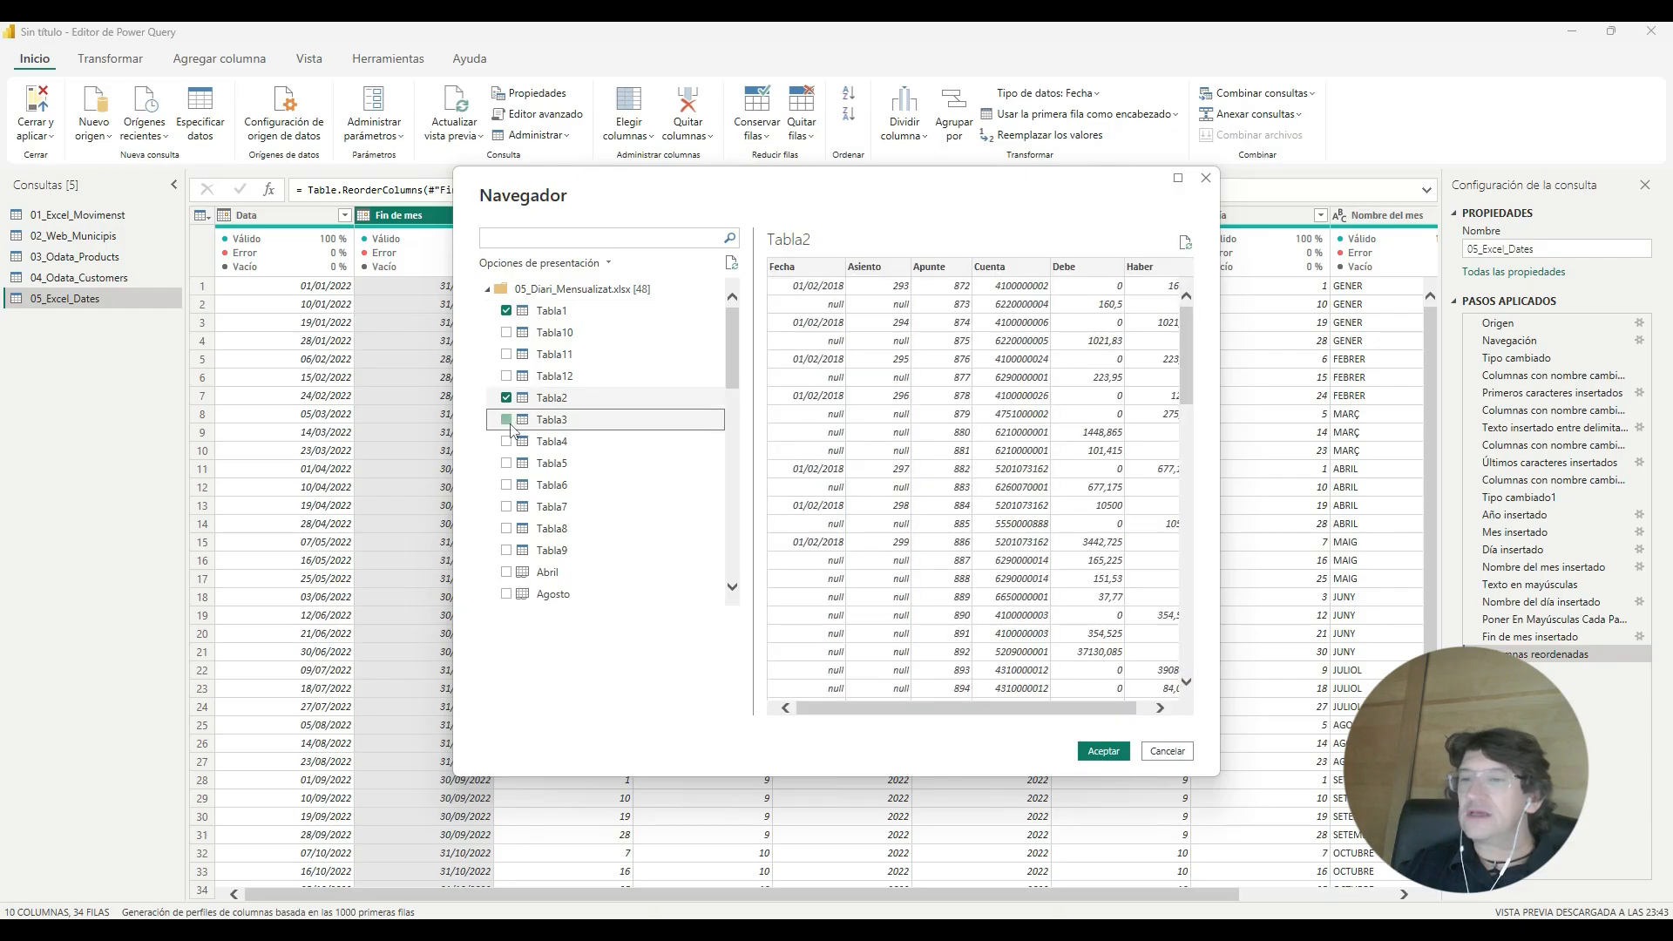
pyautogui.click(509, 443)
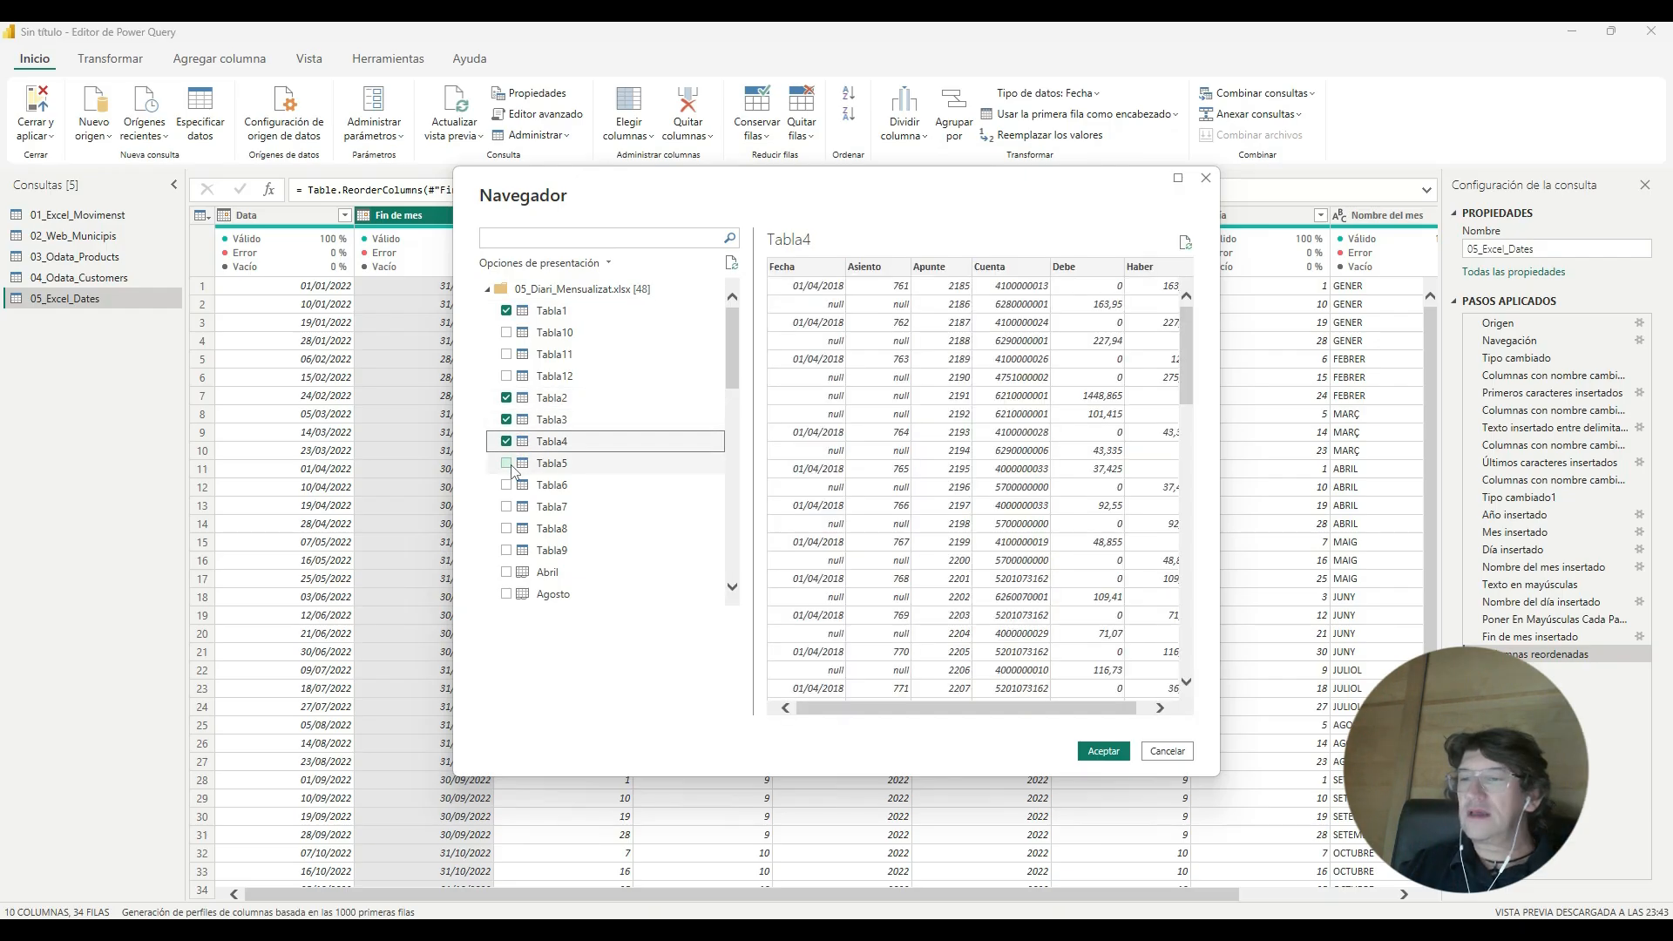
pyautogui.click(511, 465)
pyautogui.click(514, 486)
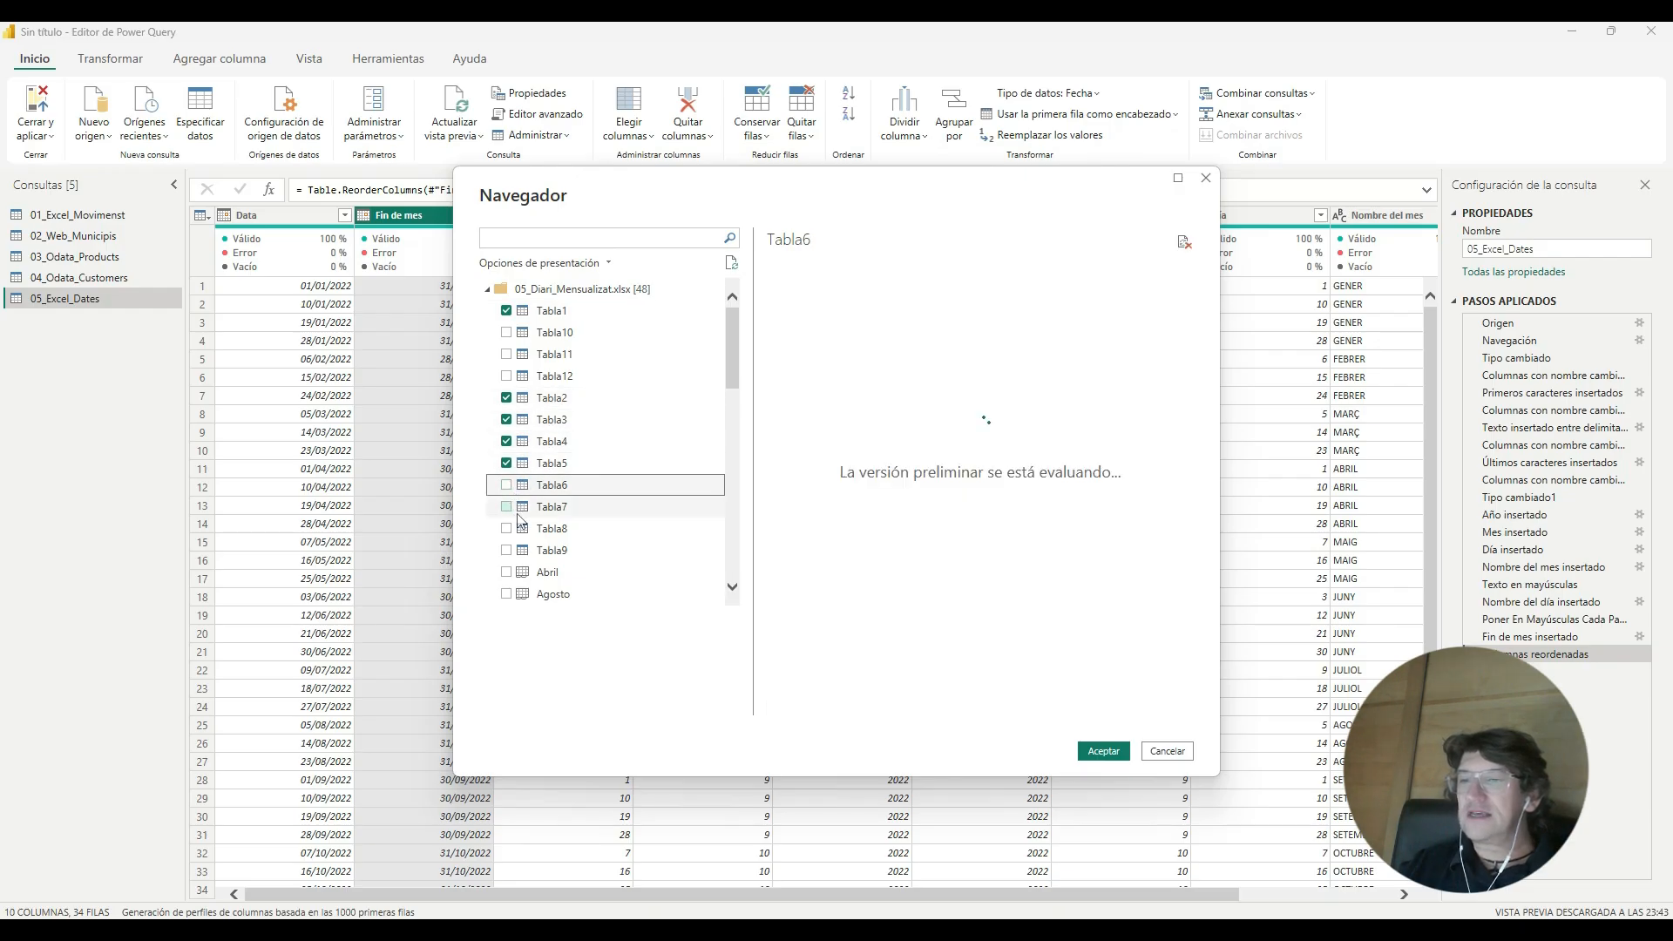
pyautogui.click(507, 485)
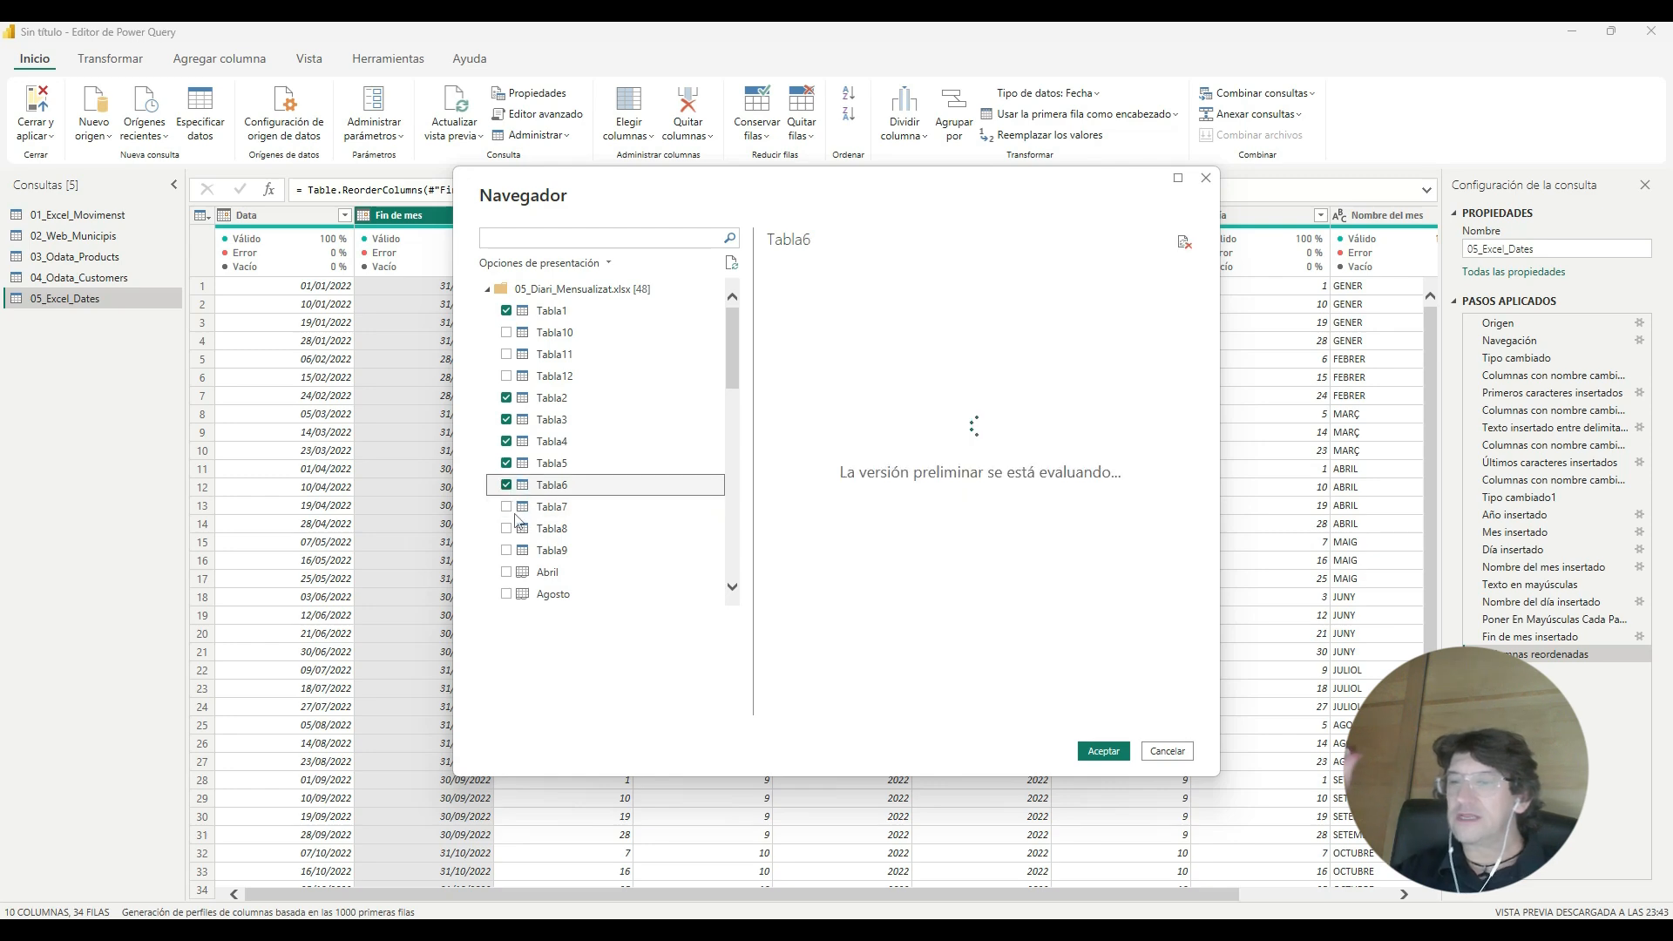
pyautogui.click(507, 510)
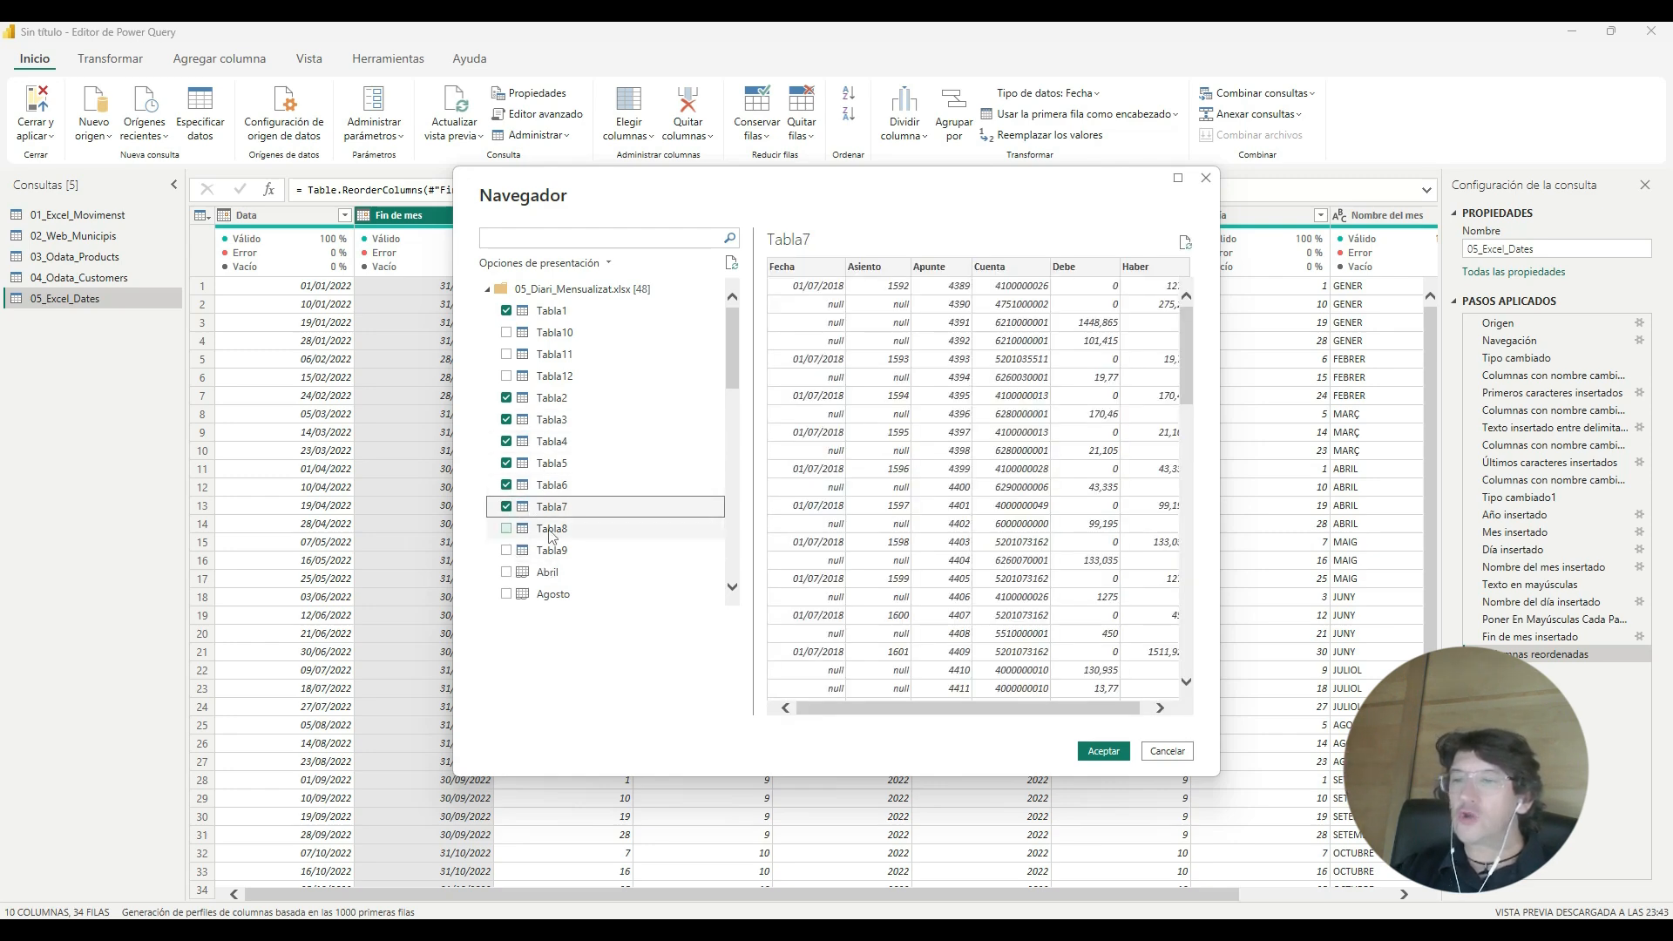
pyautogui.click(507, 529)
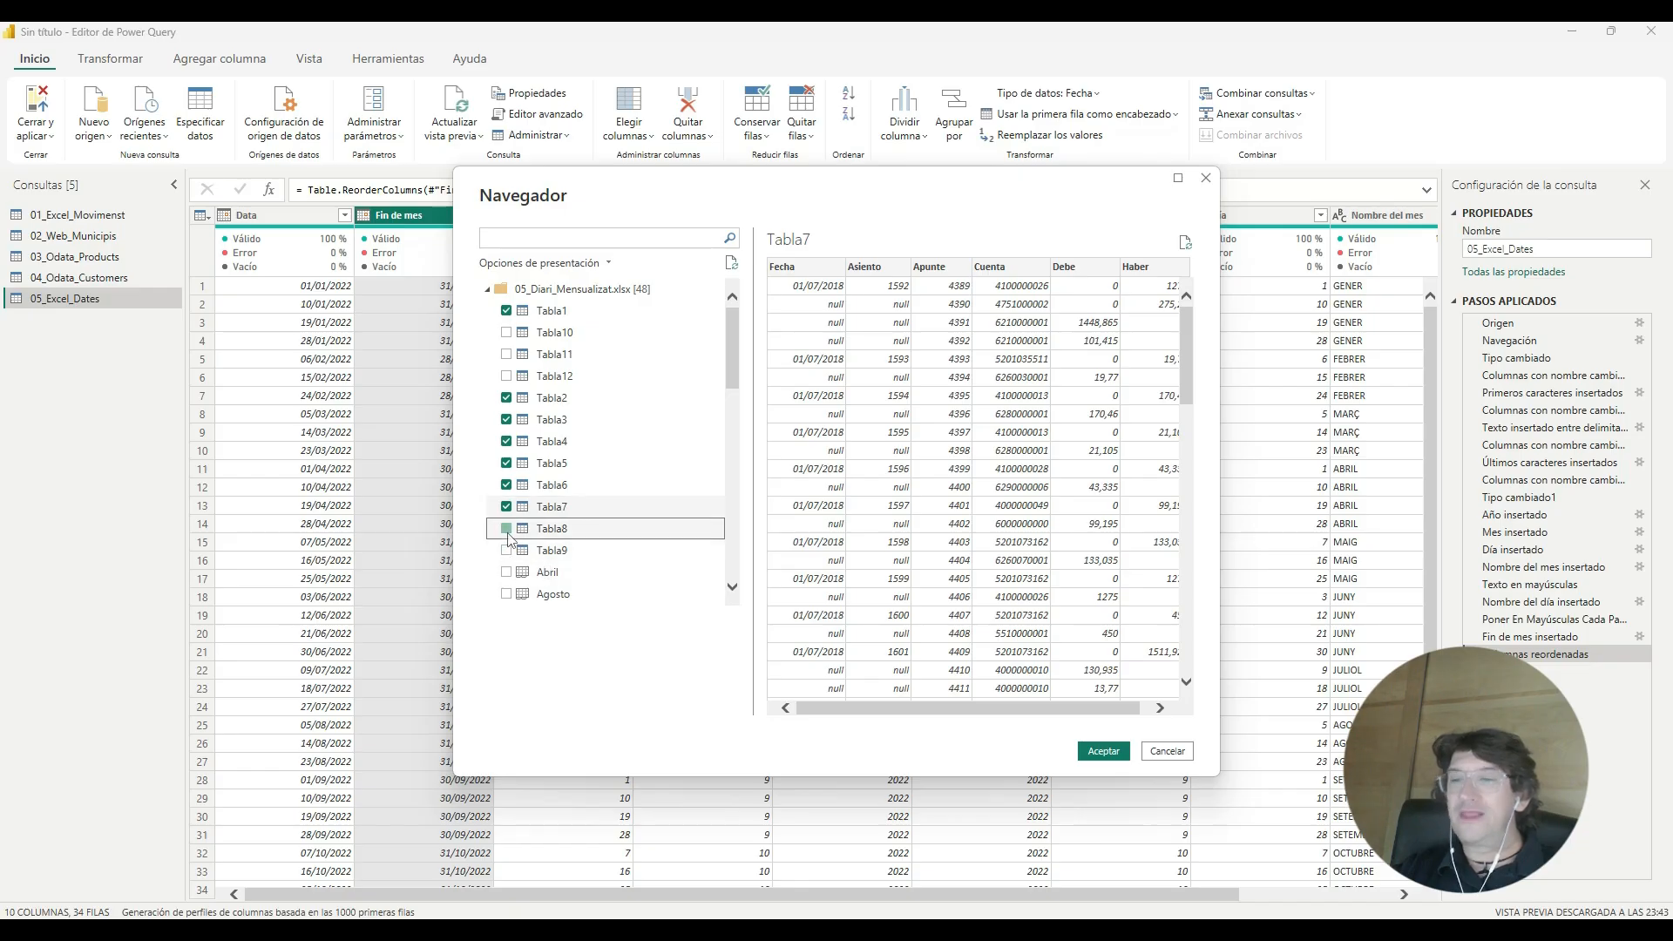
pyautogui.click(507, 551)
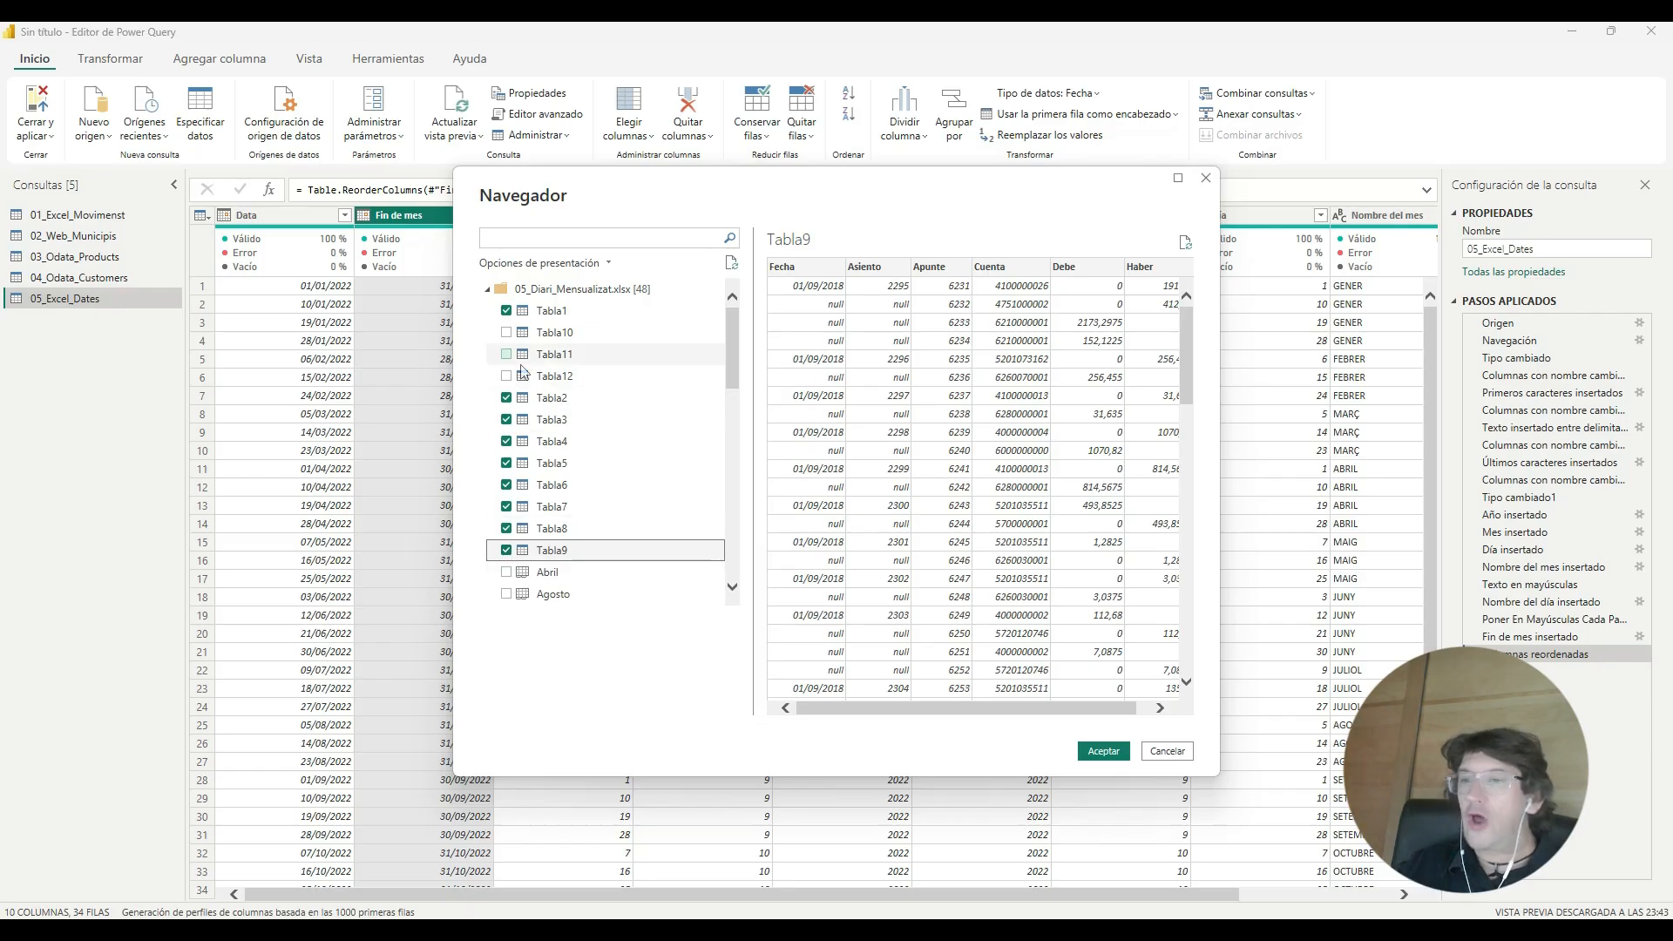
pyautogui.click(507, 335)
pyautogui.click(507, 355)
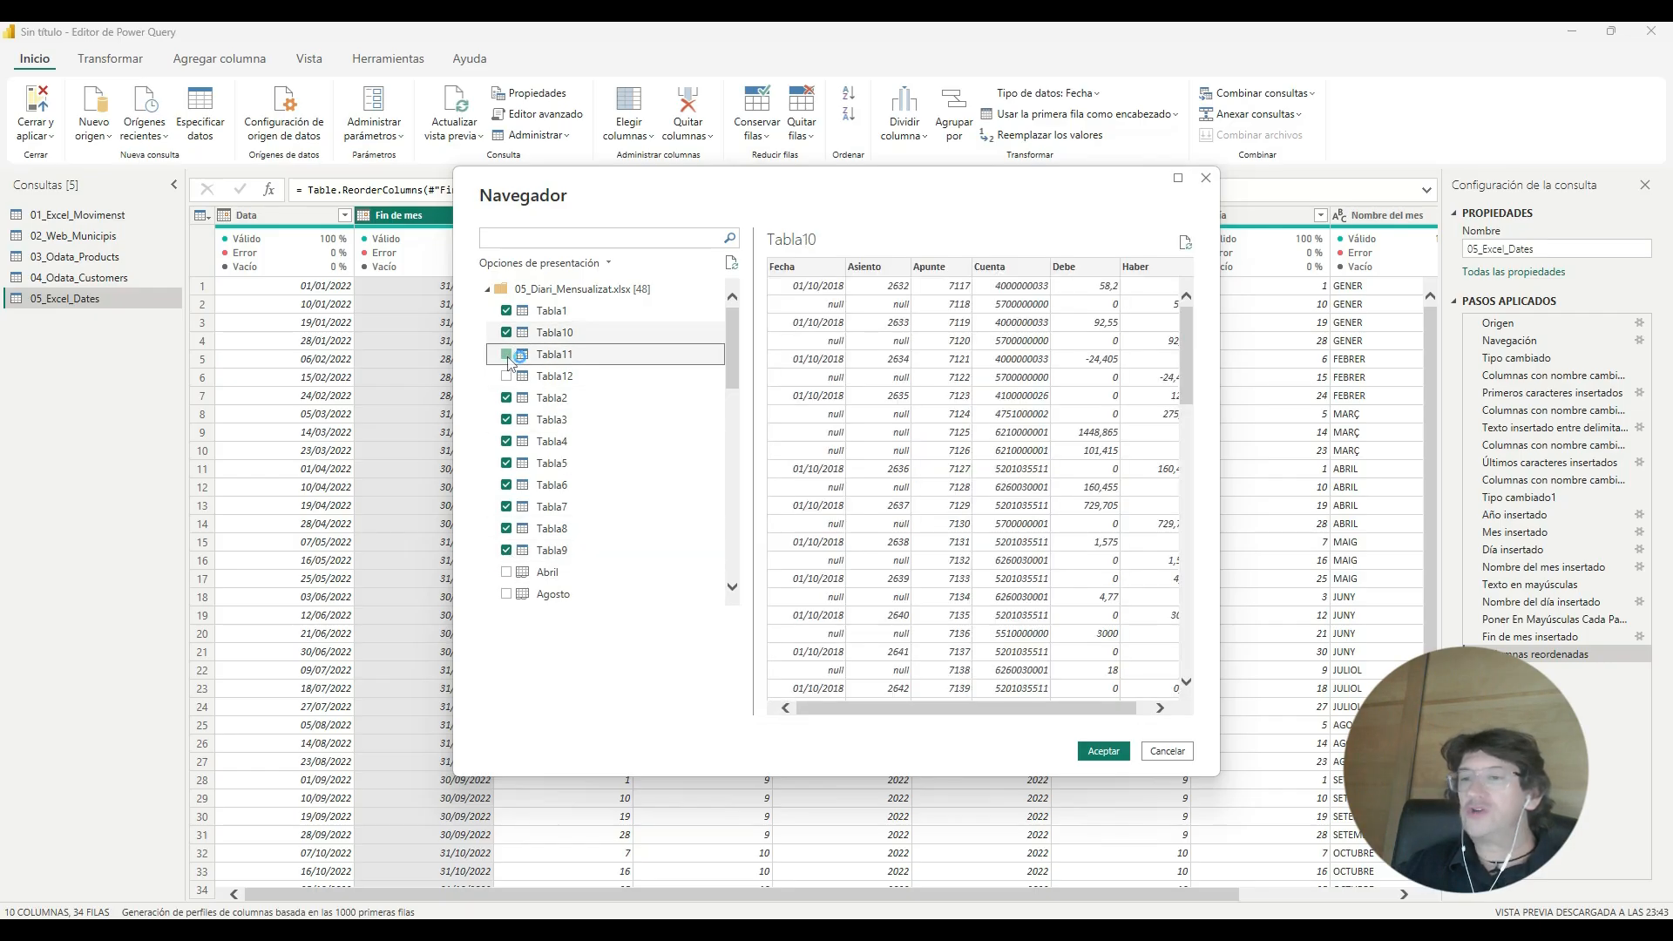
pyautogui.click(508, 377)
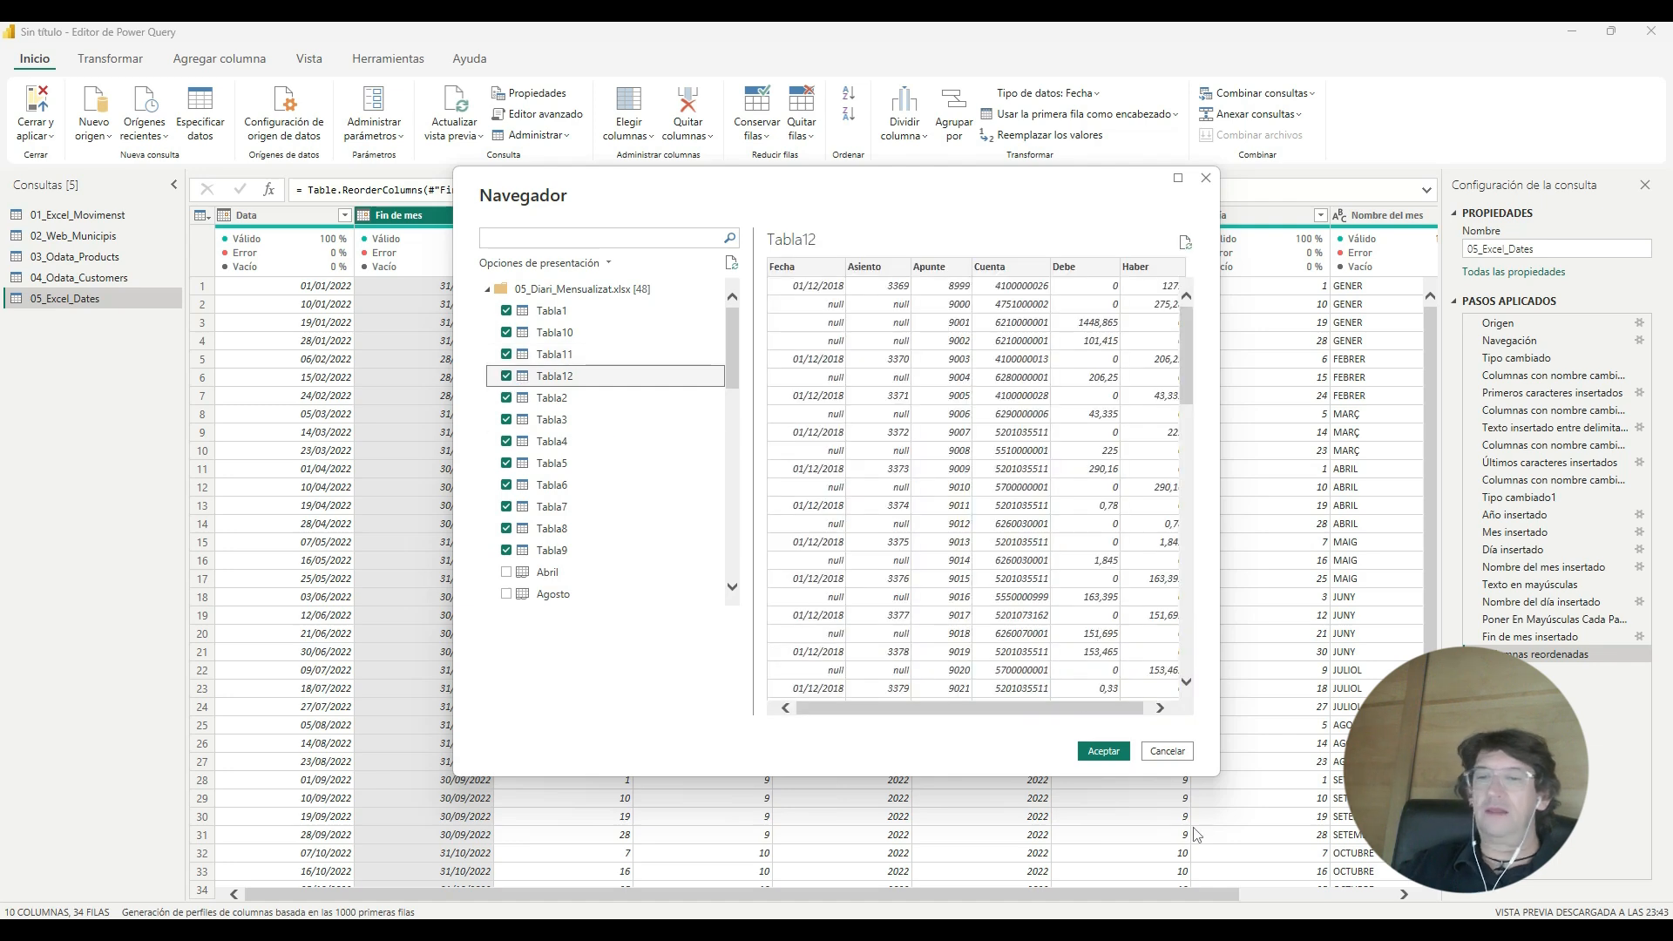
pyautogui.click(1103, 752)
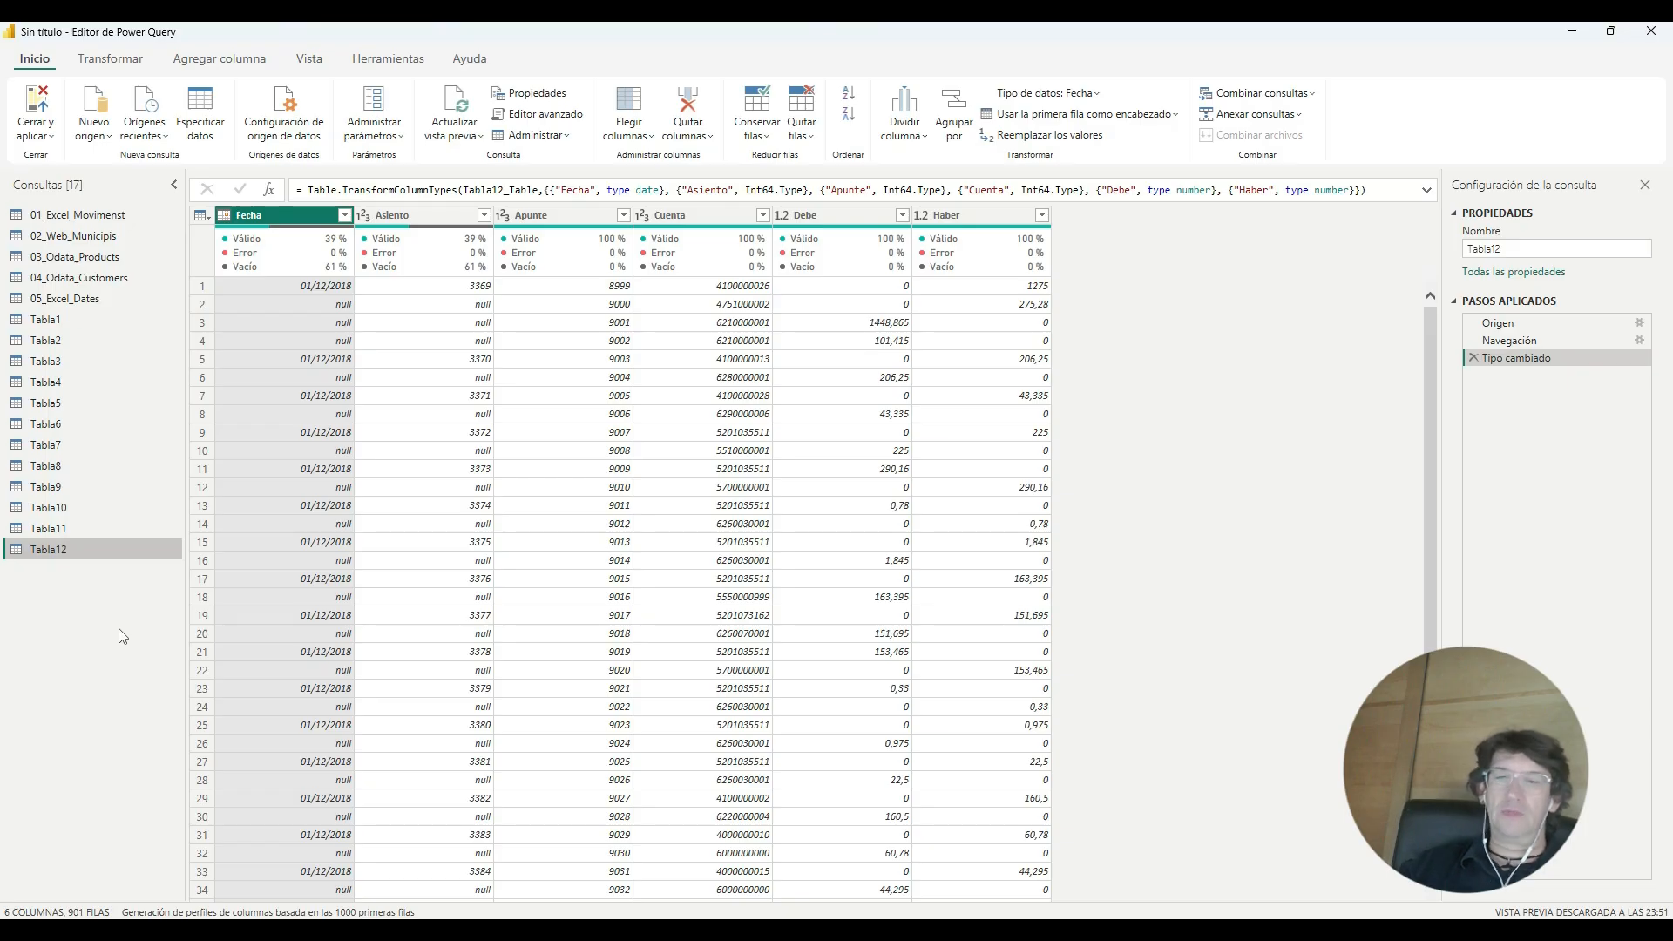
# Step: Starting from the Tabla1 query, set up an append into a new query with the three or more tables option
pyautogui.click(102, 320)
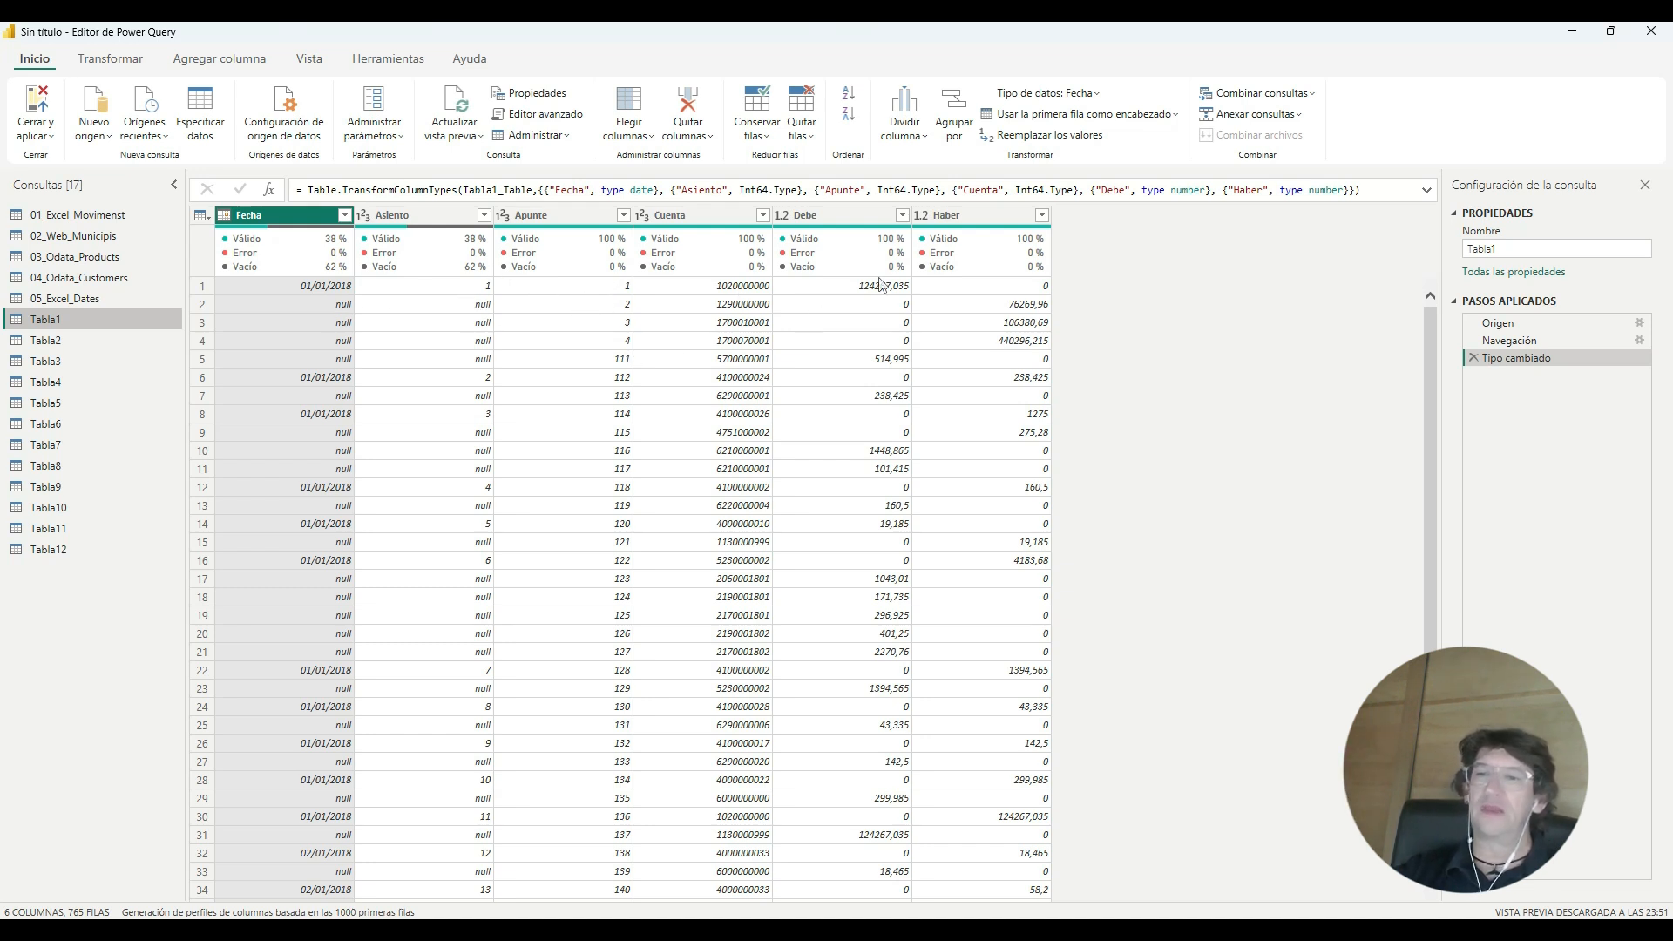
pyautogui.click(101, 347)
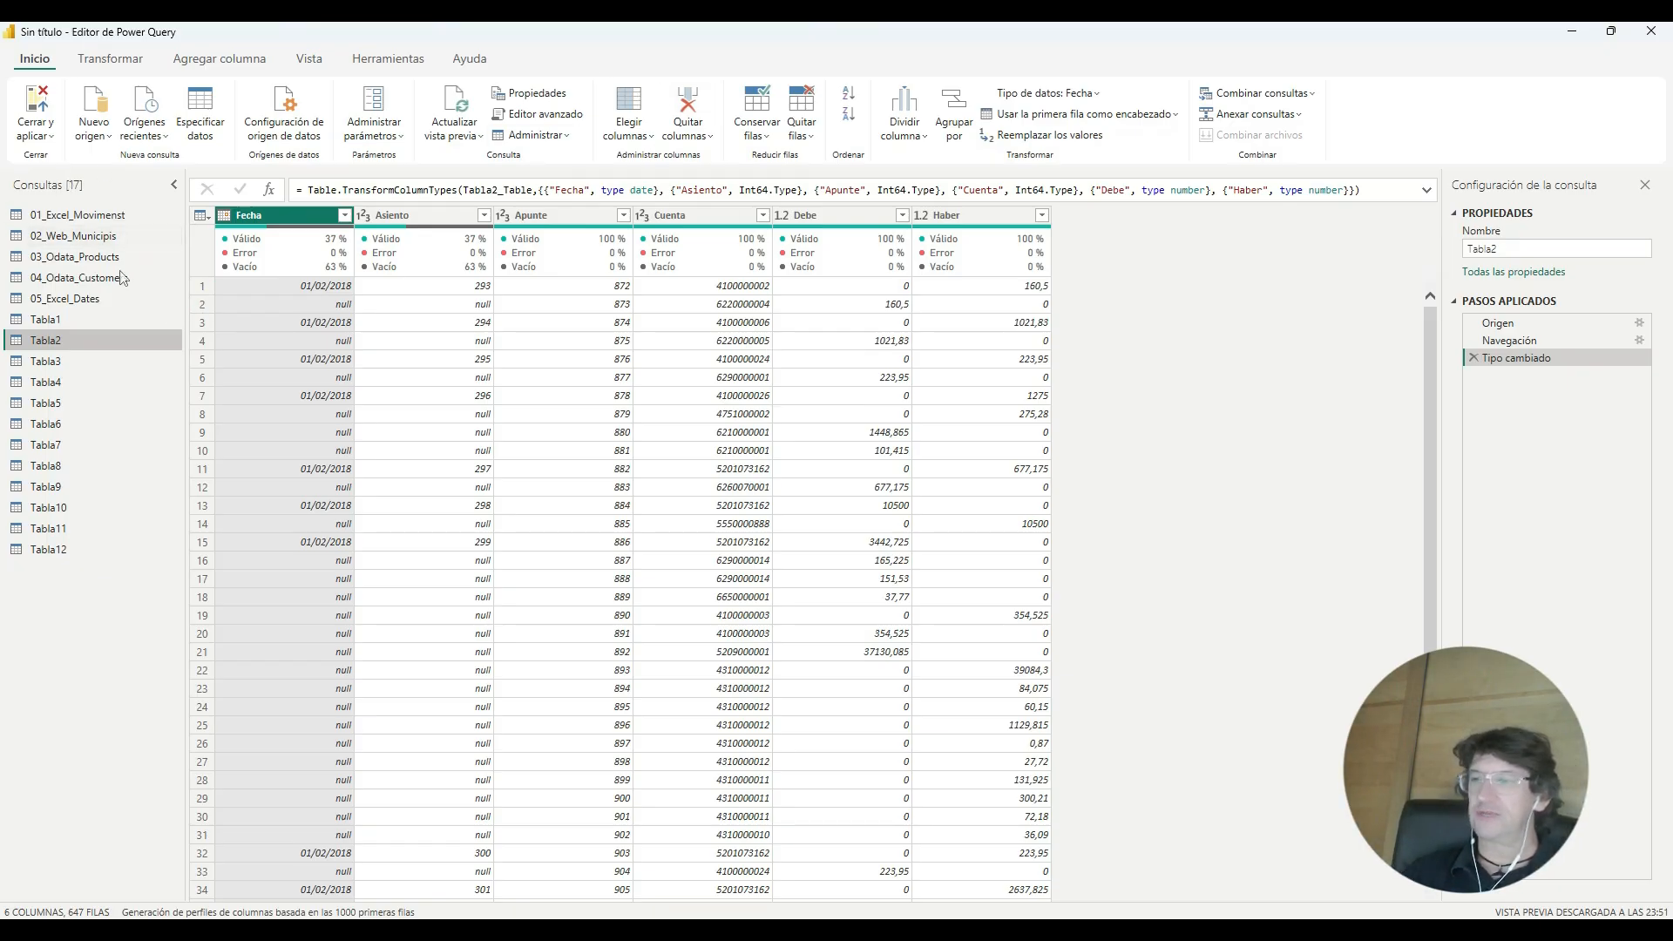
pyautogui.click(83, 324)
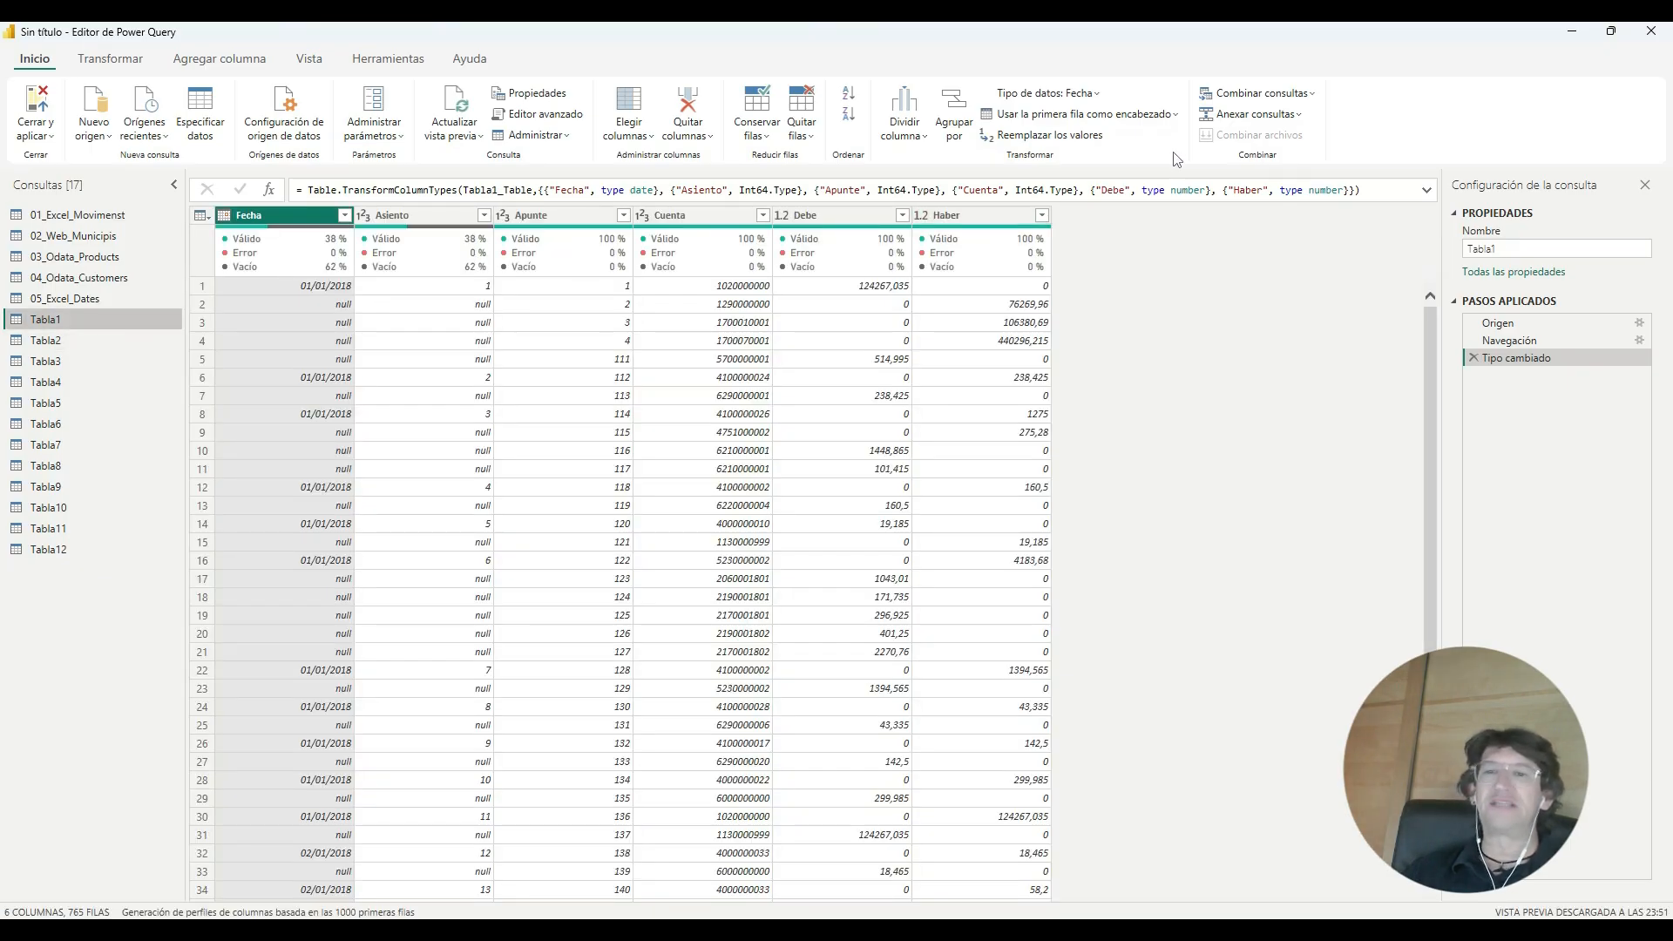
pyautogui.click(1300, 120)
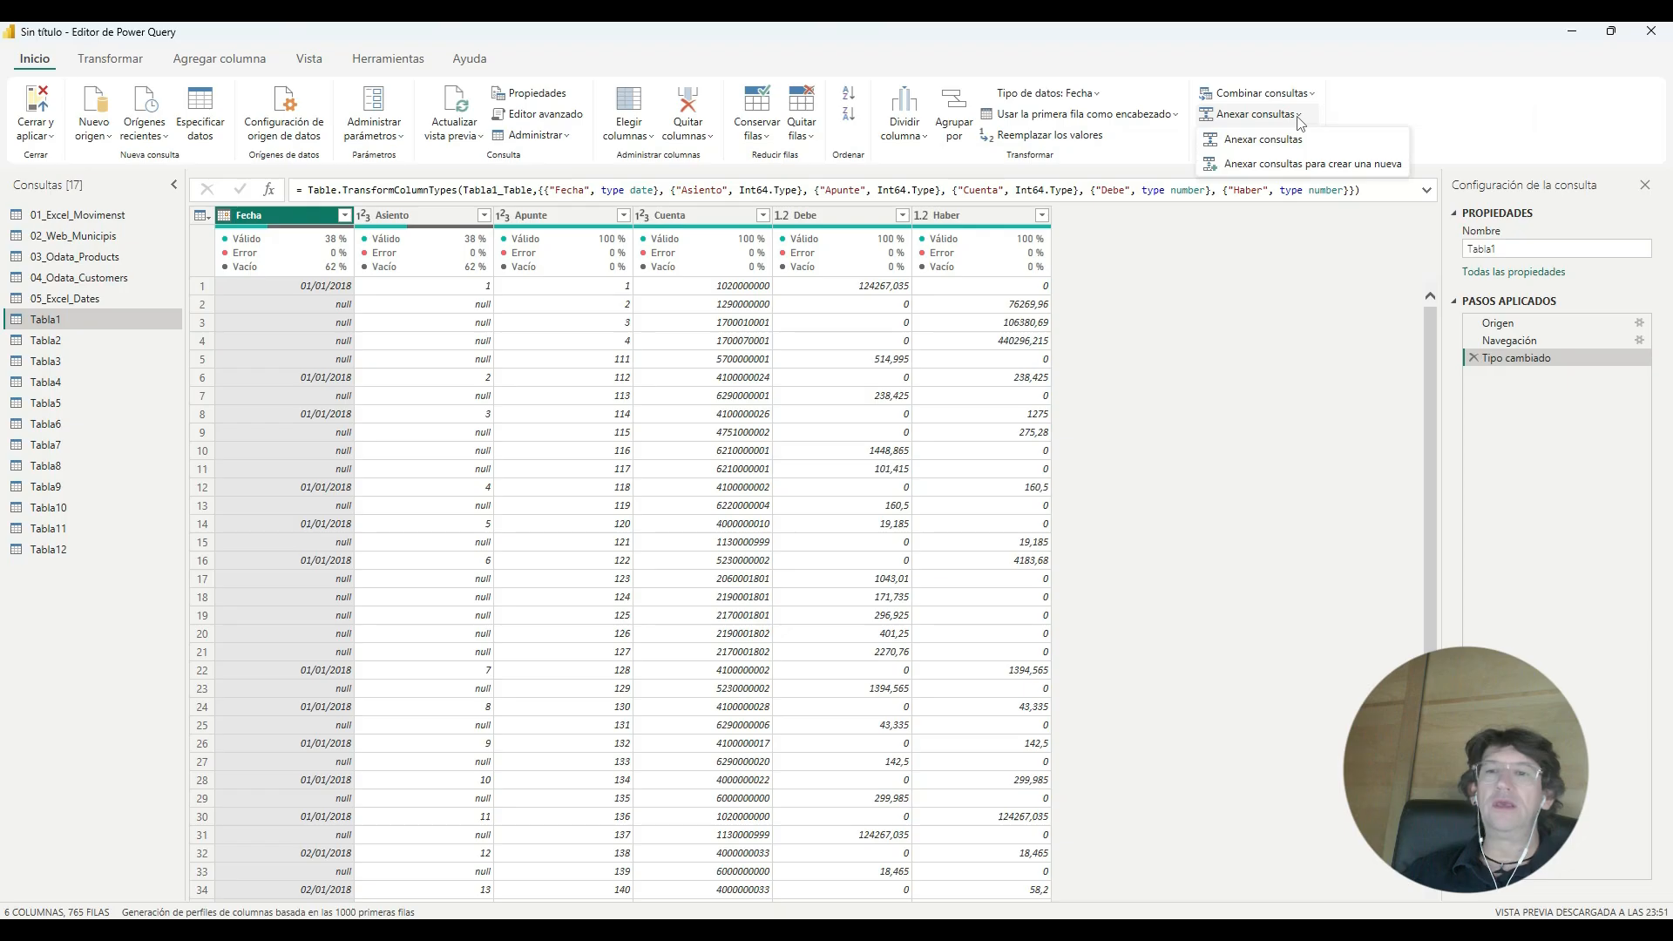
pyautogui.click(1301, 167)
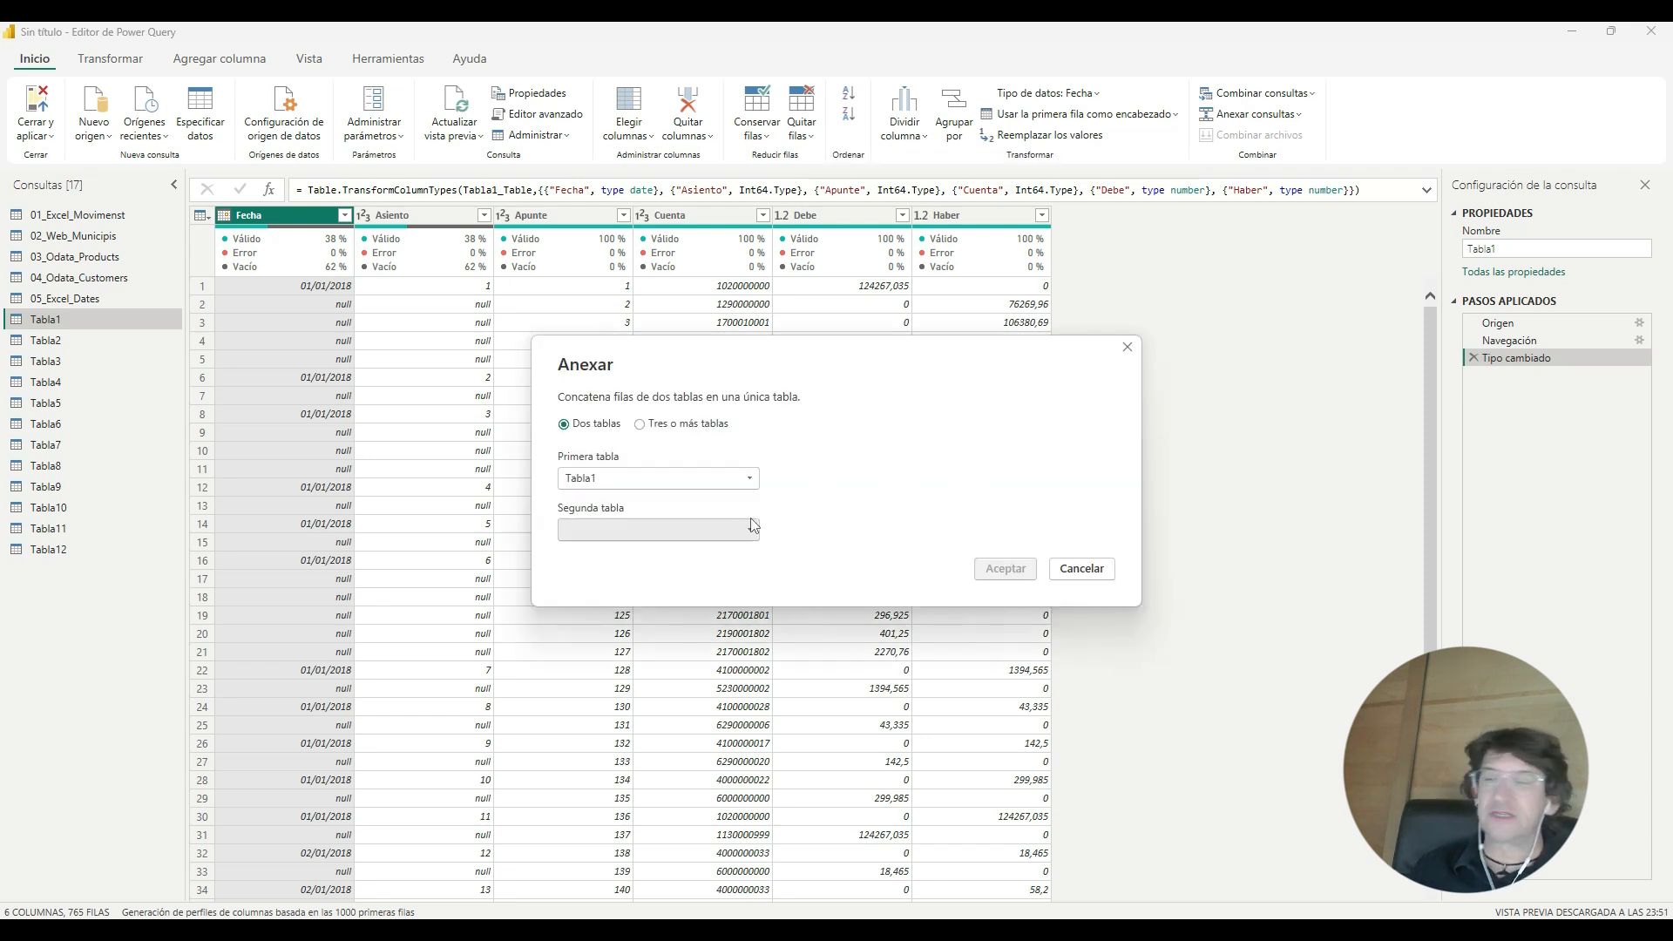
pyautogui.click(660, 428)
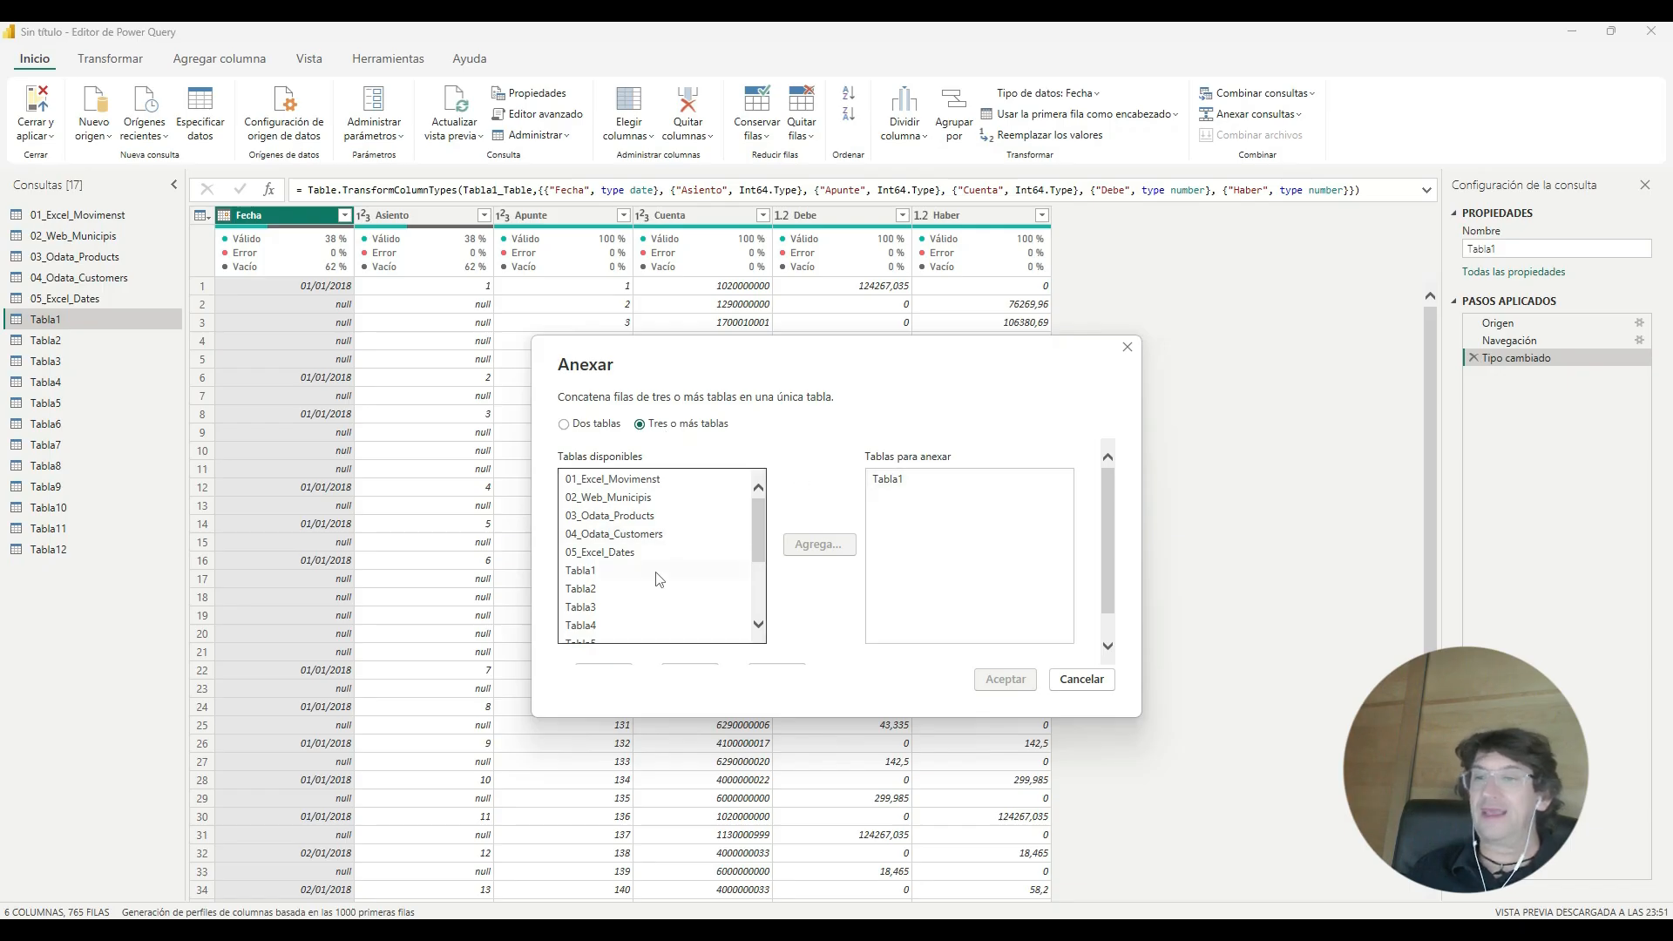
# Step: Add Tabla2, Tabla3, Tabla4 and Tabla5 in order to the tables to append
pyautogui.scroll(-1, 644, 582)
pyautogui.click(605, 583)
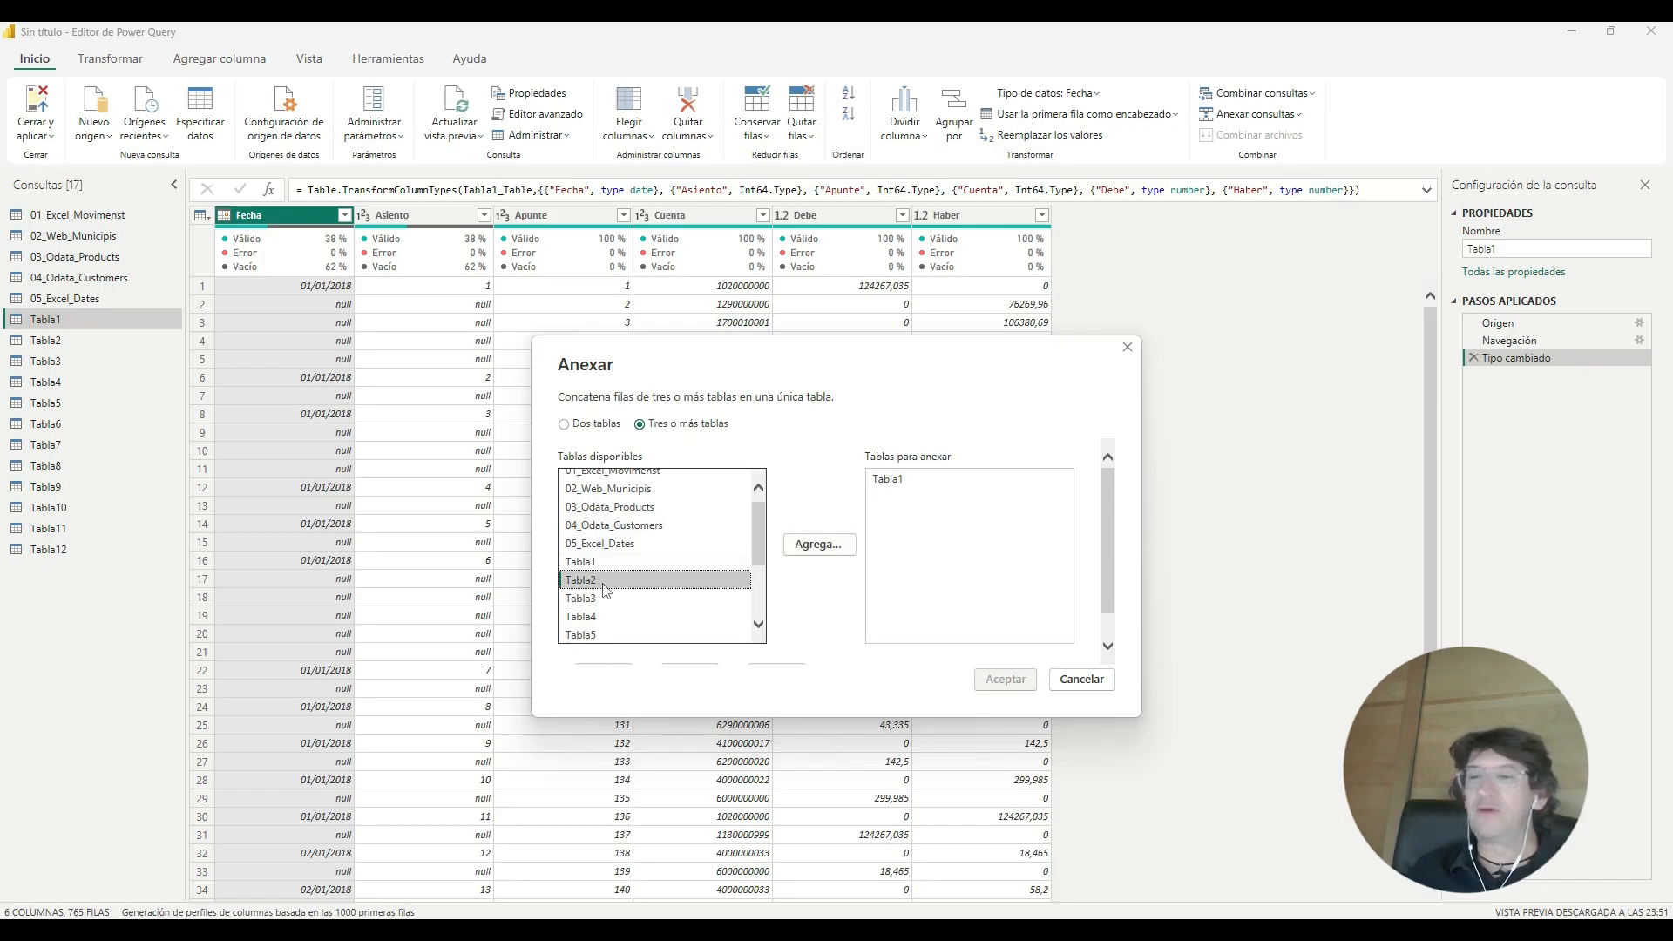
pyautogui.click(818, 548)
pyautogui.click(658, 600)
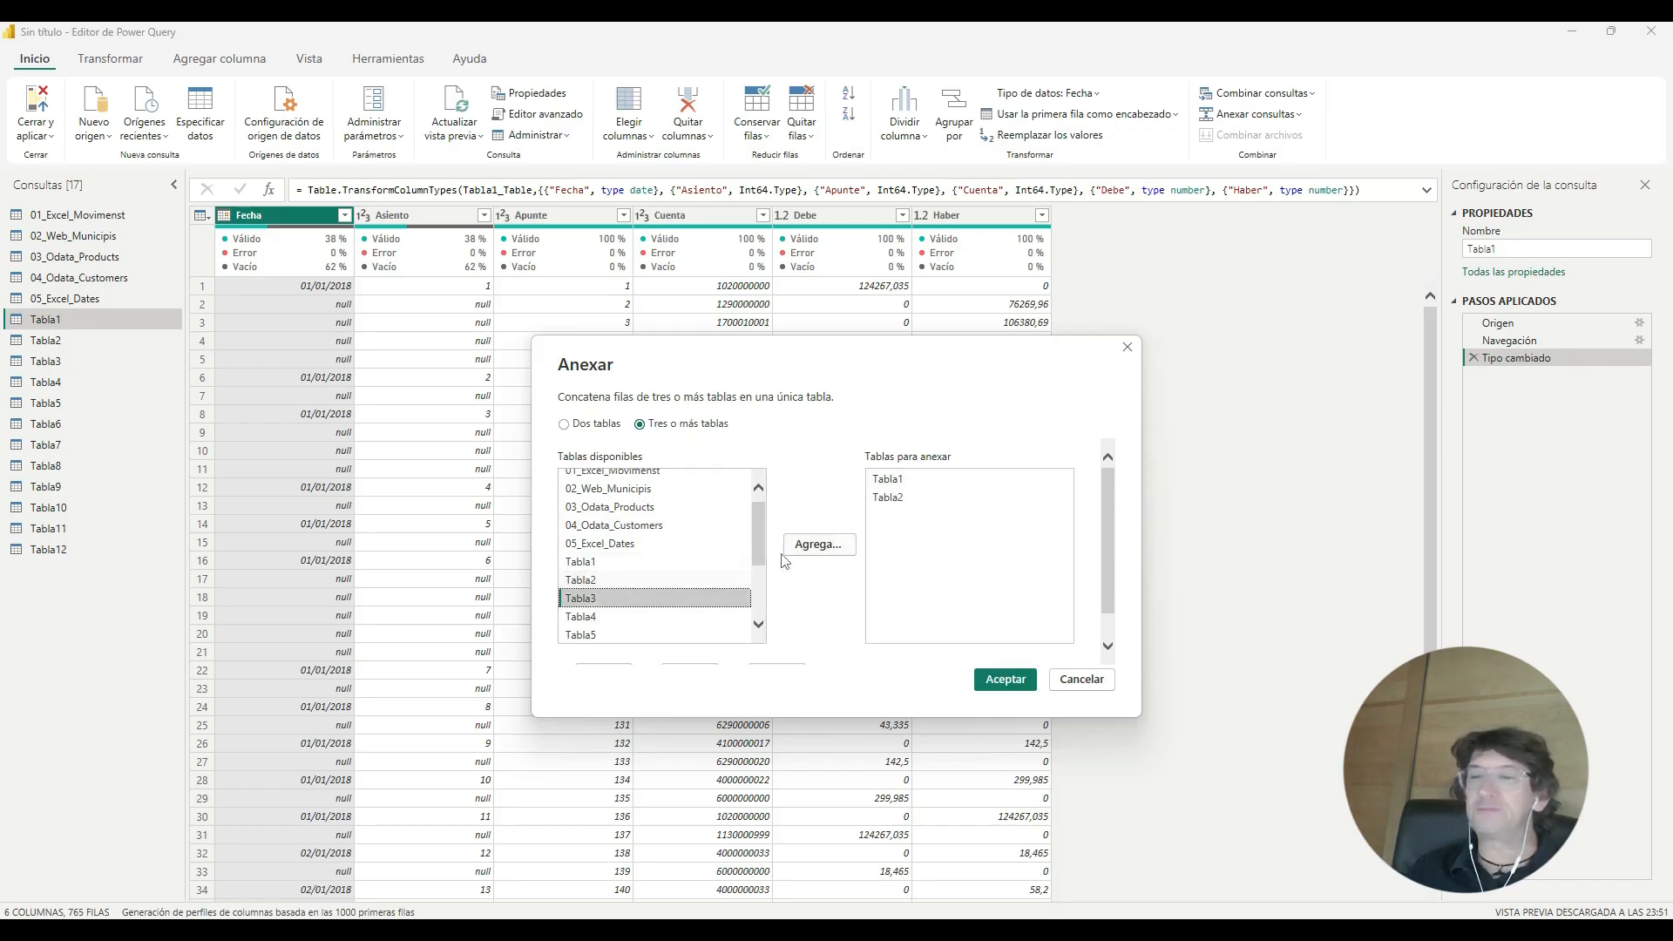
pyautogui.click(817, 545)
pyautogui.click(611, 617)
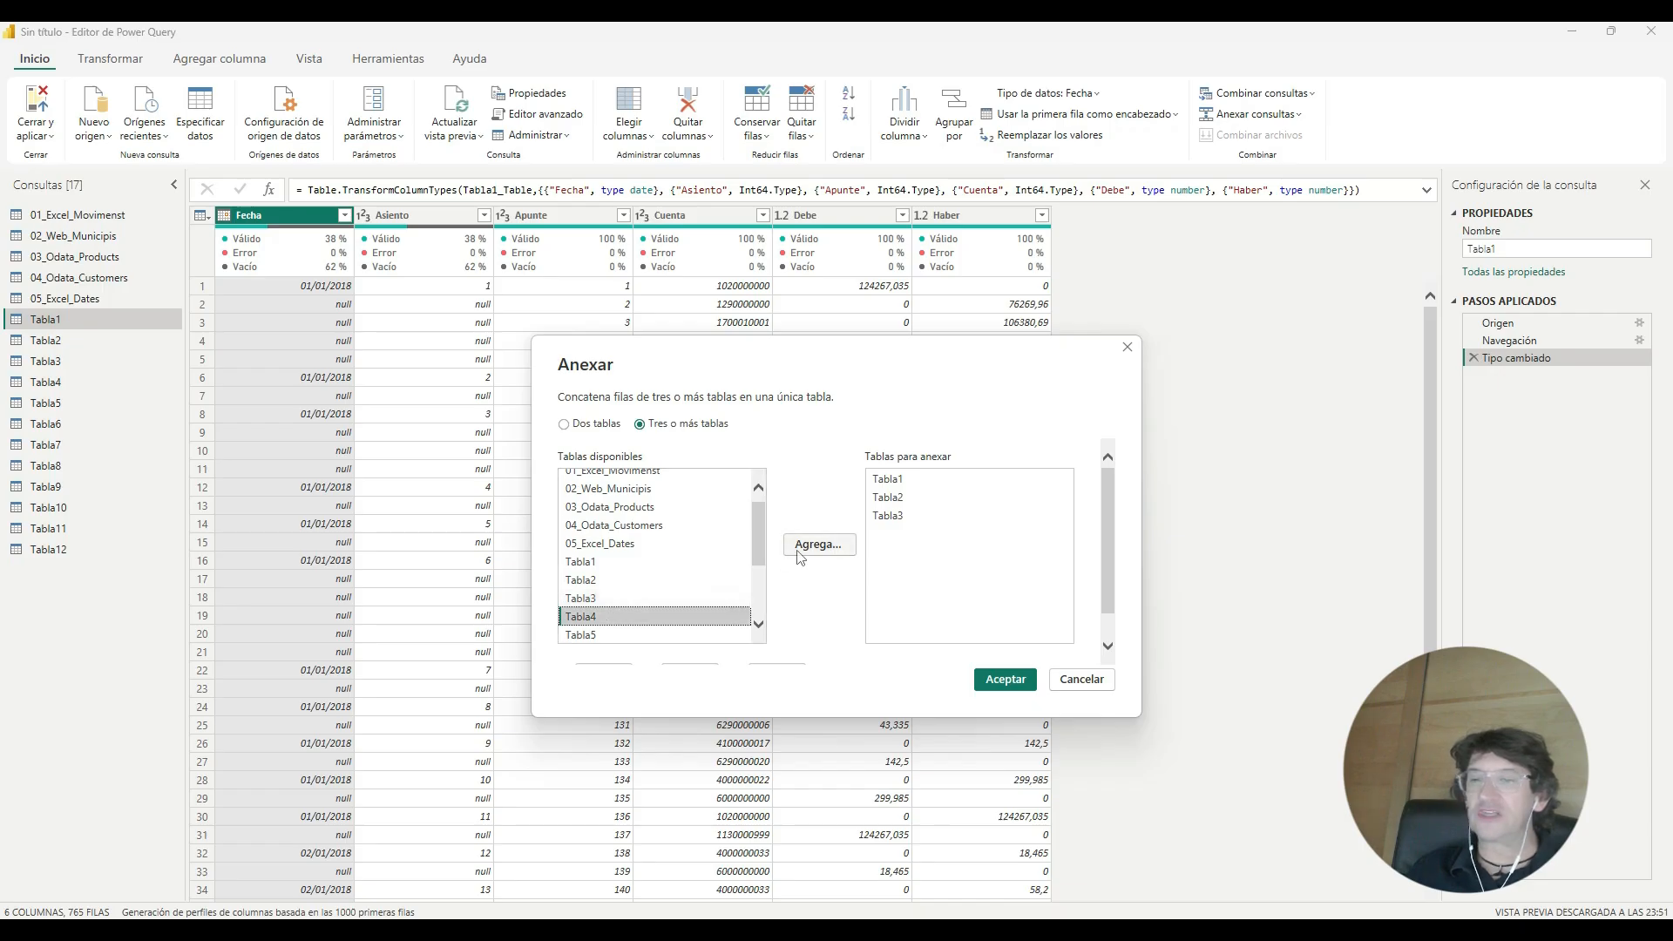
pyautogui.click(817, 546)
pyautogui.scroll(-1, 625, 629)
pyautogui.click(621, 618)
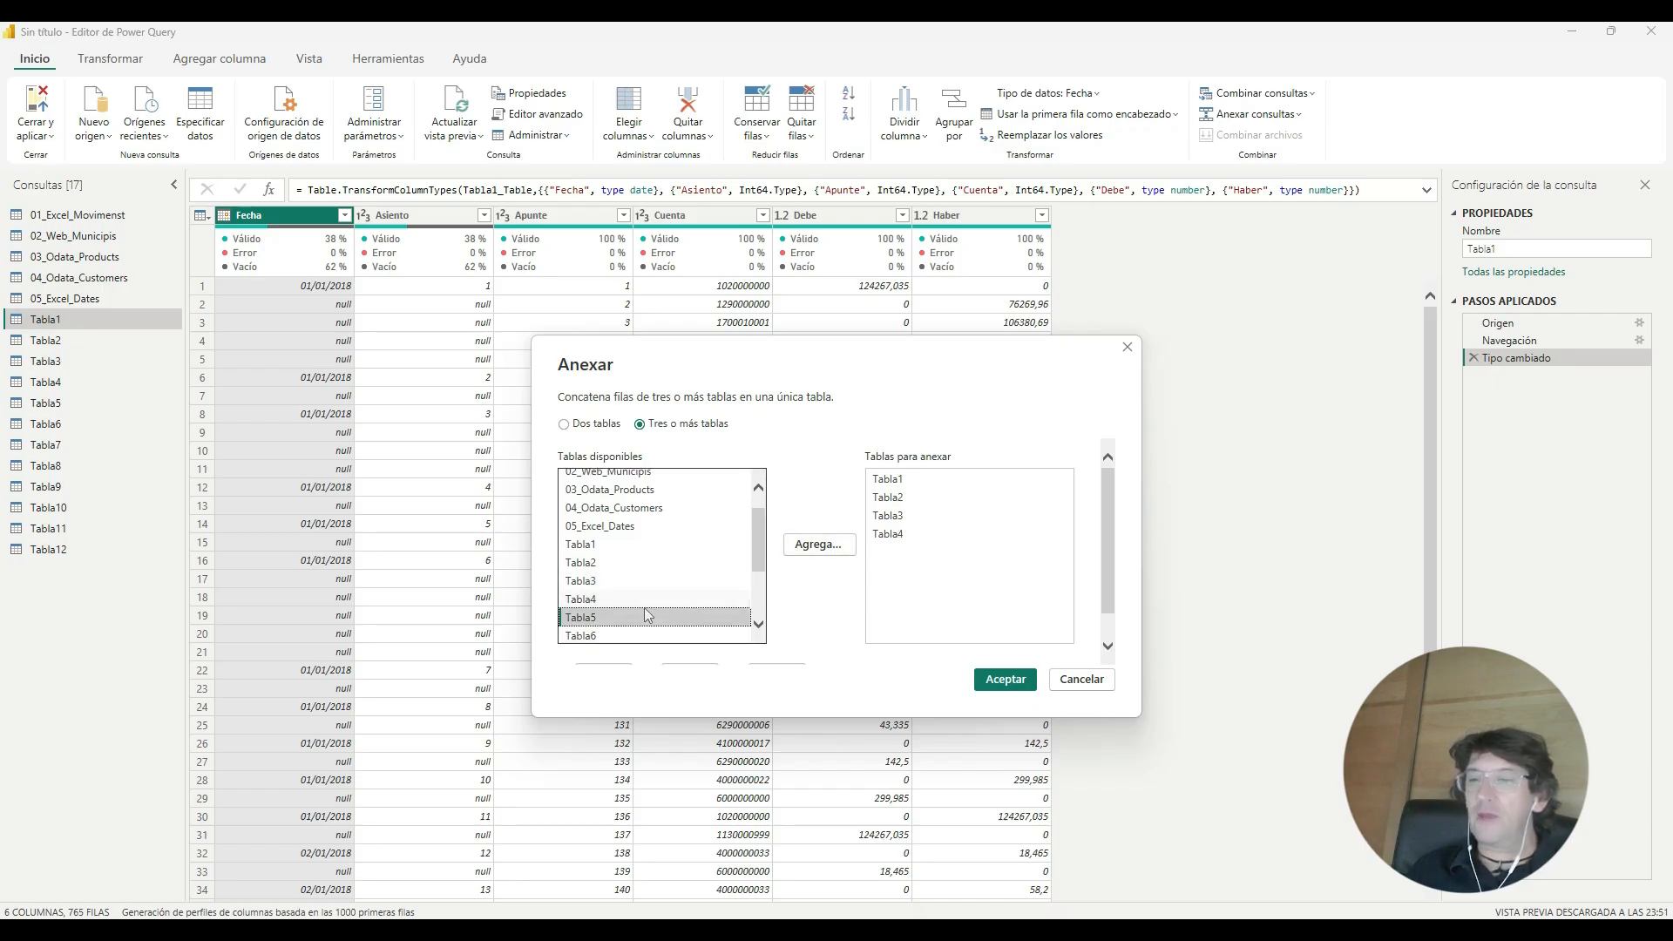
pyautogui.click(818, 546)
# Step: Add Tabla6, Tabla7 and Tabla8 to the tables to append
pyautogui.scroll(-1, 625, 596)
pyautogui.scroll(-1, 625, 601)
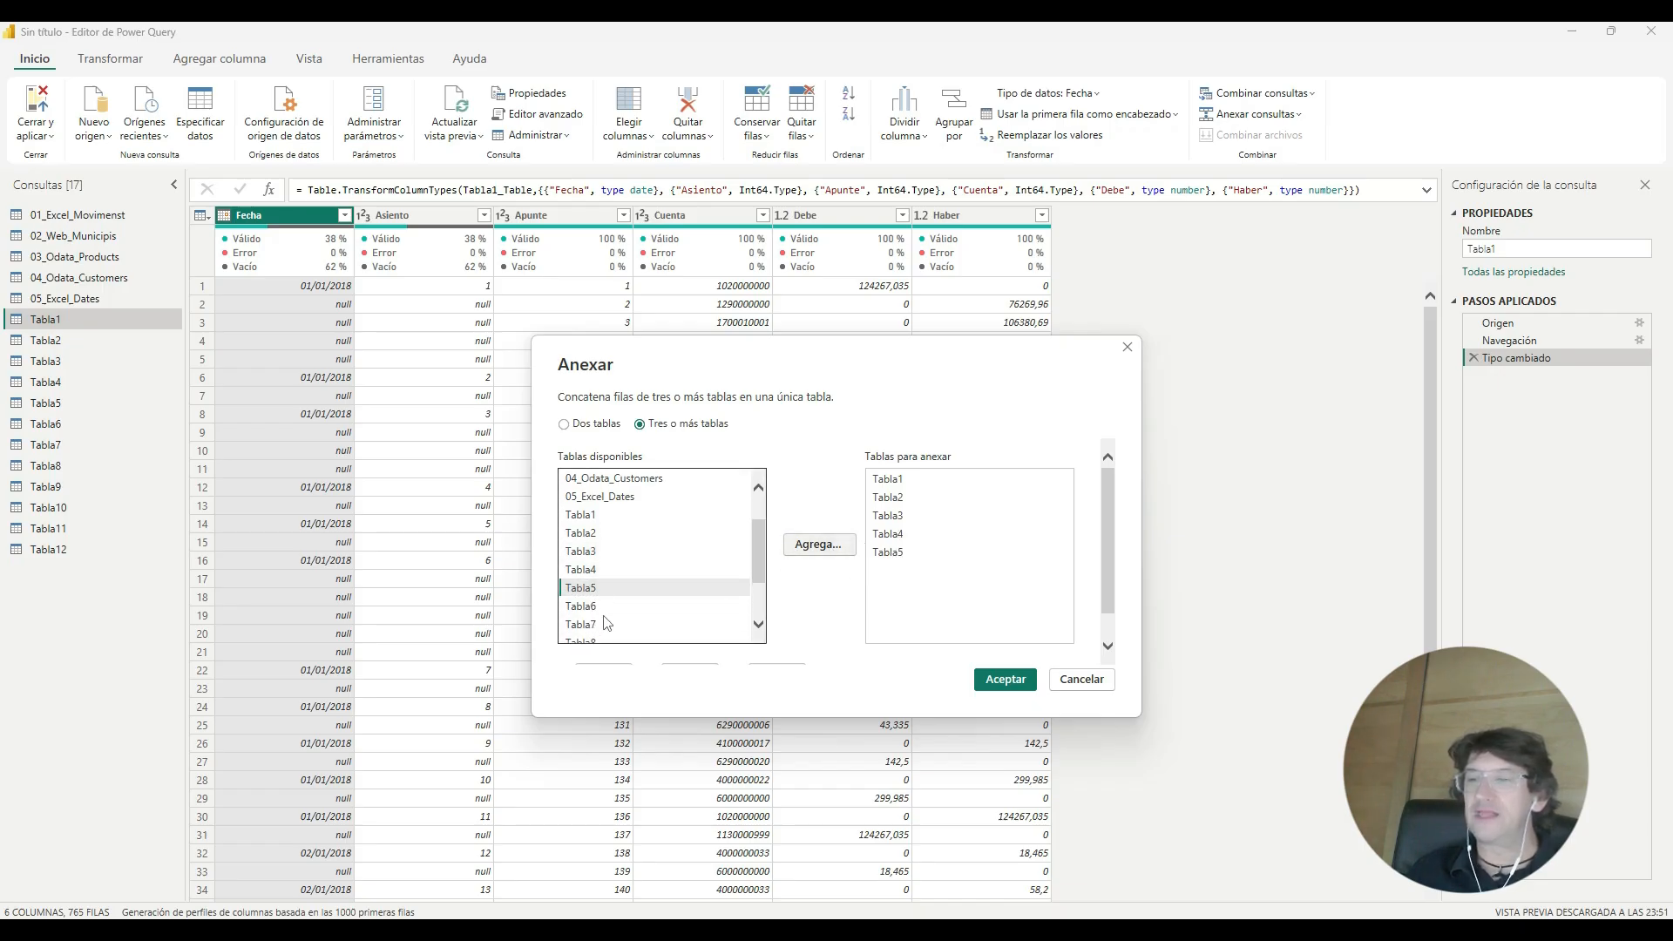
pyautogui.click(615, 605)
pyautogui.click(807, 548)
pyautogui.scroll(-1, 625, 593)
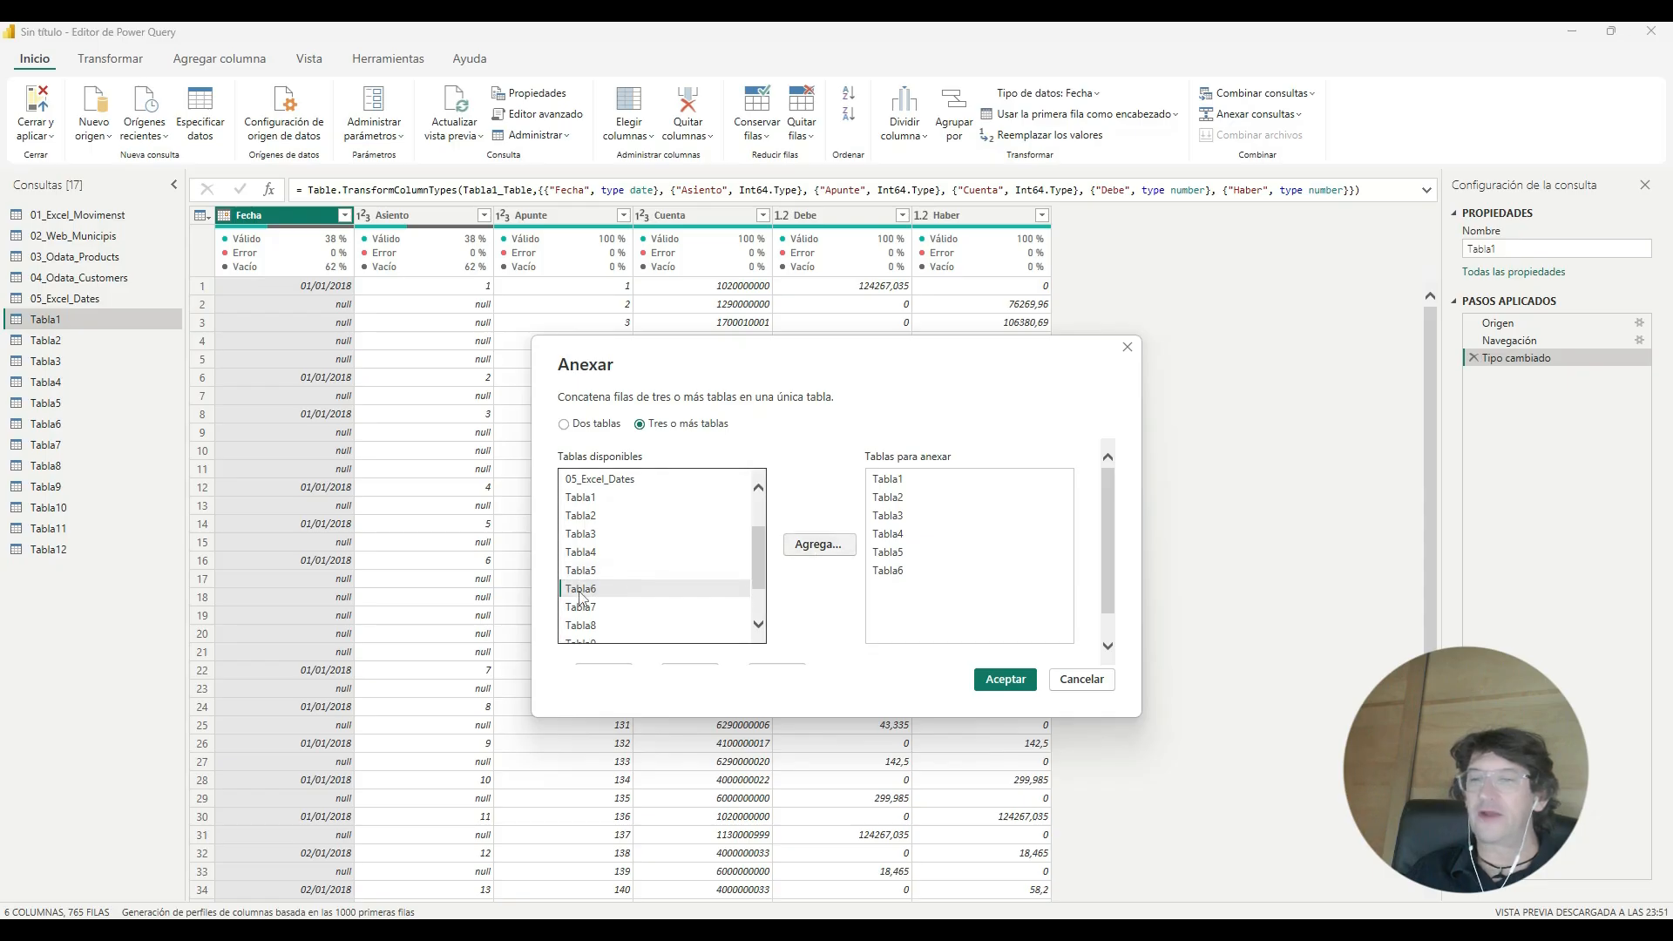
pyautogui.click(656, 594)
pyautogui.click(811, 547)
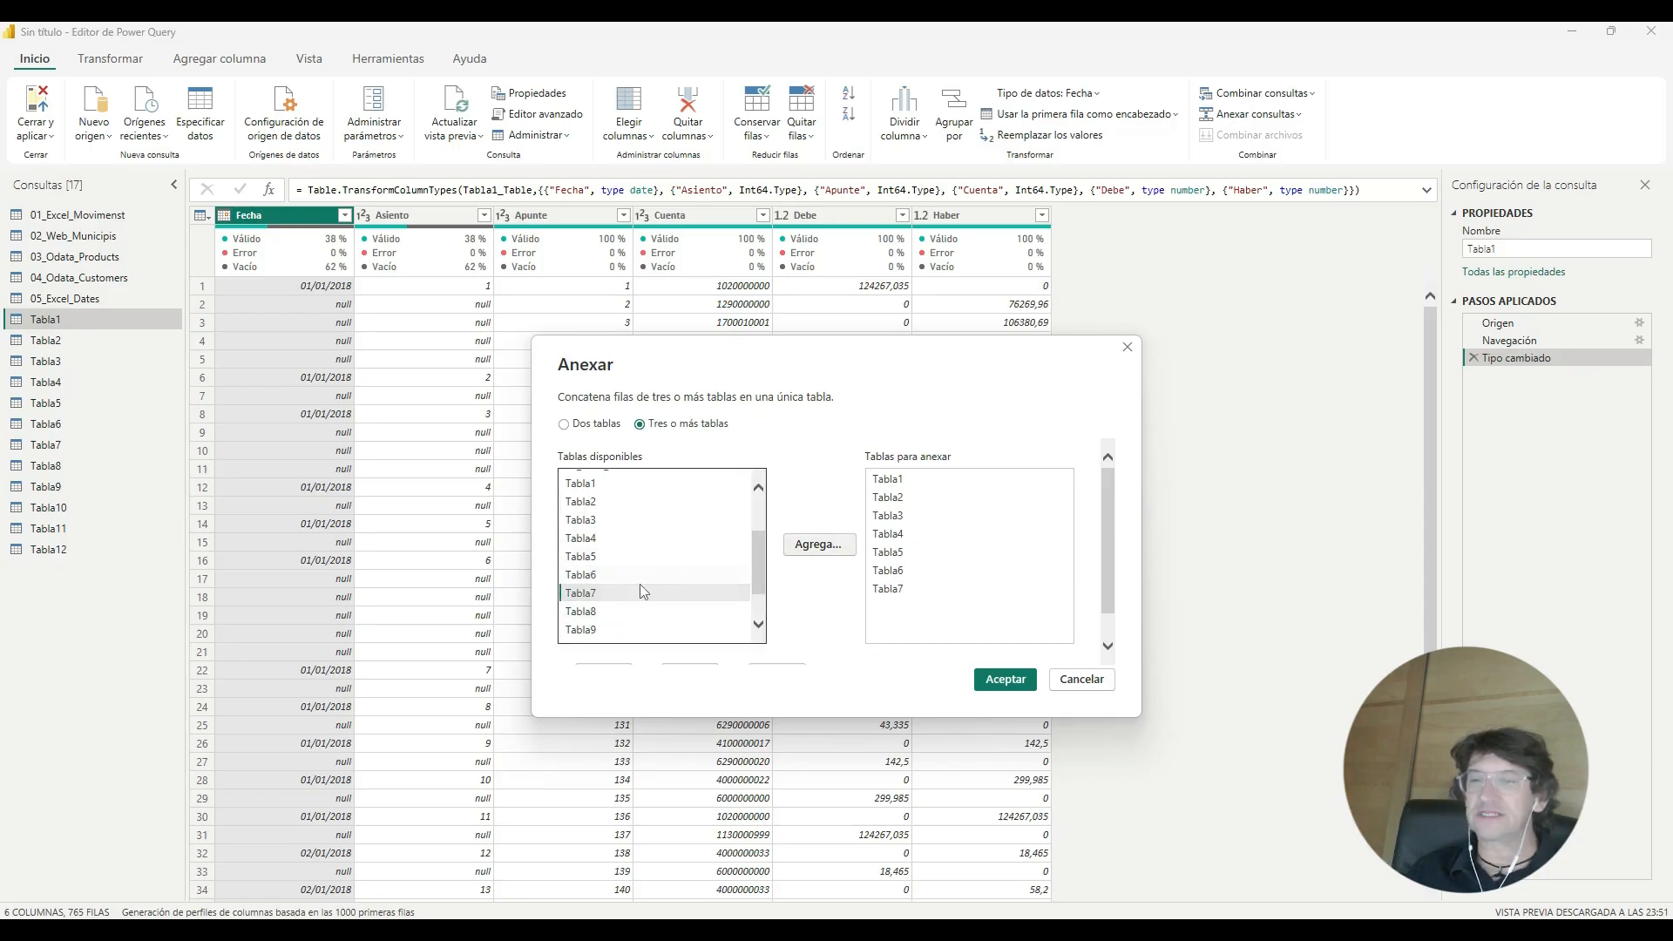
pyautogui.scroll(-1, 639, 584)
pyautogui.click(614, 592)
pyautogui.click(810, 547)
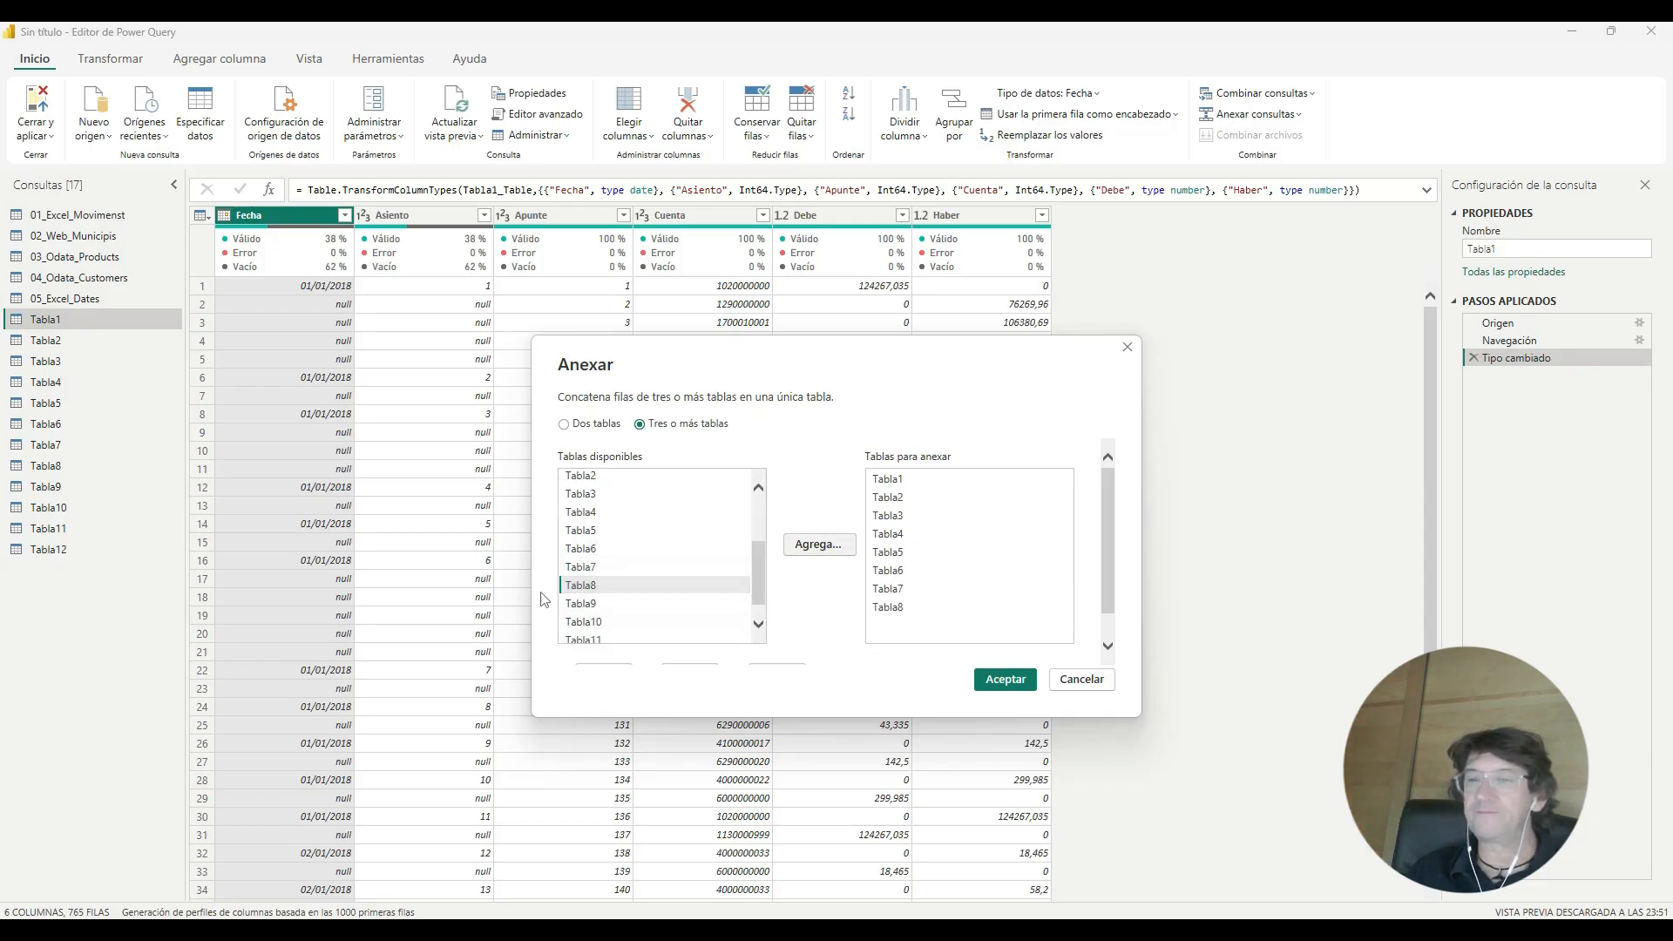
# Step: Add Tabla9, Tabla10, Tabla11 and Tabla12 to the tables to append and create the combined query
pyautogui.scroll(-1, 593, 593)
pyautogui.click(593, 588)
pyautogui.click(811, 546)
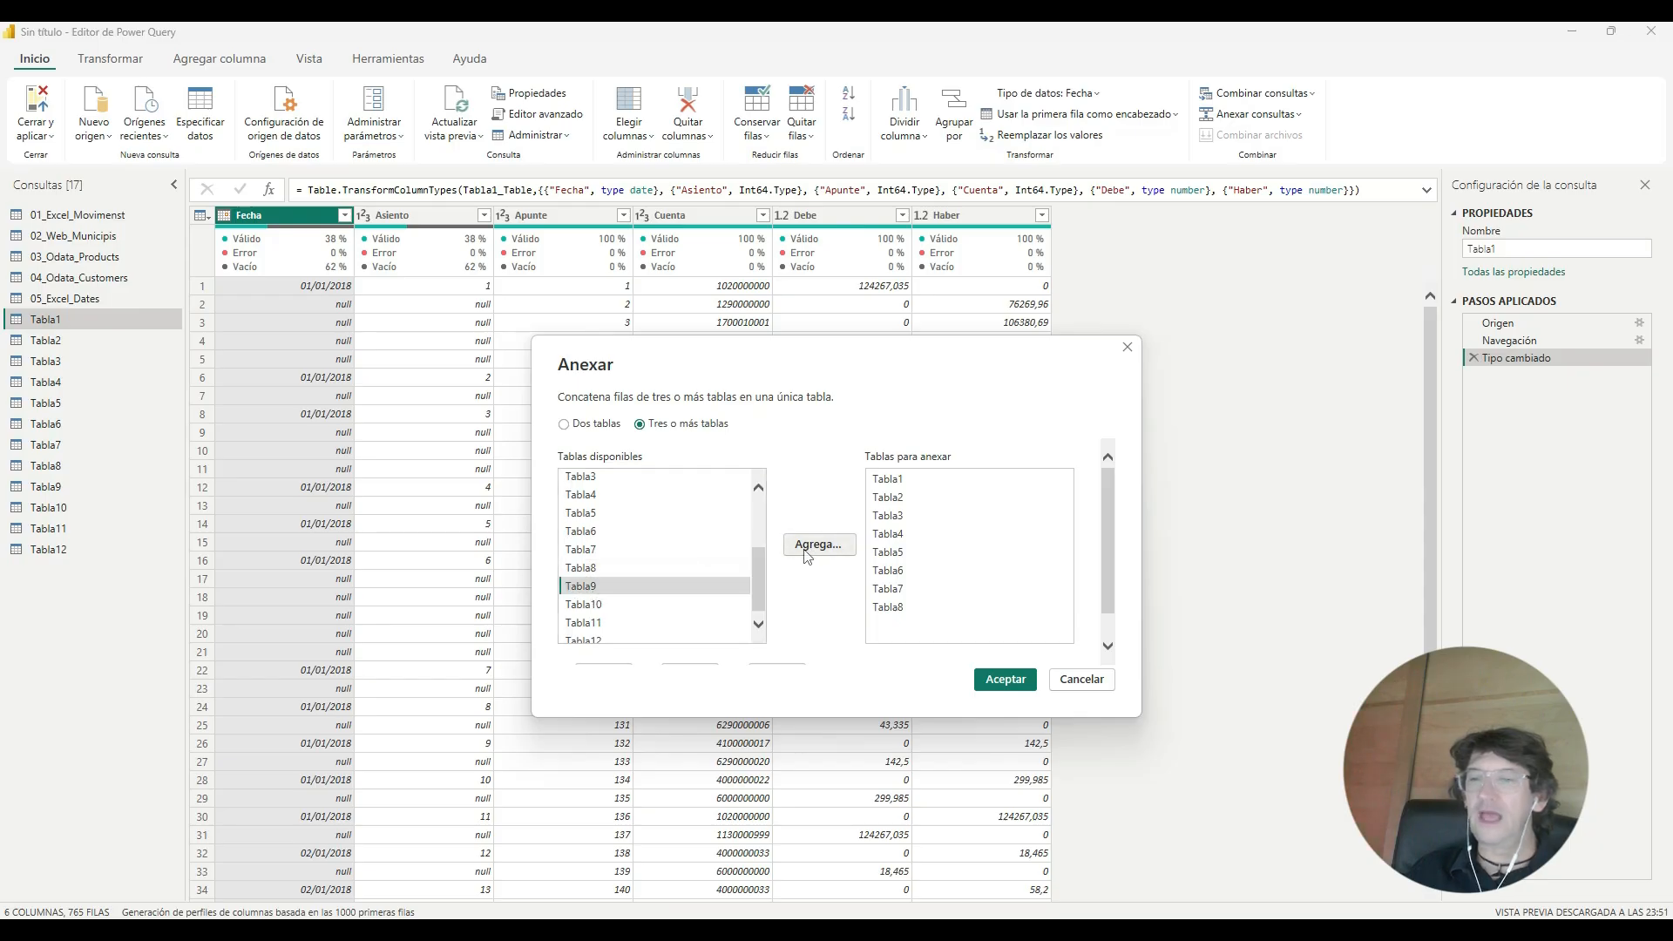
pyautogui.scroll(-1, 599, 592)
pyautogui.click(697, 563)
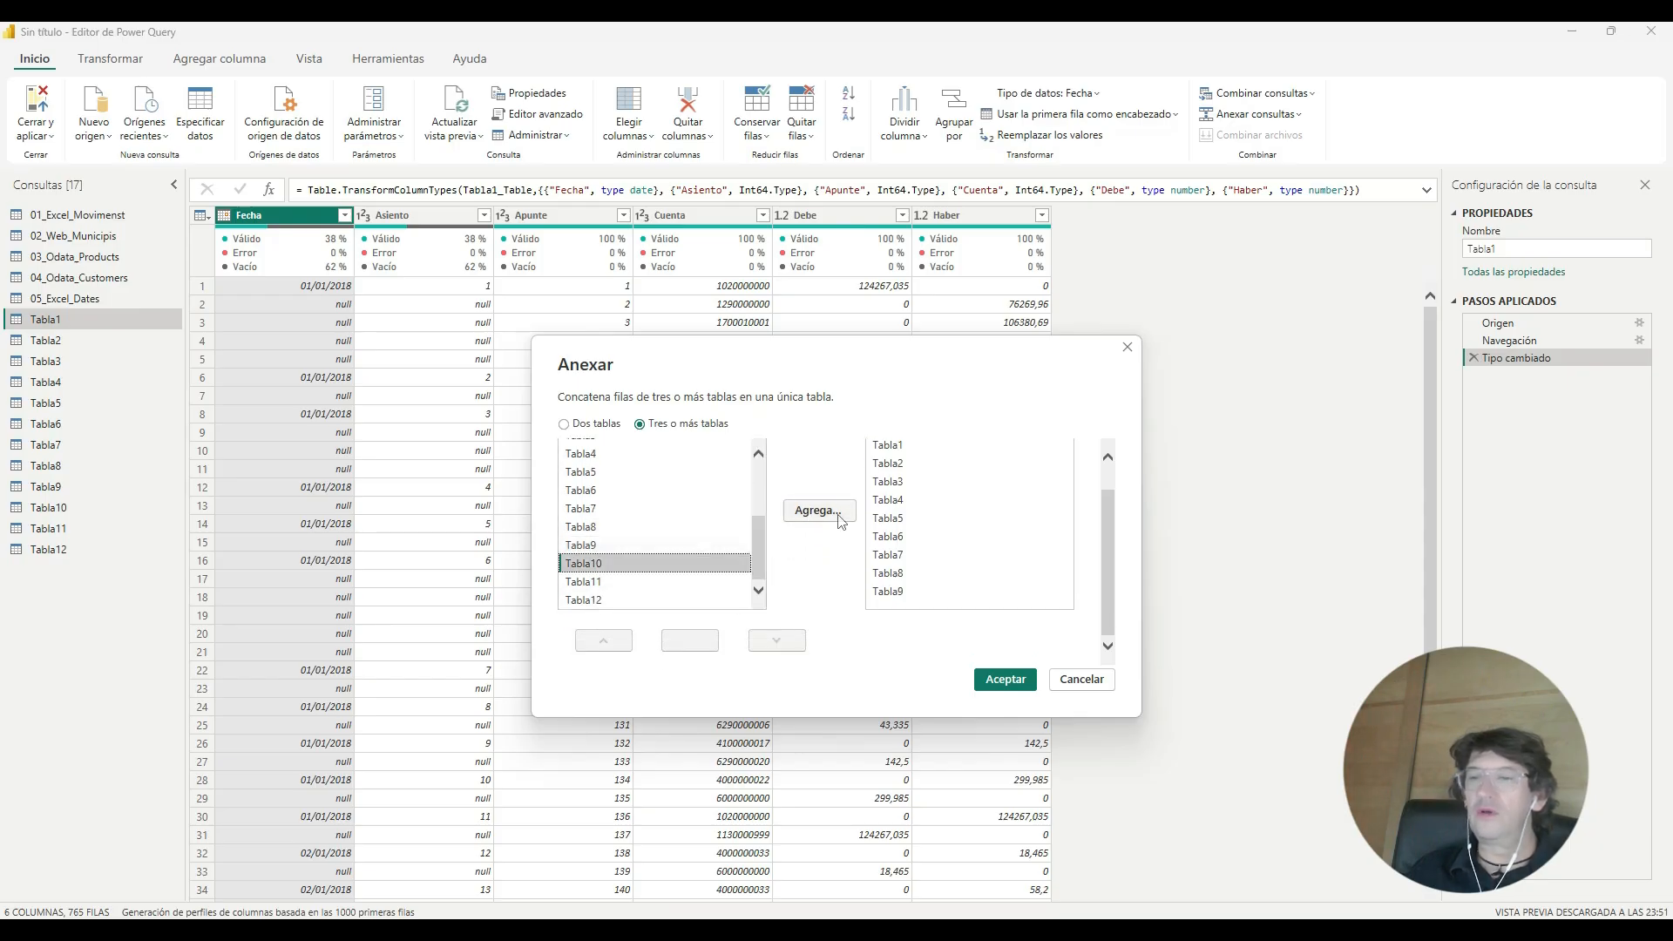
pyautogui.click(814, 511)
pyautogui.click(650, 584)
pyautogui.click(814, 512)
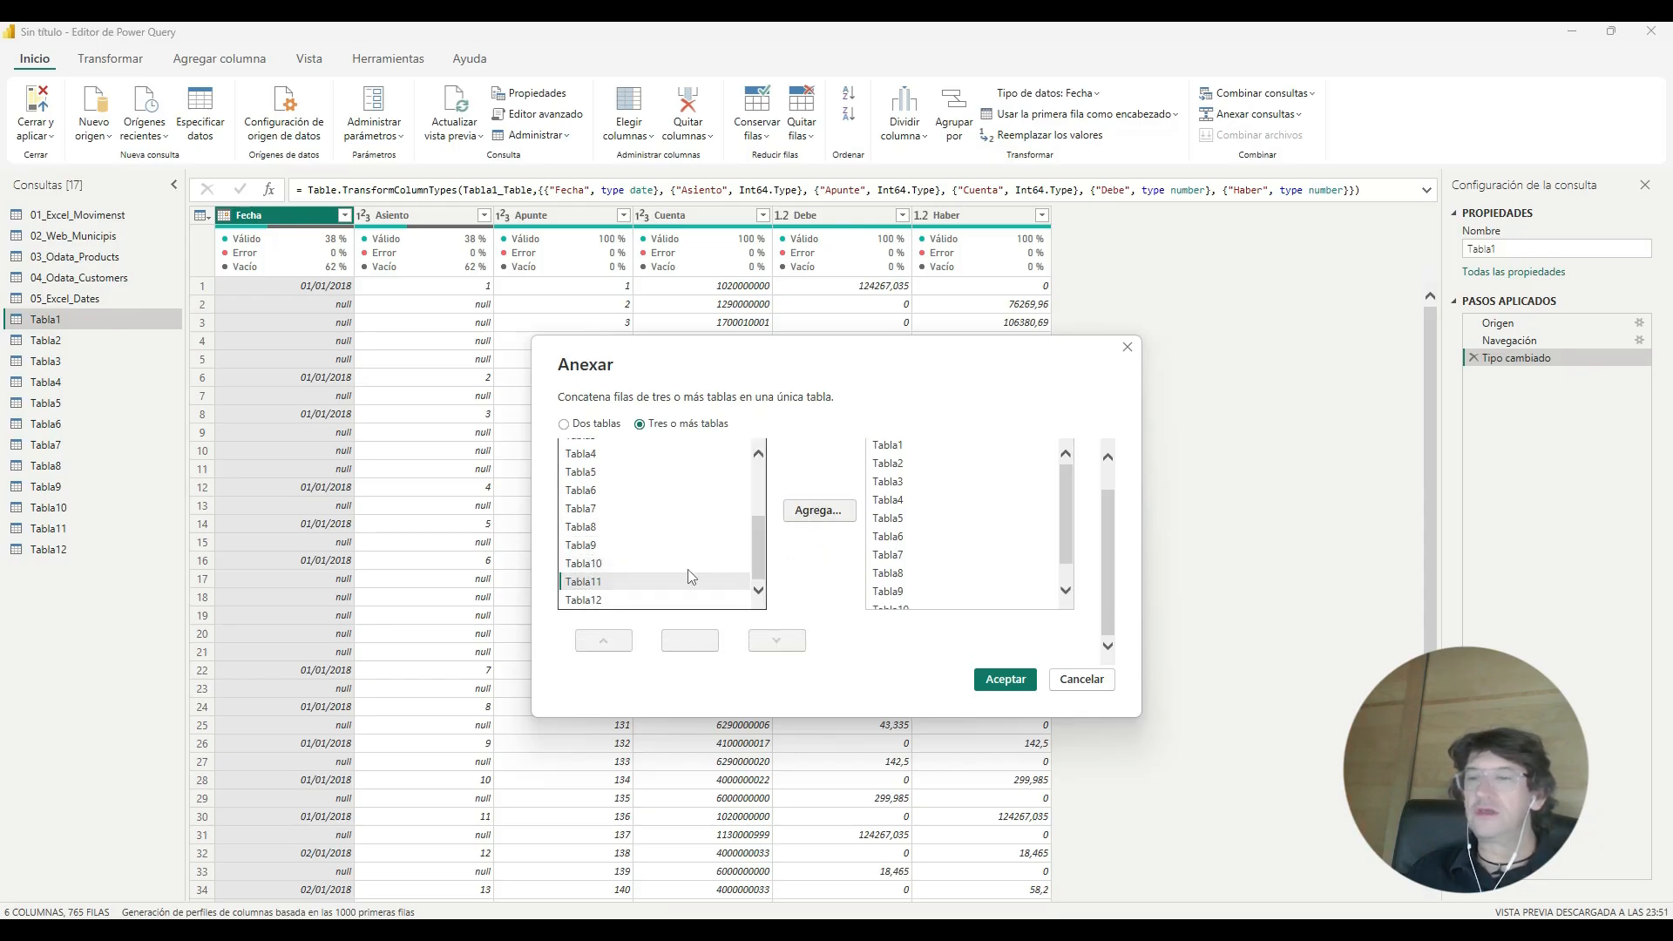
pyautogui.click(650, 600)
pyautogui.click(817, 511)
pyautogui.scroll(-2, 1002, 545)
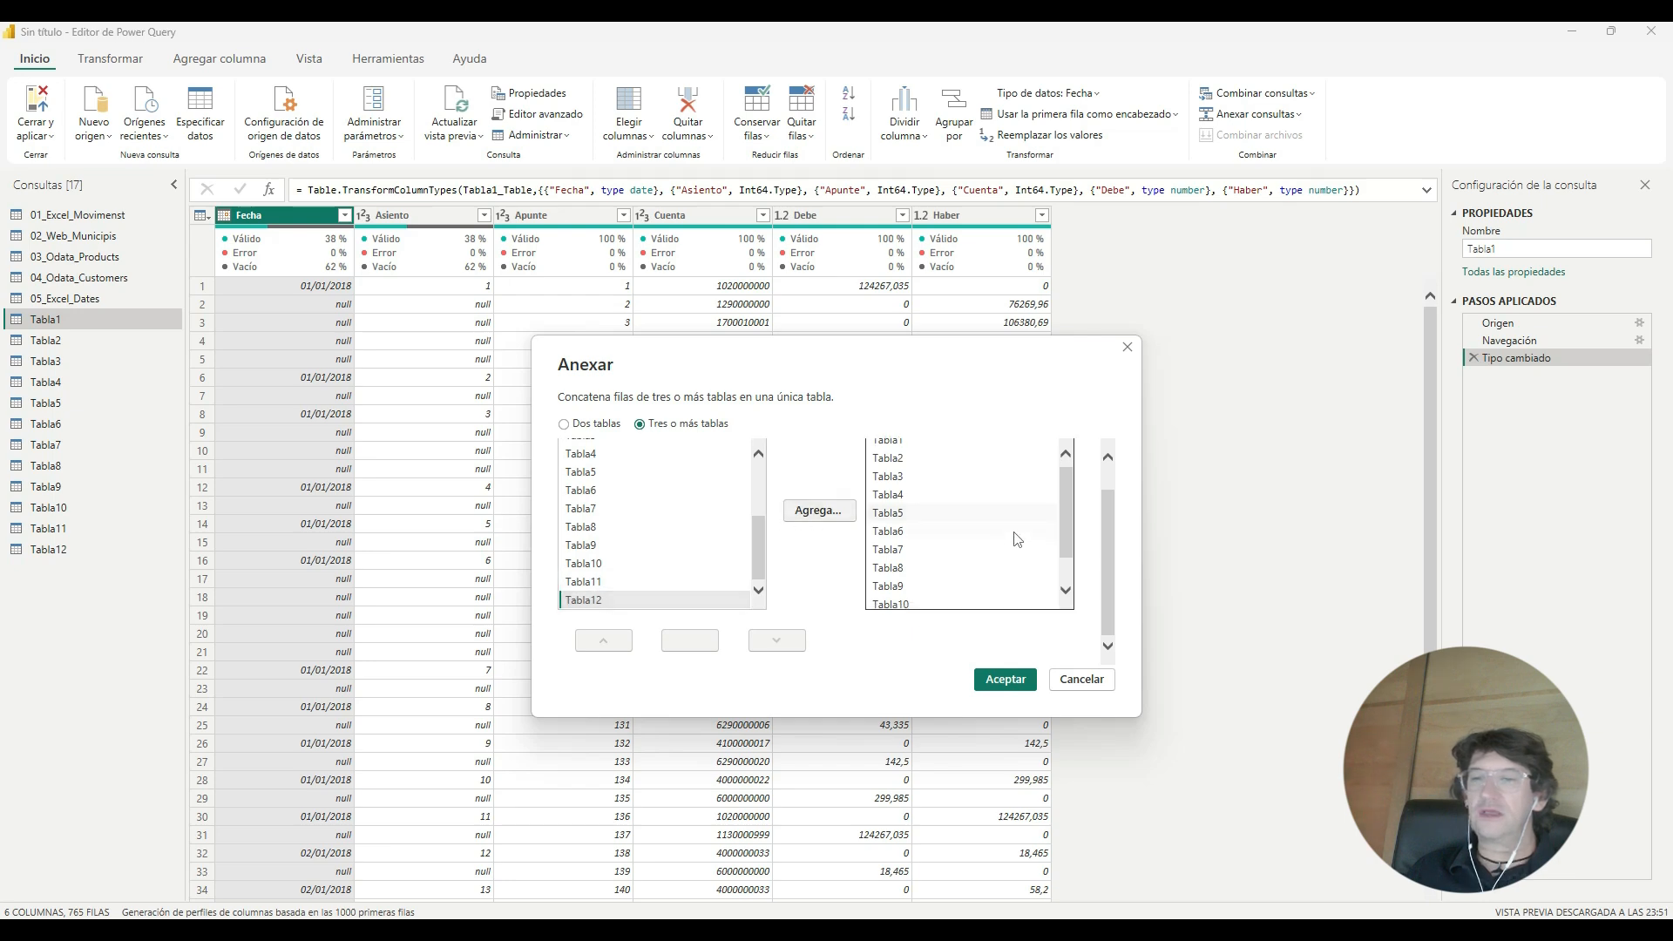
pyautogui.click(1004, 679)
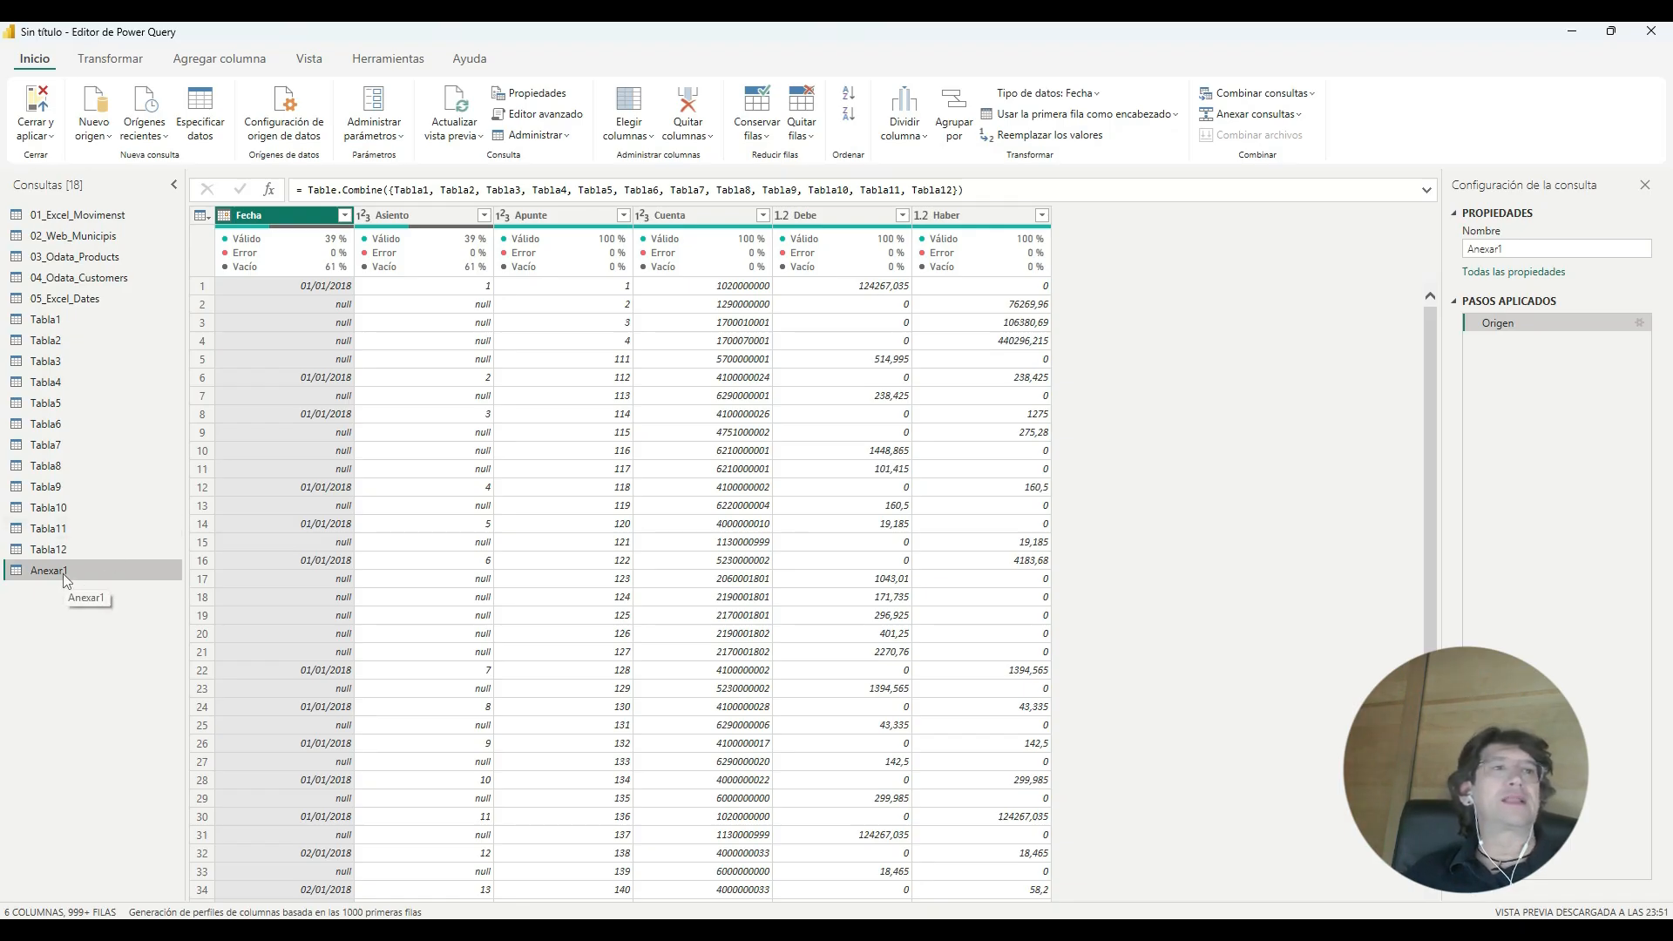
# Step: Rename the combined query as 06_Excel_DiariM
pyautogui.doubleClick(63, 573)
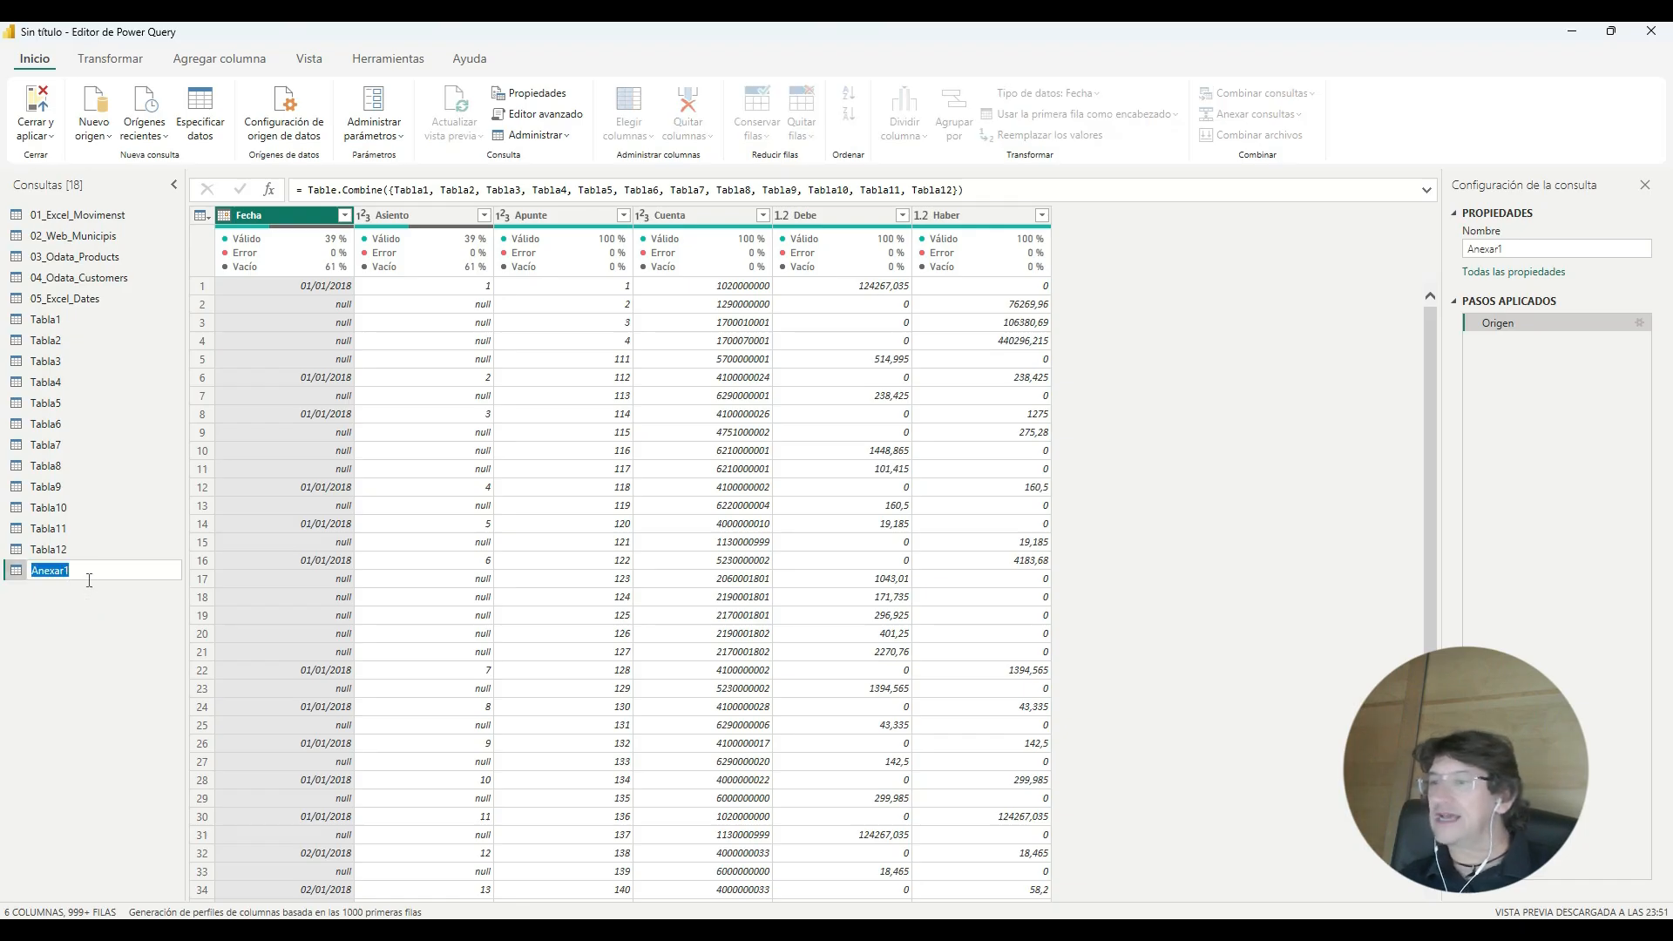
pyautogui.write('06_Excel_DiariM')
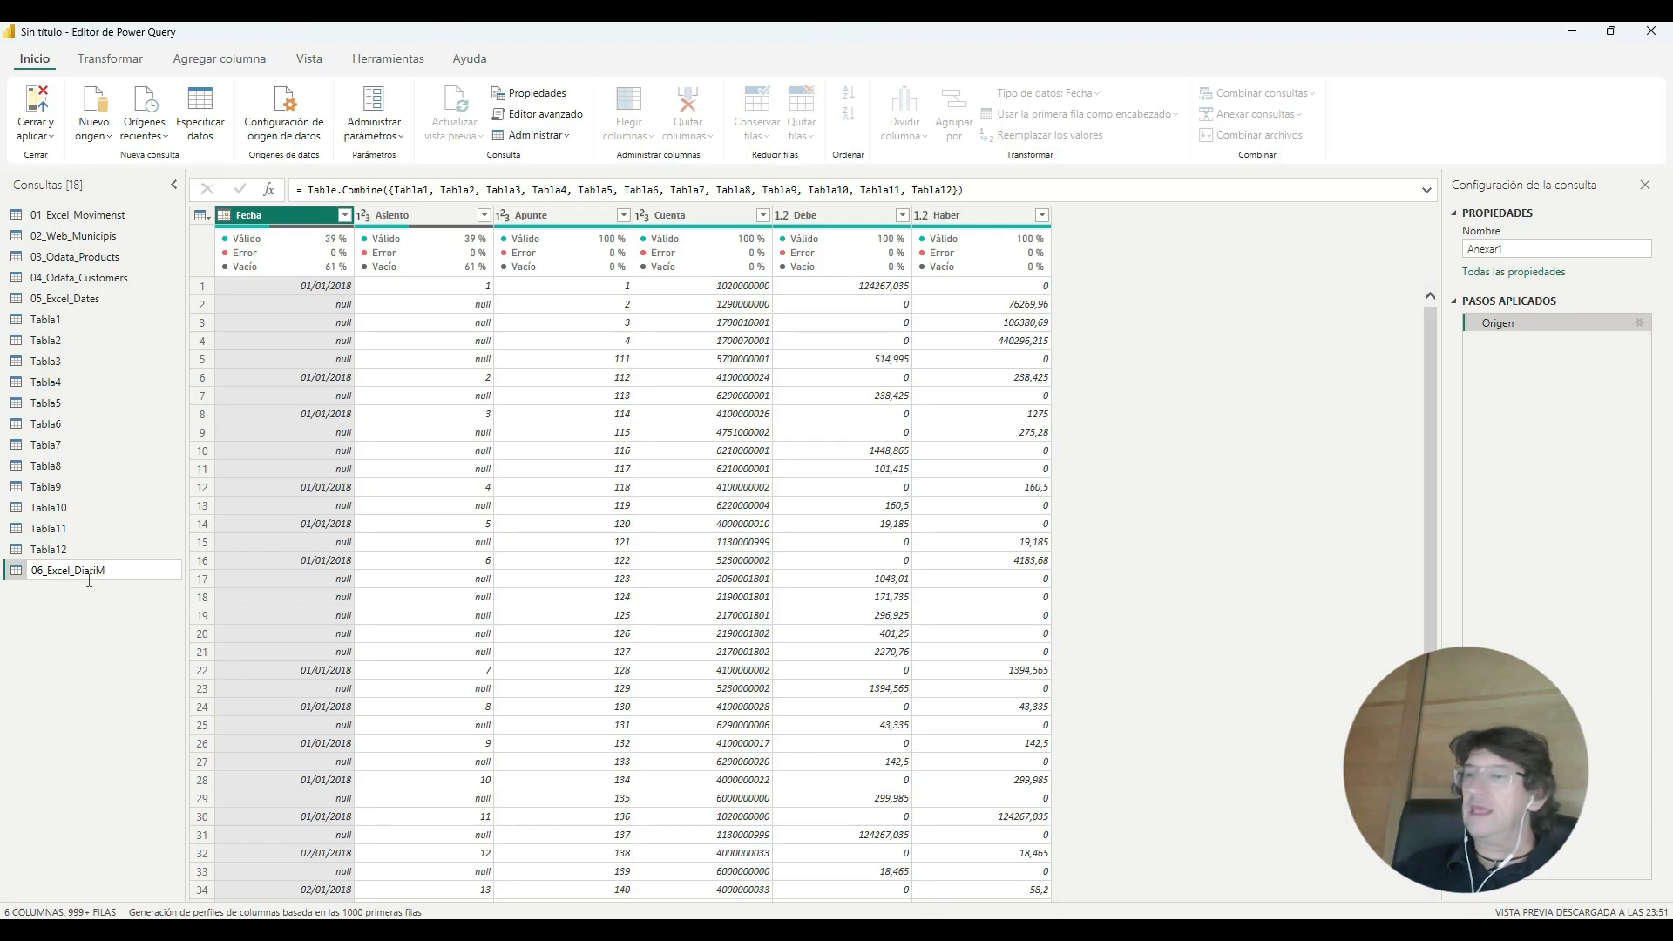
pyautogui.press('Return')
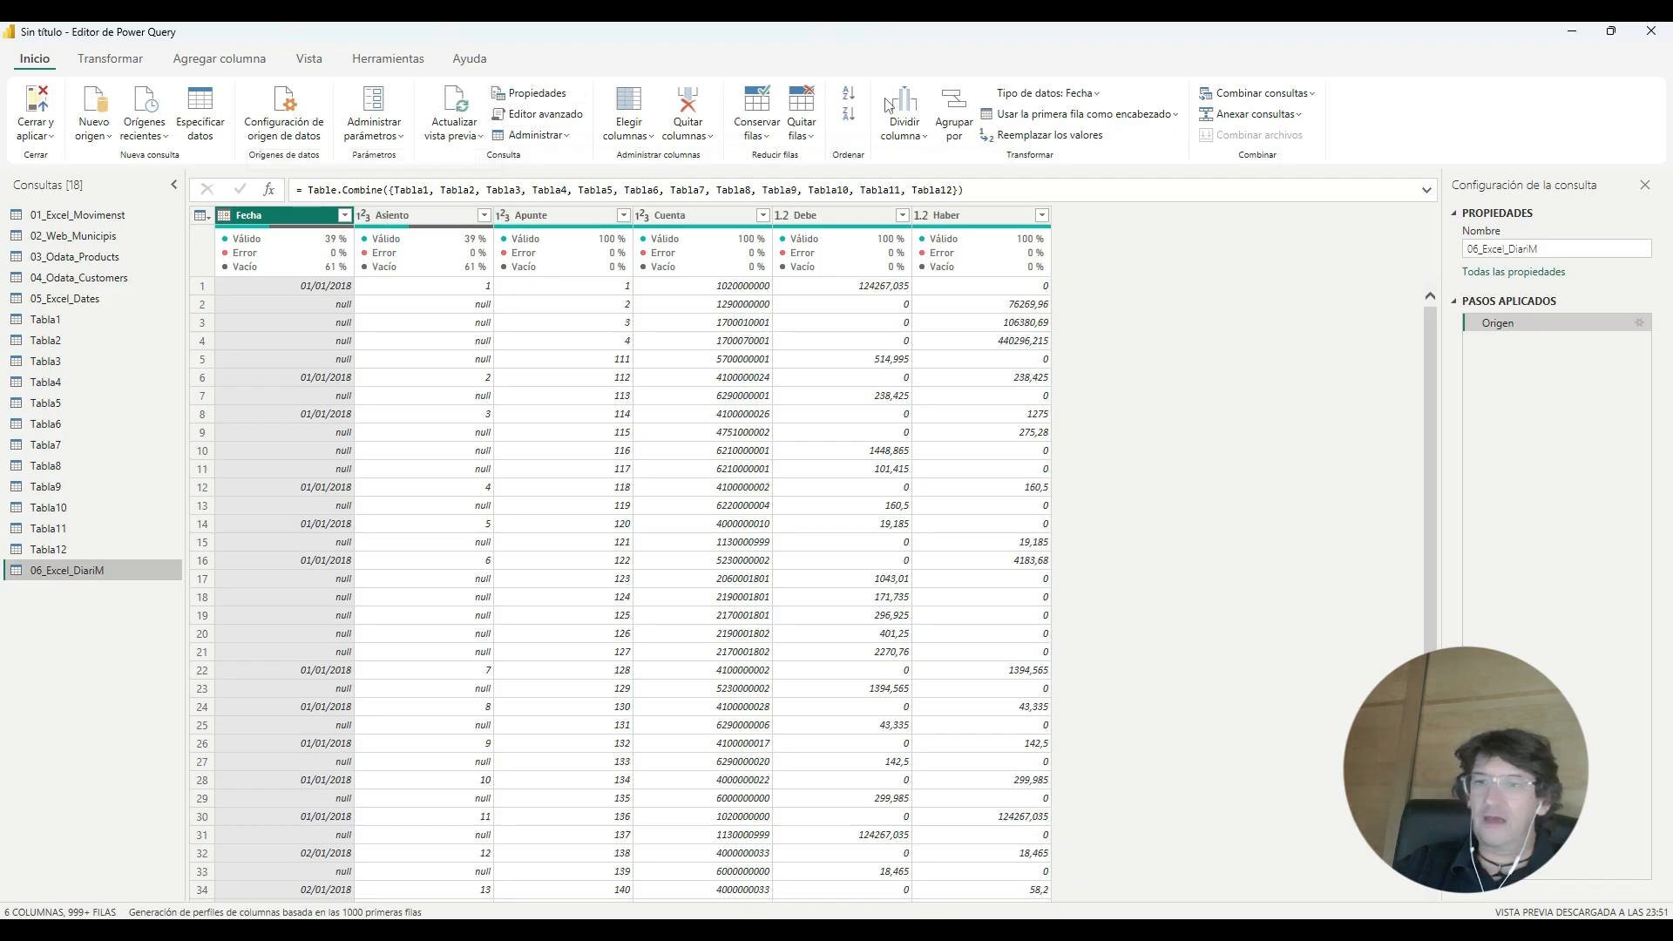
pyautogui.moveTo(504, 237)
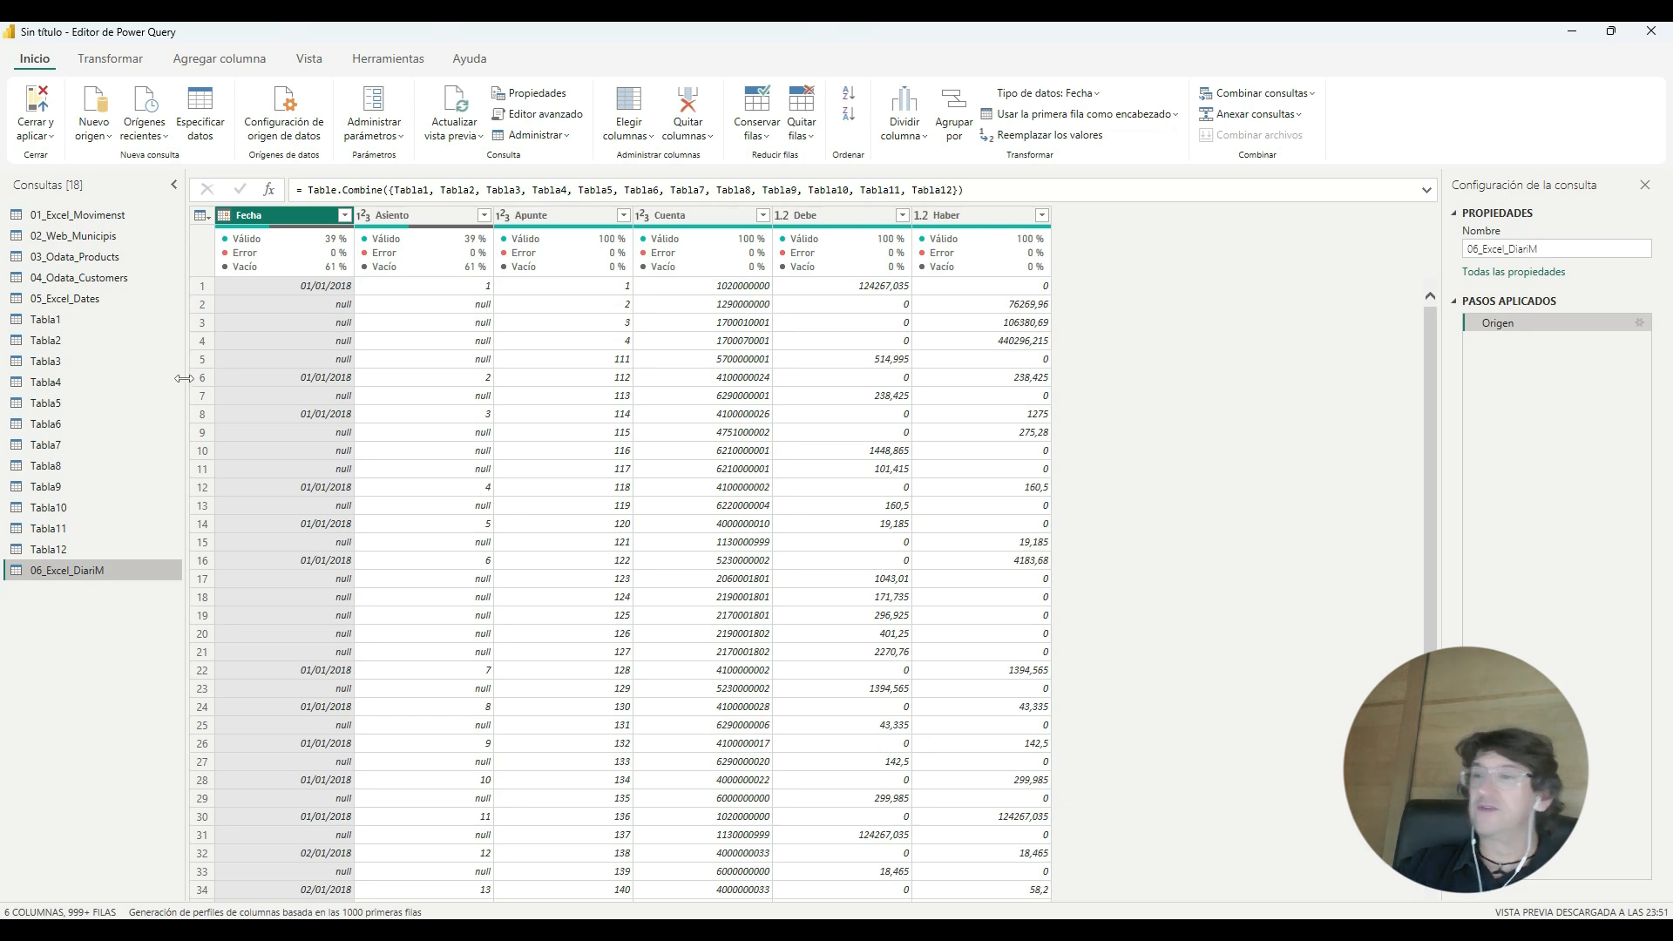
# Step: Disable loading for the Tabla1, Tabla2, Tabla3 and Tabla4 queries
pyautogui.moveTo(80, 326); pyautogui.dragTo(86, 322)
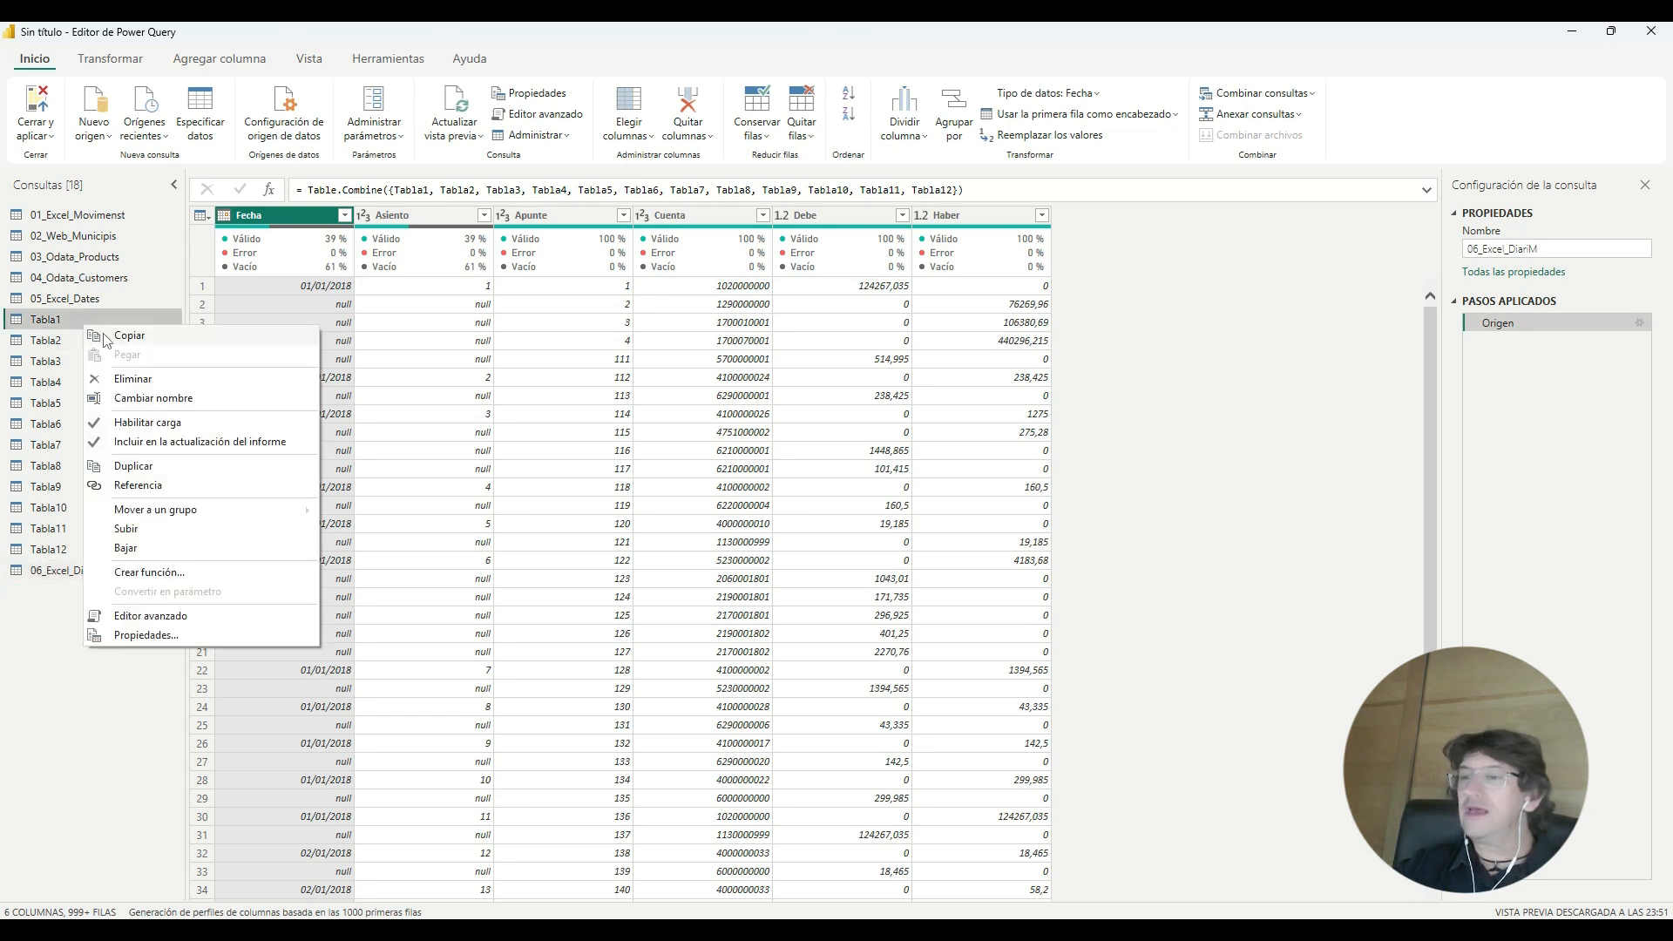
pyautogui.click(131, 421)
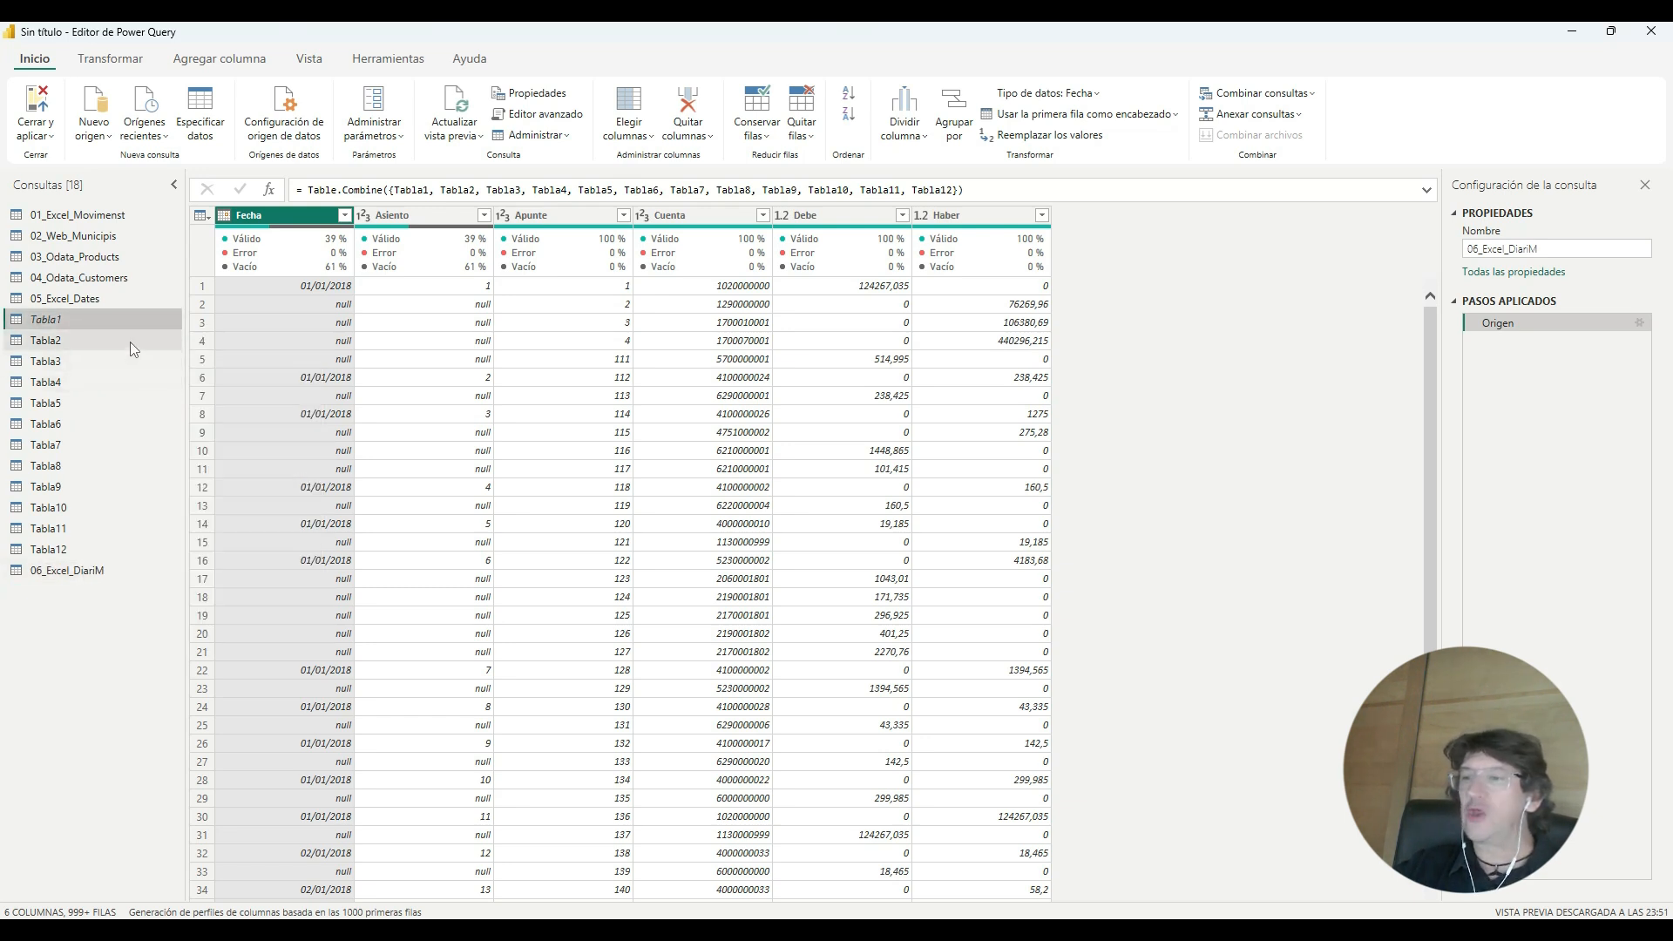
pyautogui.rightClick(129, 341)
pyautogui.click(197, 439)
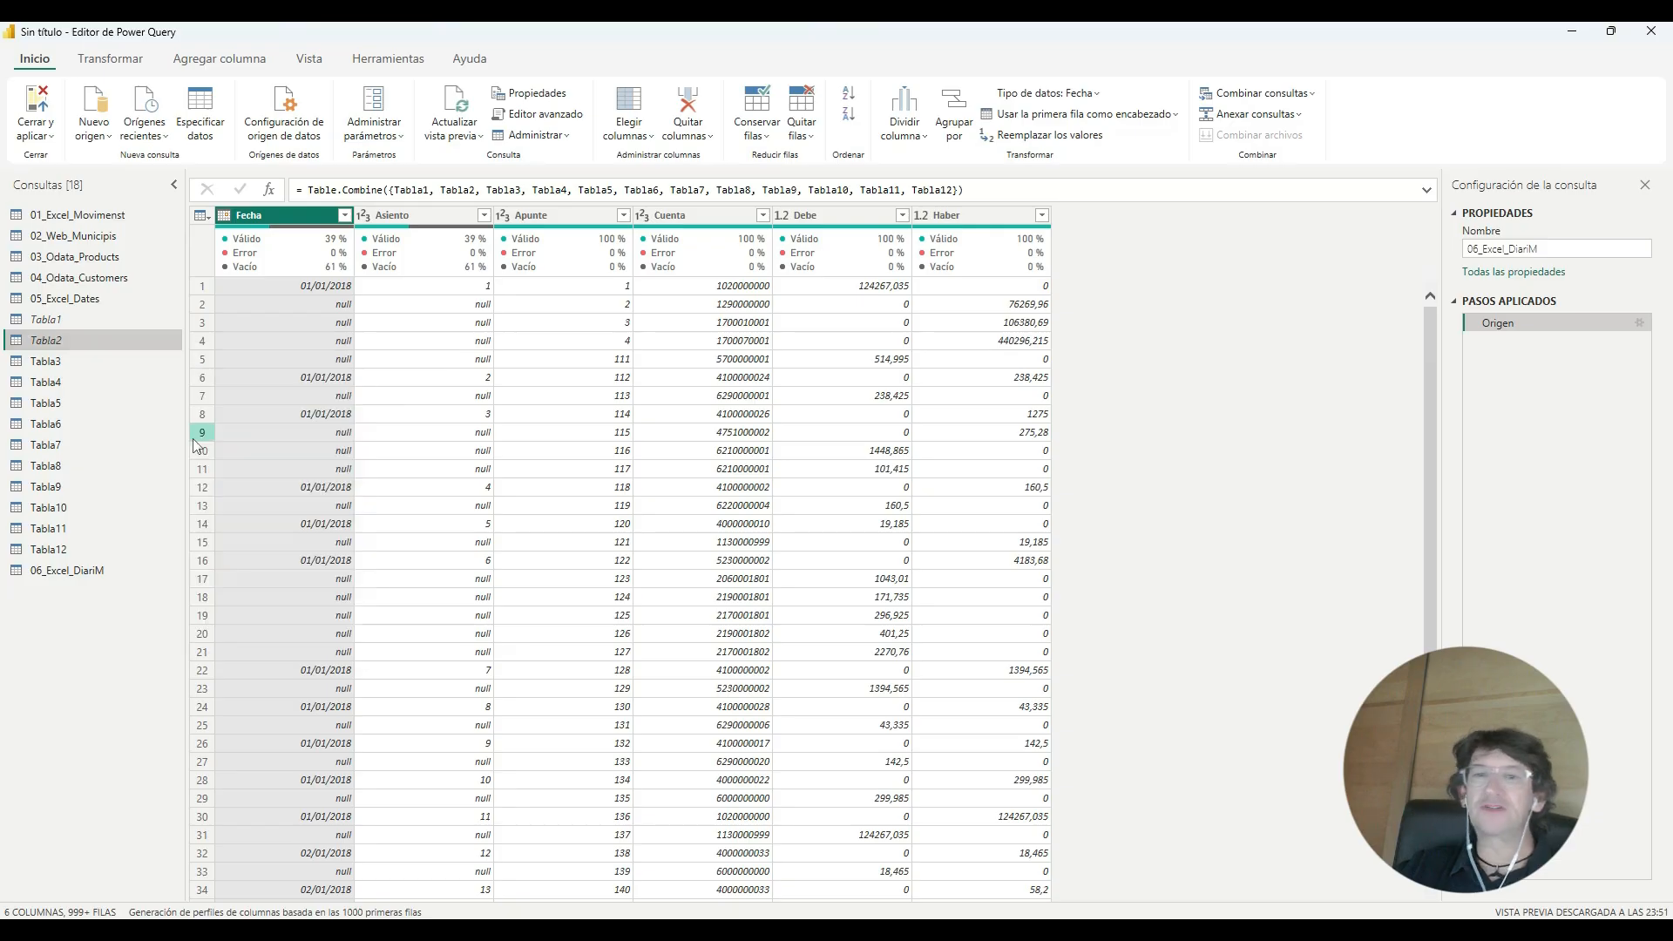
pyautogui.rightClick(61, 361)
pyautogui.click(142, 459)
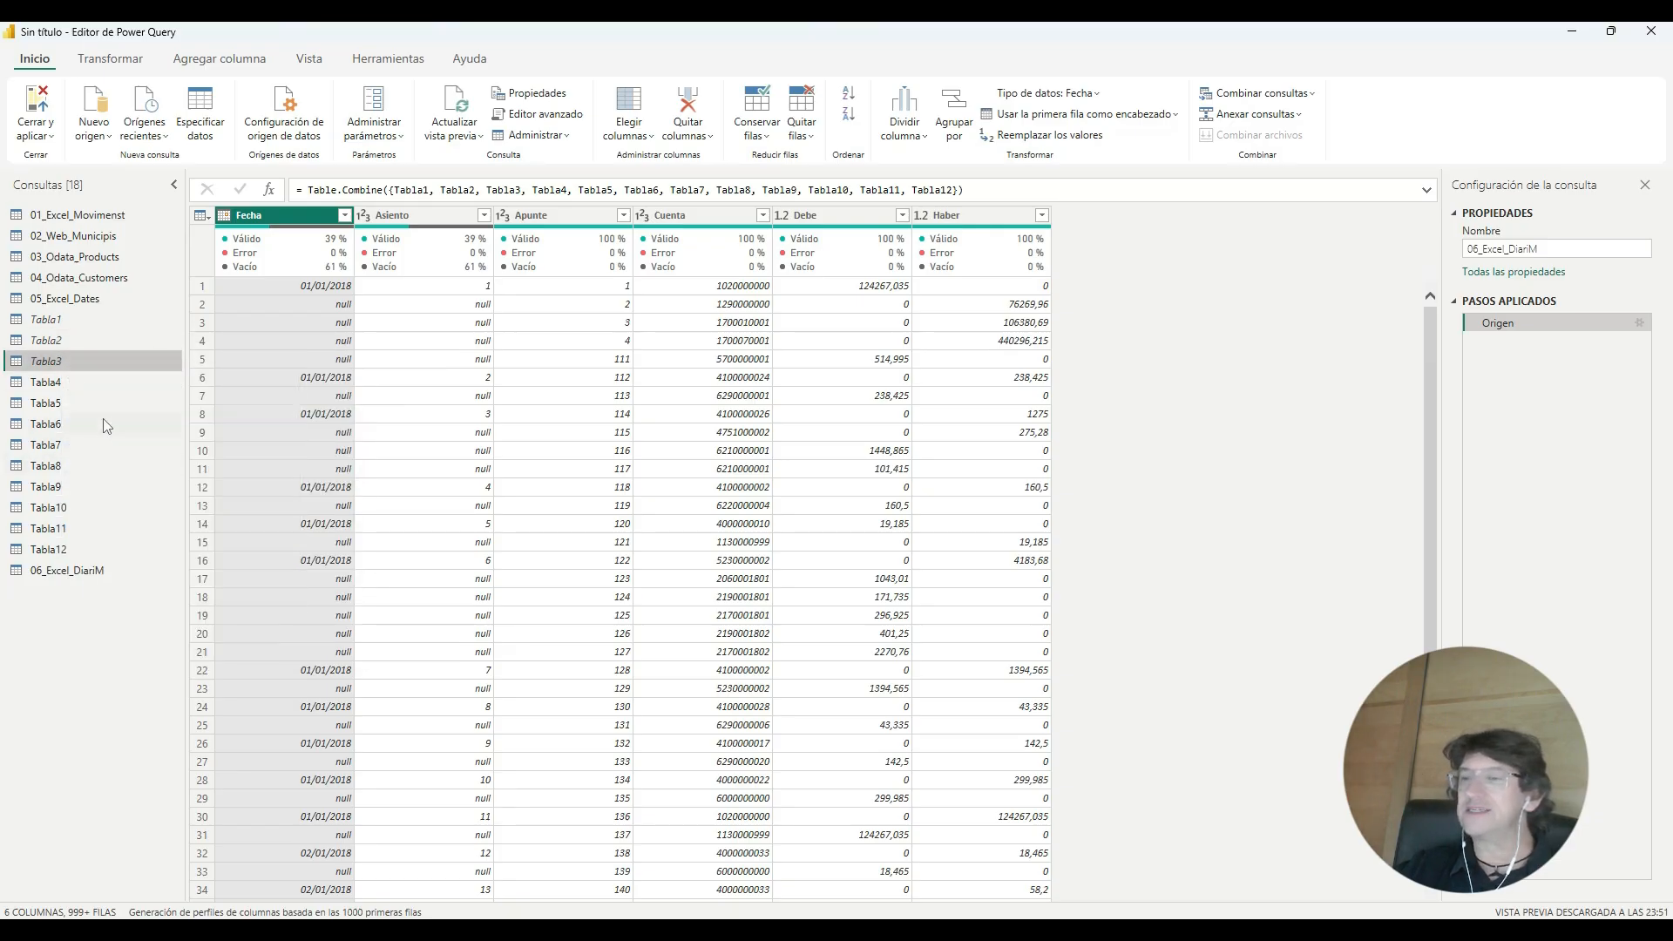
pyautogui.rightClick(82, 381)
pyautogui.click(169, 480)
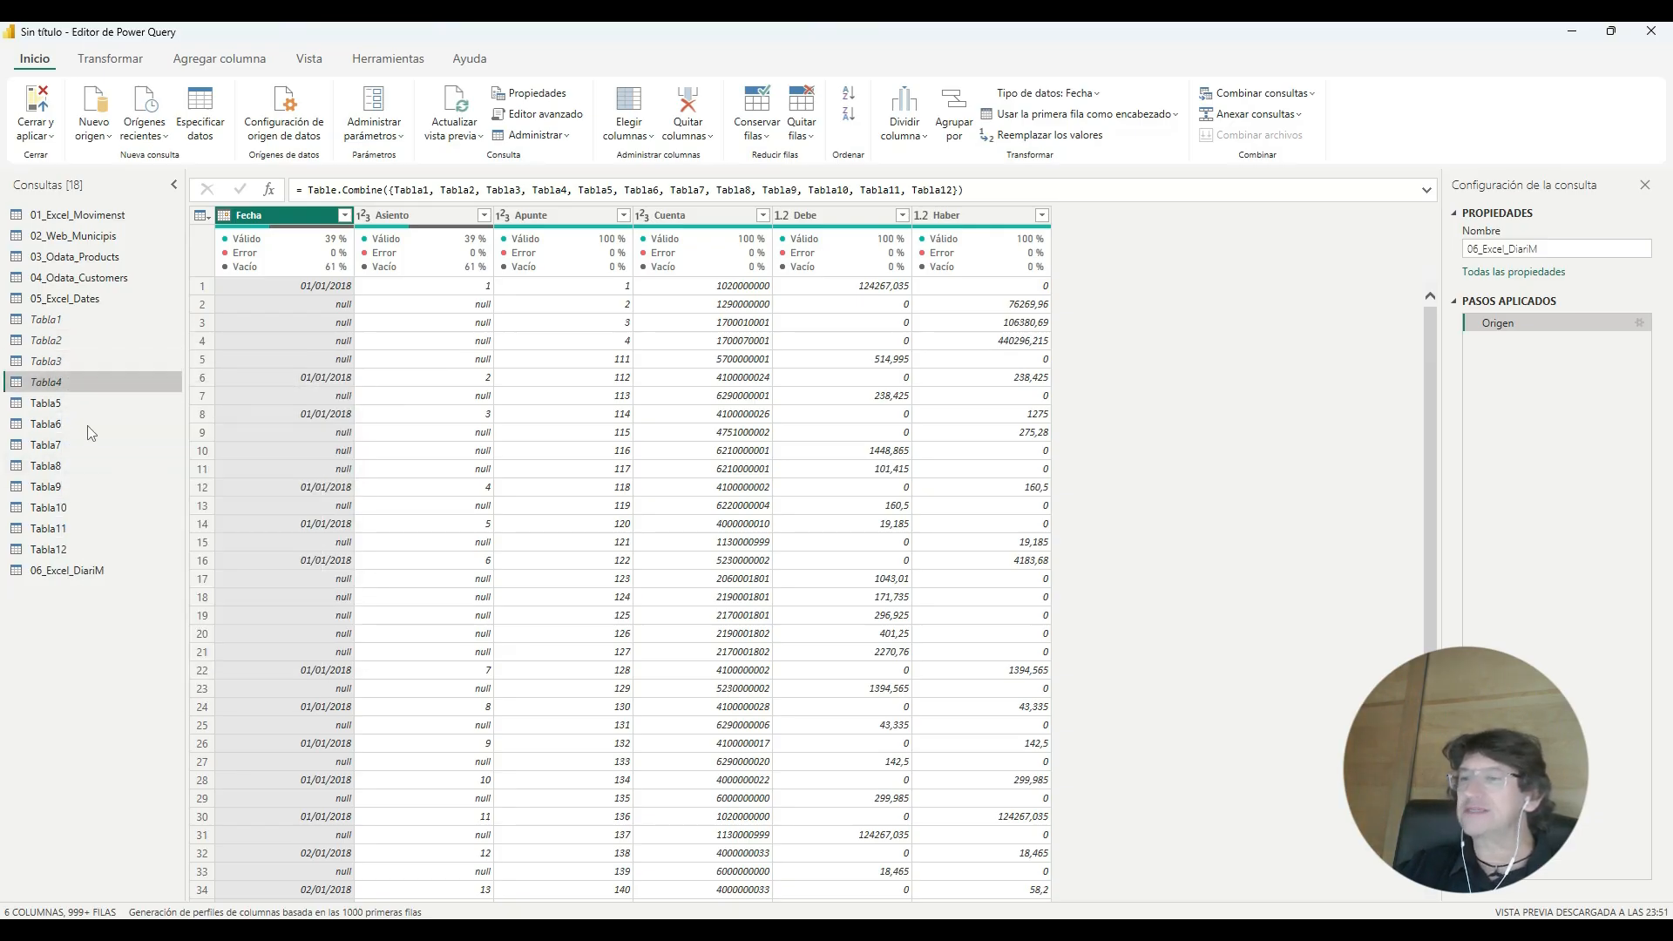
# Step: Disable loading for the Tabla5, Tabla6, Tabla7 and Tabla8 queries
pyautogui.rightClick(68, 406)
pyautogui.click(155, 514)
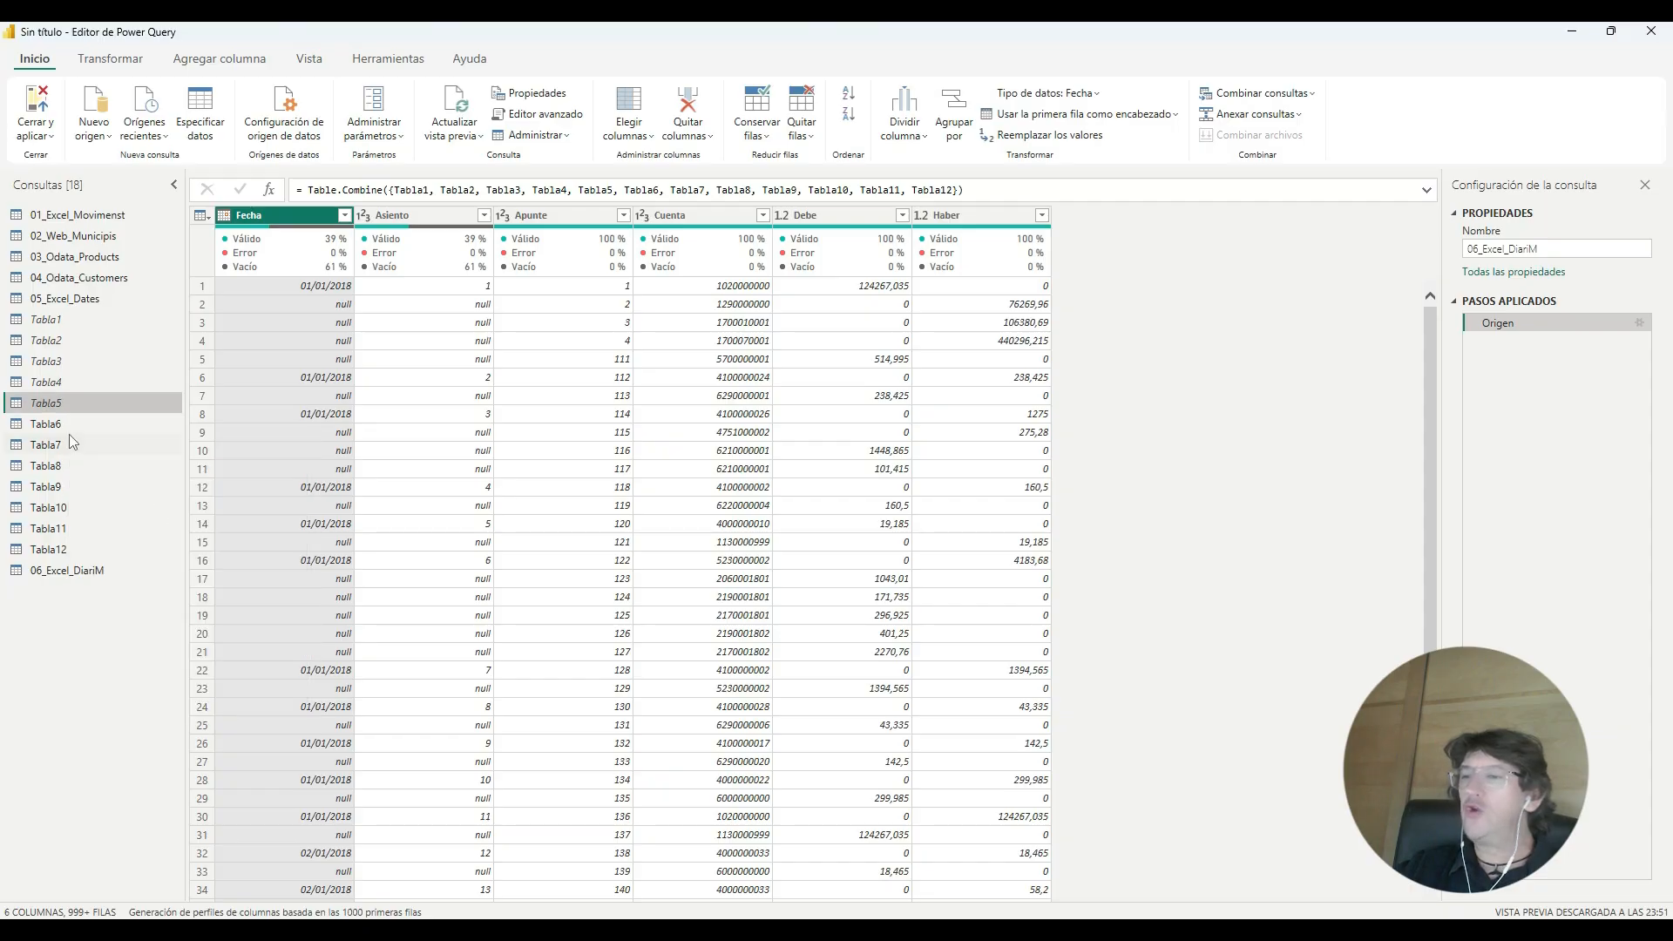
pyautogui.rightClick(66, 425)
pyautogui.click(146, 523)
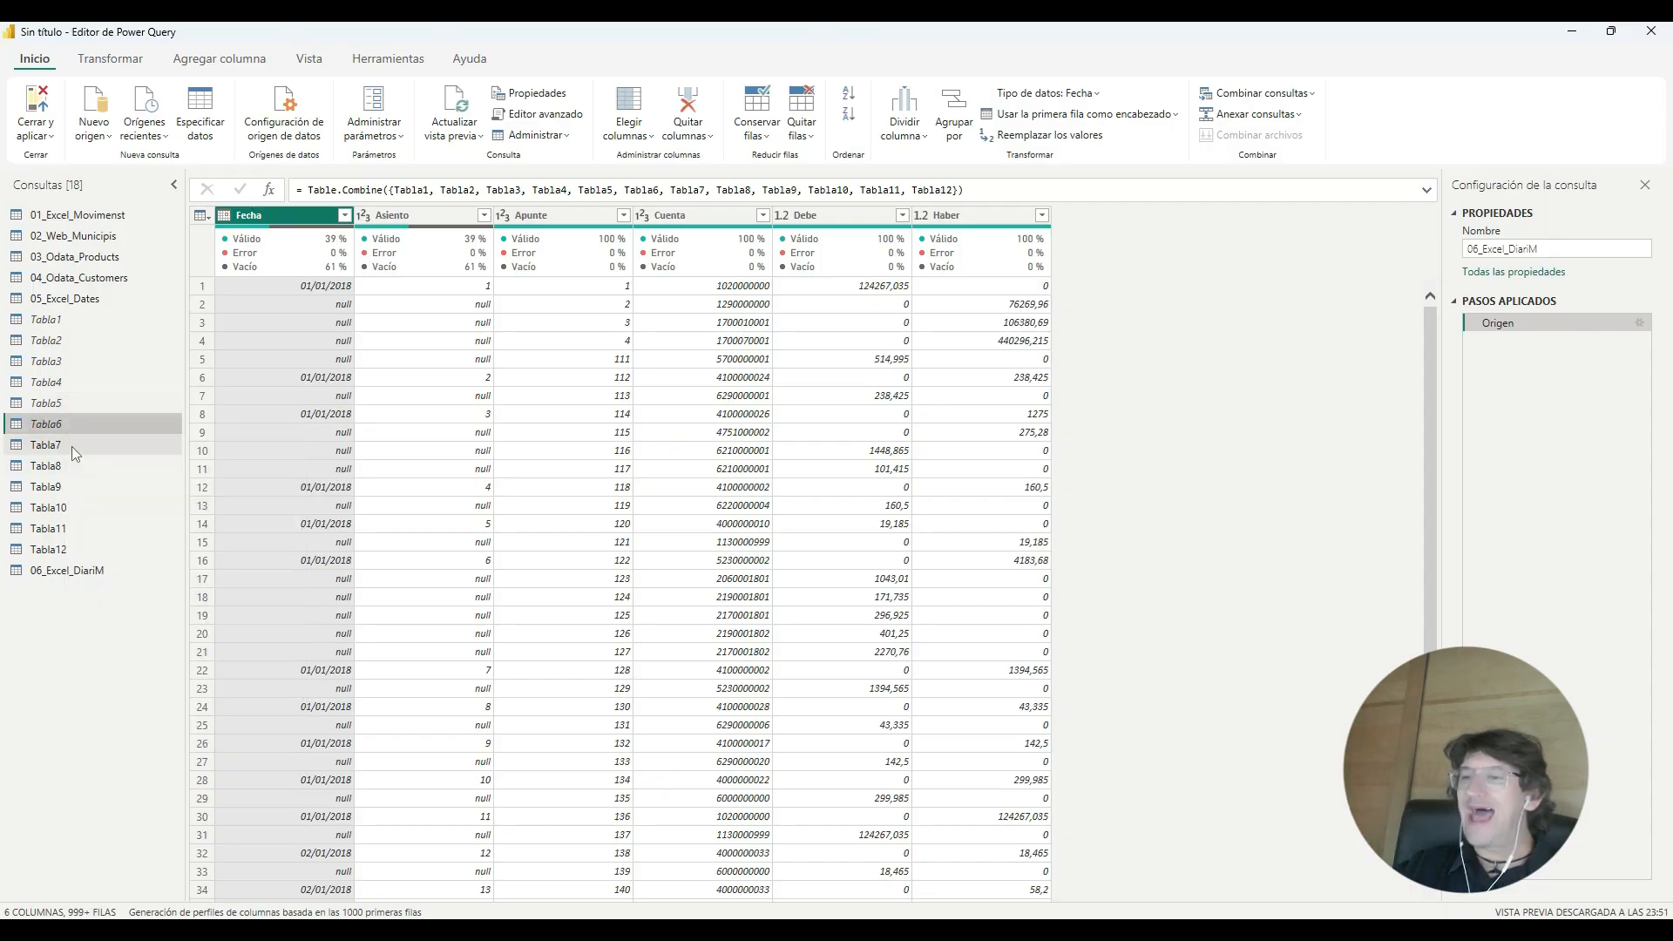
pyautogui.rightClick(71, 446)
pyautogui.click(160, 546)
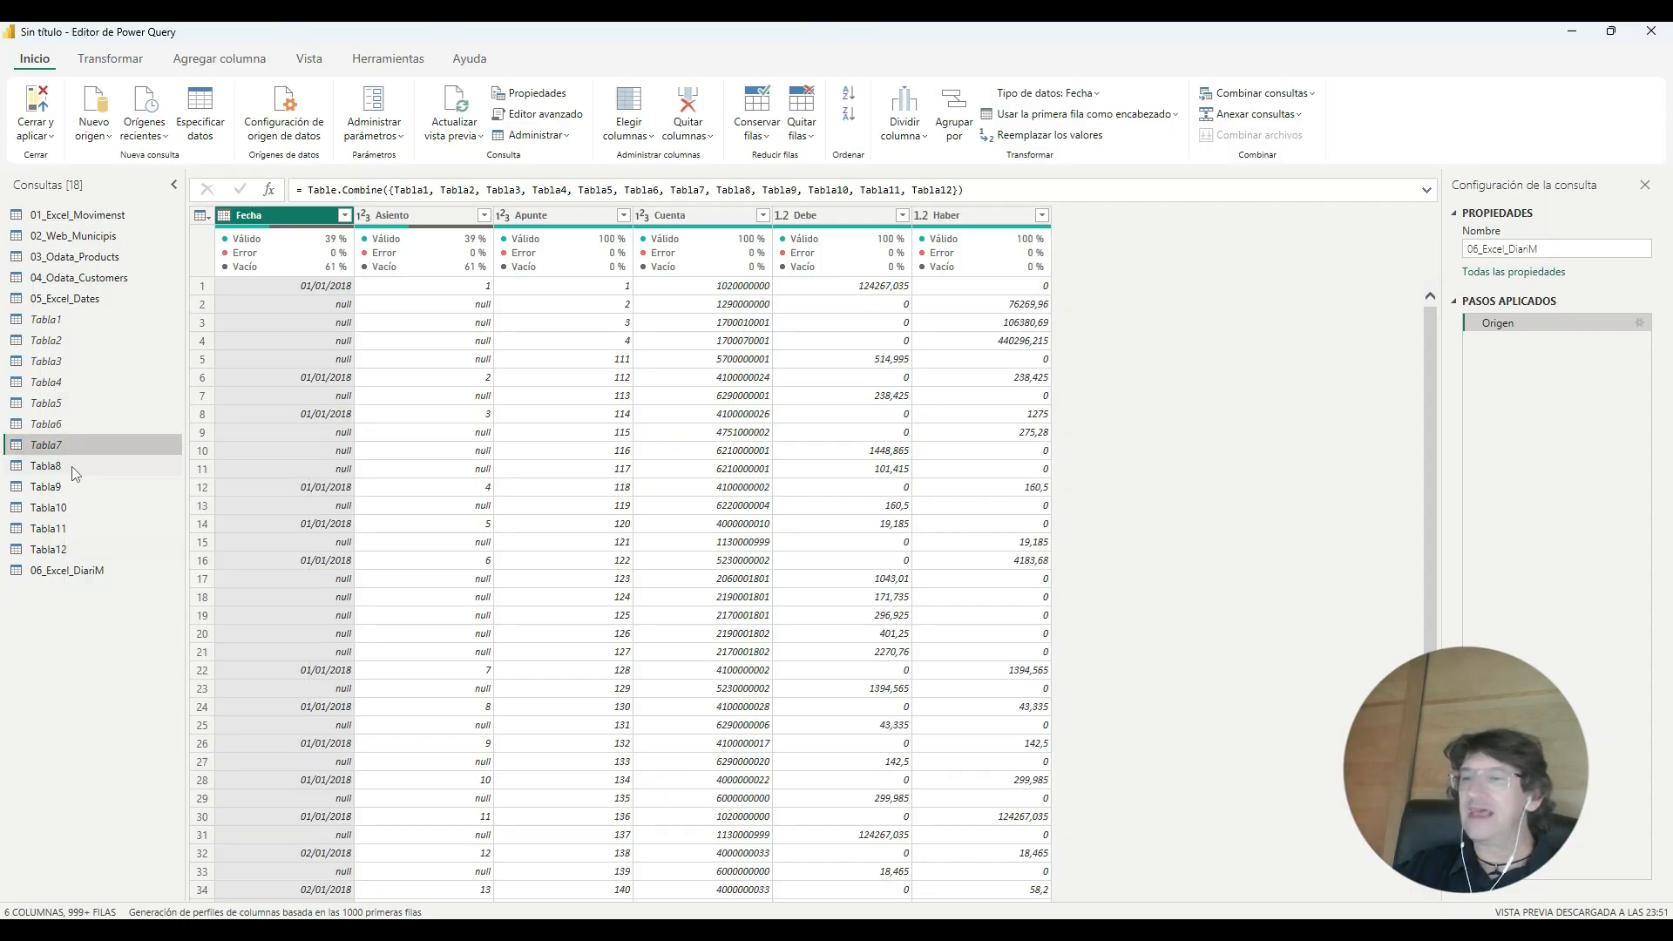
pyautogui.rightClick(72, 466)
pyautogui.click(165, 566)
# Step: Disable loading for the Tabla9 and Tabla10 queries
pyautogui.rightClick(68, 488)
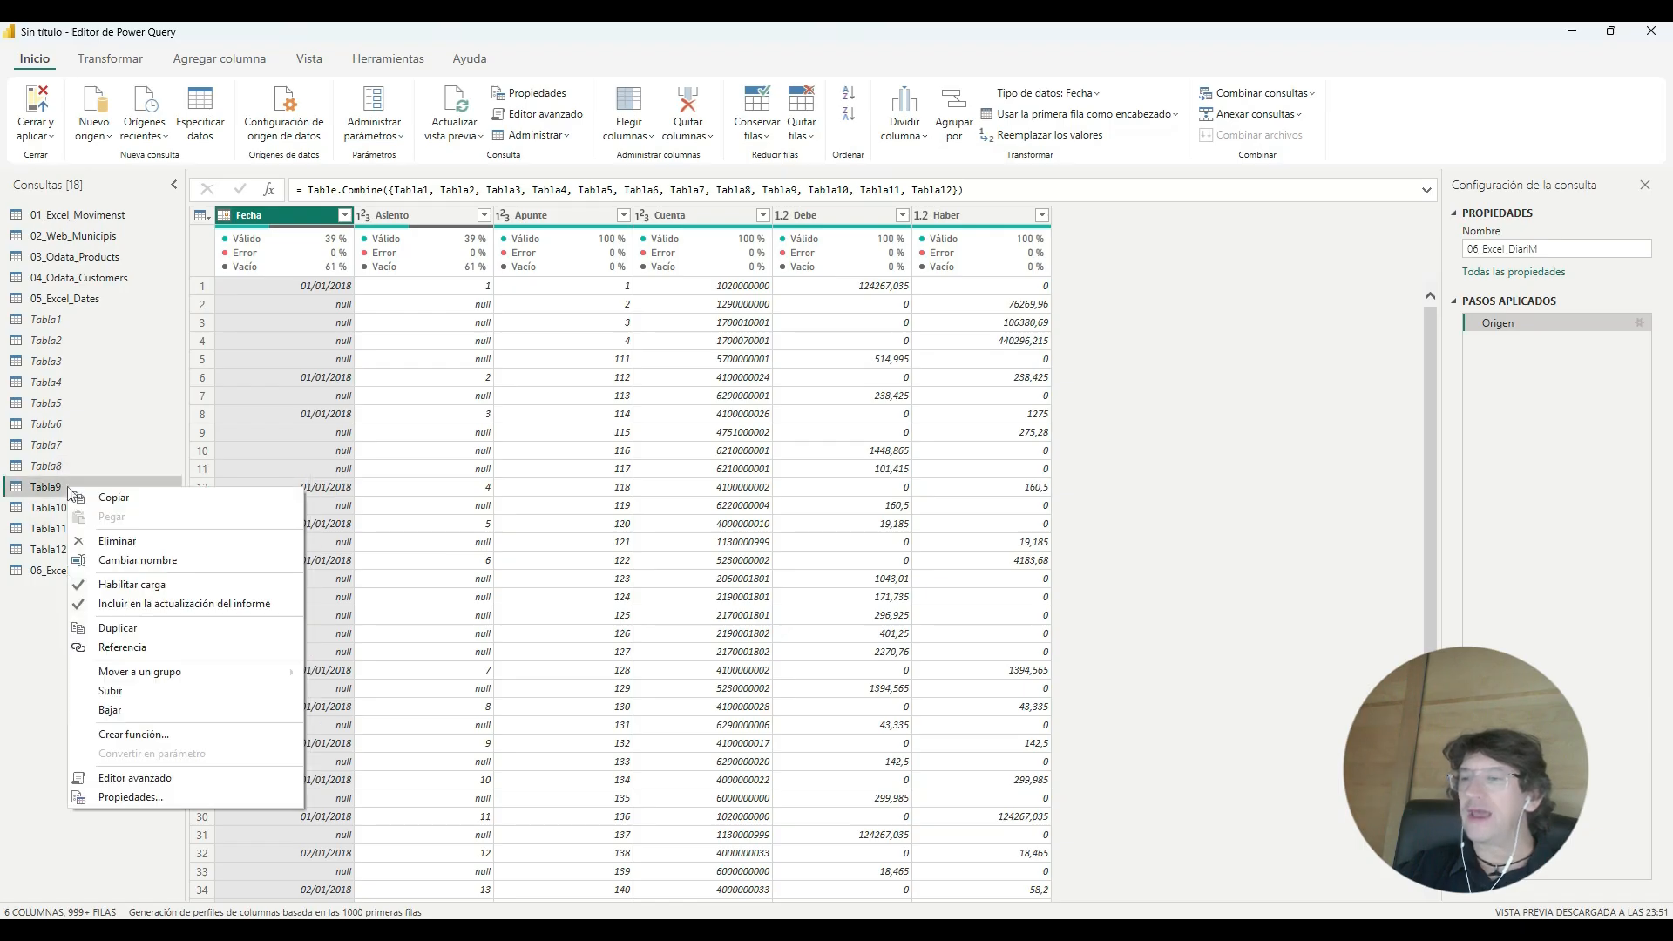
pyautogui.click(157, 585)
pyautogui.rightClick(103, 509)
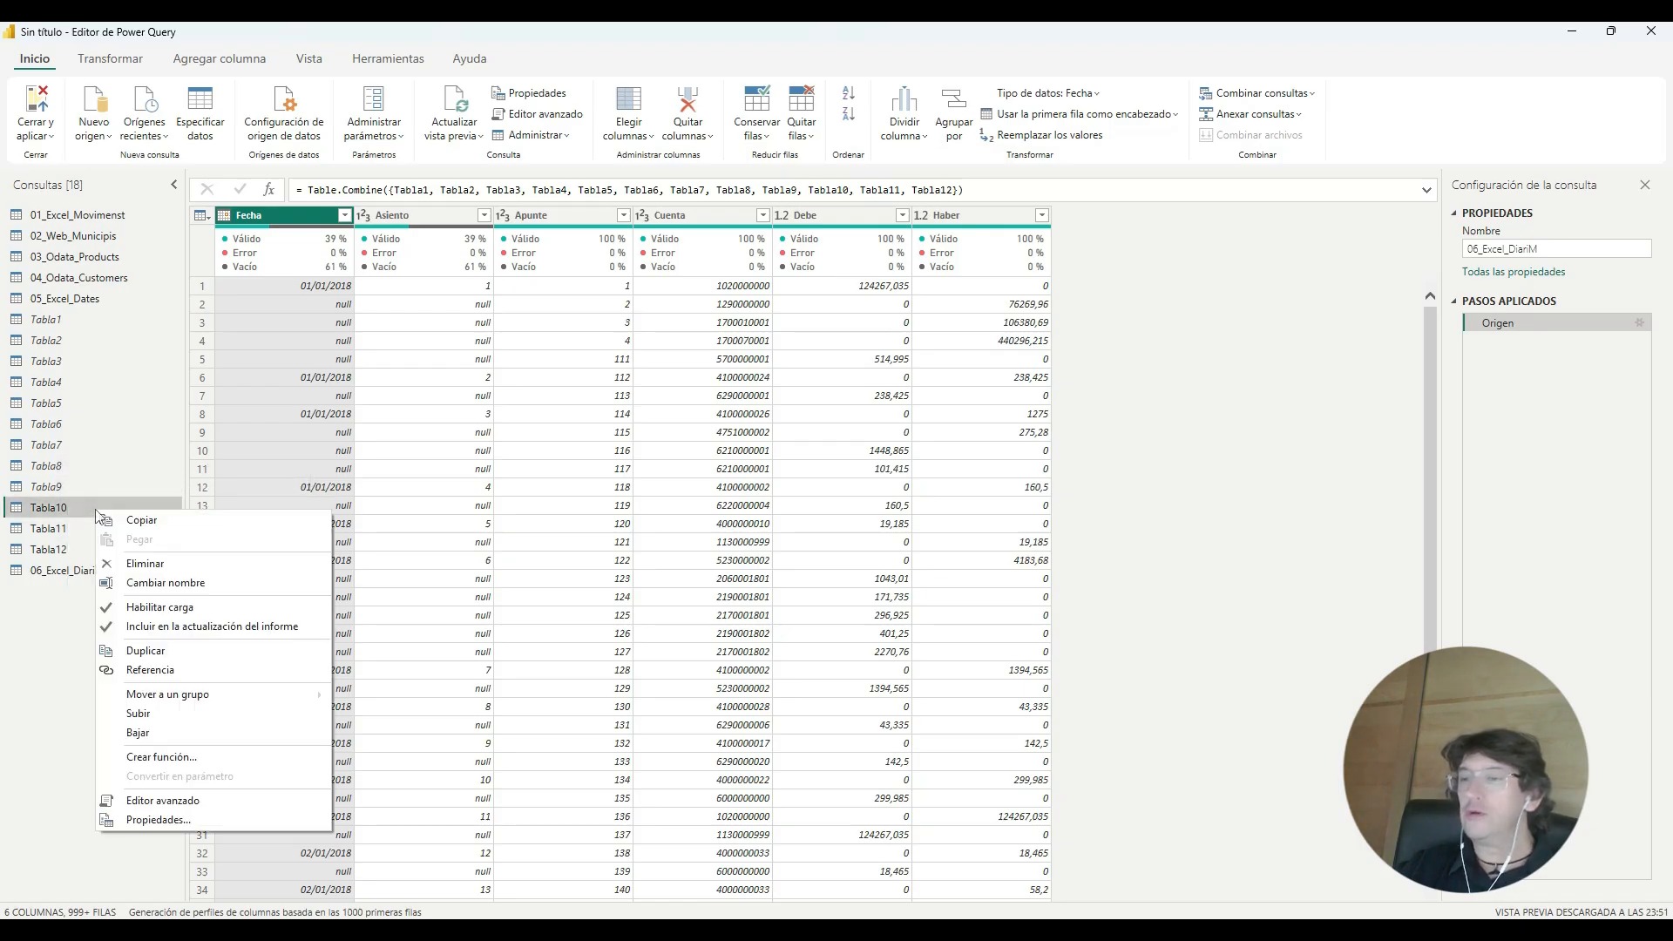
pyautogui.click(163, 610)
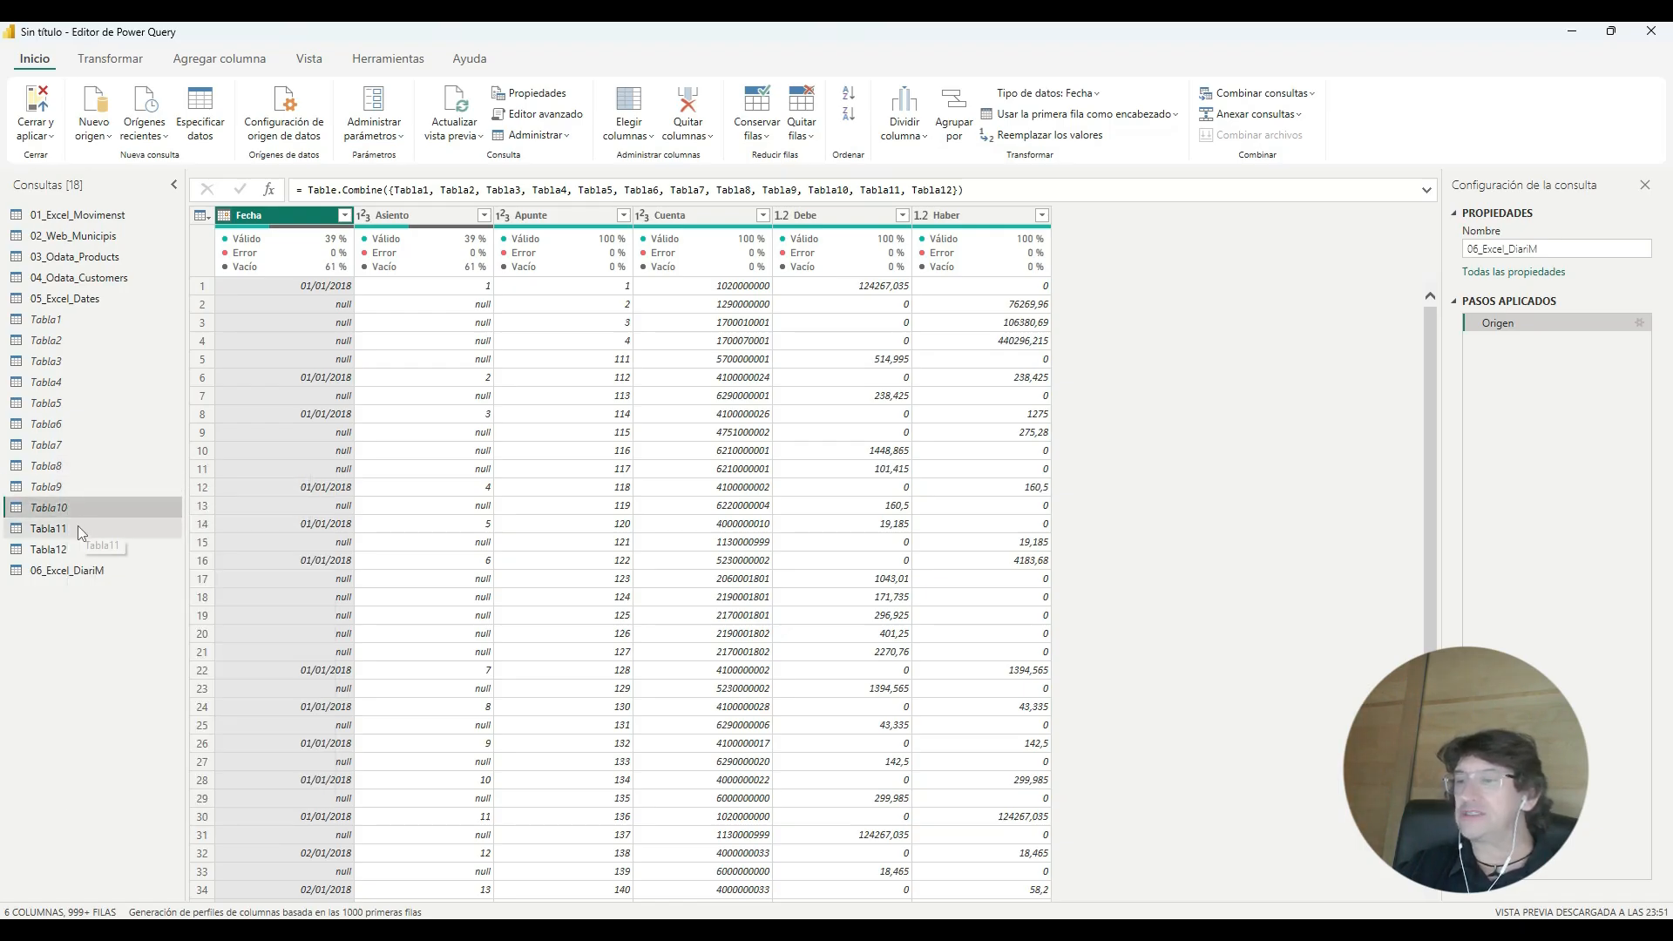
pyautogui.rightClick(77, 526)
pyautogui.click(173, 583)
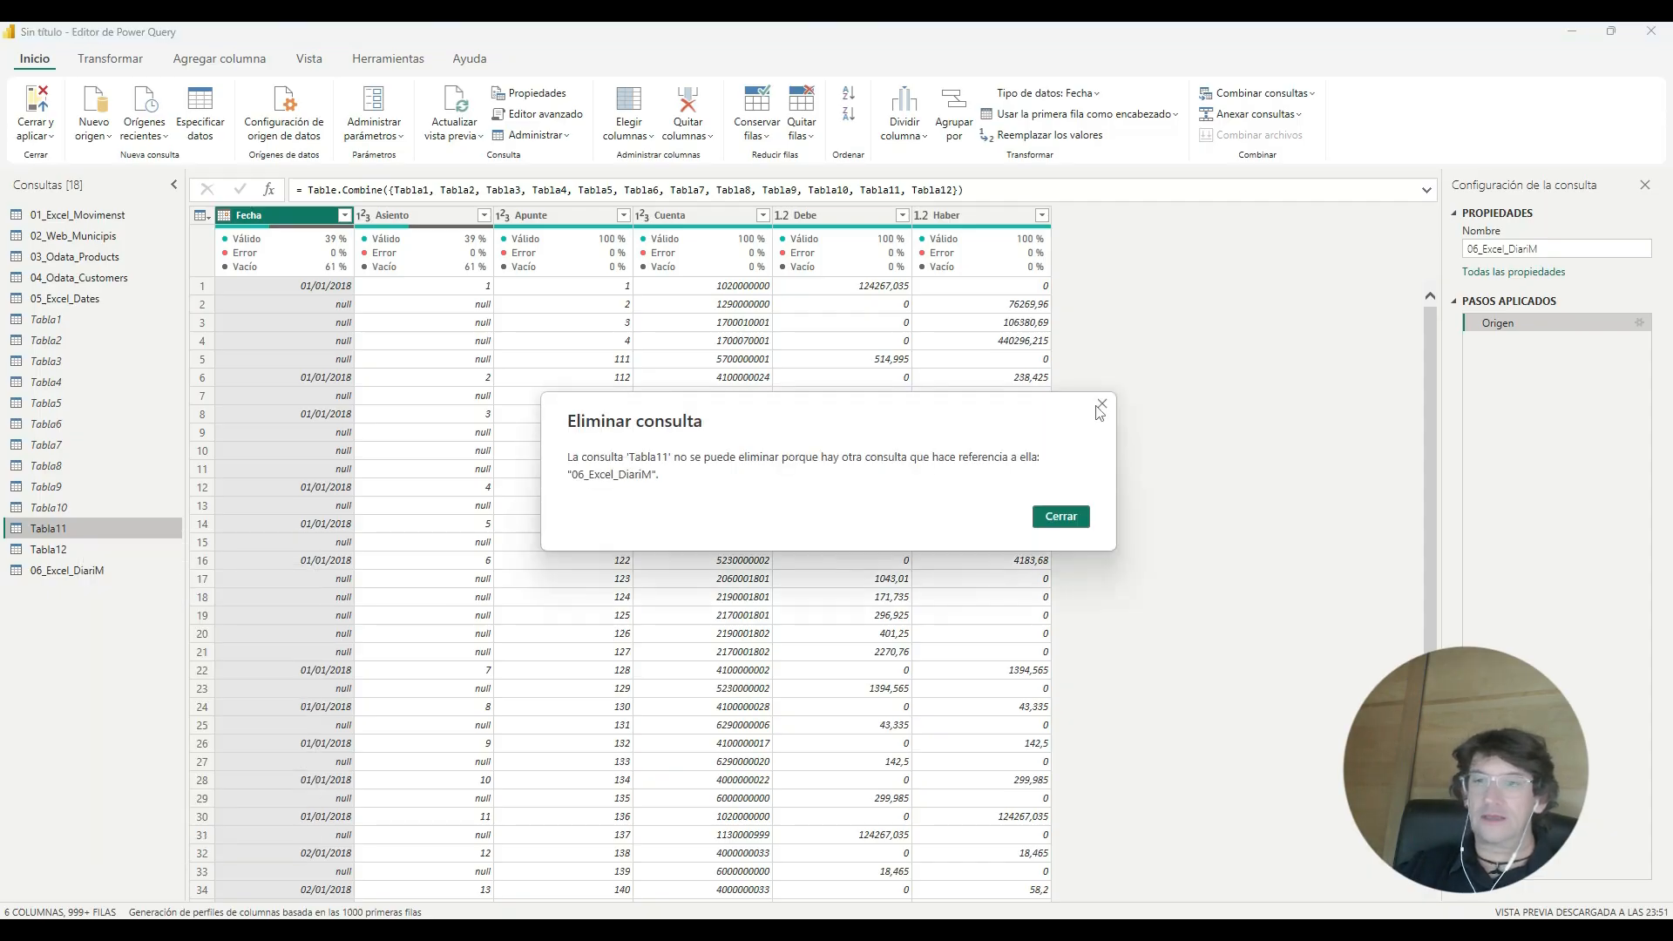
pyautogui.click(1100, 407)
# Step: Disable loading for the Tabla11 and Tabla12 queries
pyautogui.rightClick(105, 527)
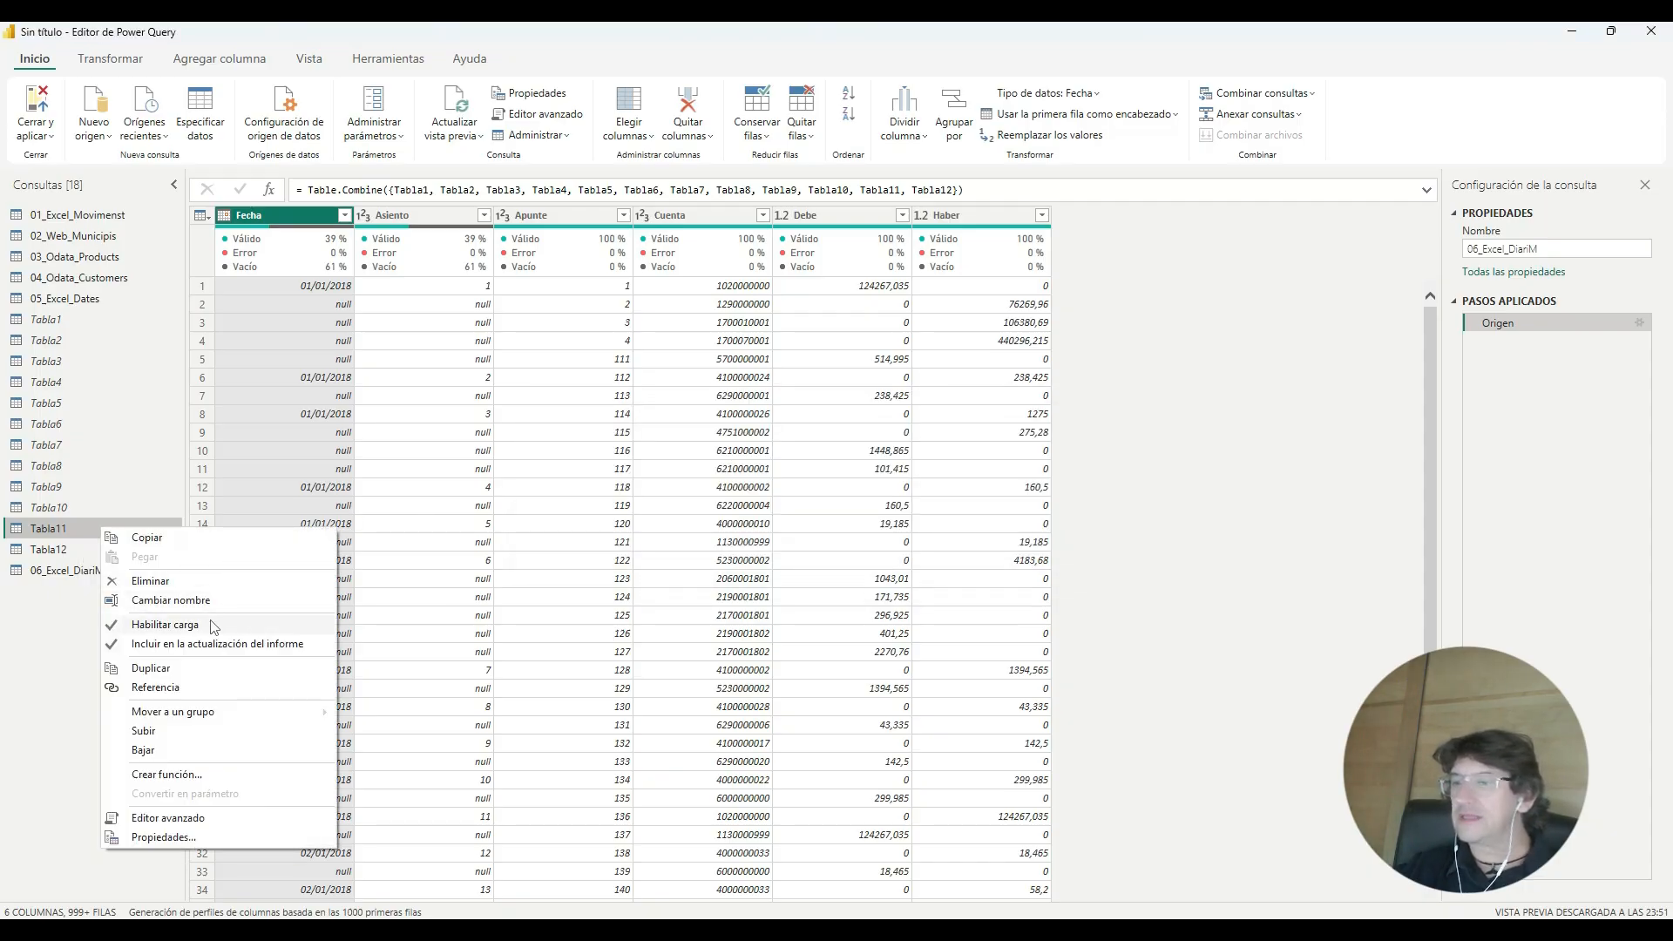
pyautogui.click(214, 625)
pyautogui.rightClick(55, 550)
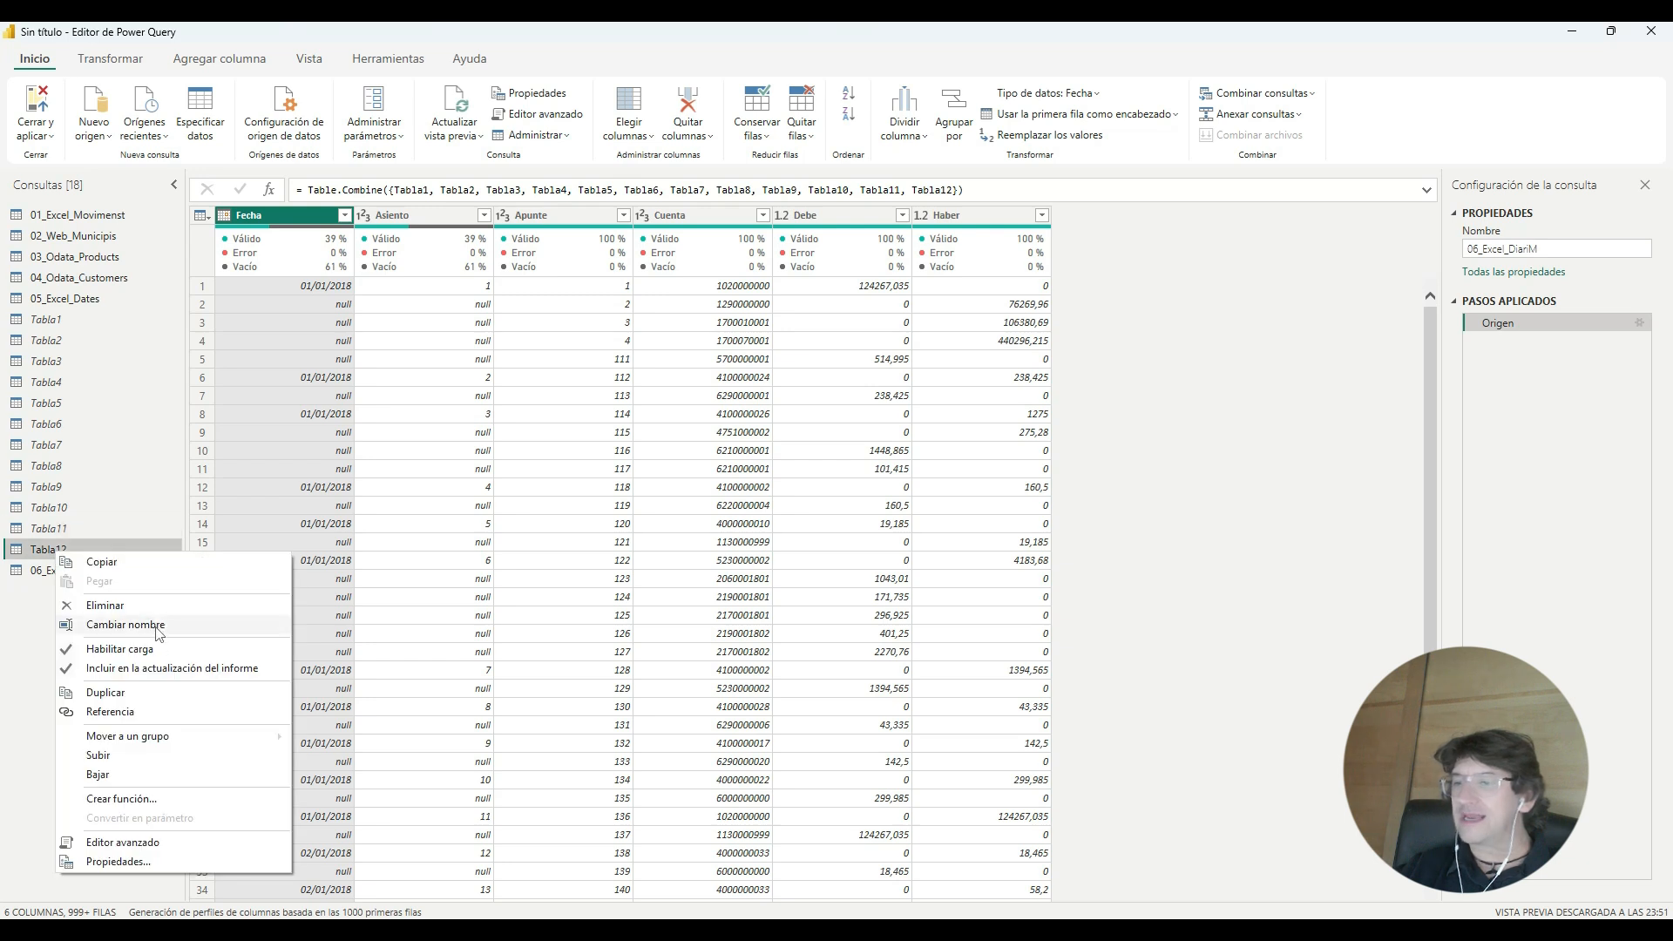
pyautogui.click(159, 649)
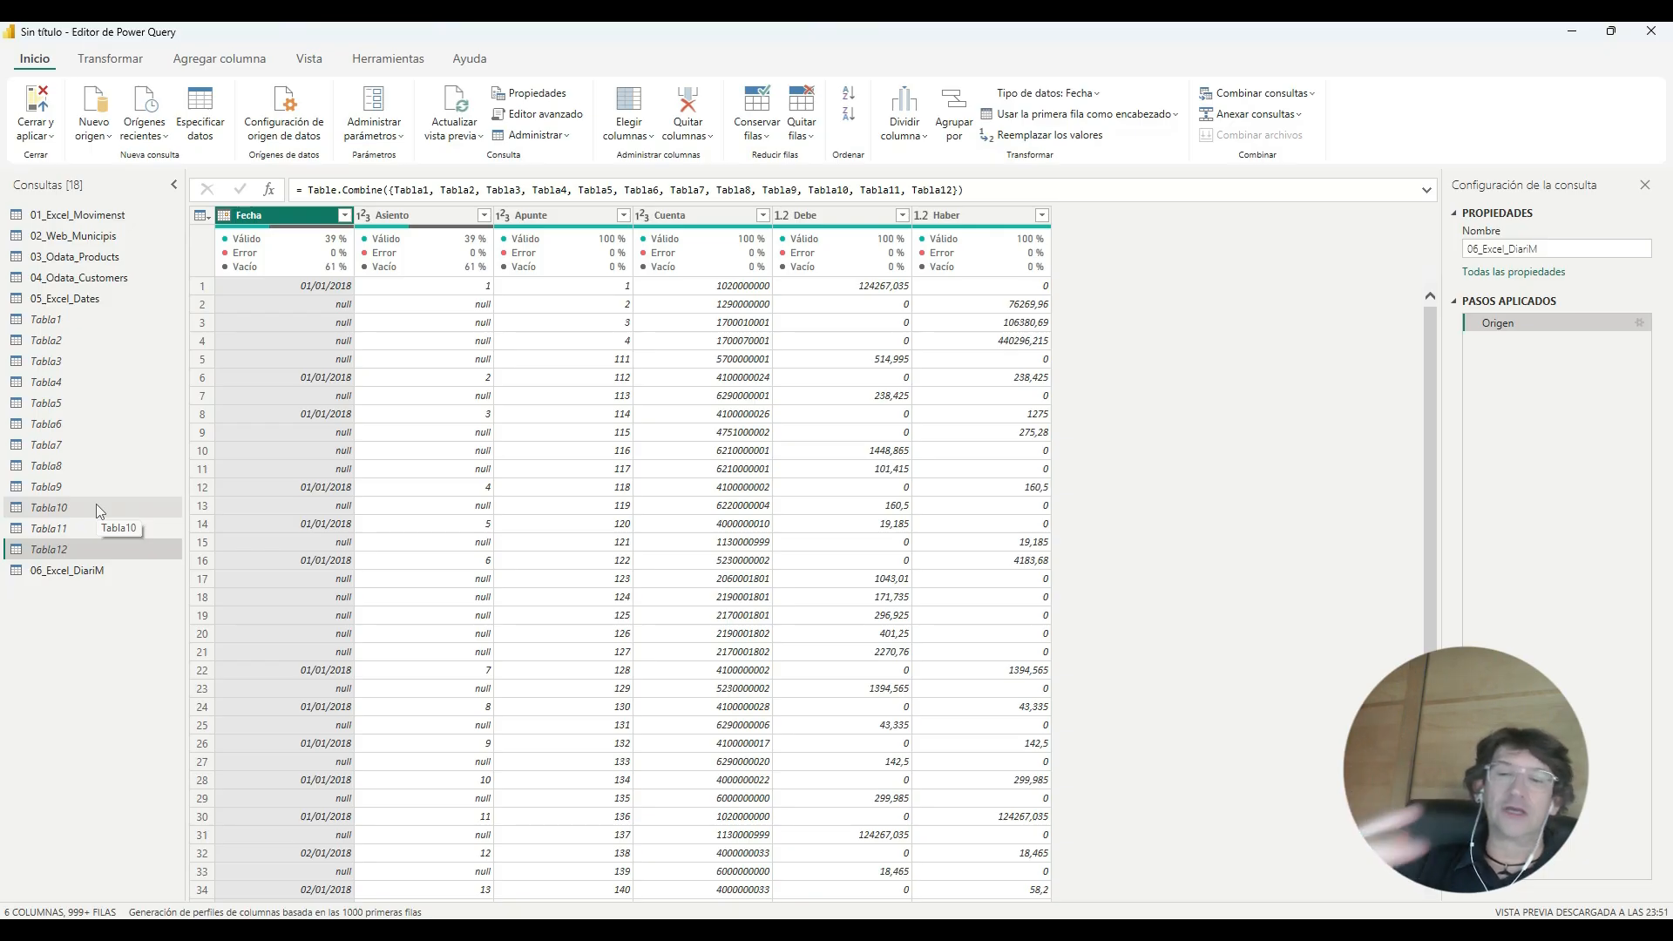
# Step: Create a new query group named "06 Diari" without a description
pyautogui.rightClick(88, 678)
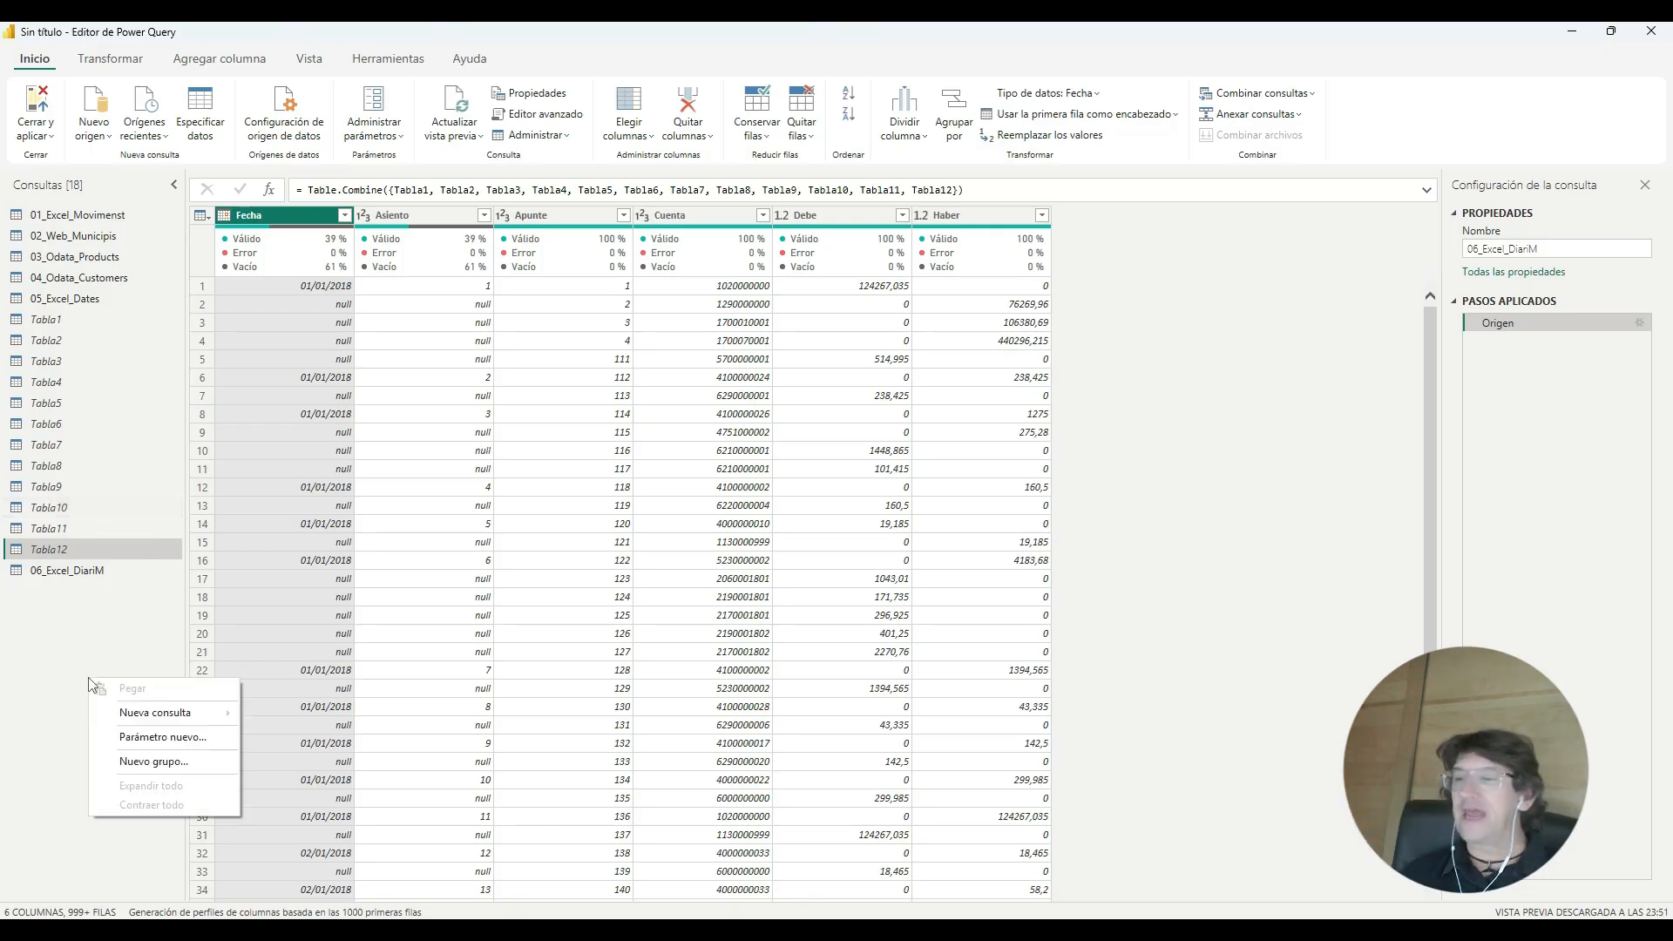
pyautogui.click(155, 762)
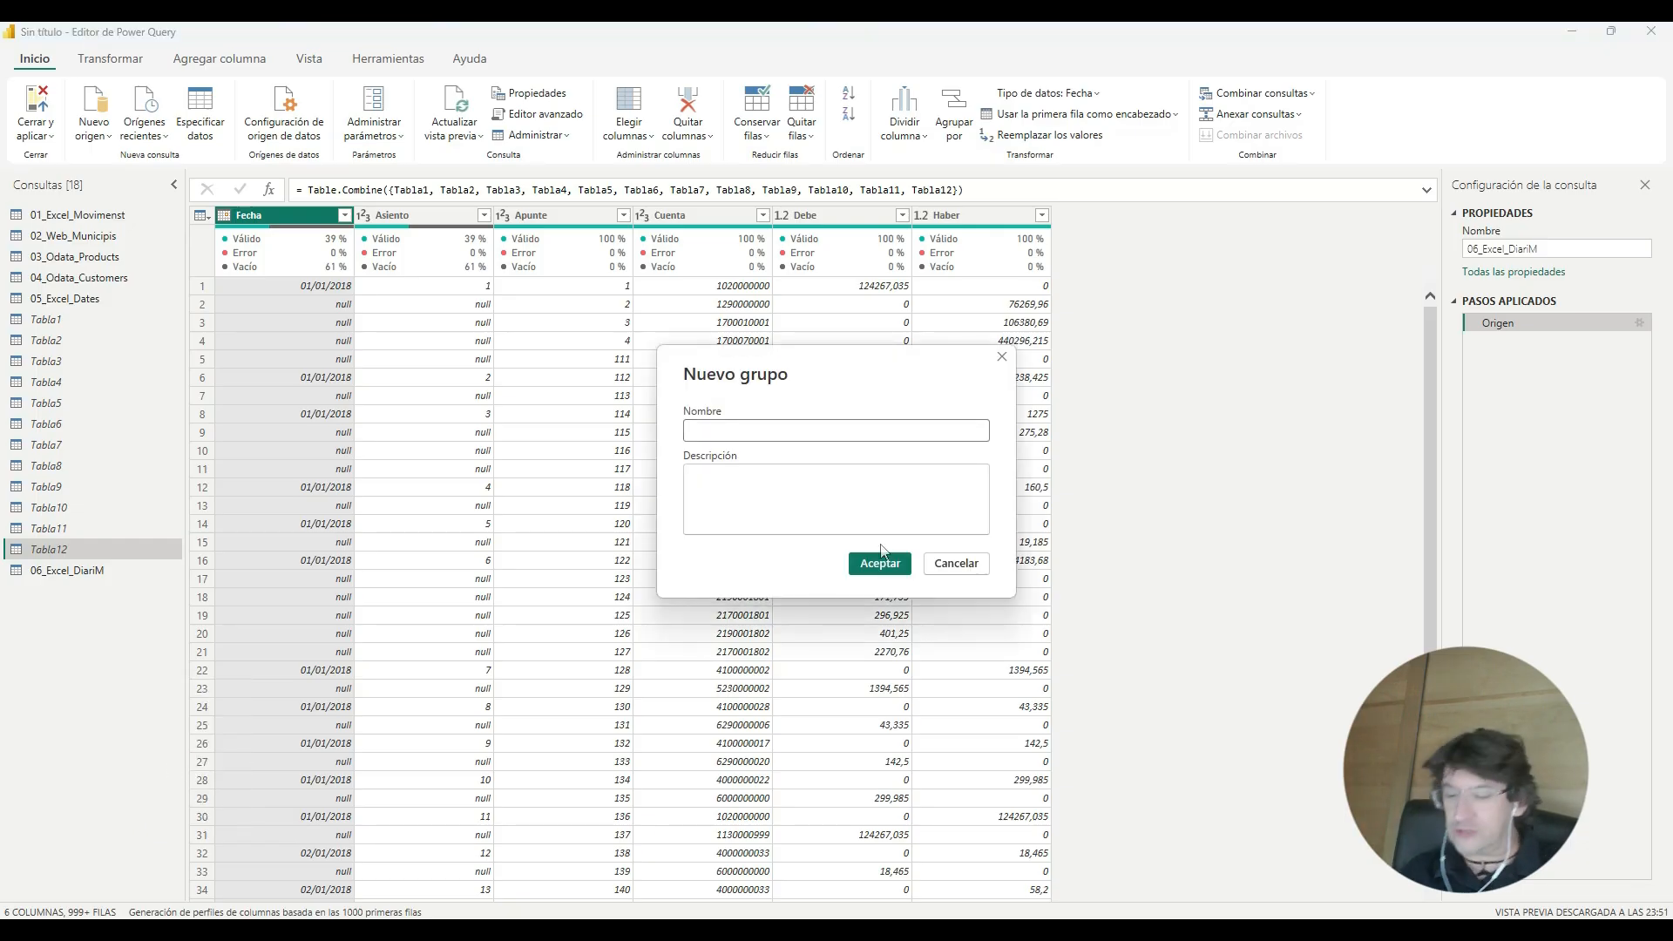
pyautogui.write('0')
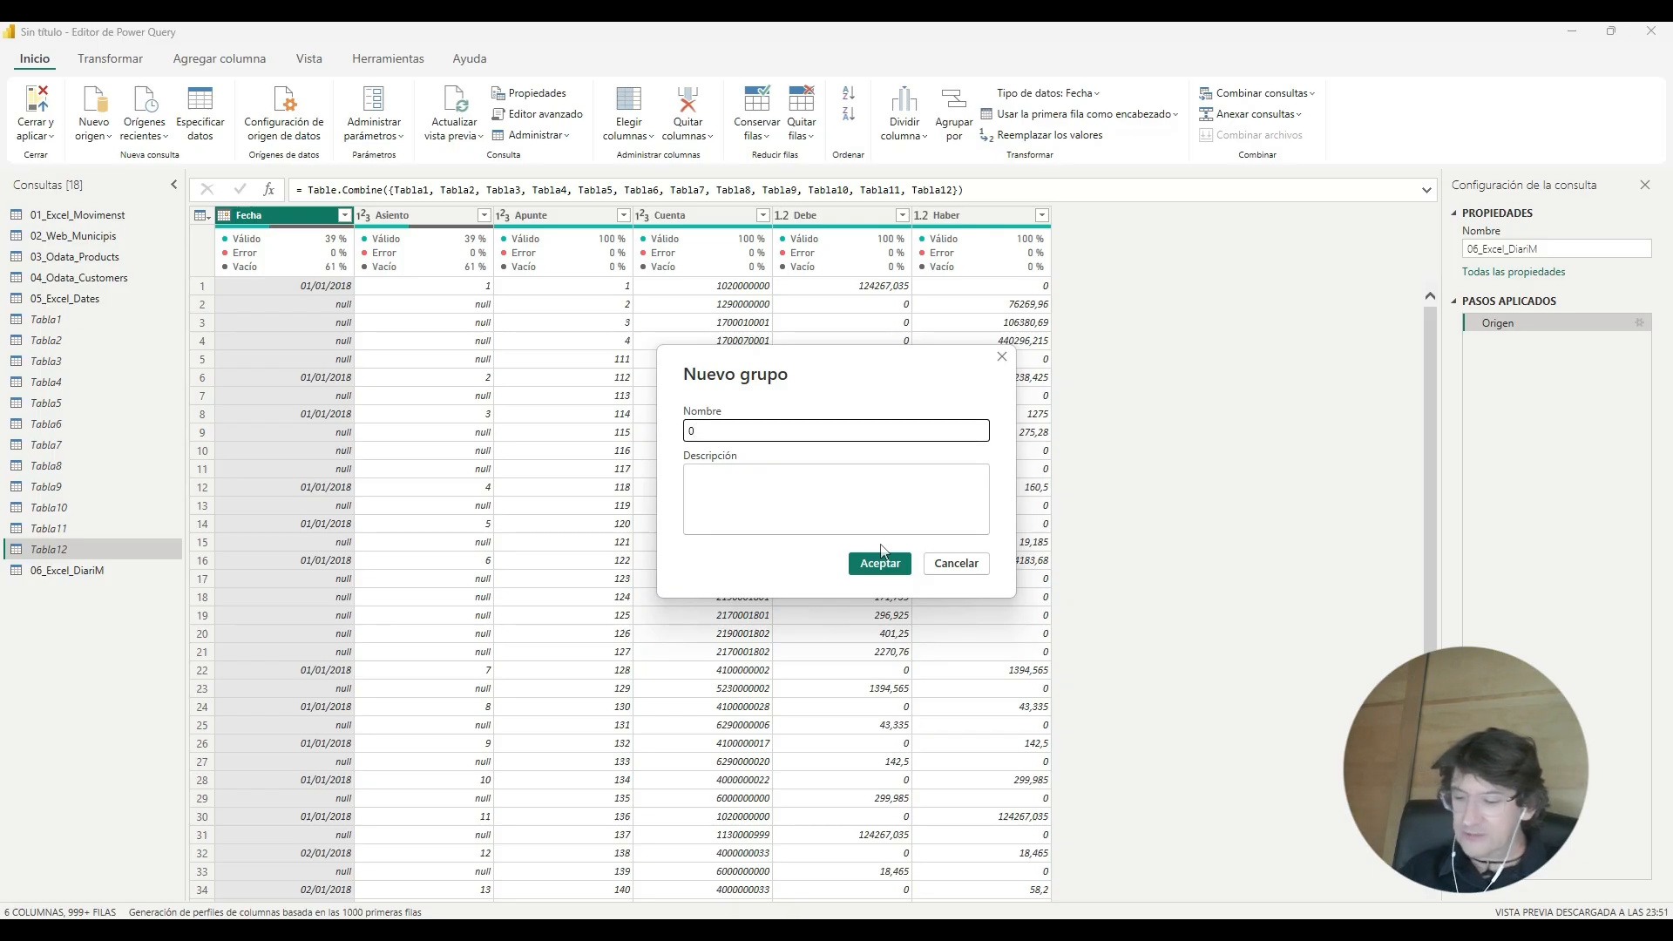
pyautogui.write('6 Diari')
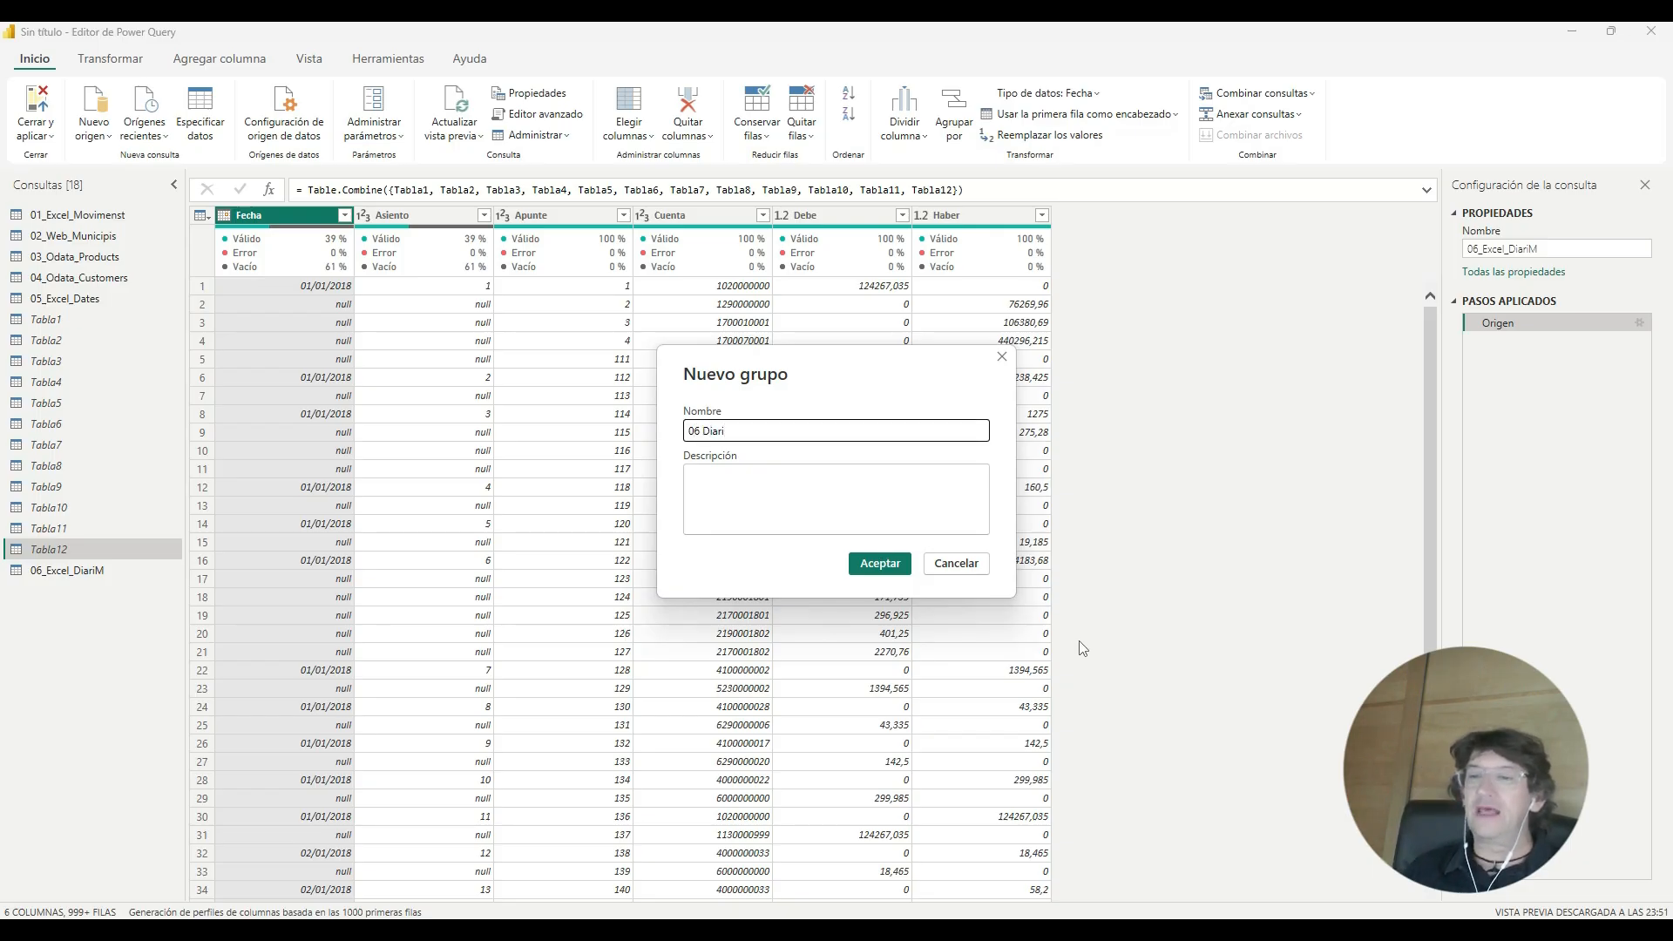
pyautogui.click(881, 562)
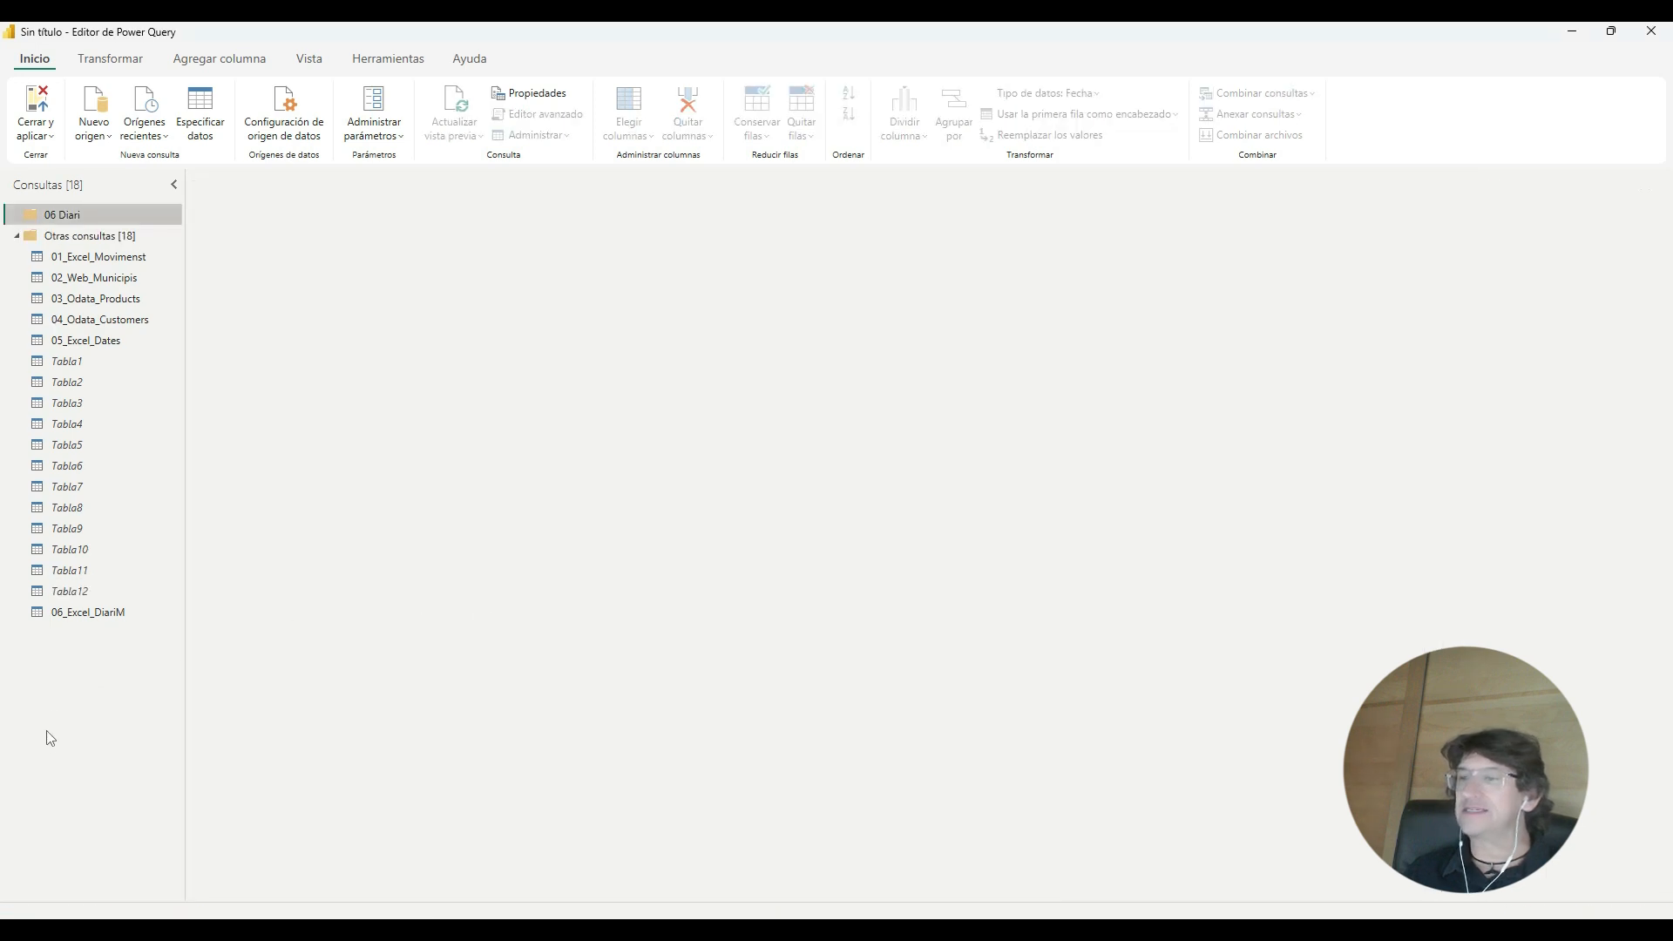
# Step: Move the queries from Tabla1 through Tabla12, together with 06_Excel_DiariM, into the 06 Diari group
pyautogui.click(64, 362)
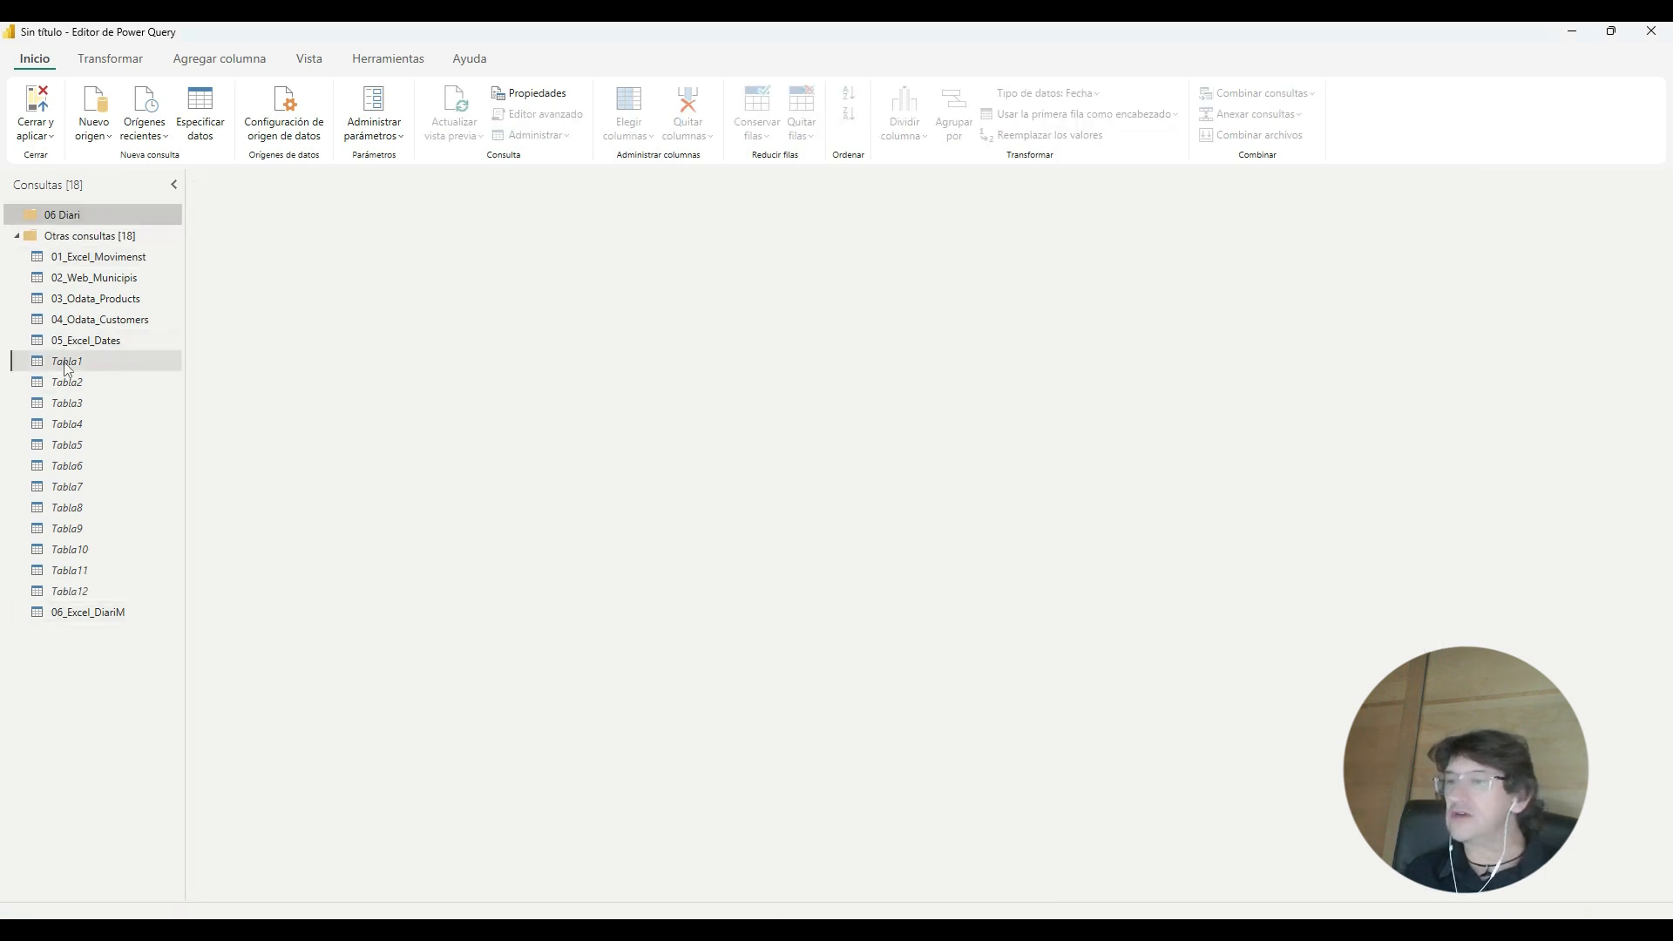
pyautogui.hotkey('shift', 'Down')
pyautogui.hotkey('shift', 'Down')
pyautogui.hotkey('shift', 'Down')
pyautogui.hotkey('shift', 'Down')
pyautogui.hotkey('shift', 'Down')
pyautogui.hotkey('shift', 'Down')
pyautogui.hotkey('shift', 'Down')
pyautogui.hotkey('shift', 'Down')
pyautogui.hotkey('shift', 'Down')
pyautogui.hotkey('shift', 'Down')
pyautogui.hotkey('shift', 'Down')
pyautogui.hotkey('shift', 'Down')
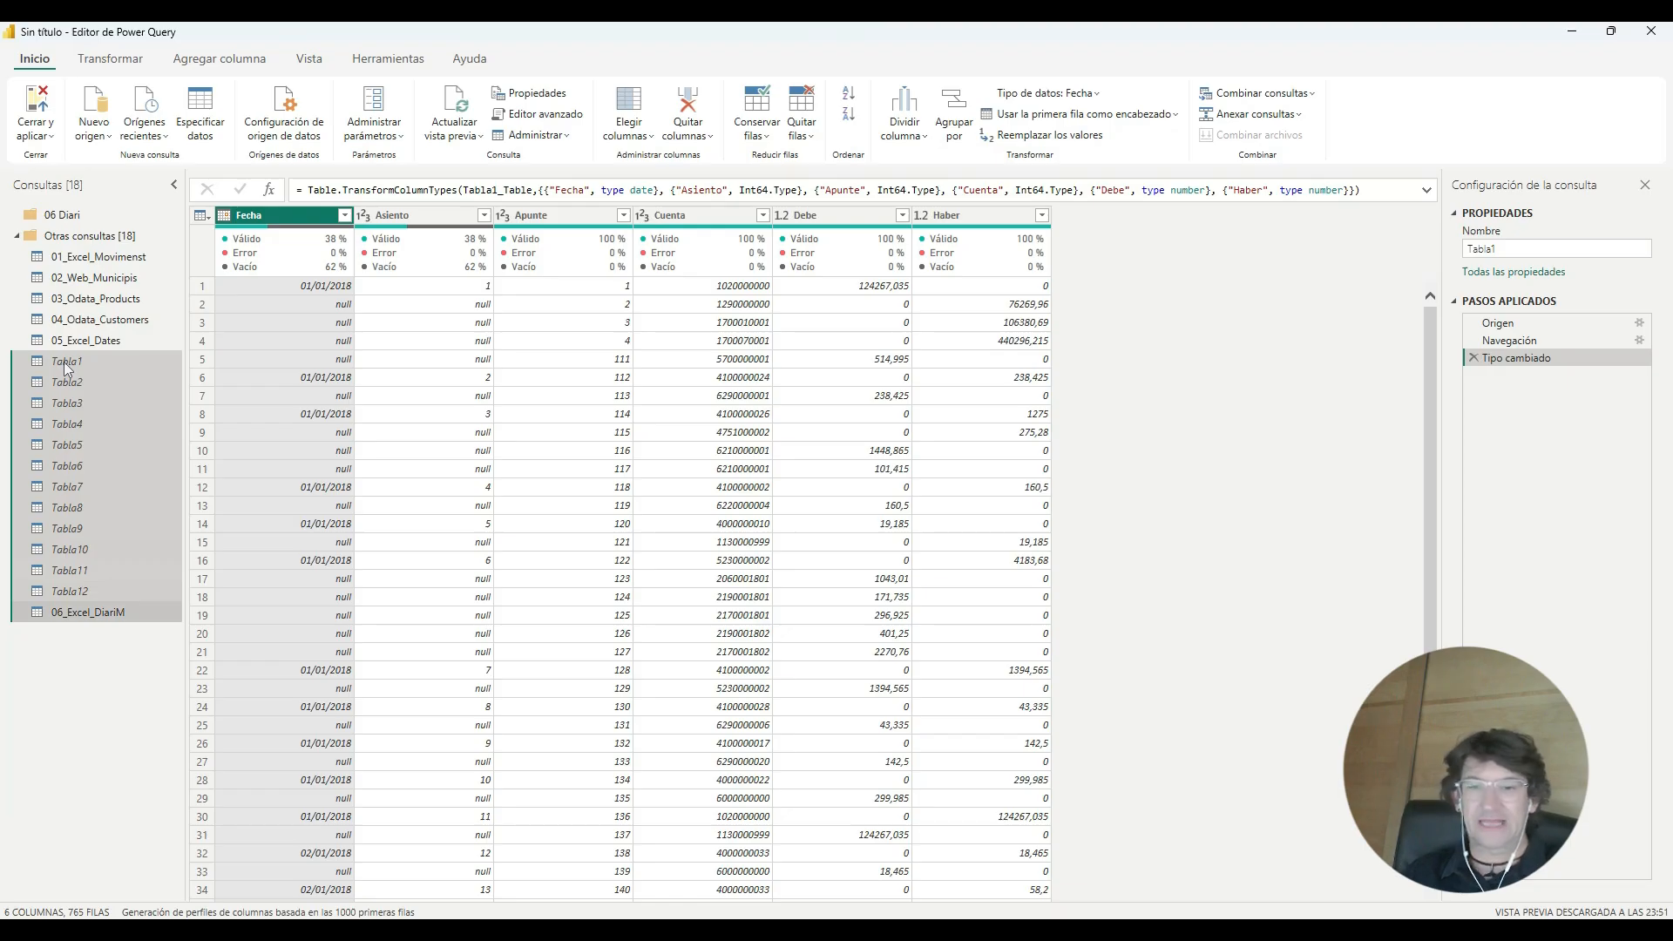
pyautogui.moveTo(64, 362); pyautogui.dragTo(103, 217)
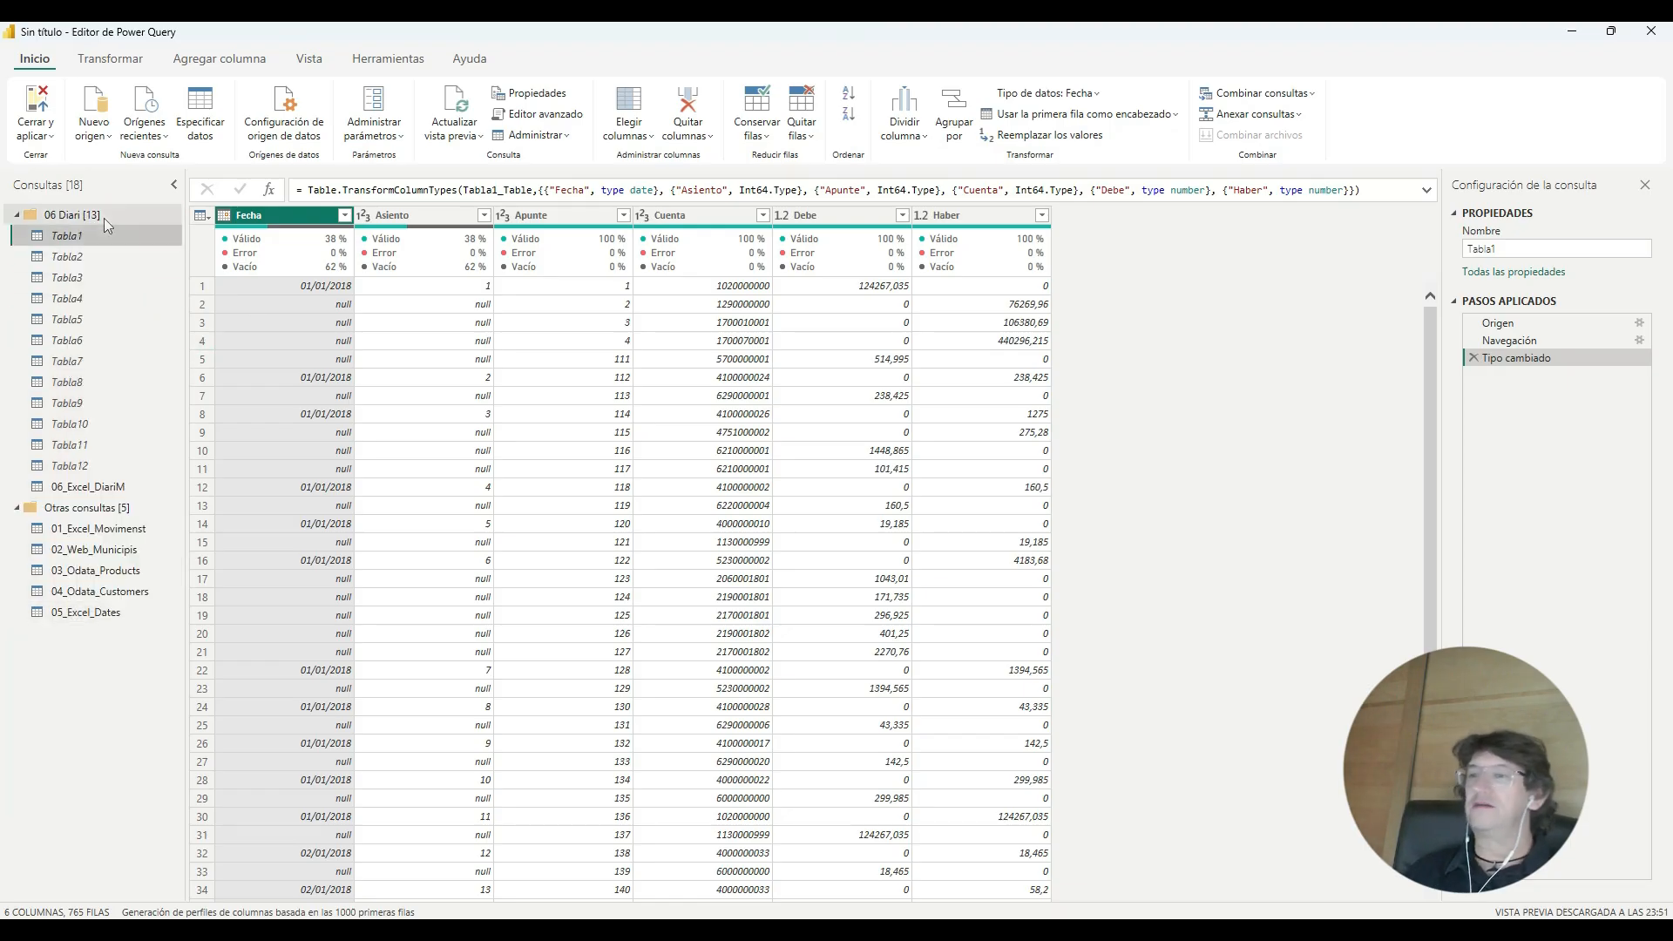
# Step: Move the 06_Excel_DiariM query out of the 06 Diari group into Otras consultas
pyautogui.click(98, 488)
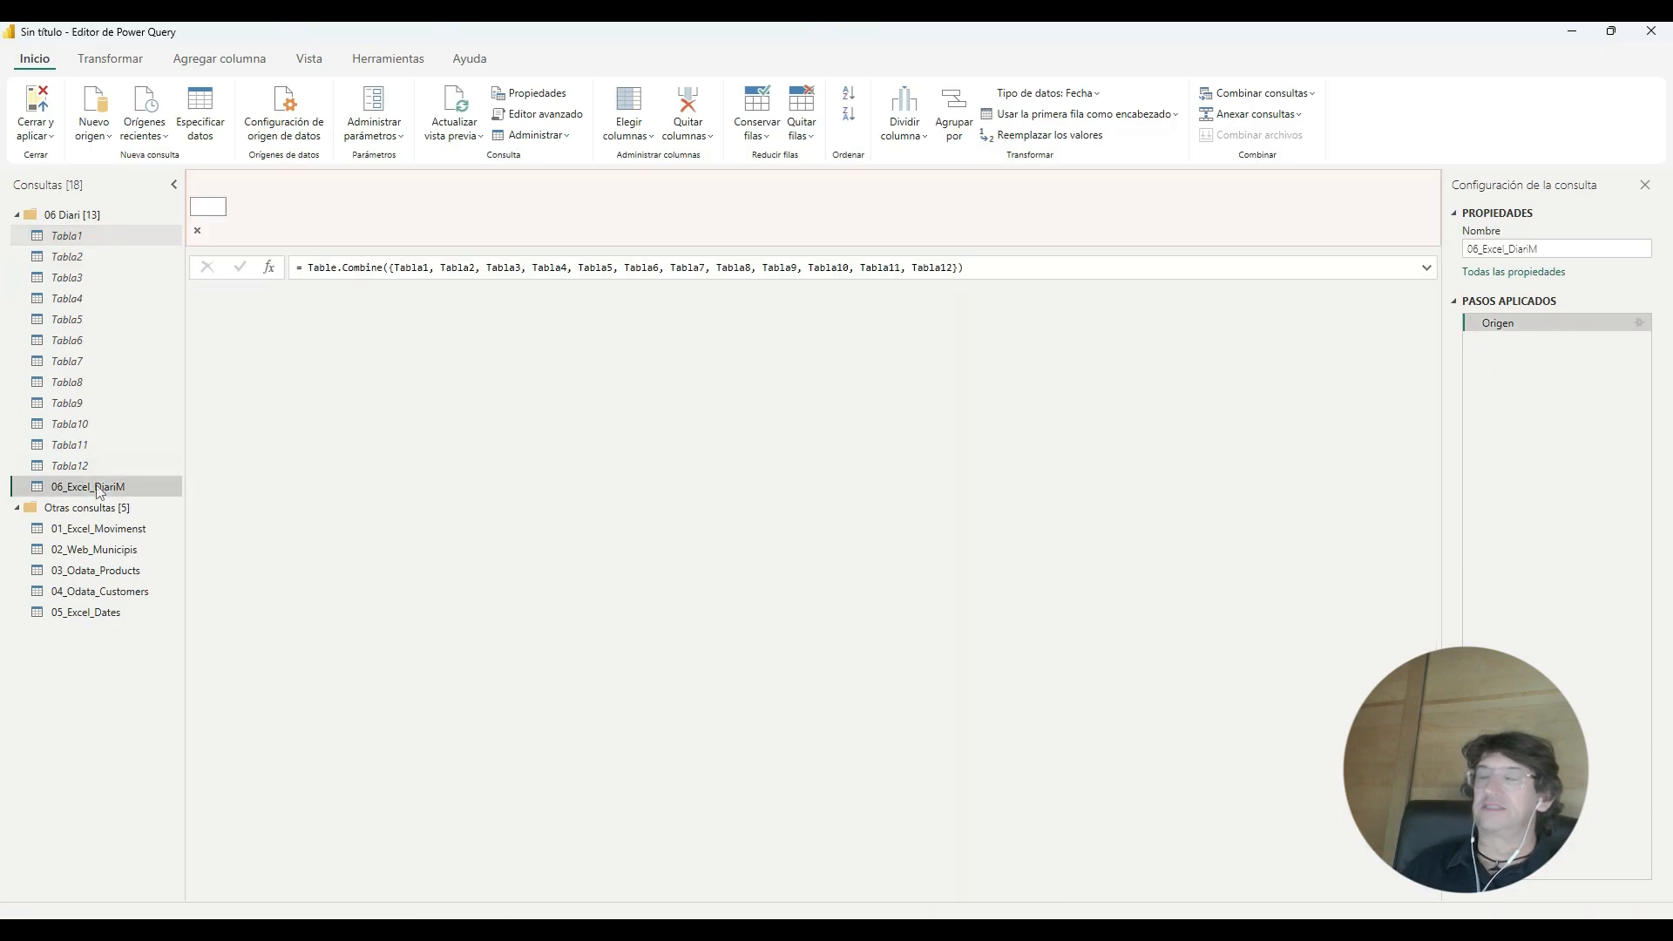
pyautogui.moveTo(94, 488); pyautogui.dragTo(76, 646)
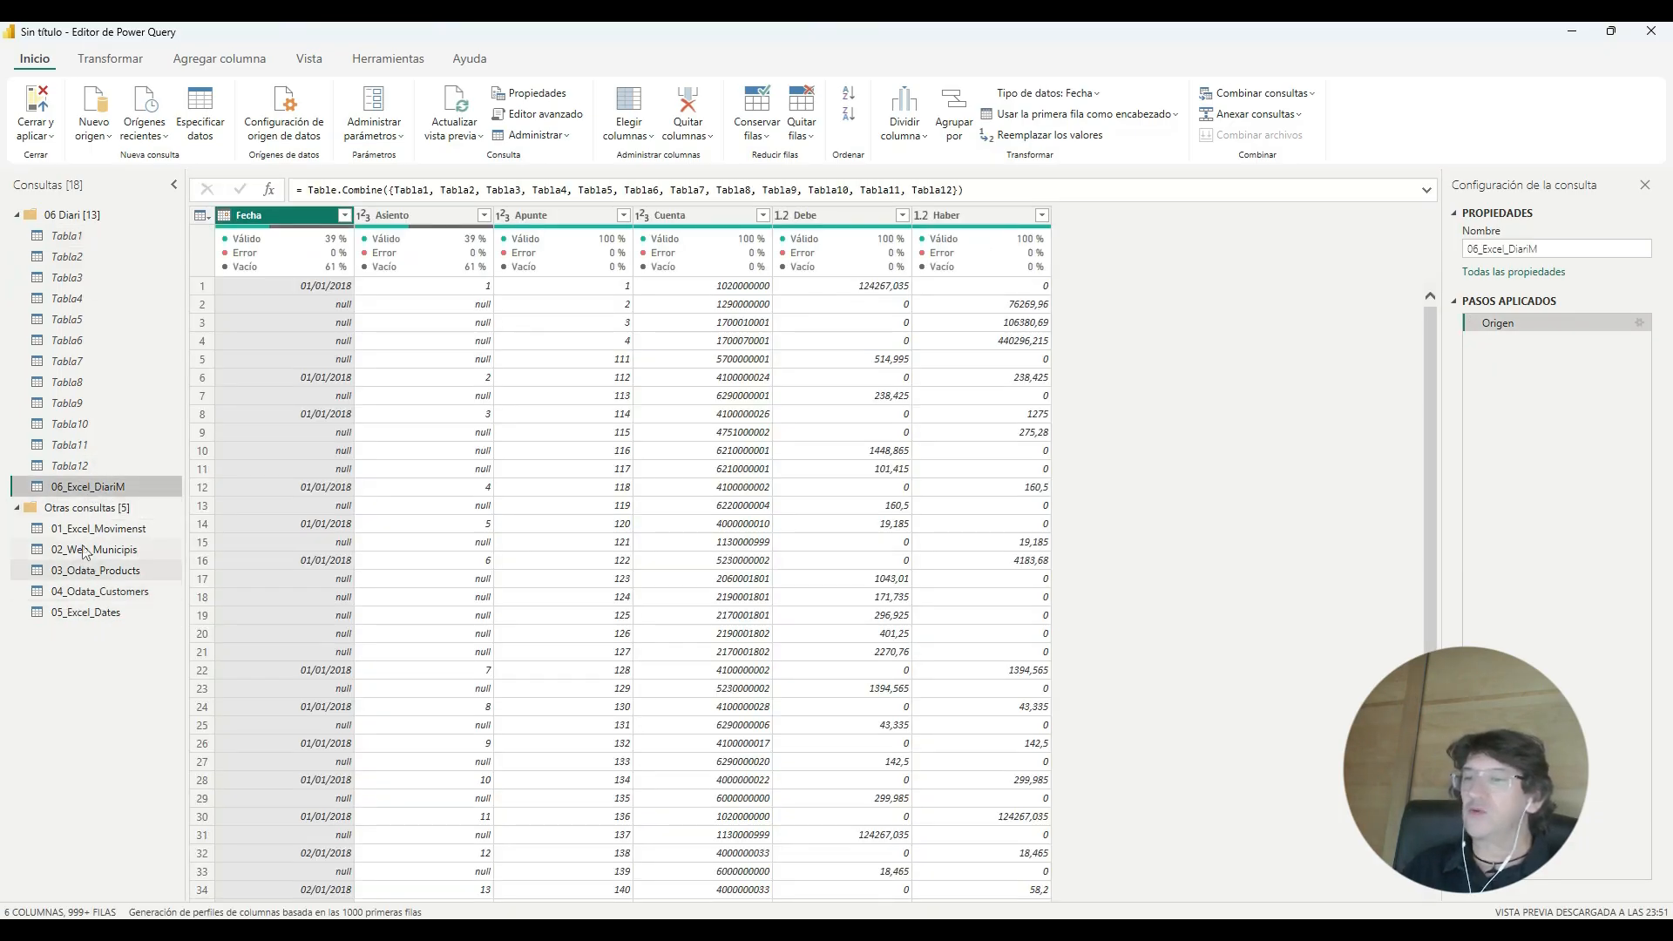
pyautogui.moveTo(75, 489); pyautogui.dragTo(89, 528)
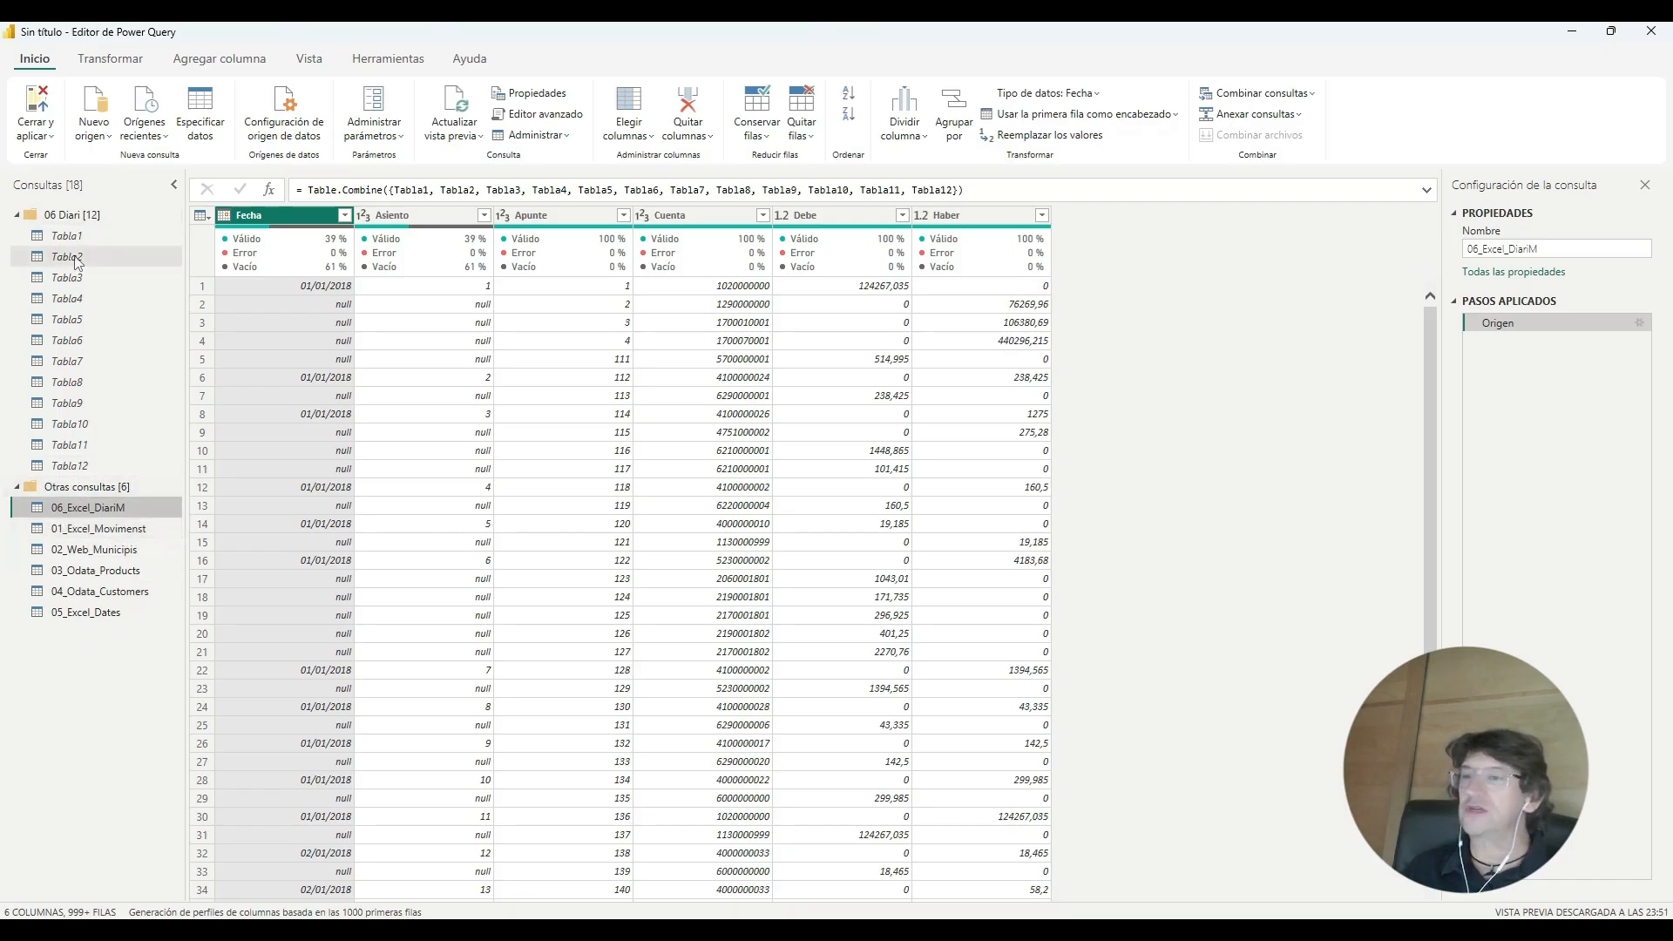
pyautogui.click(18, 215)
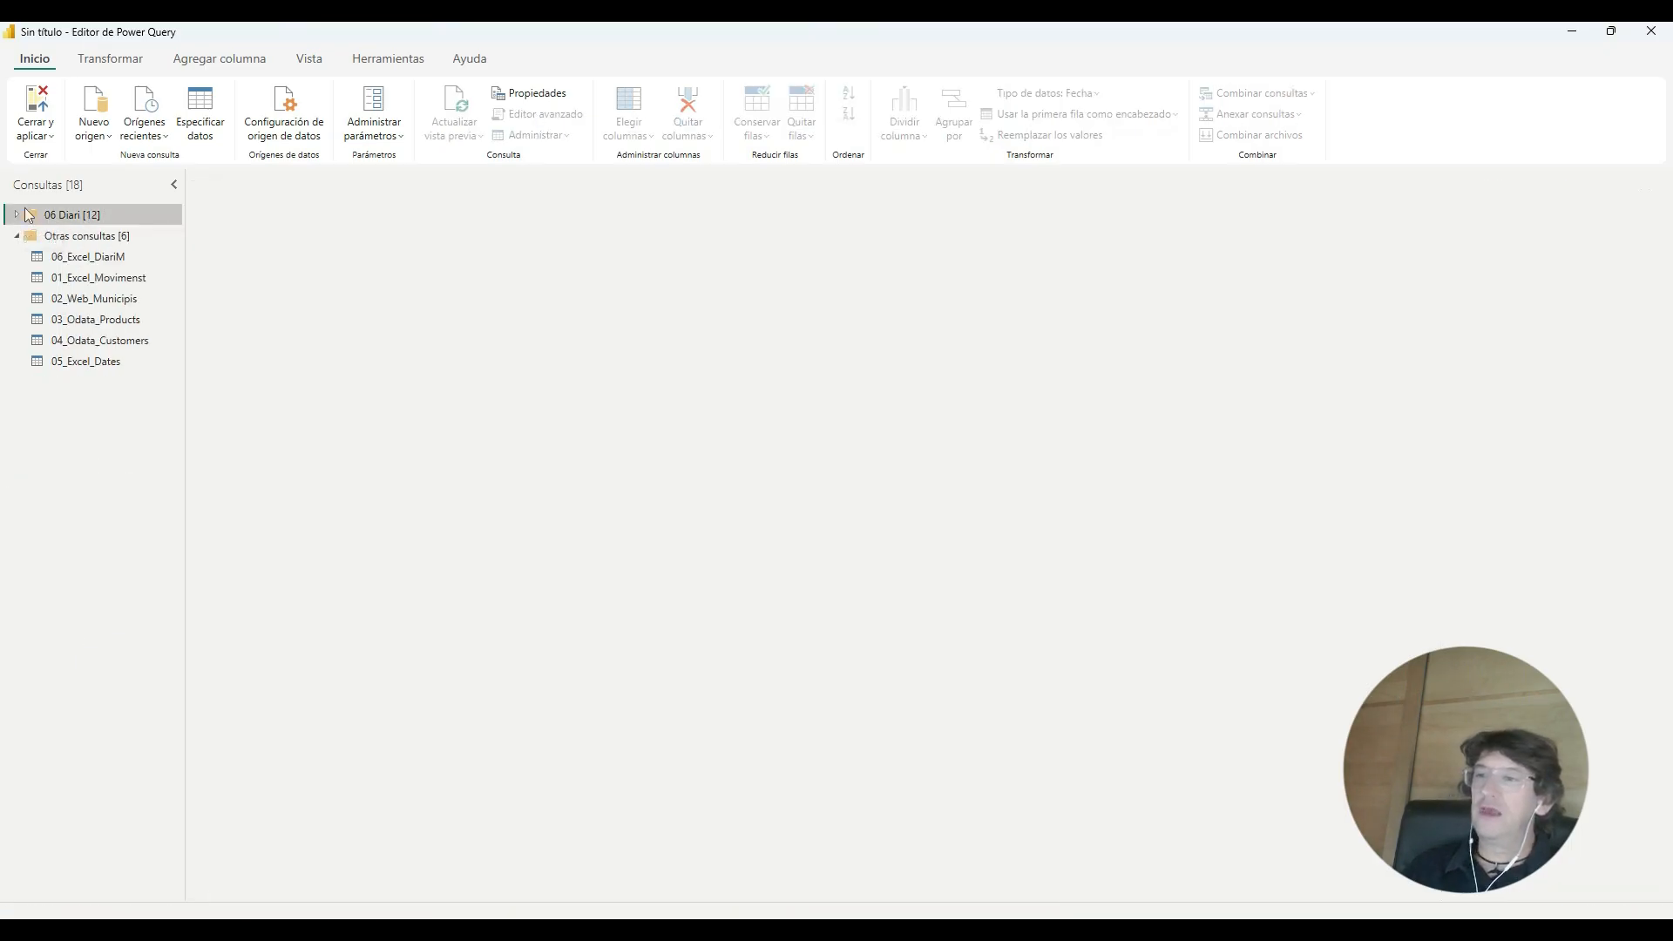
pyautogui.click(17, 216)
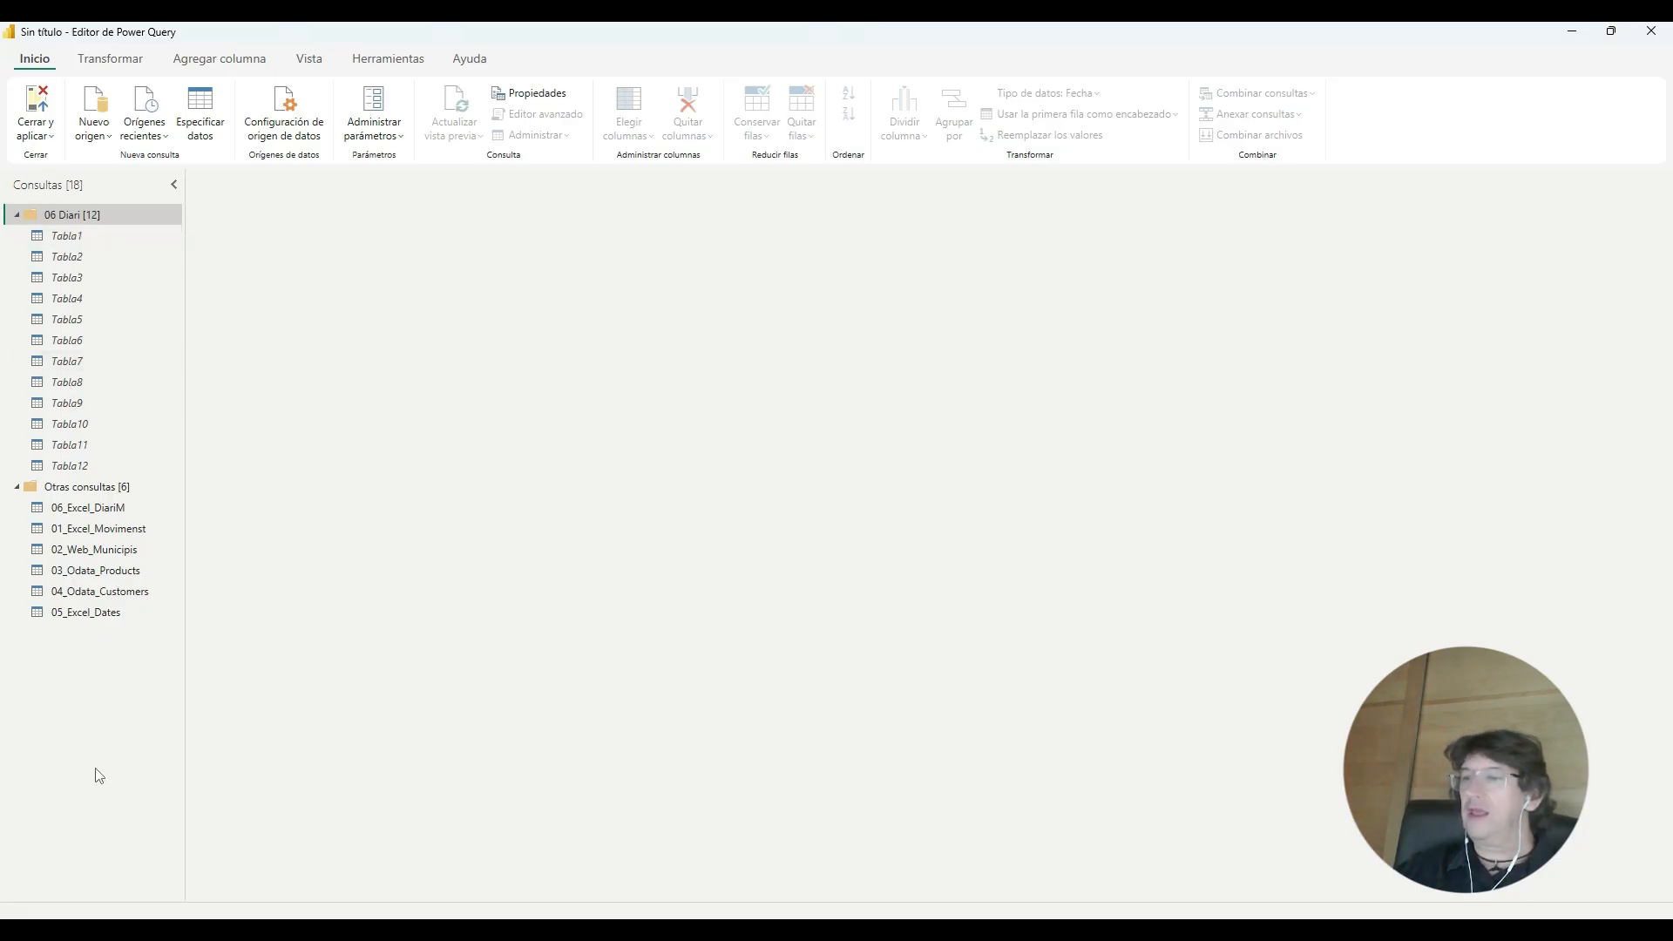
# Step: Fill the empty cells of the Fecha and Asiento columns downward in the 06_Excel_DiariM query
pyautogui.click(111, 514)
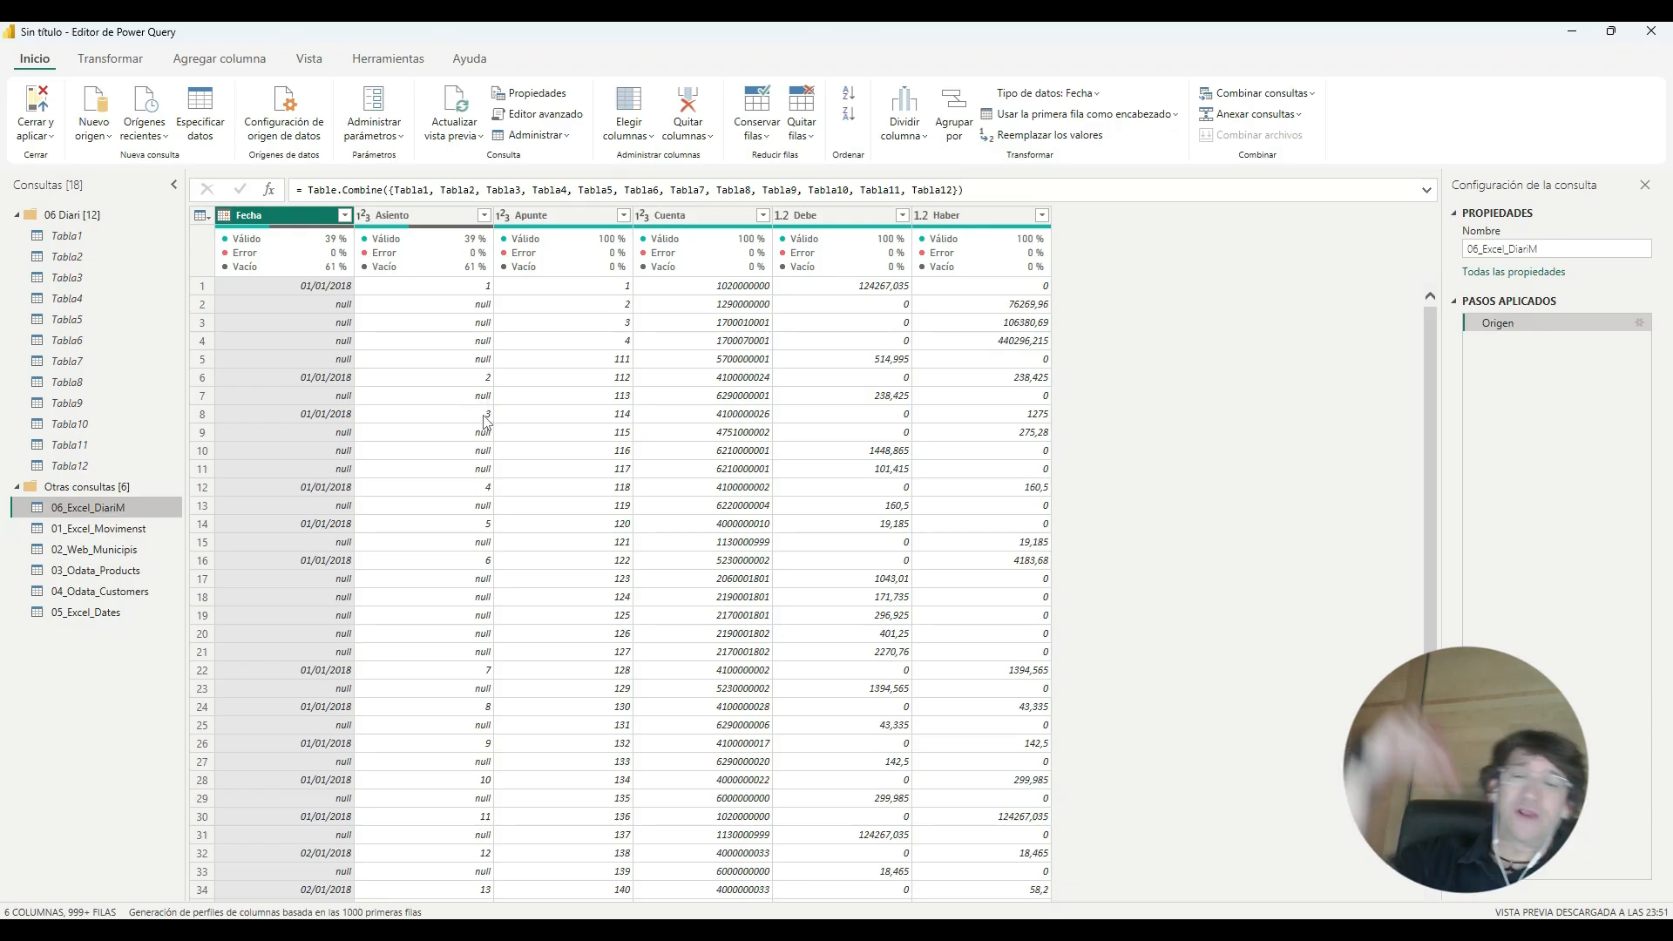
pyautogui.keyDown('ctrl'); pyautogui.click(424, 218); pyautogui.keyUp('ctrl')
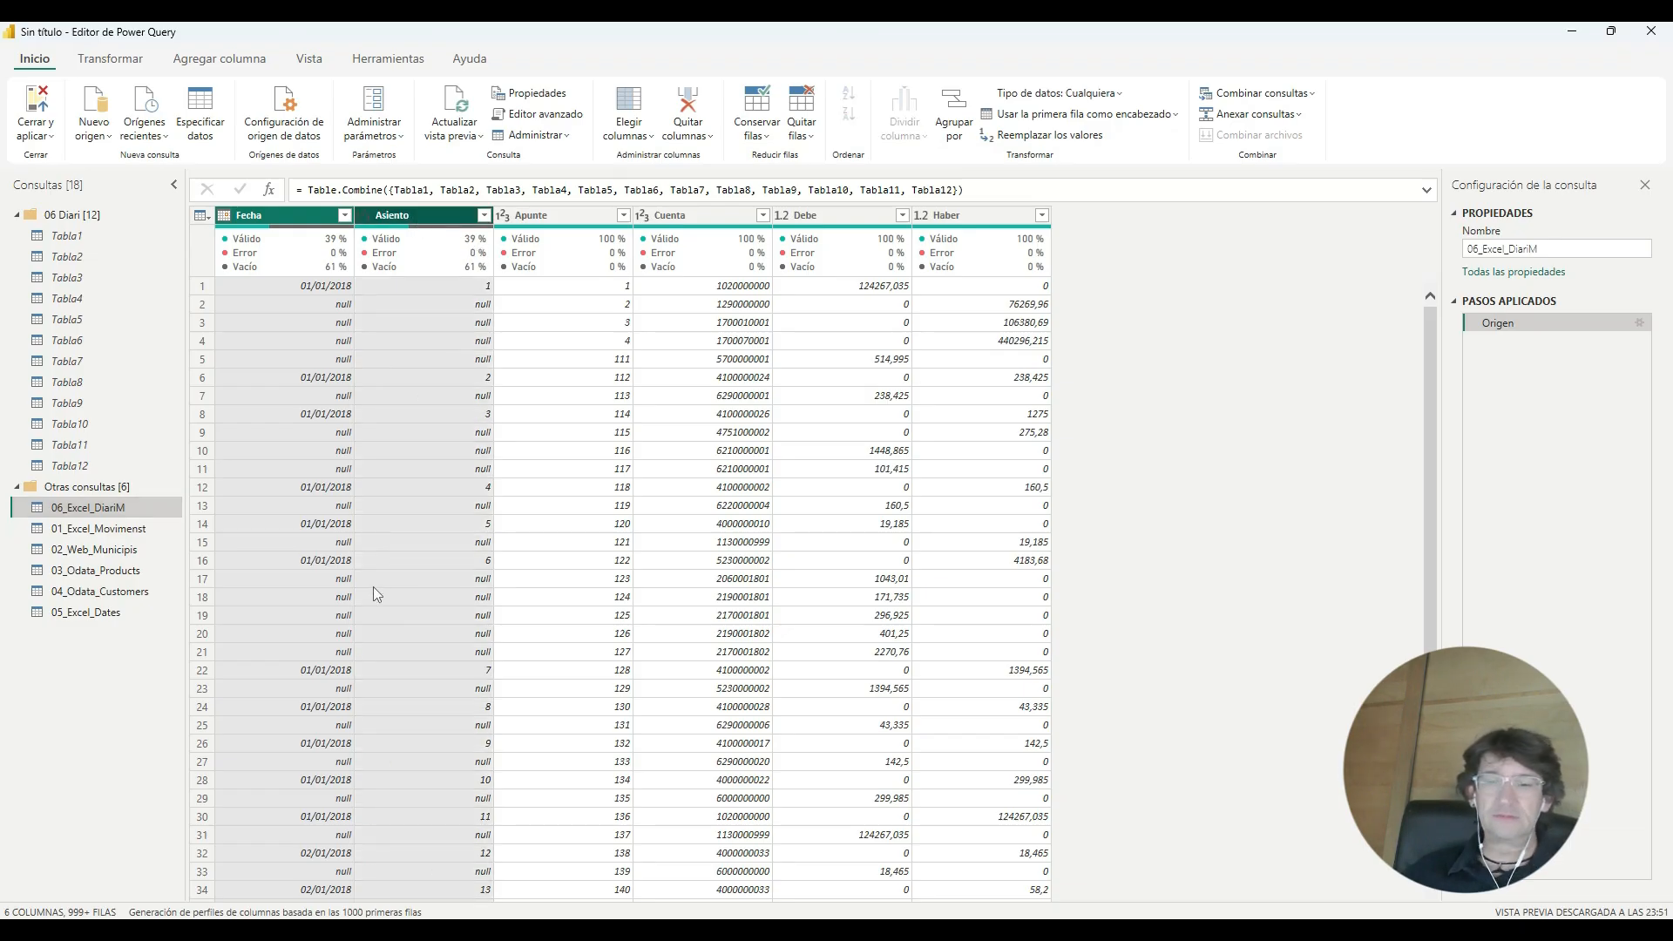
pyautogui.click(115, 68)
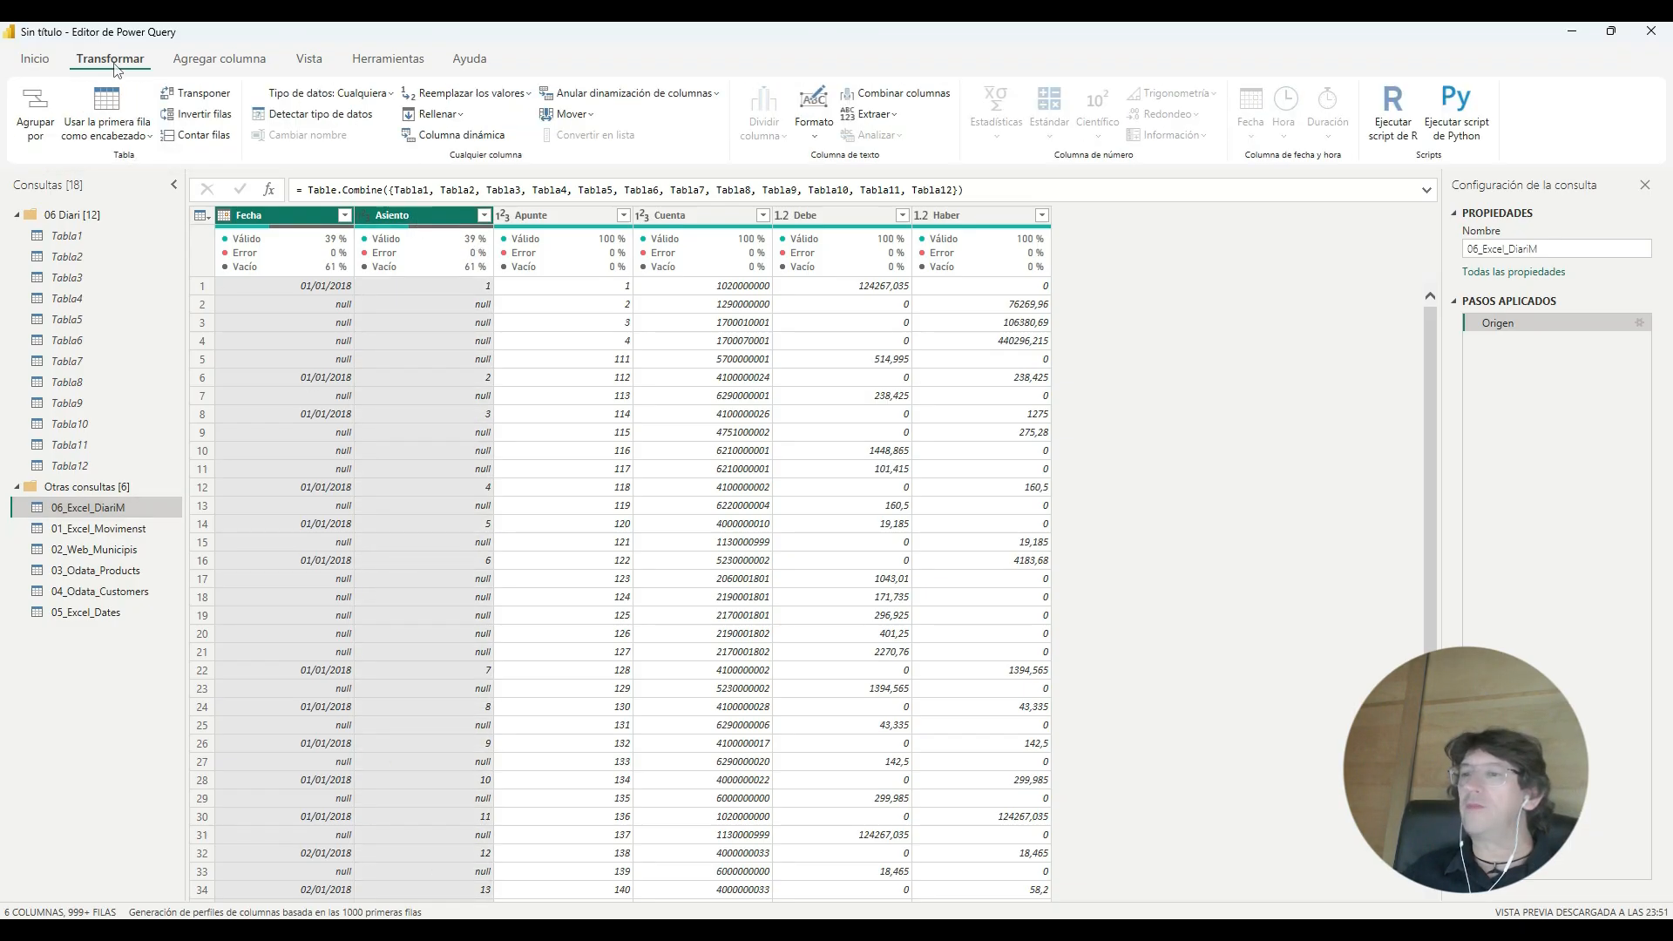
pyautogui.click(457, 116)
pyautogui.click(451, 142)
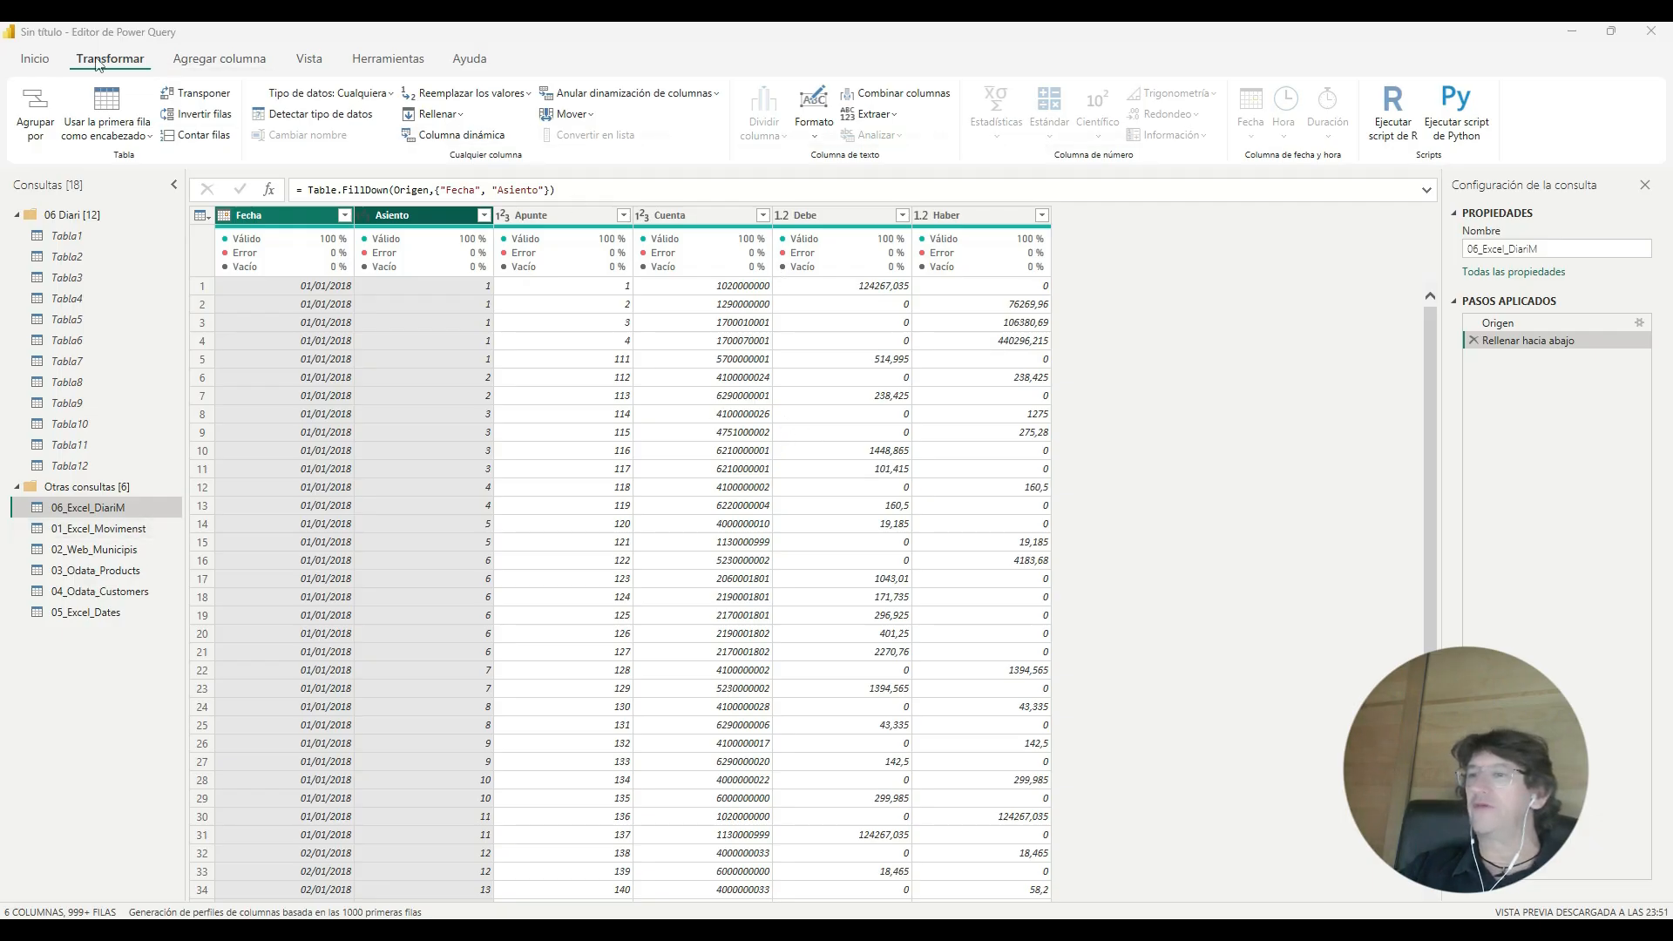
# Step: Import the Pressupost20201 and Pressupost20212 tables from the Excel workbook 06_07_ExerciciPressupost.xlsx as new queries
pyautogui.click(36, 64)
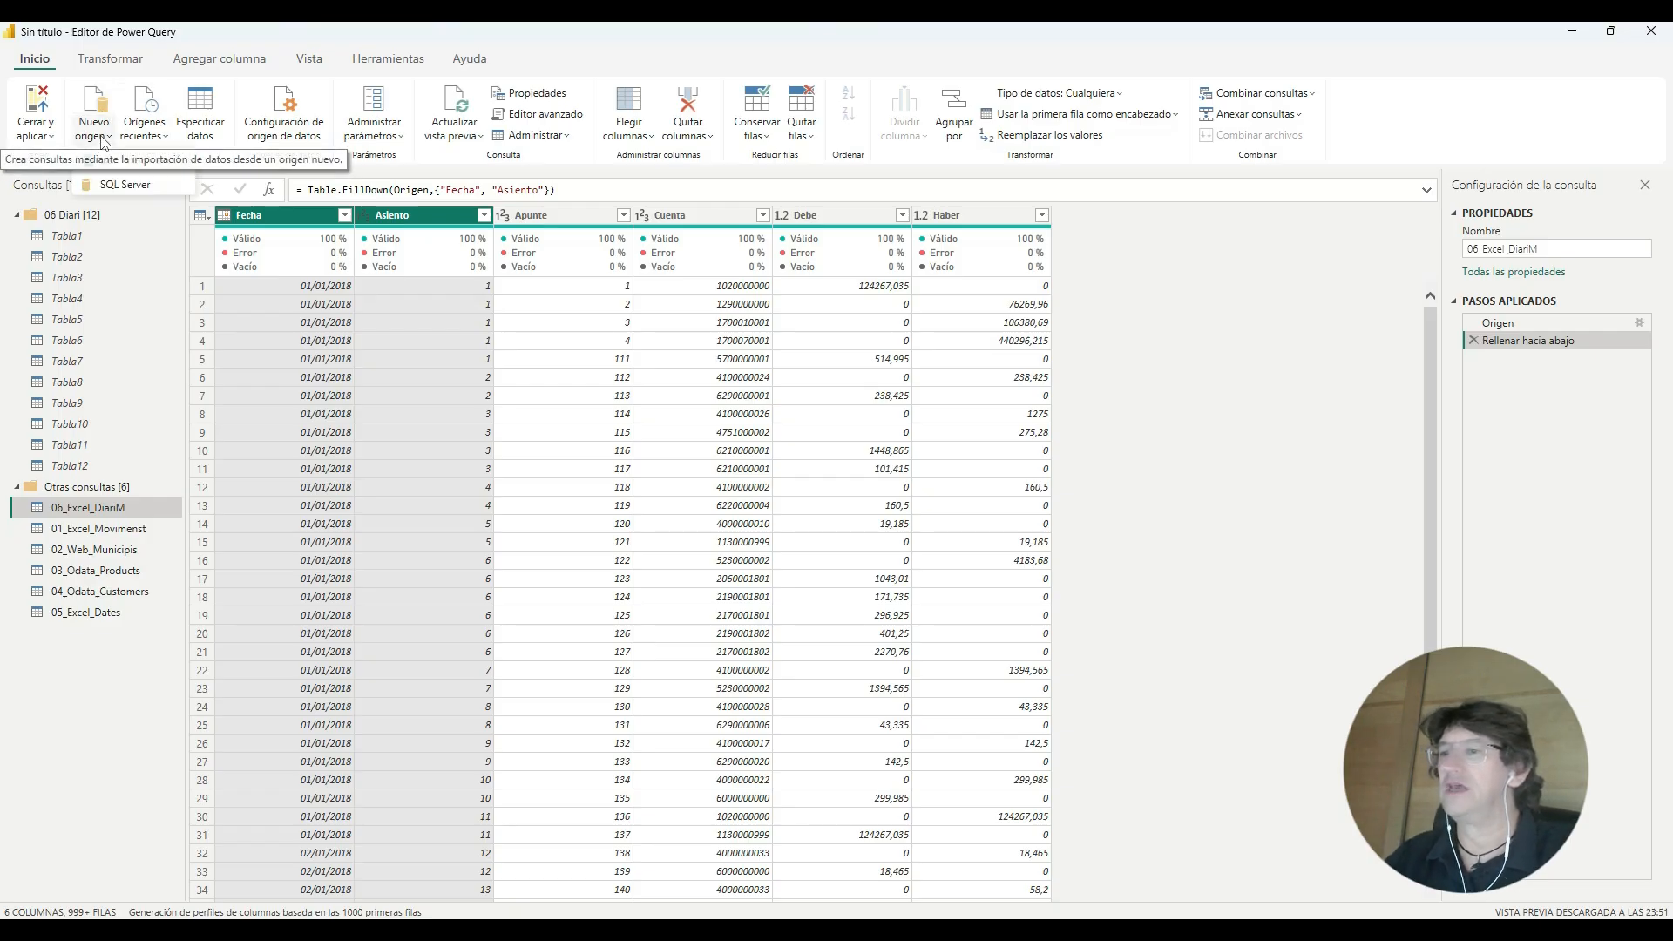
pyautogui.click(95, 131)
pyautogui.click(120, 162)
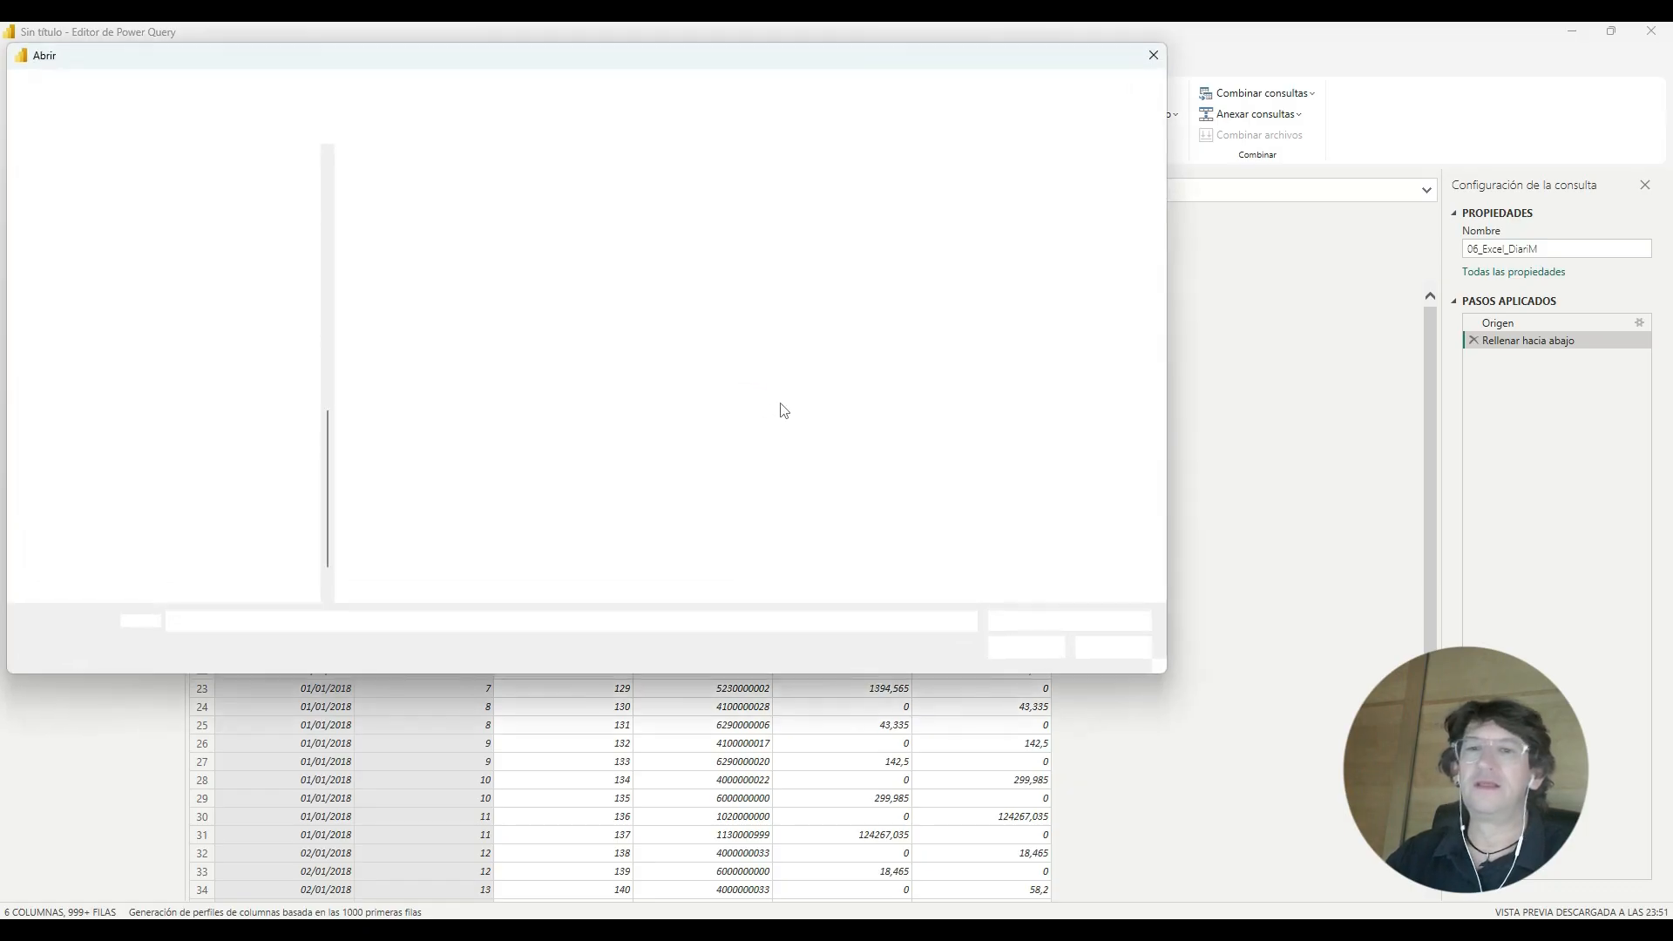
pyautogui.click(457, 280)
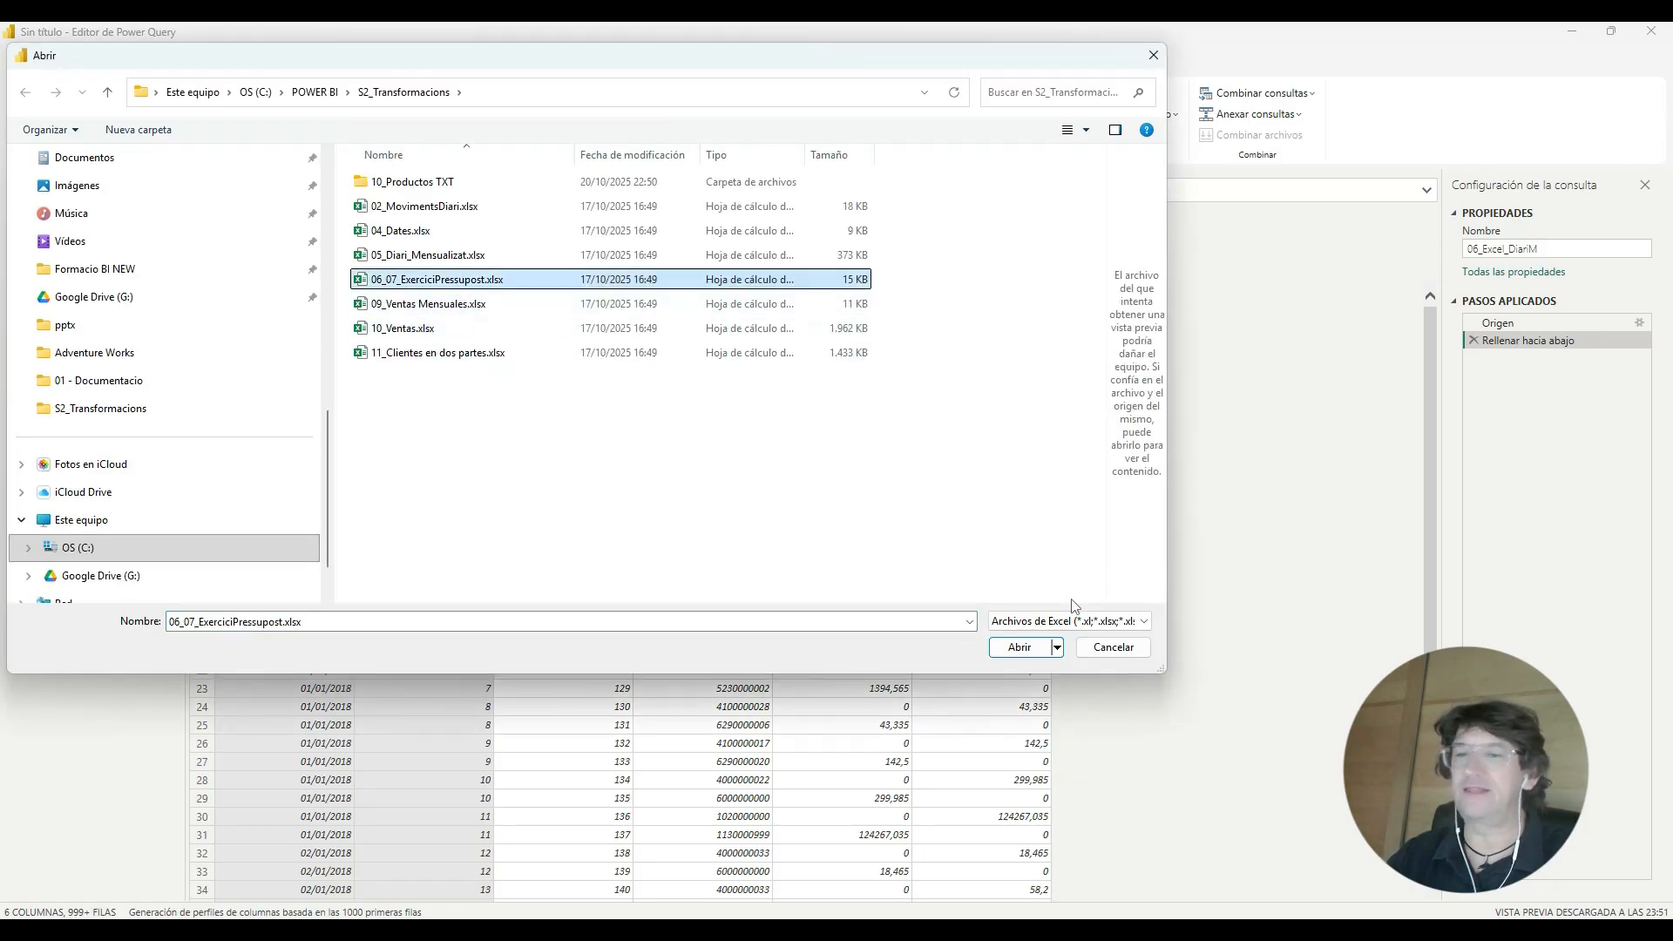
pyautogui.click(1019, 647)
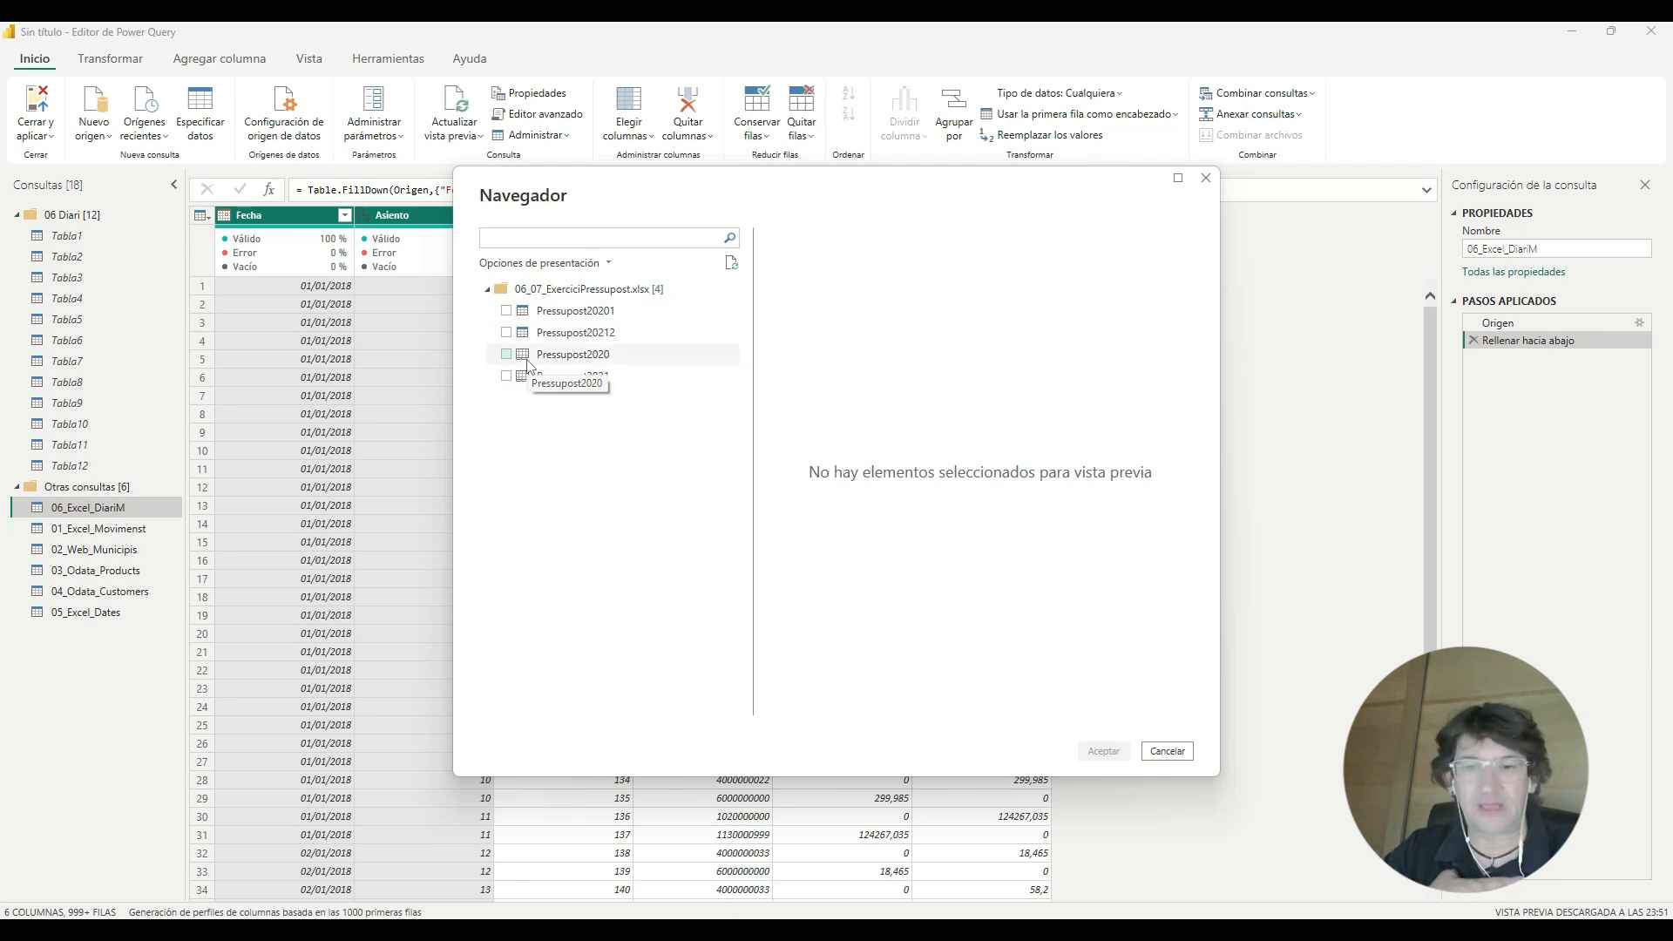
pyautogui.click(506, 310)
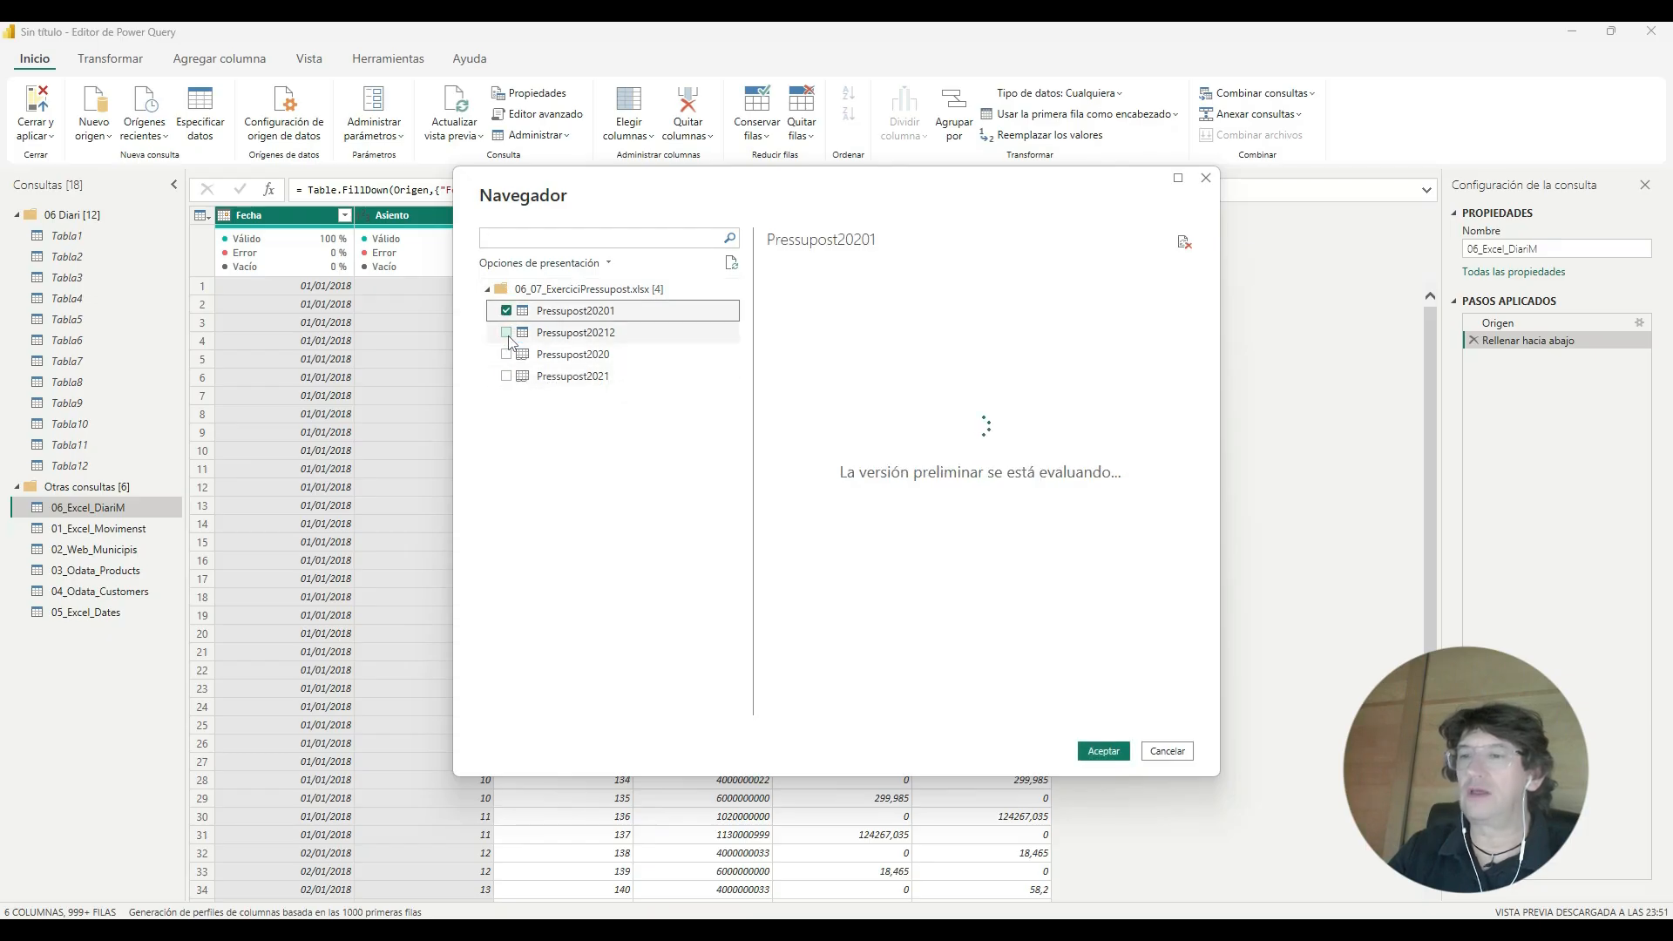
pyautogui.click(507, 333)
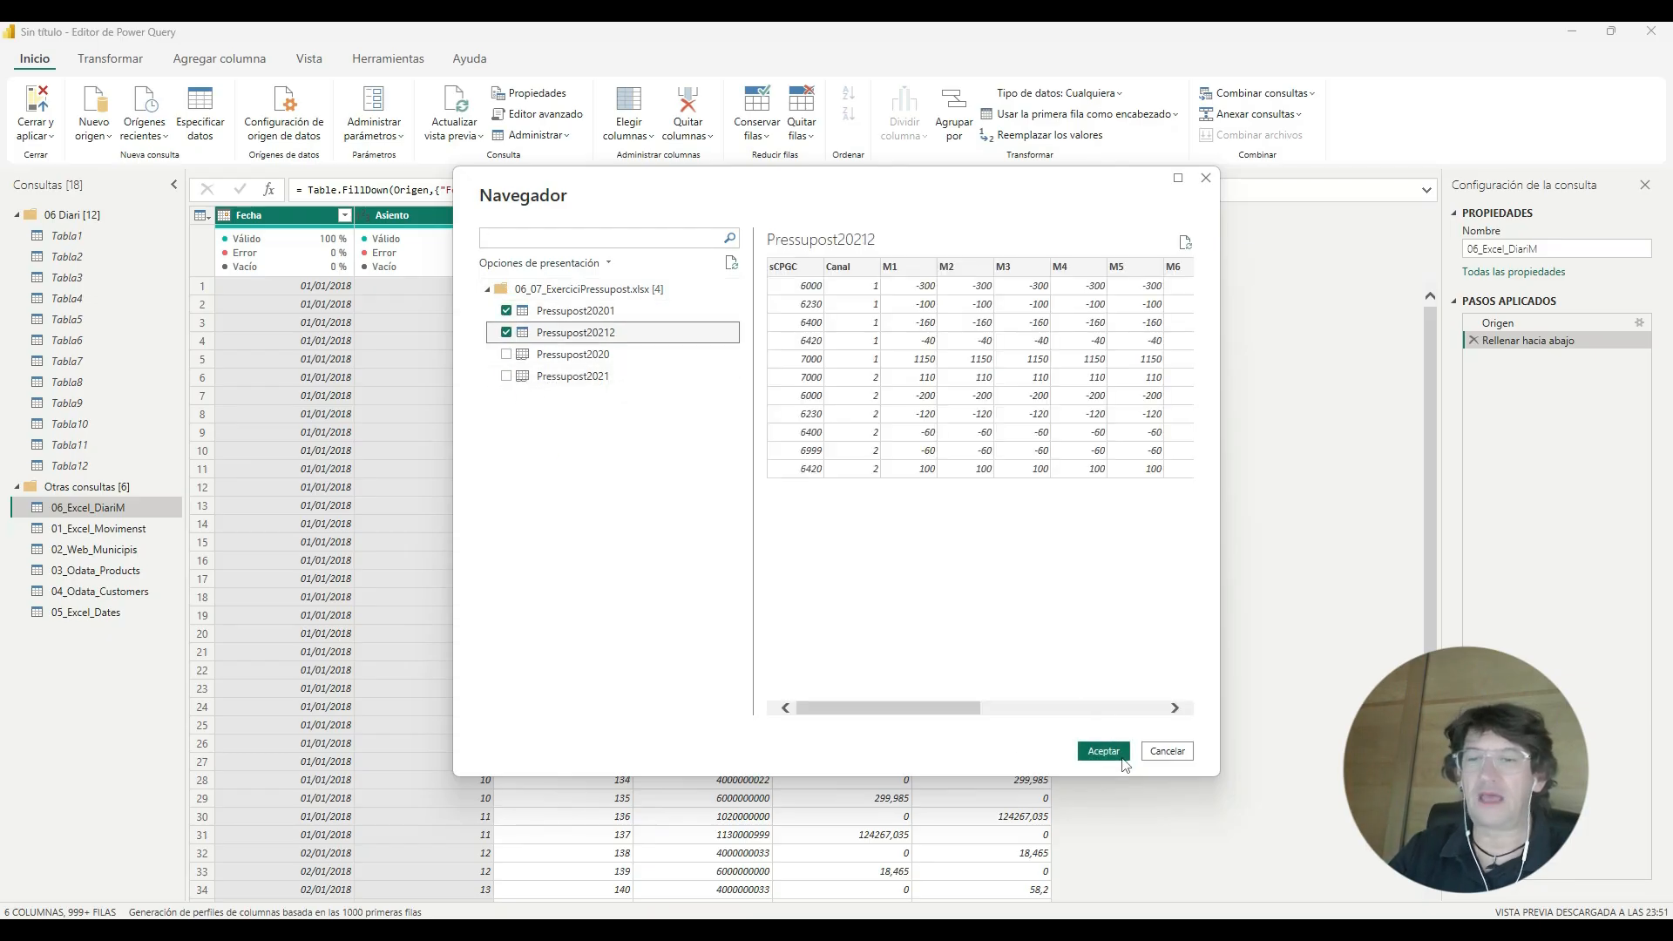
pyautogui.click(1120, 756)
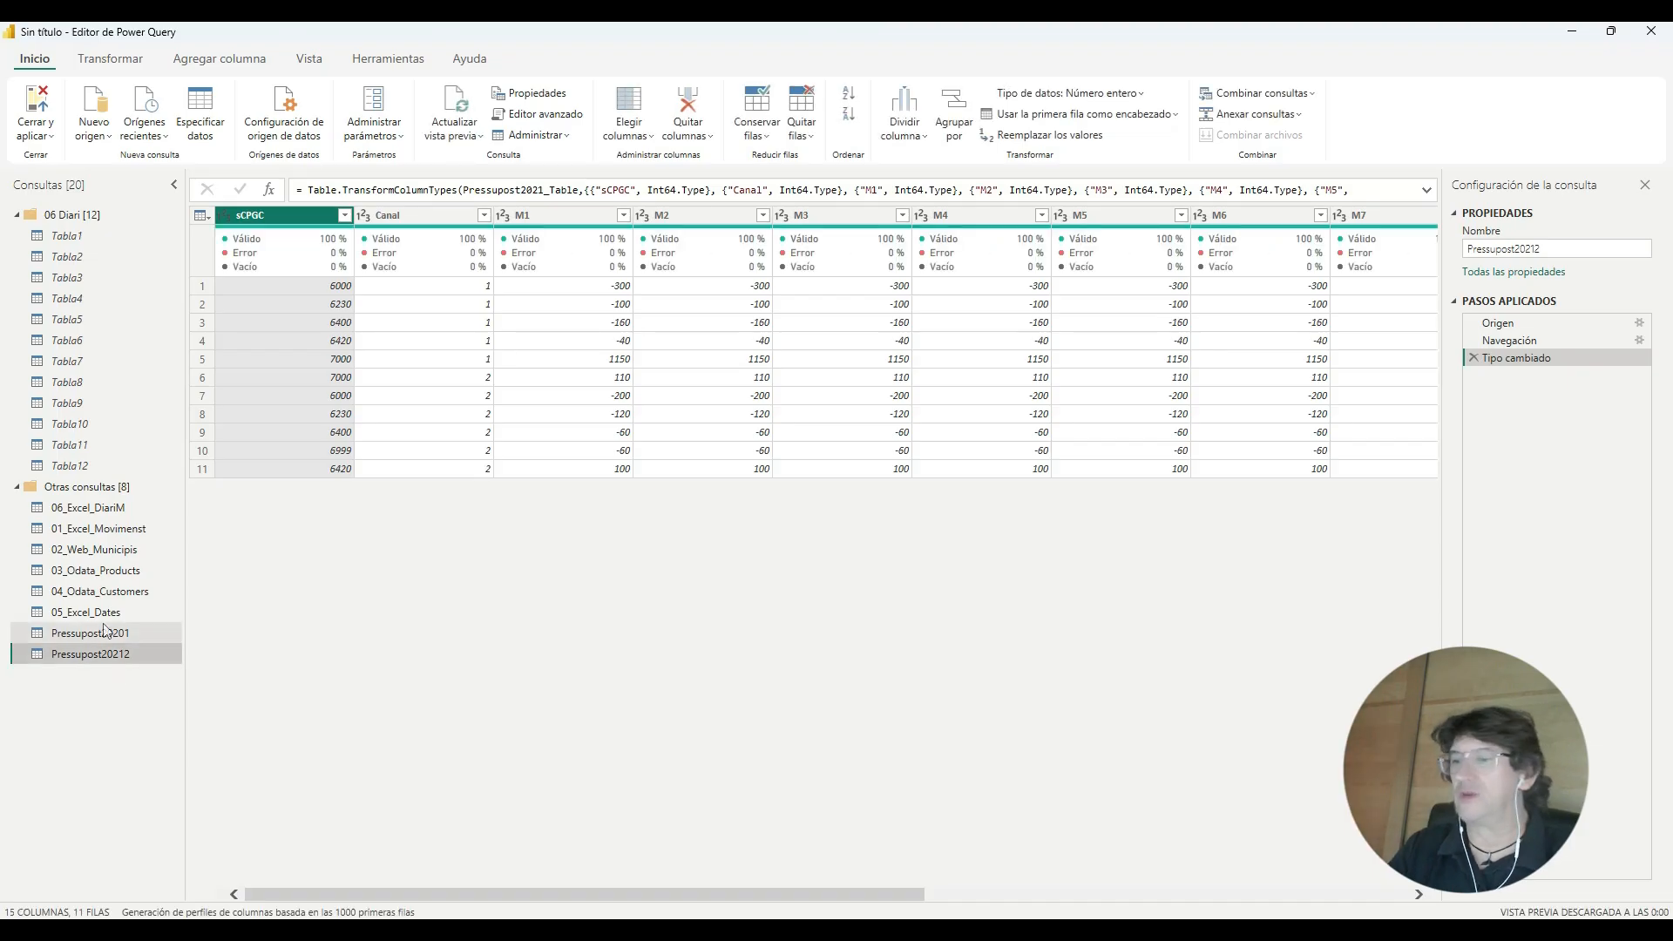
# Step: Rename the Pressupost20201 query as P2020
pyautogui.click(115, 636)
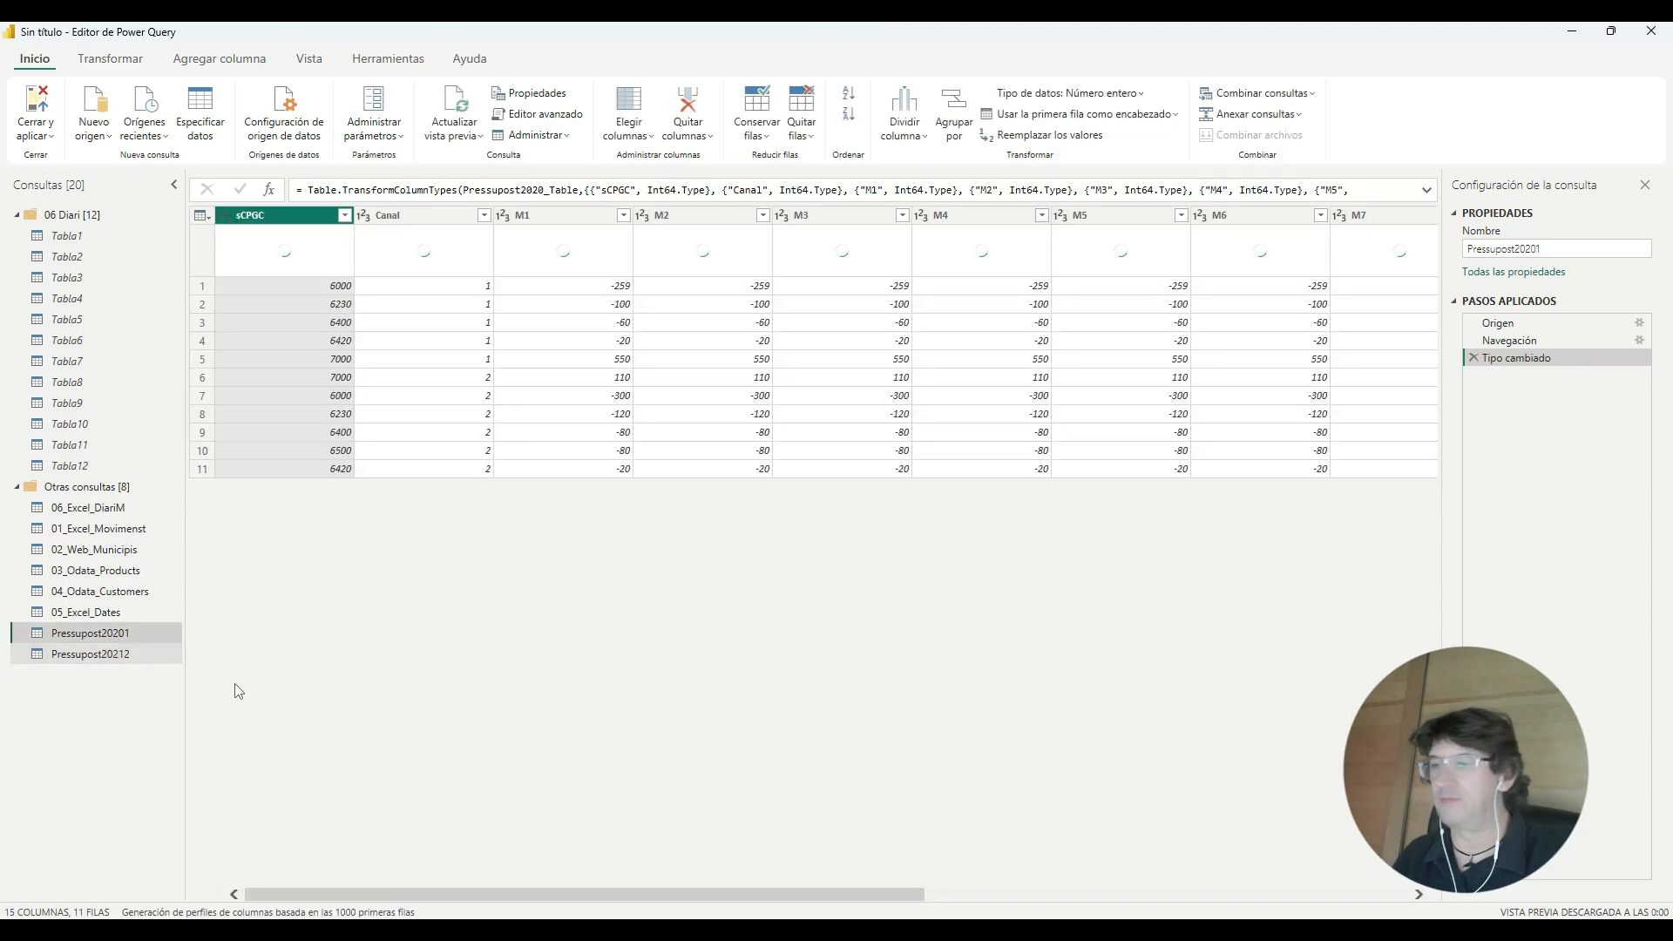
pyautogui.click(116, 636)
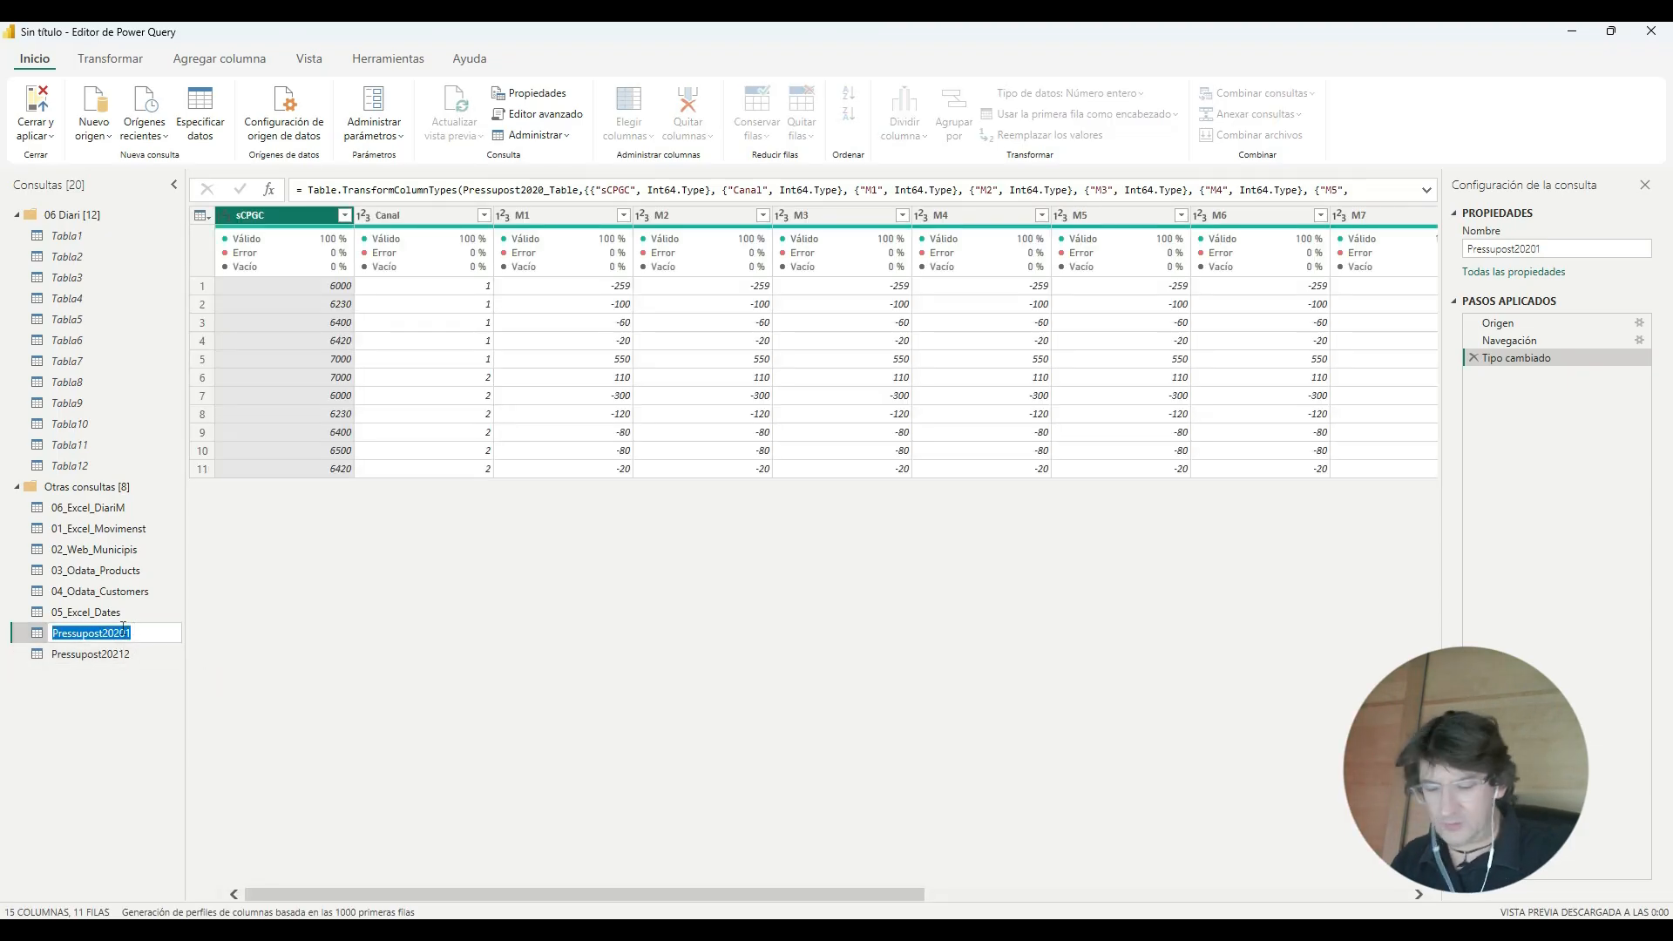
pyautogui.write('P202')
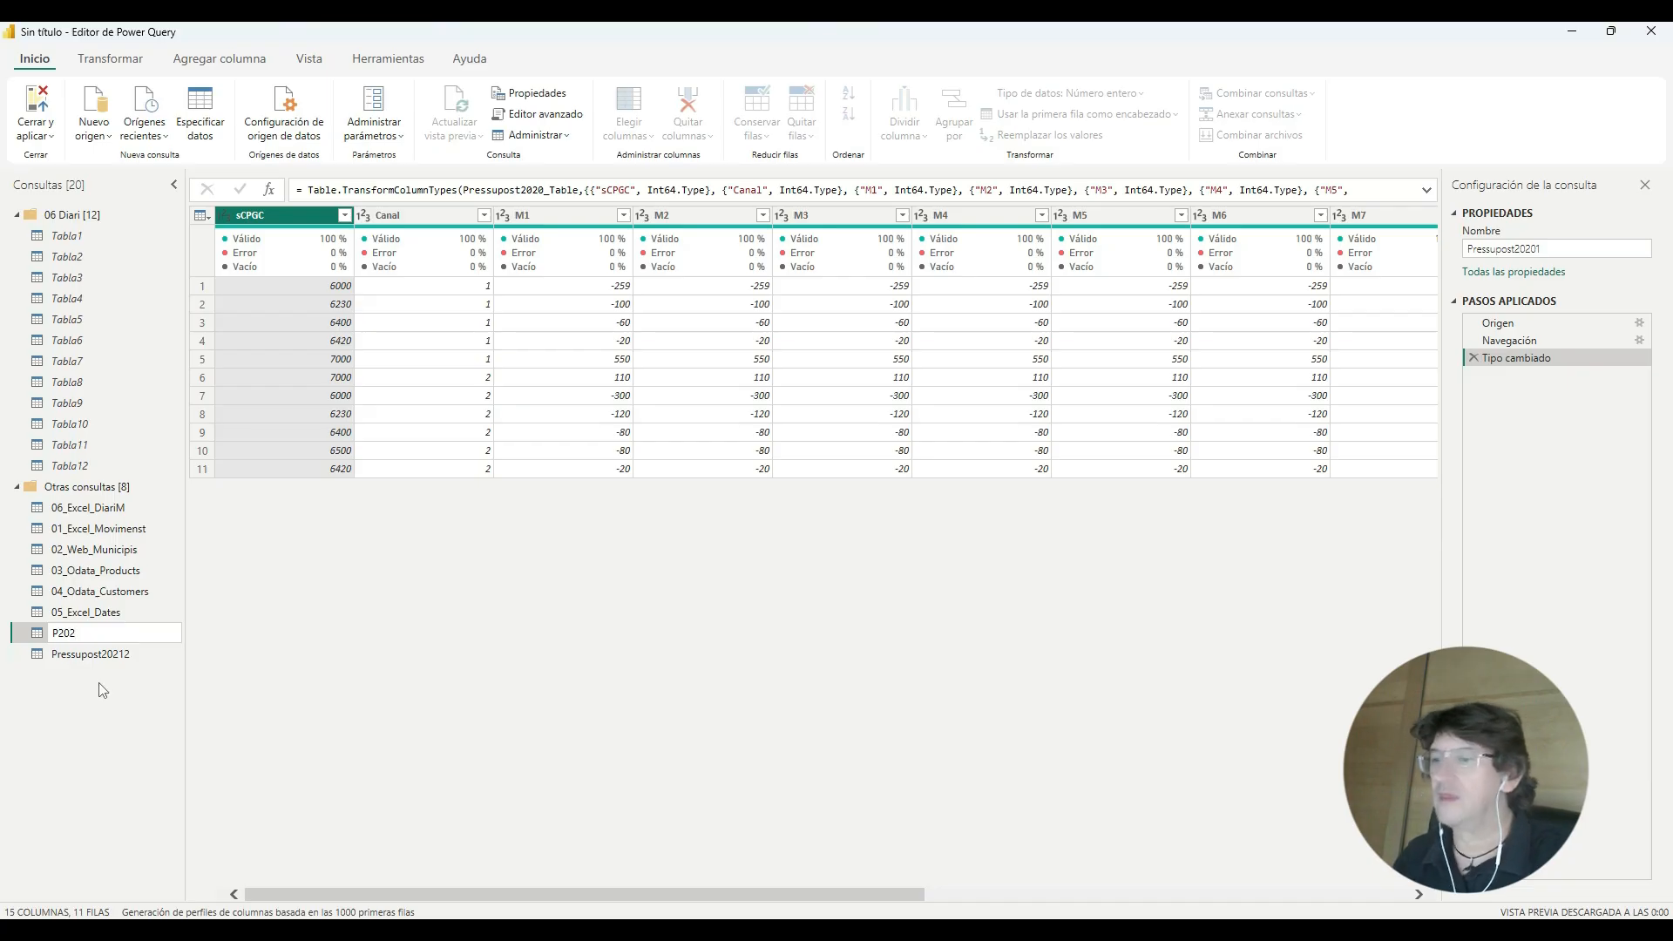
pyautogui.write('0')
pyautogui.press('Return')
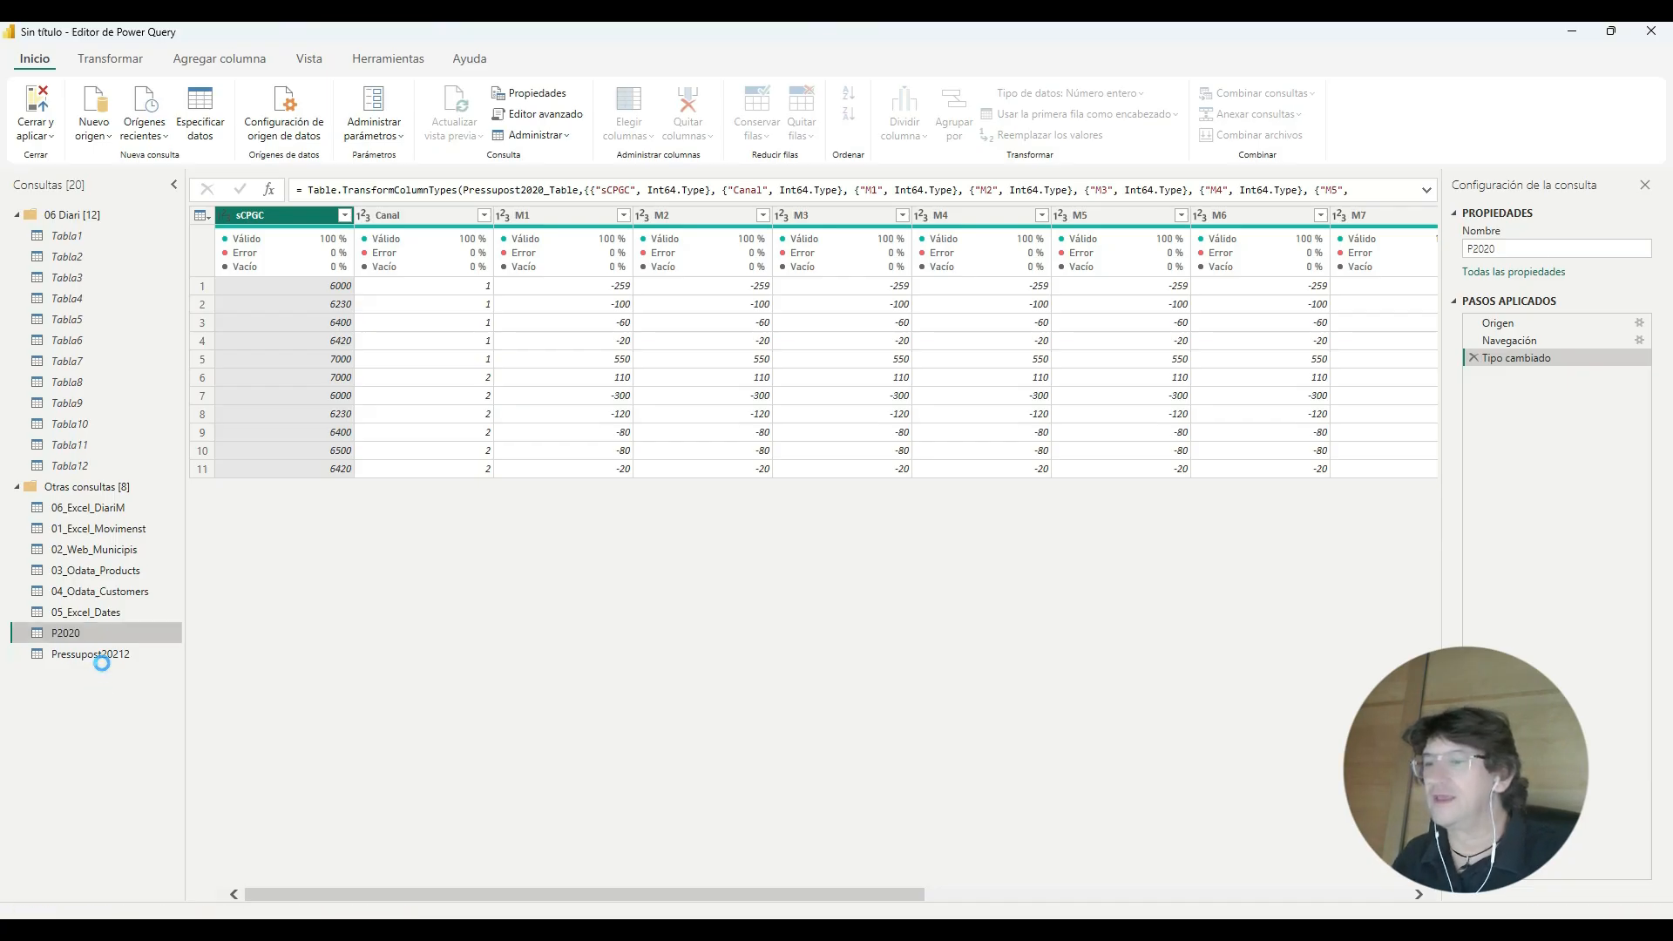
# Step: Rename the Pressupost20212 query as P2021
pyautogui.click(104, 654)
pyautogui.click(105, 656)
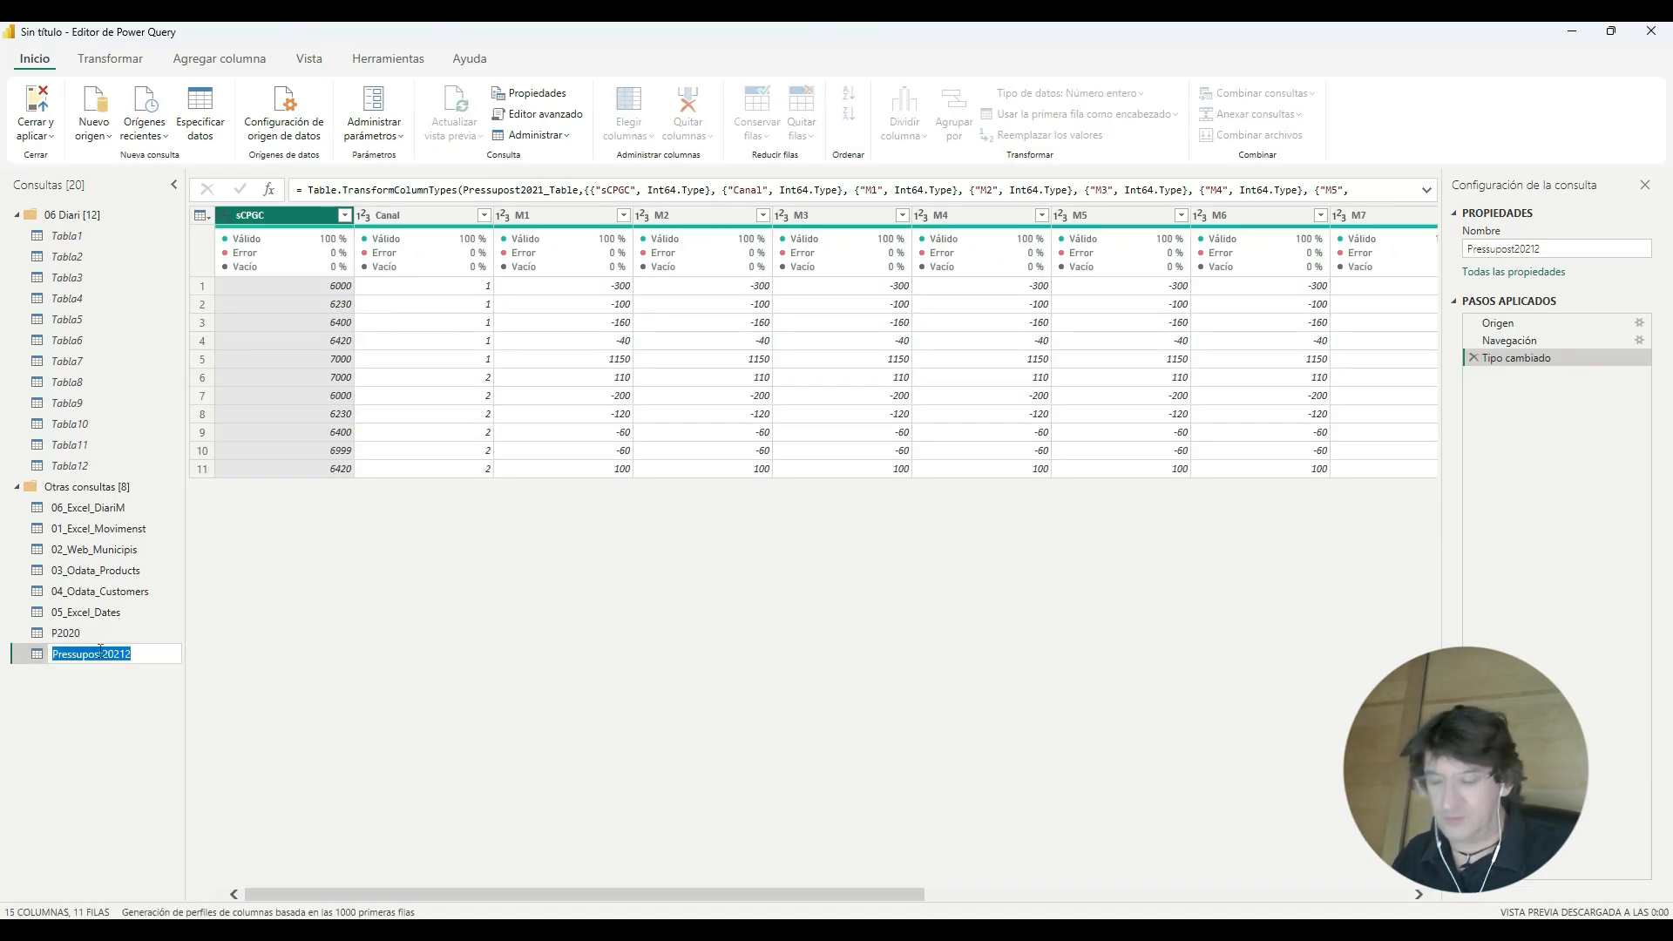
pyautogui.write('P20')
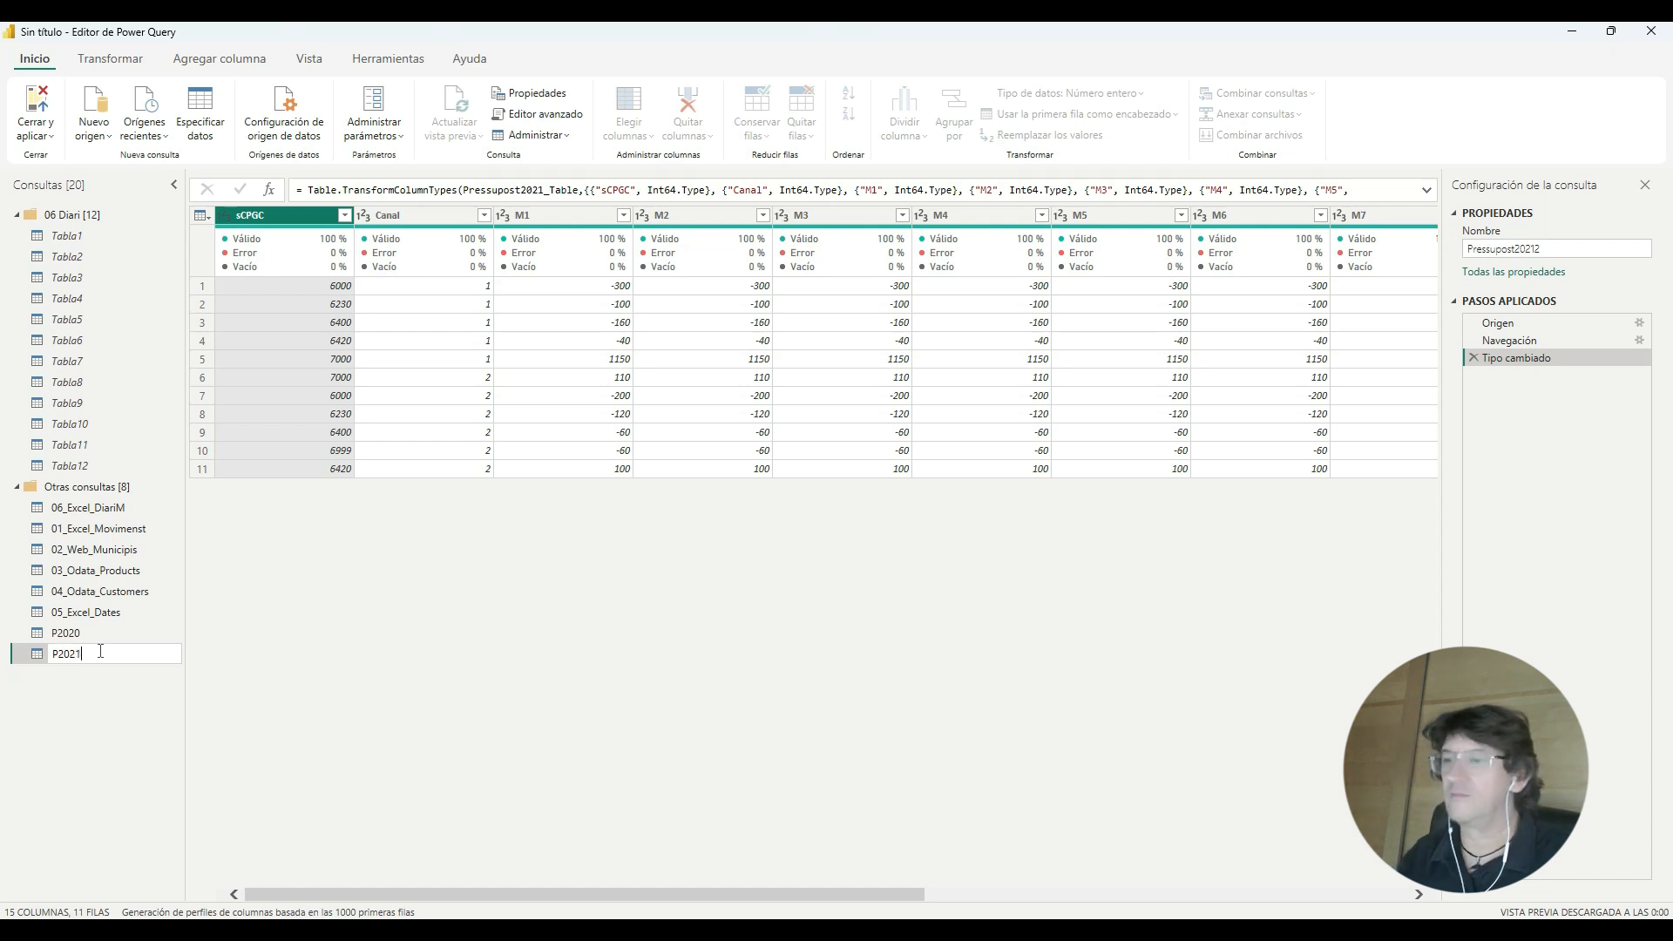
pyautogui.write('21')
pyautogui.press('Return')
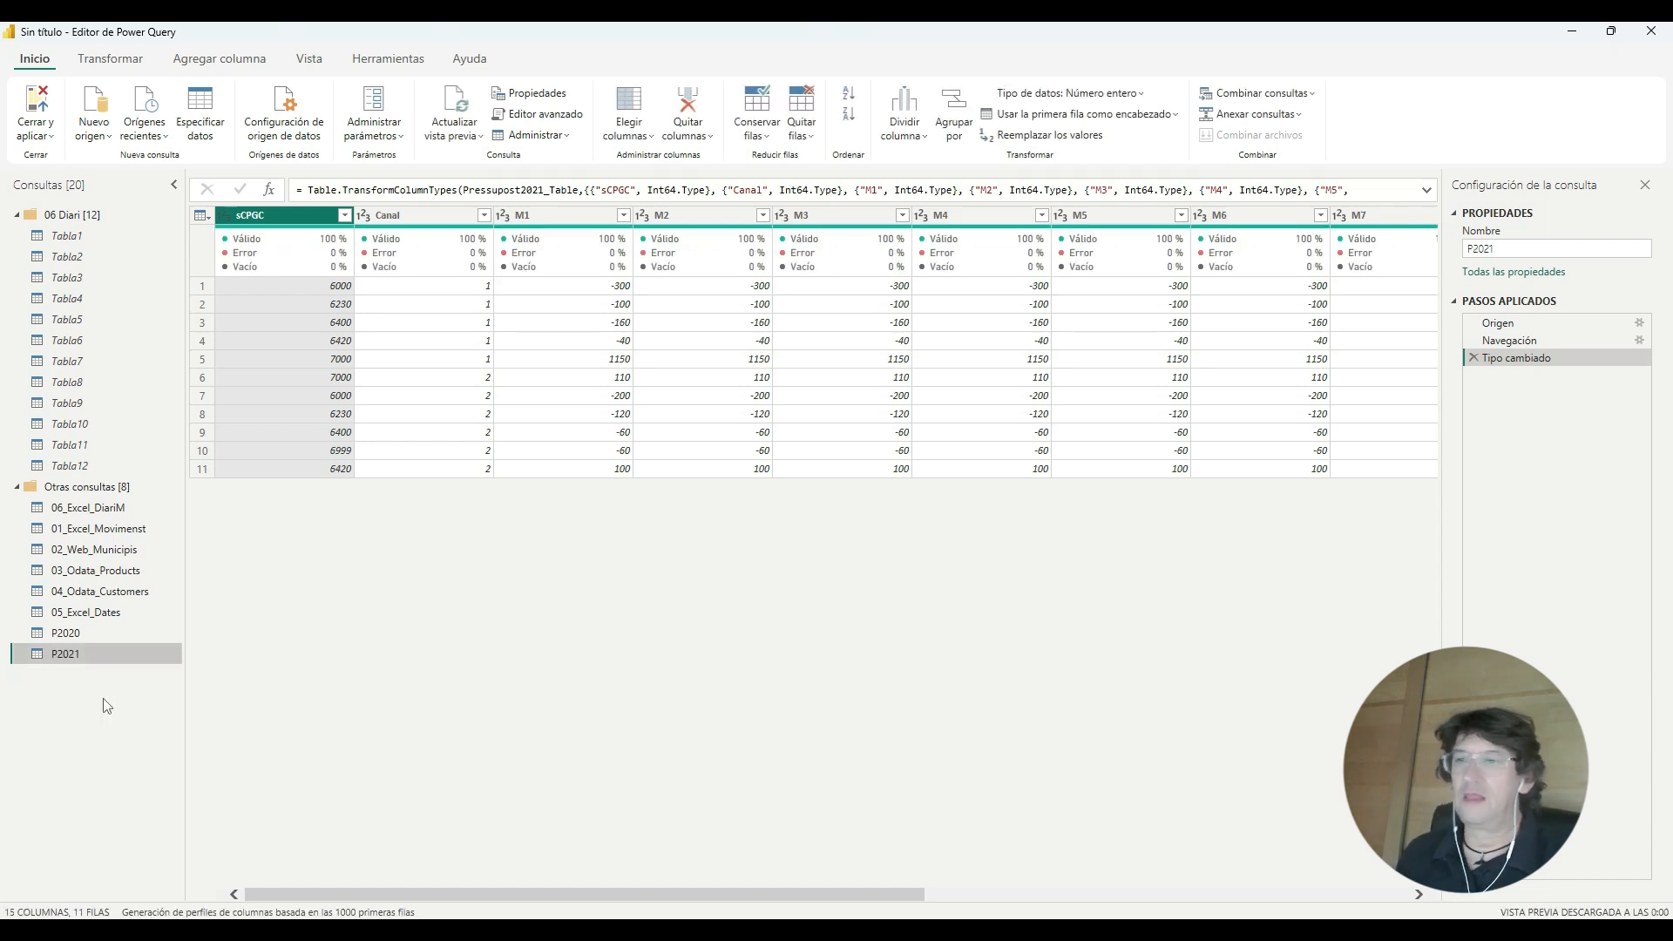
# Step: Create a new query group named "Pressupost" without a description
pyautogui.rightClick(102, 699)
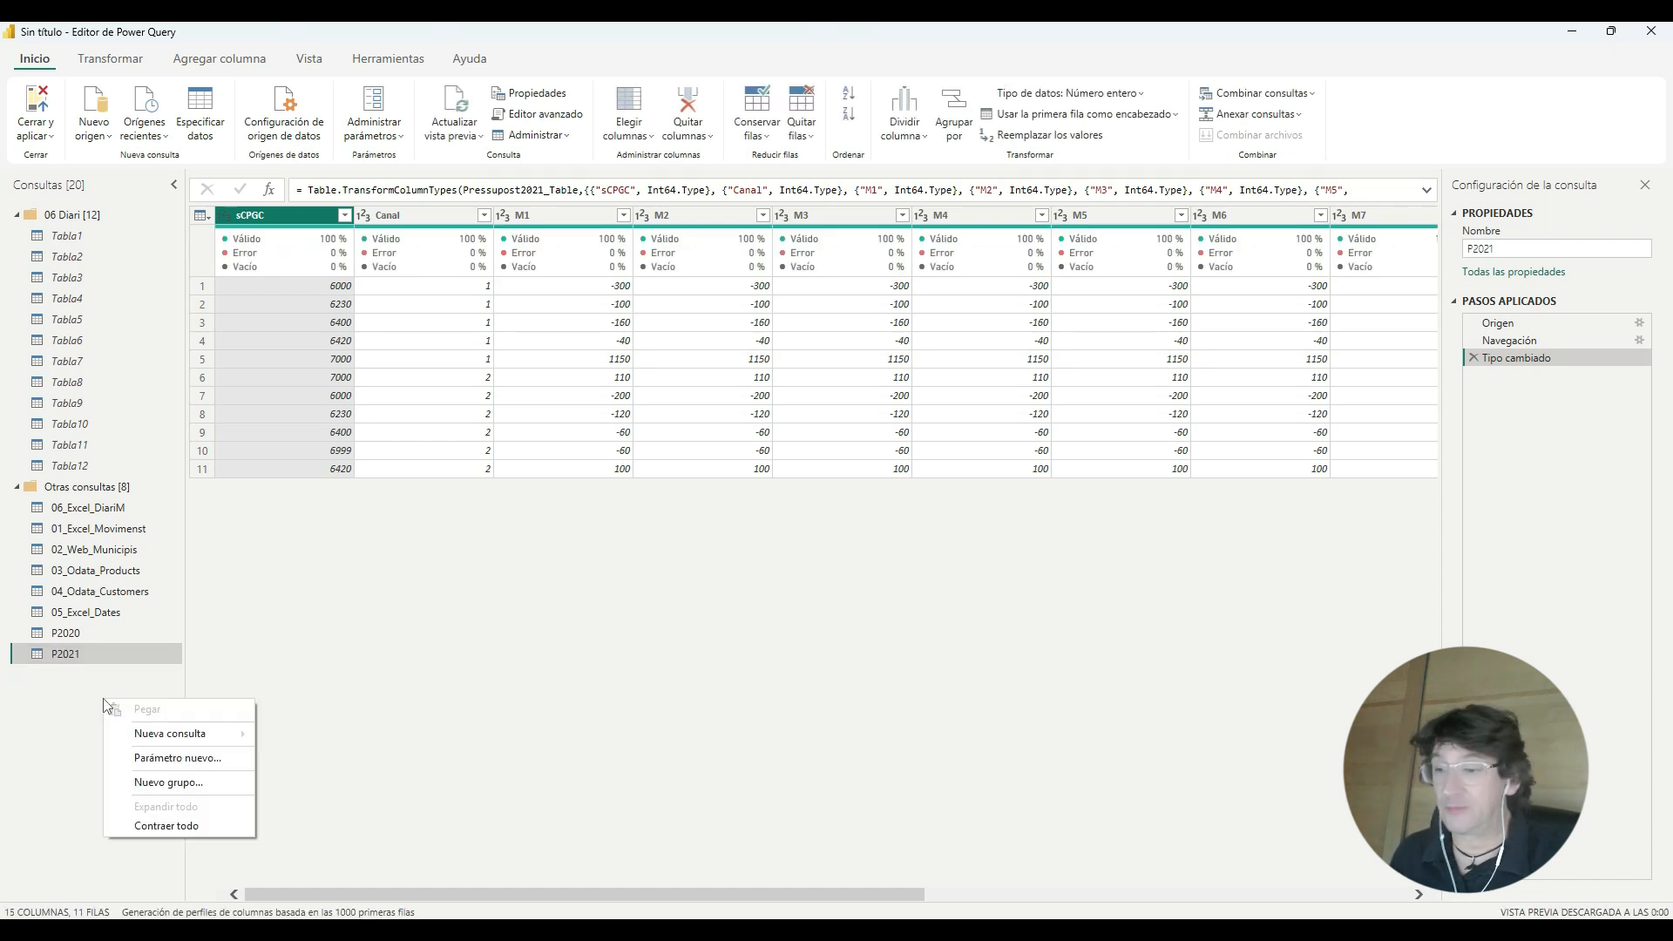
pyautogui.click(189, 783)
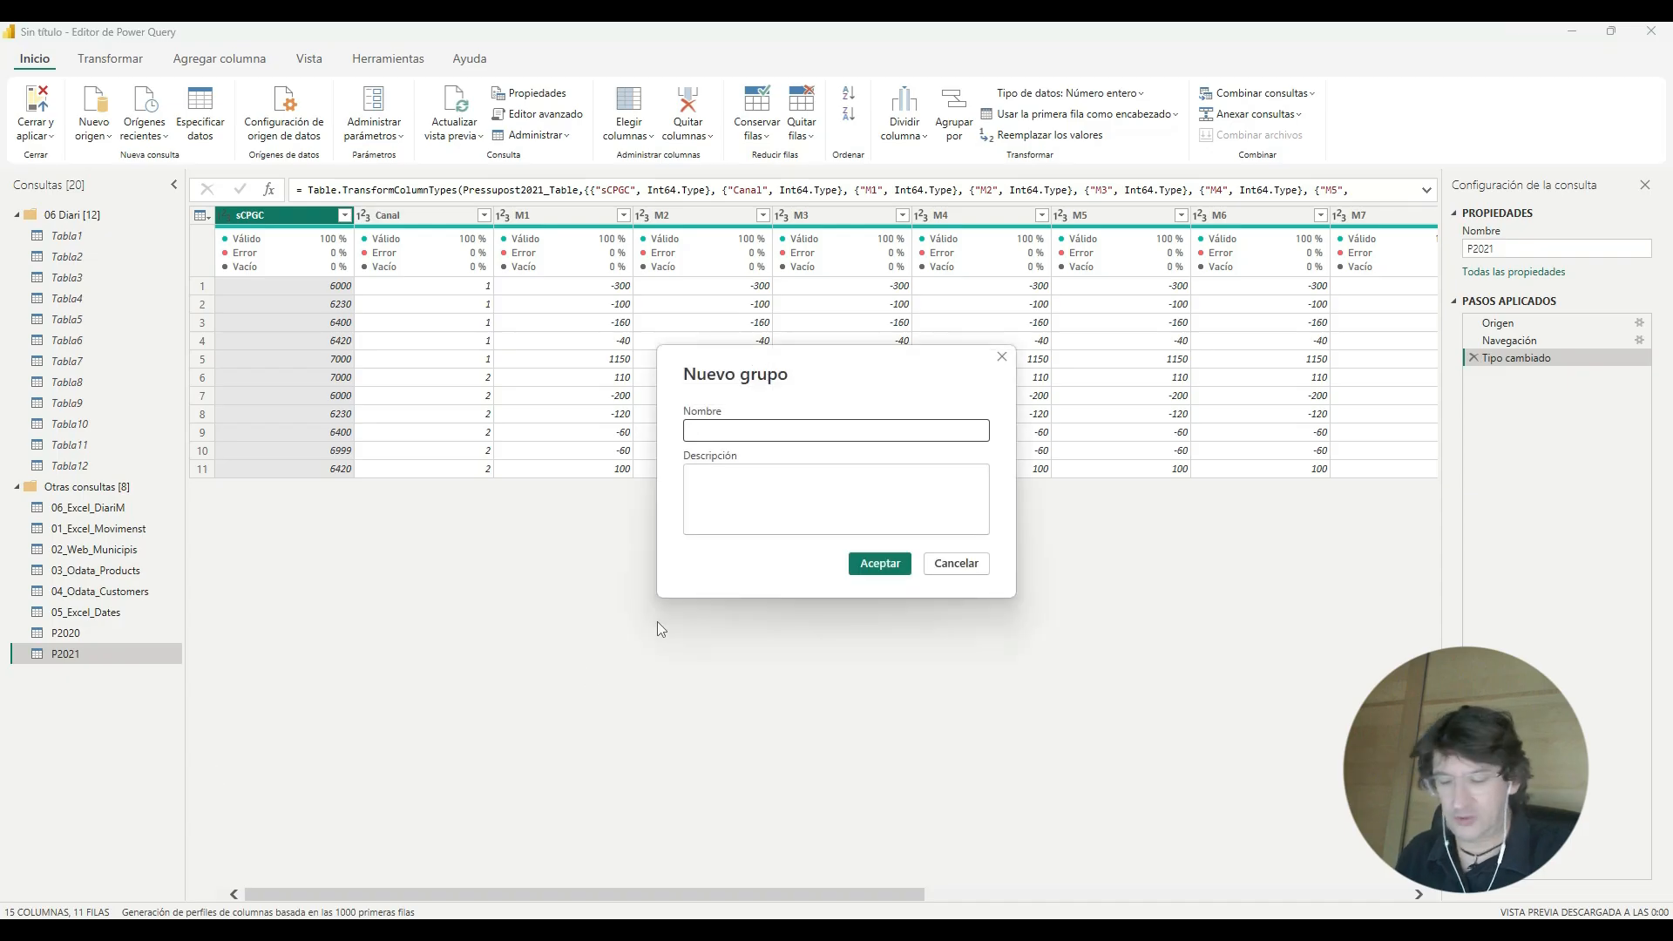
pyautogui.write('Pressupost')
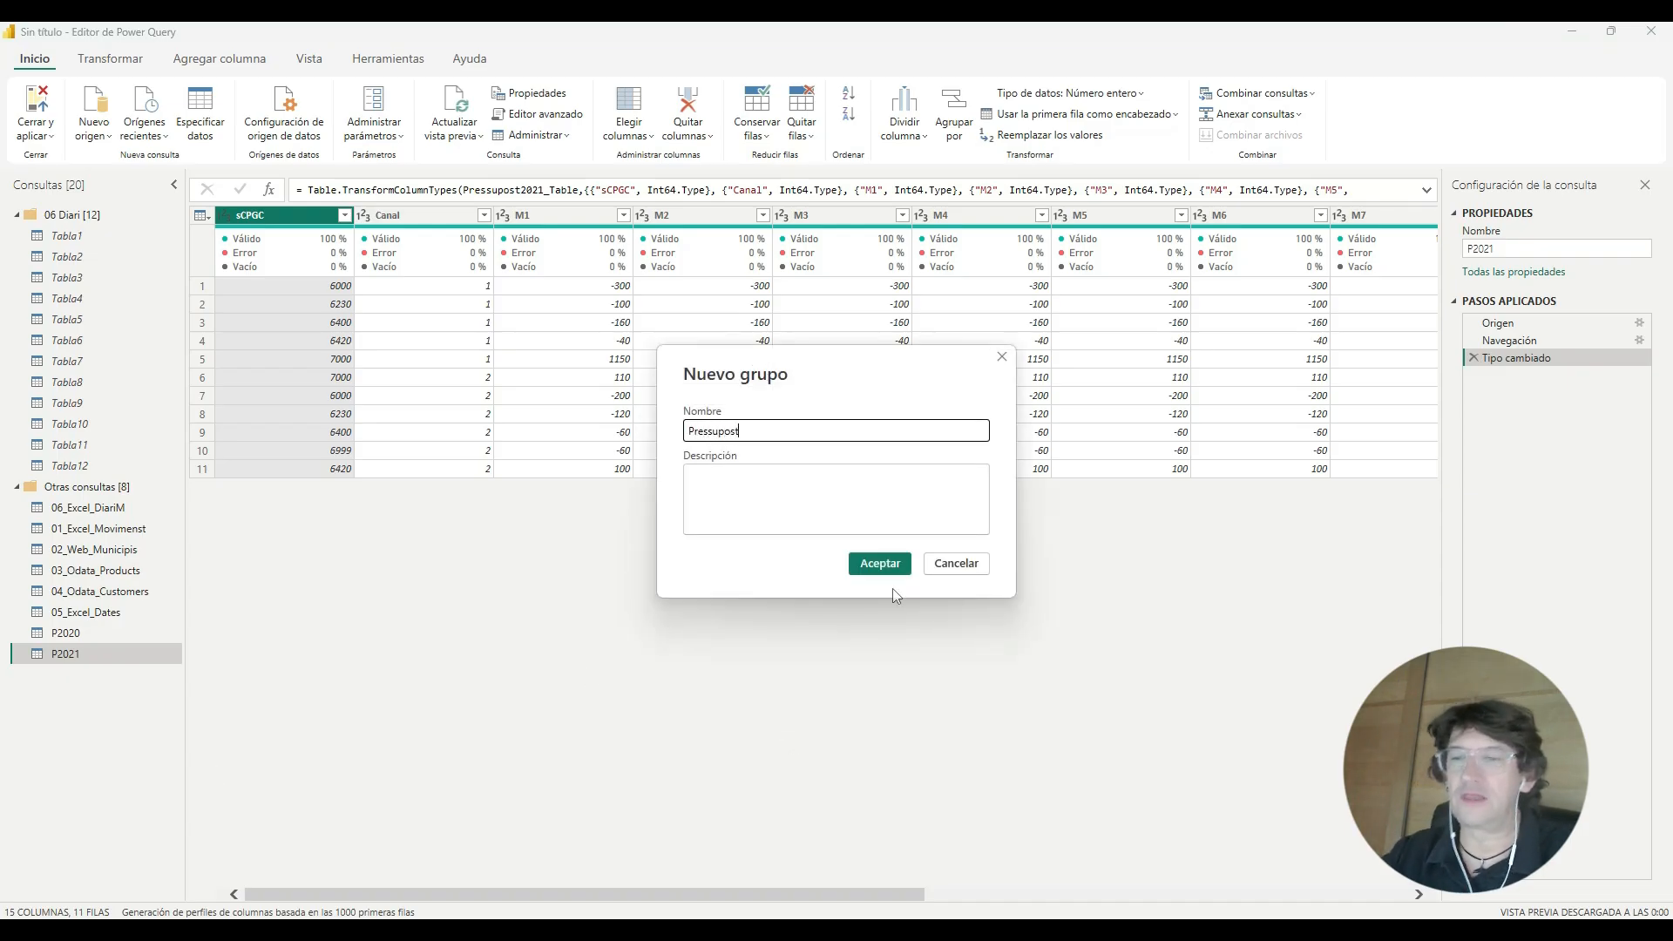
pyautogui.click(881, 564)
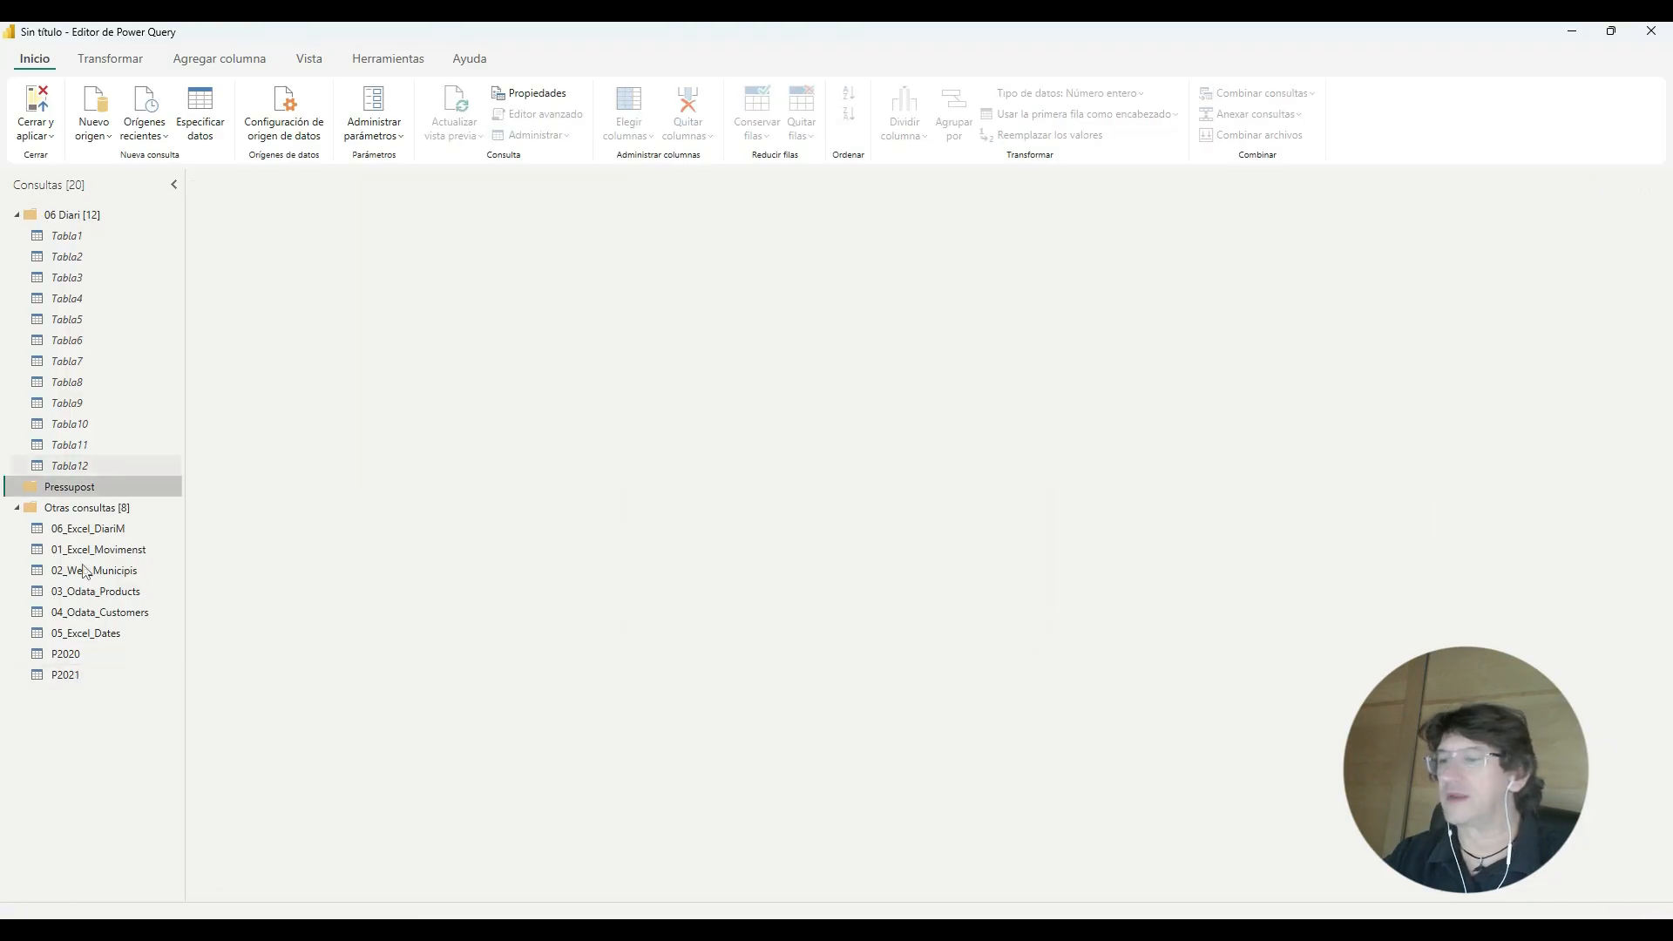
# Step: Move the P2020 and P2021 queries from Otras consultas into the Pressupost group
pyautogui.click(88, 654)
pyautogui.moveTo(96, 633); pyautogui.dragTo(91, 500)
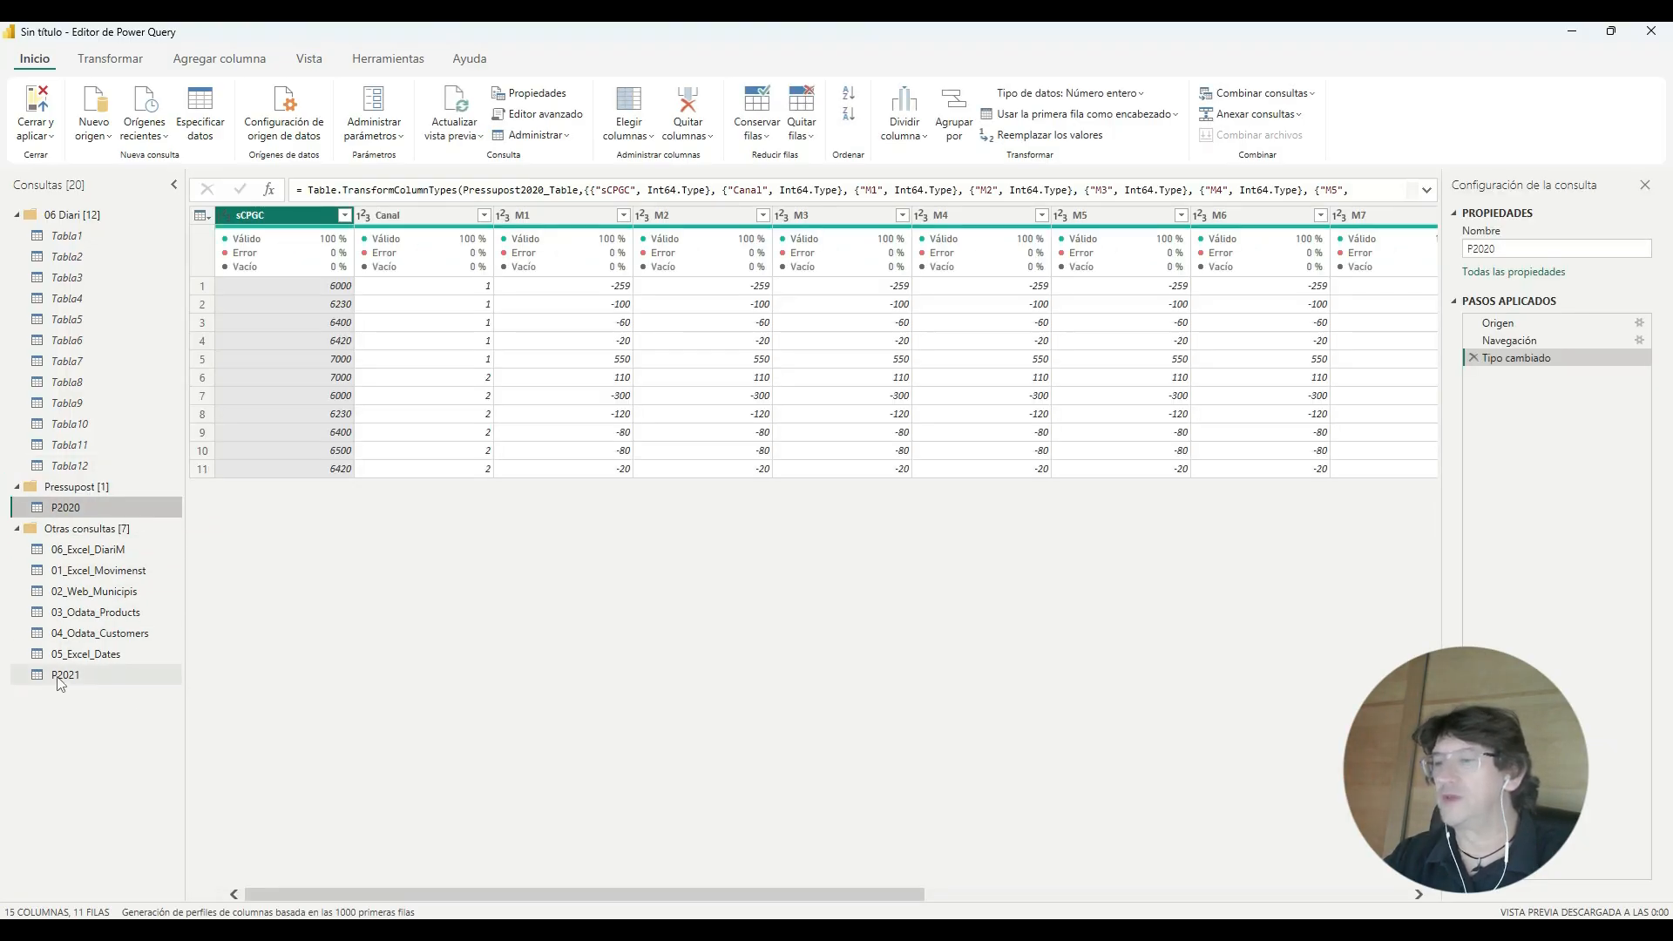
pyautogui.moveTo(96, 674); pyautogui.dragTo(117, 499)
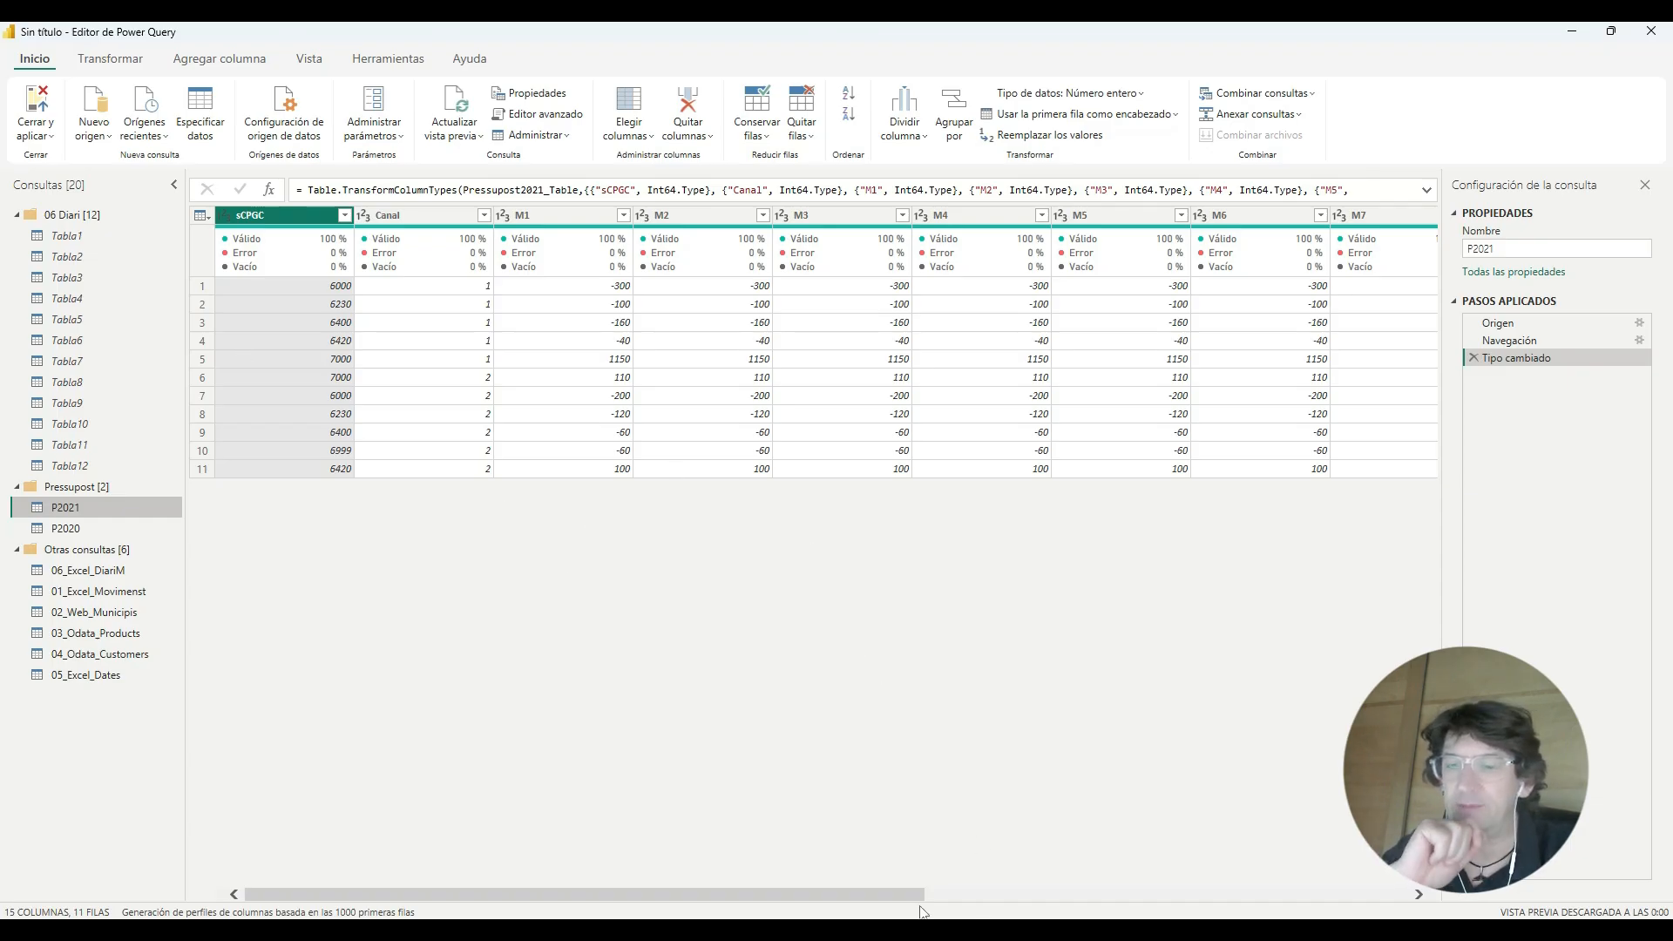
# Step: Compare the column structure of the P2021 and P2020 budget queries, including the monthly and total columns
pyautogui.moveTo(921, 906); pyautogui.dragTo(1432, 908)
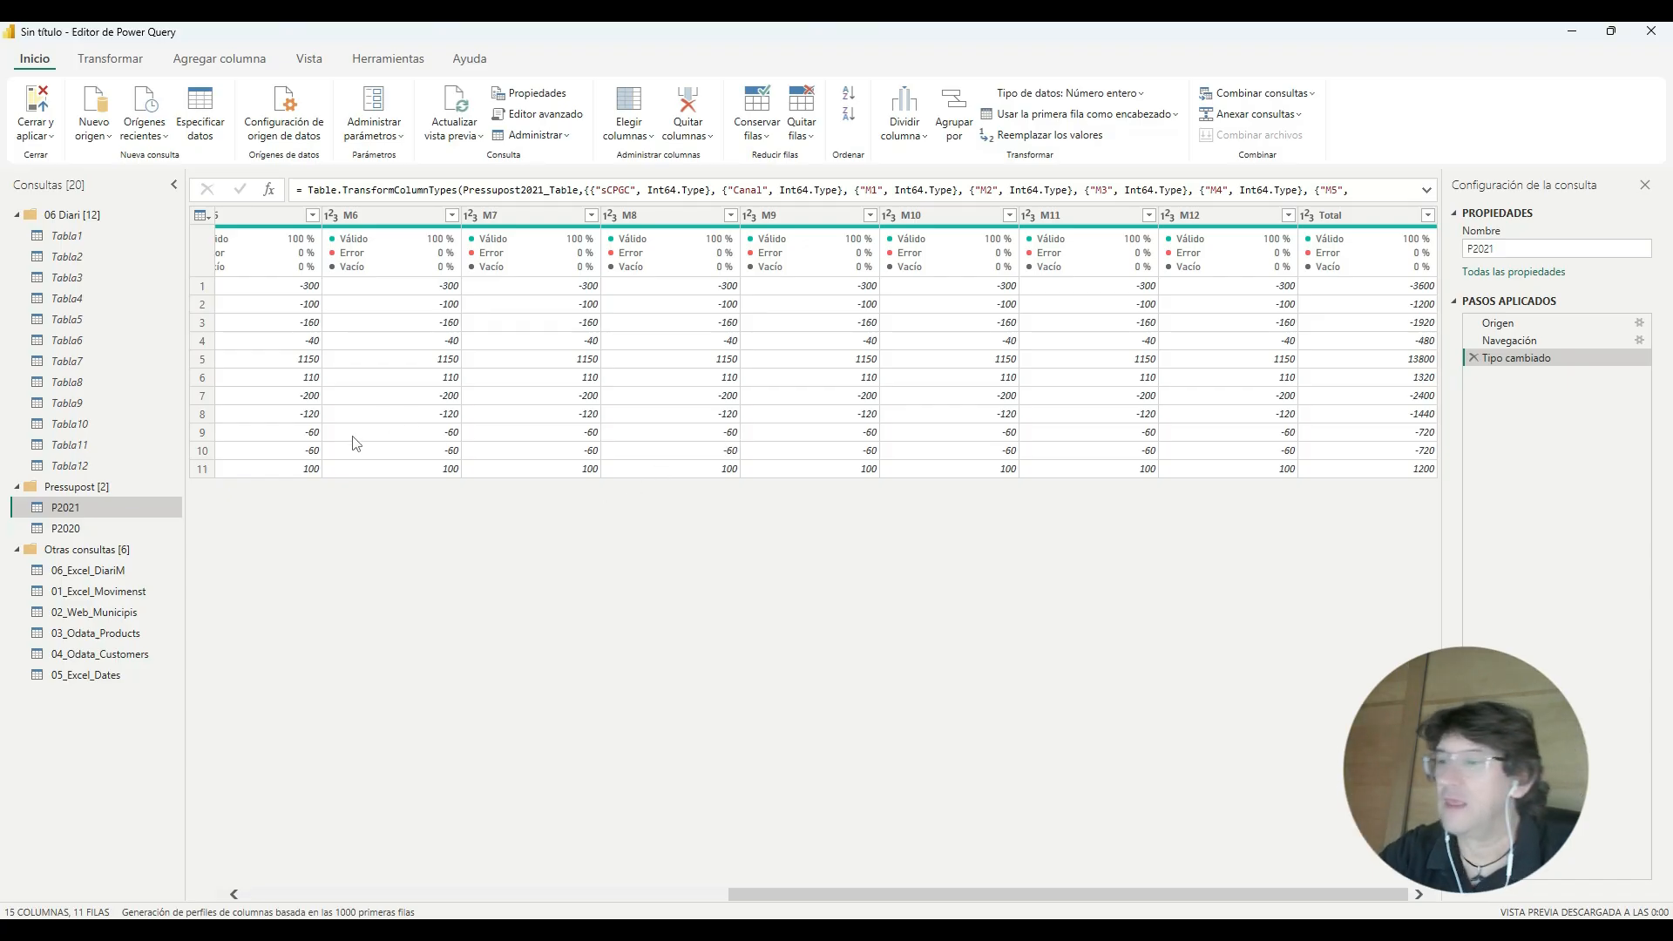
pyautogui.click(66, 528)
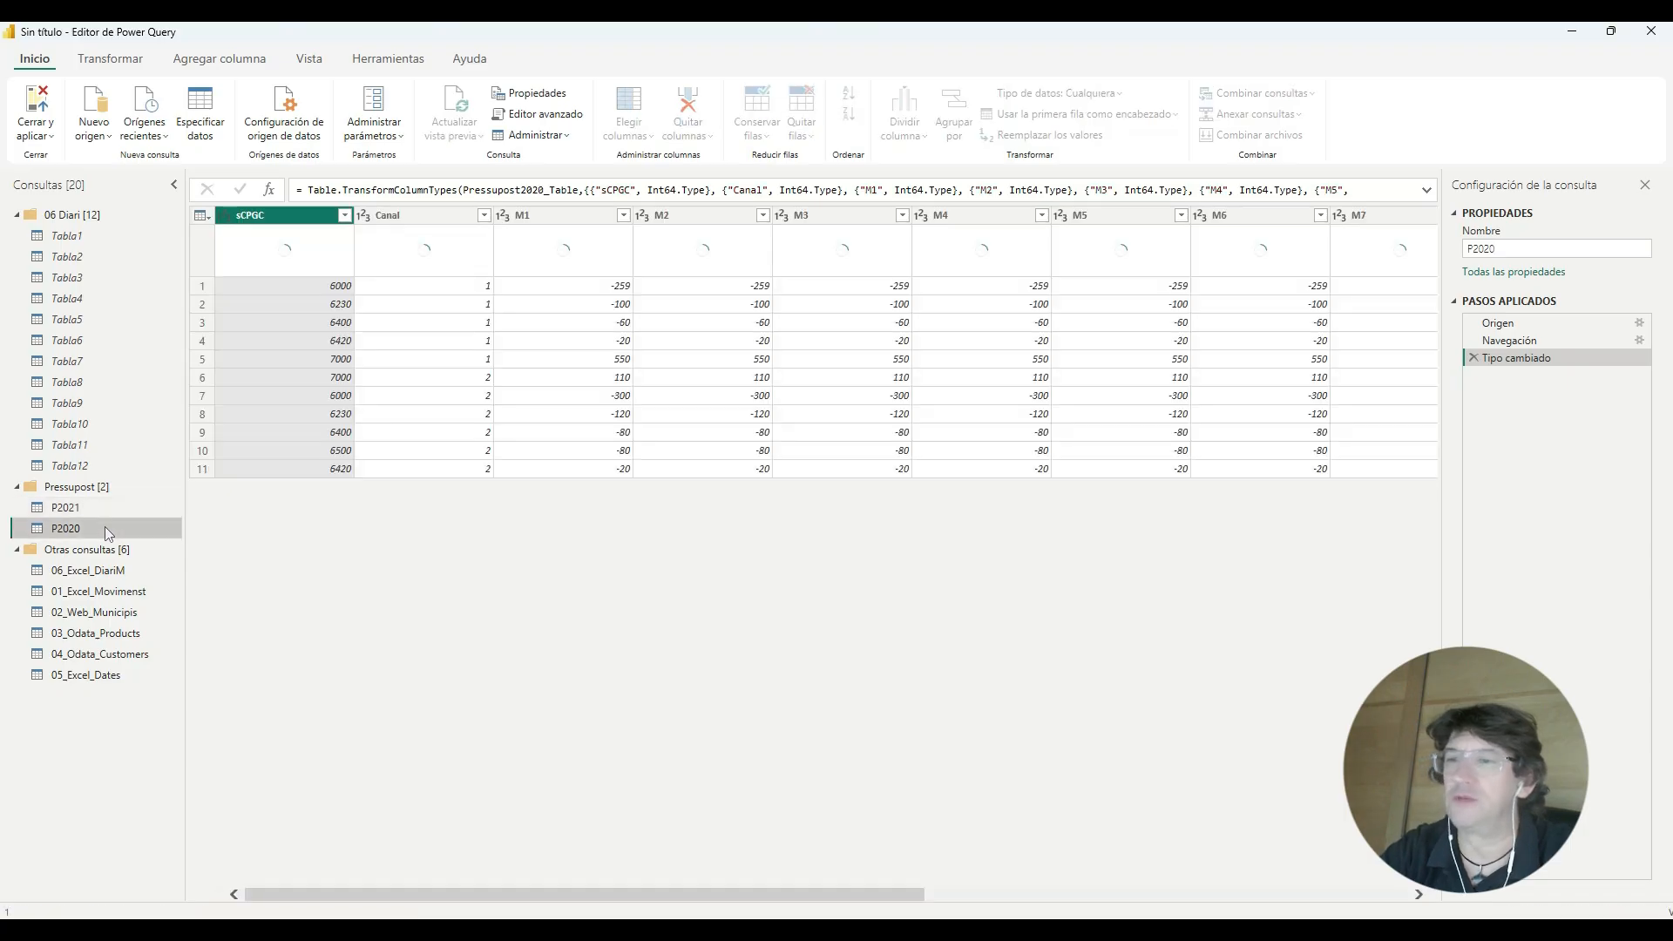
pyautogui.moveTo(639, 893); pyautogui.dragTo(868, 882)
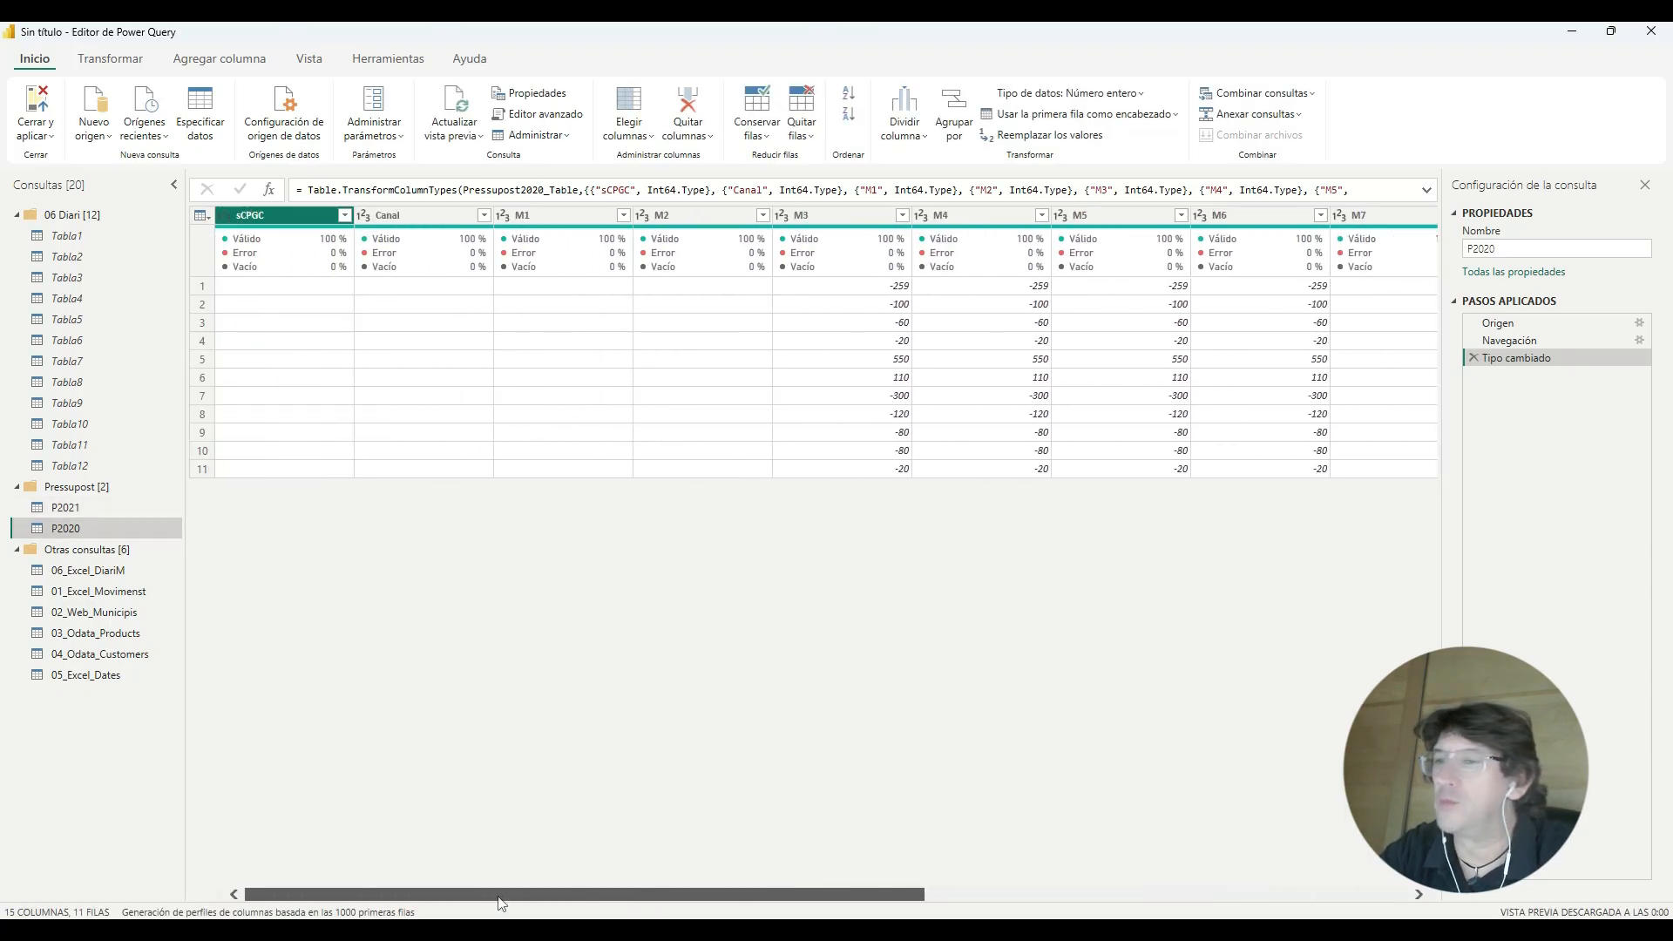
pyautogui.click(77, 507)
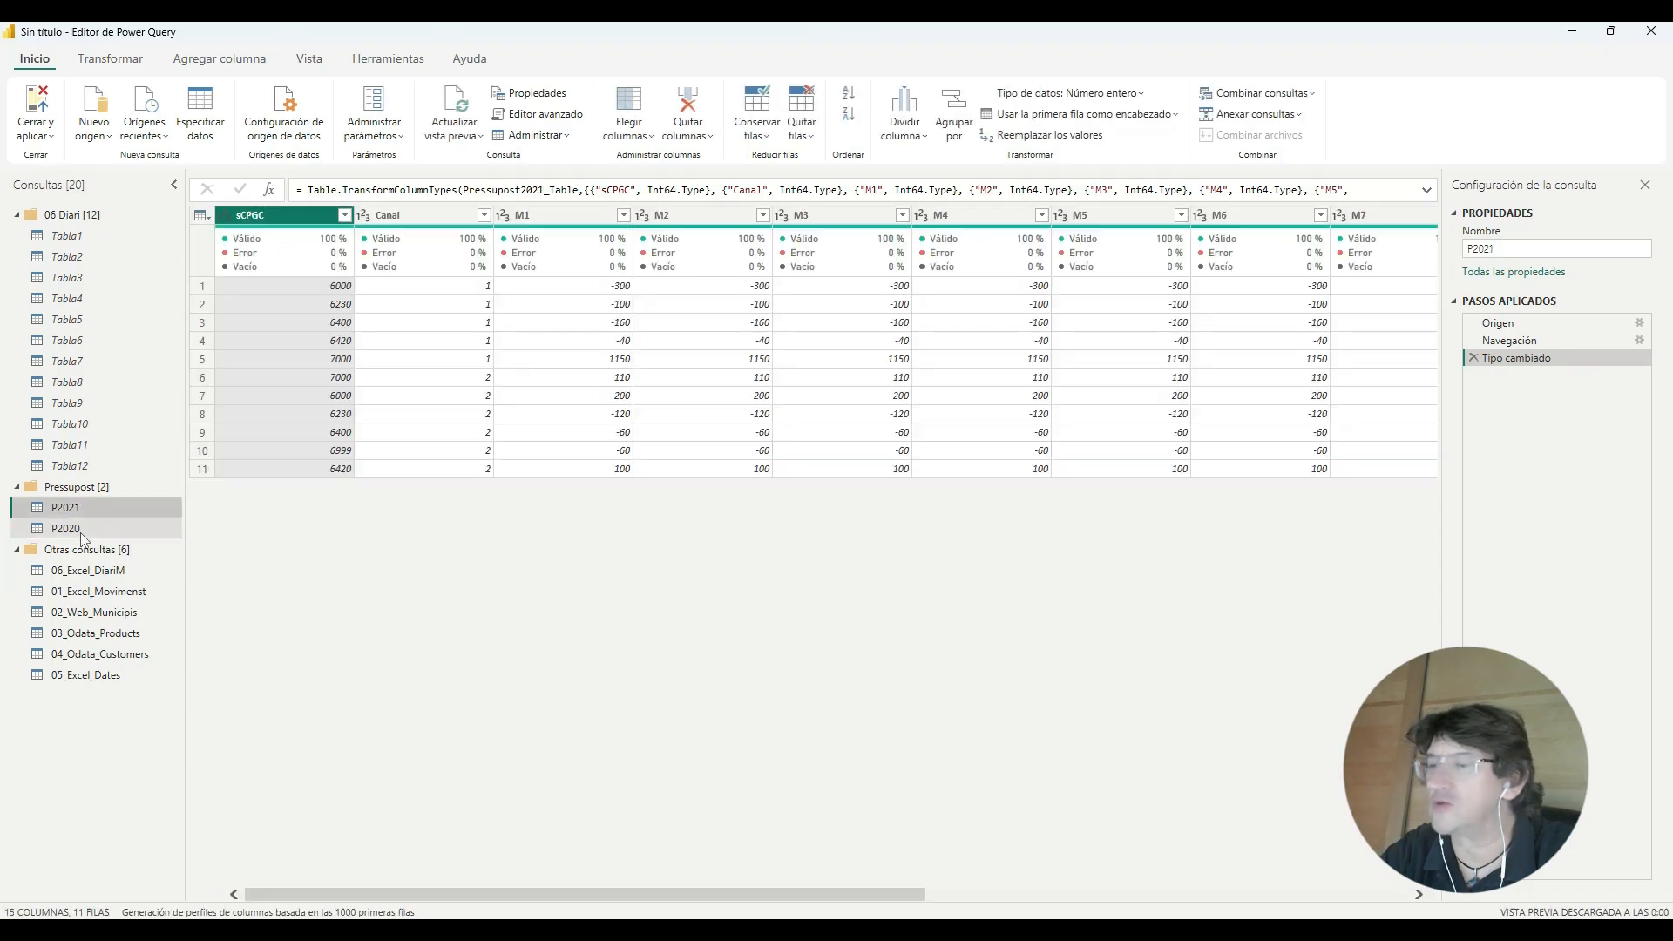
# Step: Add a custom column named PRE to the P2020 query with the constant formula "P2020"
pyautogui.click(76, 528)
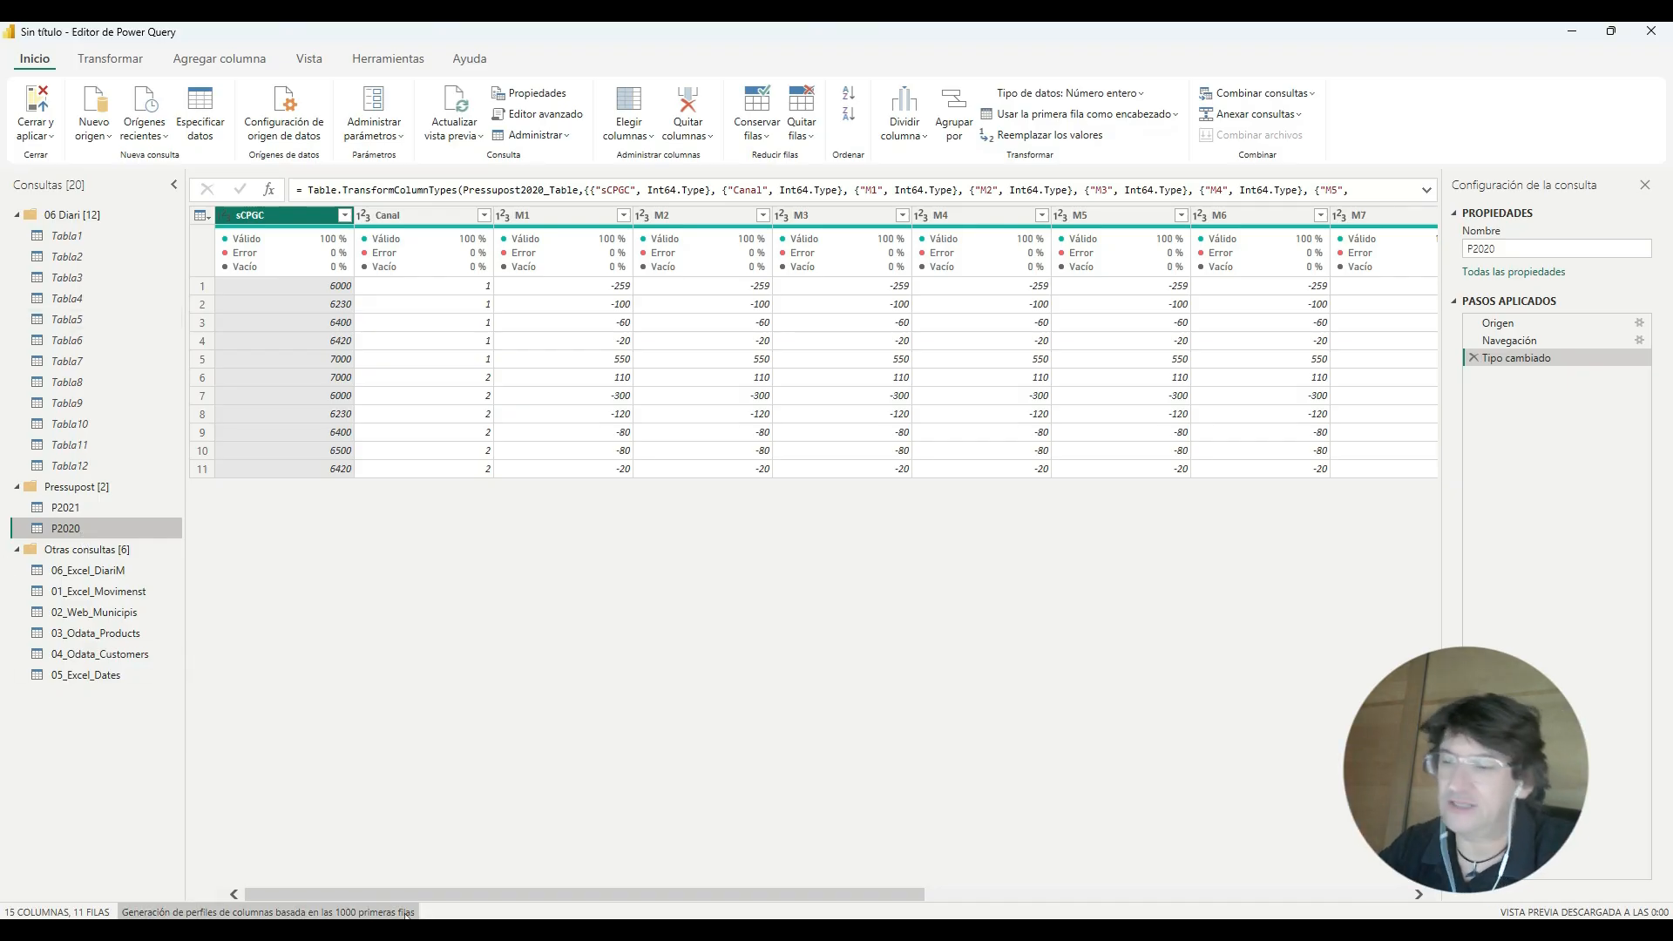
pyautogui.moveTo(635, 896); pyautogui.dragTo(590, 902)
pyautogui.click(241, 62)
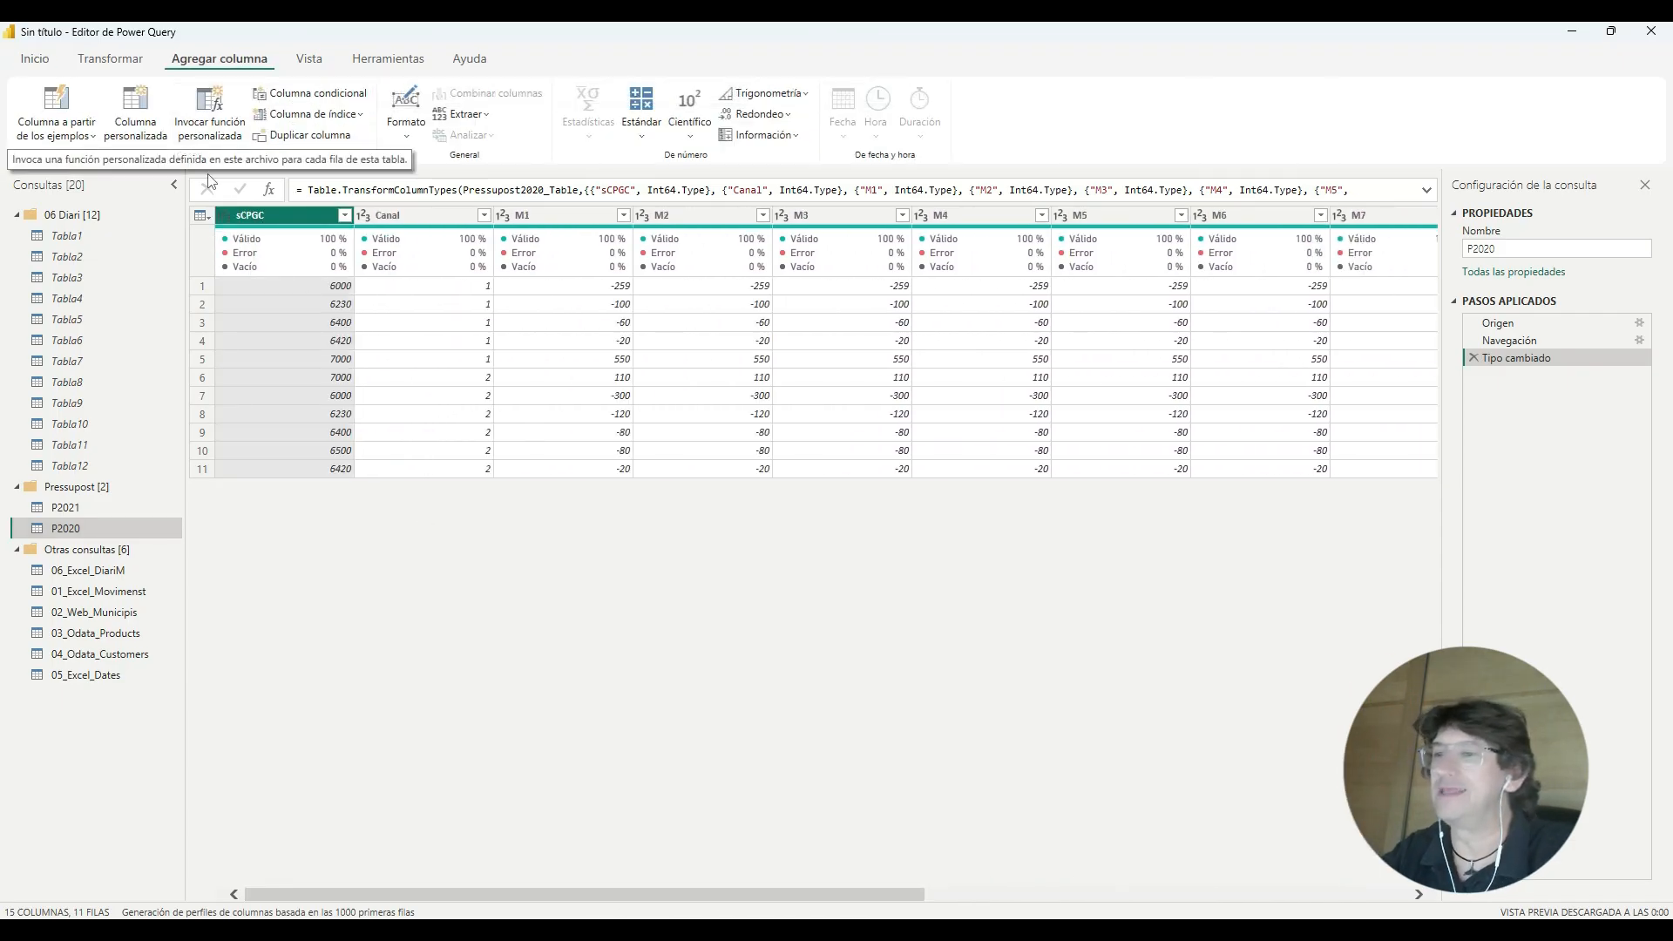
pyautogui.click(137, 125)
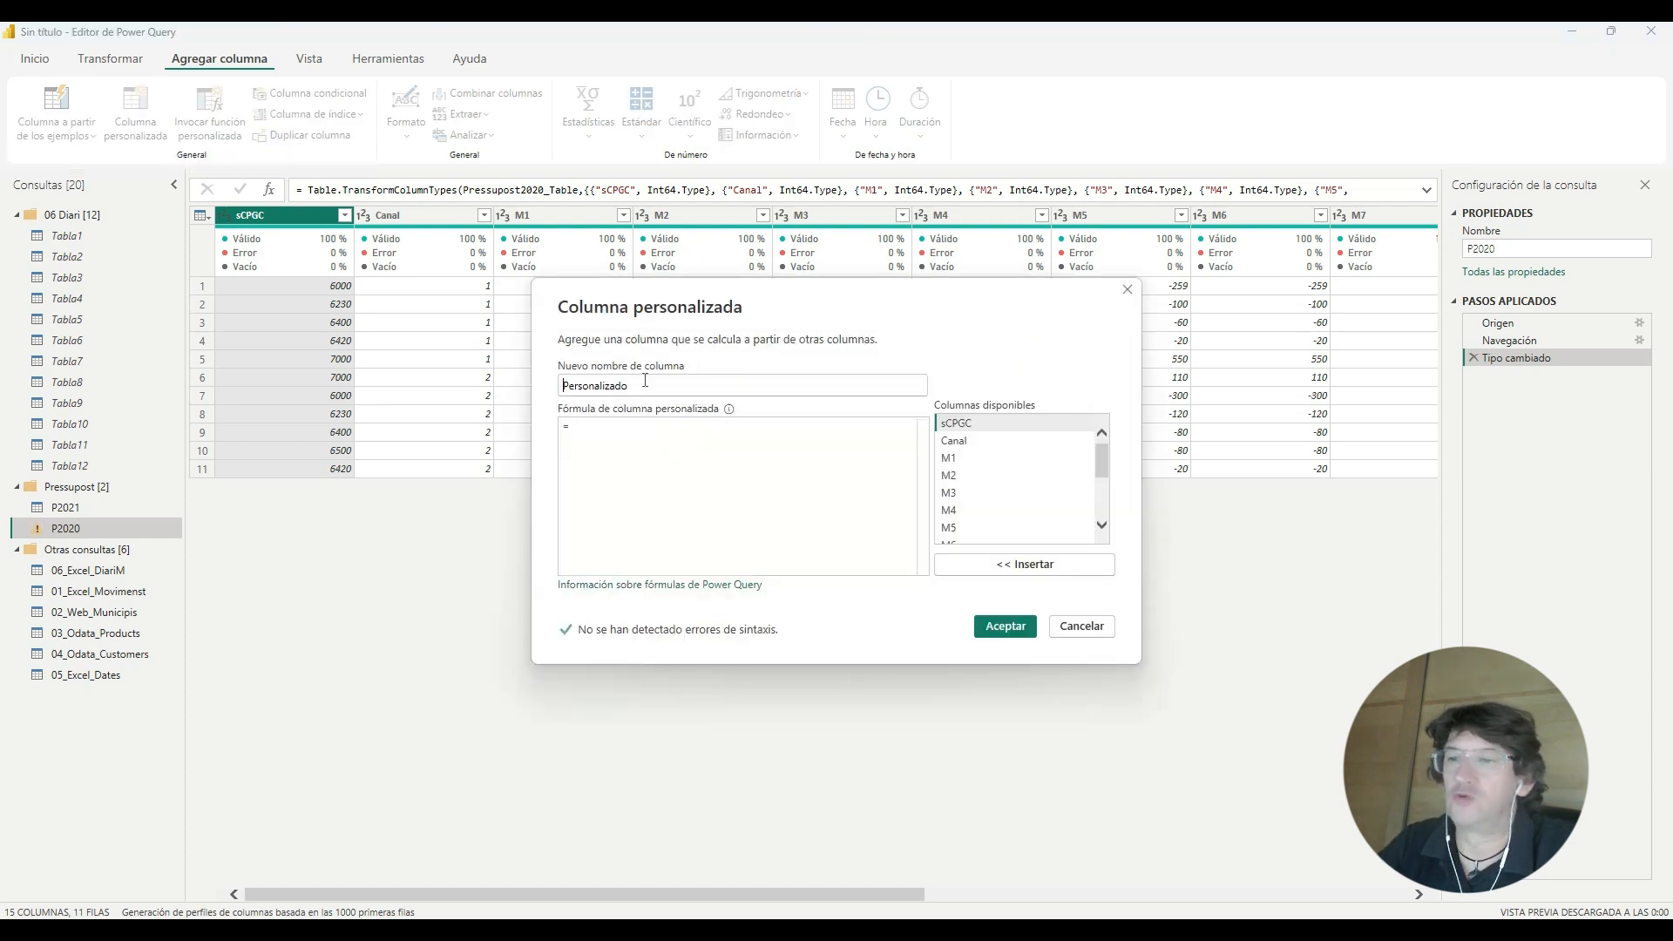
pyautogui.moveTo(645, 381); pyautogui.dragTo(482, 368)
pyautogui.write('PRE')
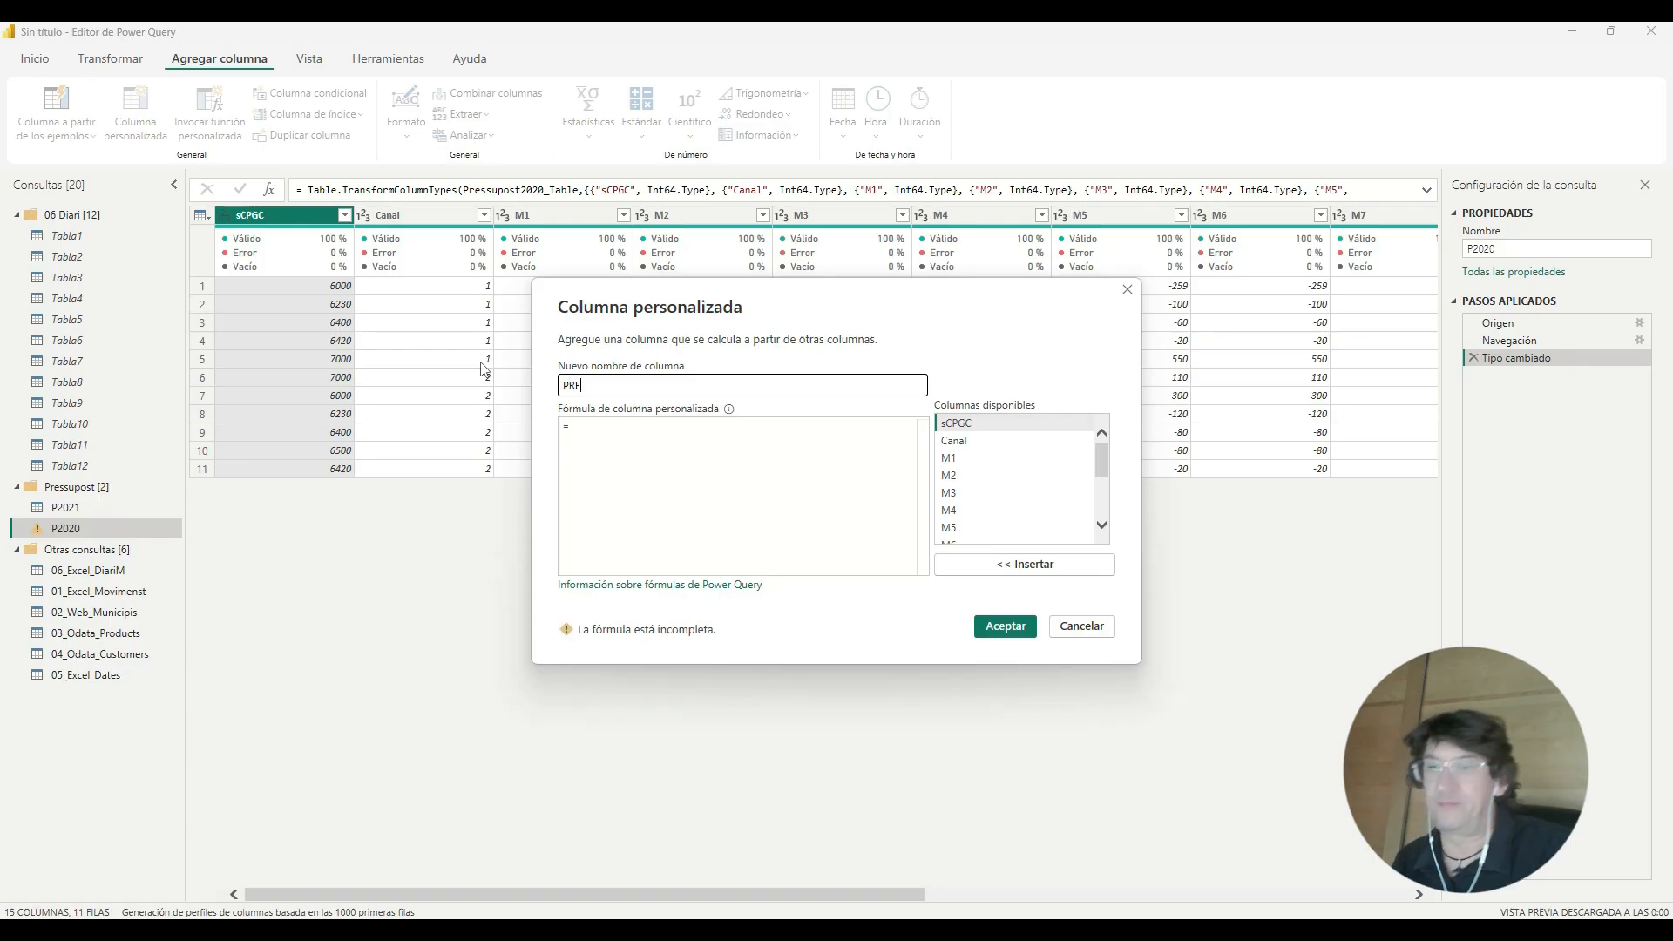
pyautogui.click(610, 426)
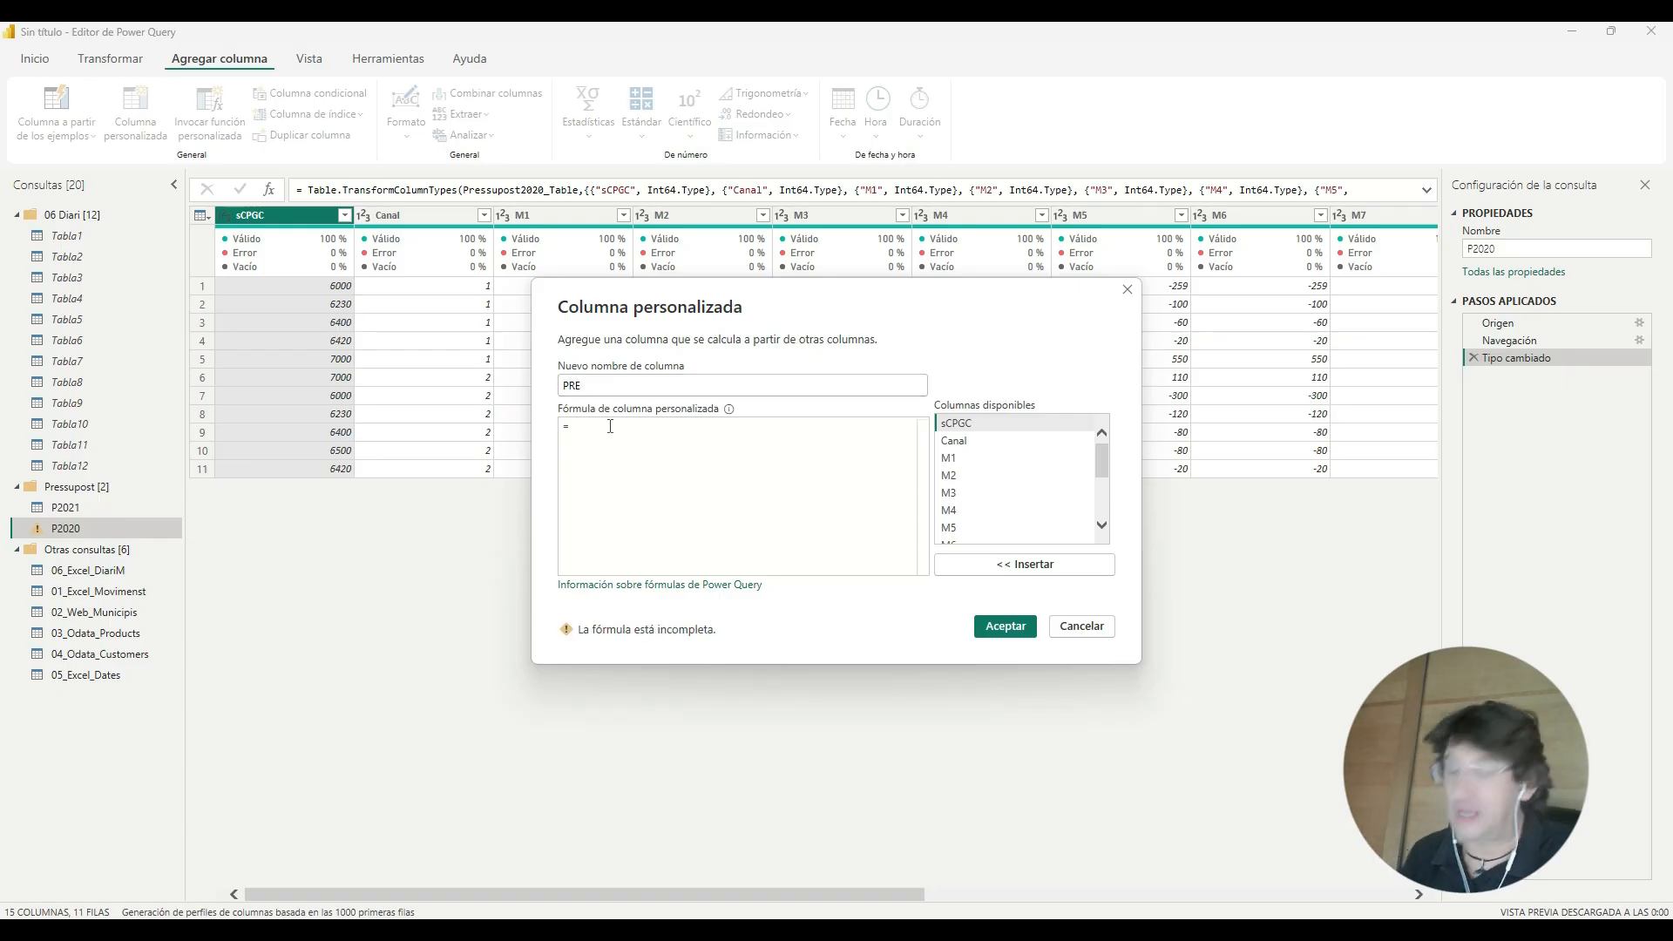
pyautogui.write('"P202')
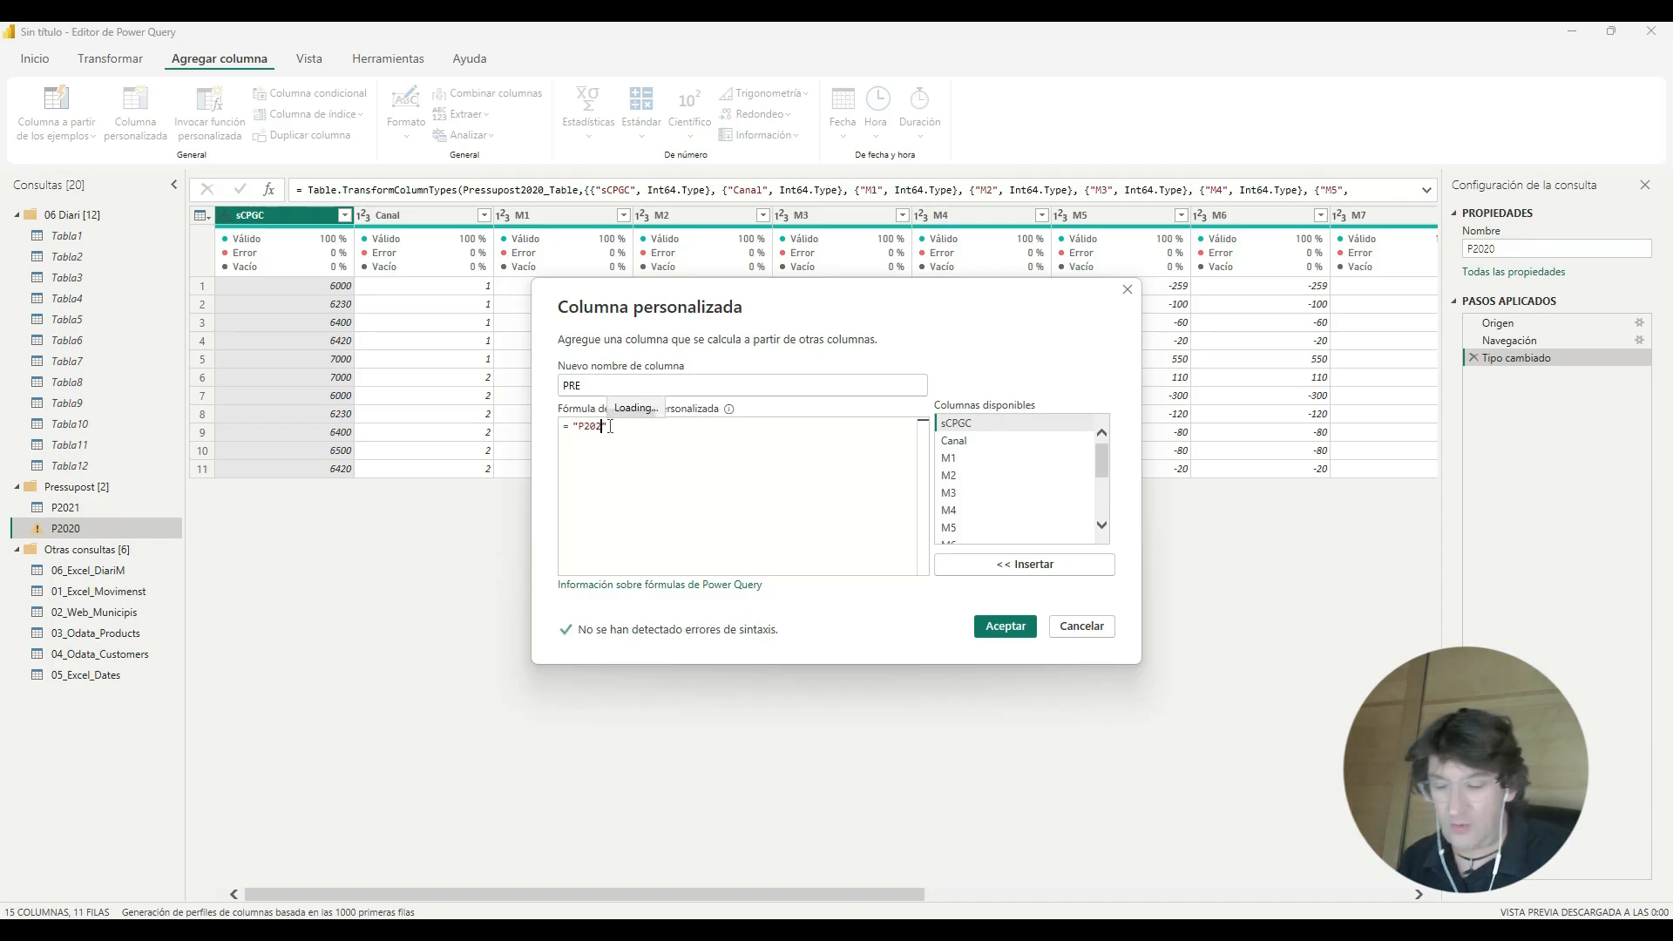
pyautogui.write('0')
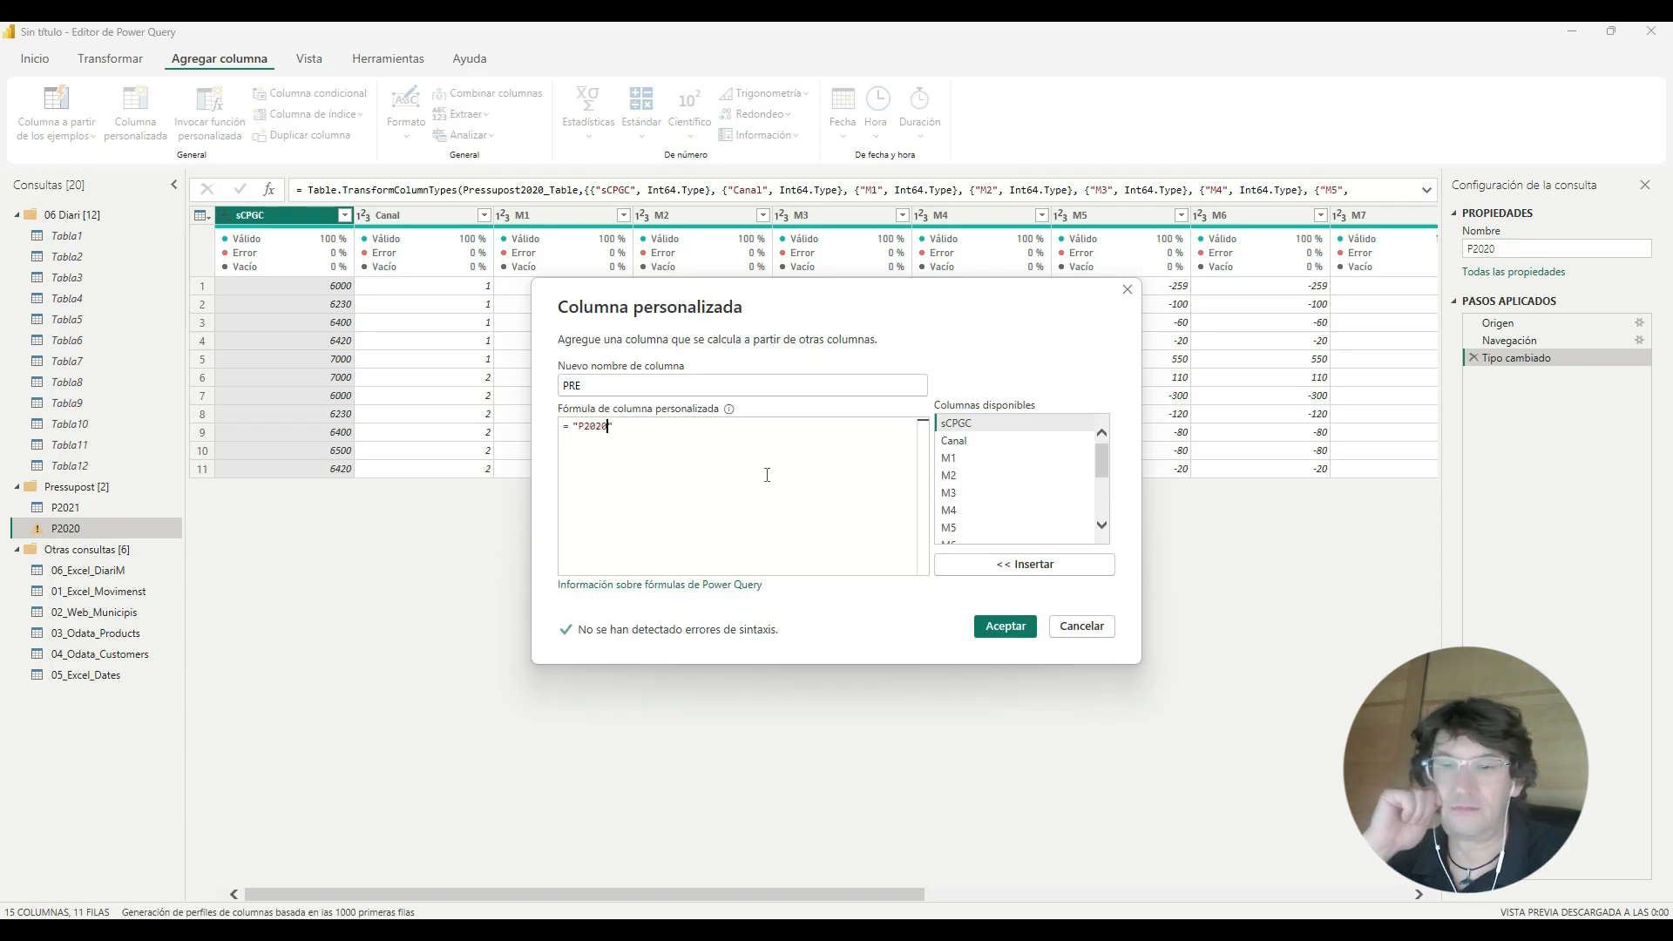
pyautogui.click(1011, 629)
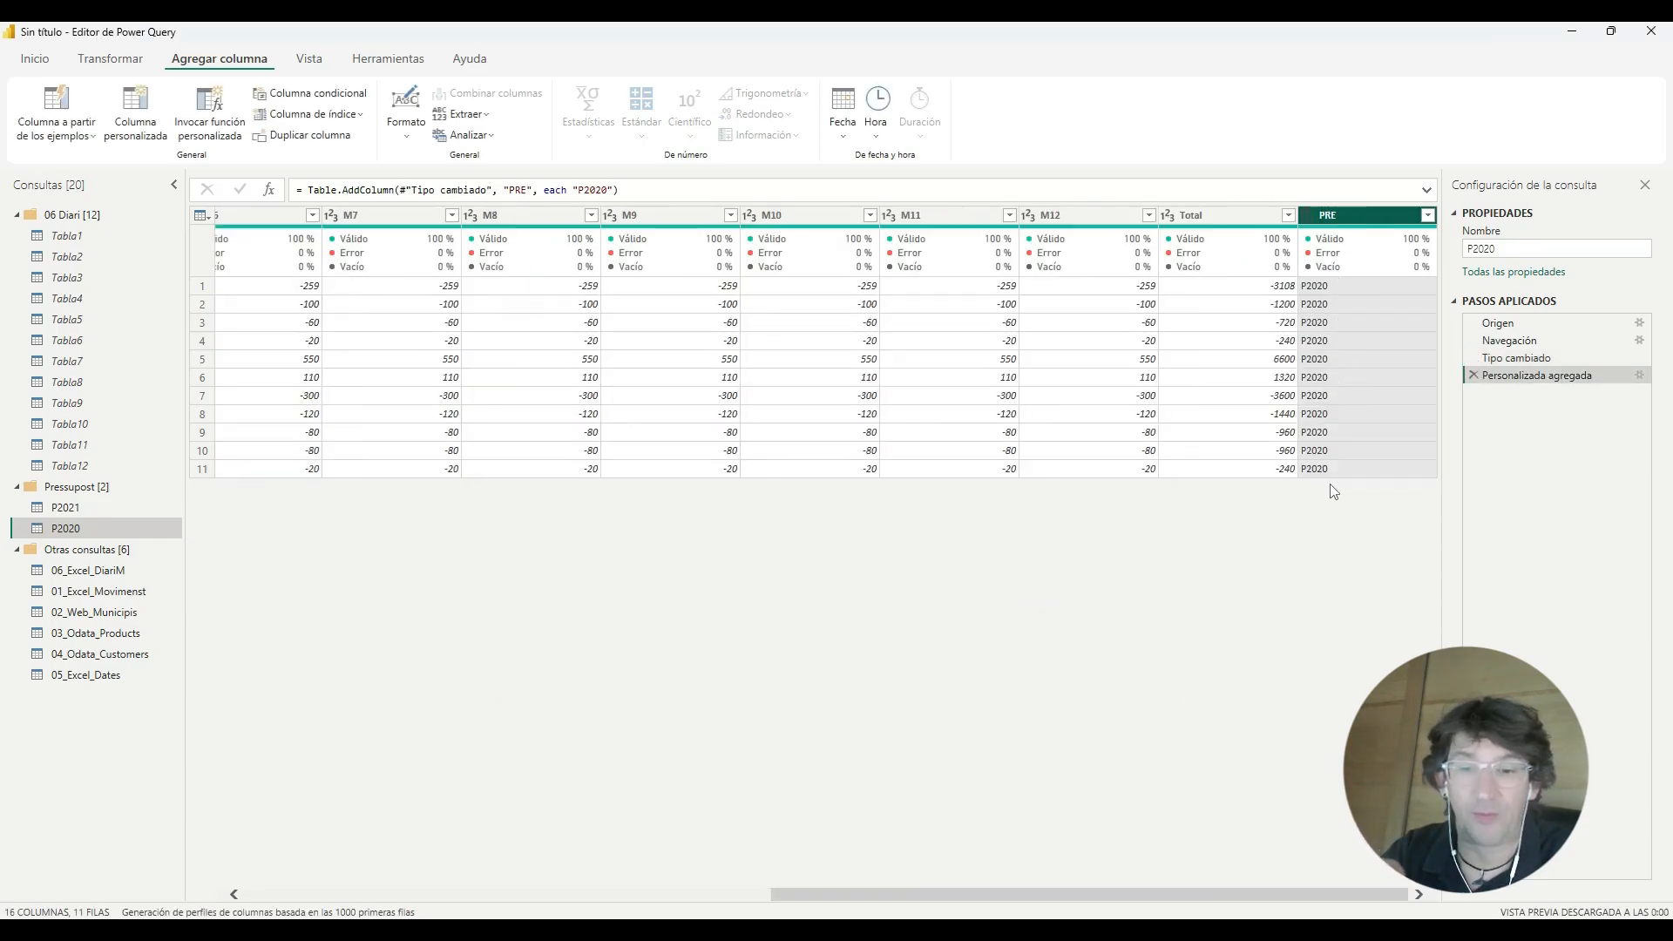
# Step: Add a custom column named PRE to the P2021 query with the constant formula "P2021"
pyautogui.click(99, 508)
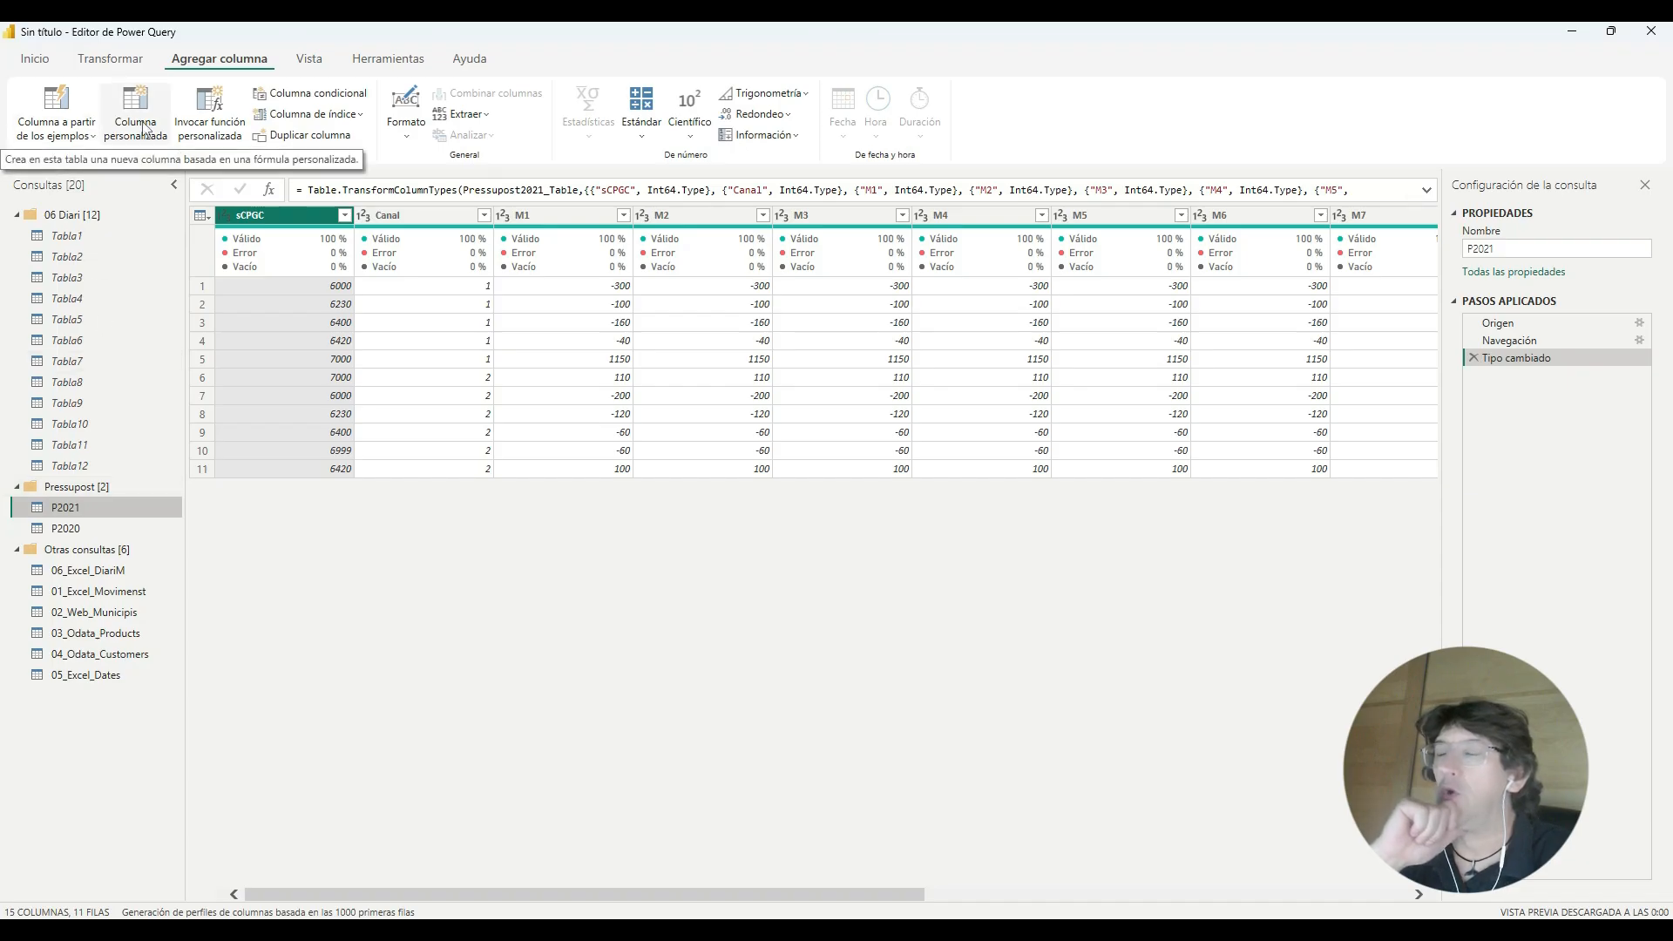
pyautogui.click(144, 128)
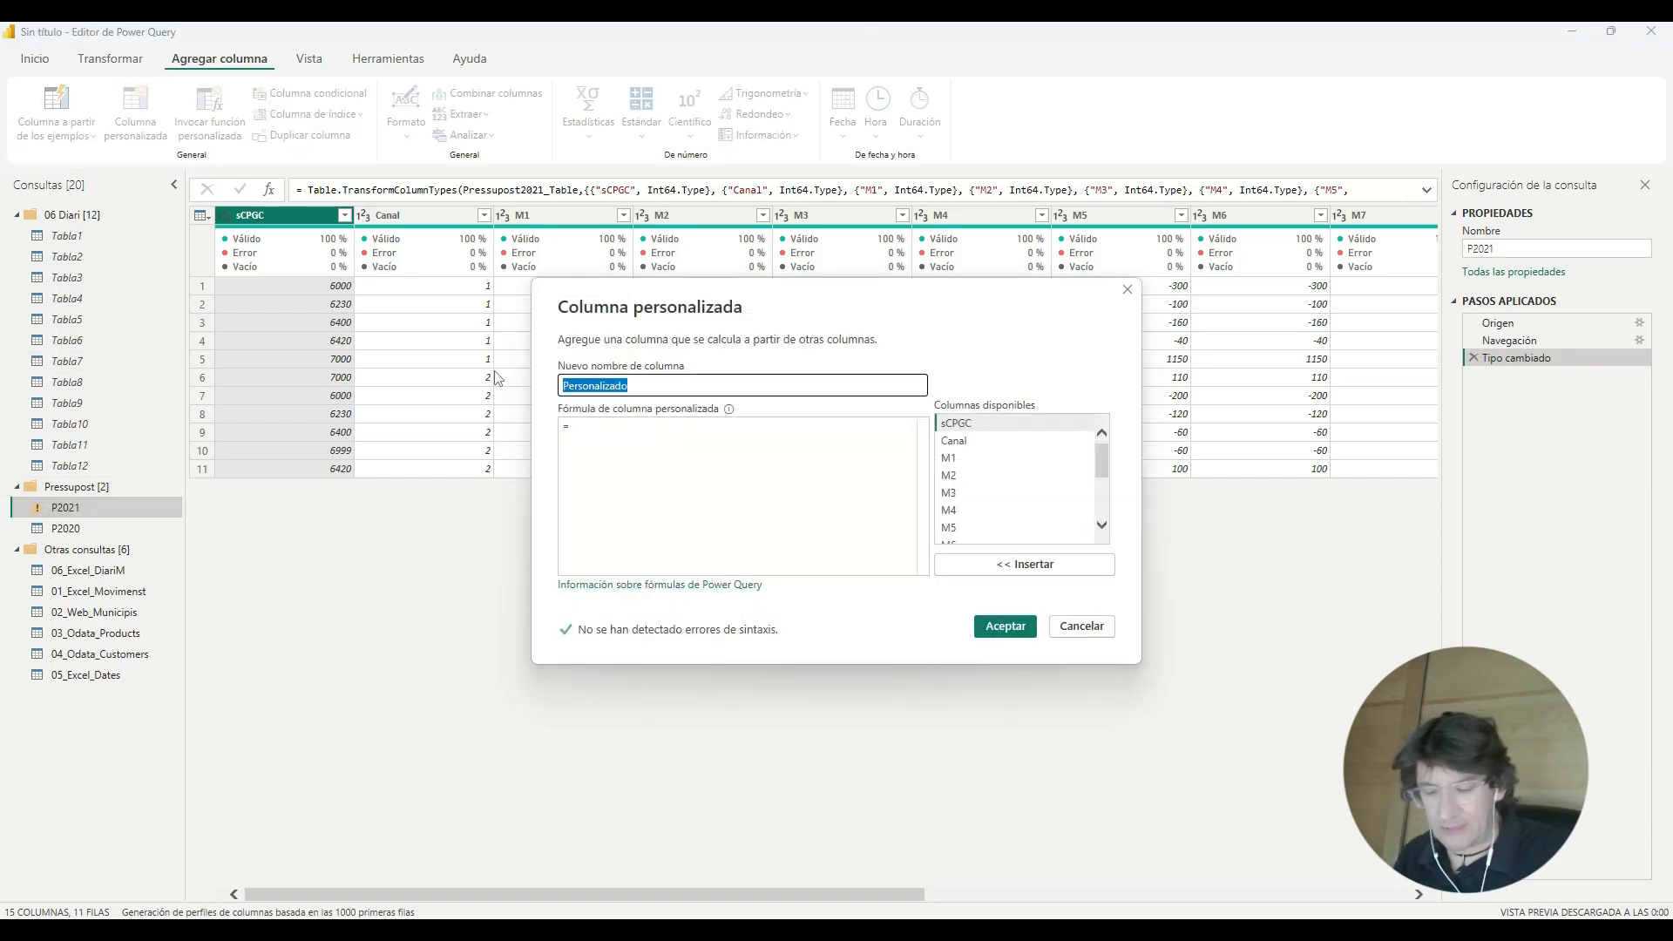
pyautogui.write('PRE')
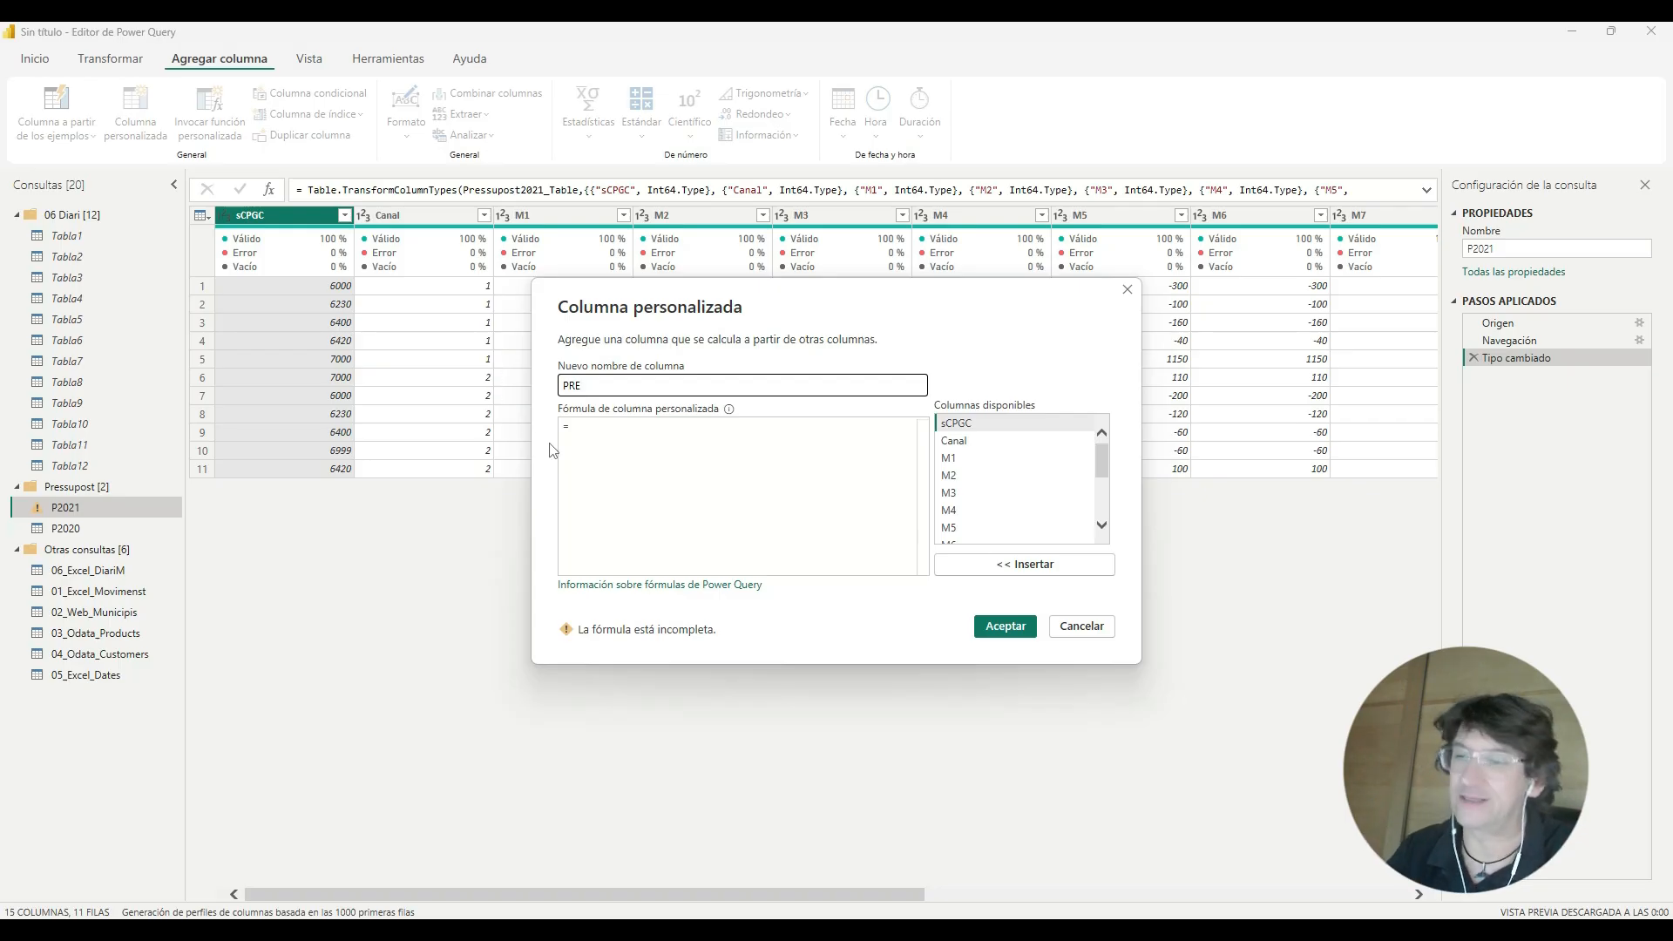
pyautogui.click(590, 431)
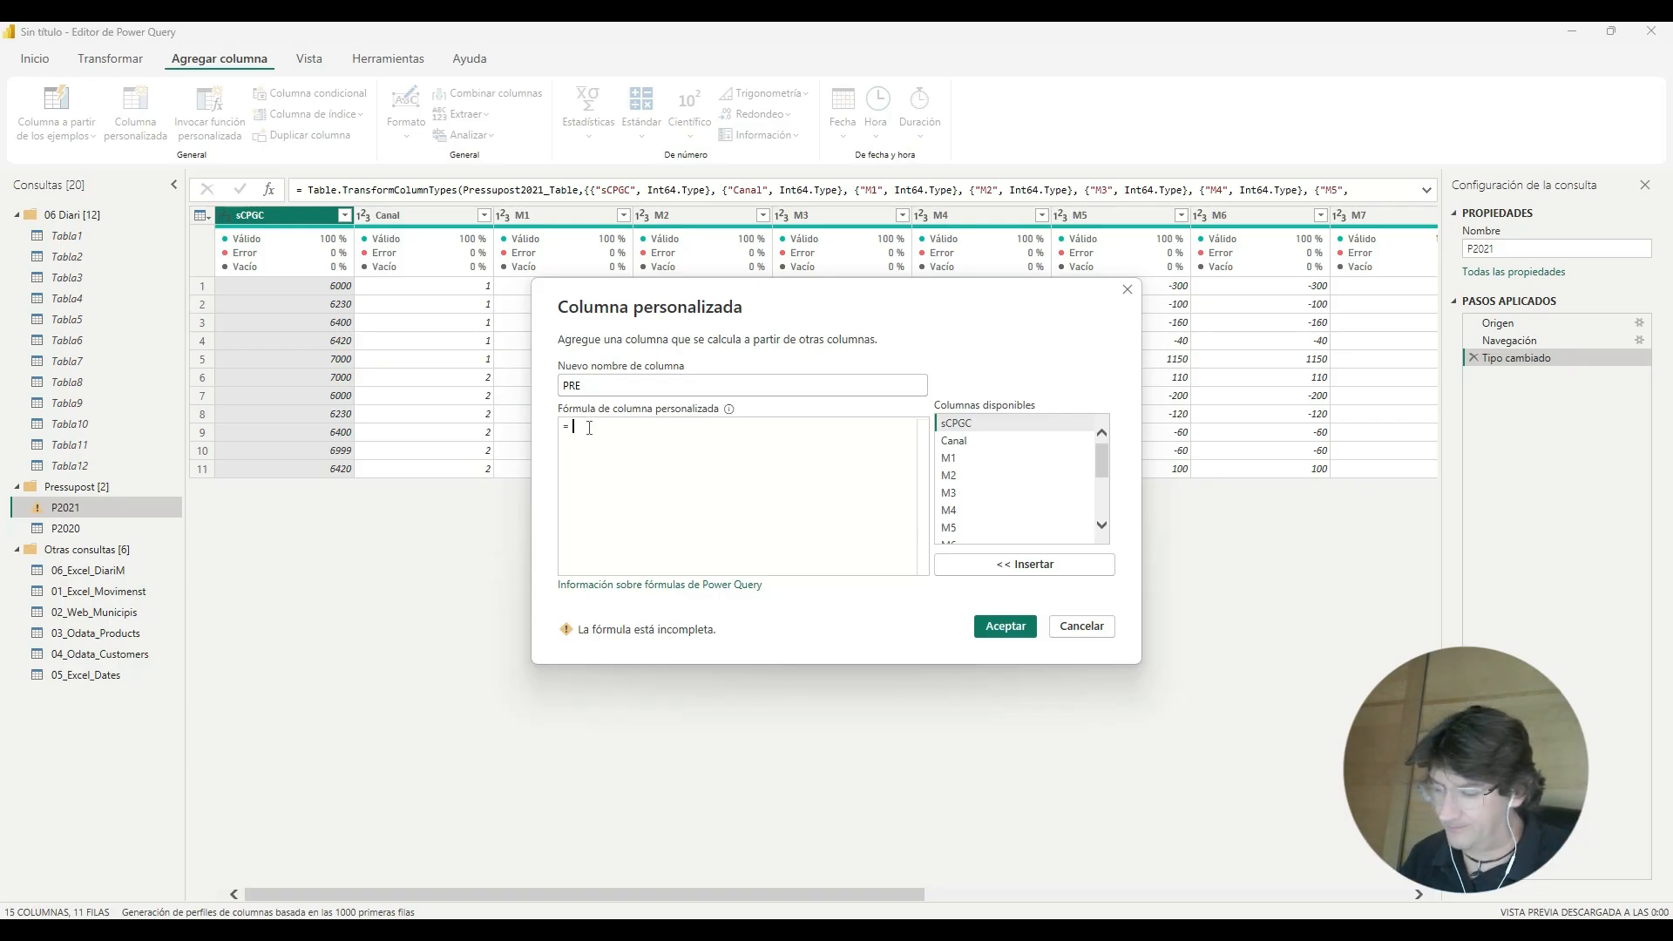
pyautogui.write('"P2021"')
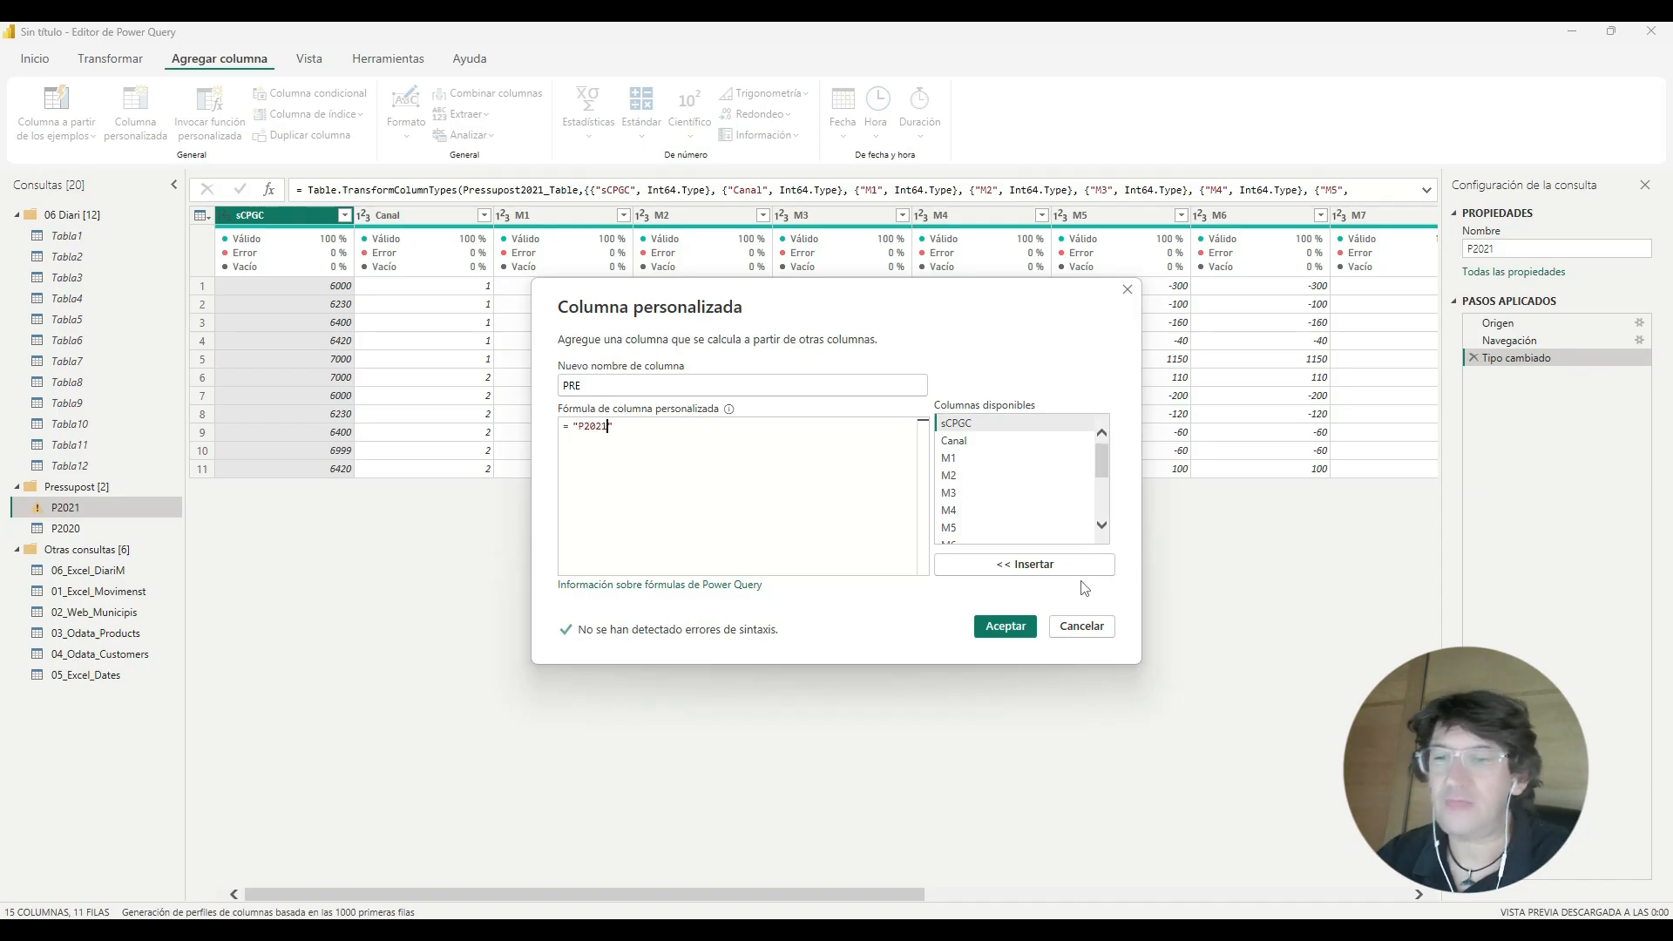
pyautogui.click(1005, 628)
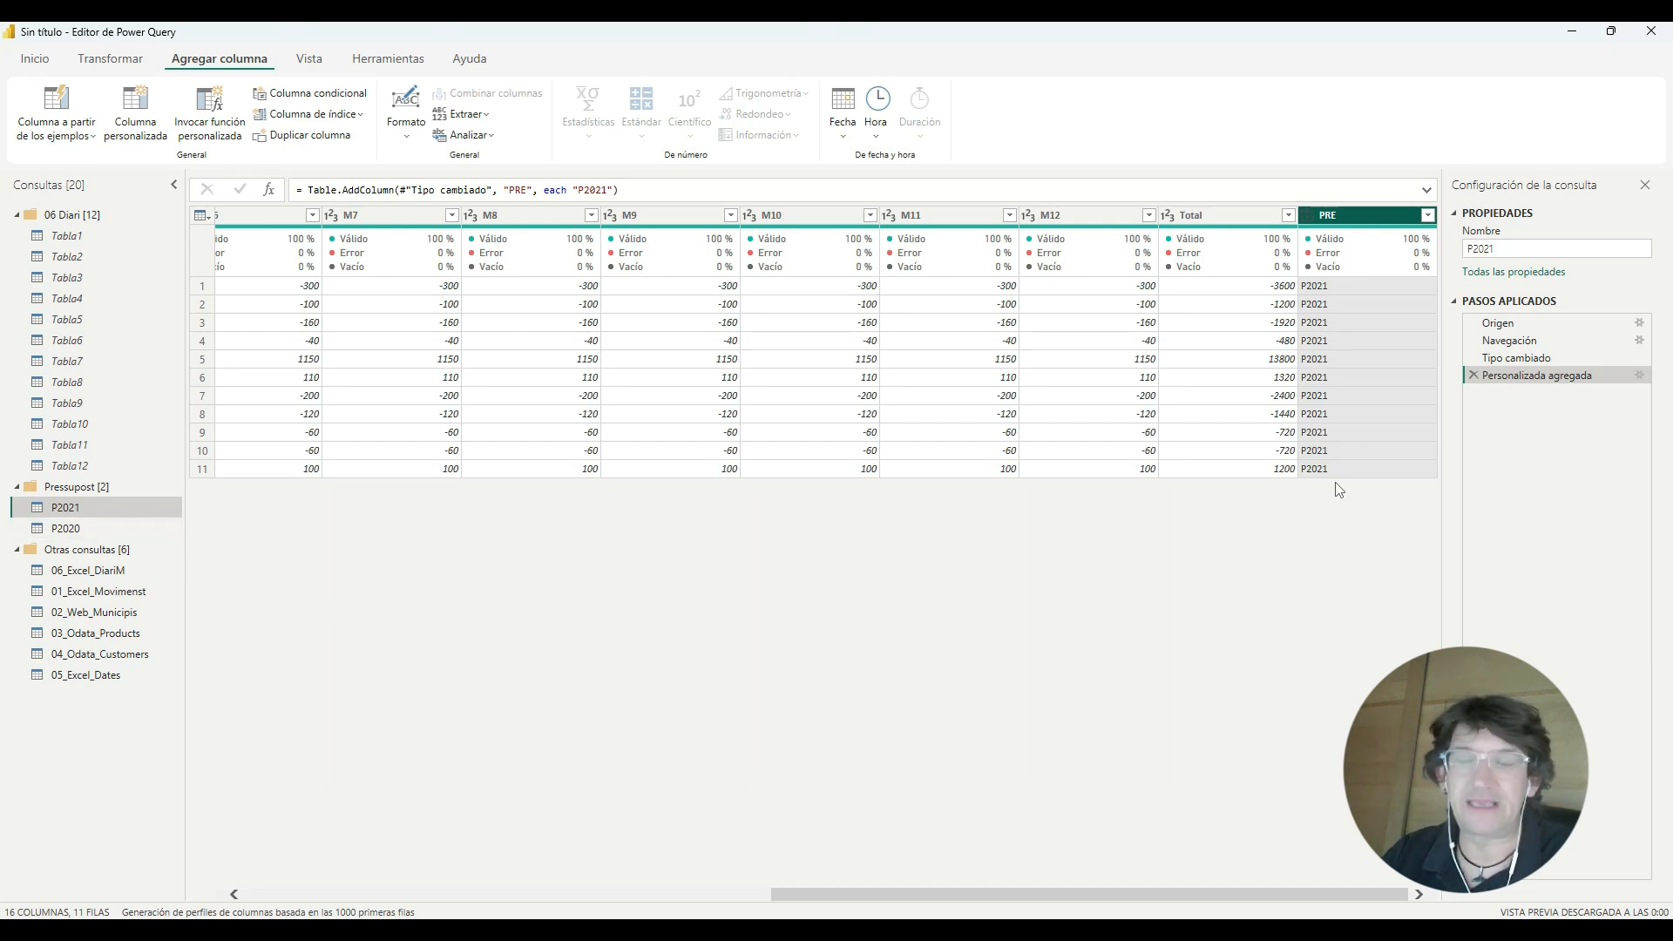
# Step: Review the P2020 query's columns, from the new PRE column back to sCPGC
pyautogui.click(122, 526)
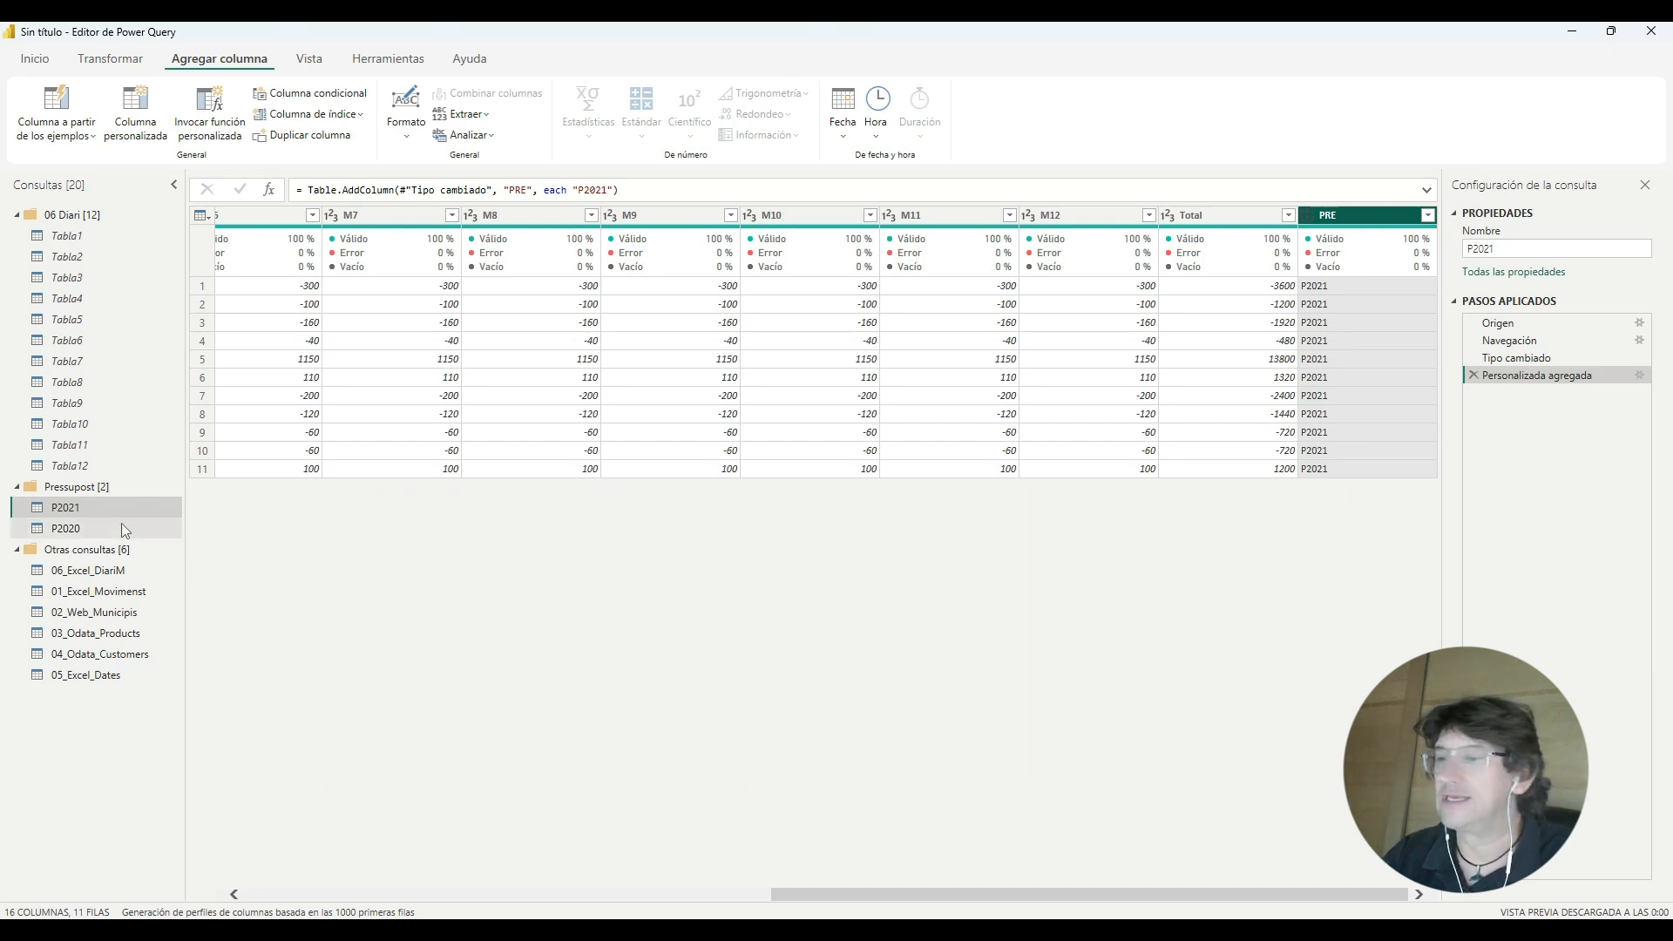
pyautogui.click(881, 895)
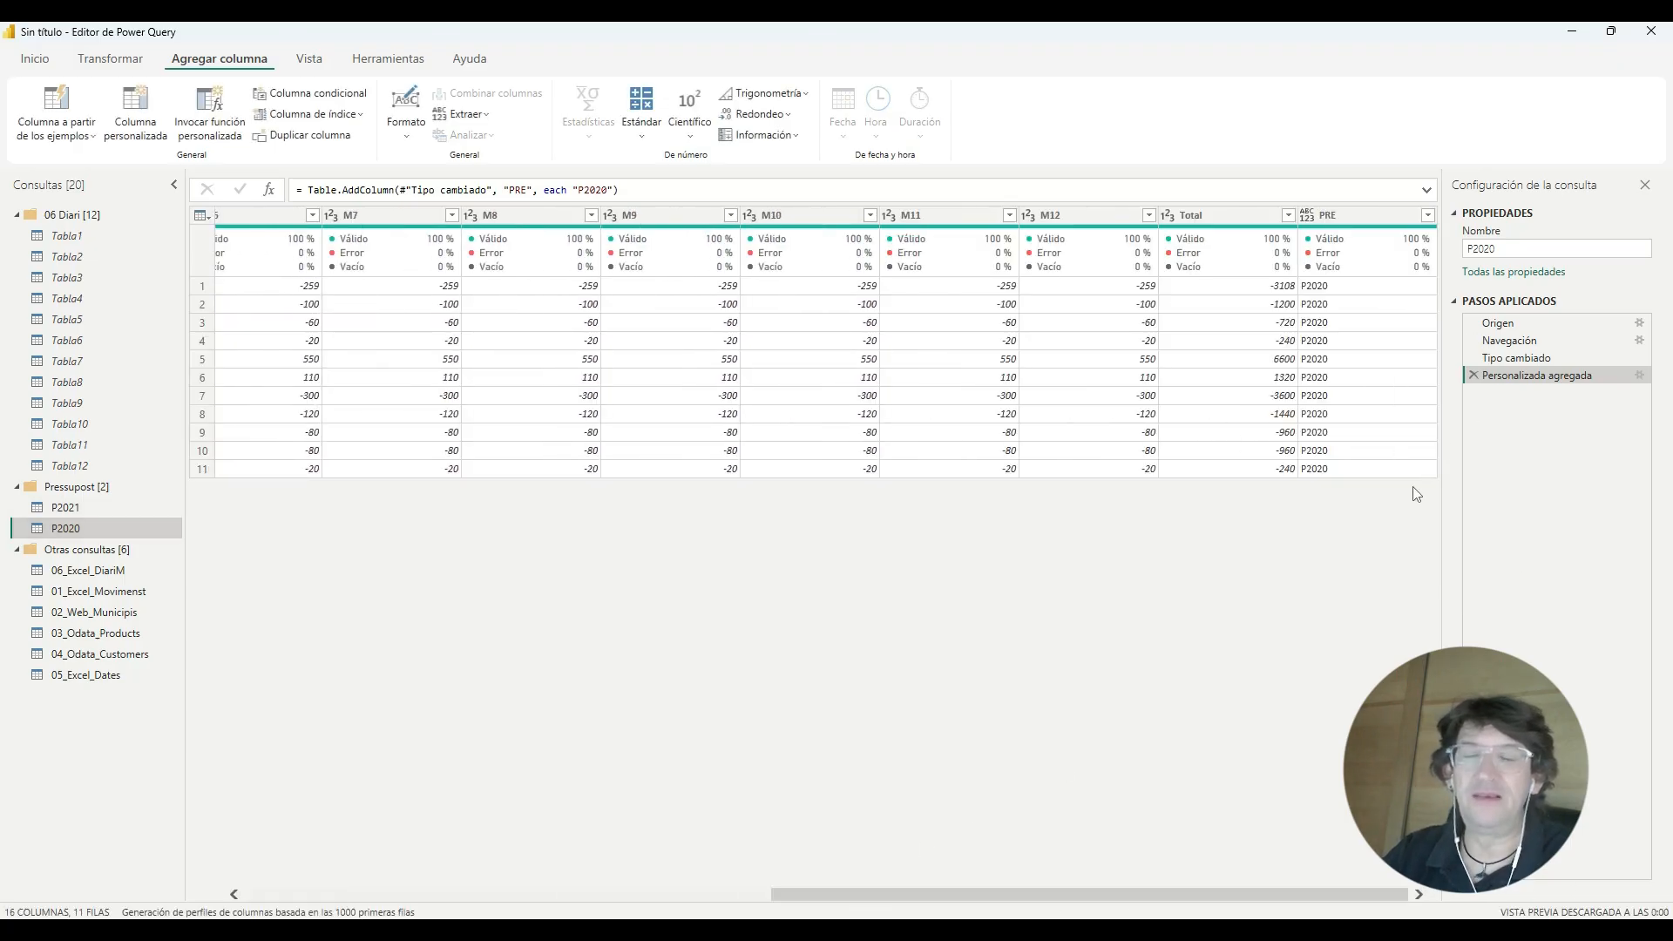
pyautogui.moveTo(1130, 897); pyautogui.dragTo(373, 826)
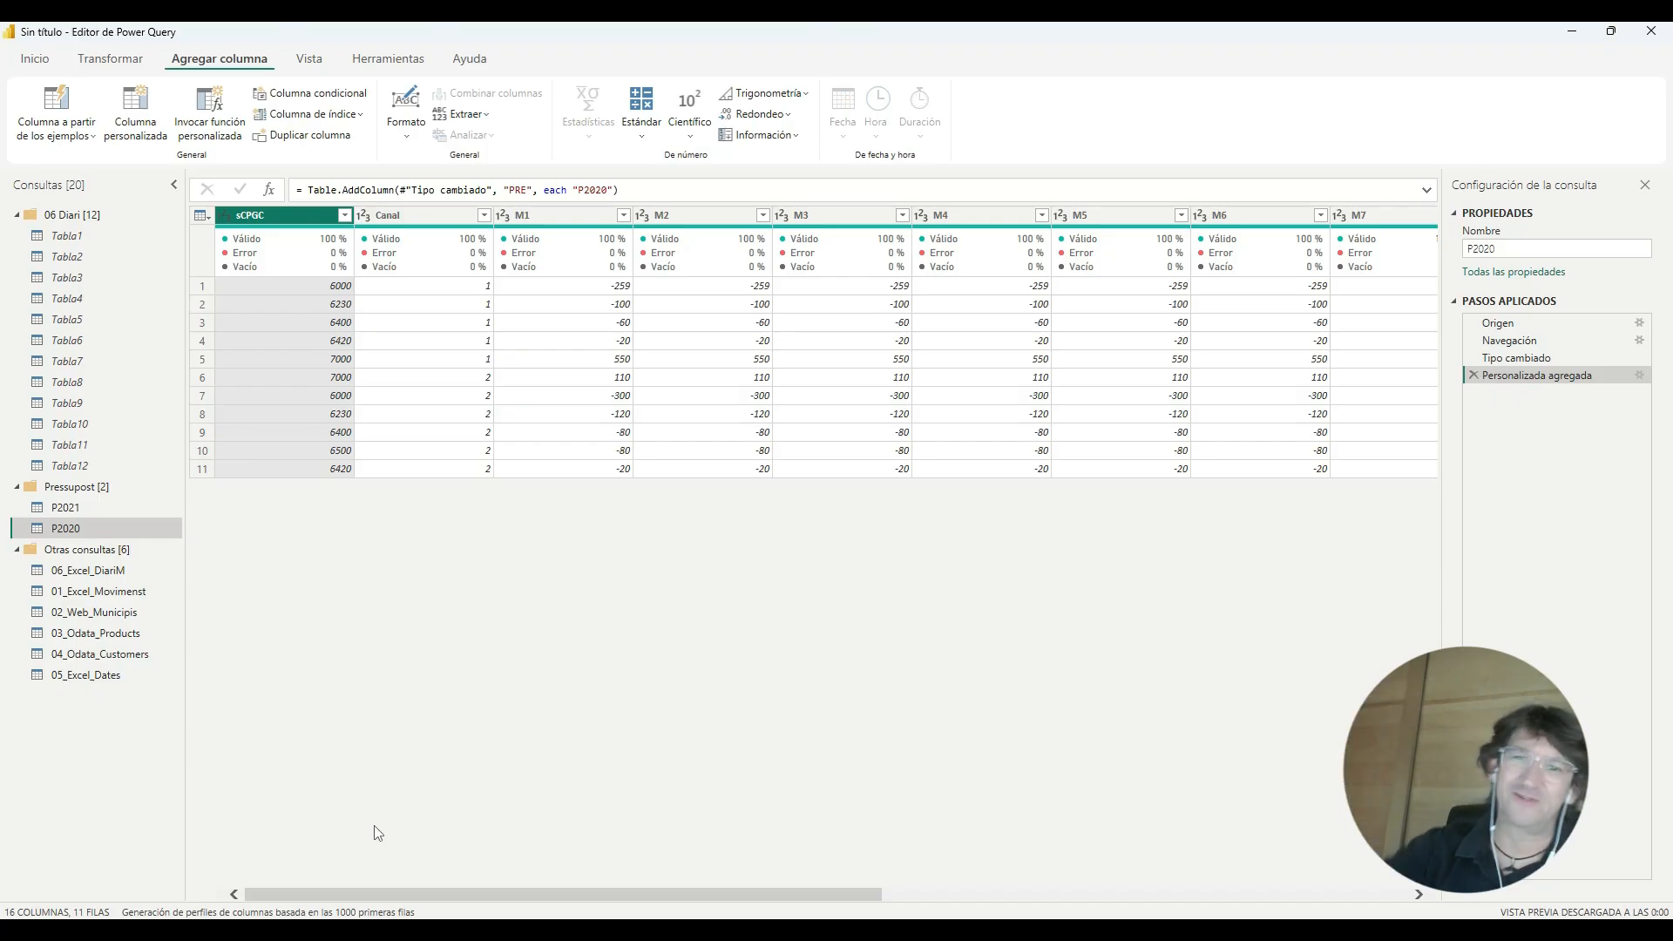
pyautogui.click(1630, 37)
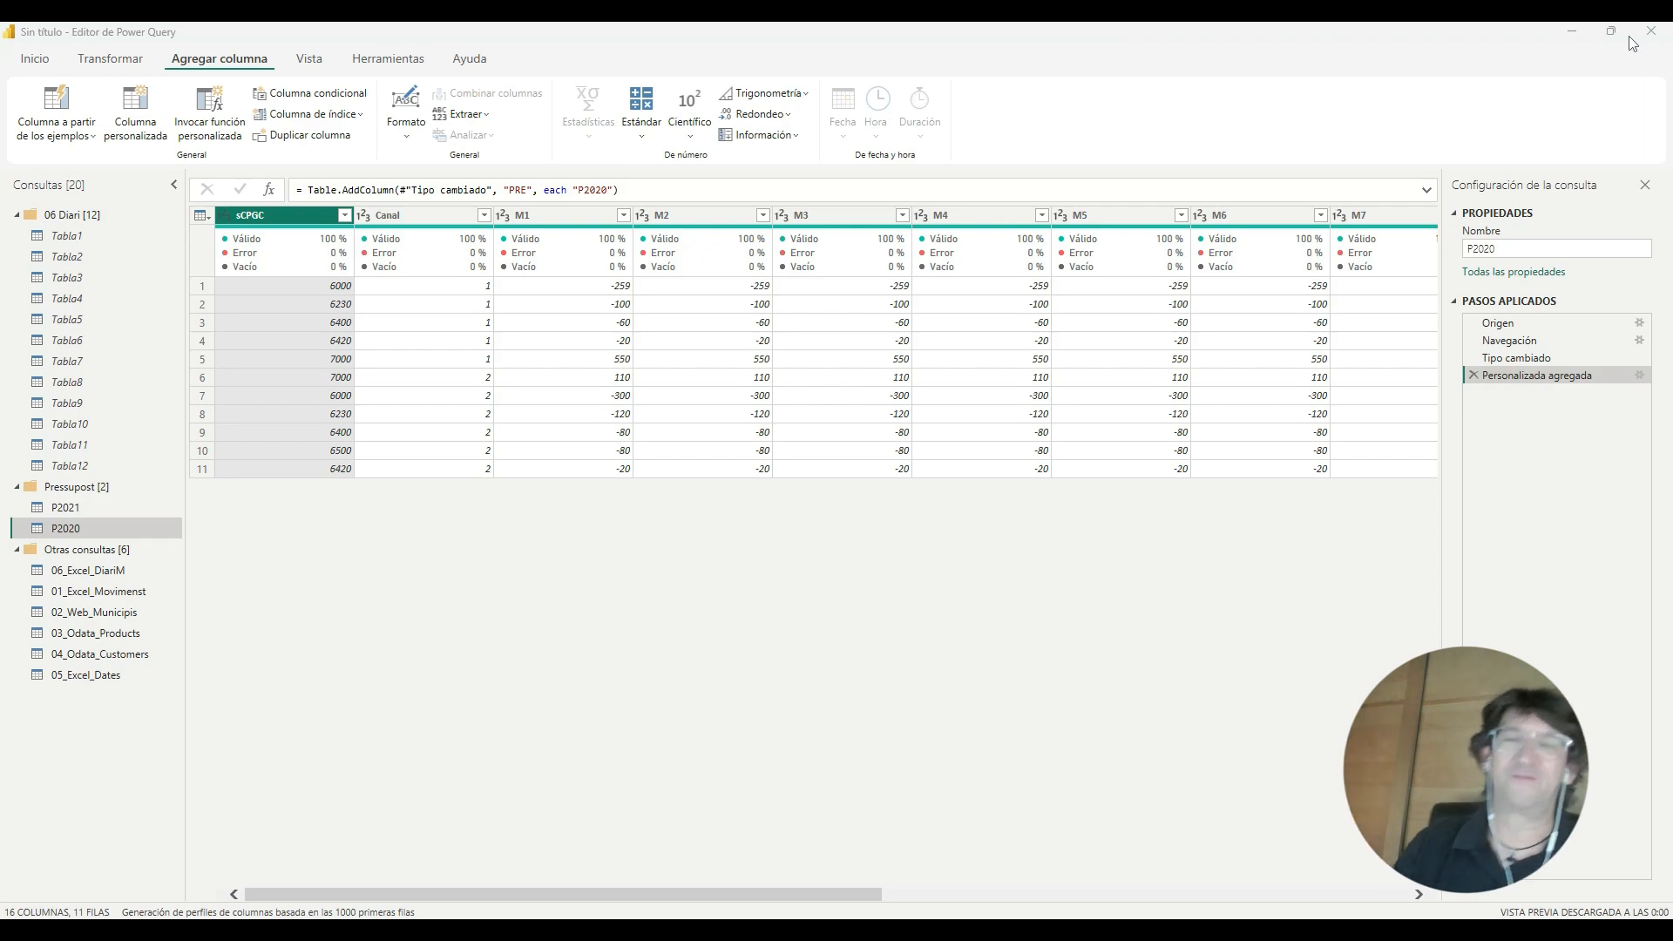